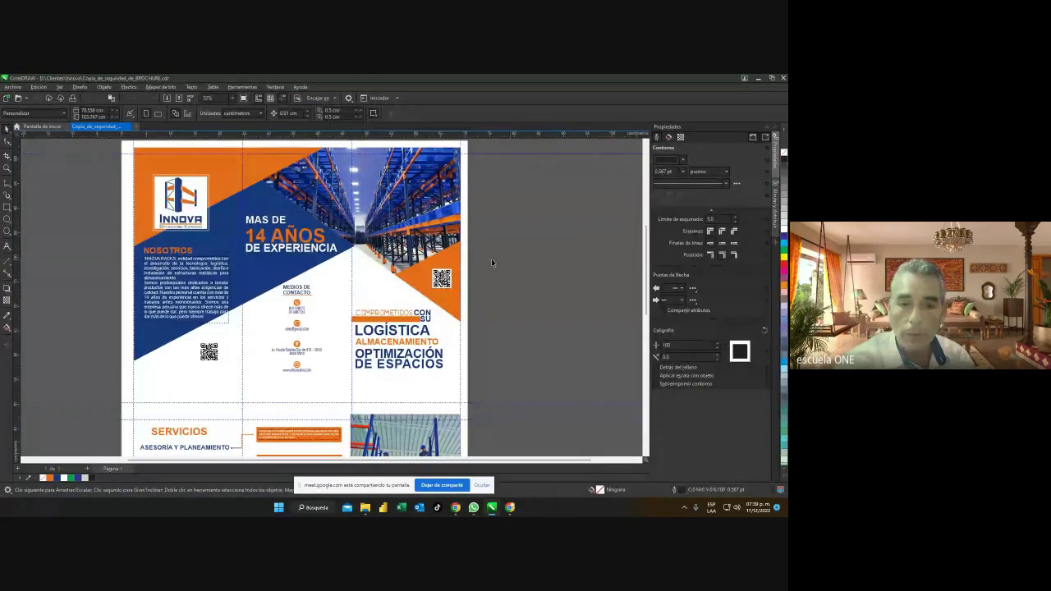
Examine the Innova logo and its slogan on the brochure's orange and blue panel up close.
{"action": "key", "text": "z"}
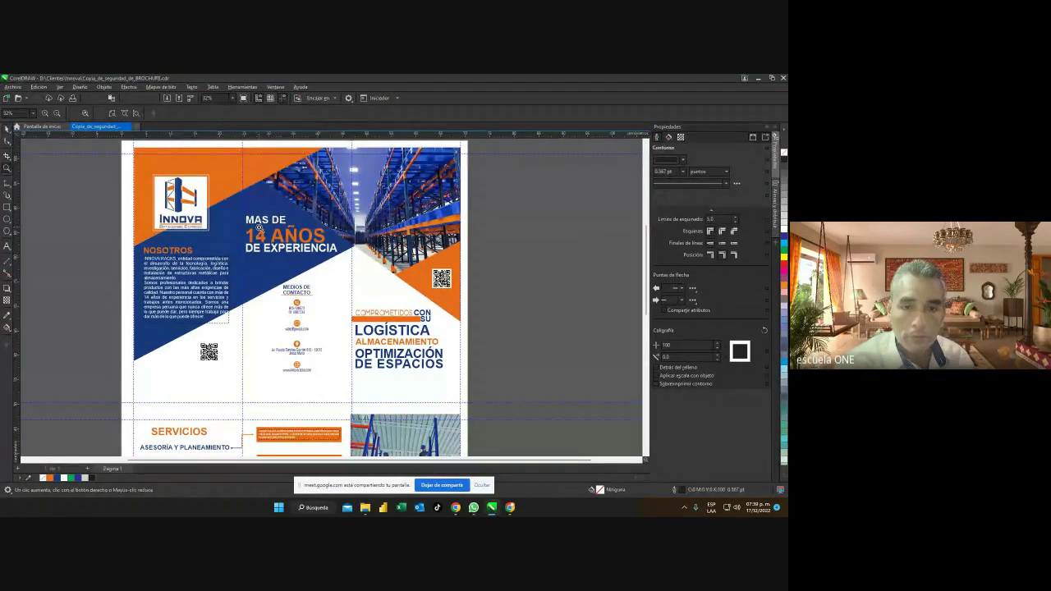
{"action": "left_click", "coordinate": [259, 228]}
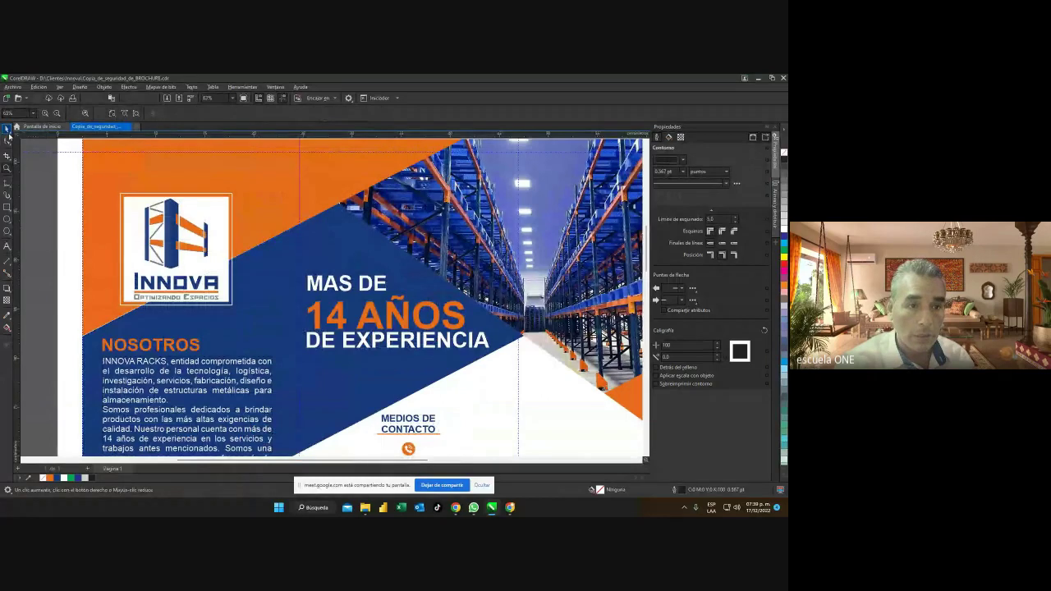
{"action": "left_click", "coordinate": [8, 130]}
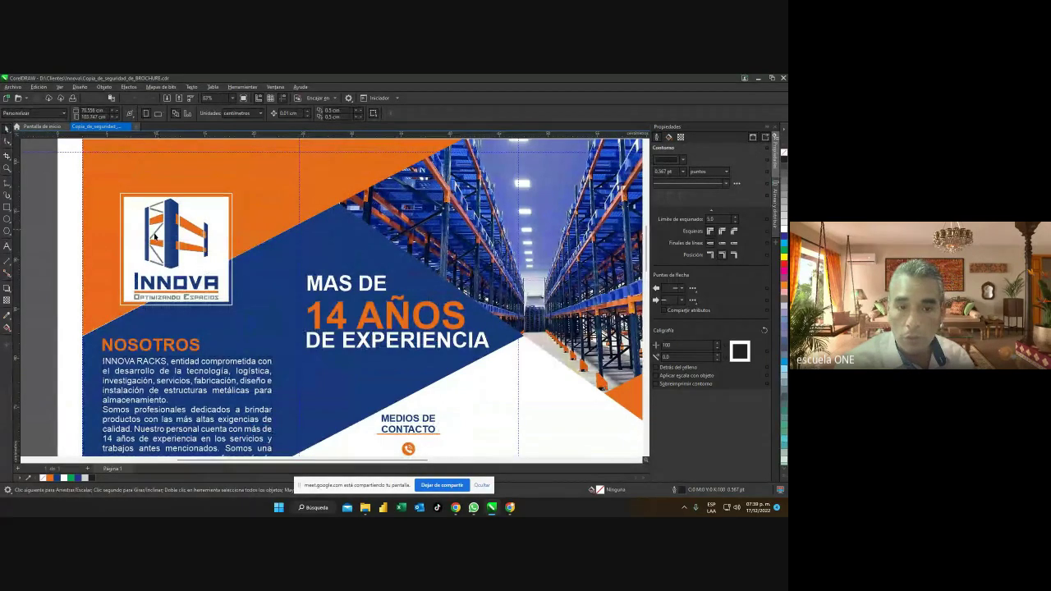
{"action": "key", "text": "z"}
{"action": "left_click", "coordinate": [179, 251]}
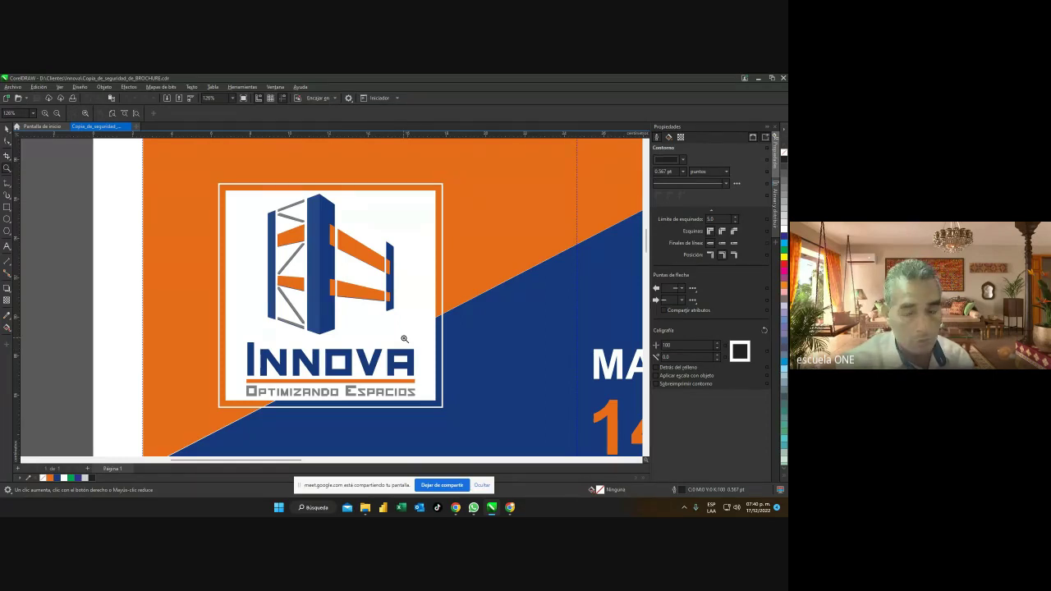
{"action": "left_click", "coordinate": [325, 392]}
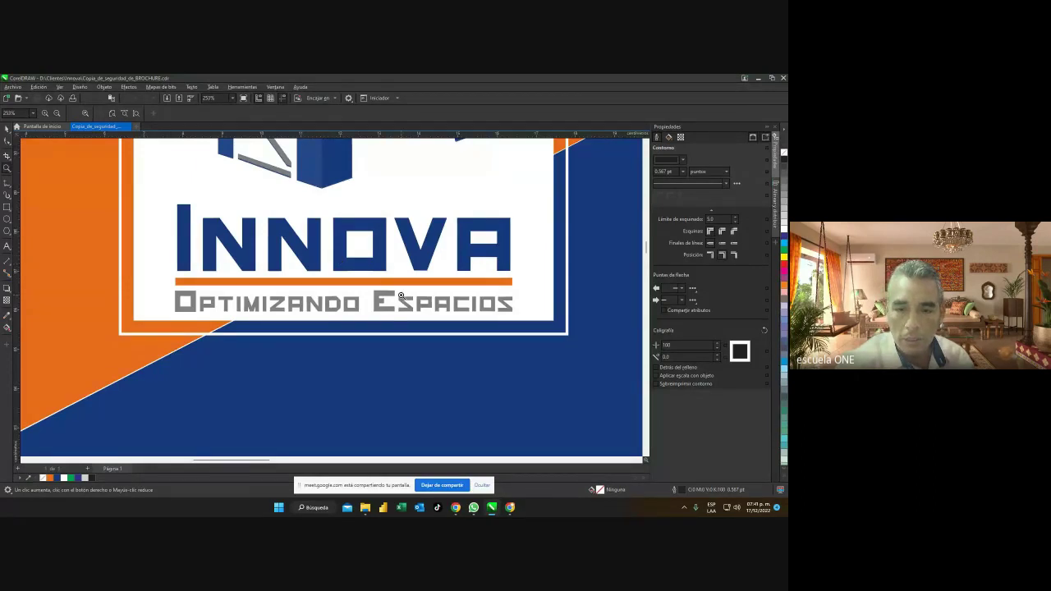
Look over the brochure's upper side, covering the Nosotros text, the contact details and the warehouse photo.
{"action": "scroll", "coordinate": [400, 296], "scroll_direction": "down", "scroll_amount": 3}
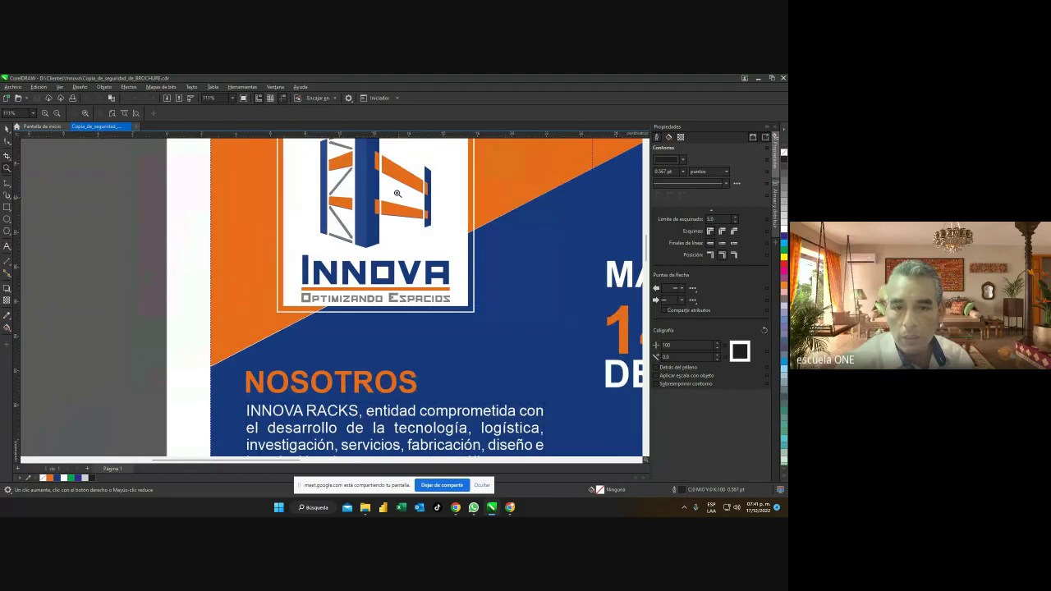
{"action": "scroll", "coordinate": [484, 270], "scroll_direction": "down", "scroll_amount": 1}
{"action": "scroll", "coordinate": [484, 270], "scroll_direction": "down", "scroll_amount": 3}
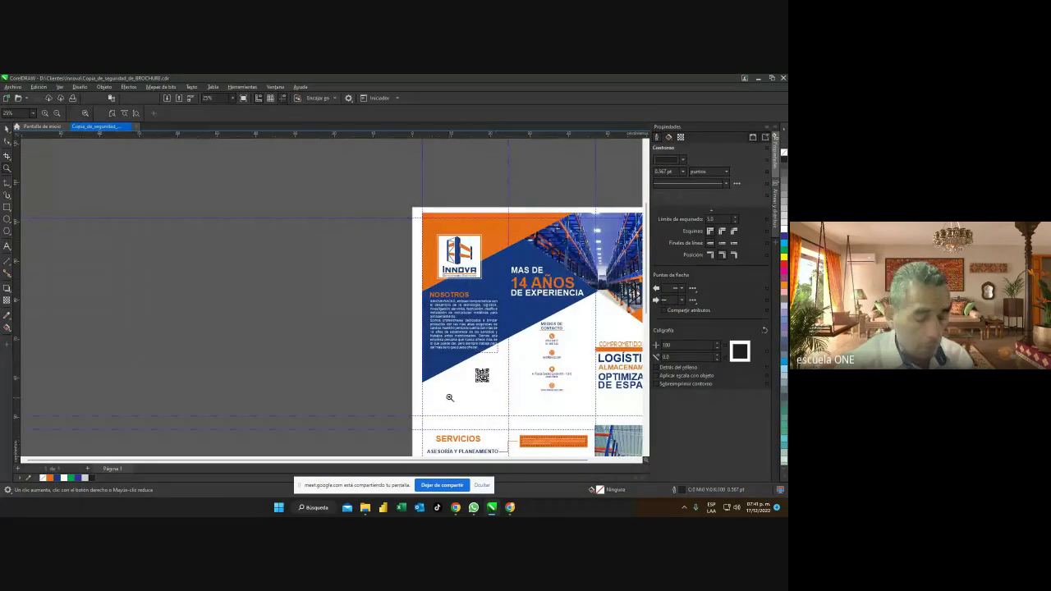
{"action": "left_click_drag", "start_coordinate": [495, 363], "coordinate": [302, 313]}
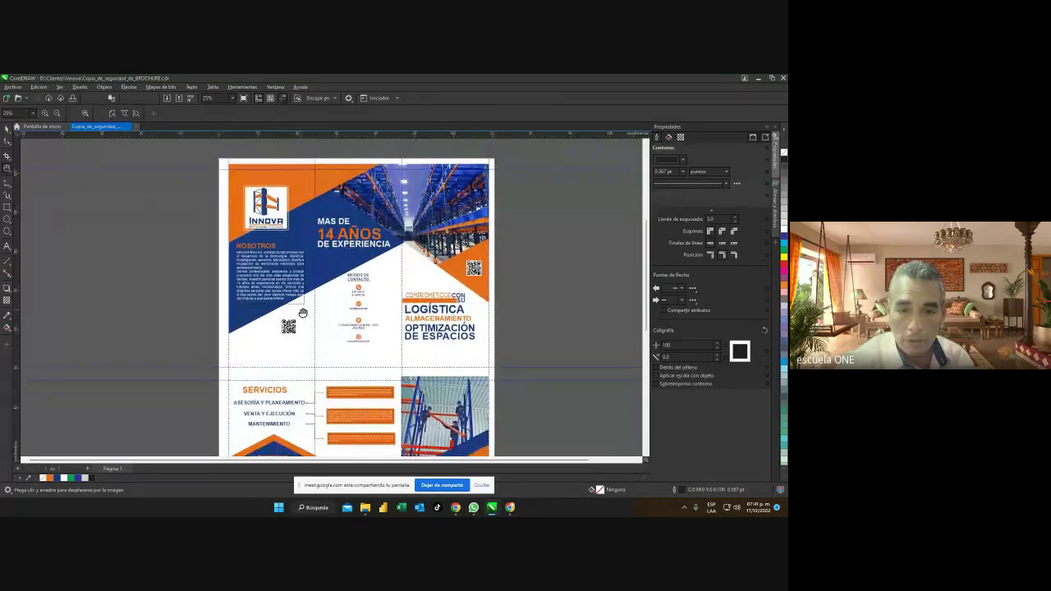
{"action": "key", "text": "z"}
{"action": "left_click", "coordinate": [333, 279]}
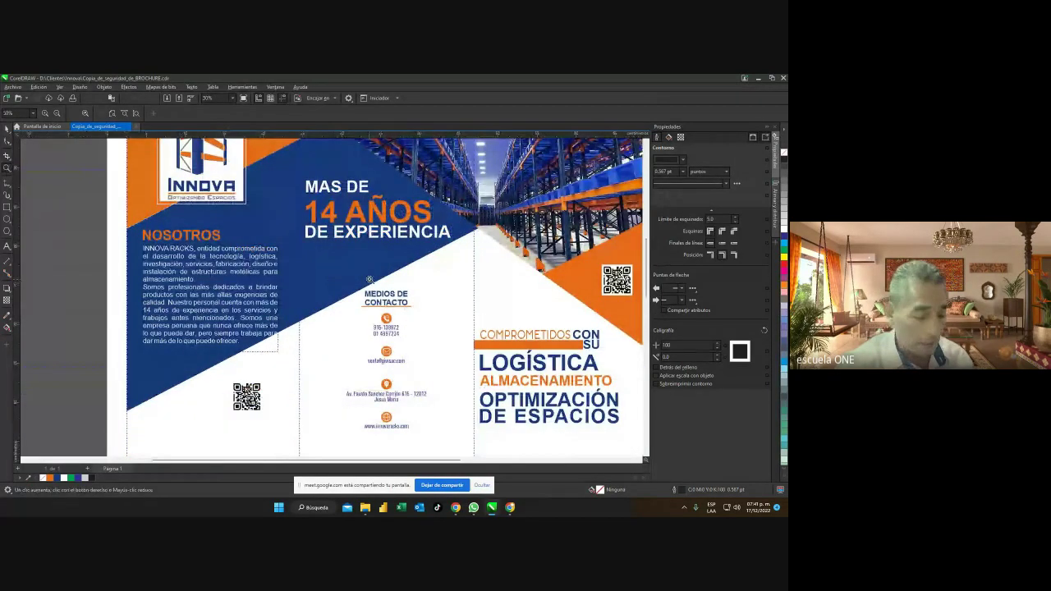
{"action": "key", "text": "h"}
{"action": "left_click_drag", "start_coordinate": [370, 278], "coordinate": [339, 370]}
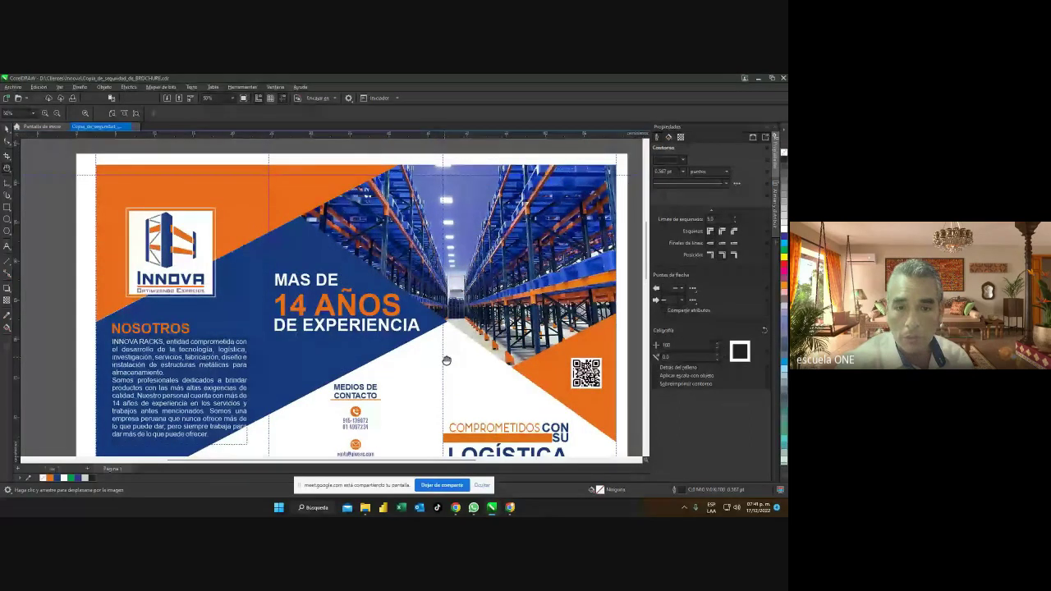
Review the services, products and mission panels on the brochure's lower side and return to the upper side.
{"action": "scroll", "coordinate": [448, 346], "scroll_direction": "down", "scroll_amount": 2}
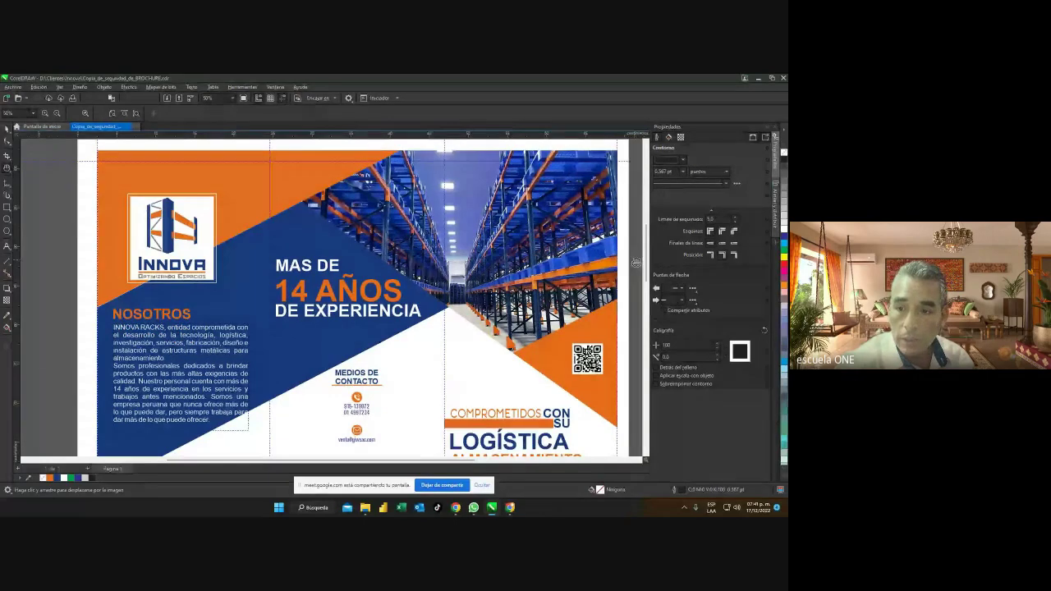
{"action": "left_click_drag", "start_coordinate": [647, 257], "coordinate": [631, 335]}
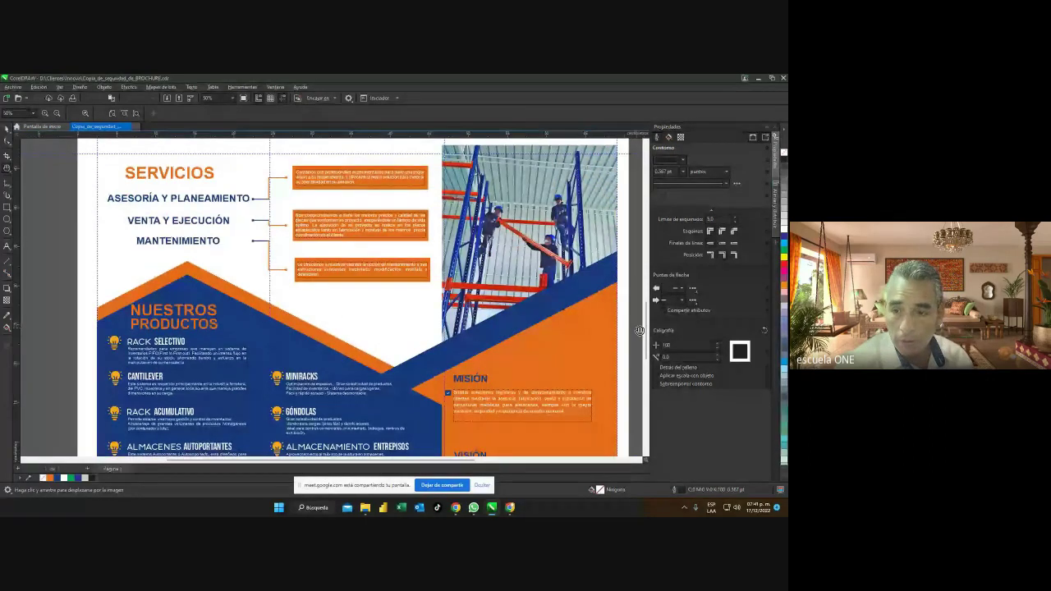
{"action": "left_click_drag", "start_coordinate": [640, 331], "coordinate": [662, 261]}
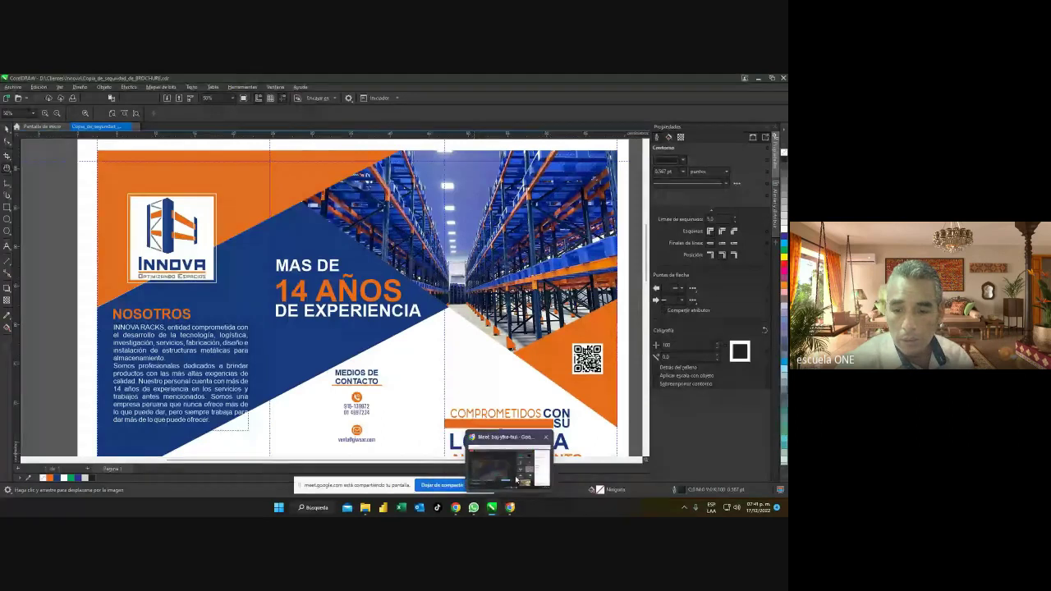
{"action": "left_click", "coordinate": [507, 508]}
{"action": "left_click", "coordinate": [509, 508]}
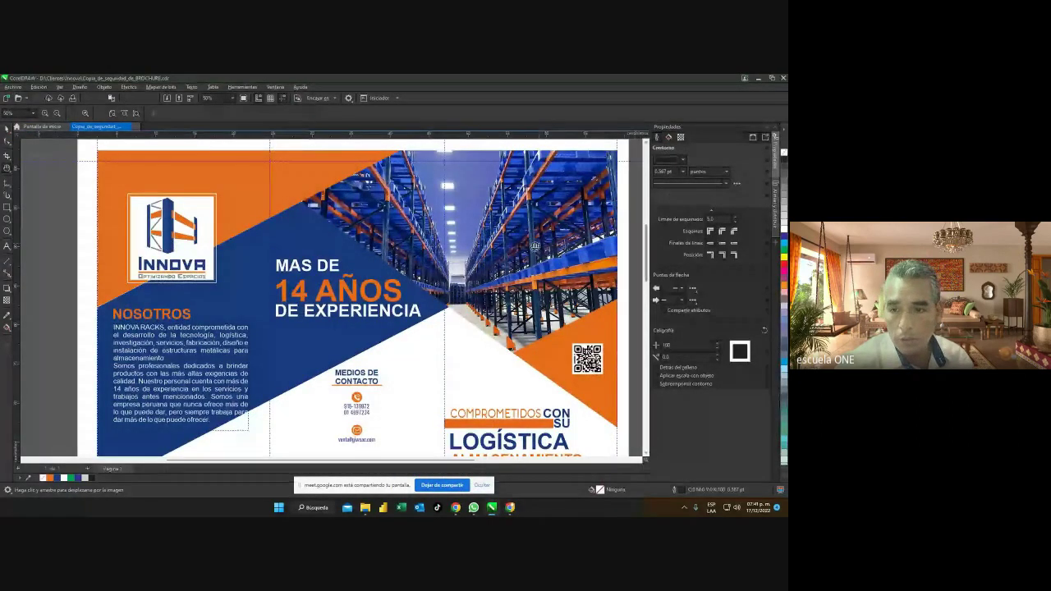
{"action": "left_click_drag", "start_coordinate": [534, 247], "coordinate": [523, 263]}
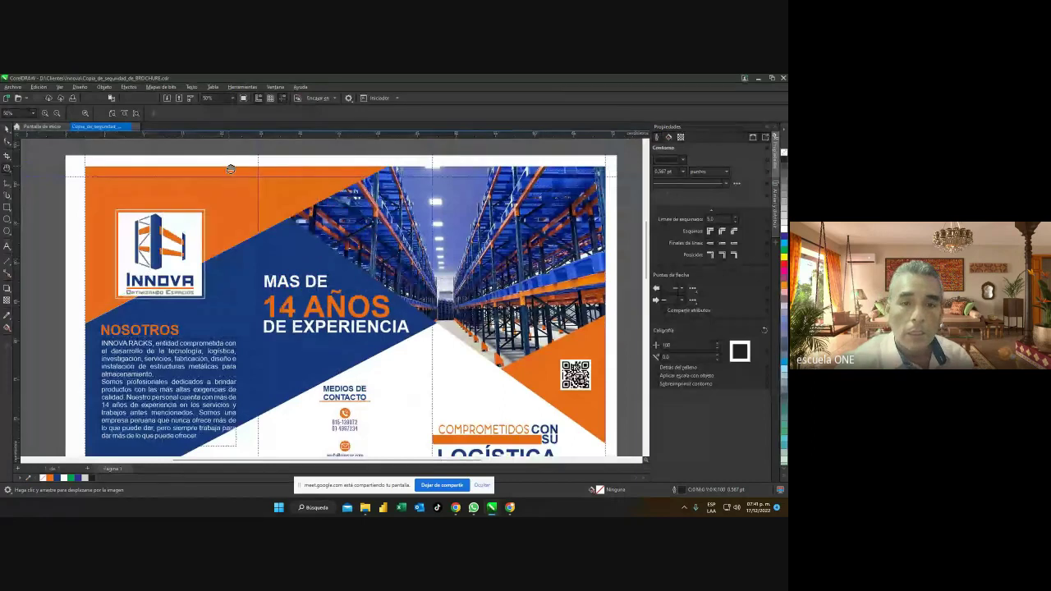
Launch the Windows Magnifier with the command magnify and enlarge the screen to 200%.
{"action": "key", "text": "super+r"}
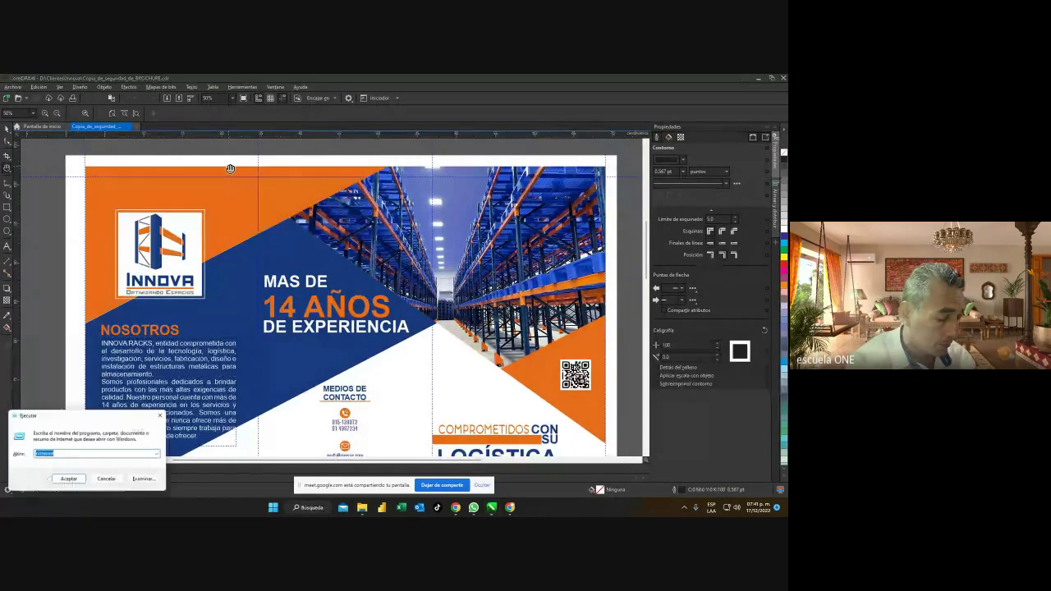
{"action": "type", "text": "magnify"}
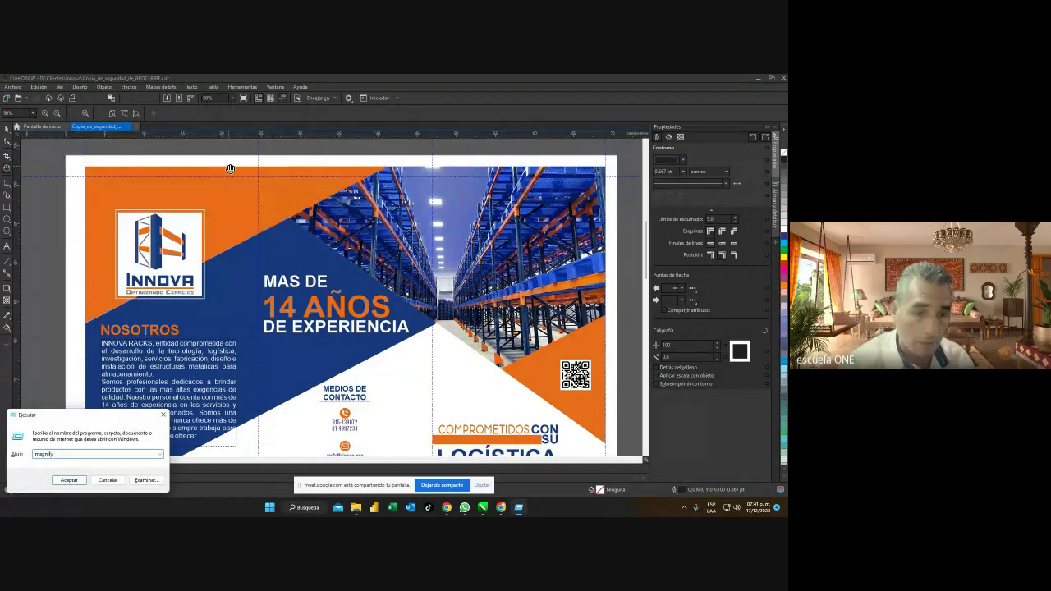
{"action": "key", "text": "Return"}
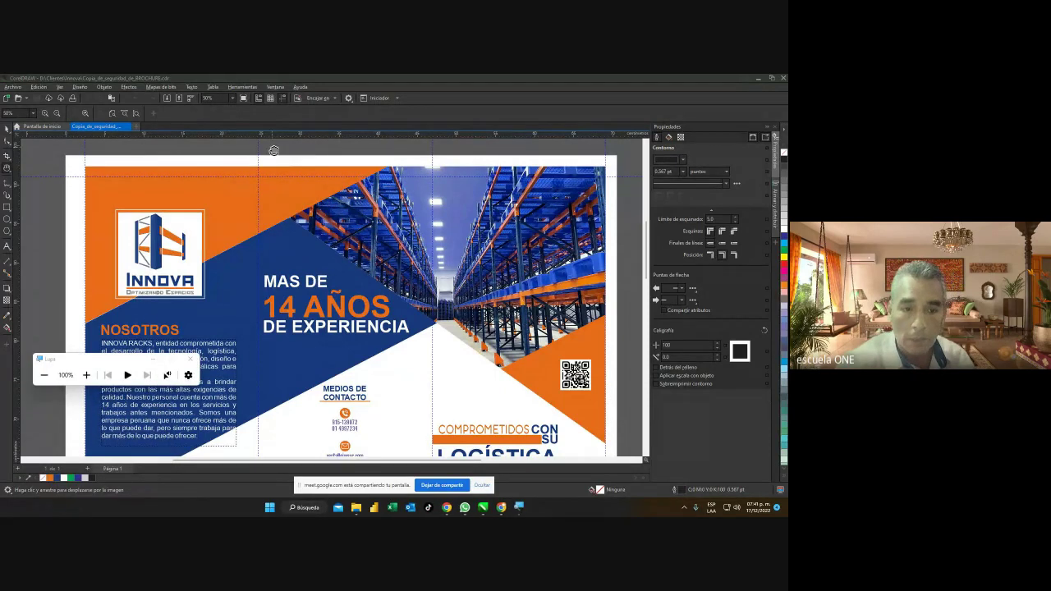
{"action": "left_click_drag", "start_coordinate": [124, 367], "coordinate": [334, 259]}
{"action": "left_click", "coordinate": [298, 276]}
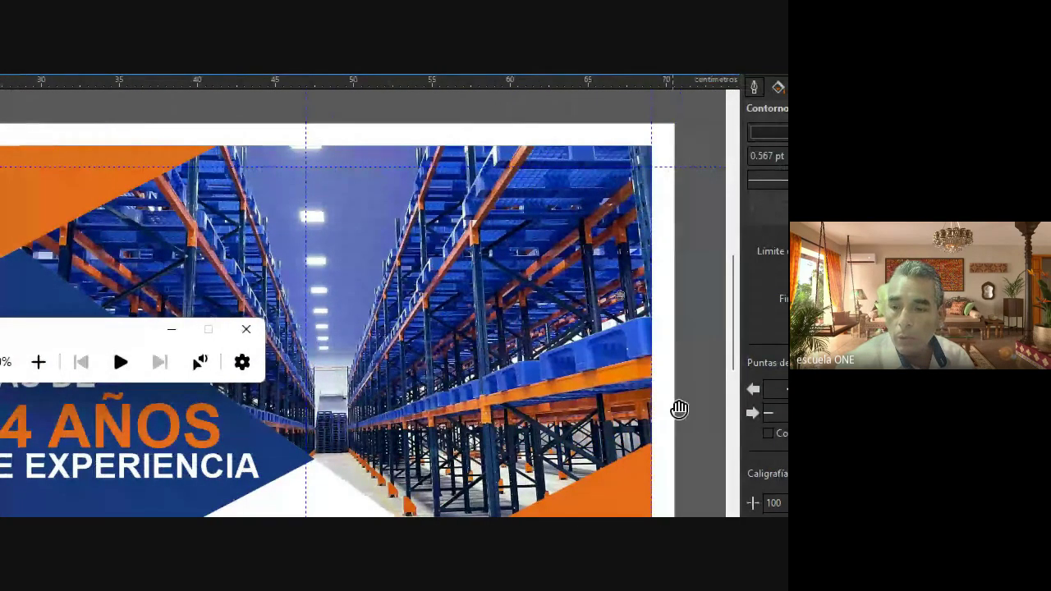
Examine the brochure's lower side under magnification, including the mission, vision and product descriptions.
{"action": "scroll", "coordinate": [735, 343], "scroll_direction": "down", "scroll_amount": 15}
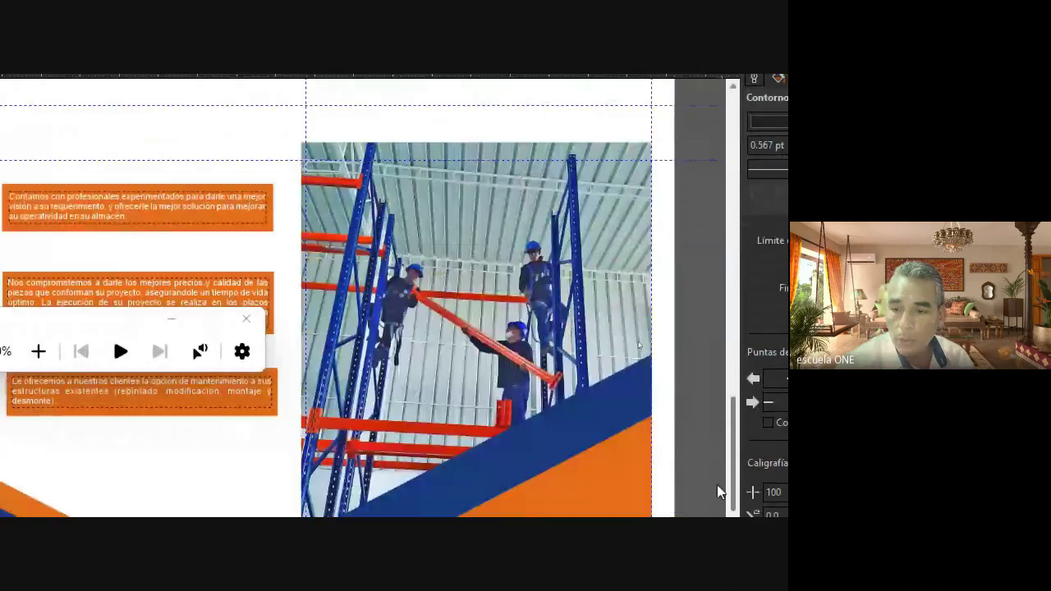
{"action": "scroll", "coordinate": [712, 490], "scroll_direction": "down", "scroll_amount": 2}
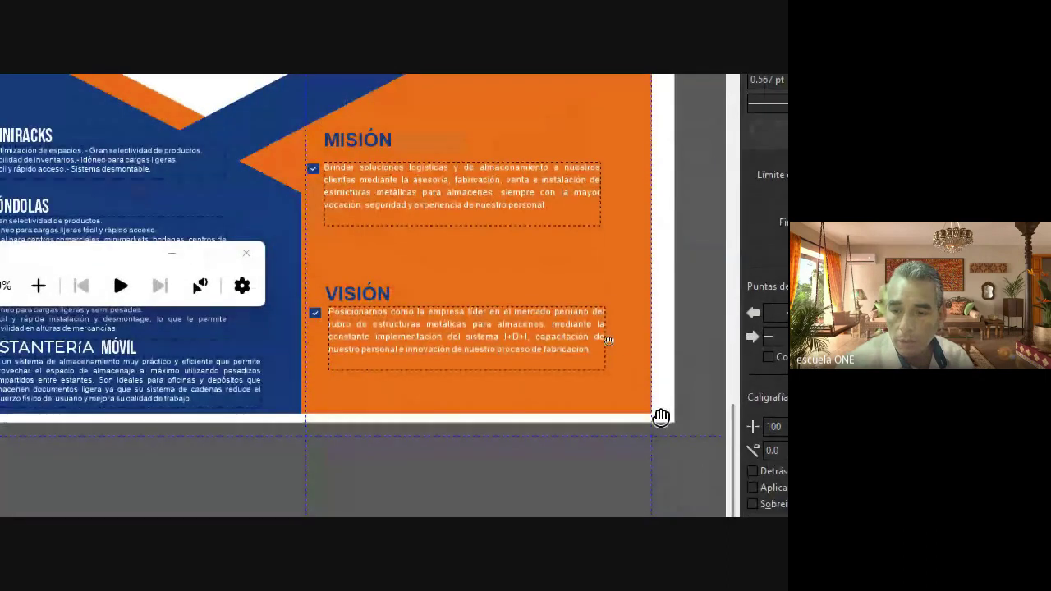
{"action": "left_click_drag", "start_coordinate": [246, 420], "coordinate": [633, 422]}
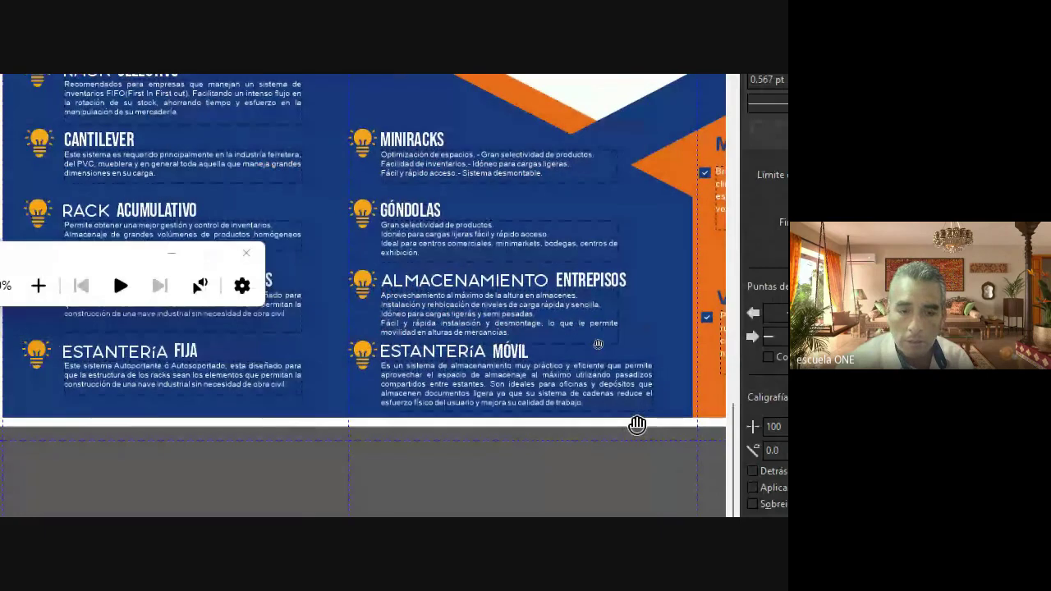
{"action": "left_click_drag", "start_coordinate": [103, 418], "coordinate": [180, 420]}
{"action": "left_click_drag", "start_coordinate": [115, 371], "coordinate": [251, 363]}
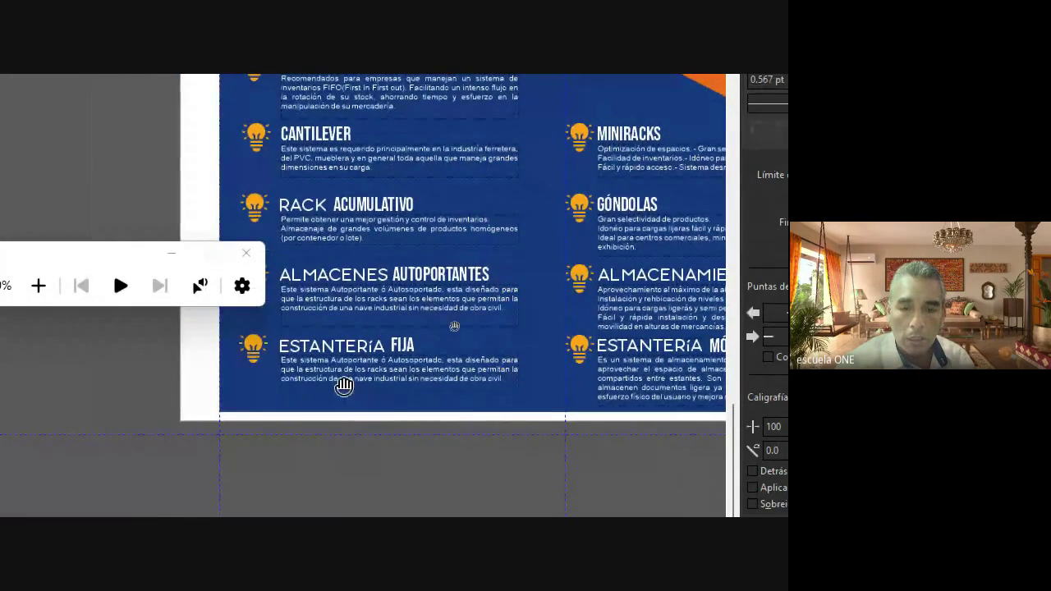
{"action": "scroll", "coordinate": [340, 382], "scroll_direction": "down", "scroll_amount": 1}
{"action": "scroll", "coordinate": [340, 382], "scroll_direction": "right", "scroll_amount": 2}
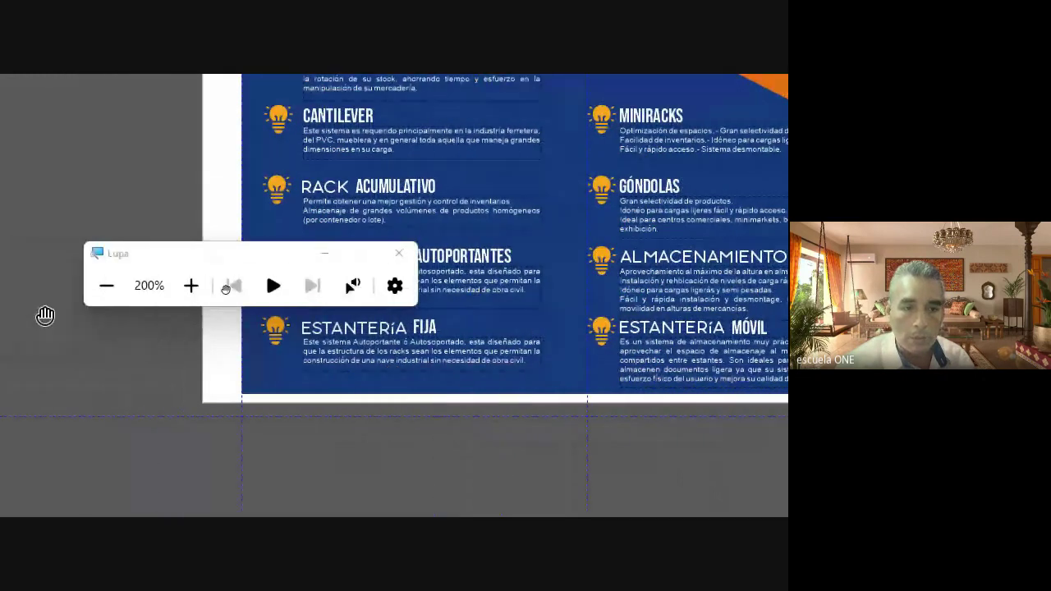
Return the Magnifier to 100% and look over the brochure from the product panels back to the upper side.
{"action": "left_click", "coordinate": [187, 291]}
{"action": "left_click", "coordinate": [188, 291]}
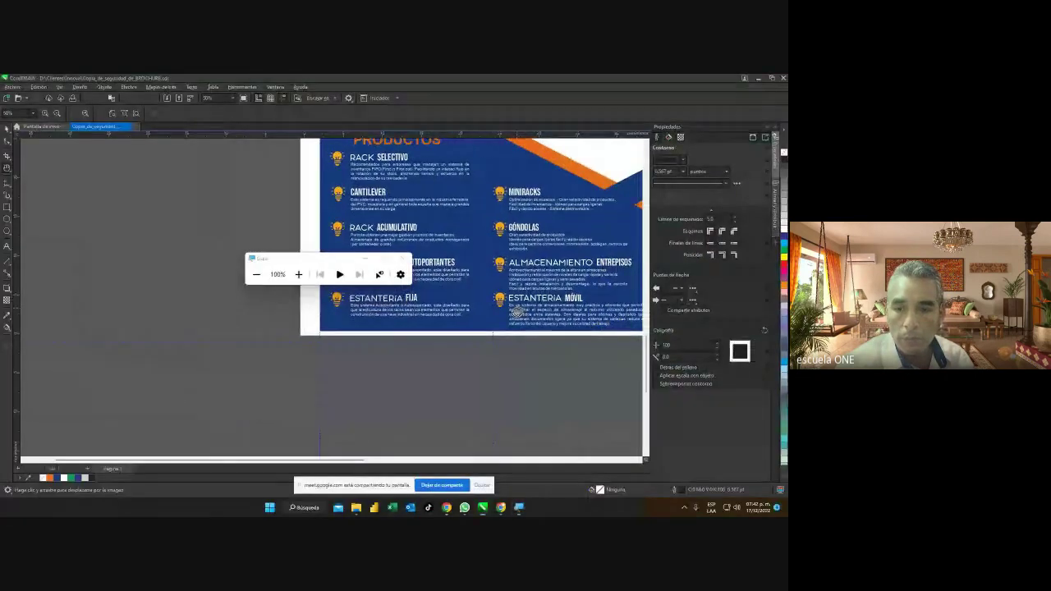
{"action": "left_click_drag", "start_coordinate": [222, 356], "coordinate": [267, 400]}
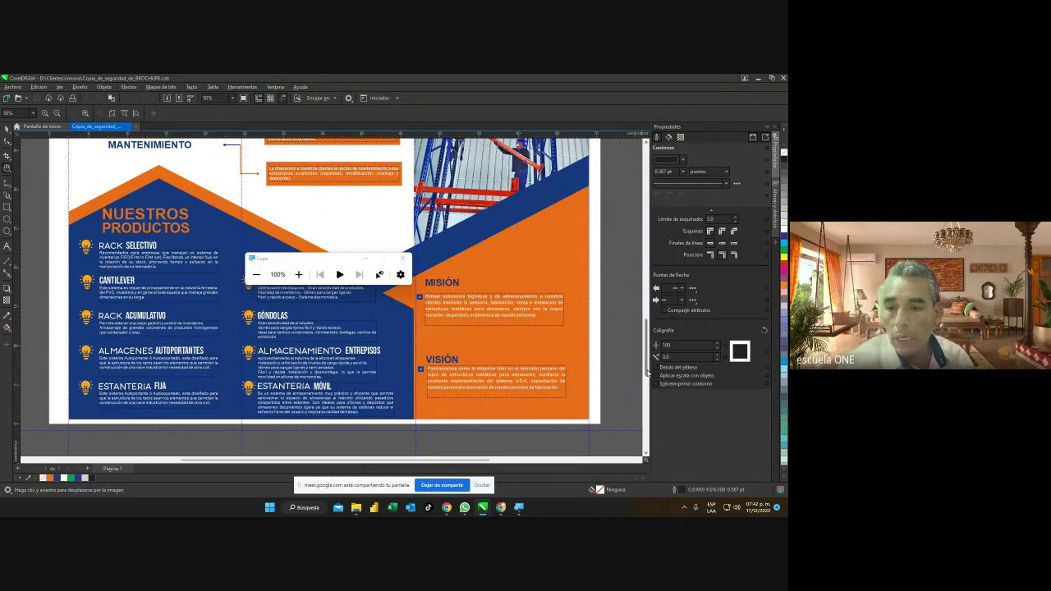
{"action": "left_click_drag", "start_coordinate": [649, 370], "coordinate": [649, 270]}
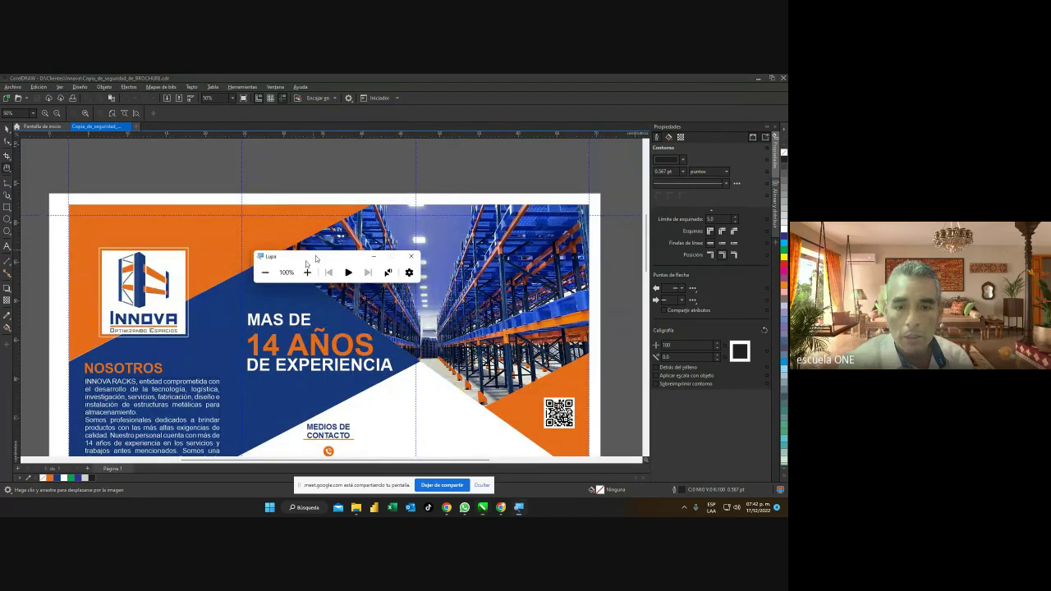
Inspect the menus and toolbox at 200% magnification with the Pick tool active, and return the Magnifier to 100%.
{"action": "left_click_drag", "start_coordinate": [299, 259], "coordinate": [406, 161]}
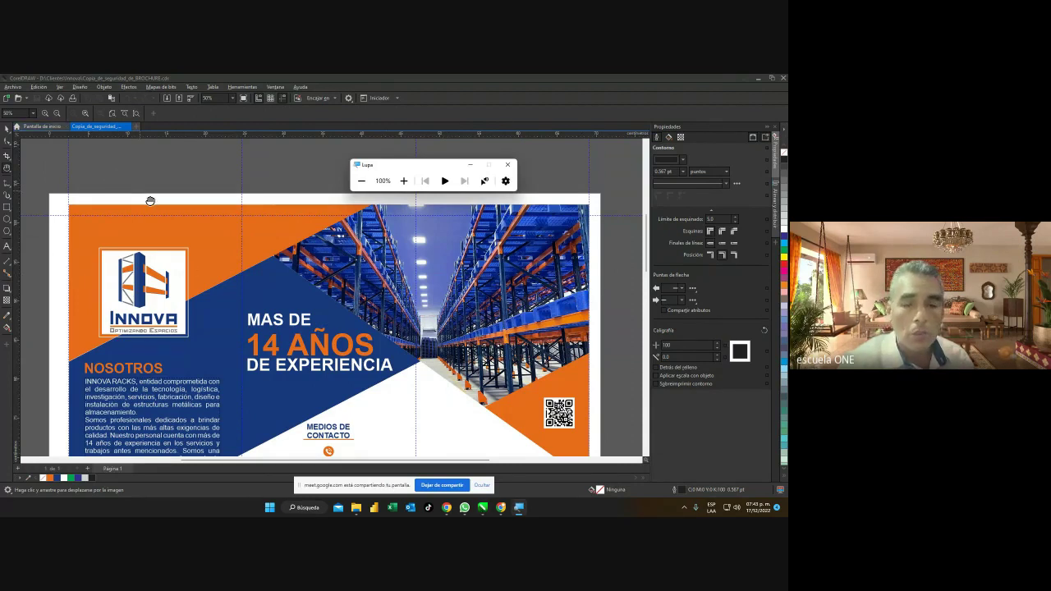
{"action": "left_click_drag", "start_coordinate": [393, 168], "coordinate": [120, 196]}
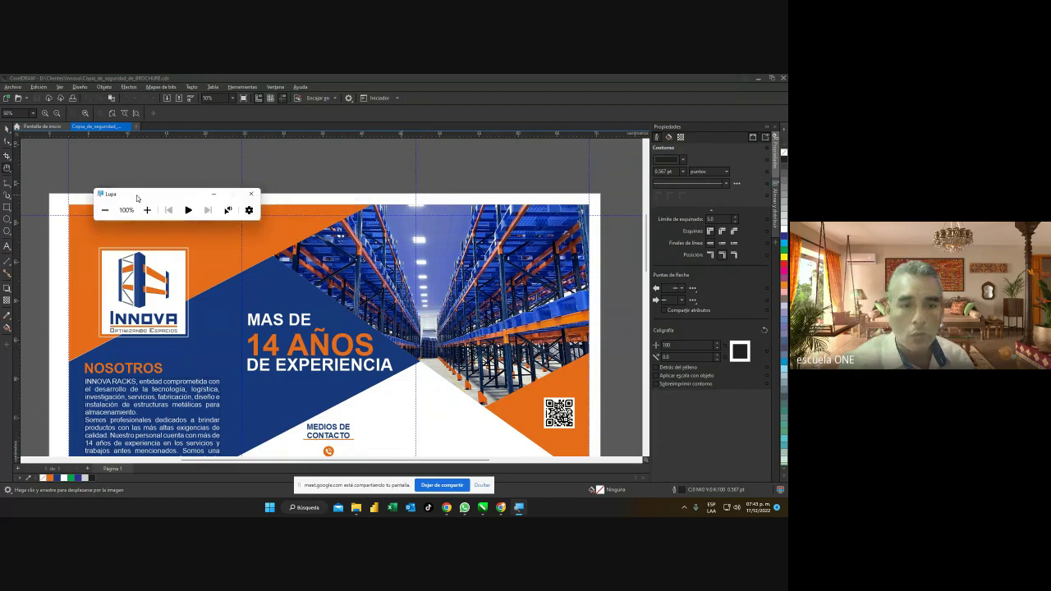
{"action": "left_click", "coordinate": [130, 210]}
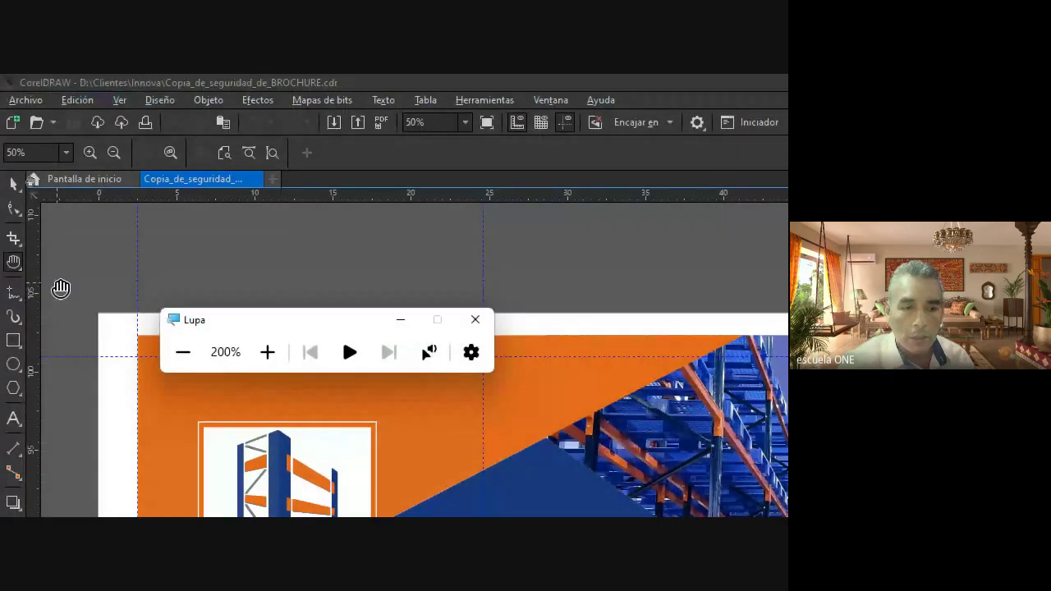
{"action": "left_click", "coordinate": [14, 187]}
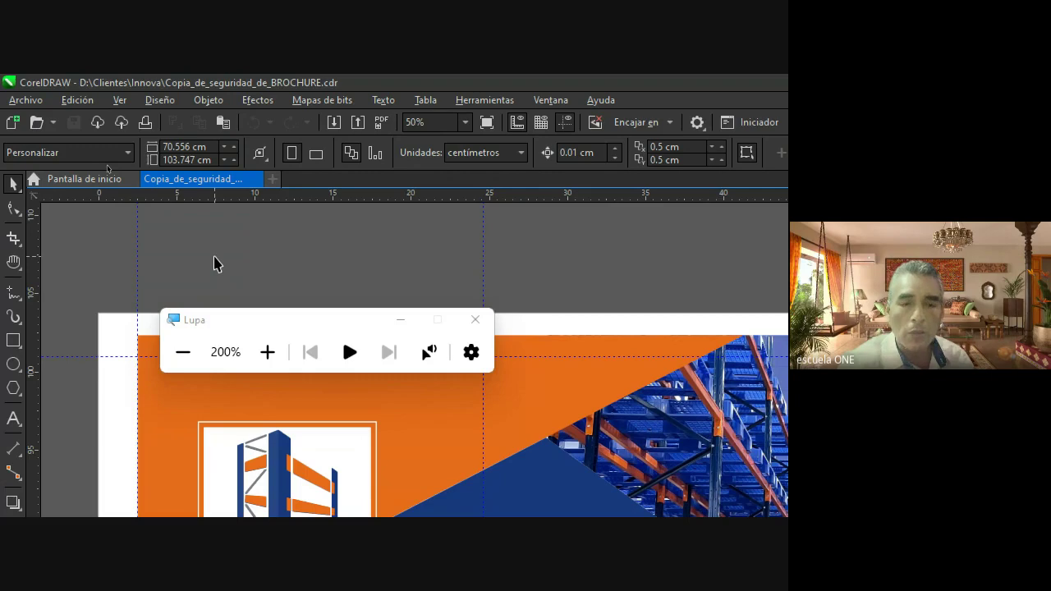
{"action": "left_click", "coordinate": [197, 362]}
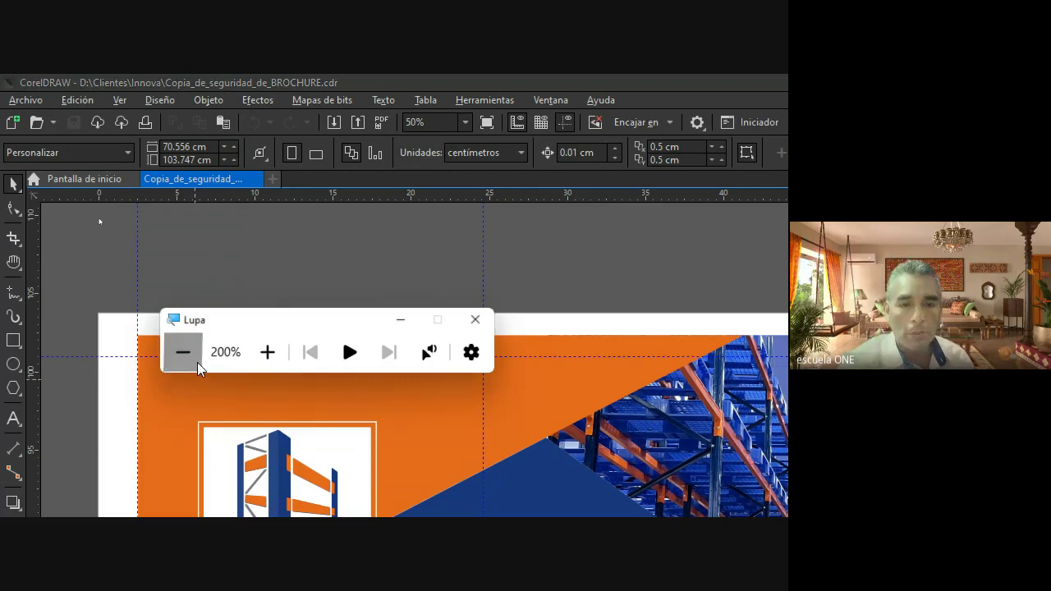
{"action": "left_click", "coordinate": [197, 362]}
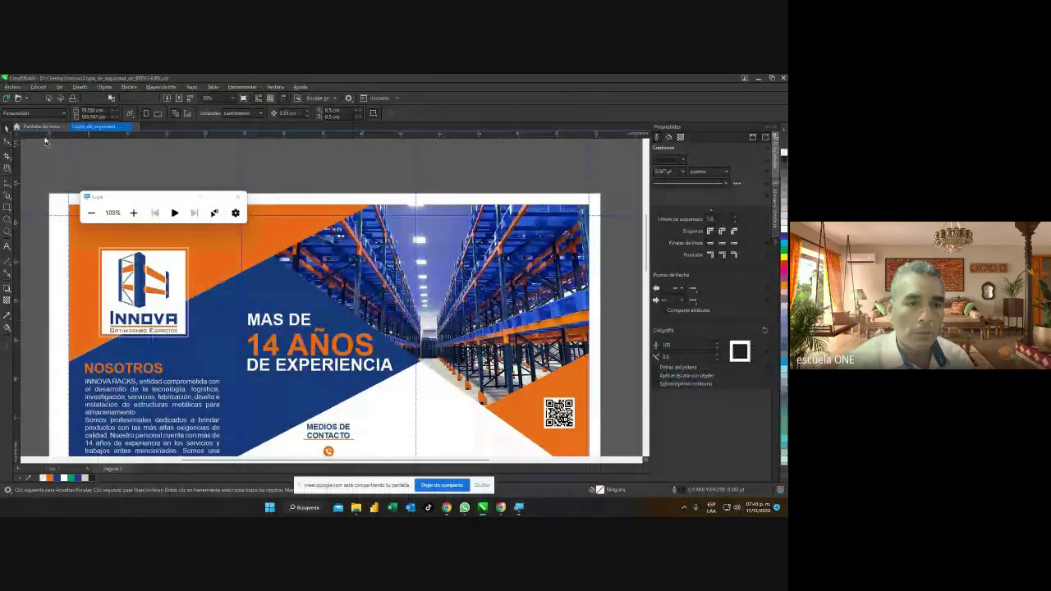
{"action": "left_click", "coordinate": [13, 86]}
{"action": "left_click", "coordinate": [14, 86]}
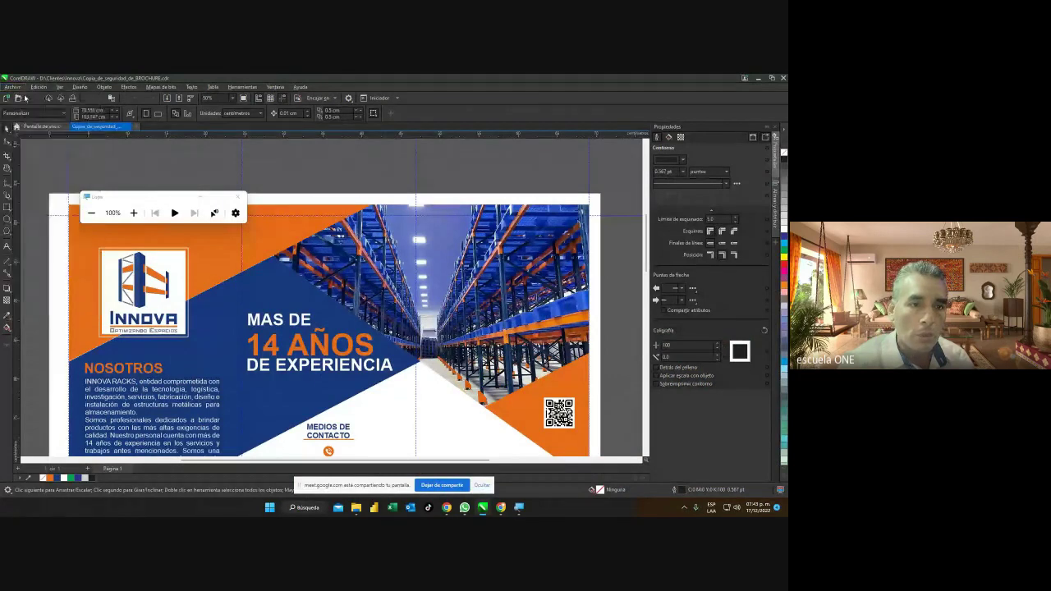
{"action": "left_click_drag", "start_coordinate": [156, 199], "coordinate": [393, 177]}
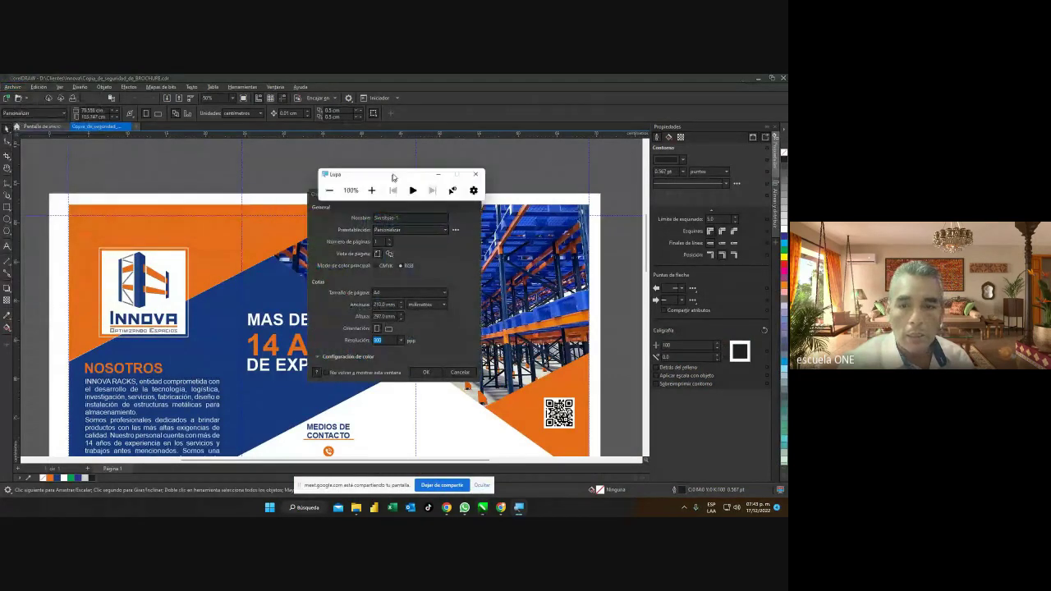
{"action": "left_click", "coordinate": [371, 190]}
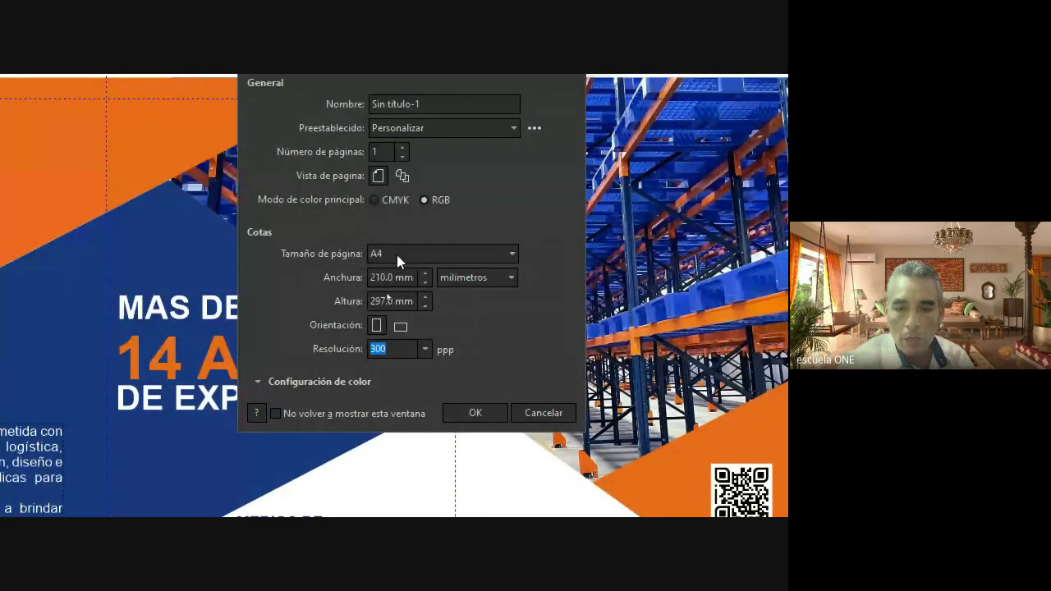
{"action": "left_click", "coordinate": [481, 280]}
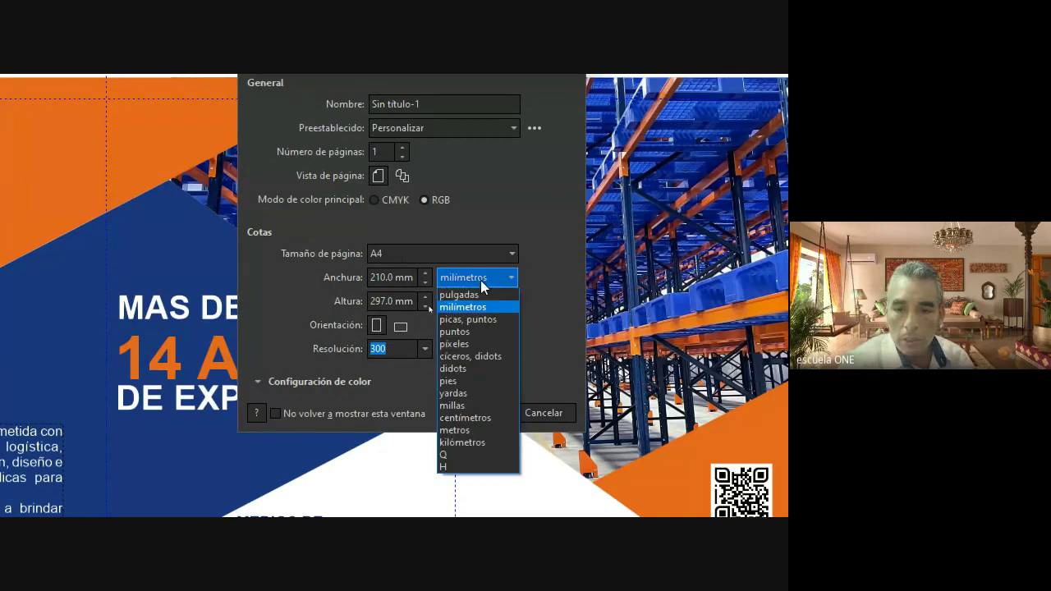
{"action": "left_click", "coordinate": [473, 418]}
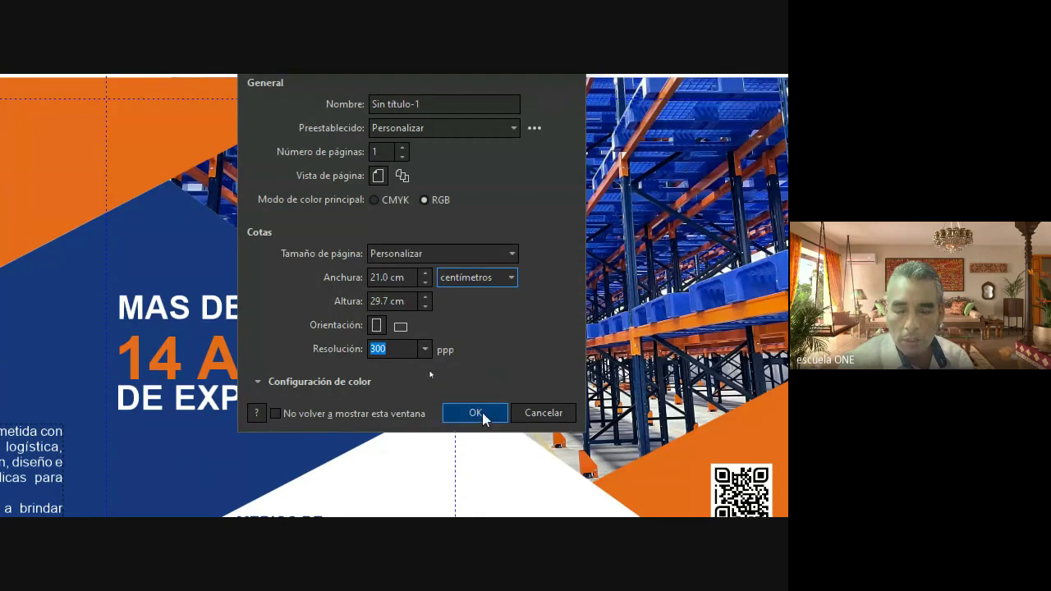
{"action": "double_click", "coordinate": [412, 280]}
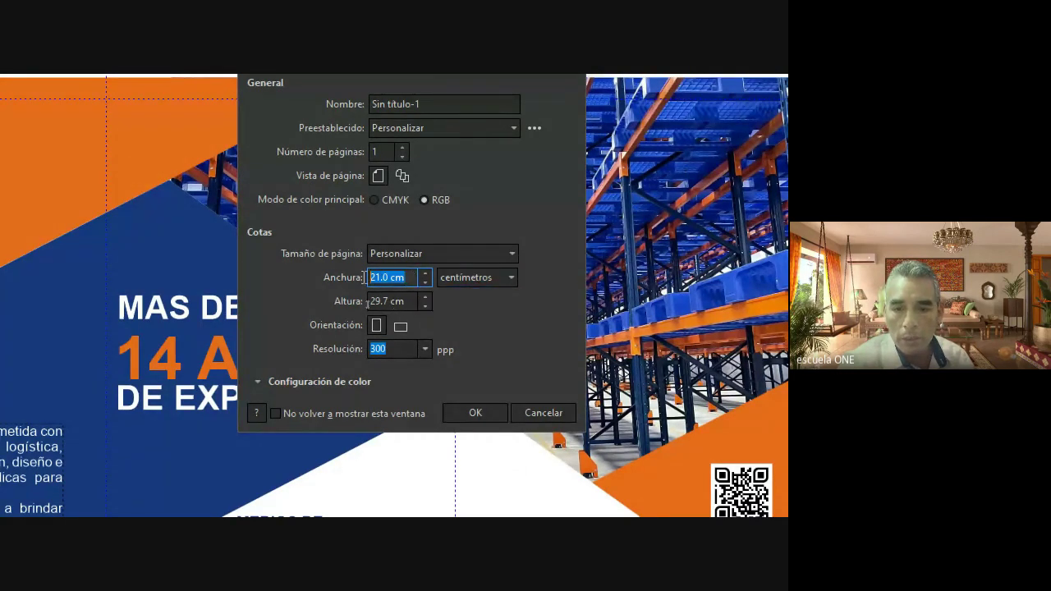
{"action": "type", "text": "70.22"}
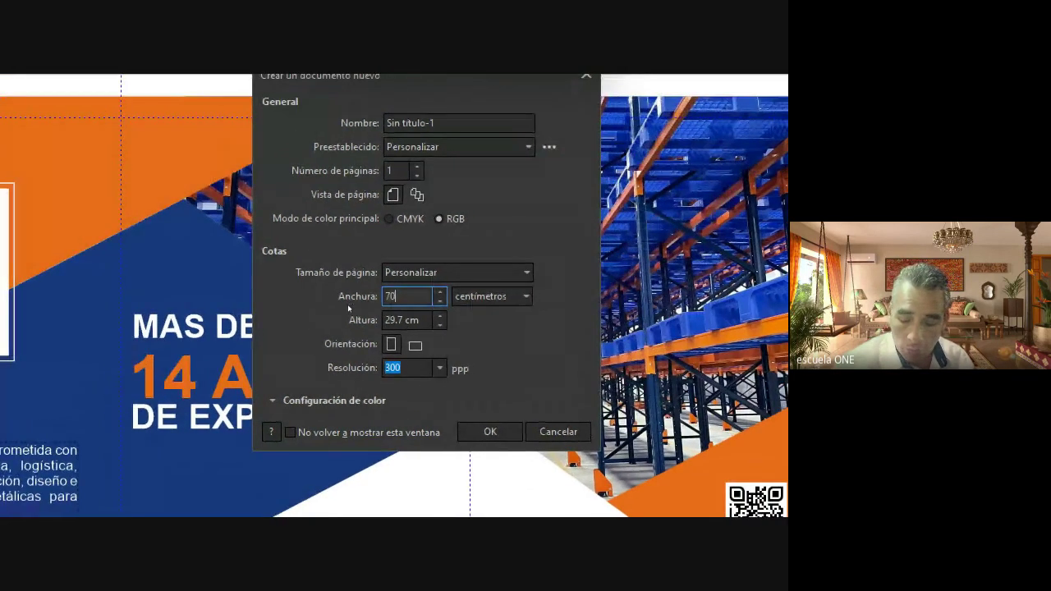
{"action": "type", "text": "6"}
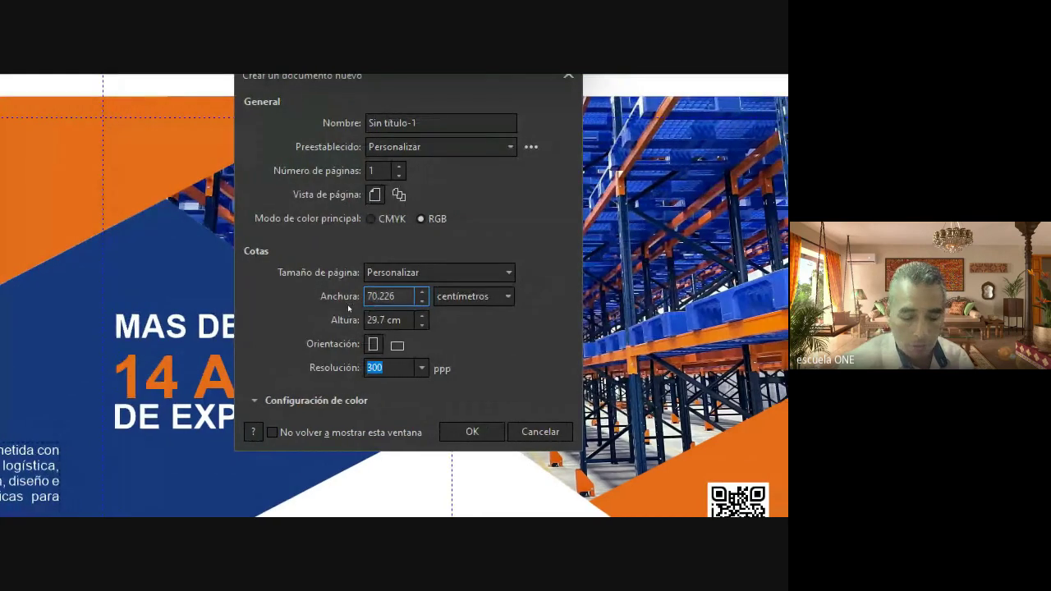
{"action": "key", "text": "BackSpace"}
{"action": "key", "text": "BackSpace"}
{"action": "key", "text": "BackSpace"}
{"action": "type", "text": "556"}
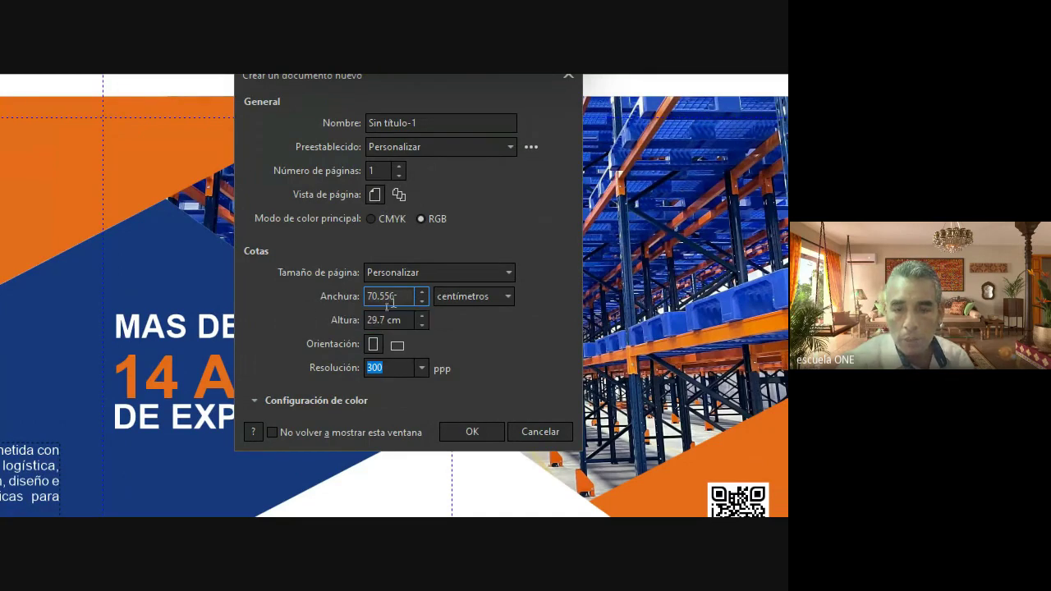
{"action": "left_click", "coordinate": [404, 320]}
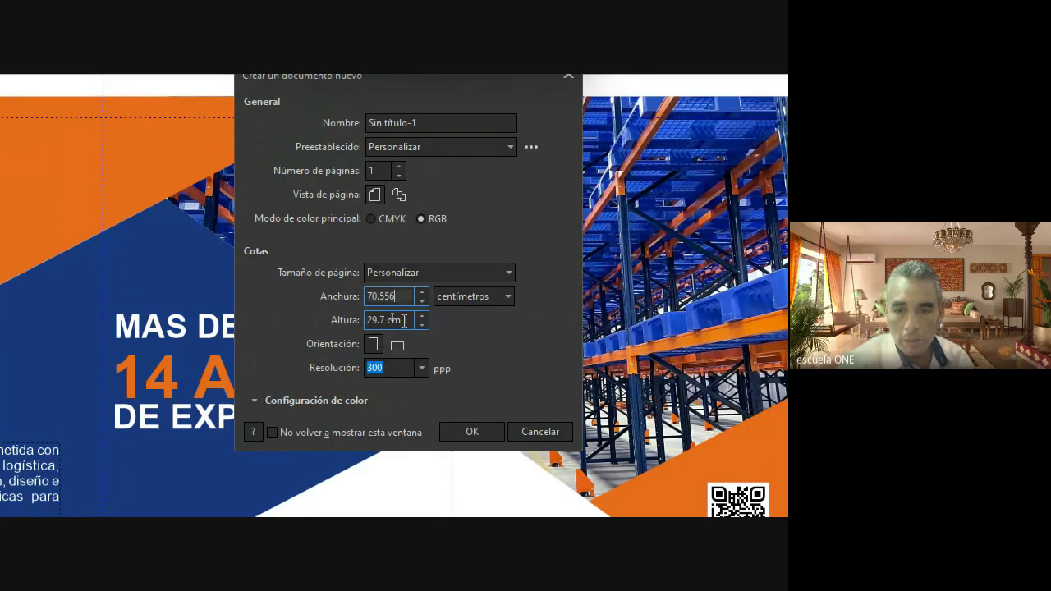
{"action": "left_click", "coordinate": [408, 320]}
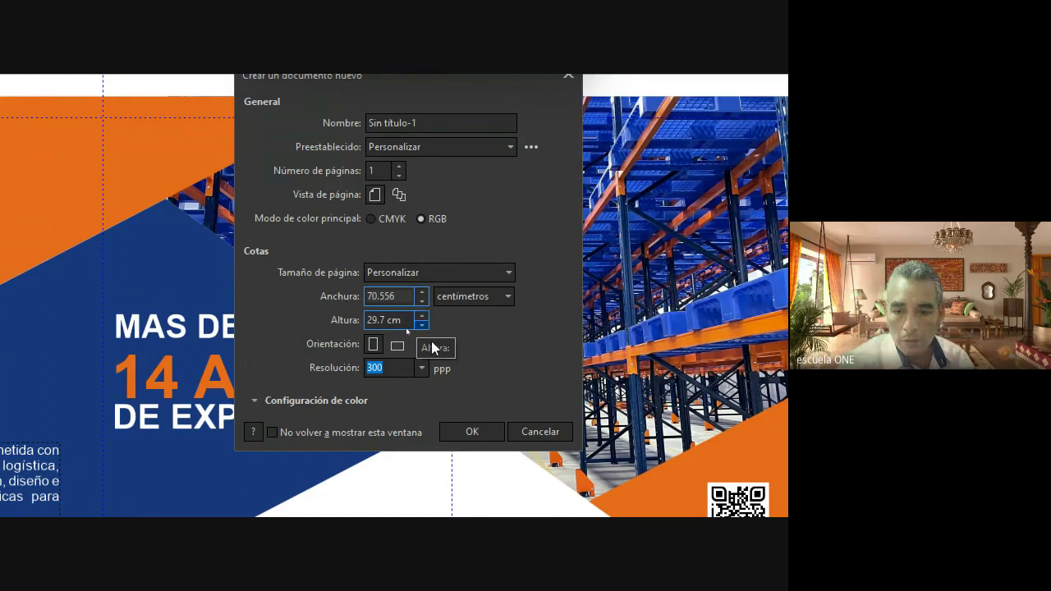
{"action": "left_click", "coordinate": [540, 438]}
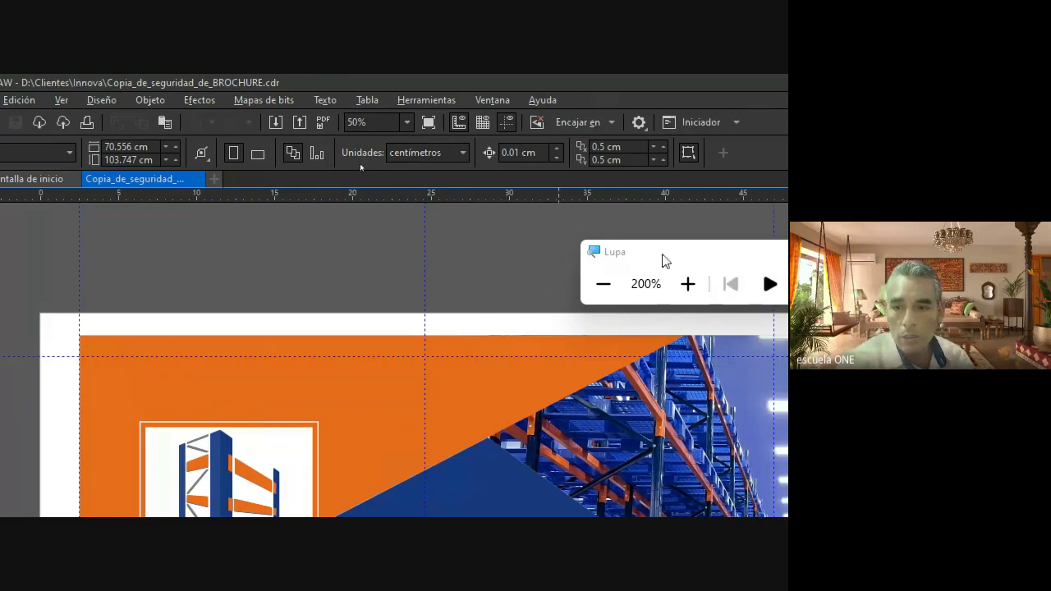
Return the Magnifier to 100%, then switch to the Google Meet call in Chrome and read its chat messages.
{"action": "left_click_drag", "start_coordinate": [665, 261], "coordinate": [132, 261]}
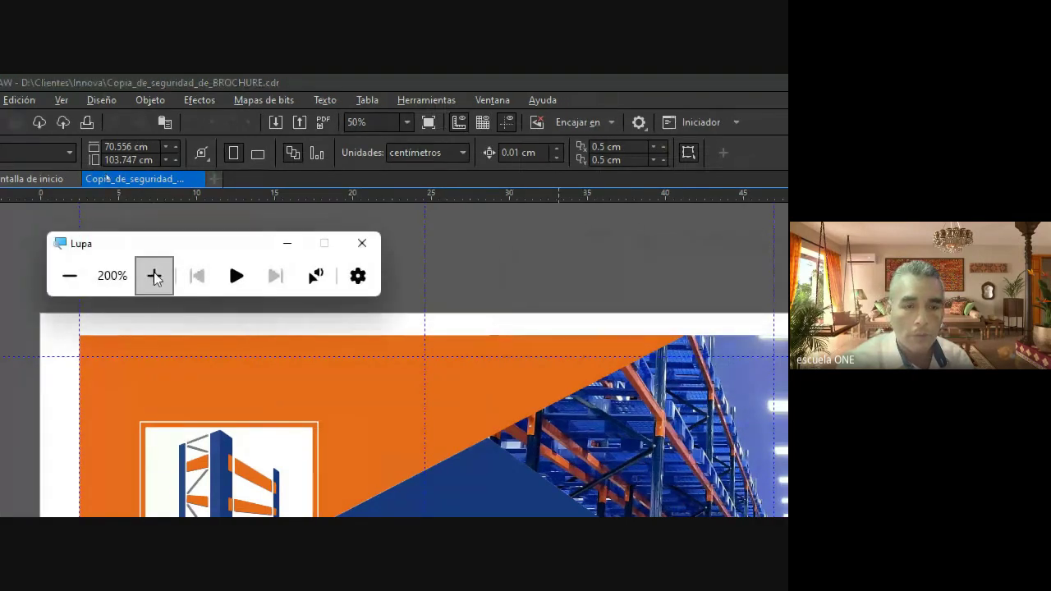
{"action": "left_click", "coordinate": [73, 279]}
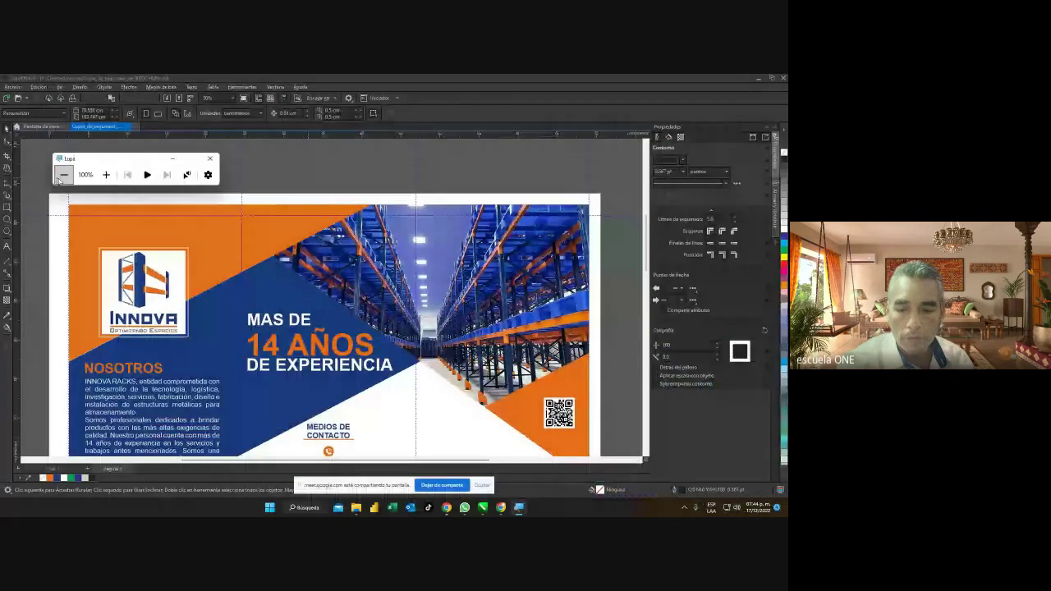
{"action": "mouse_move", "coordinate": [500, 507]}
{"action": "left_click", "coordinate": [500, 488]}
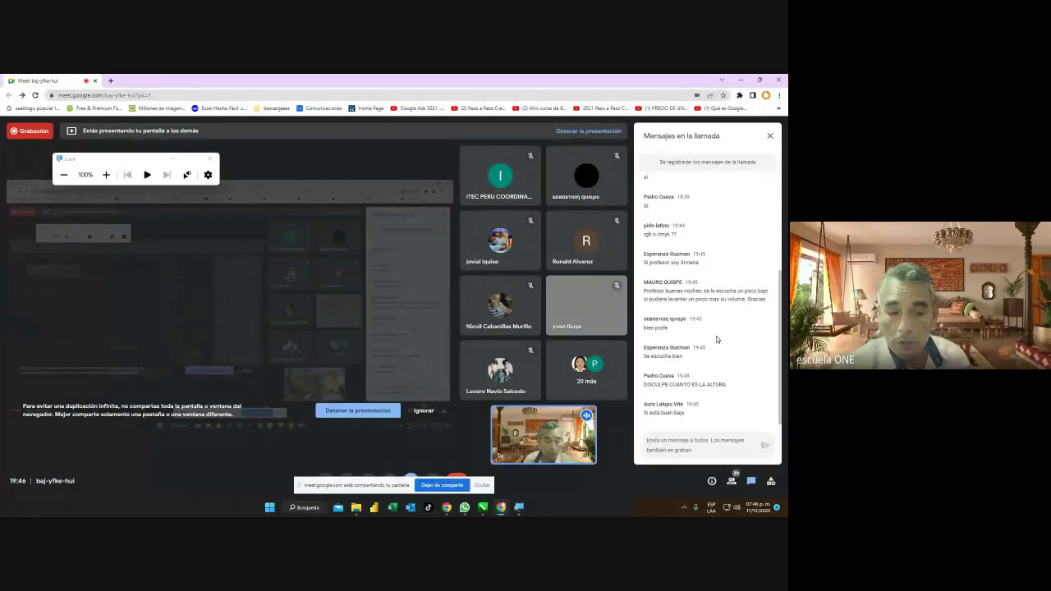
{"action": "mouse_move", "coordinate": [544, 435]}
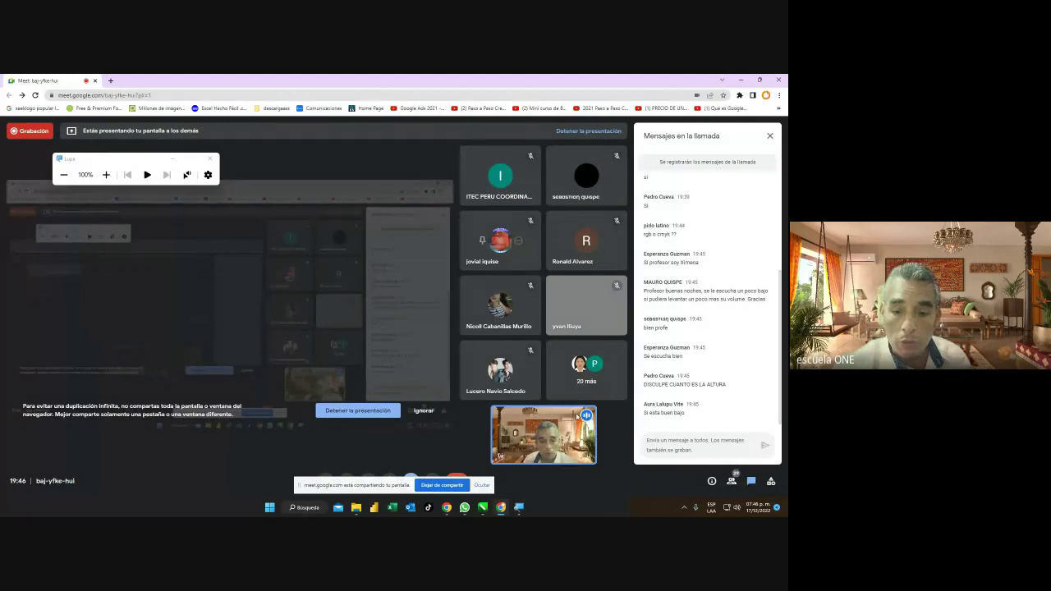
Switch back to CorelDRAW, inspect the brochure's page width and height at 300% magnification, and return the Magnifier to 100%.
{"action": "left_click", "coordinate": [483, 508]}
{"action": "left_click", "coordinate": [106, 174]}
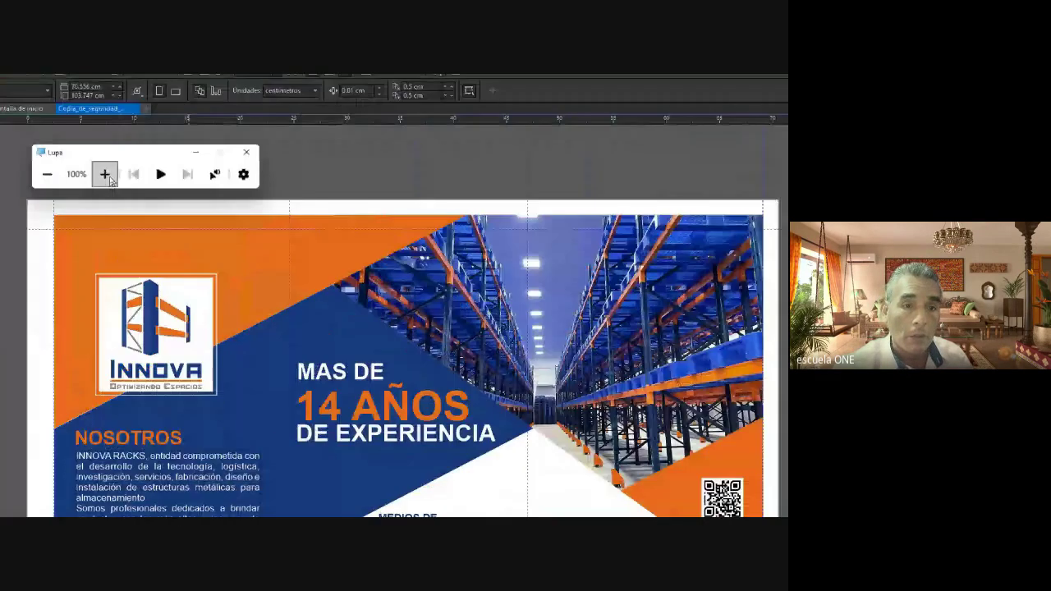
{"action": "left_click", "coordinate": [106, 174]}
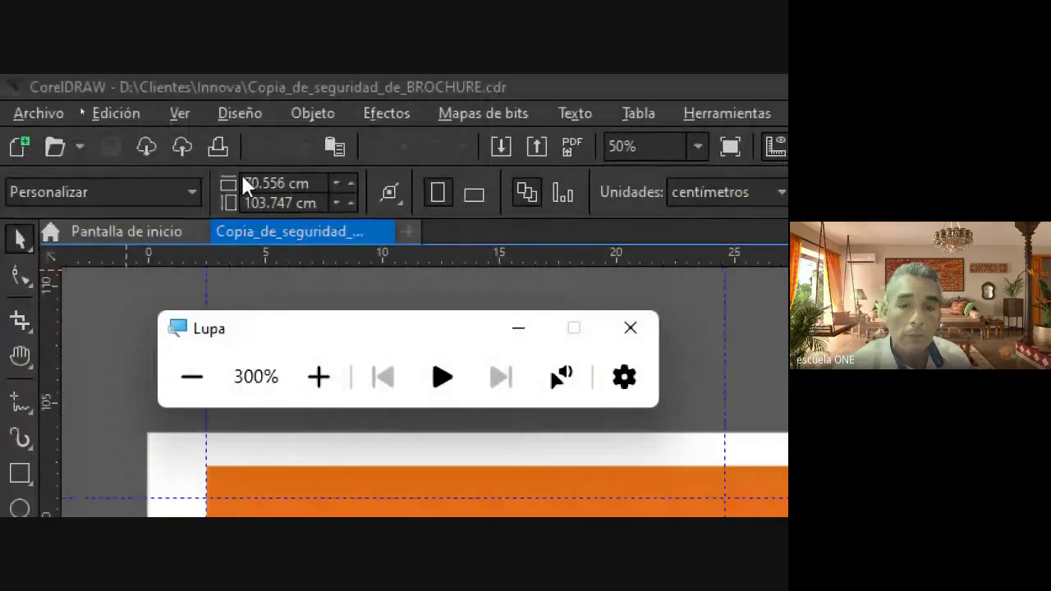
{"action": "left_click", "coordinate": [319, 184]}
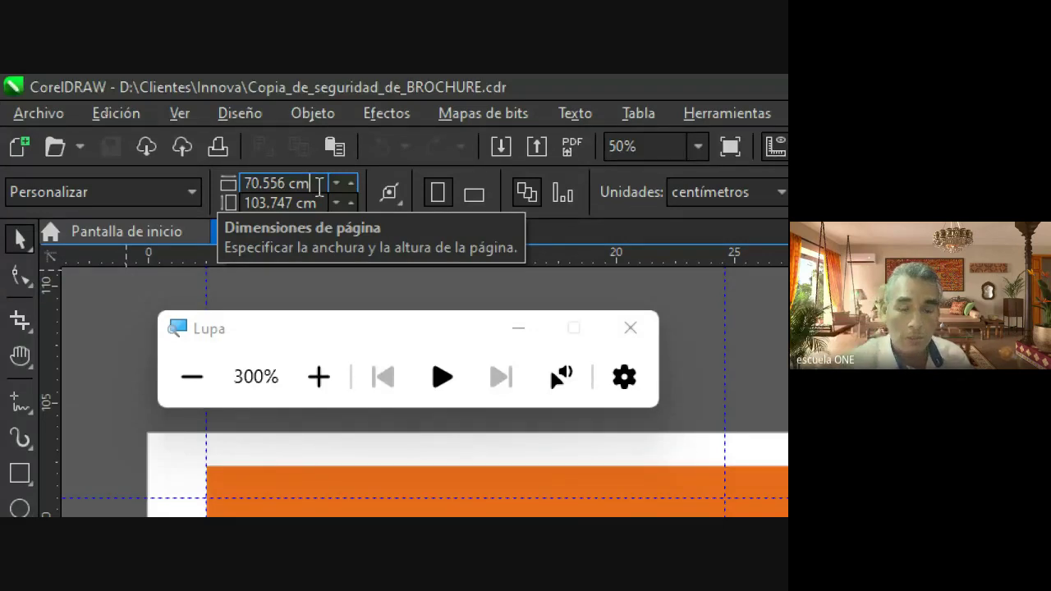
{"action": "left_click", "coordinate": [322, 204]}
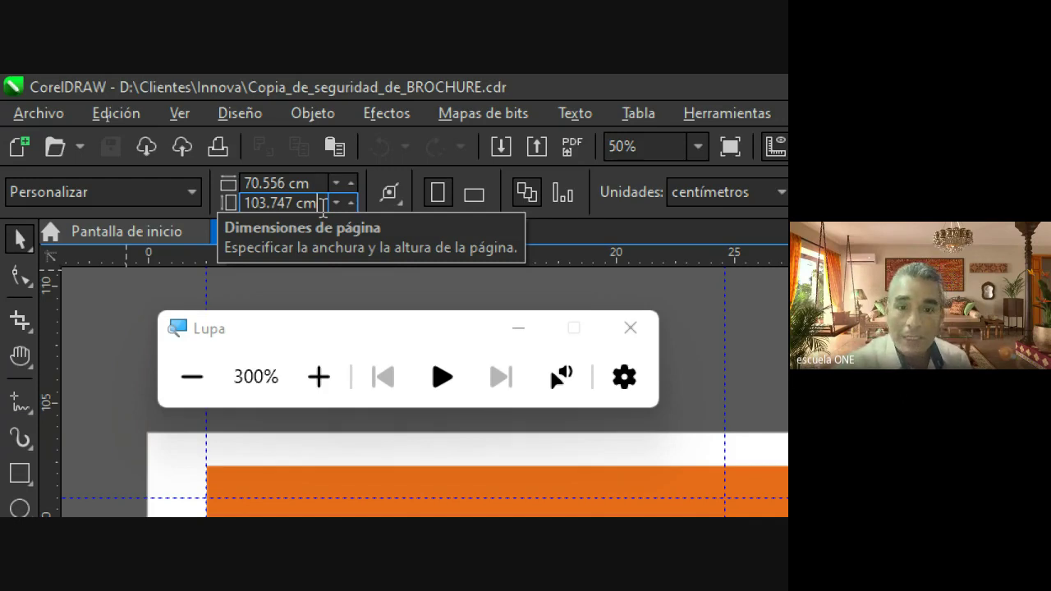
{"action": "left_click", "coordinate": [316, 183]}
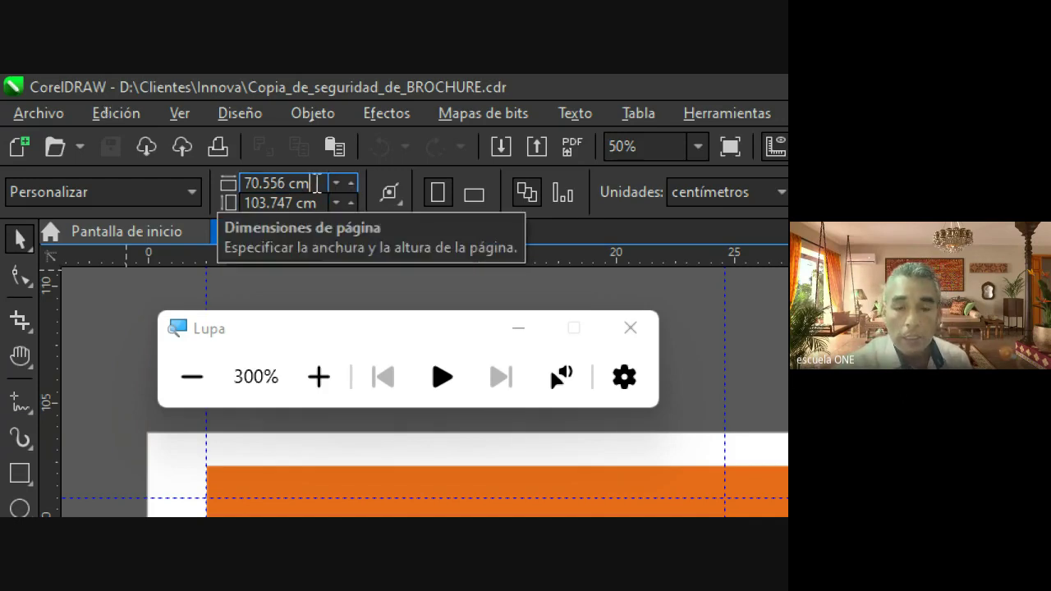
{"action": "left_click", "coordinate": [317, 203]}
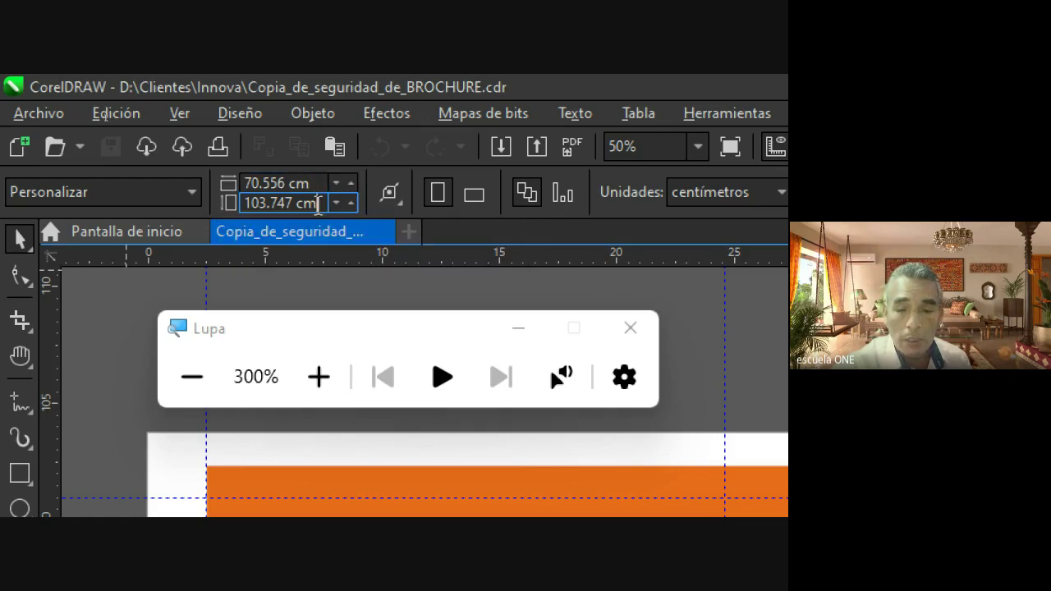
{"action": "left_click", "coordinate": [174, 384]}
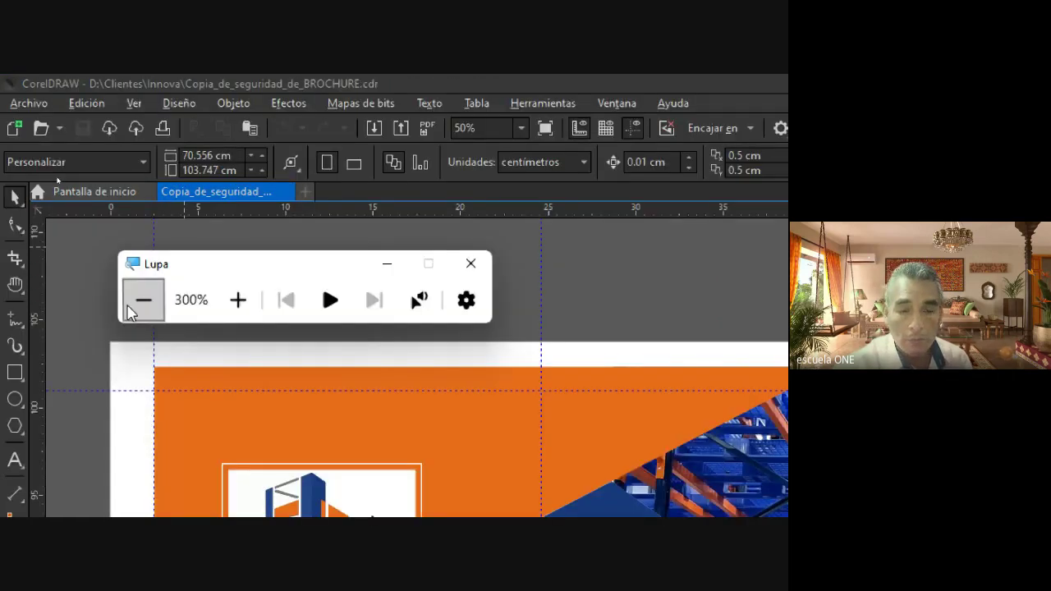
{"action": "left_click", "coordinate": [132, 307]}
{"action": "left_click", "coordinate": [115, 286]}
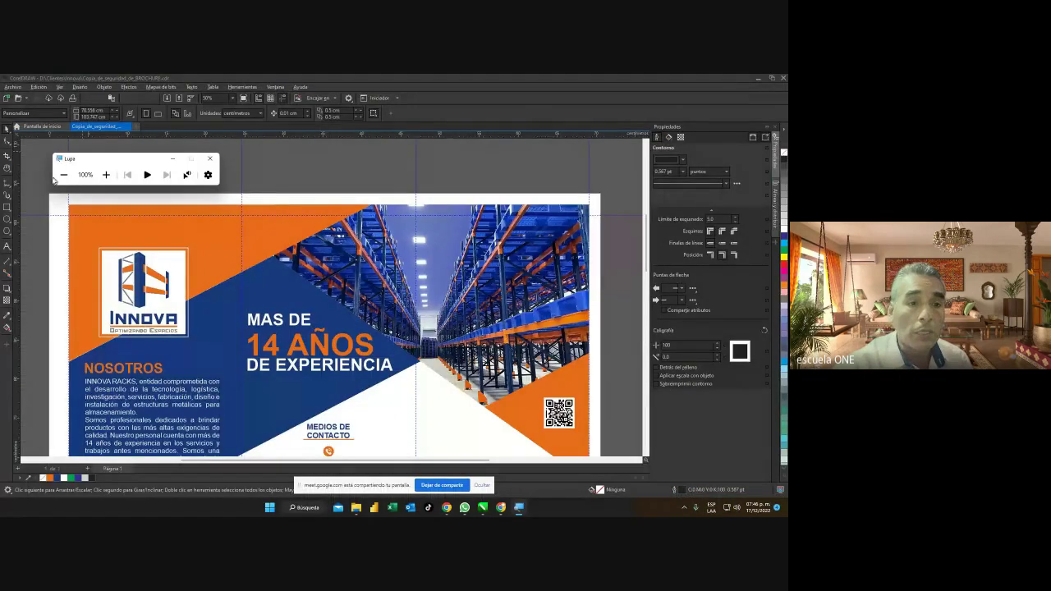
Begin a new document with centimetres as the page unit and a page width of 70.556 cm.
{"action": "left_click", "coordinate": [21, 88]}
{"action": "left_click", "coordinate": [21, 97]}
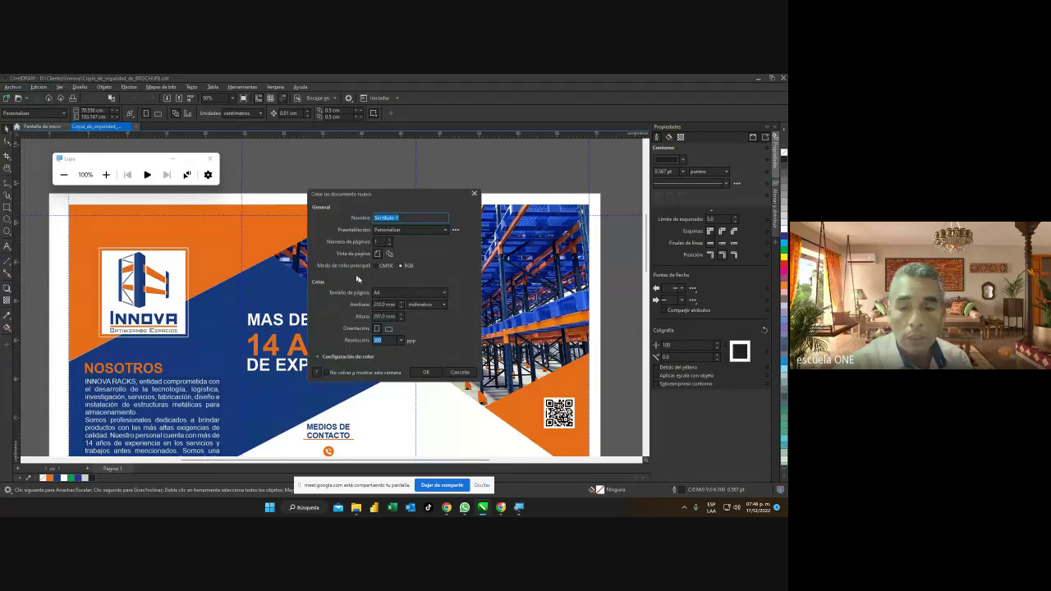
{"action": "left_click", "coordinate": [425, 304]}
{"action": "left_click", "coordinate": [418, 374]}
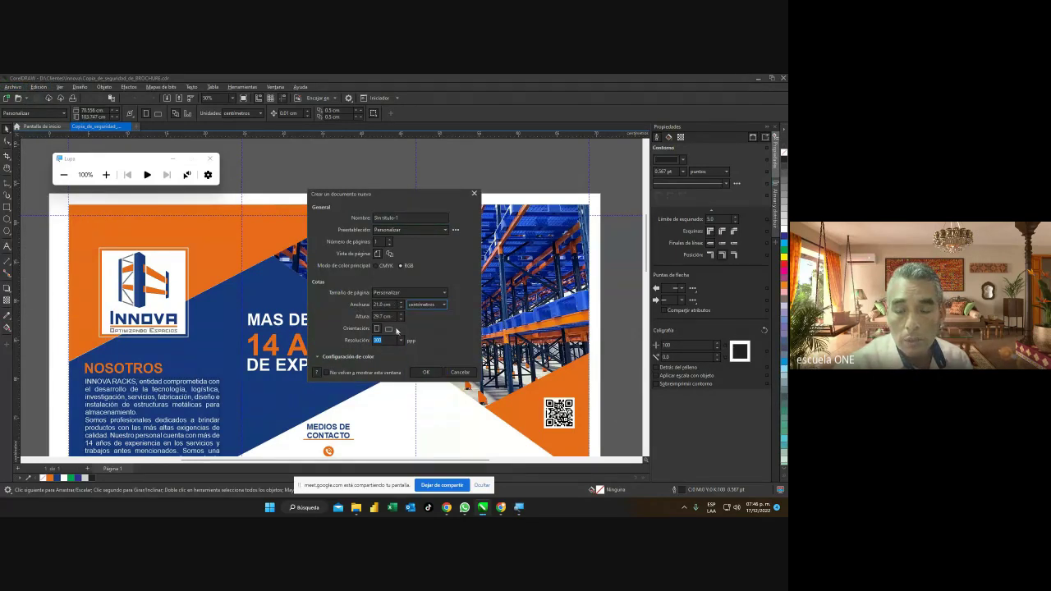
{"action": "left_click", "coordinate": [386, 303]}
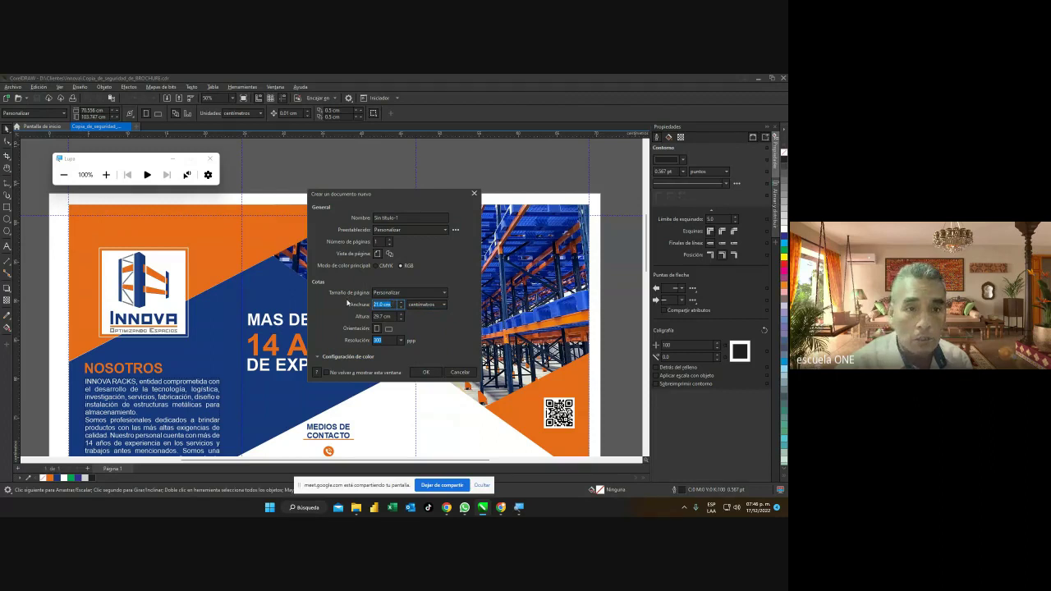
{"action": "type", "text": "1"}
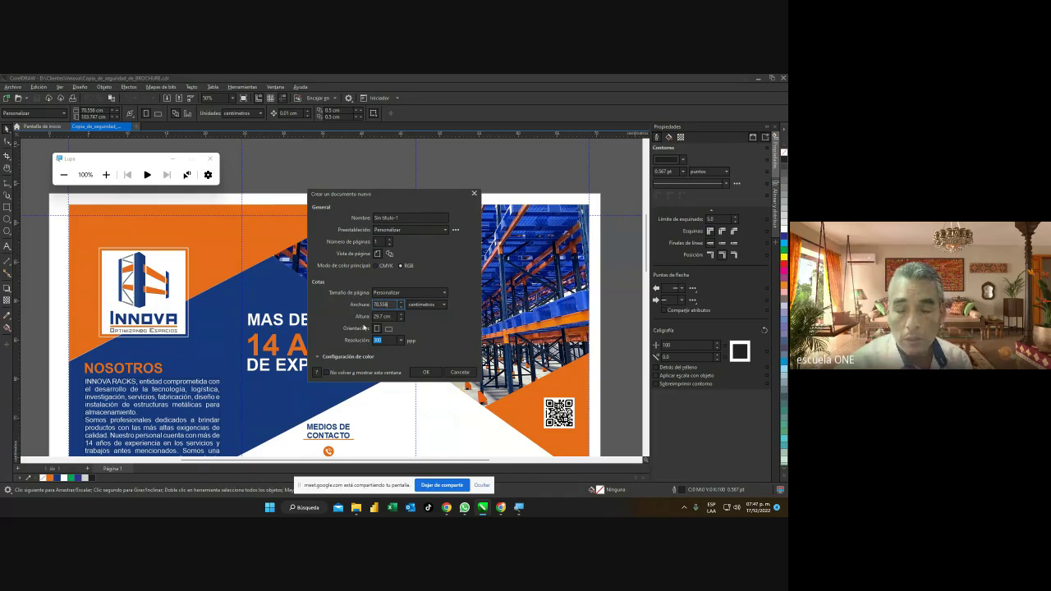
Set the page height to 103.747 cm and create the document with CMYK as its primary colour mode.
{"action": "left_click", "coordinate": [386, 317]}
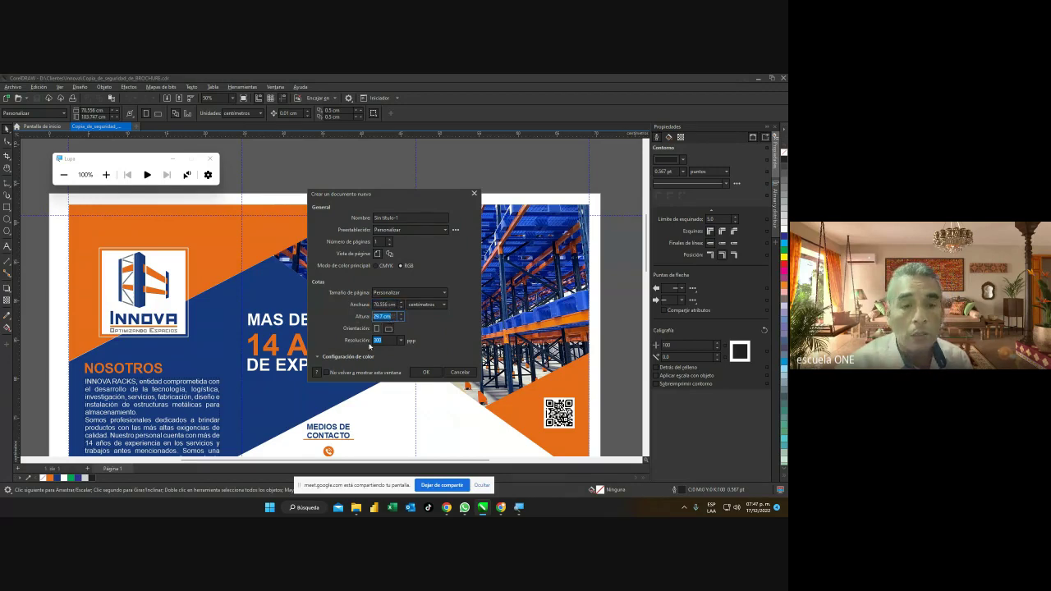
{"action": "type", "text": "10"}
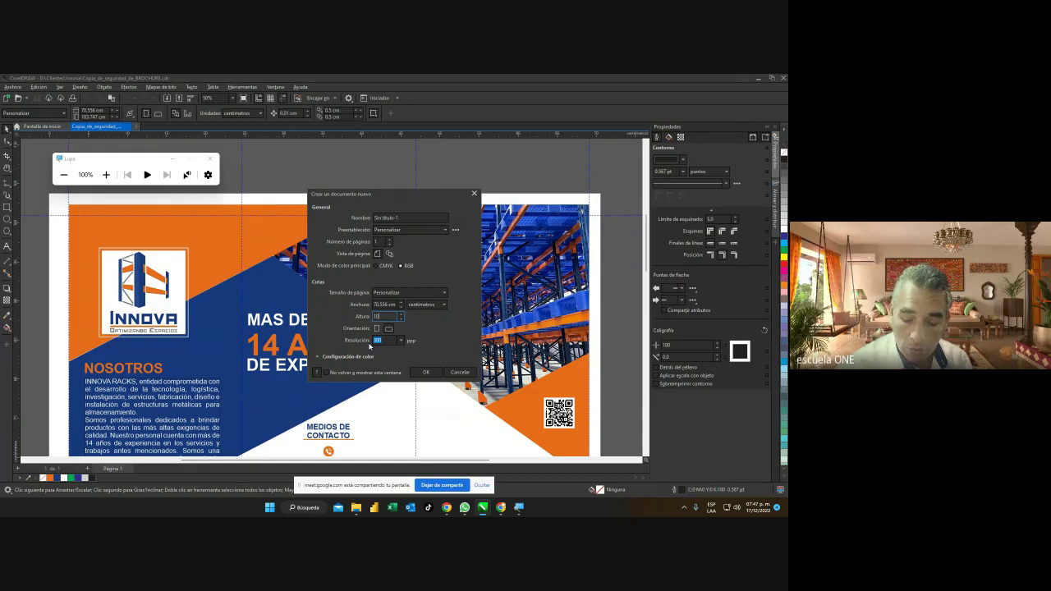
{"action": "type", "text": "3.747"}
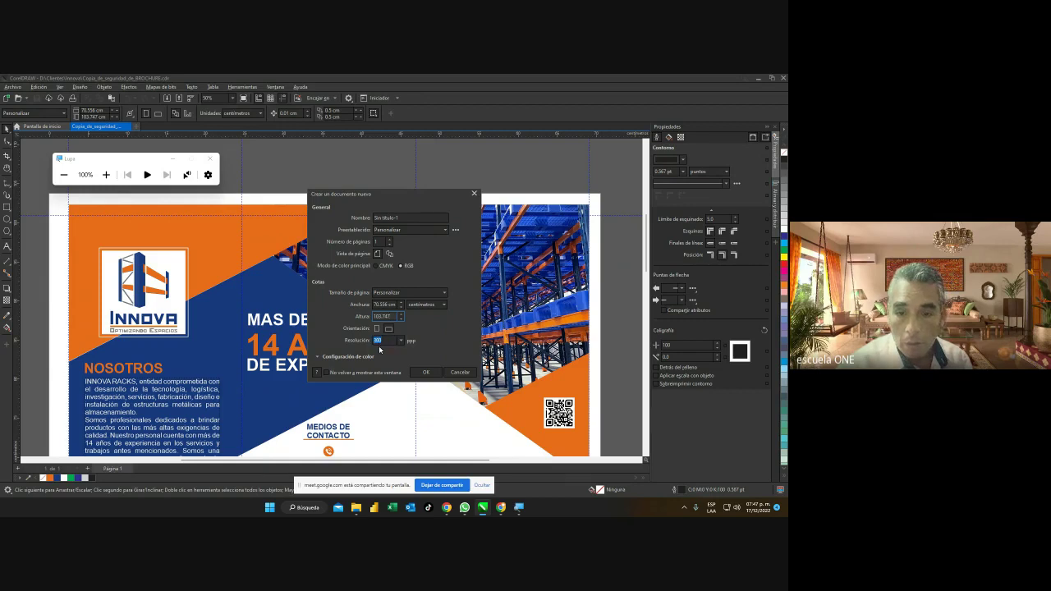
{"action": "left_click", "coordinate": [380, 267]}
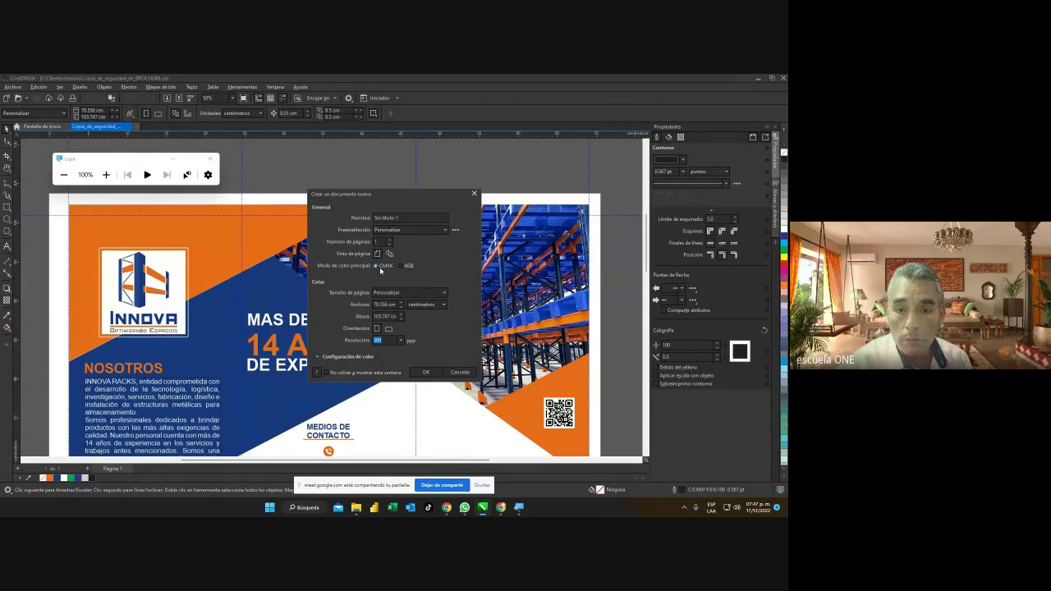
{"action": "left_click", "coordinate": [426, 373]}
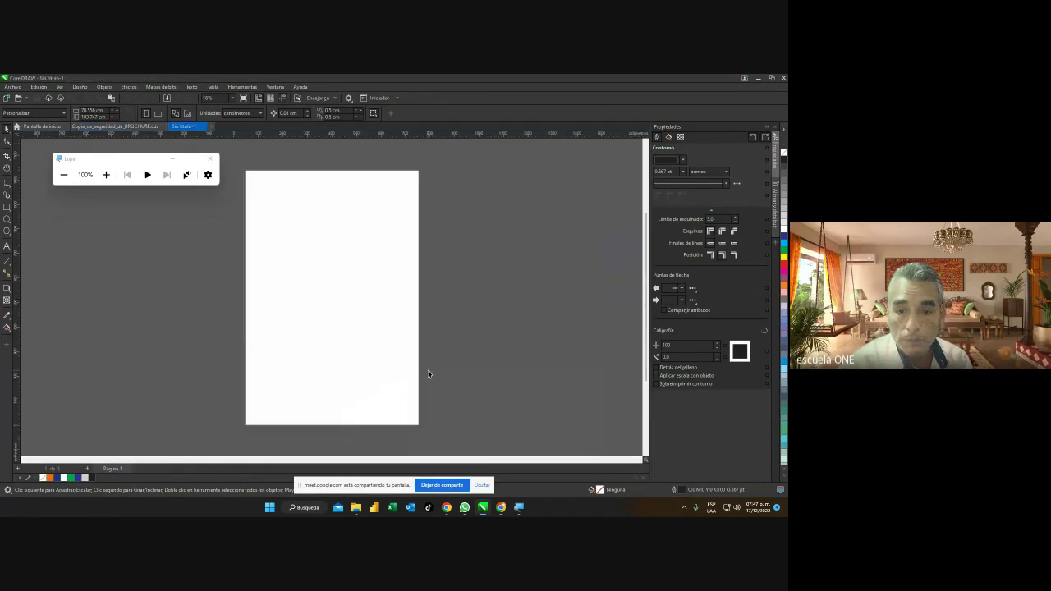
Enlarge the new blank page with the Magnifier and reduce the magnification again.
{"action": "left_click", "coordinate": [106, 174]}
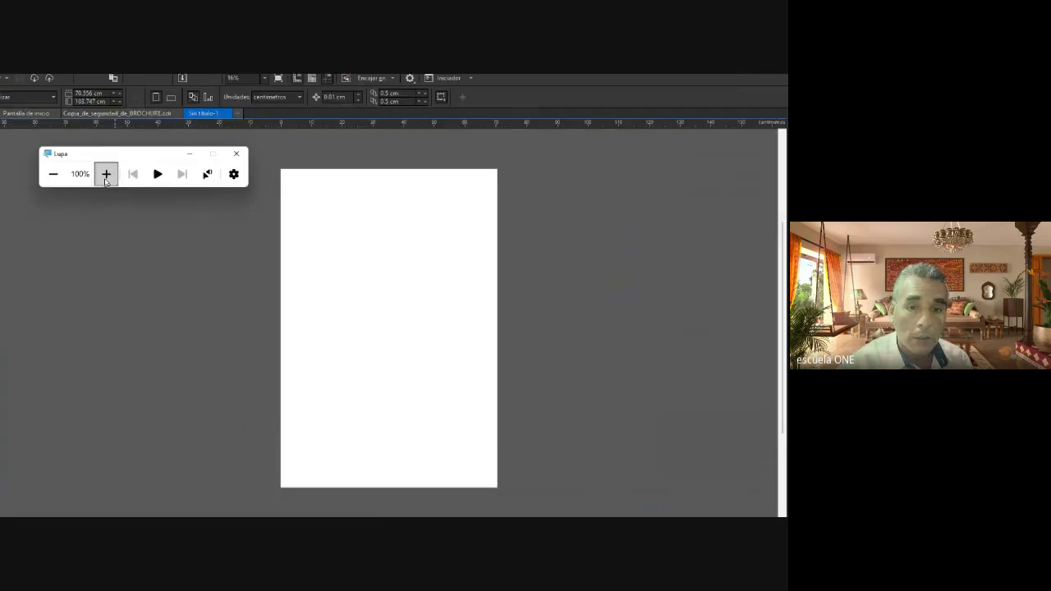
{"action": "left_click", "coordinate": [39, 171]}
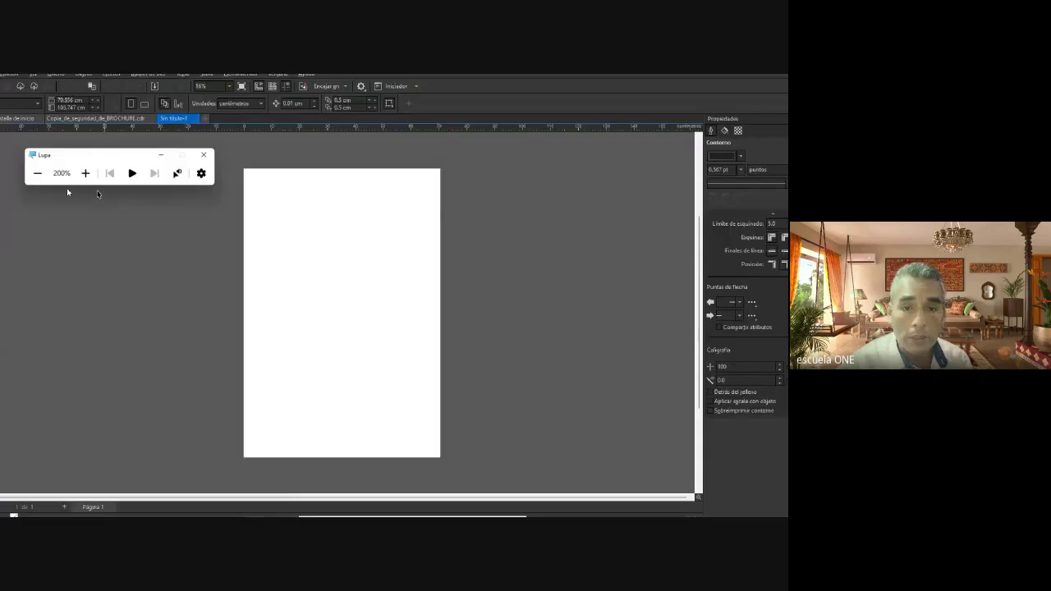
{"action": "scroll", "coordinate": [370, 257], "scroll_direction": "up", "scroll_amount": 3}
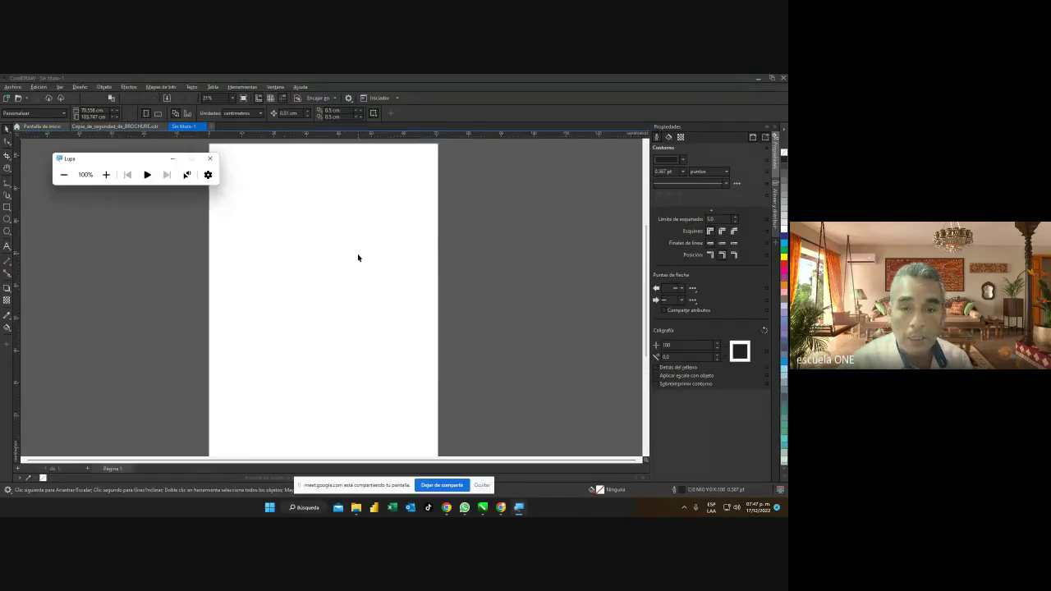
{"action": "left_click", "coordinate": [647, 298]}
{"action": "left_click_drag", "start_coordinate": [646, 298], "coordinate": [646, 276]}
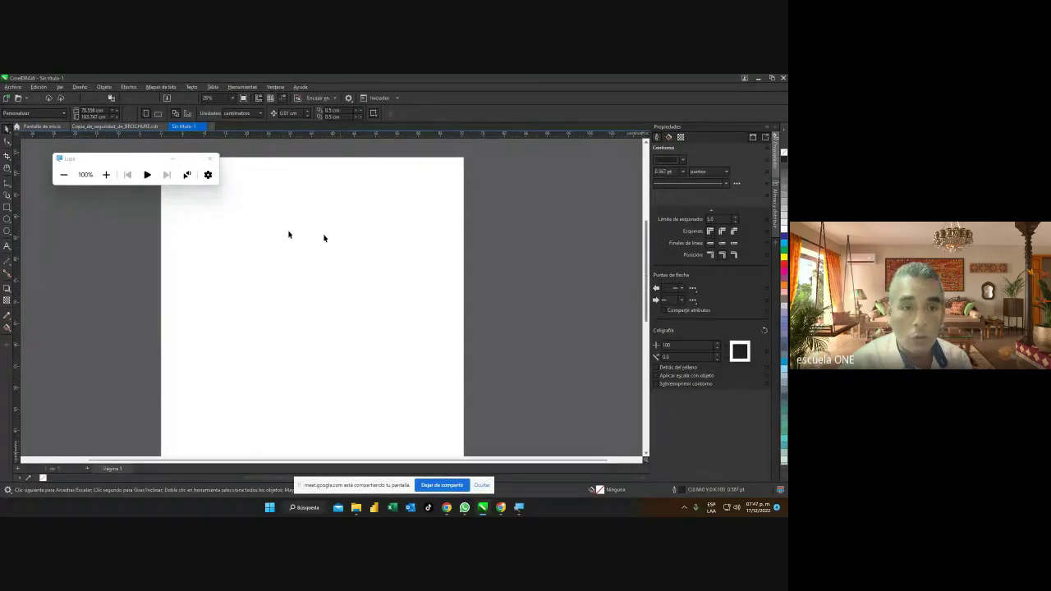
{"action": "left_click_drag", "start_coordinate": [107, 162], "coordinate": [447, 295]}
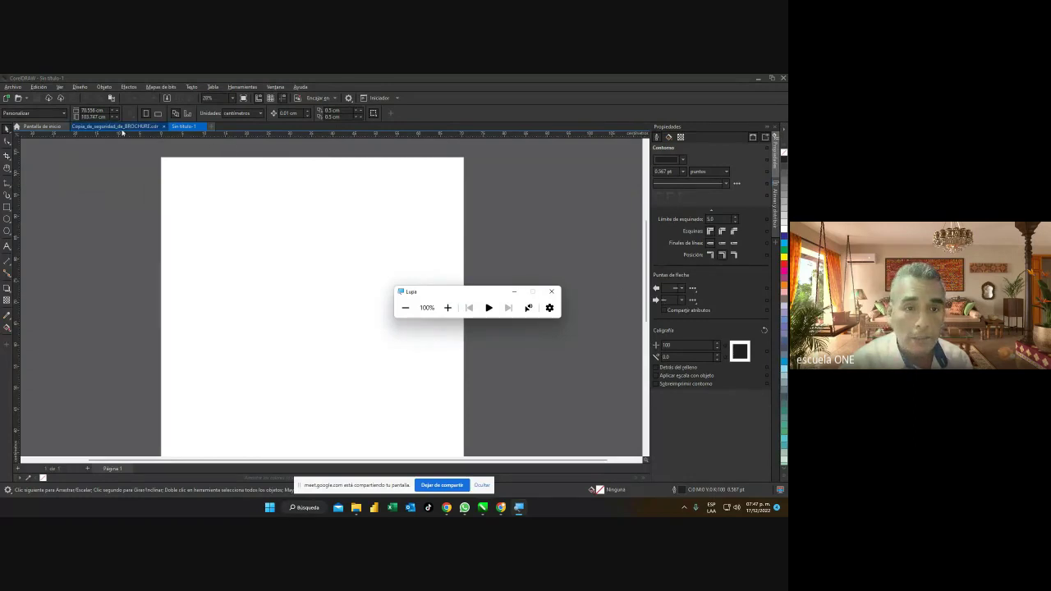
Switch to the finished brochure document and examine the layout of its upper half.
{"action": "left_click", "coordinate": [115, 127]}
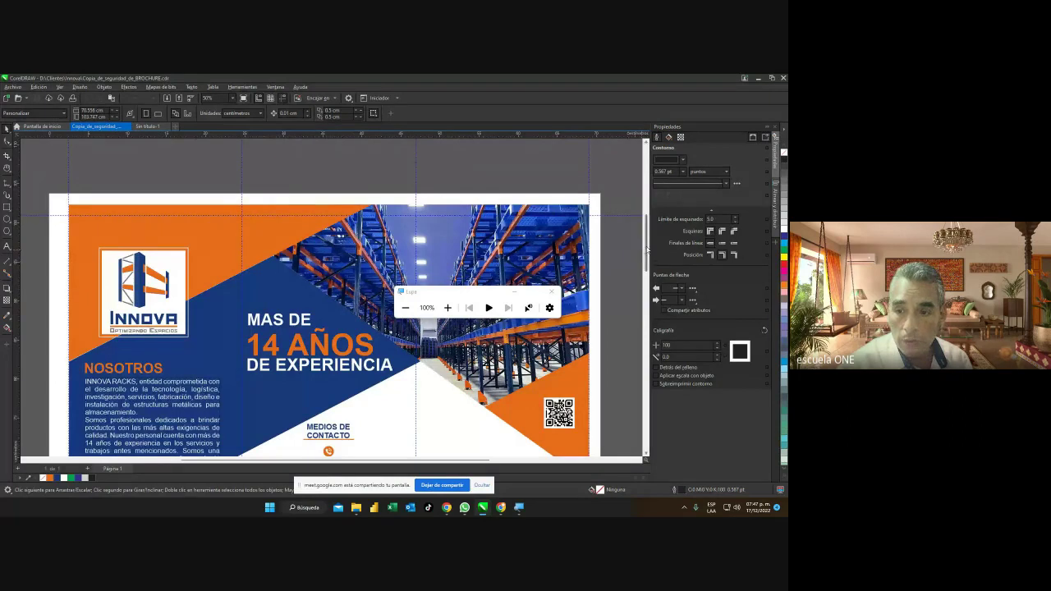
{"action": "left_click_drag", "start_coordinate": [647, 251], "coordinate": [645, 255]}
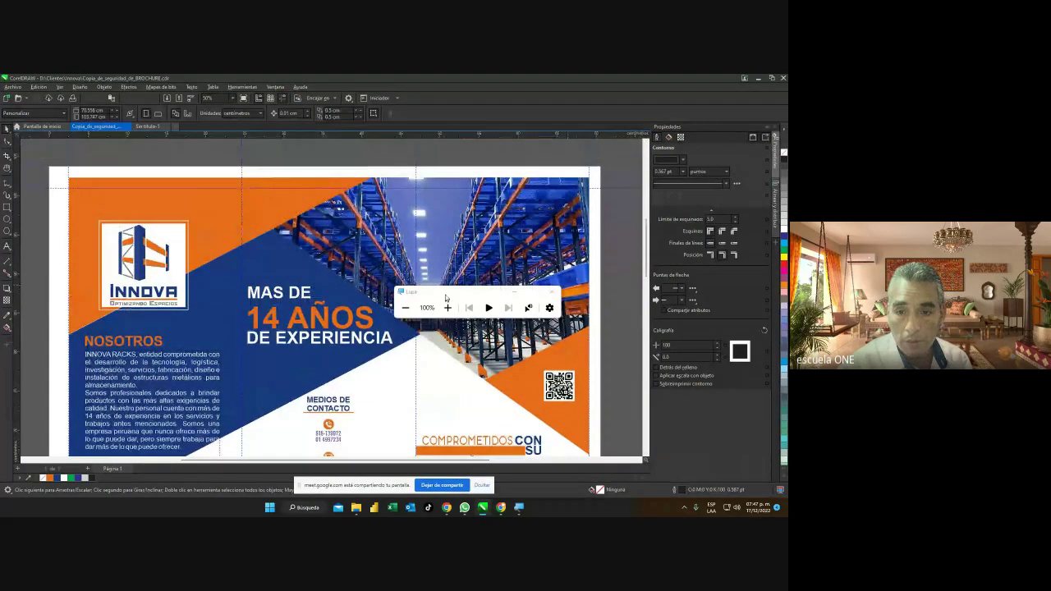
{"action": "left_click_drag", "start_coordinate": [445, 297], "coordinate": [410, 380]}
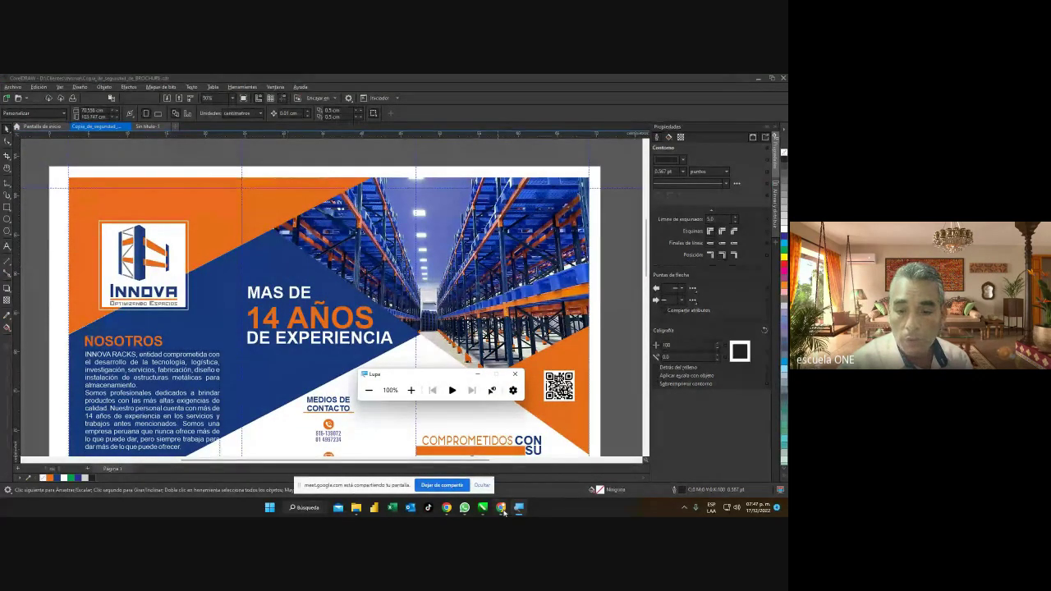
Check the Google Meet call's chat, return to the brochure in CorelDRAW, and select the orange shape behind the logo.
{"action": "left_click", "coordinate": [499, 443]}
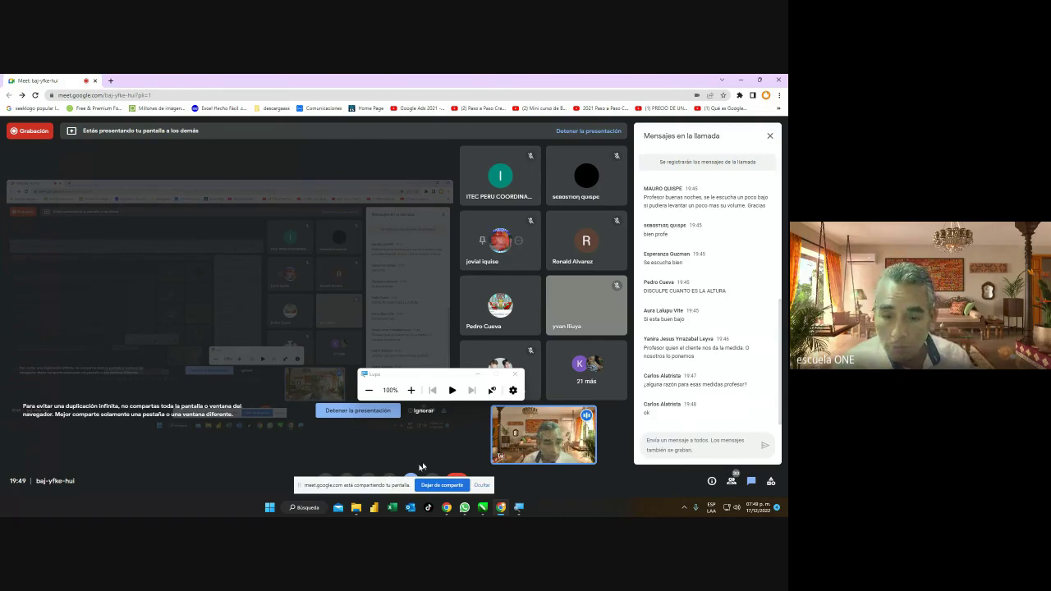
{"action": "mouse_move", "coordinate": [486, 507]}
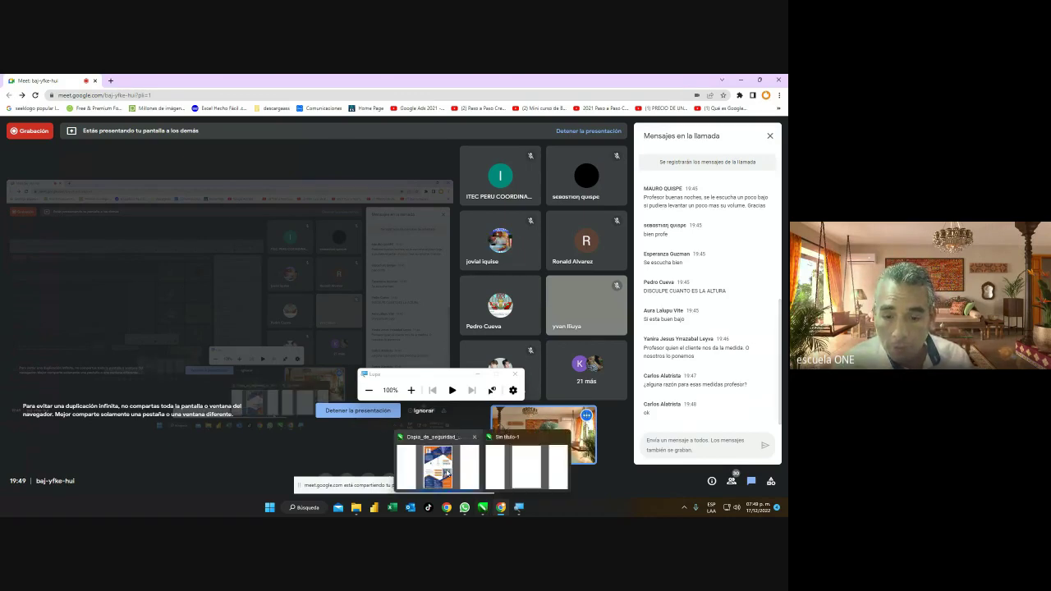
{"action": "left_click", "coordinate": [423, 435]}
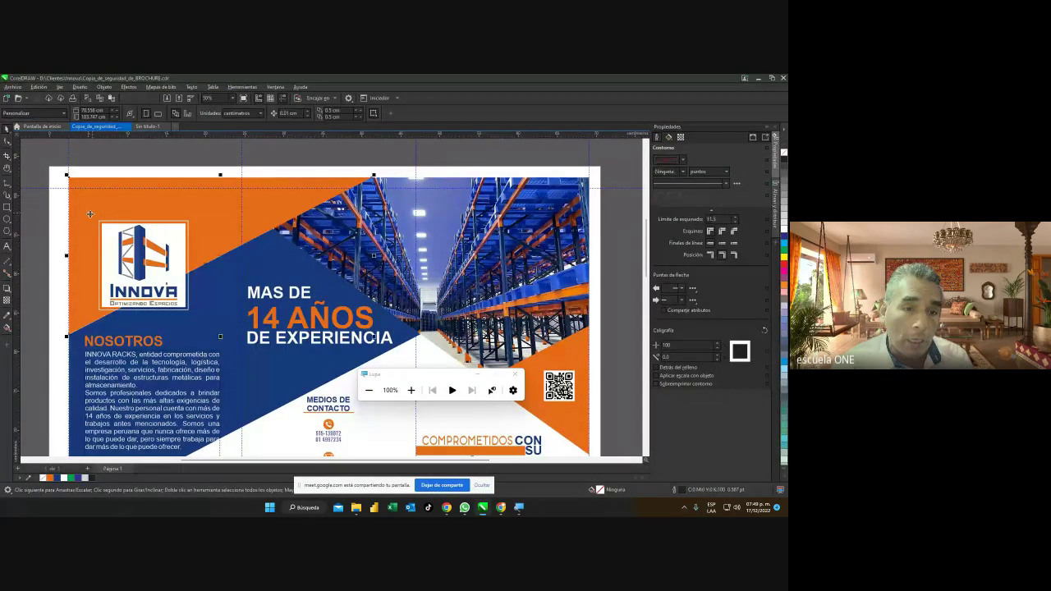
{"action": "left_click", "coordinate": [92, 217]}
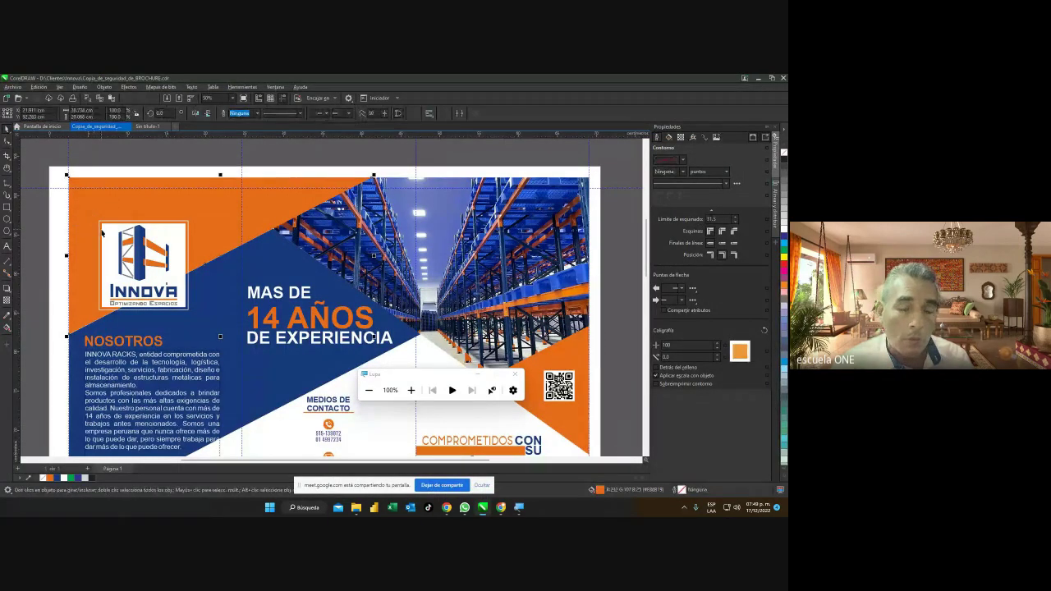
Switch to the new untitled document and examine the whole blank page.
{"action": "left_click", "coordinate": [155, 129]}
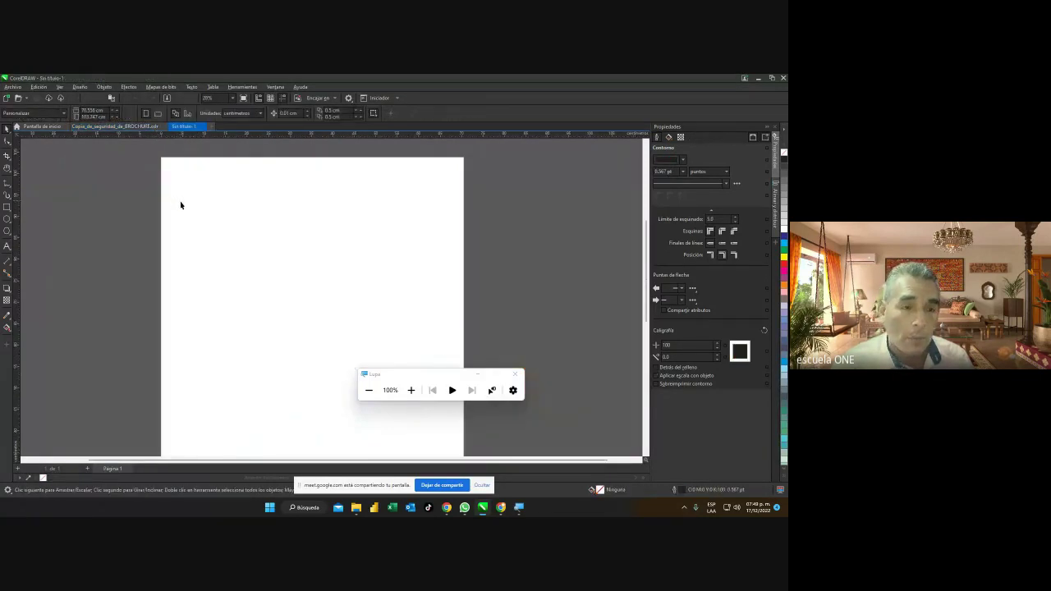
{"action": "left_click_drag", "start_coordinate": [438, 372], "coordinate": [301, 330]}
{"action": "scroll", "coordinate": [368, 260], "scroll_direction": "up", "scroll_amount": 1}
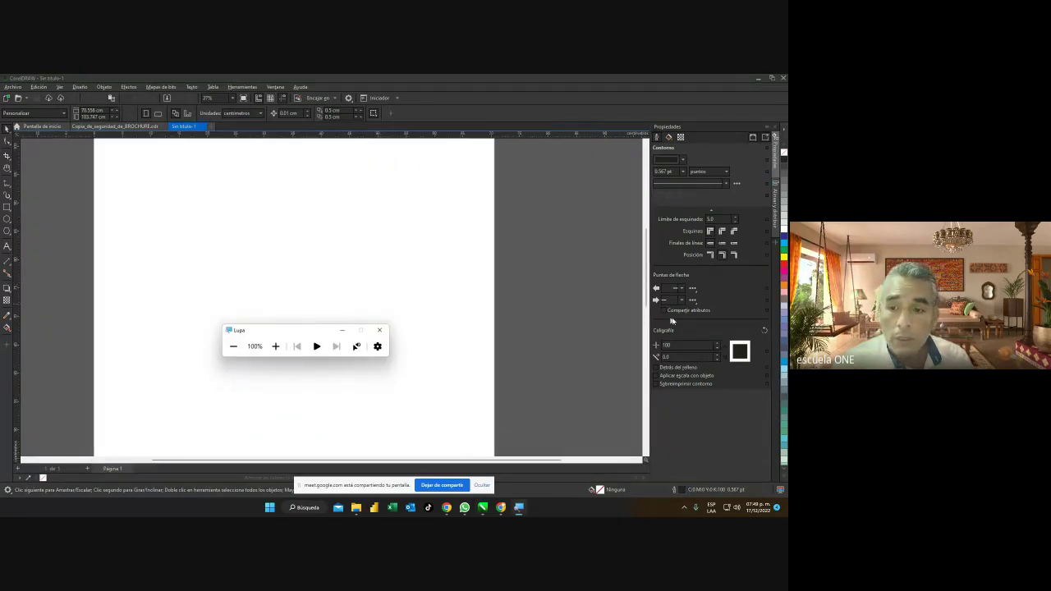
{"action": "left_click", "coordinate": [460, 295]}
{"action": "scroll", "coordinate": [460, 296], "scroll_direction": "up", "scroll_amount": 1}
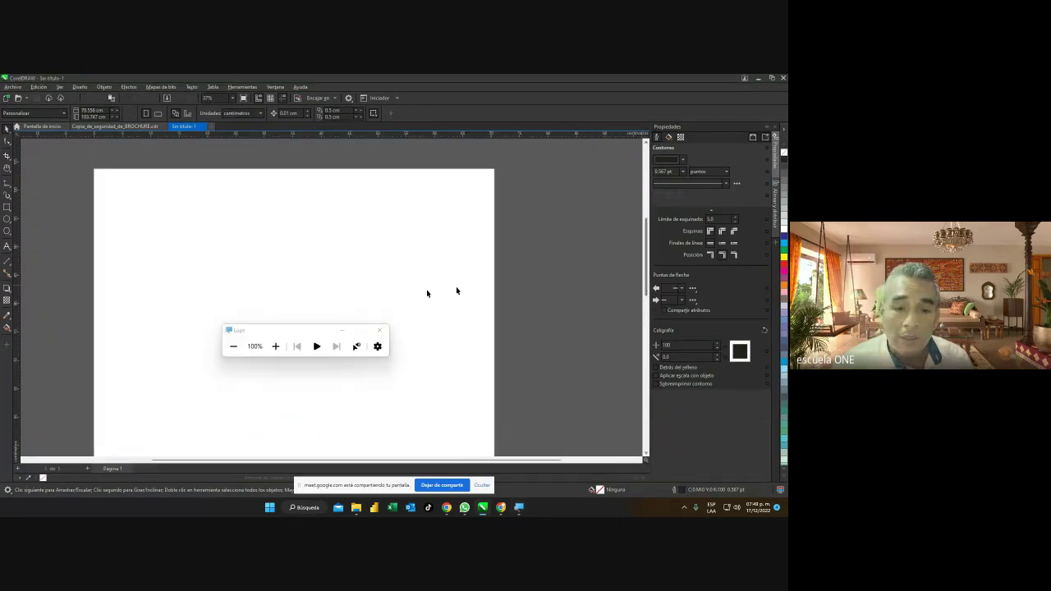
{"action": "left_click_drag", "start_coordinate": [286, 332], "coordinate": [261, 307]}
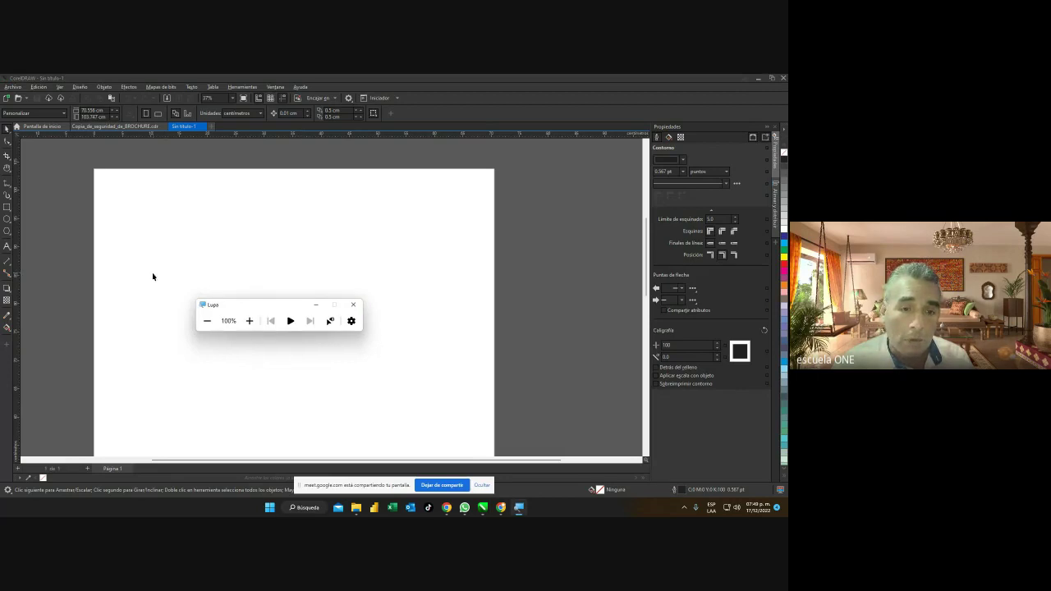
{"action": "scroll", "coordinate": [152, 277], "scroll_direction": "down", "scroll_amount": 2}
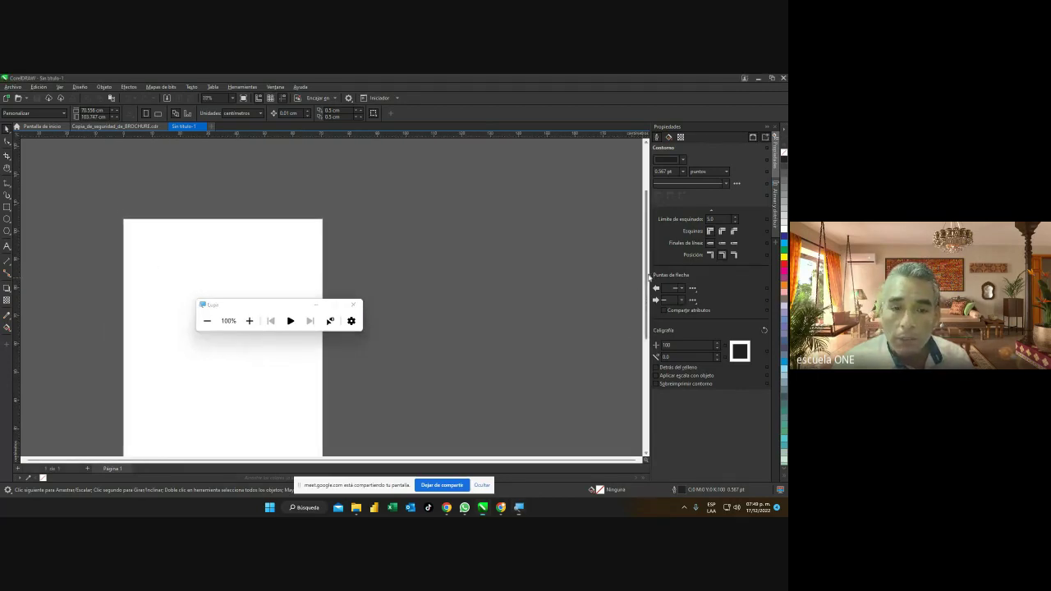
{"action": "left_click_drag", "start_coordinate": [645, 271], "coordinate": [636, 306]}
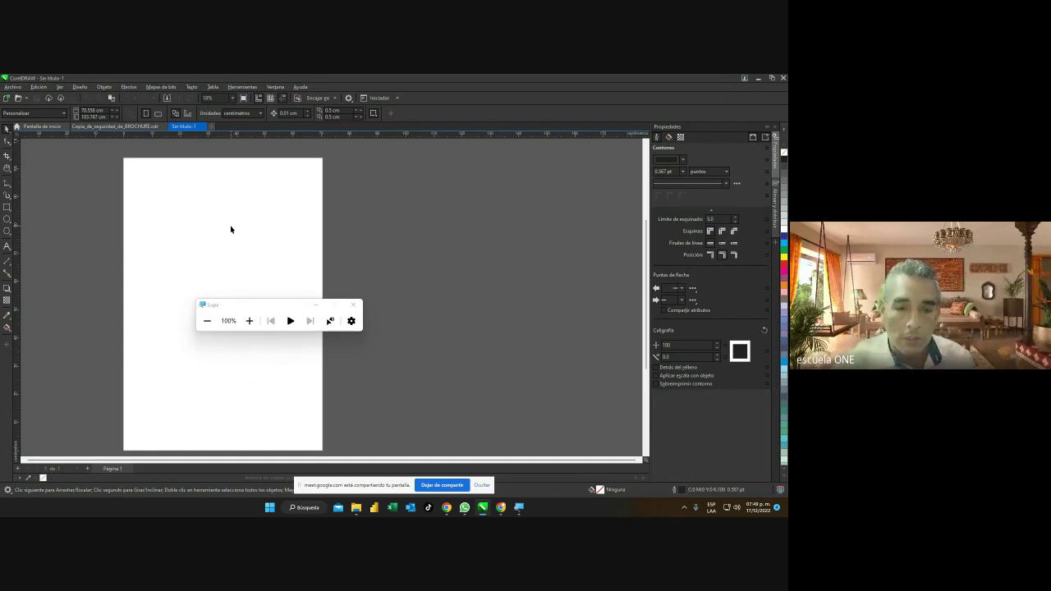
{"action": "left_click", "coordinate": [250, 321]}
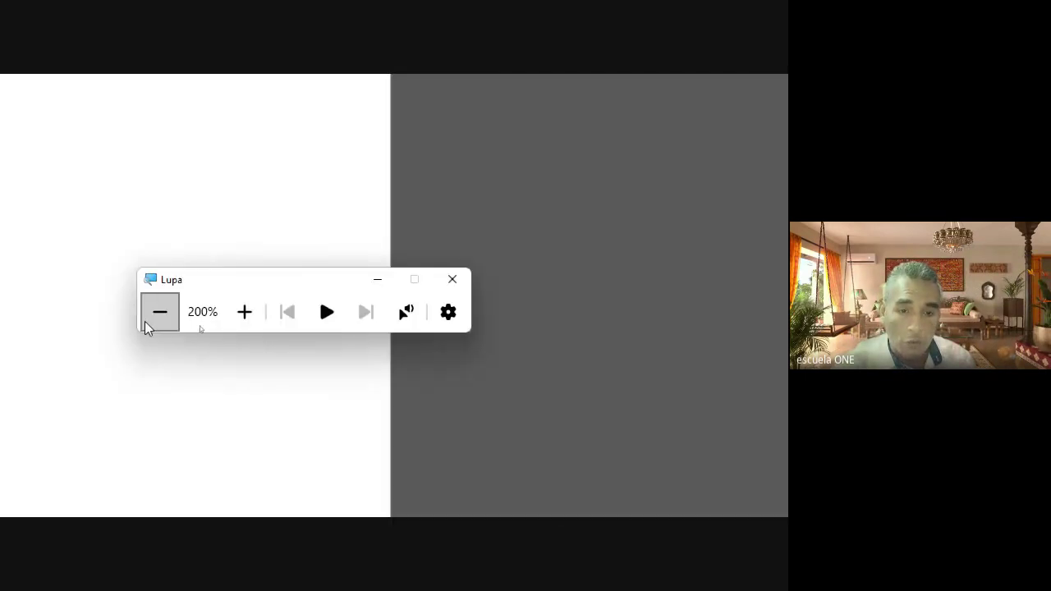
{"action": "left_click", "coordinate": [146, 321]}
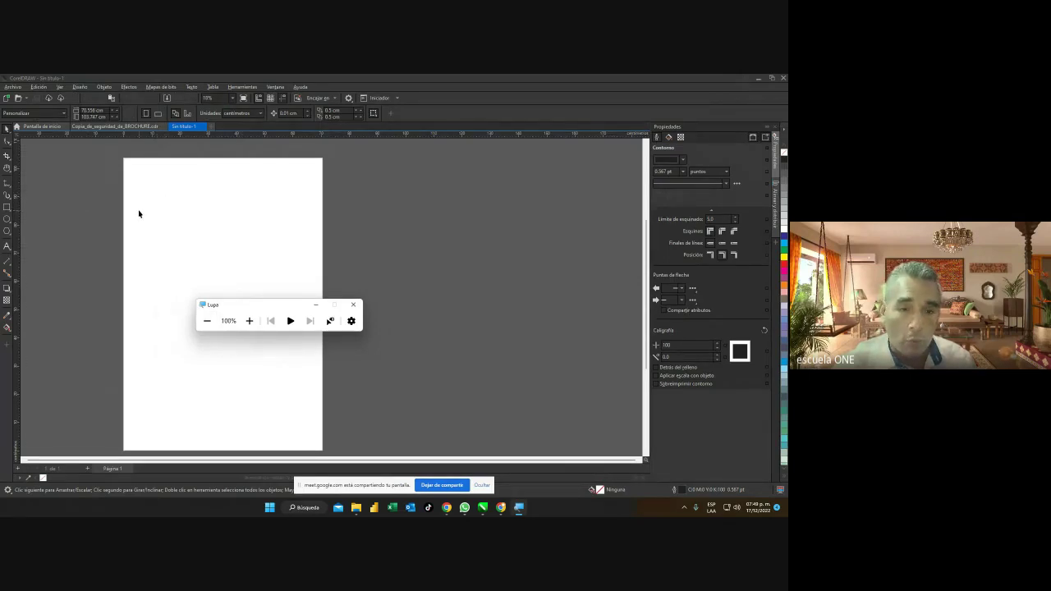
{"action": "scroll", "coordinate": [138, 213], "scroll_direction": "up", "scroll_amount": 2}
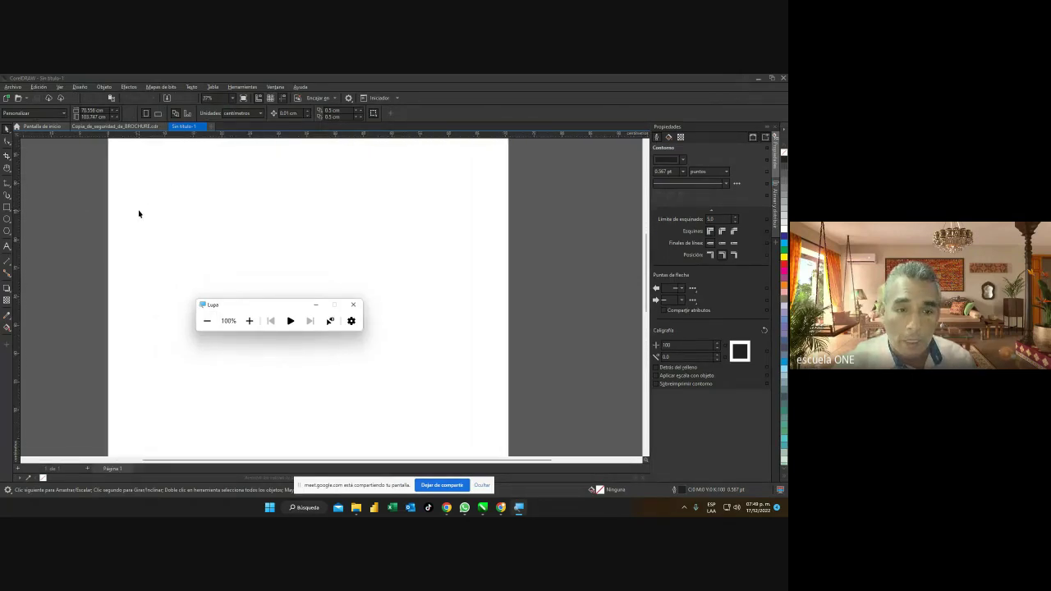
{"action": "scroll", "coordinate": [138, 214], "scroll_direction": "up", "scroll_amount": 1}
{"action": "scroll", "coordinate": [429, 237], "scroll_direction": "down", "scroll_amount": 1}
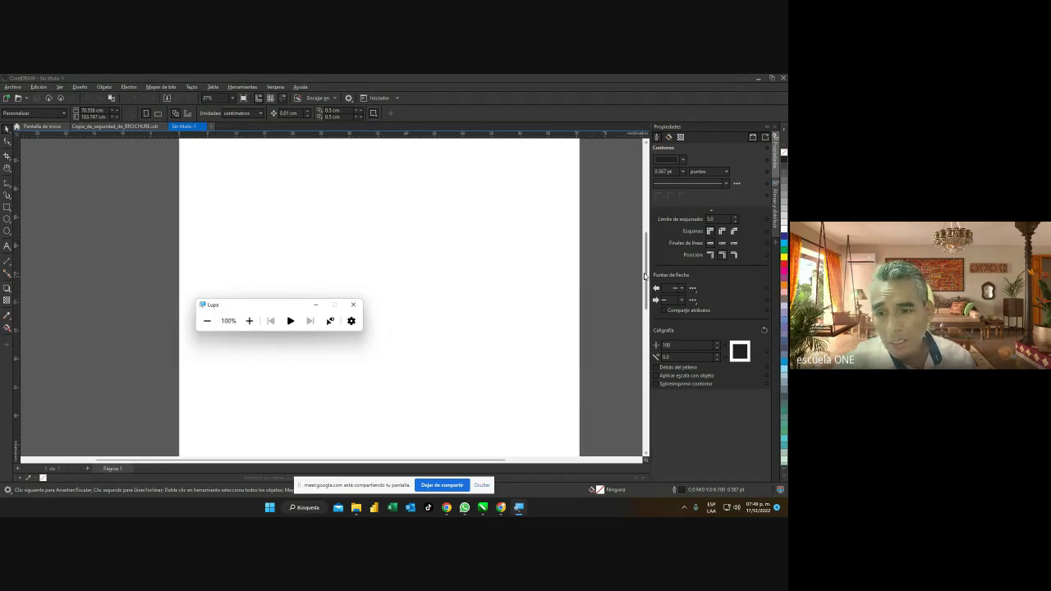
Draw a rectangle about 46.2 by 22 cm at the blank page's upper-left corner and shift it slightly down and right inside the page.
{"action": "scroll", "coordinate": [645, 276], "scroll_direction": "up", "scroll_amount": 1}
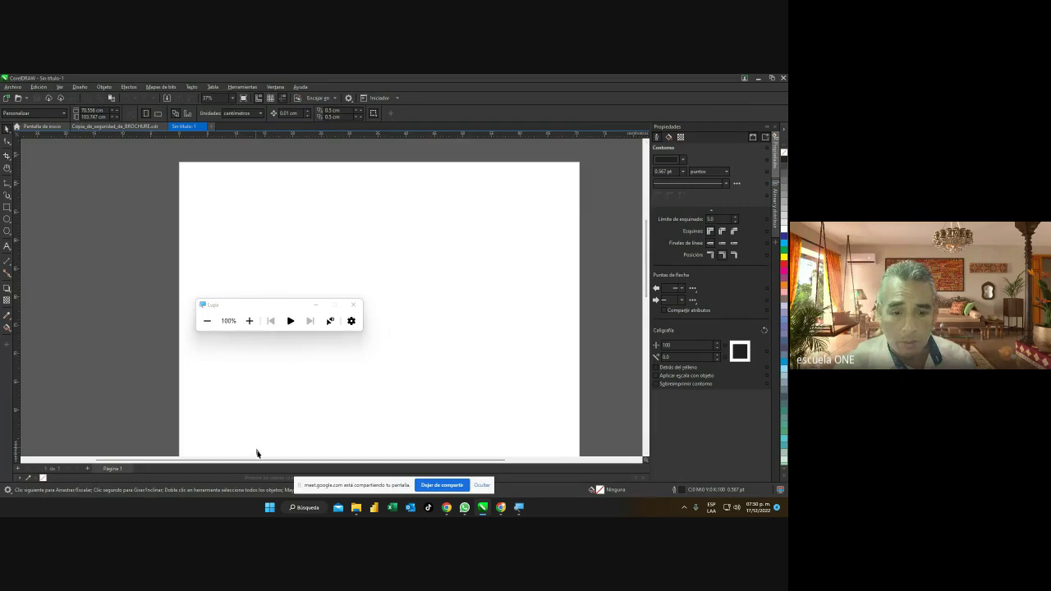
{"action": "left_click_drag", "start_coordinate": [257, 454], "coordinate": [307, 454]}
{"action": "scroll", "coordinate": [164, 267], "scroll_direction": "up", "scroll_amount": 1}
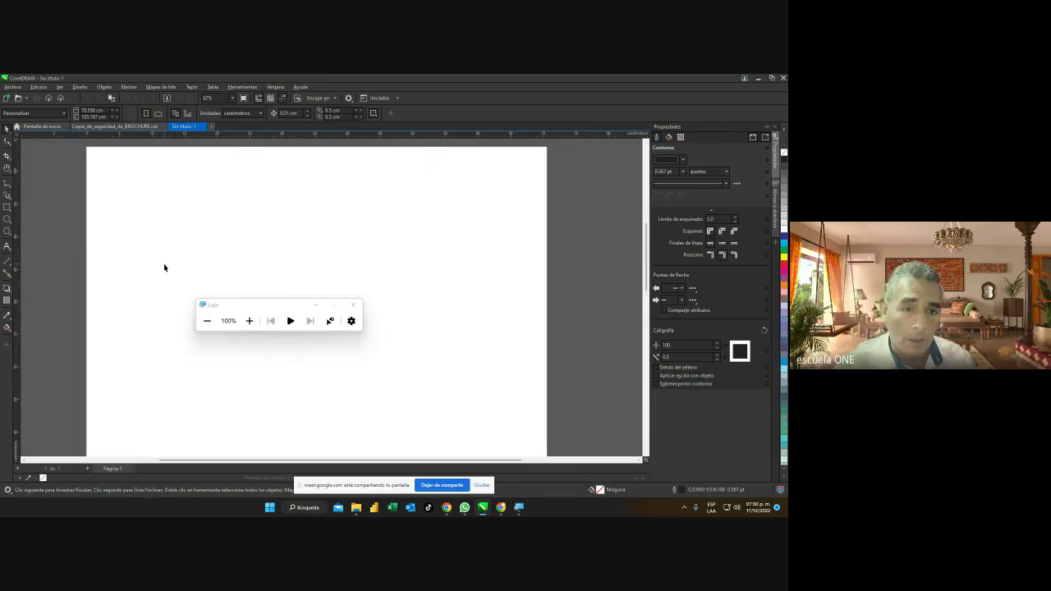
{"action": "scroll", "coordinate": [164, 267], "scroll_direction": "up", "scroll_amount": 1}
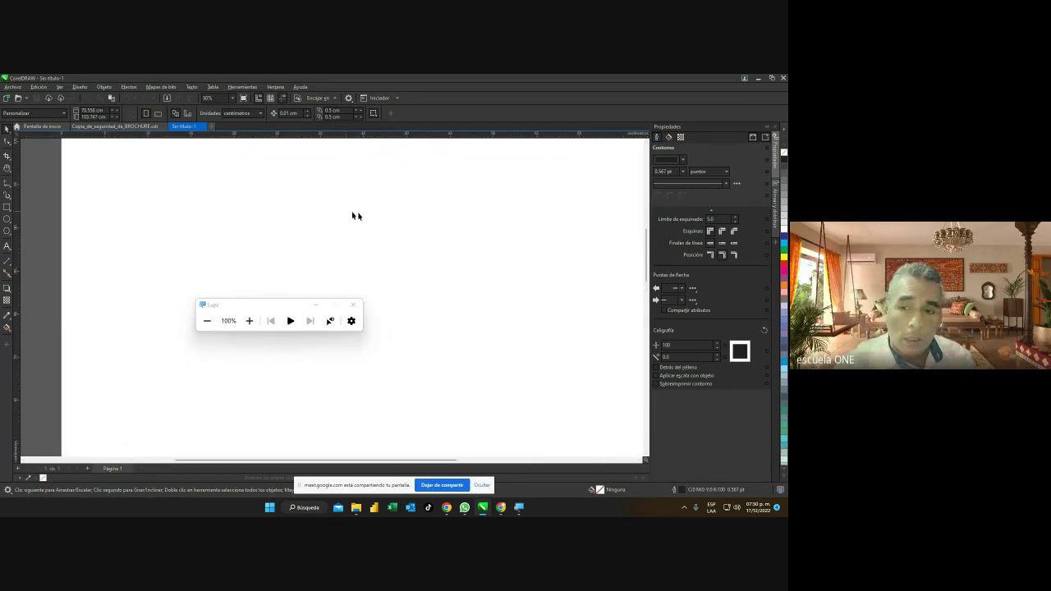
{"action": "mouse_move", "coordinate": [646, 246]}
{"action": "left_mouse_down"}
{"action": "mouse_move", "coordinate": [646, 223]}
{"action": "mouse_move", "coordinate": [648, 241]}
{"action": "left_mouse_up"}
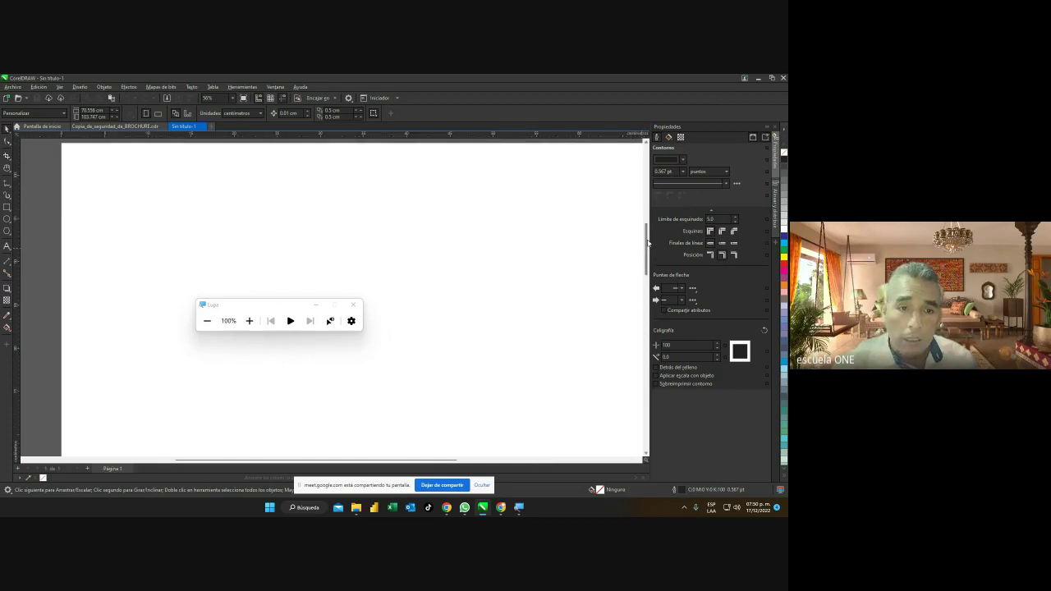
{"action": "left_click", "coordinate": [7, 209]}
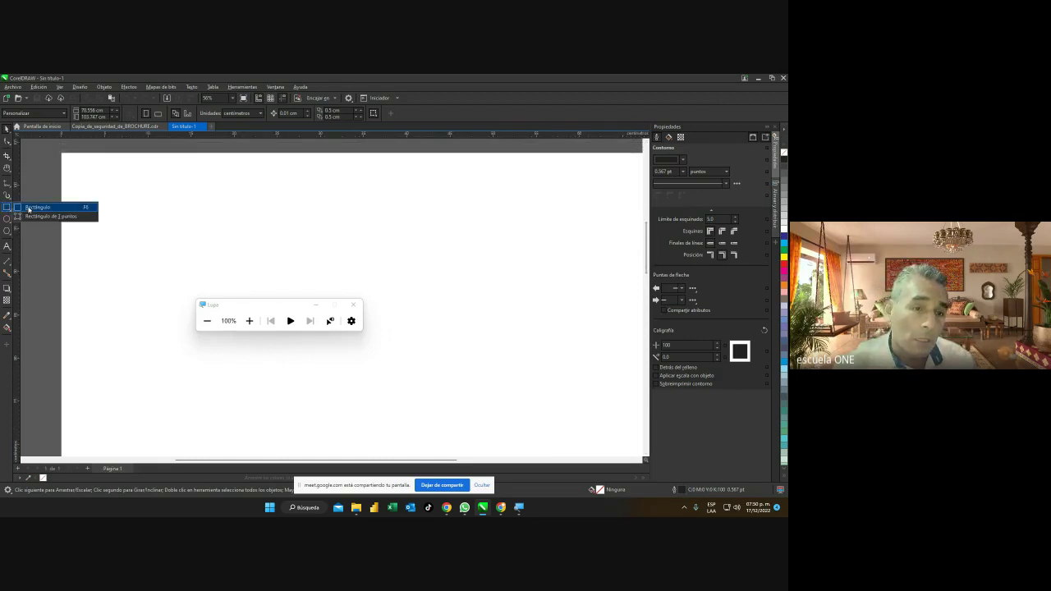
{"action": "left_click", "coordinate": [35, 207]}
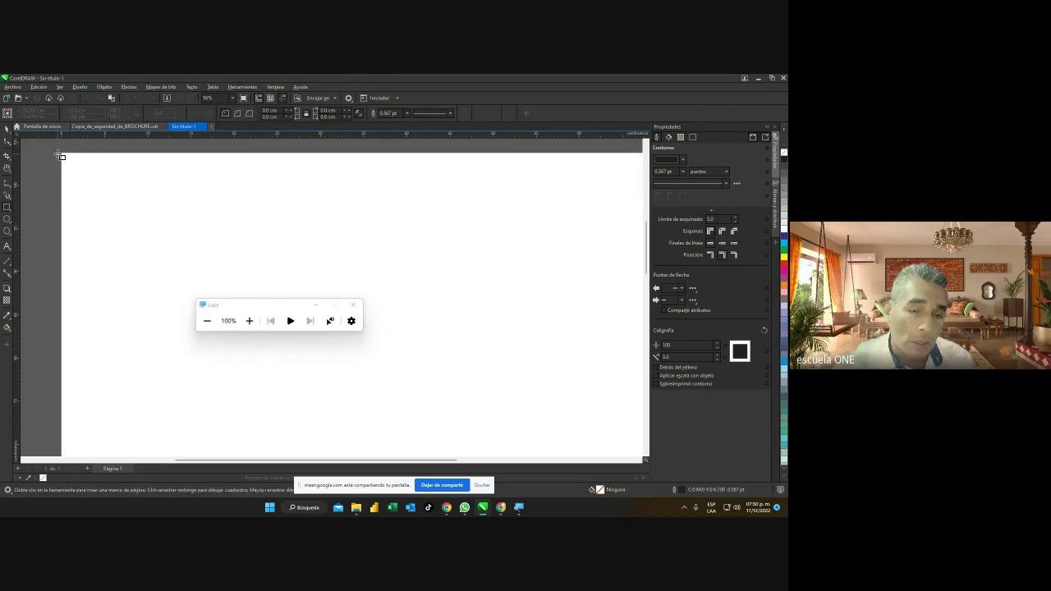
{"action": "left_click_drag", "start_coordinate": [59, 154], "coordinate": [457, 345]}
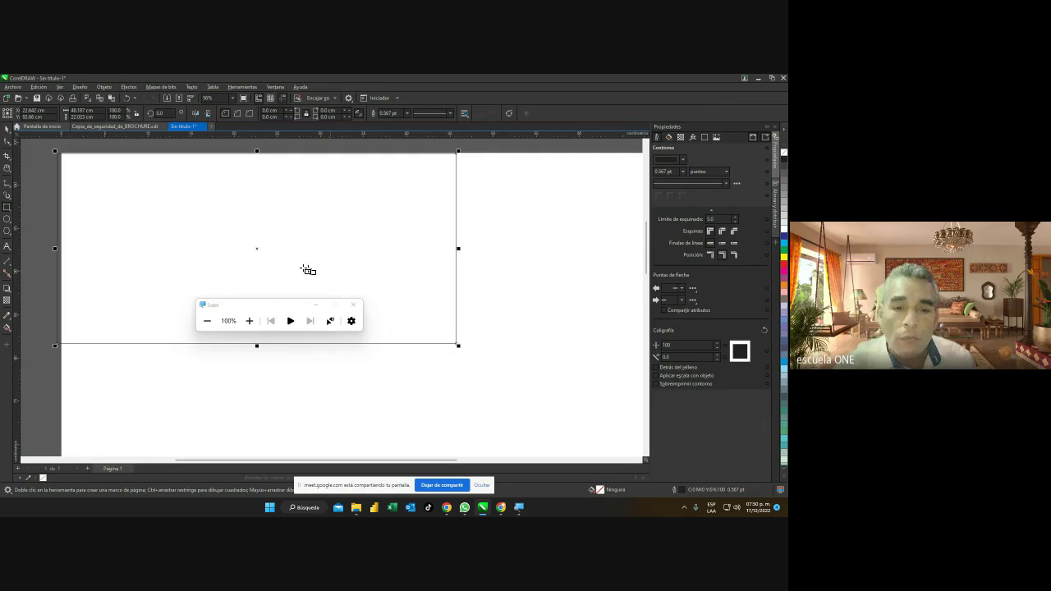
{"action": "left_click", "coordinate": [5, 128]}
{"action": "left_click_drag", "start_coordinate": [257, 248], "coordinate": [283, 266]}
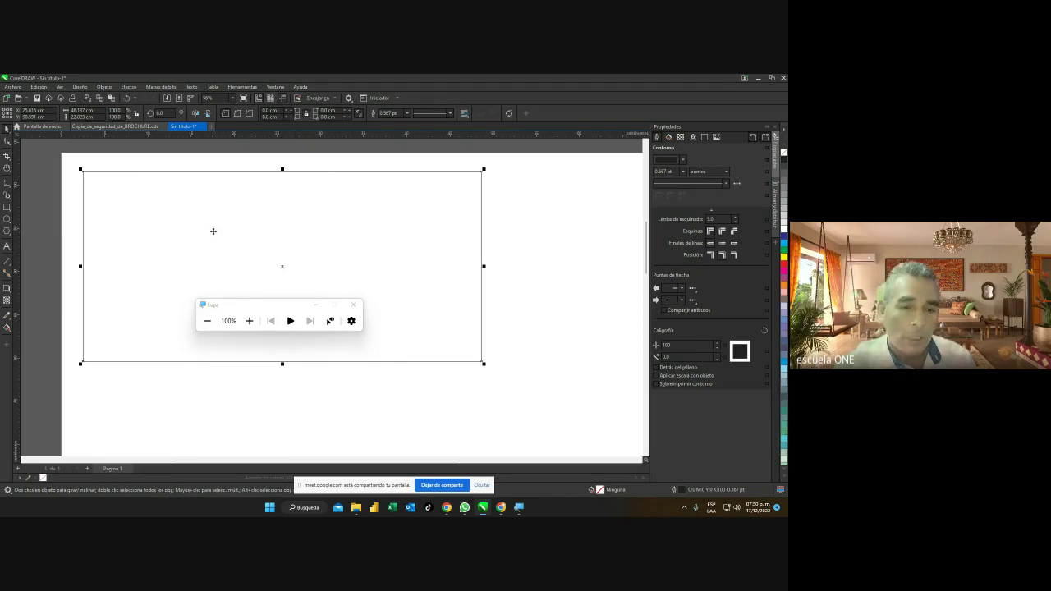
Switch back to the finished brochure and examine the Innova logo and the orange and blue shapes around it up close.
{"action": "left_click", "coordinate": [131, 129]}
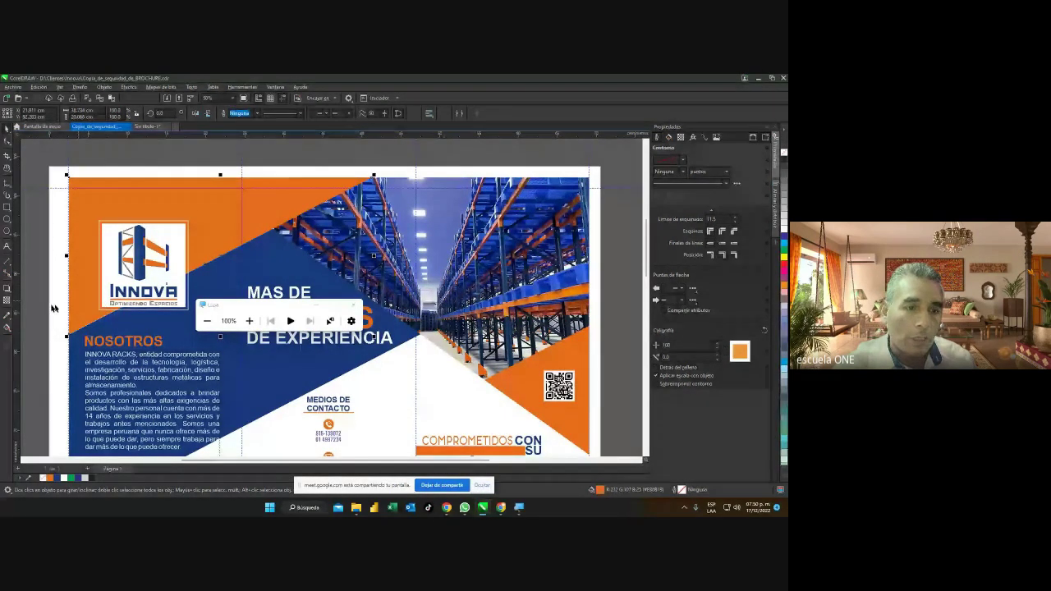
{"action": "scroll", "coordinate": [144, 279], "scroll_direction": "up", "scroll_amount": 1}
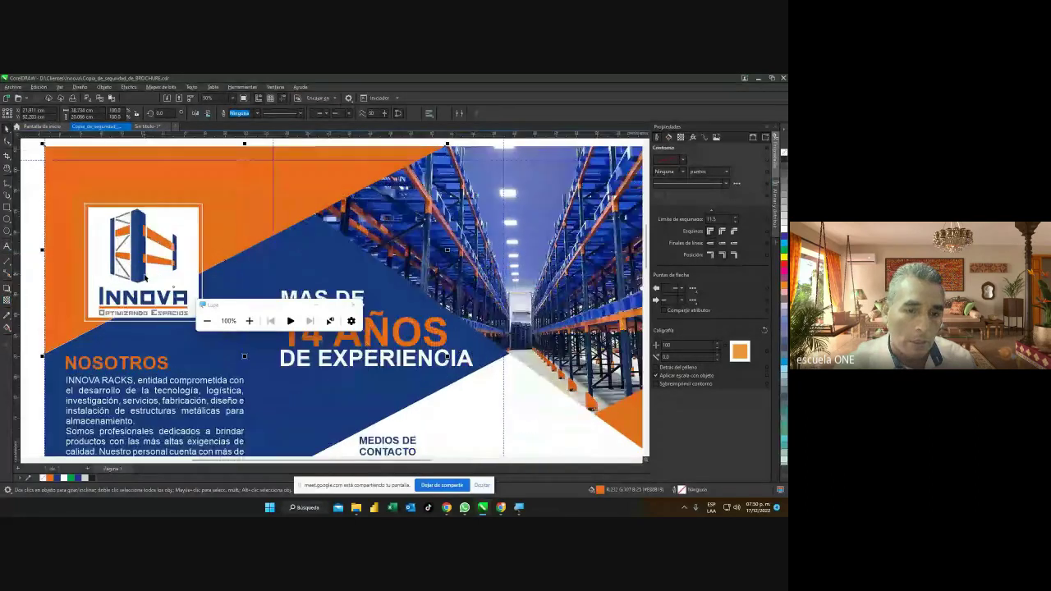
{"action": "scroll", "coordinate": [144, 279], "scroll_direction": "up", "scroll_amount": 4}
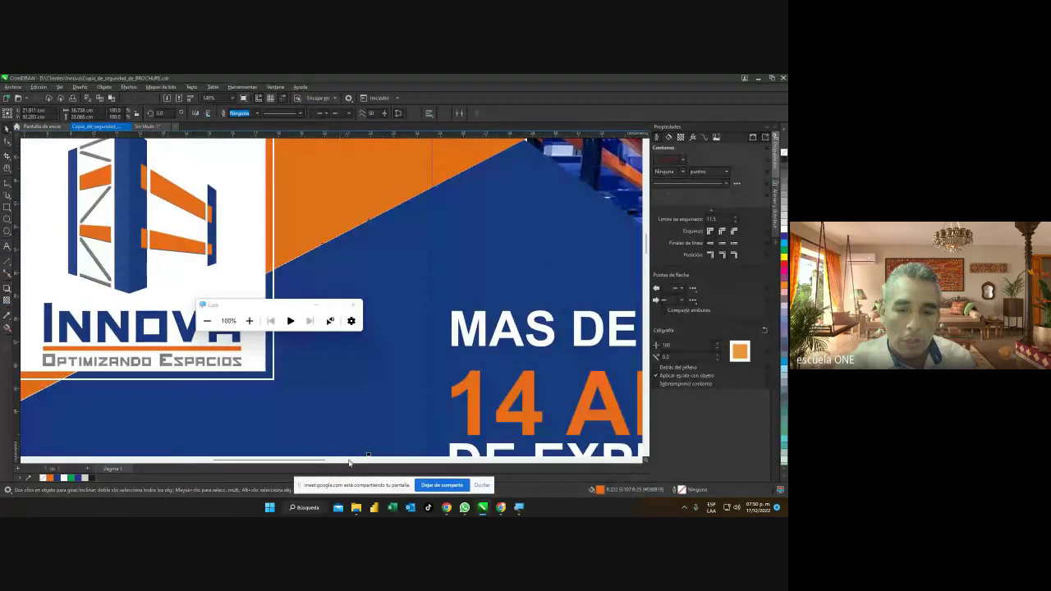
{"action": "left_click_drag", "start_coordinate": [349, 462], "coordinate": [289, 462]}
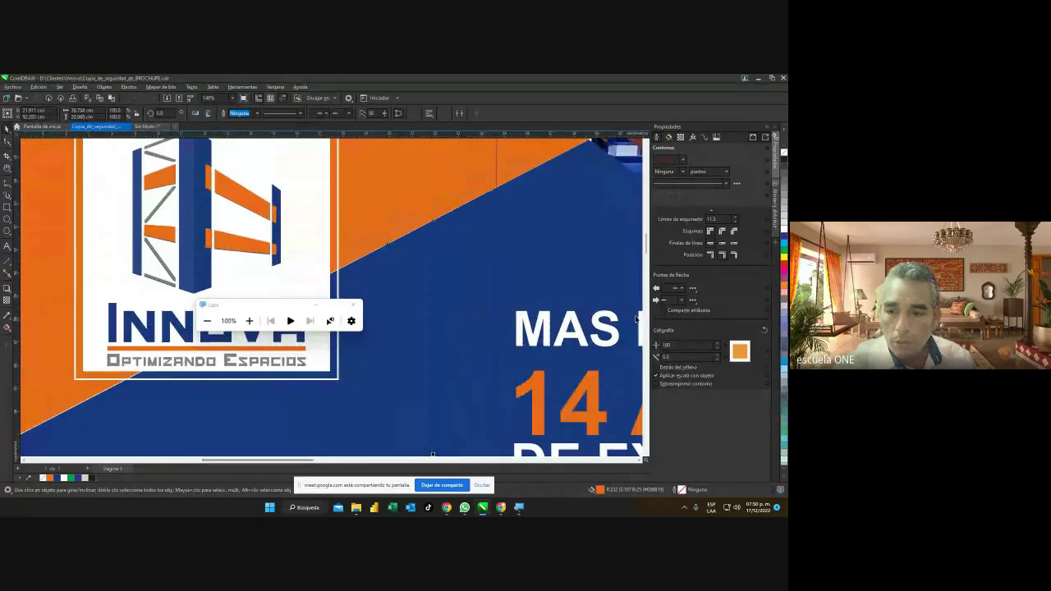
{"action": "left_click_drag", "start_coordinate": [647, 250], "coordinate": [647, 246]}
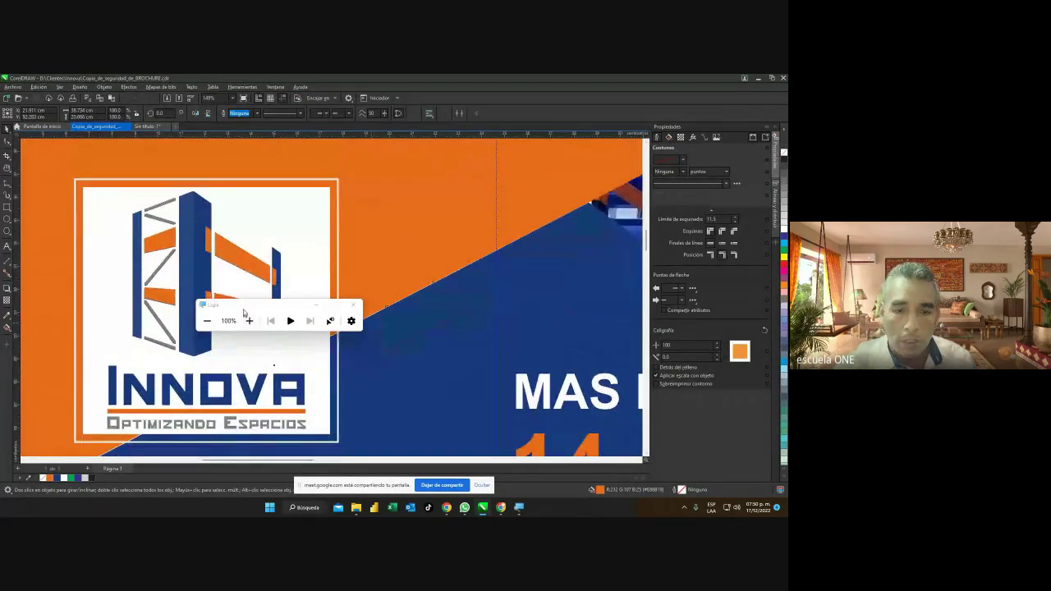
{"action": "left_click_drag", "start_coordinate": [243, 312], "coordinate": [445, 315]}
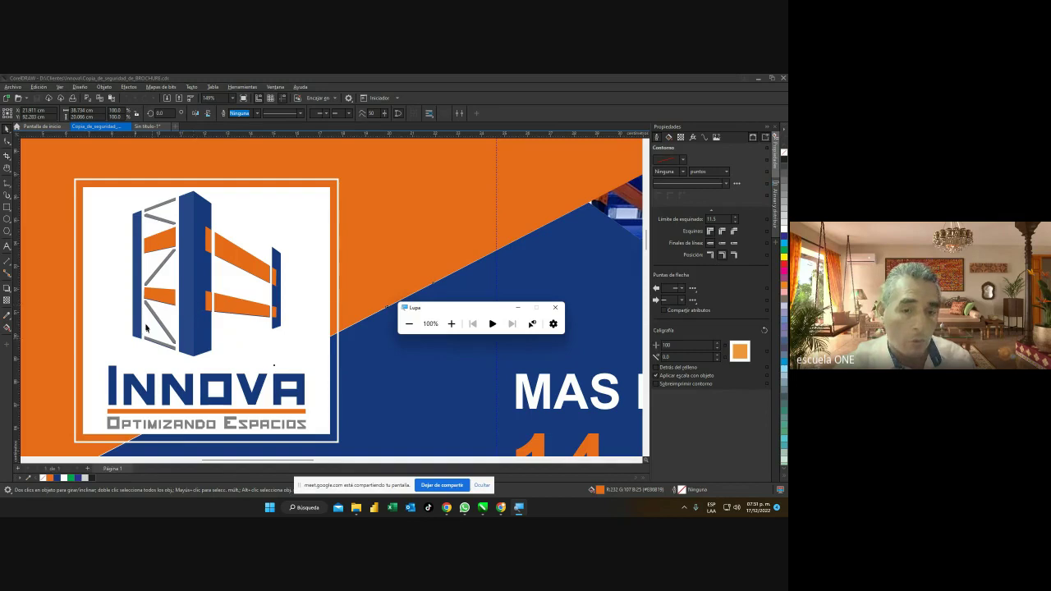
{"action": "scroll", "coordinate": [193, 333], "scroll_direction": "down", "scroll_amount": 3}
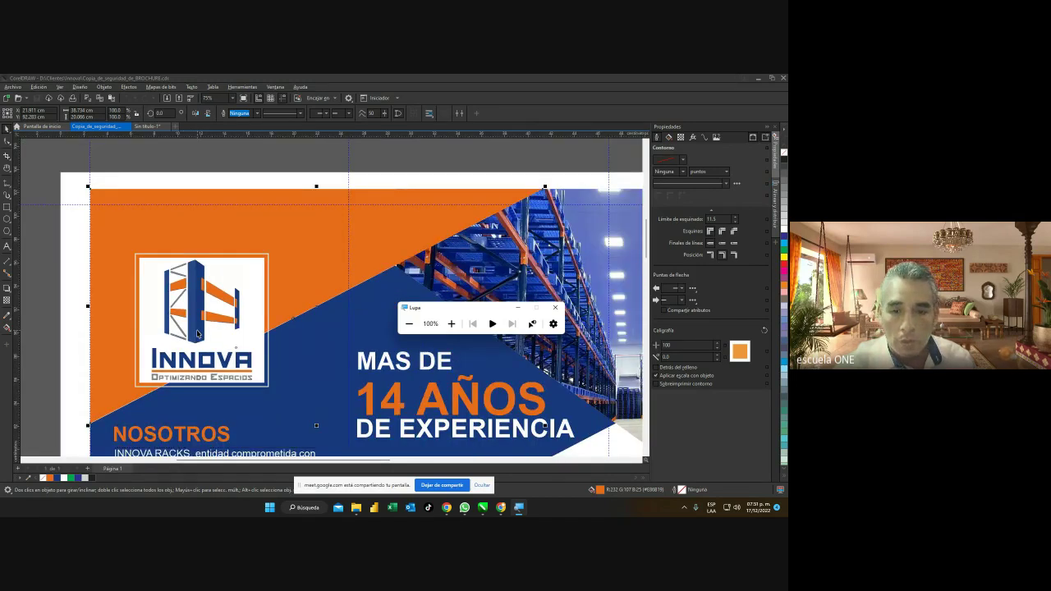
Examine the brochure's upper half, from the logo and orange shape across the headline, photo and contact section.
{"action": "scroll", "coordinate": [196, 329], "scroll_direction": "down", "scroll_amount": 1}
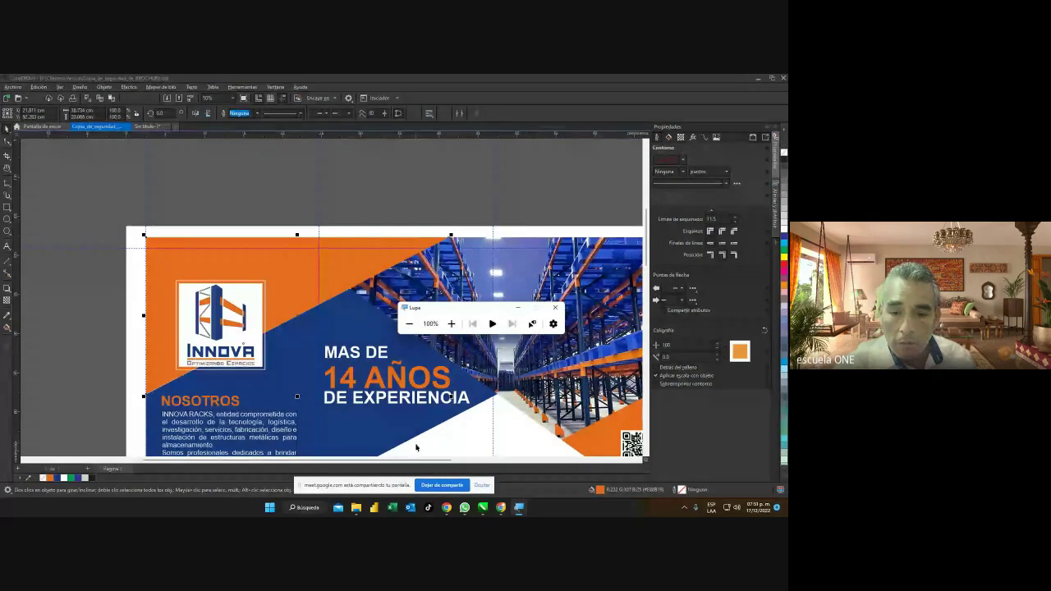
{"action": "left_click_drag", "start_coordinate": [401, 460], "coordinate": [431, 460]}
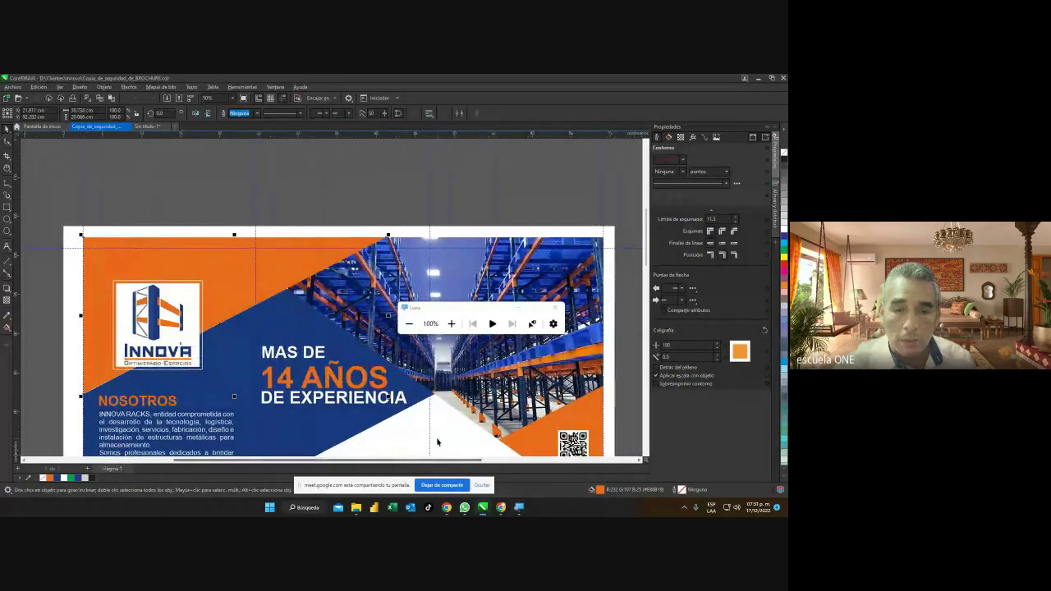
{"action": "scroll", "coordinate": [376, 321], "scroll_direction": "down", "scroll_amount": 1}
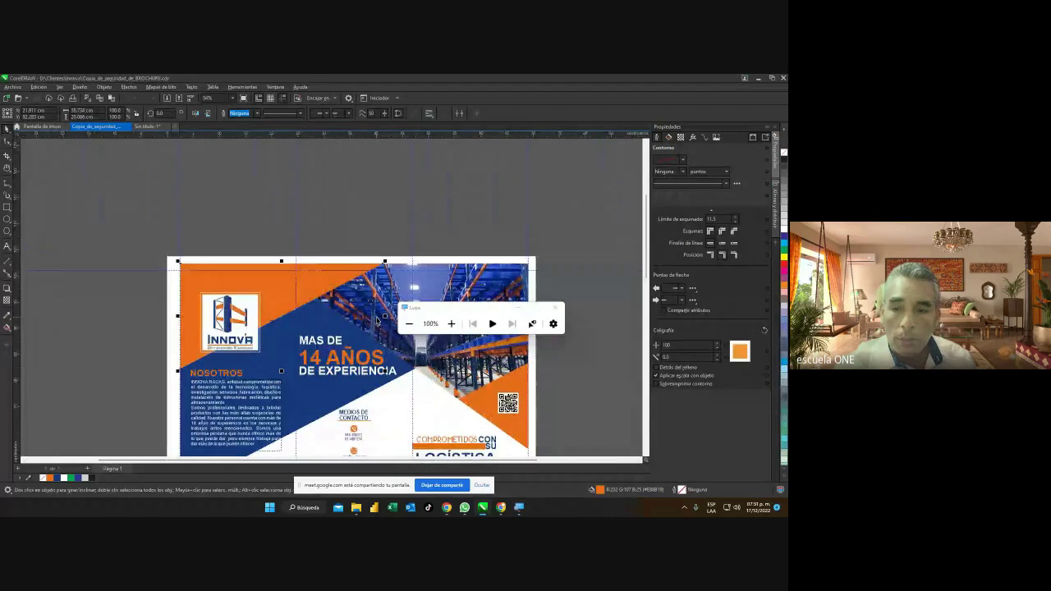
{"action": "left_click_drag", "start_coordinate": [647, 205], "coordinate": [634, 228]}
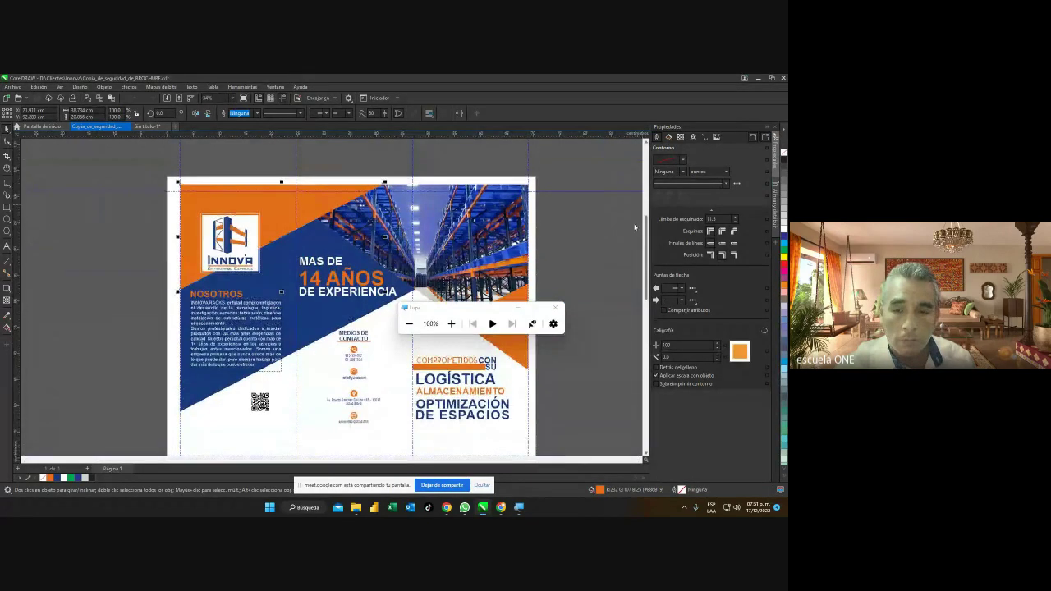
{"action": "scroll", "coordinate": [210, 249], "scroll_direction": "up", "scroll_amount": 1}
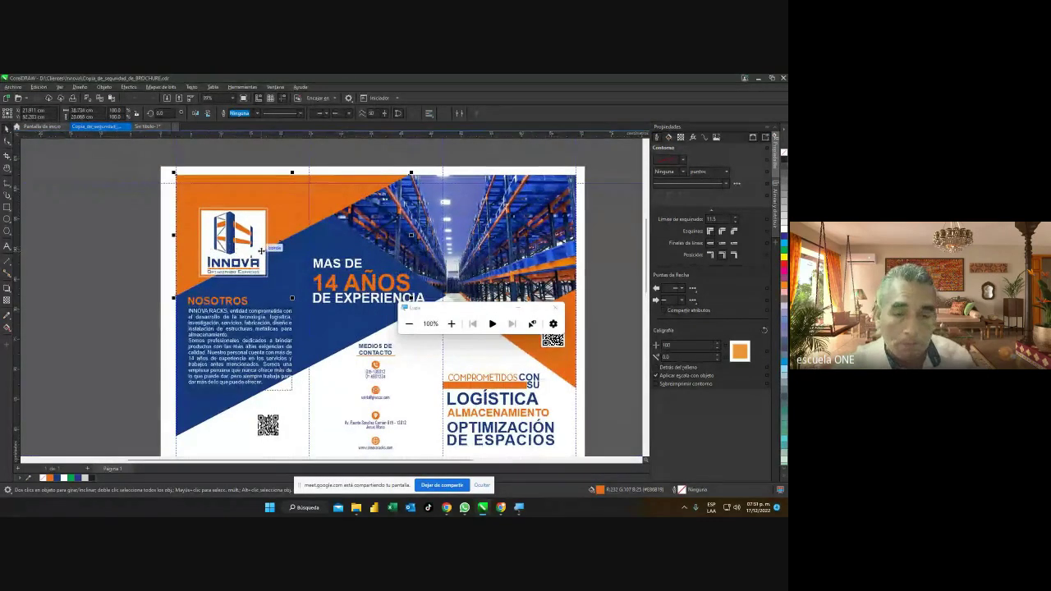
{"action": "scroll", "coordinate": [237, 250], "scroll_direction": "up", "scroll_amount": 2}
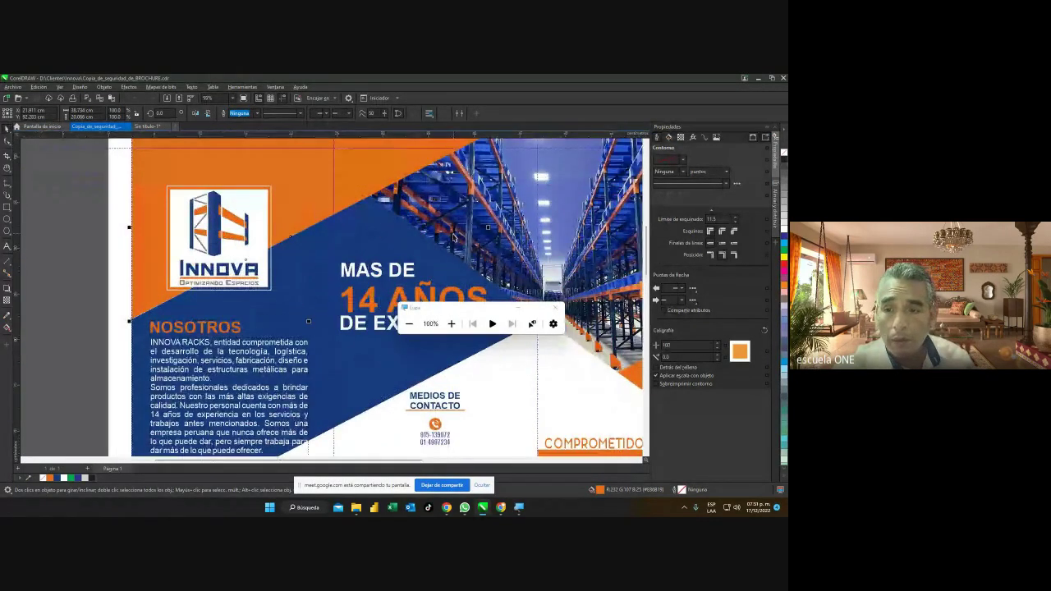
{"action": "left_click_drag", "start_coordinate": [646, 271], "coordinate": [645, 254]}
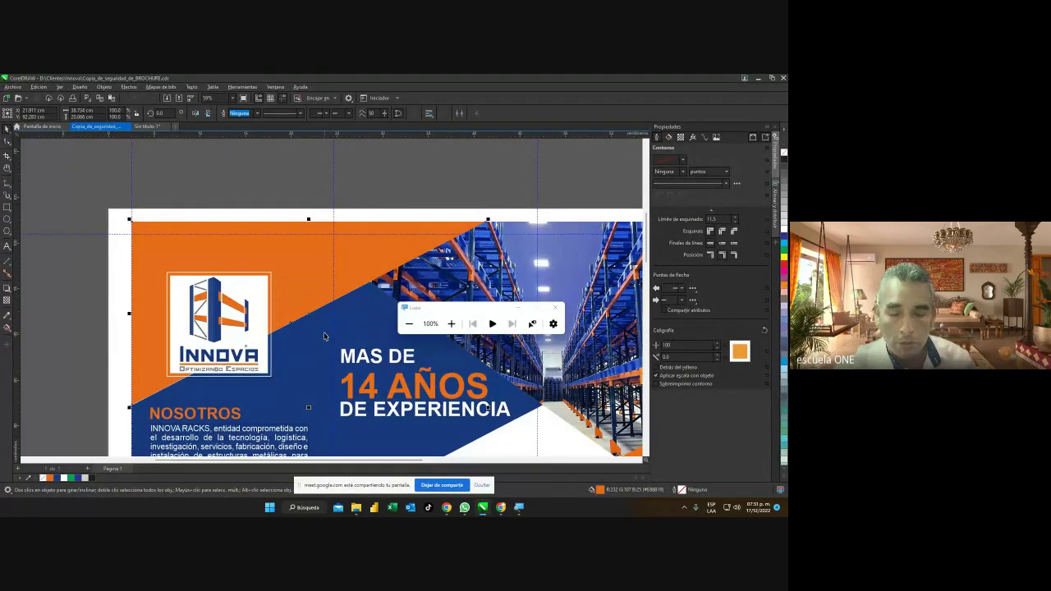
{"action": "scroll", "coordinate": [324, 332], "scroll_direction": "up", "scroll_amount": 1}
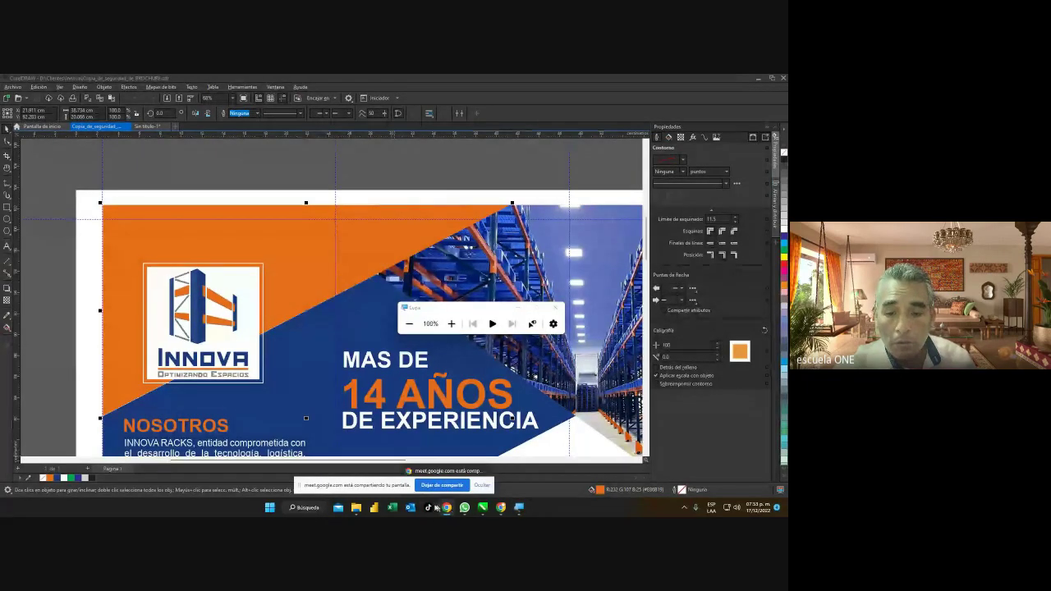
Check the Google Meet call's chat for new messages, returning briefly to the brochure in CorelDRAW between the two checks.
{"action": "left_click", "coordinate": [501, 510]}
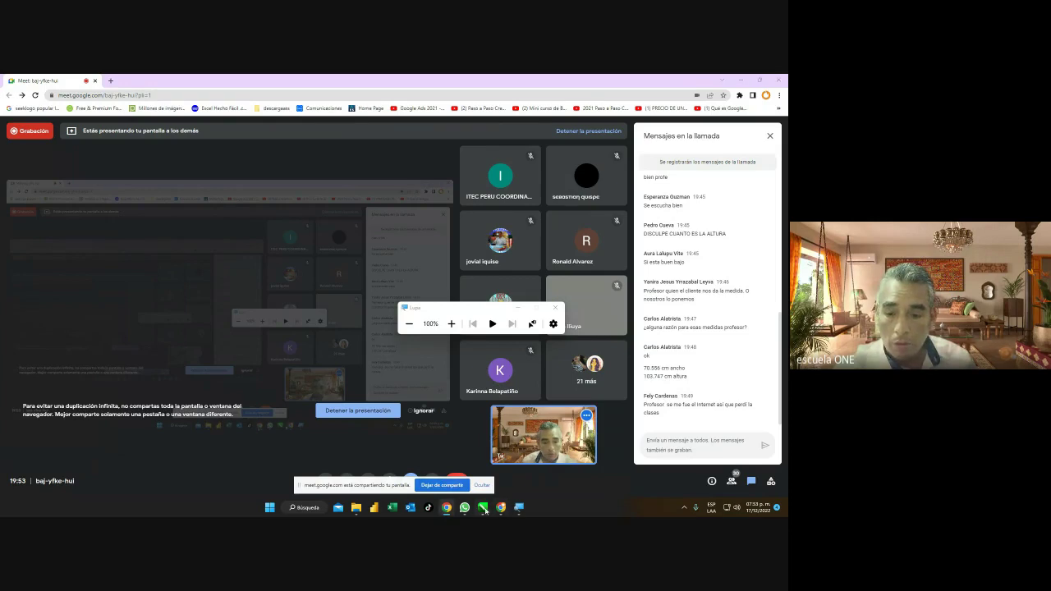
{"action": "left_click", "coordinate": [483, 508]}
{"action": "left_click", "coordinate": [449, 460]}
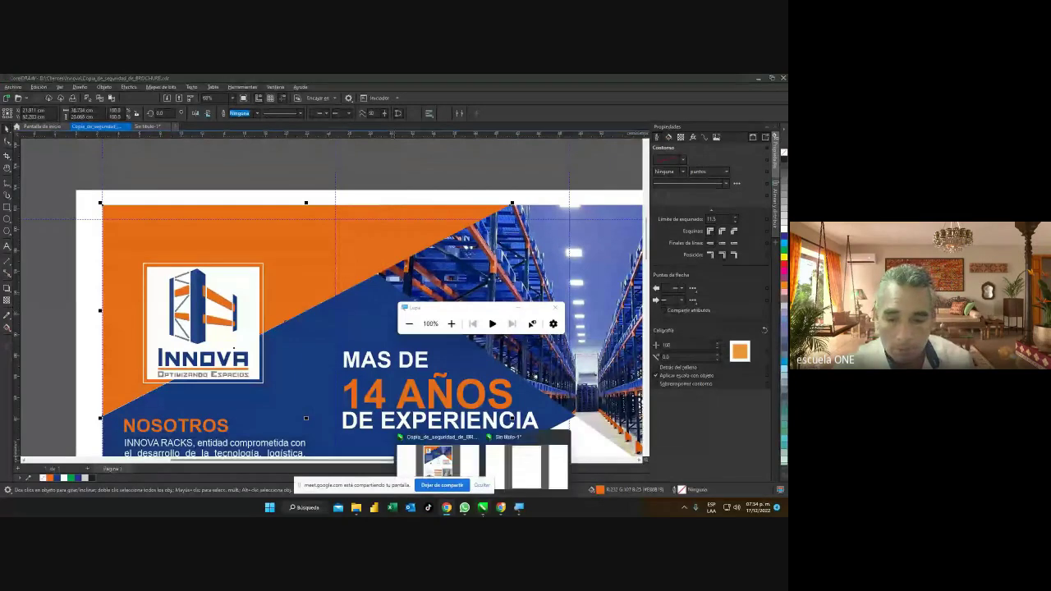
{"action": "mouse_move", "coordinate": [447, 510]}
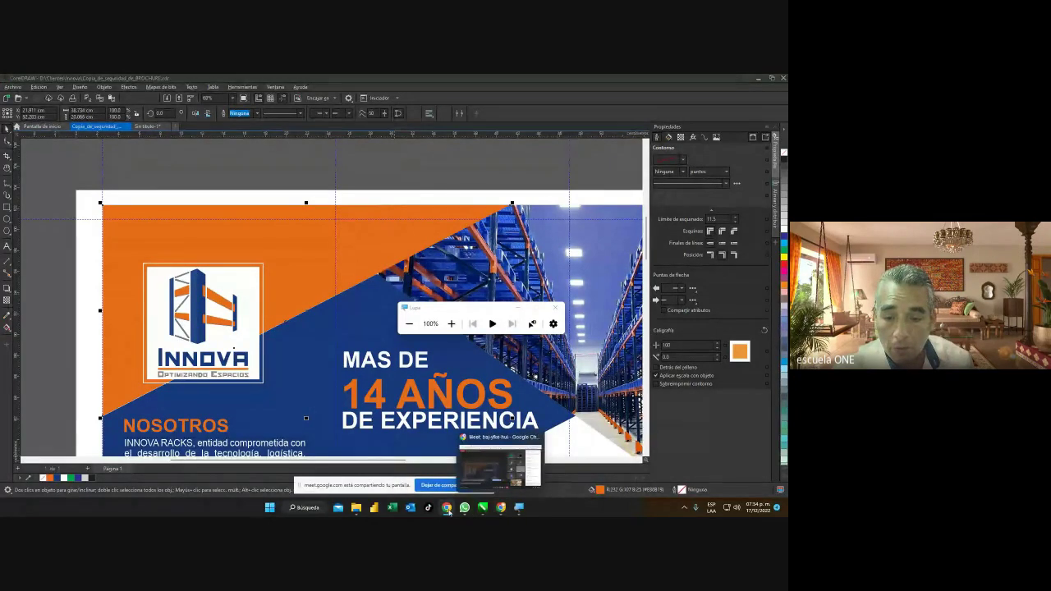
{"action": "left_click", "coordinate": [501, 508]}
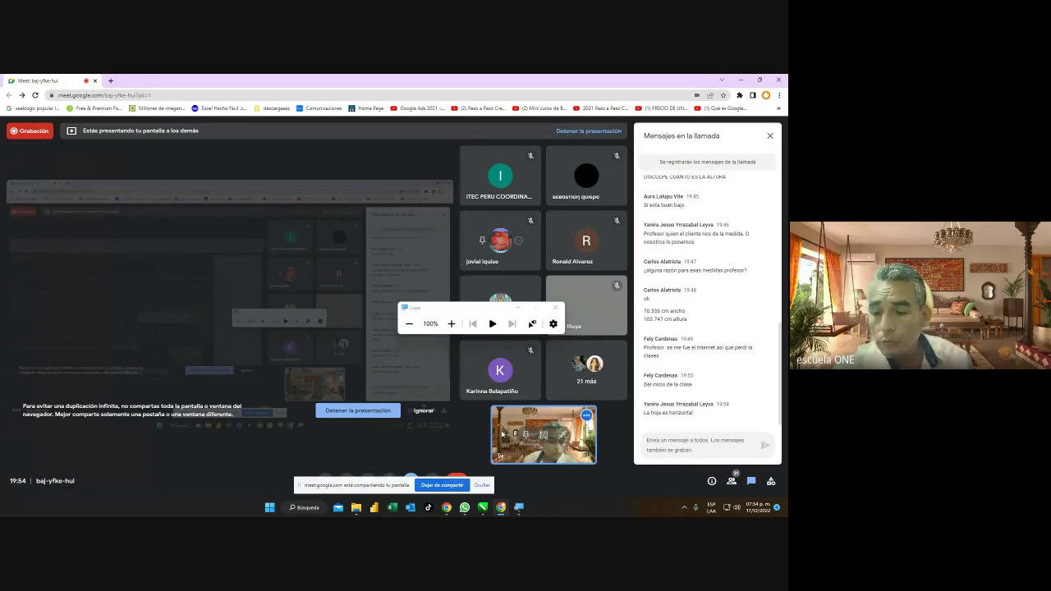
Switch to the untitled CorelDRAW document and examine the whole page with its rectangle.
{"action": "mouse_move", "coordinate": [517, 510]}
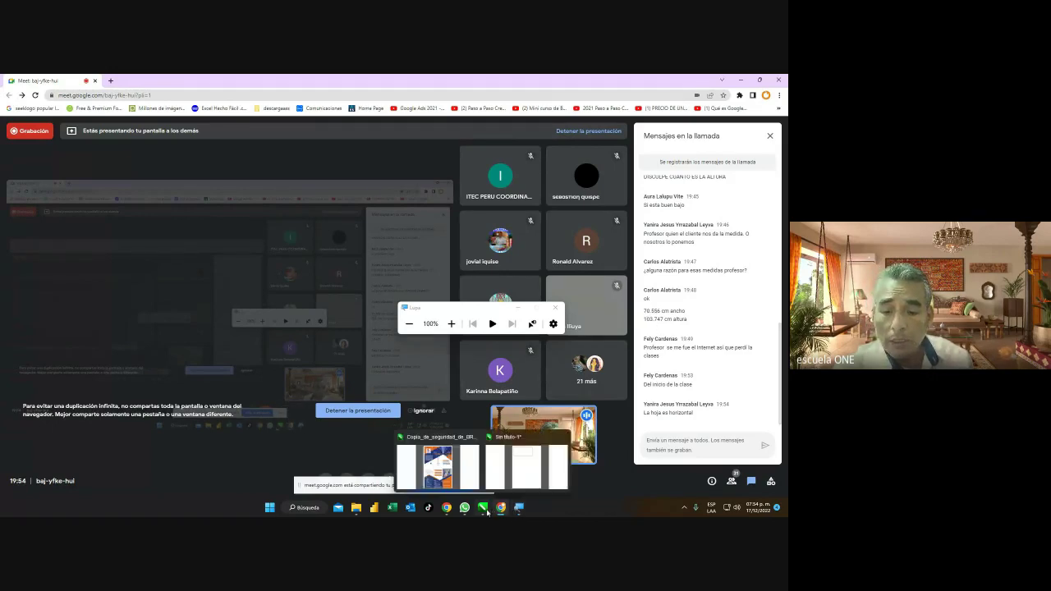
{"action": "left_click", "coordinate": [507, 471]}
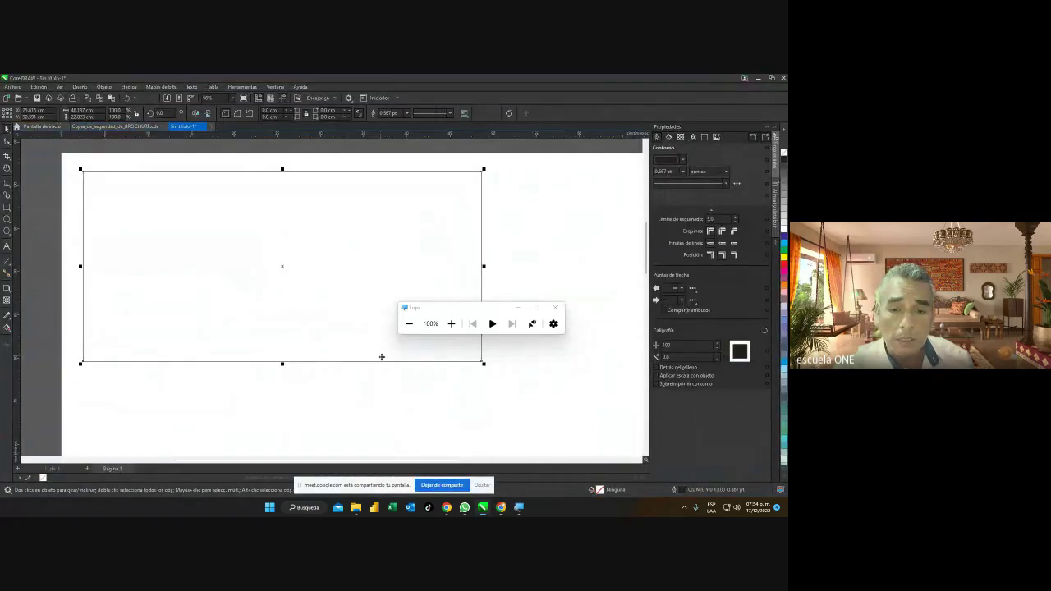
{"action": "scroll", "coordinate": [381, 357], "scroll_direction": "down", "scroll_amount": 3}
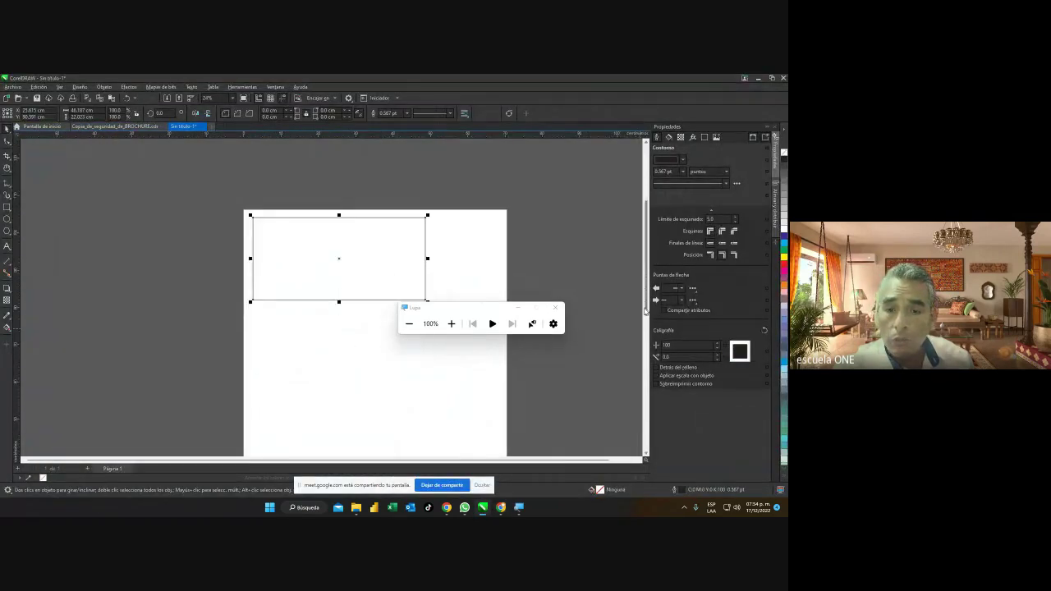
{"action": "scroll", "coordinate": [645, 311], "scroll_direction": "down", "scroll_amount": 2}
{"action": "scroll", "coordinate": [355, 336], "scroll_direction": "down", "scroll_amount": 1}
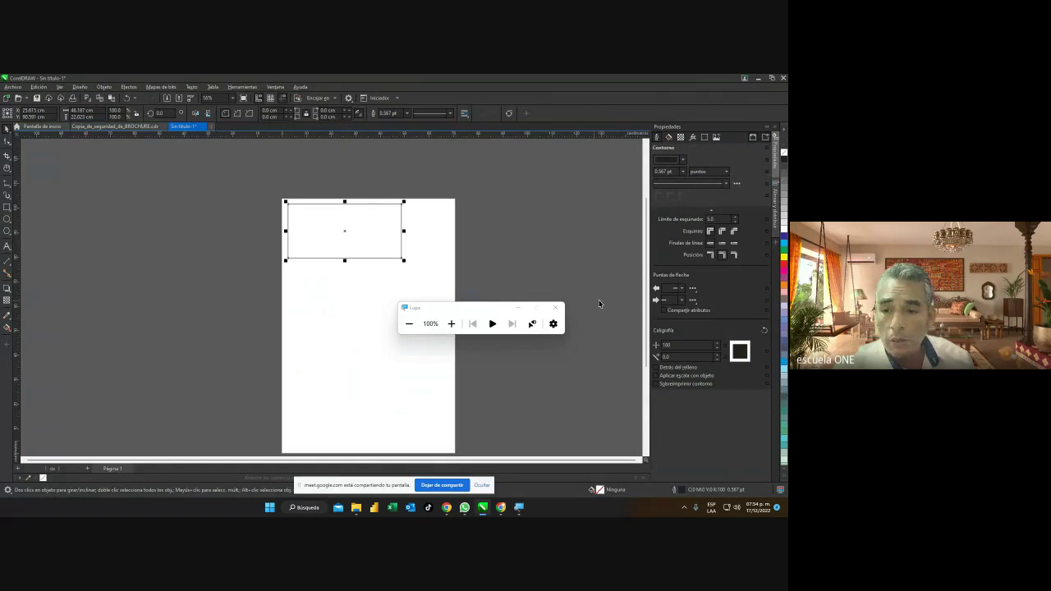
{"action": "scroll", "coordinate": [638, 315], "scroll_direction": "down", "scroll_amount": 1}
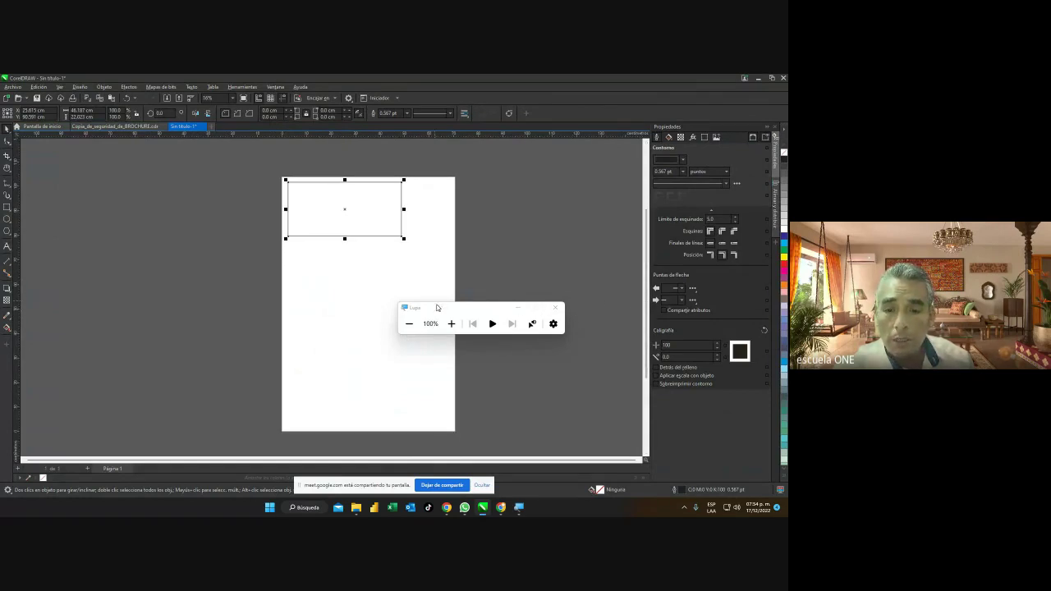
Move the Magnifier window off the page and shift the rectangle to the right and slightly down inside the page.
{"action": "left_click_drag", "start_coordinate": [439, 308], "coordinate": [526, 262]}
{"action": "left_click", "coordinate": [403, 288]}
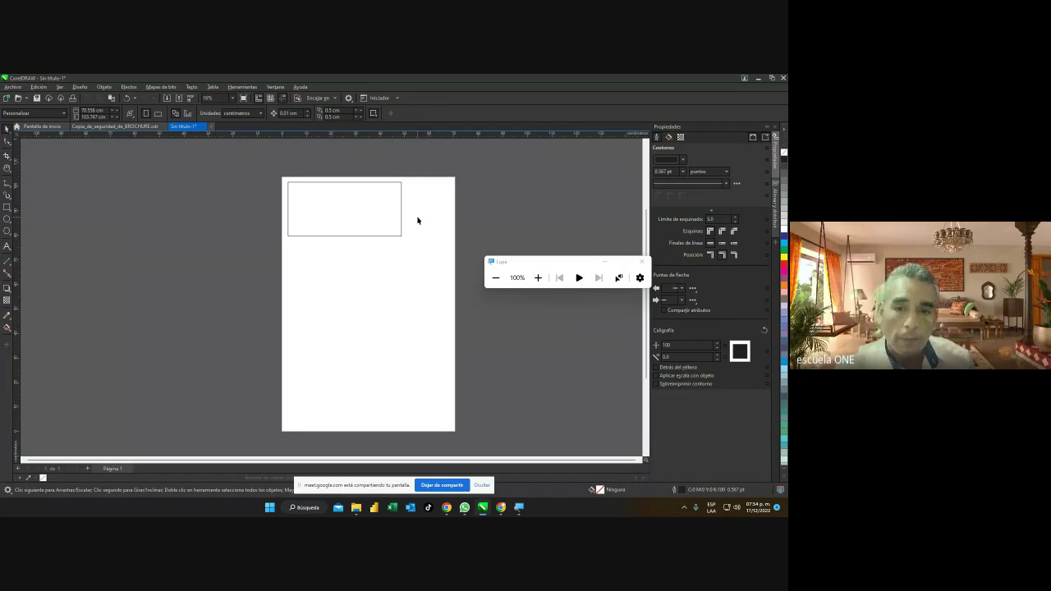
{"action": "scroll", "coordinate": [417, 220], "scroll_direction": "up", "scroll_amount": 4}
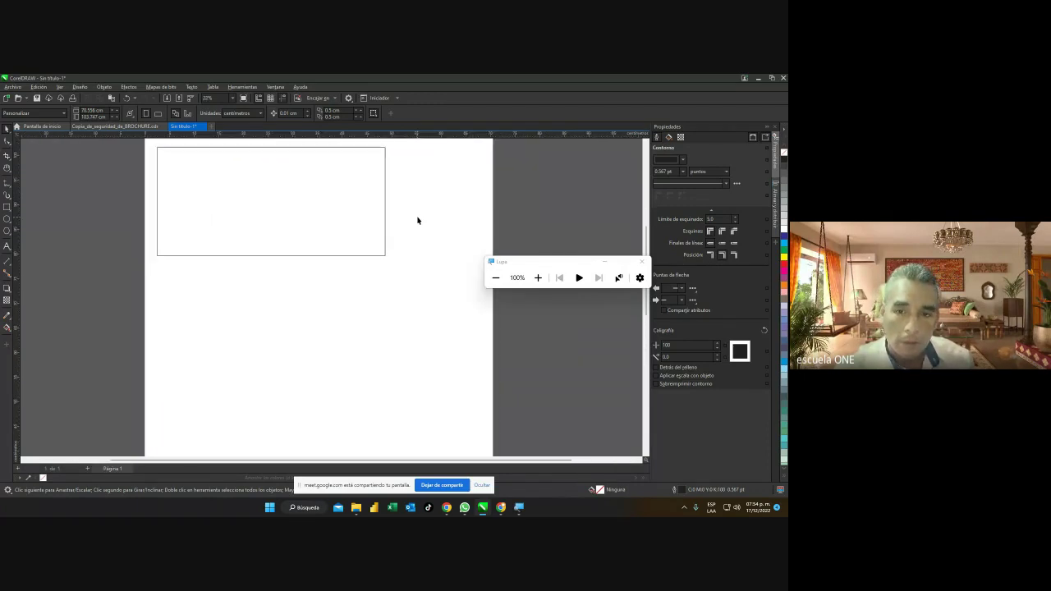
{"action": "scroll", "coordinate": [417, 220], "scroll_direction": "up", "scroll_amount": 1}
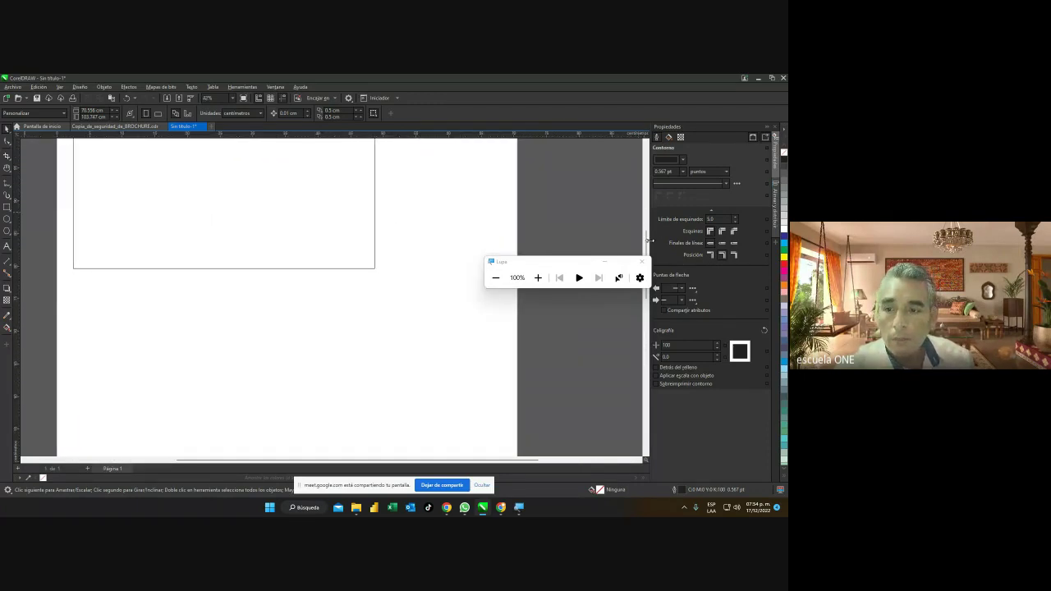
{"action": "scroll", "coordinate": [647, 245], "scroll_direction": "up", "scroll_amount": 3}
{"action": "left_click", "coordinate": [335, 271]}
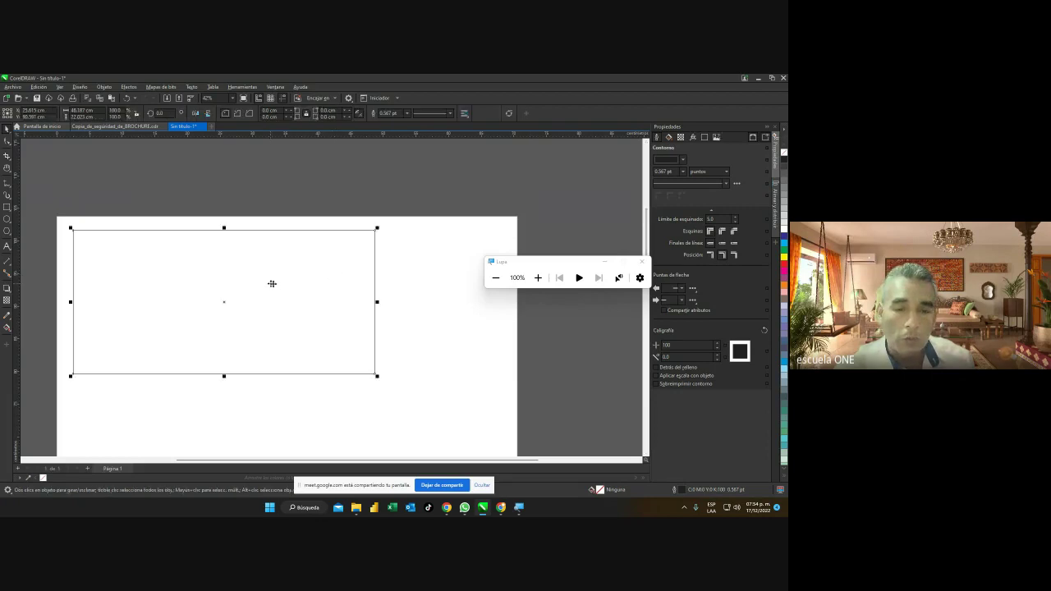
{"action": "left_click_drag", "start_coordinate": [279, 282], "coordinate": [310, 284]}
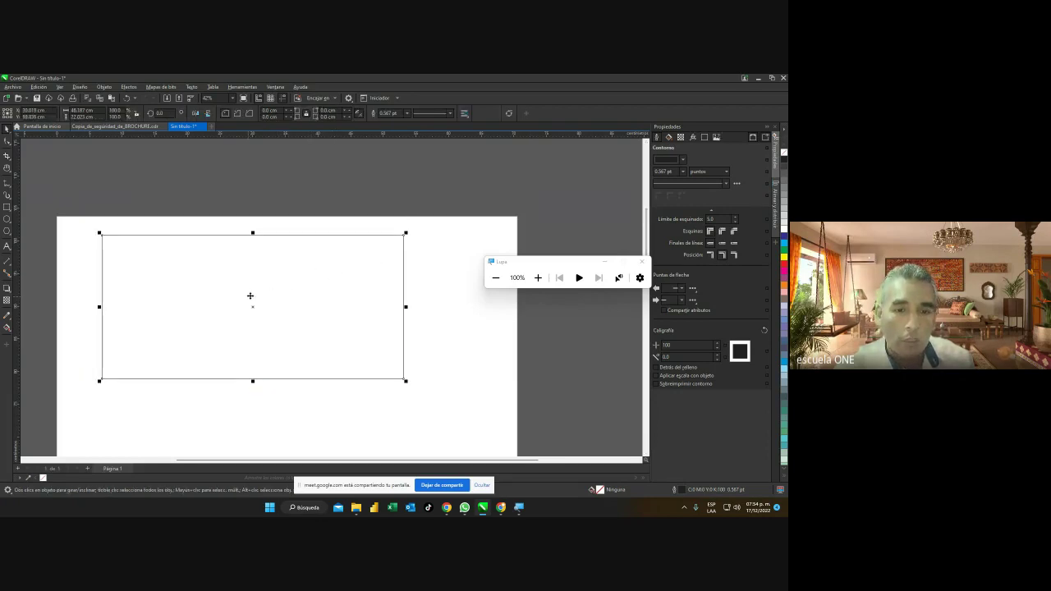
Return to the finished brochure and examine the orange and blue shapes around the logo and headline.
{"action": "left_click", "coordinate": [135, 127]}
{"action": "left_click", "coordinate": [246, 215]}
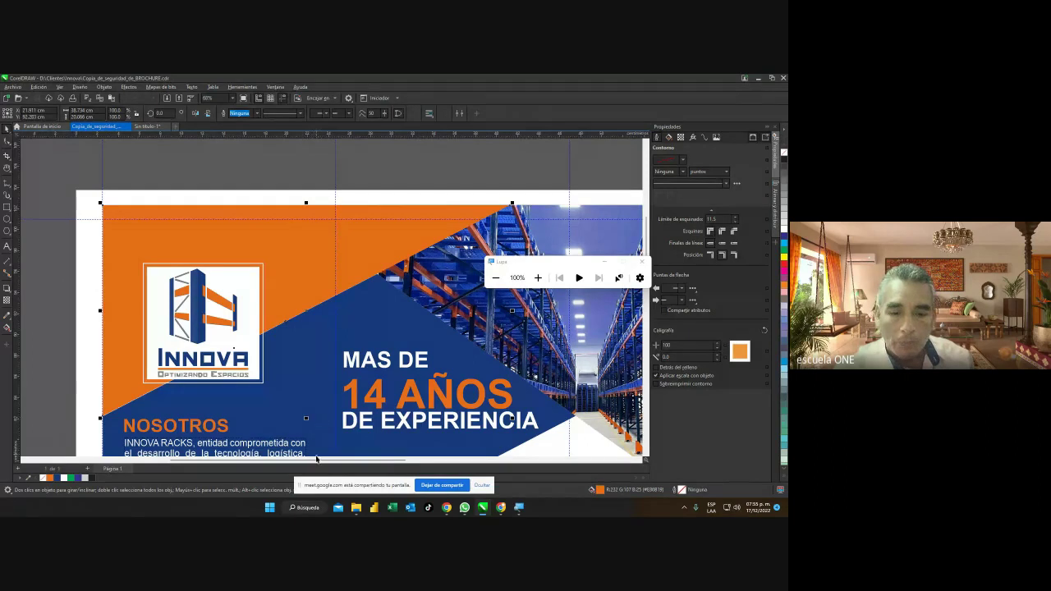
{"action": "left_click_drag", "start_coordinate": [319, 460], "coordinate": [332, 464]}
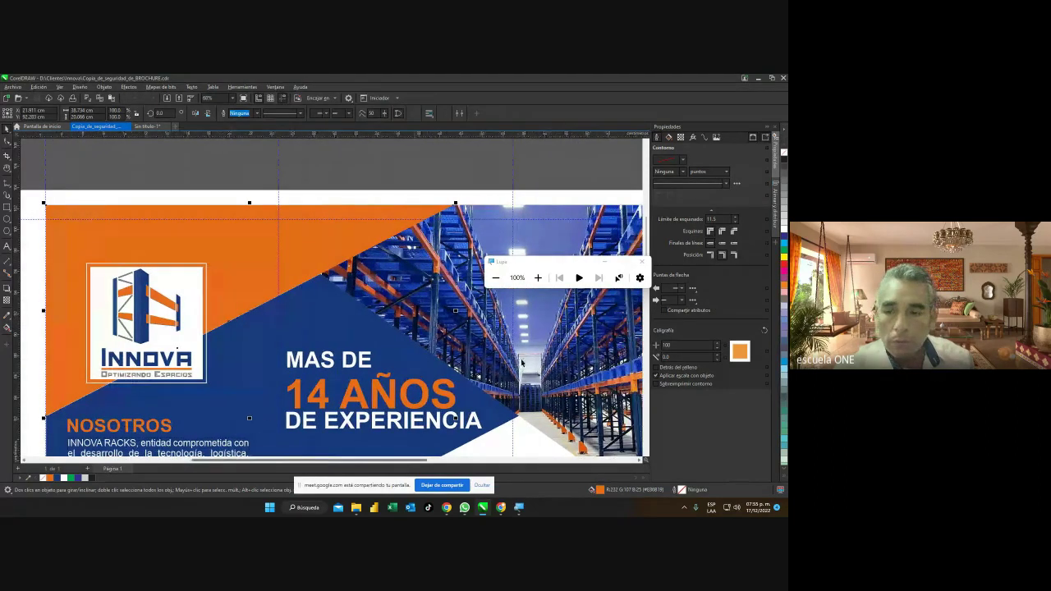
{"action": "scroll", "coordinate": [27, 282], "scroll_direction": "down", "scroll_amount": 3}
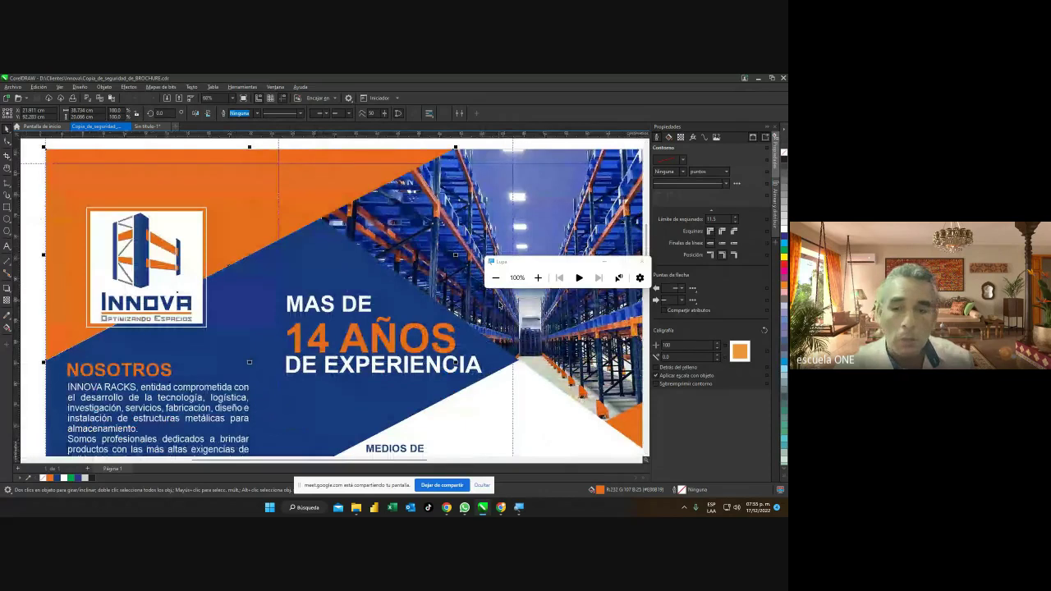
Enlarge the area around the Innova logo to 300% with the Magnifier and choose the Color Eyedropper tool.
{"action": "left_click_drag", "start_coordinate": [531, 261], "coordinate": [104, 359]}
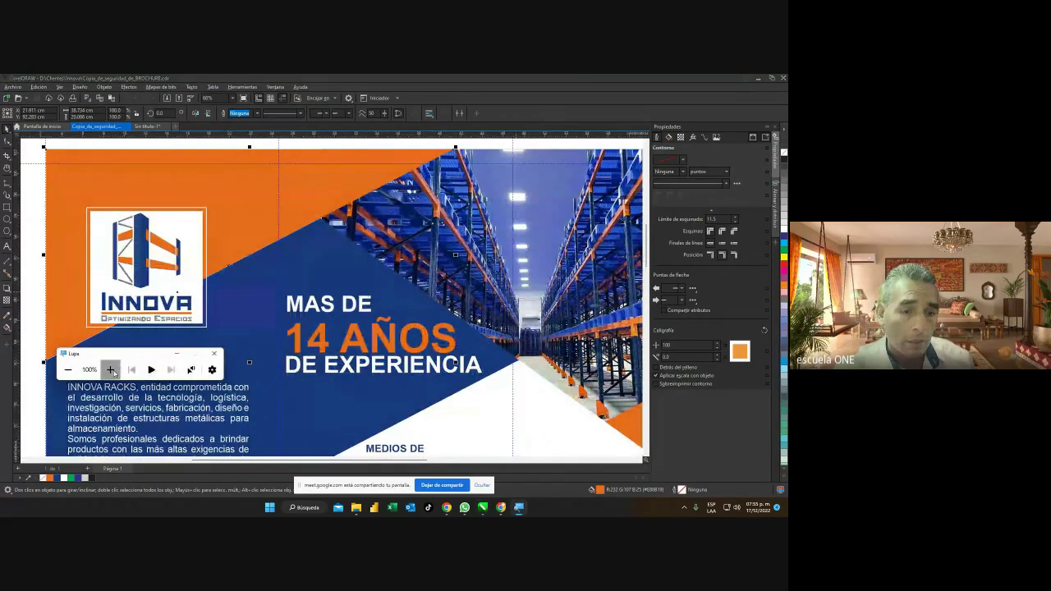
{"action": "left_click", "coordinate": [111, 368]}
{"action": "left_click", "coordinate": [109, 371]}
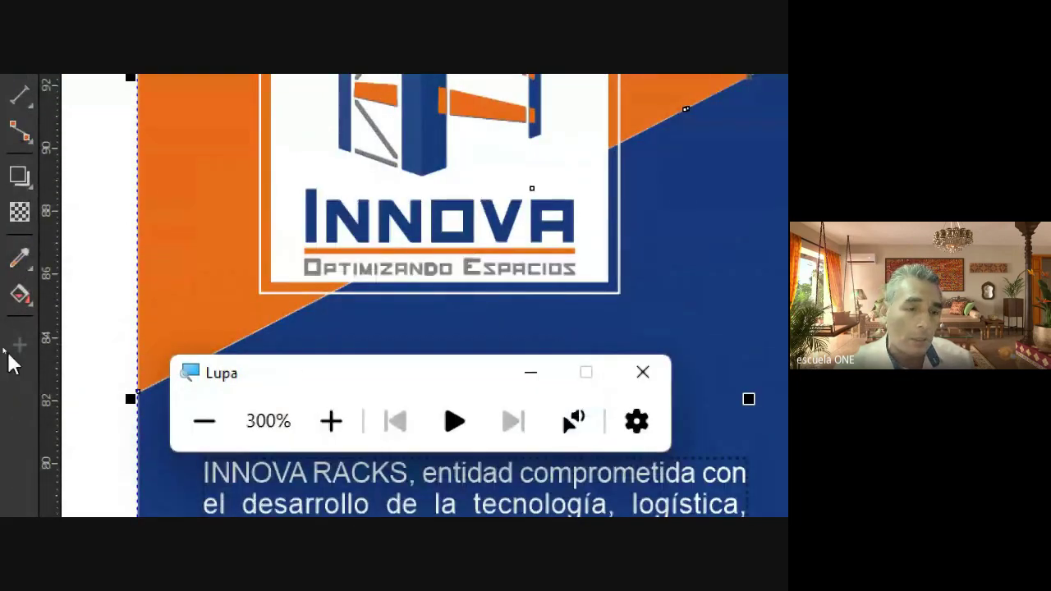
{"action": "left_click", "coordinate": [11, 269]}
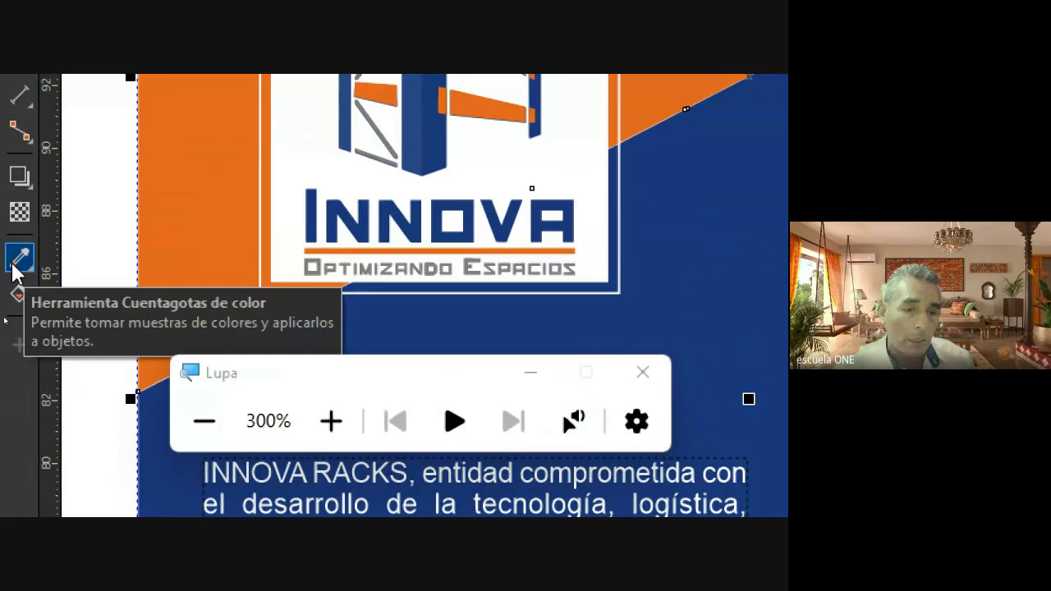
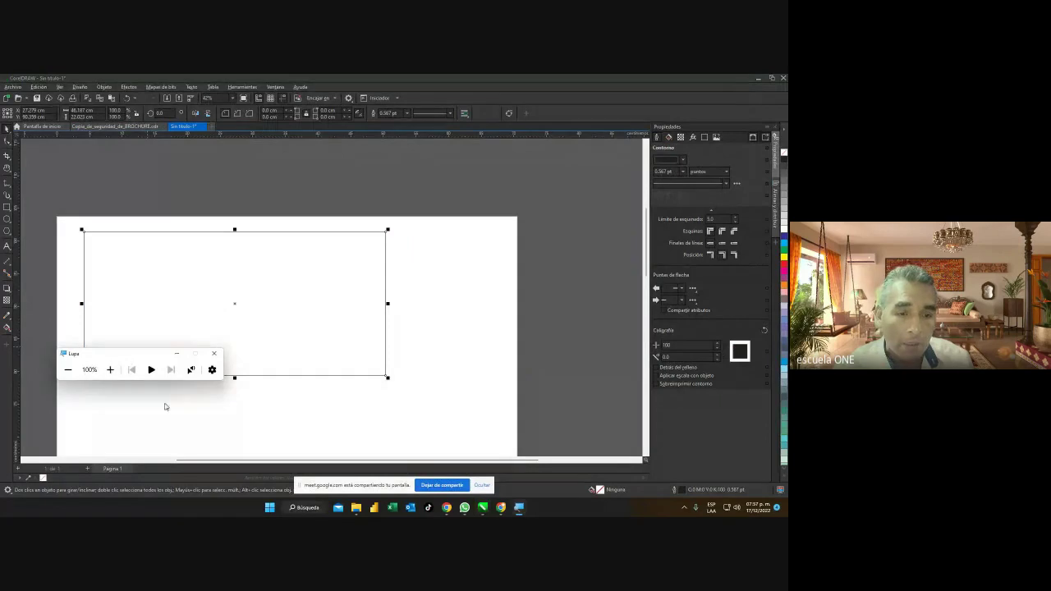
Switch to the Google Meet call, look through its chat and select the orange's hexadecimal code #E86B19.
{"action": "mouse_move", "coordinate": [466, 514]}
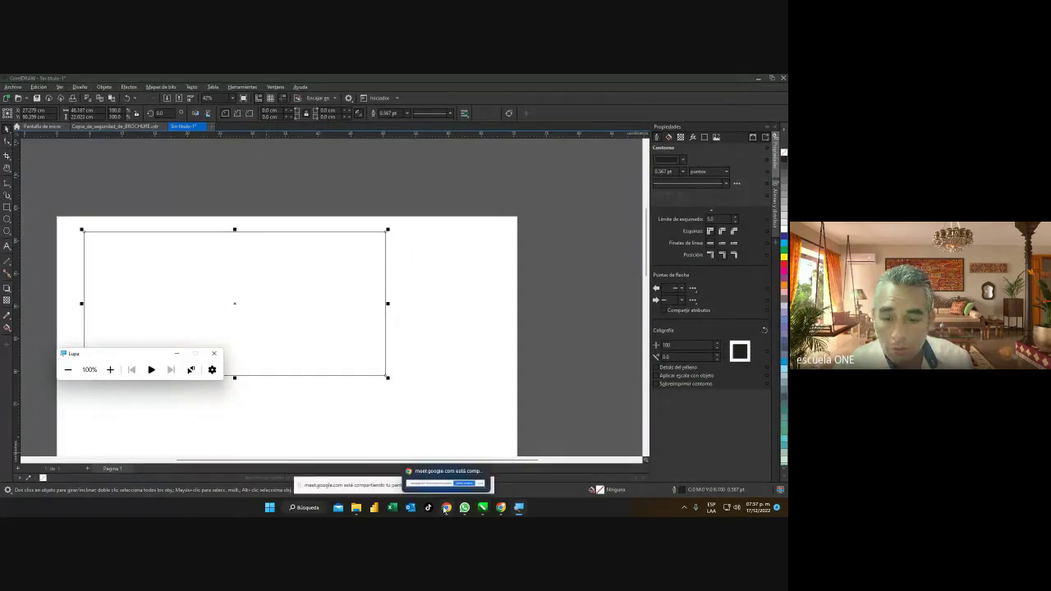
{"action": "left_click", "coordinate": [502, 464]}
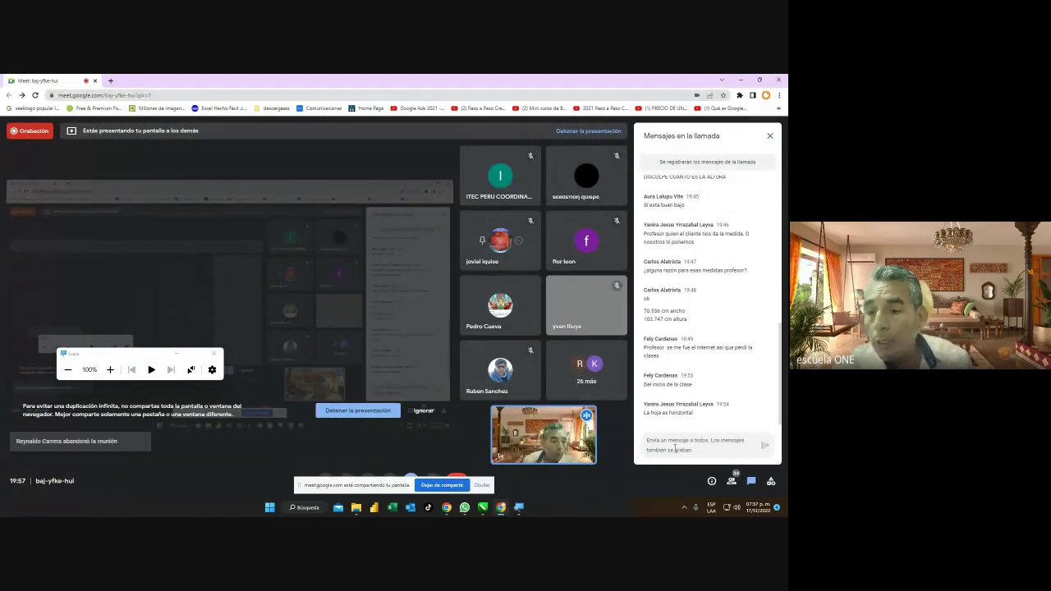
{"action": "scroll", "coordinate": [696, 363], "scroll_direction": "up", "scroll_amount": 2}
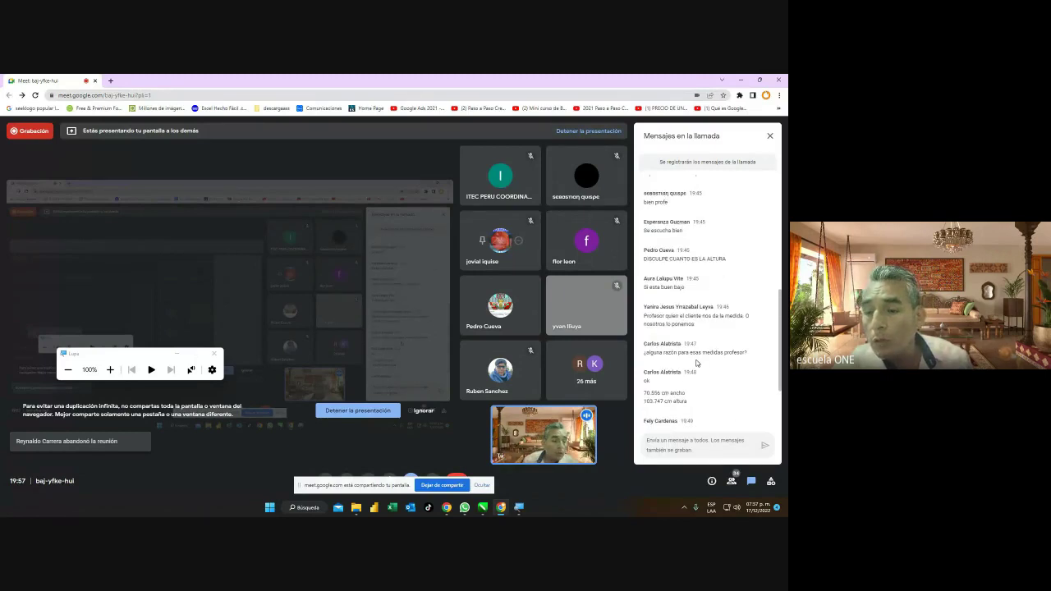
{"action": "scroll", "coordinate": [696, 363], "scroll_direction": "down", "scroll_amount": 2}
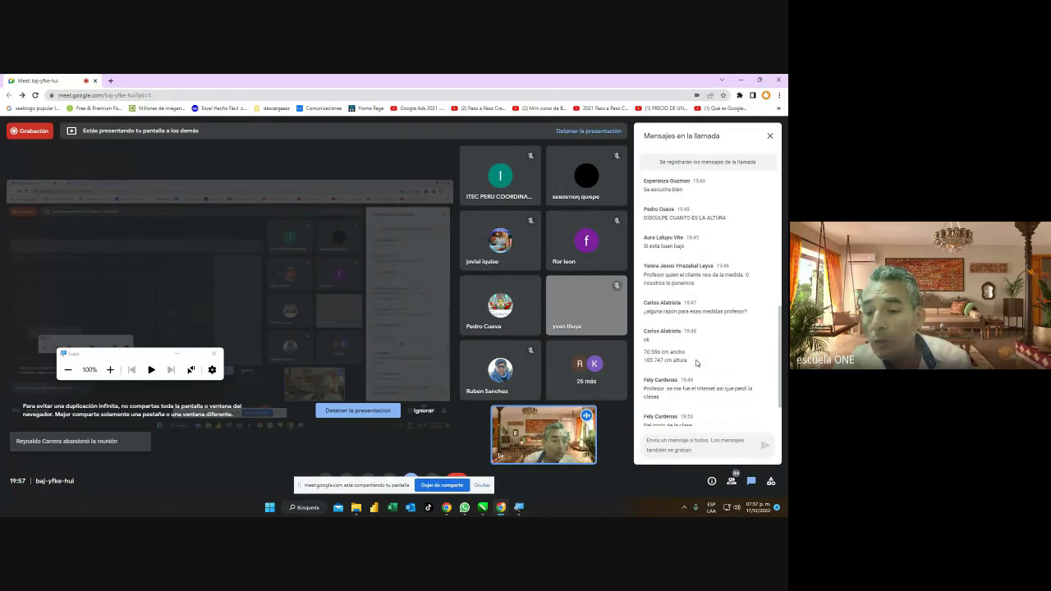
{"action": "scroll", "coordinate": [696, 363], "scroll_direction": "down", "scroll_amount": 2}
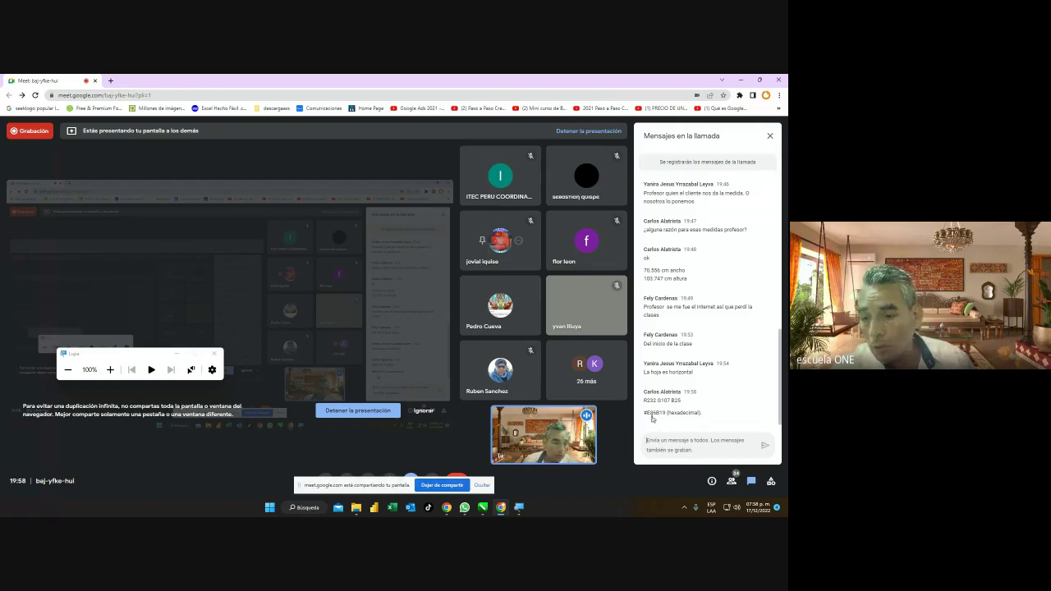
{"action": "left_click_drag", "start_coordinate": [646, 413], "coordinate": [665, 413]}
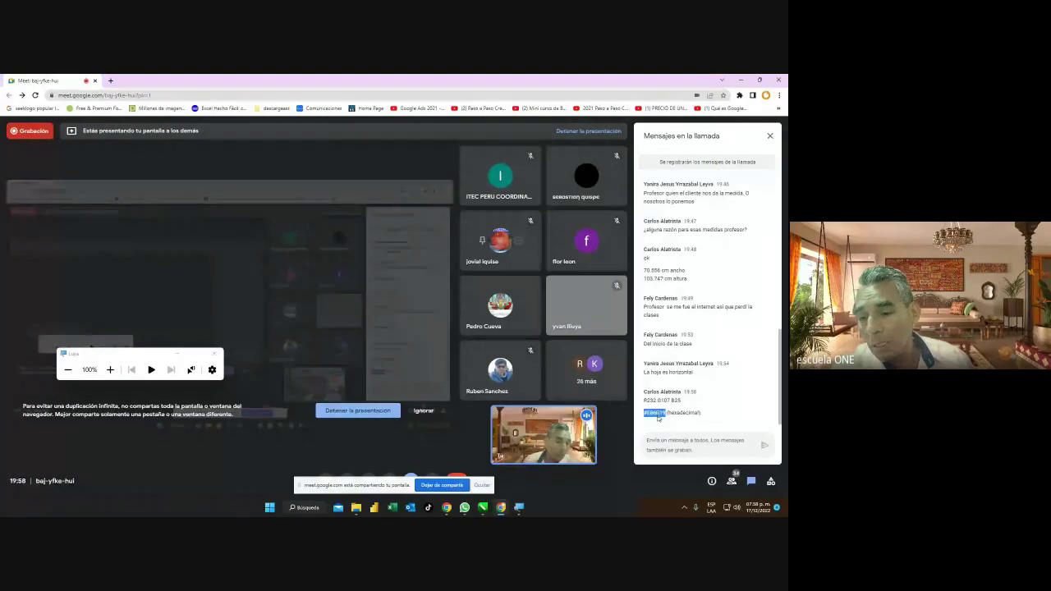
Copy the hexadecimal code #E86B19 from the Google Meet chat and switch back to the untitled CorelDRAW document.
{"action": "right_click", "coordinate": [657, 416]}
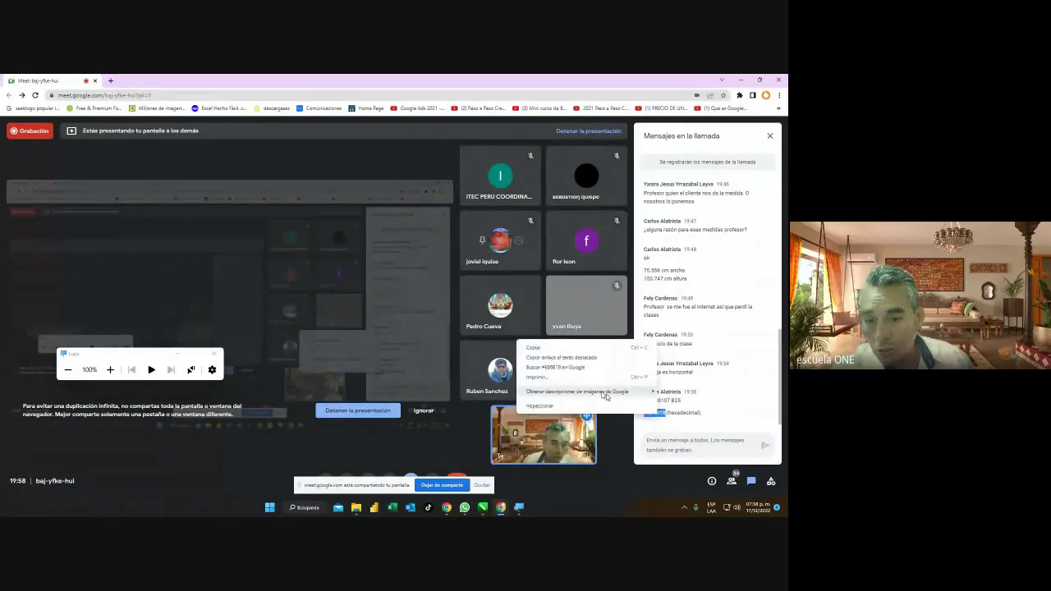
{"action": "left_click", "coordinate": [544, 351]}
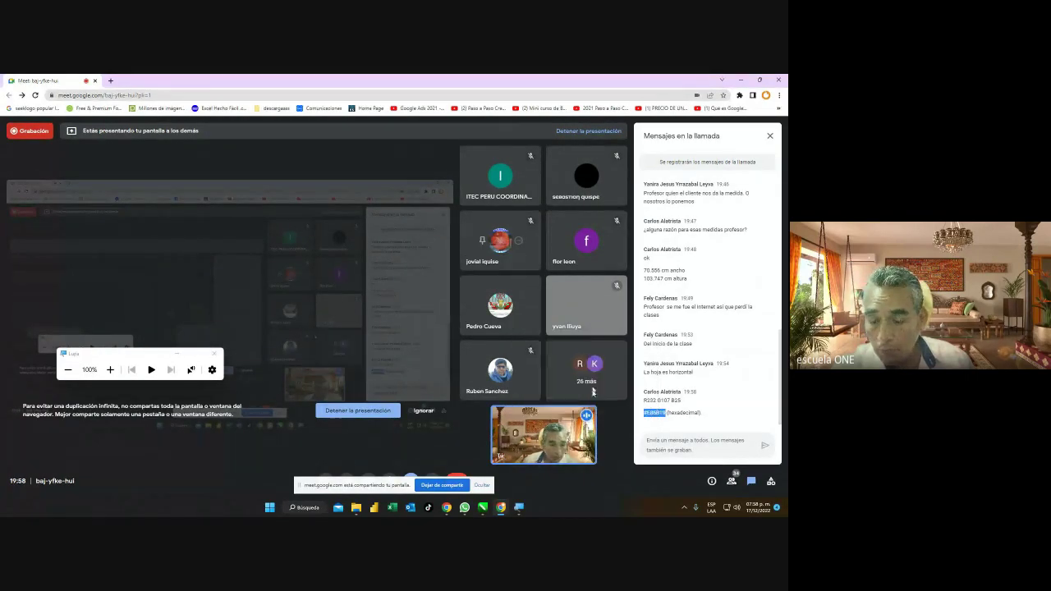
{"action": "mouse_move", "coordinate": [500, 507]}
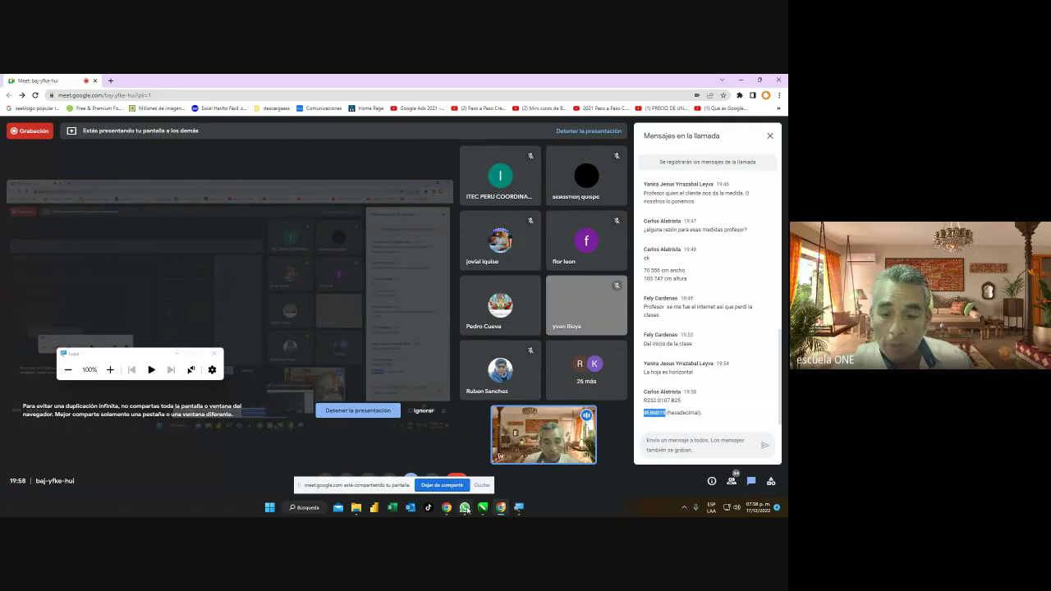
{"action": "left_click", "coordinate": [537, 470]}
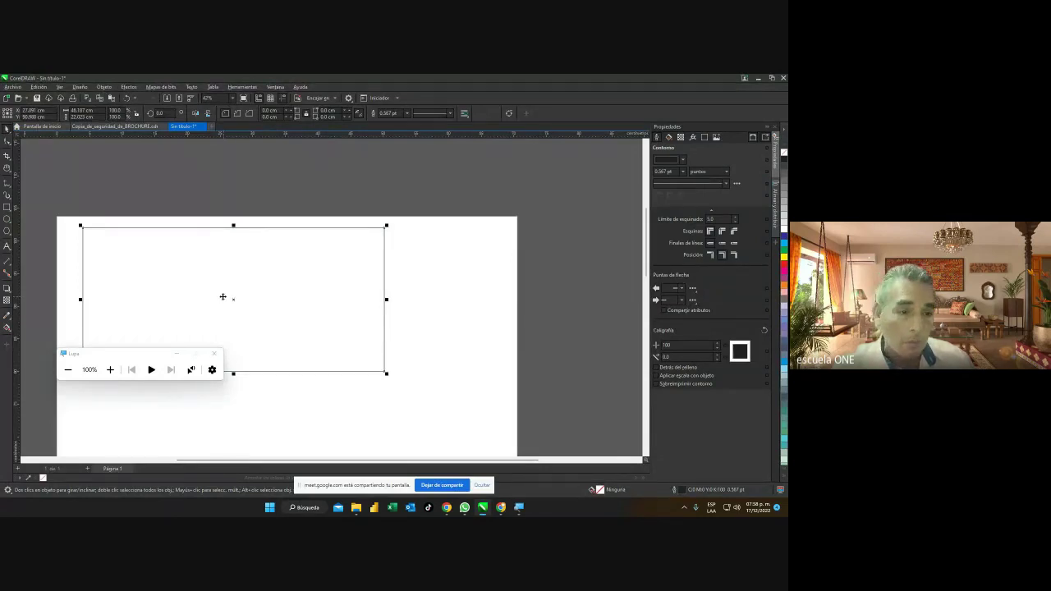
Open the rectangle's fill properties, enlarge them to 200% with the Magnifier and apply a uniform fill.
{"action": "left_click", "coordinate": [7, 328]}
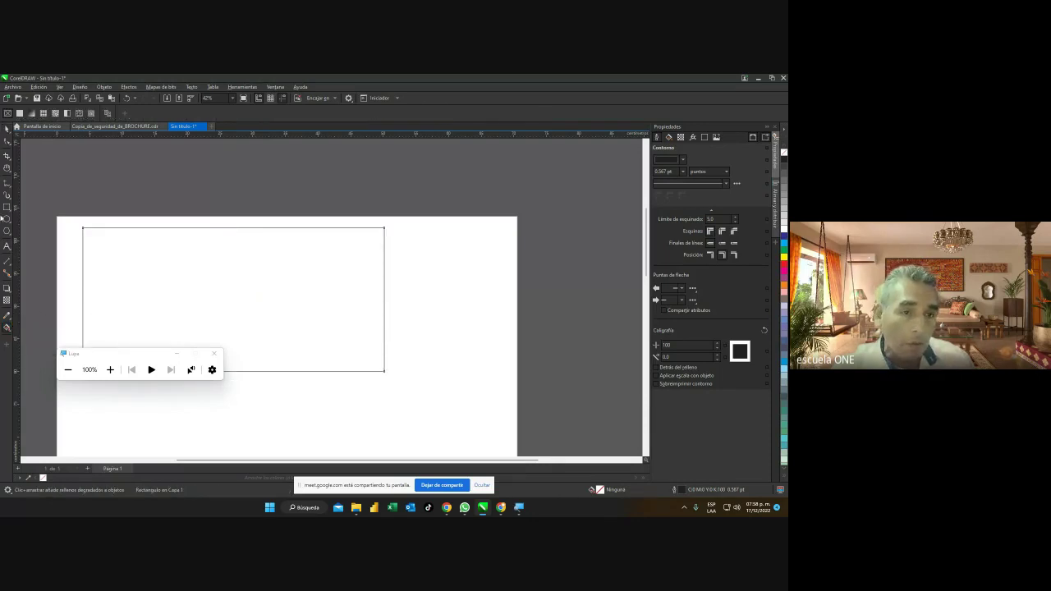
{"action": "left_click", "coordinate": [6, 129]}
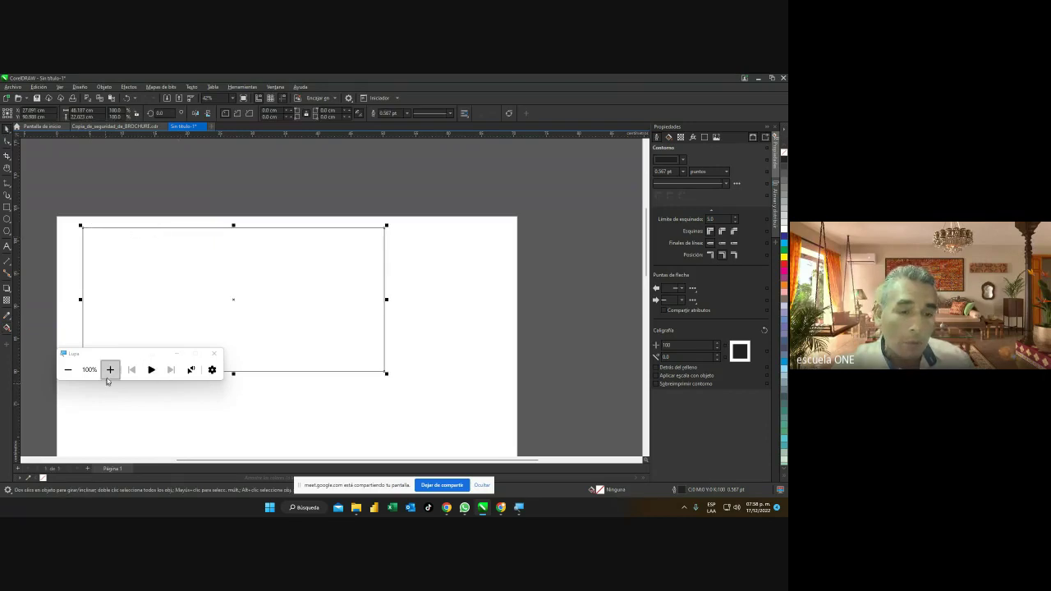
{"action": "scroll", "coordinate": [118, 294], "scroll_direction": "up", "scroll_amount": 2}
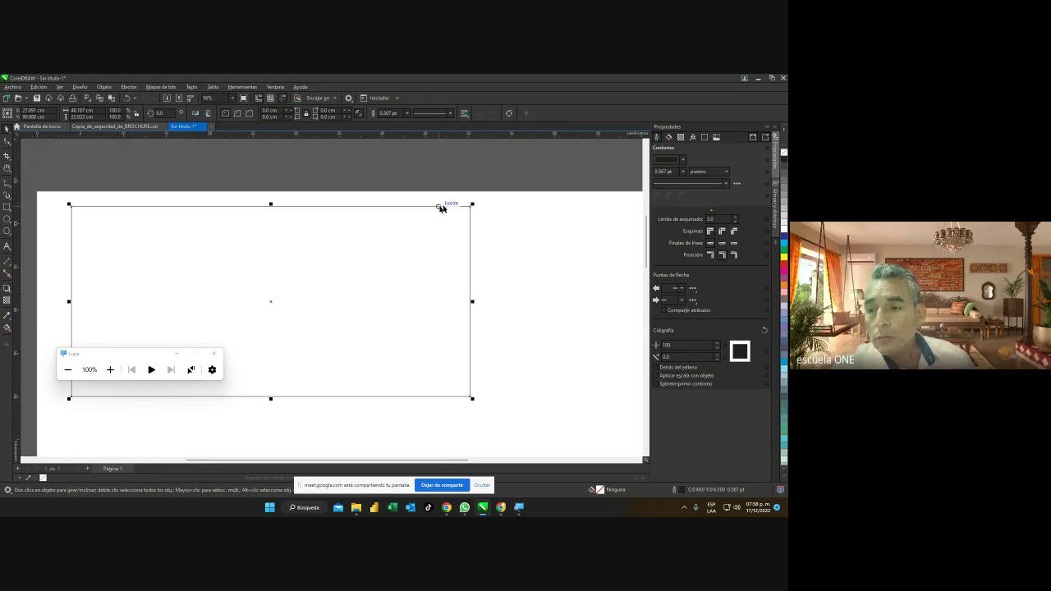
{"action": "left_click", "coordinate": [668, 137]}
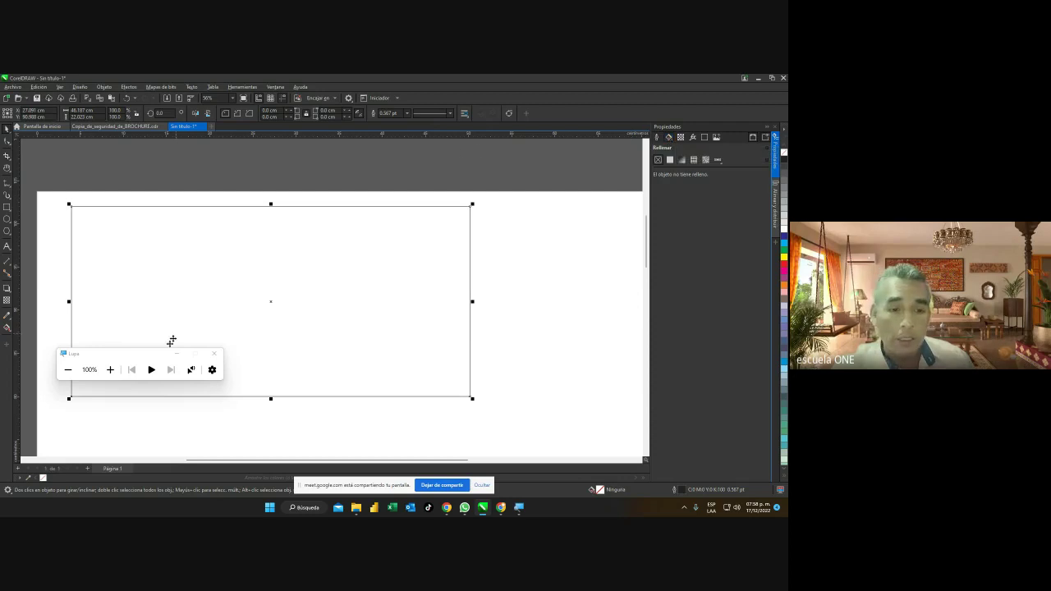
{"action": "left_click_drag", "start_coordinate": [136, 356], "coordinate": [662, 313]}
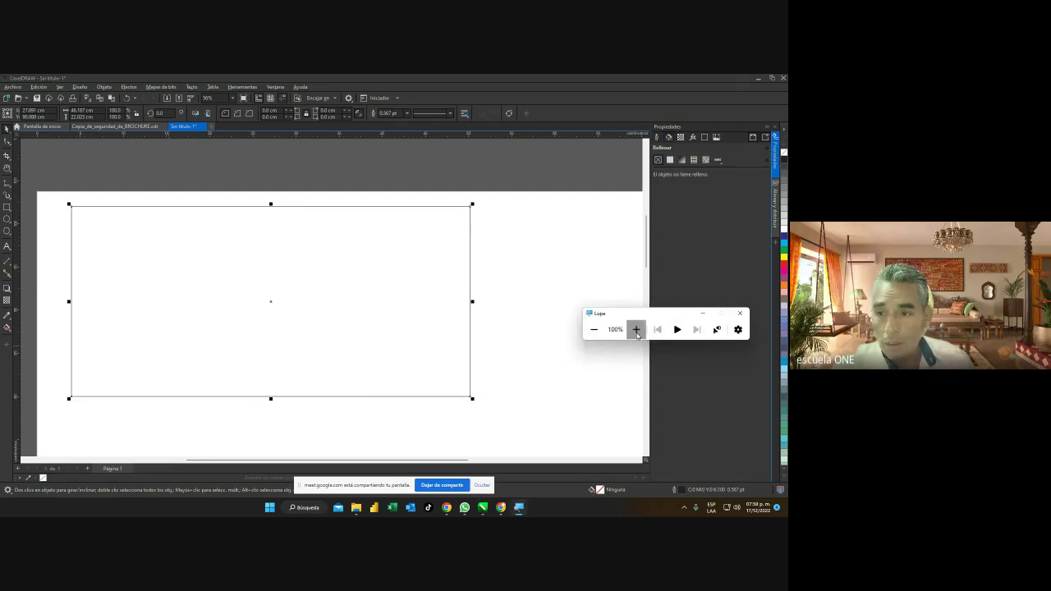
{"action": "left_click", "coordinate": [636, 329]}
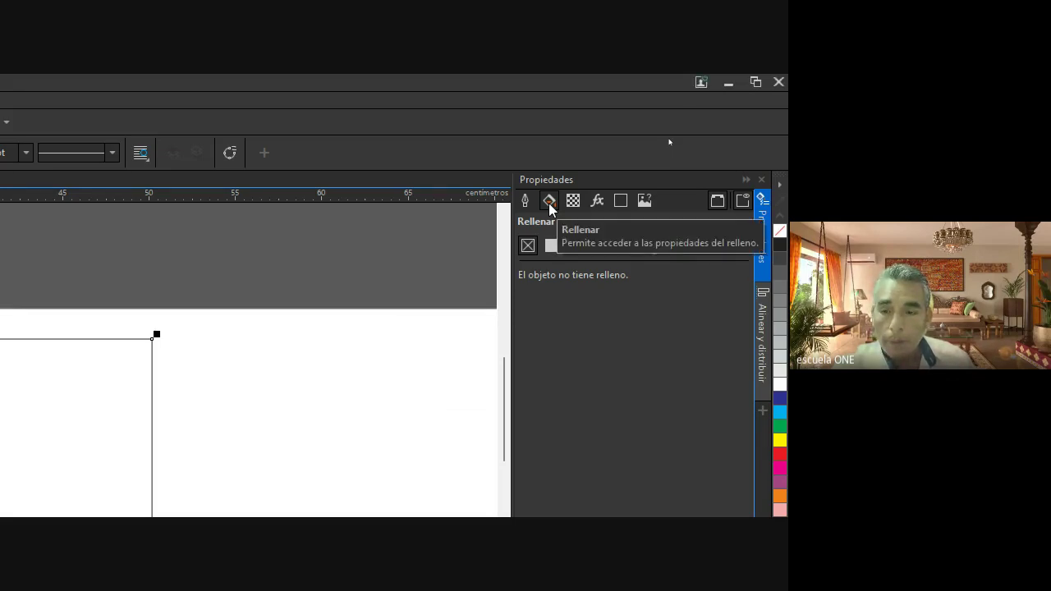
{"action": "left_click", "coordinate": [550, 205]}
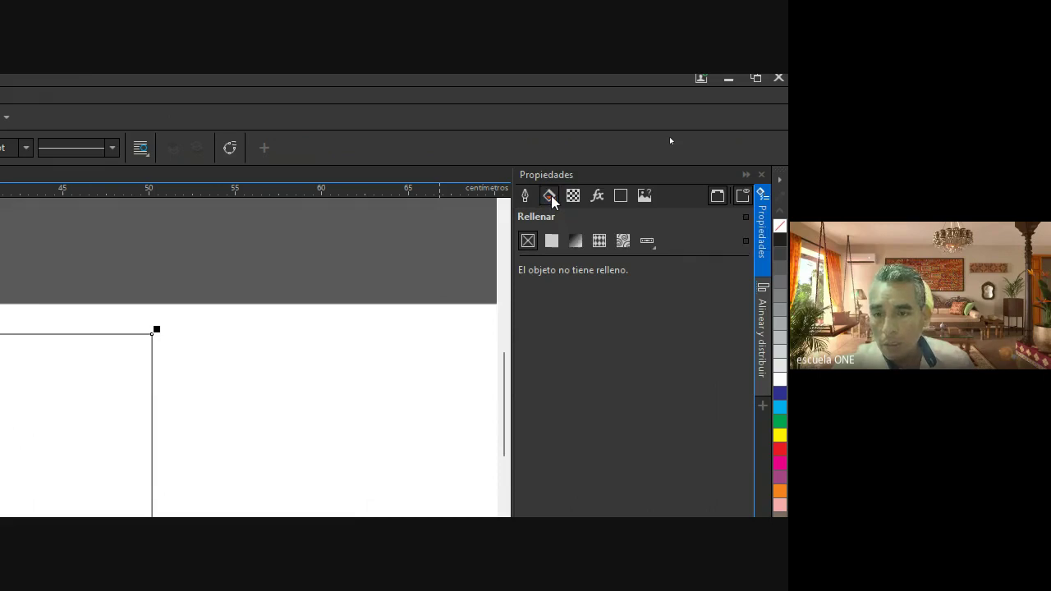
{"action": "left_click", "coordinate": [552, 242]}
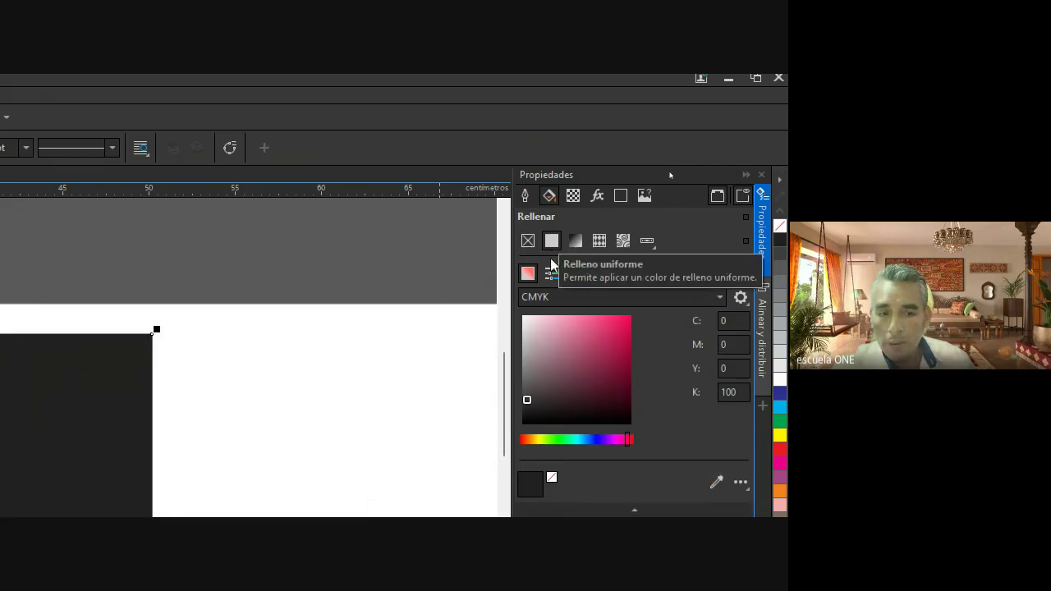
{"action": "key", "text": "super+plus"}
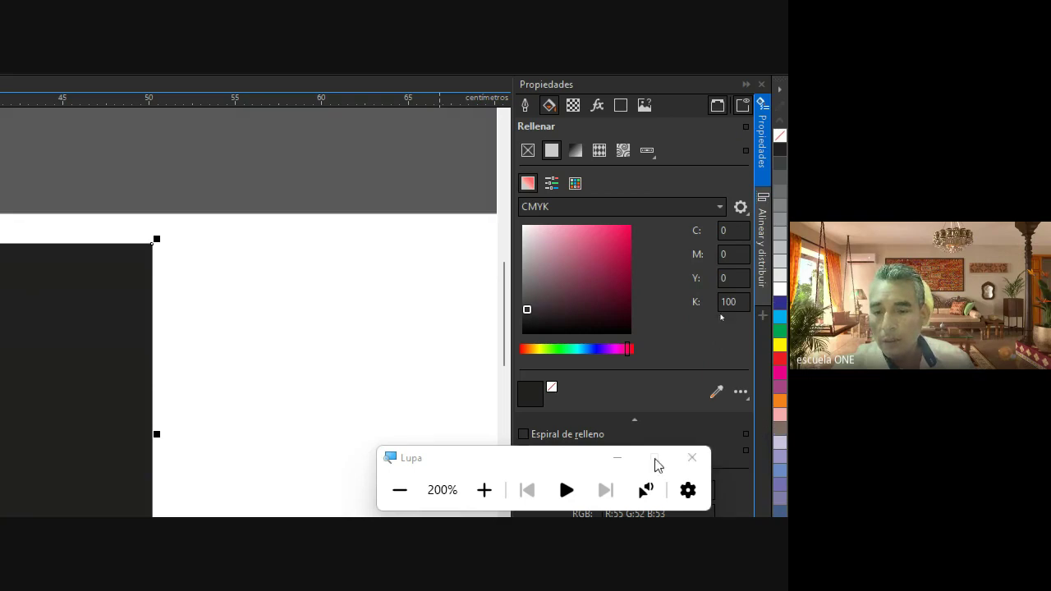
{"action": "left_click_drag", "start_coordinate": [587, 464], "coordinate": [348, 394]}
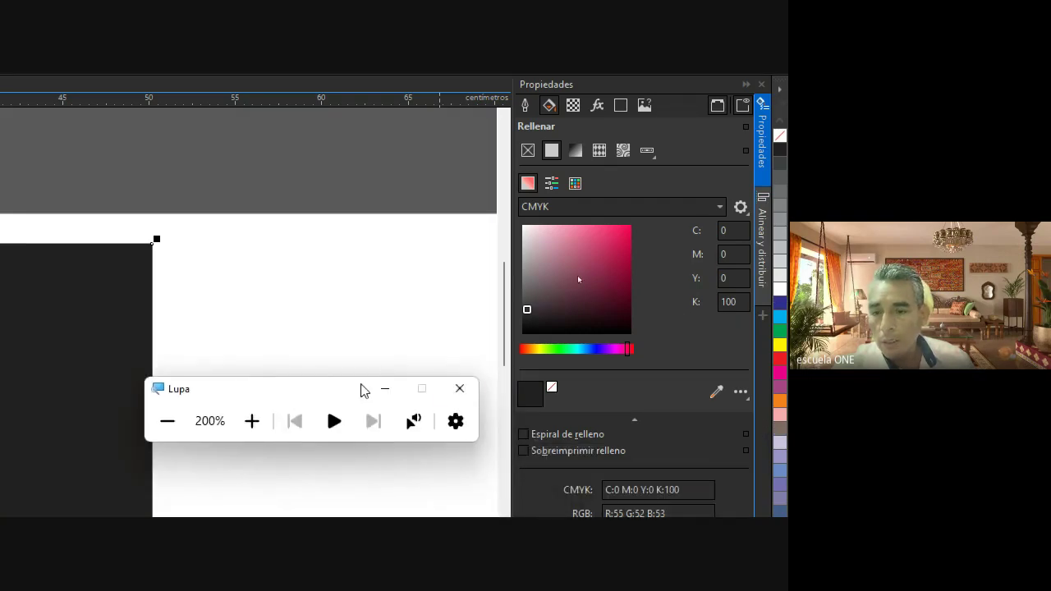
Change the colour model of the rectangle's uniform fill to RGB.
{"action": "left_click", "coordinate": [559, 207]}
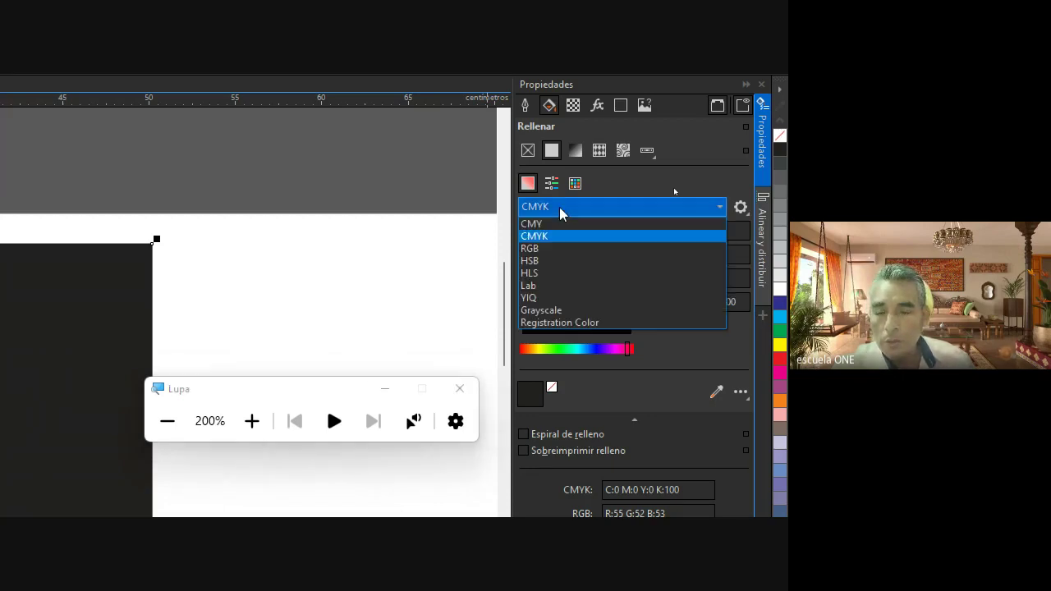
{"action": "left_click", "coordinate": [559, 207]}
{"action": "left_click", "coordinate": [559, 207]}
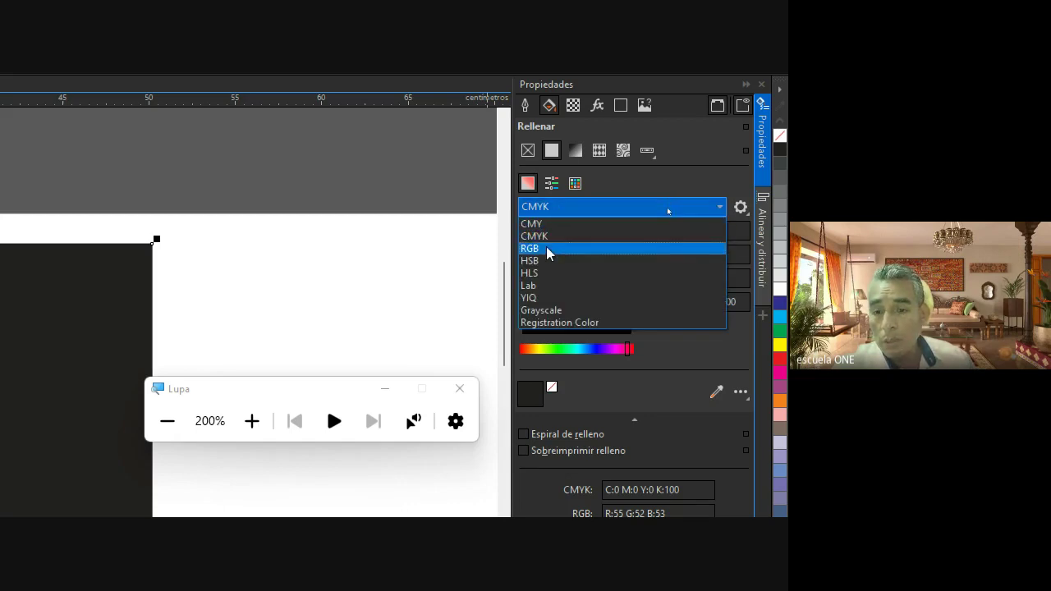
{"action": "left_click", "coordinate": [546, 249]}
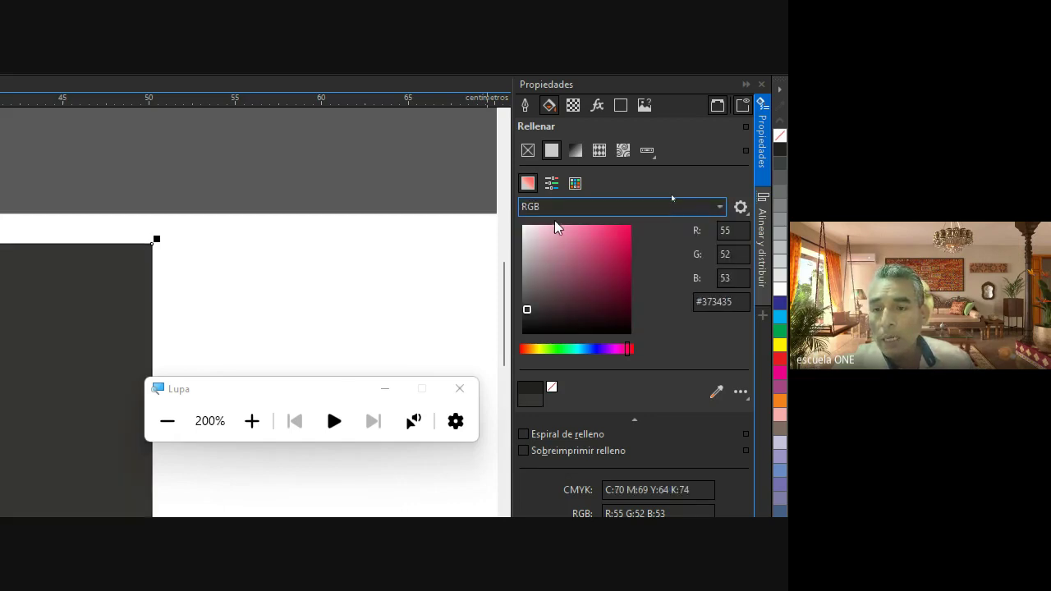
{"action": "left_click", "coordinate": [557, 207]}
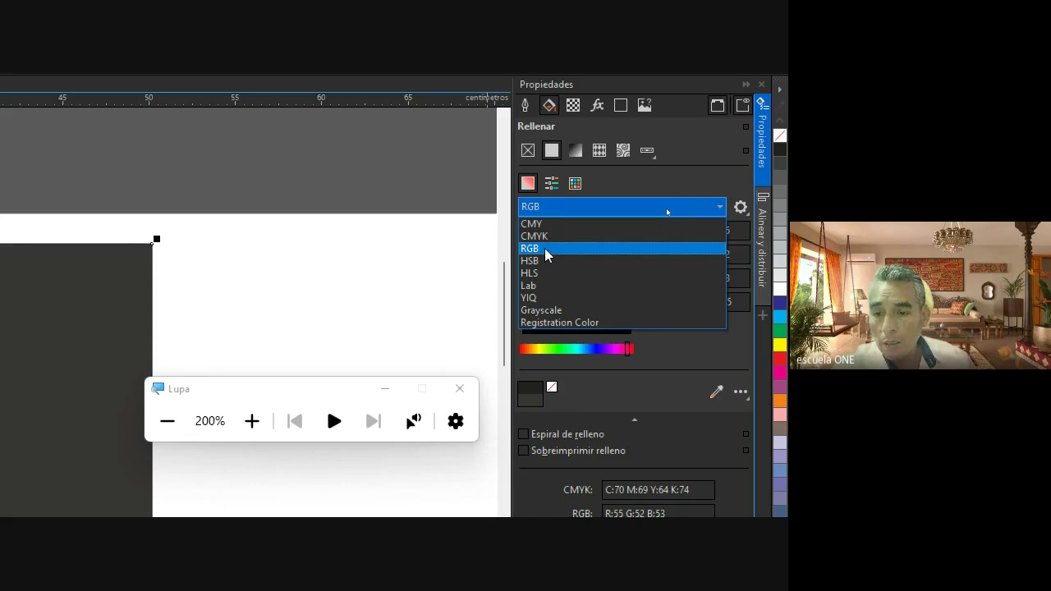
{"action": "left_click", "coordinate": [546, 250]}
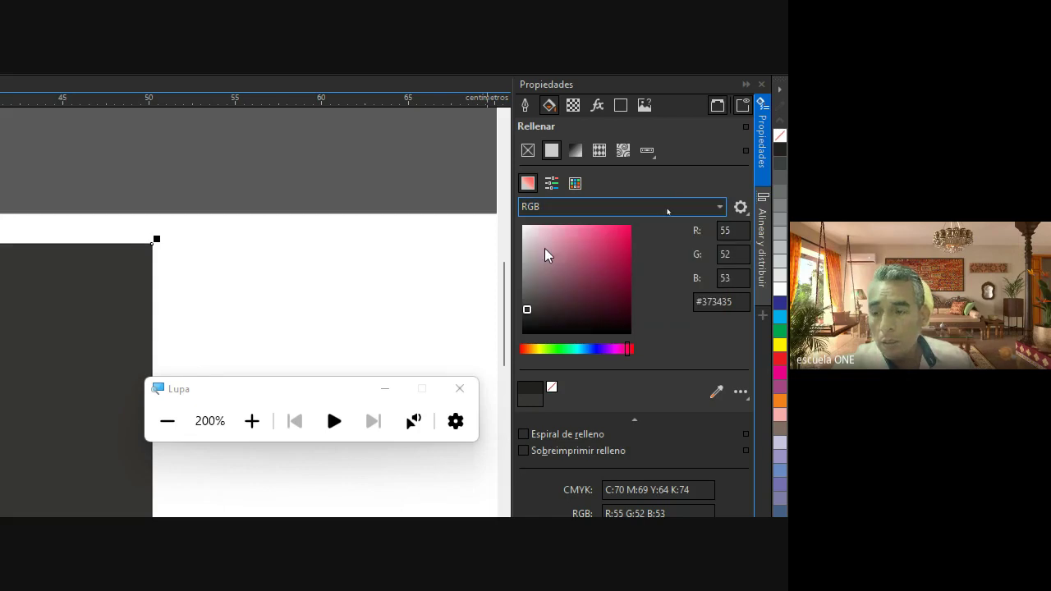
Set the rectangle's fill to the hexadecimal colour #E86B19 and return the Magnifier to 100%.
{"action": "left_click", "coordinate": [740, 233]}
{"action": "left_click", "coordinate": [732, 254]}
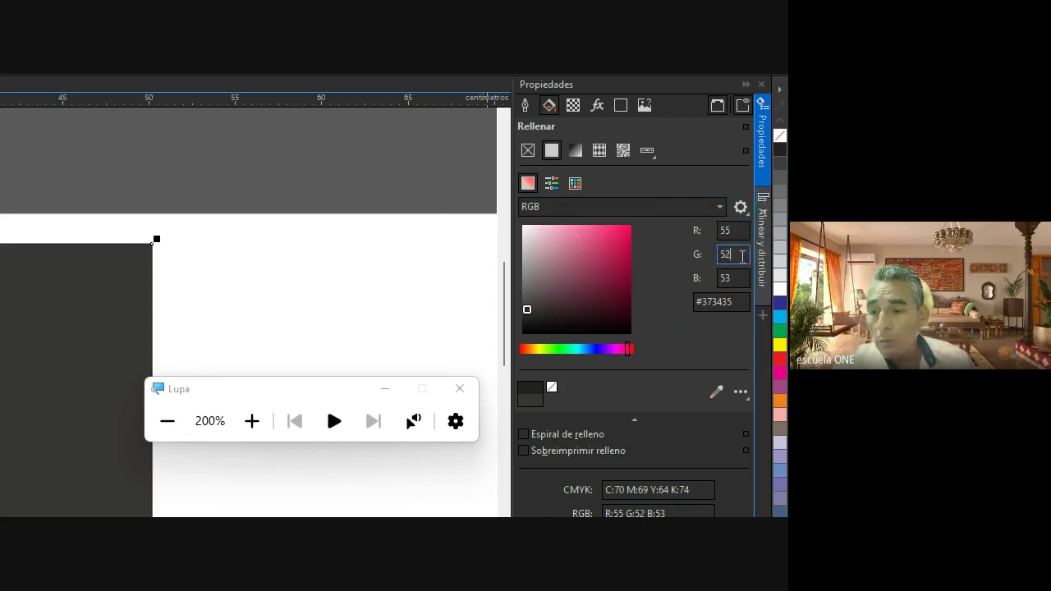
{"action": "left_click", "coordinate": [737, 278]}
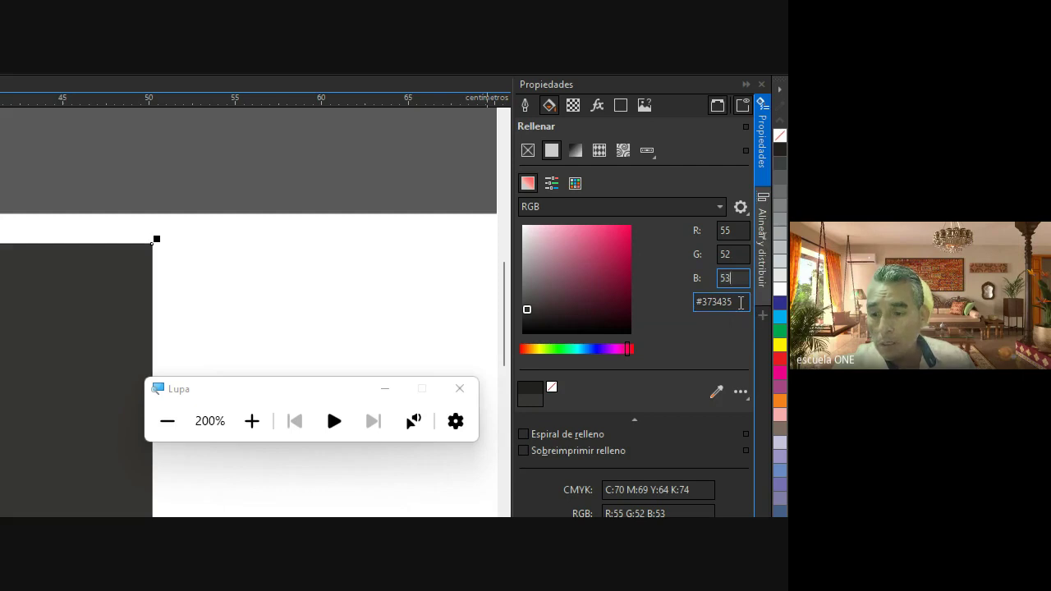
{"action": "left_click_drag", "start_coordinate": [741, 302], "coordinate": [696, 305]}
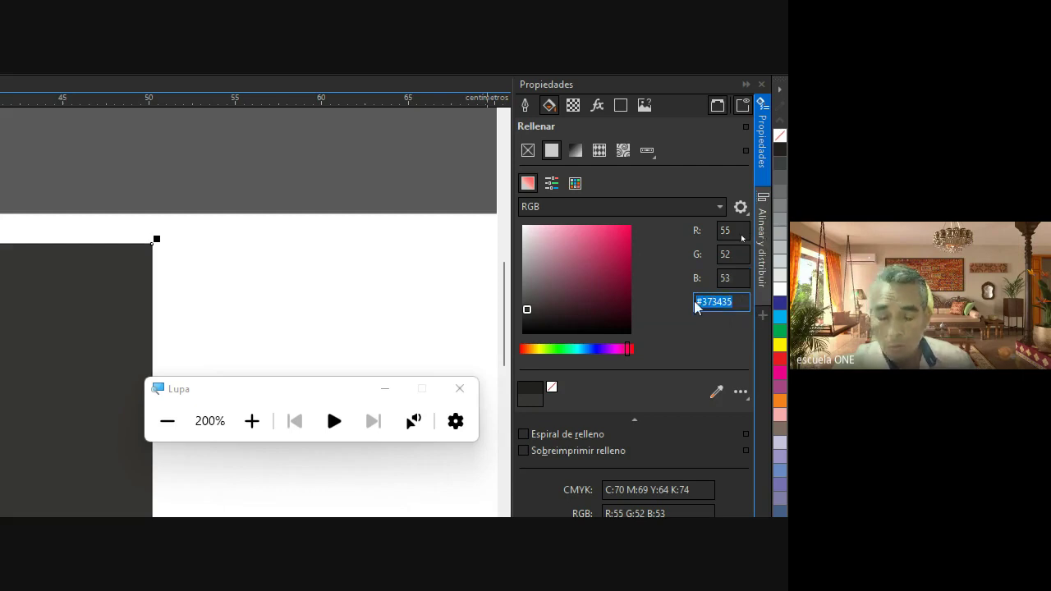
{"action": "type", "text": "#E86B19"}
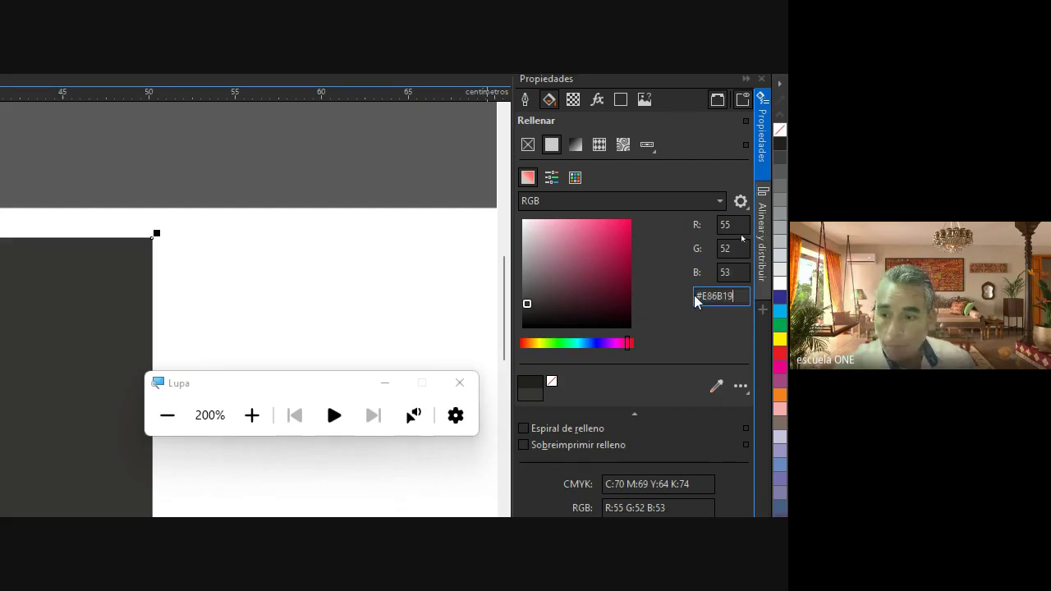
{"action": "key", "text": "Return"}
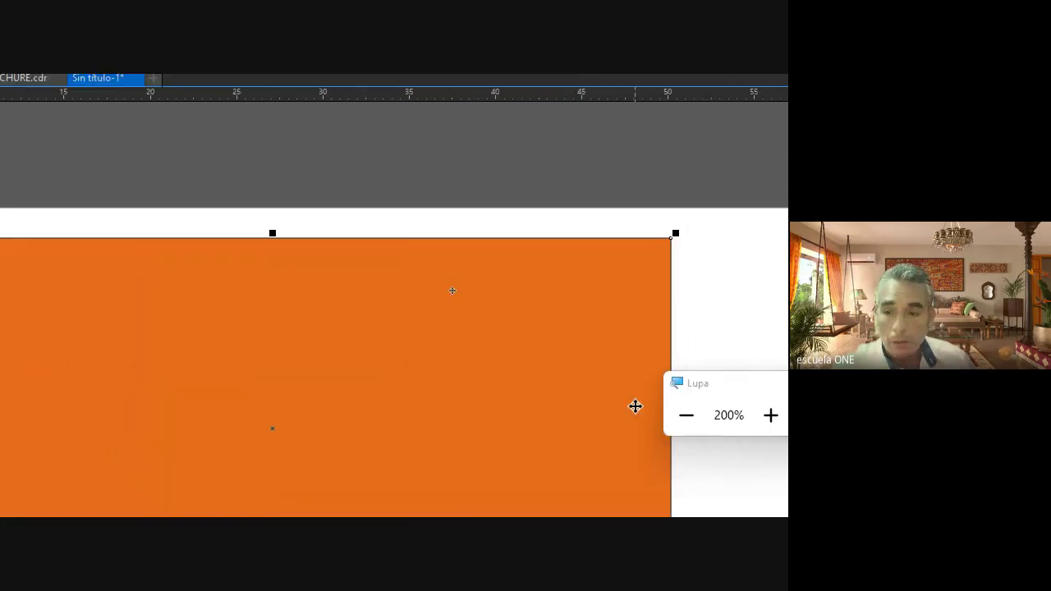
{"action": "left_click", "coordinate": [687, 416]}
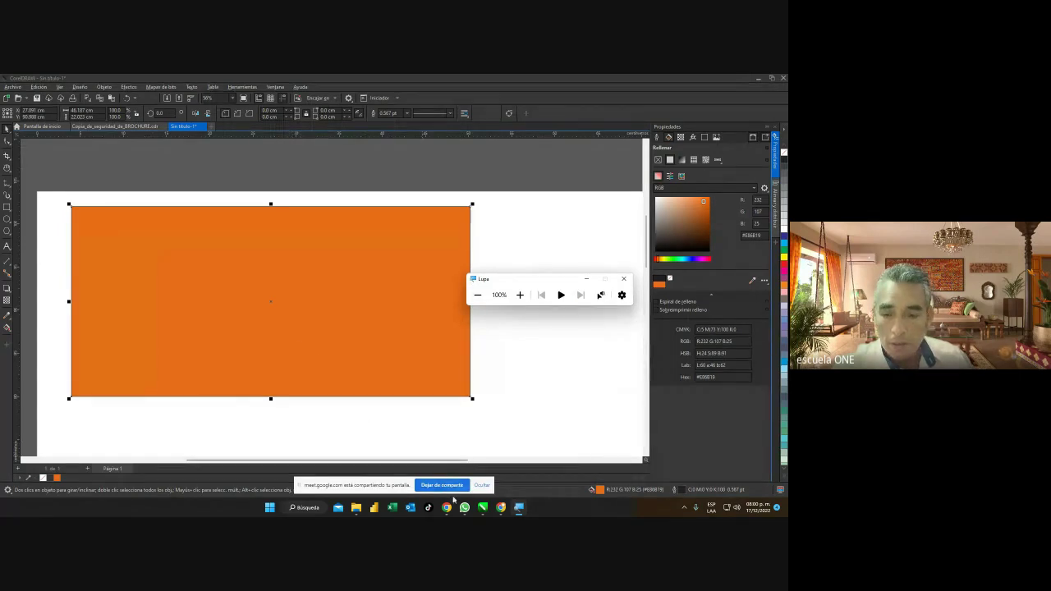
Check the orange's hexadecimal code in the Google Meet chat and return to the untitled CorelDRAW document.
{"action": "left_click", "coordinate": [501, 460]}
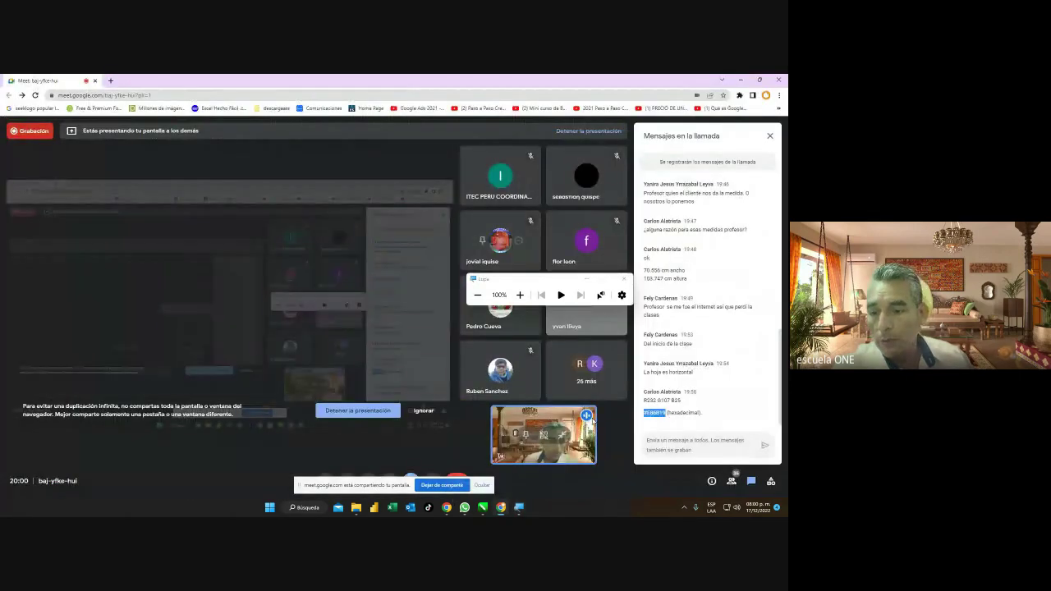
{"action": "left_click", "coordinate": [727, 413]}
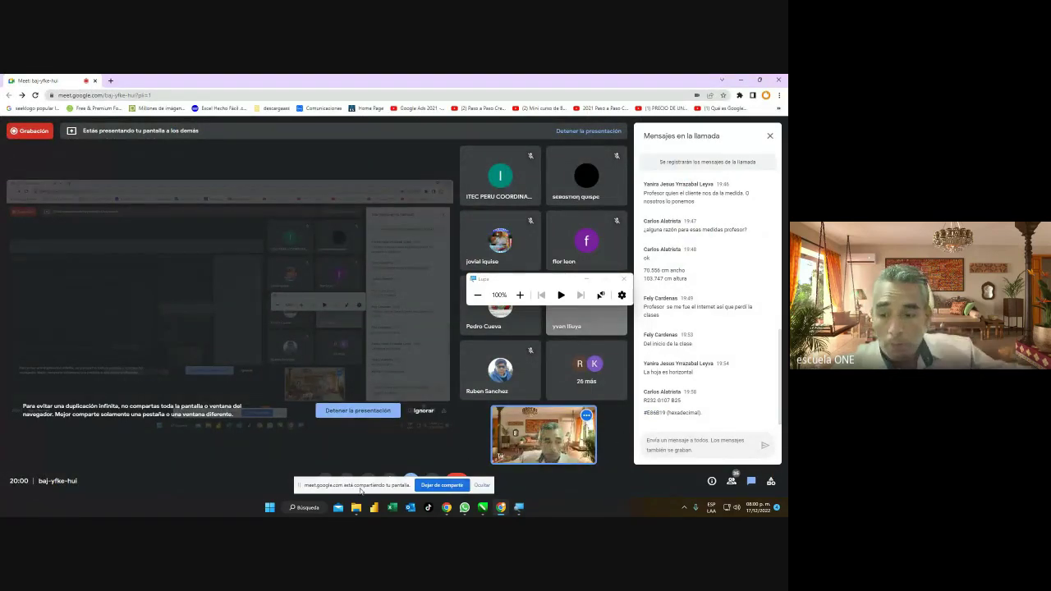
{"action": "mouse_move", "coordinate": [482, 506]}
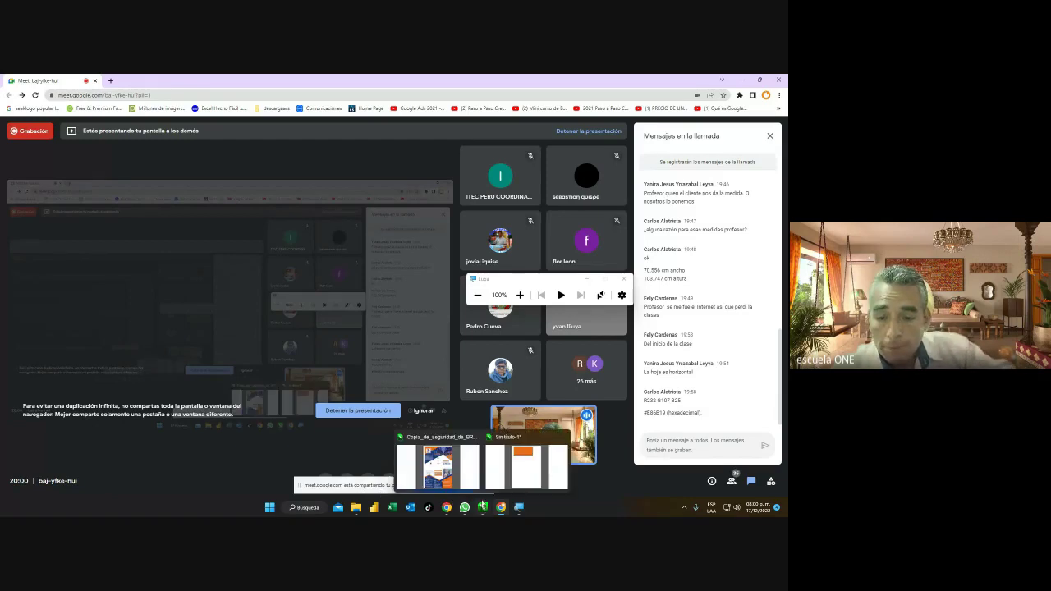
{"action": "left_click", "coordinate": [529, 461]}
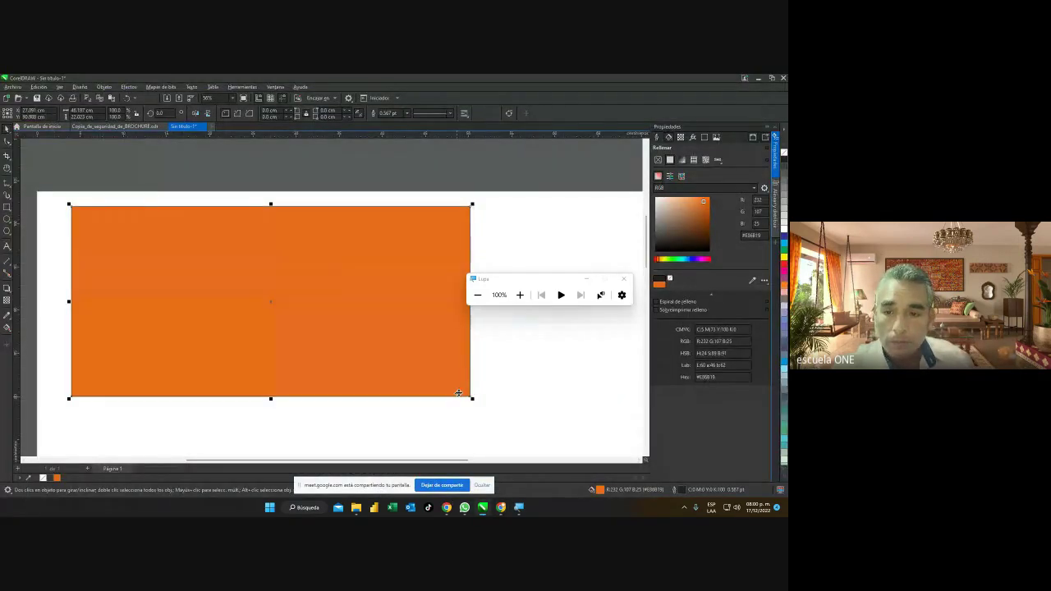
Undo the rectangle's colour and uniform fill, and shift the empty rectangle slightly down and to the left.
{"action": "key", "text": "ctrl+z"}
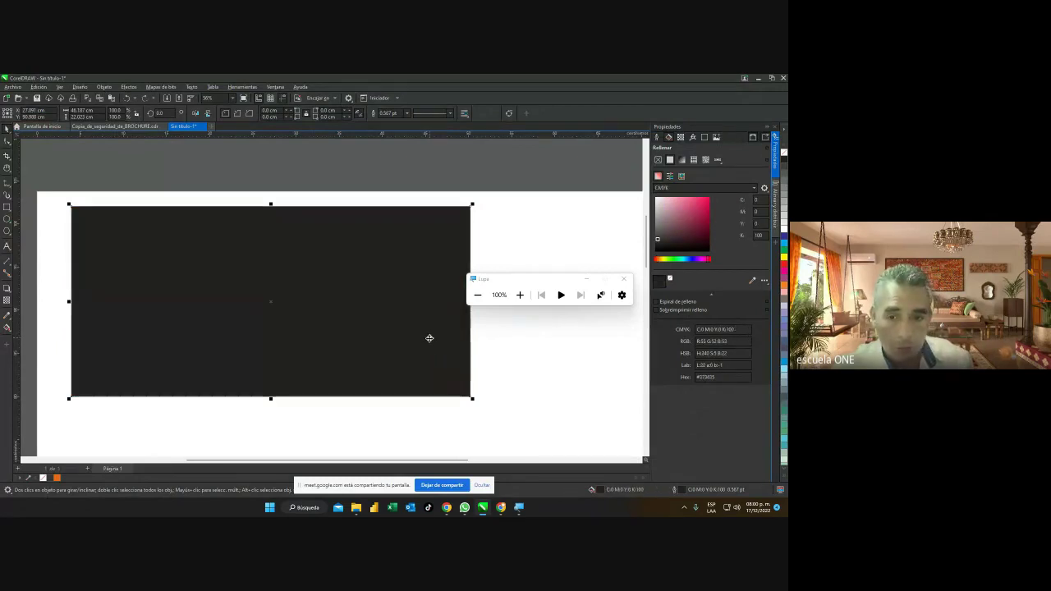
{"action": "key", "text": "ctrl+z"}
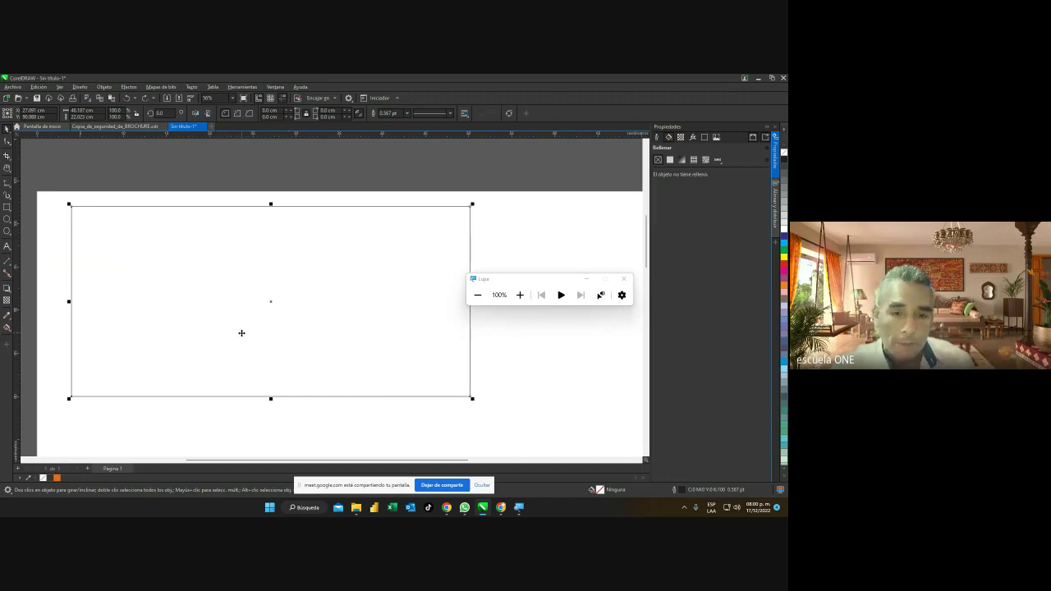
{"action": "mouse_move", "coordinate": [235, 291]}
{"action": "left_mouse_down"}
{"action": "mouse_move", "coordinate": [216, 305]}
{"action": "mouse_move", "coordinate": [229, 303]}
{"action": "left_mouse_up"}
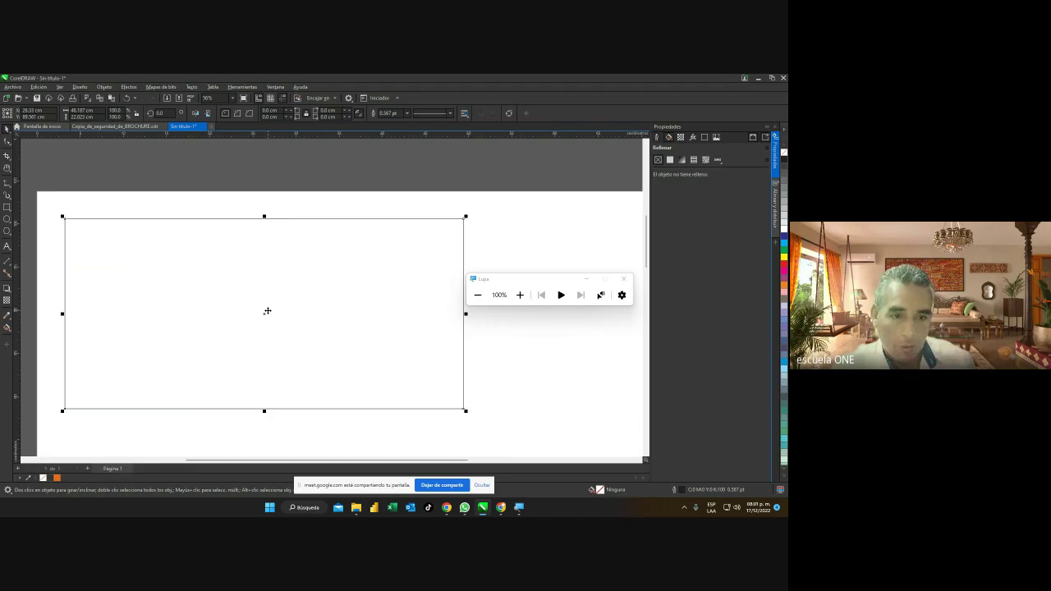
{"action": "left_click_drag", "start_coordinate": [267, 311], "coordinate": [269, 307]}
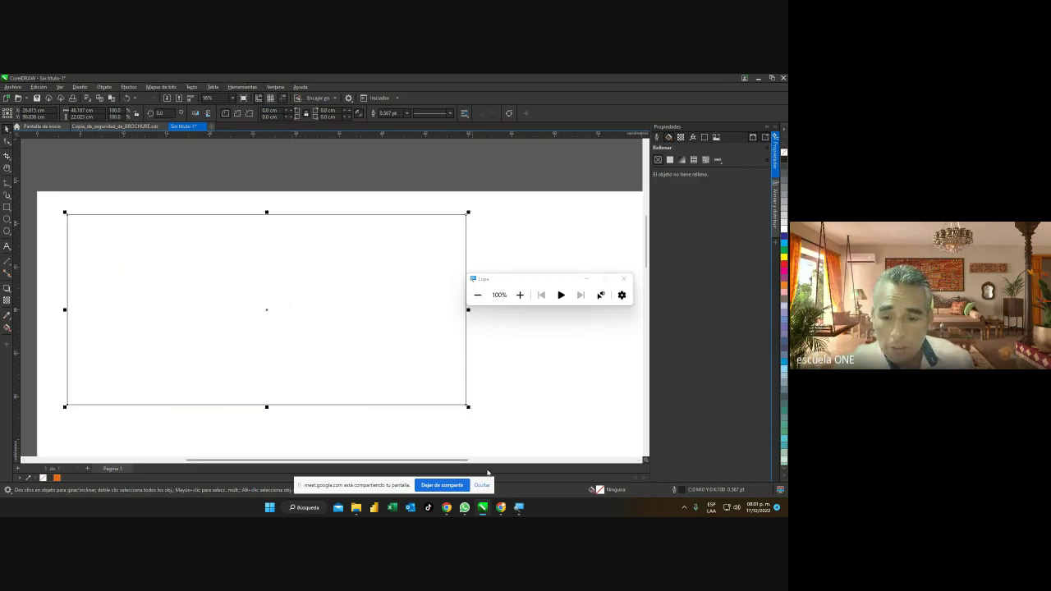
Copy the hexadecimal code #E86B19 from the Google Meet chat and return to the untitled CorelDRAW document.
{"action": "mouse_move", "coordinate": [483, 510]}
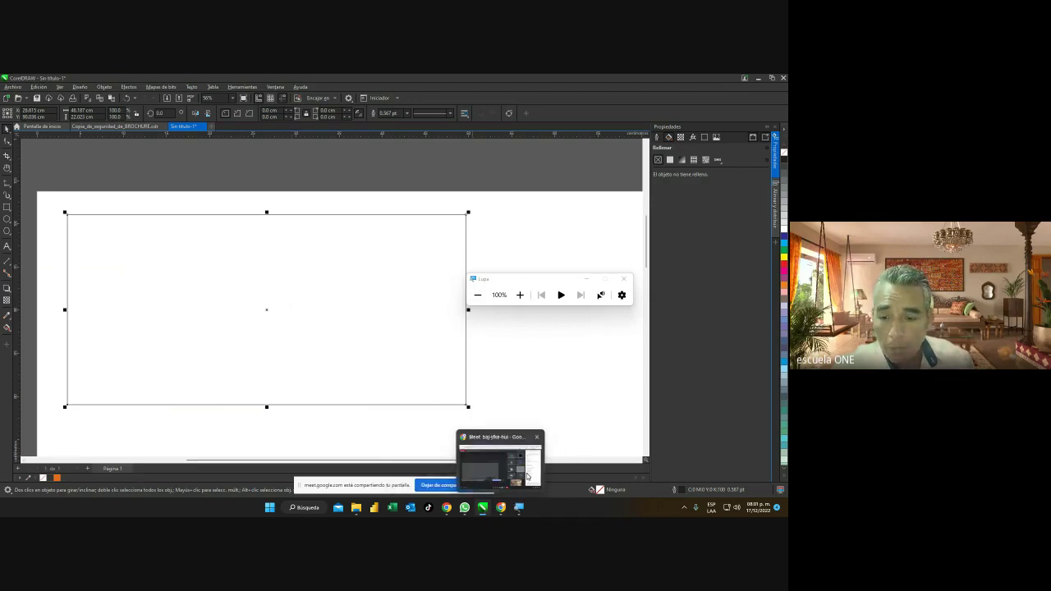
{"action": "left_click", "coordinate": [499, 461]}
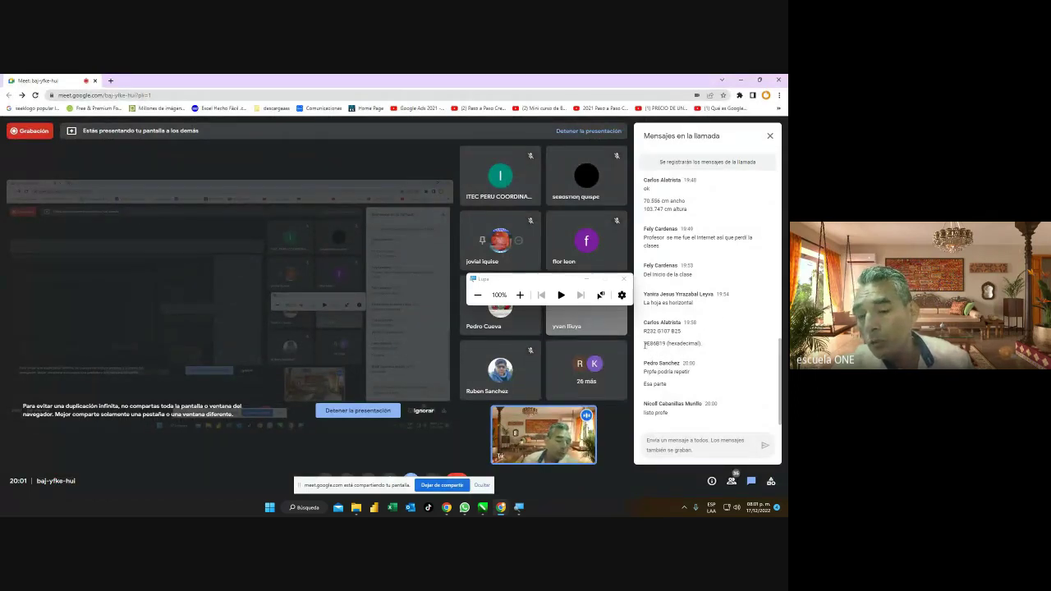
{"action": "left_click_drag", "start_coordinate": [644, 345], "coordinate": [665, 345]}
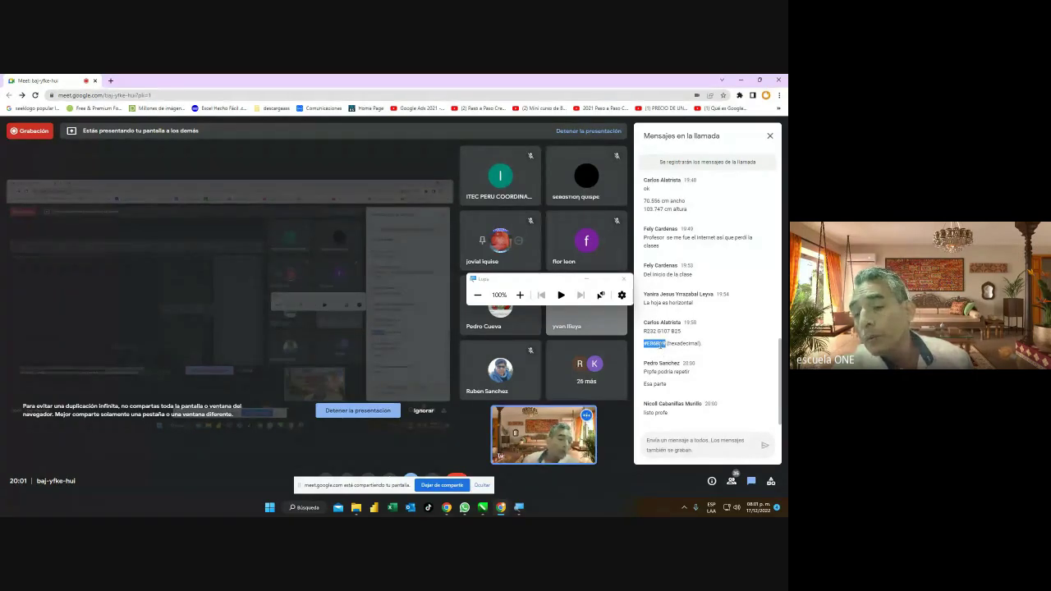
{"action": "right_click", "coordinate": [661, 345]}
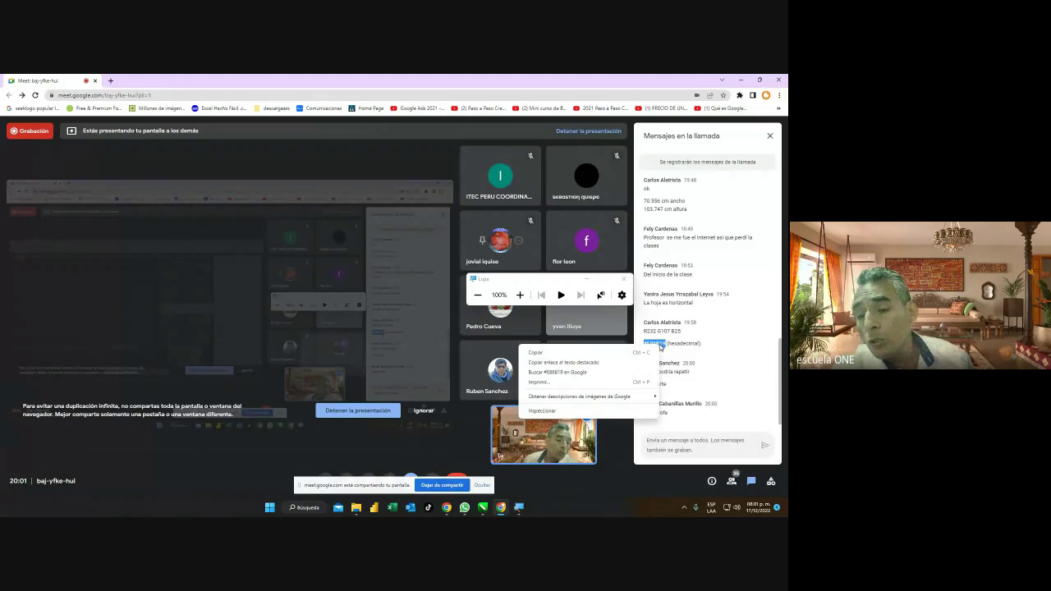
{"action": "left_click", "coordinate": [555, 359]}
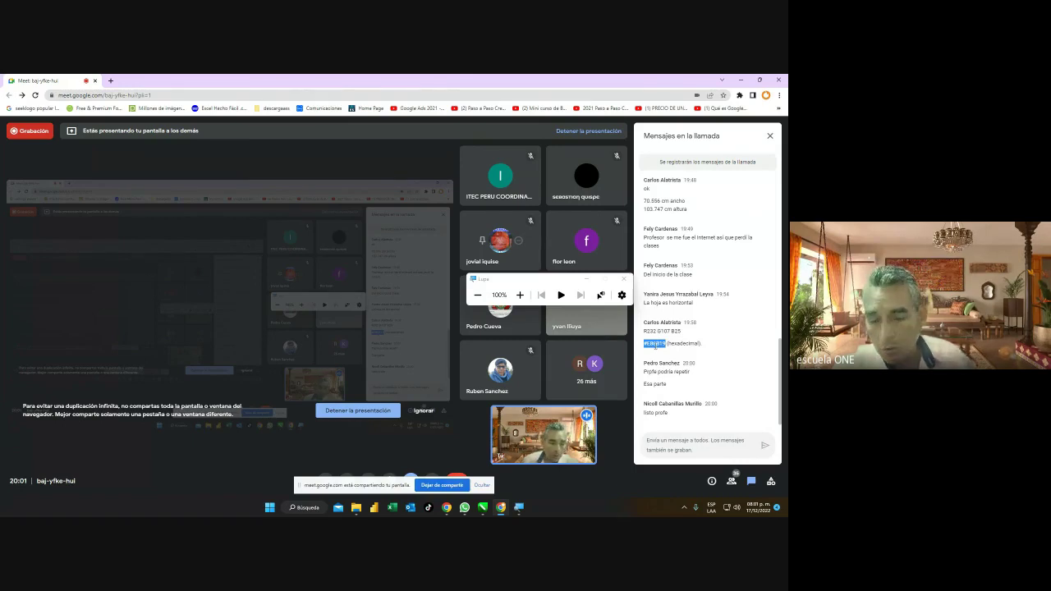
{"action": "mouse_move", "coordinate": [482, 507]}
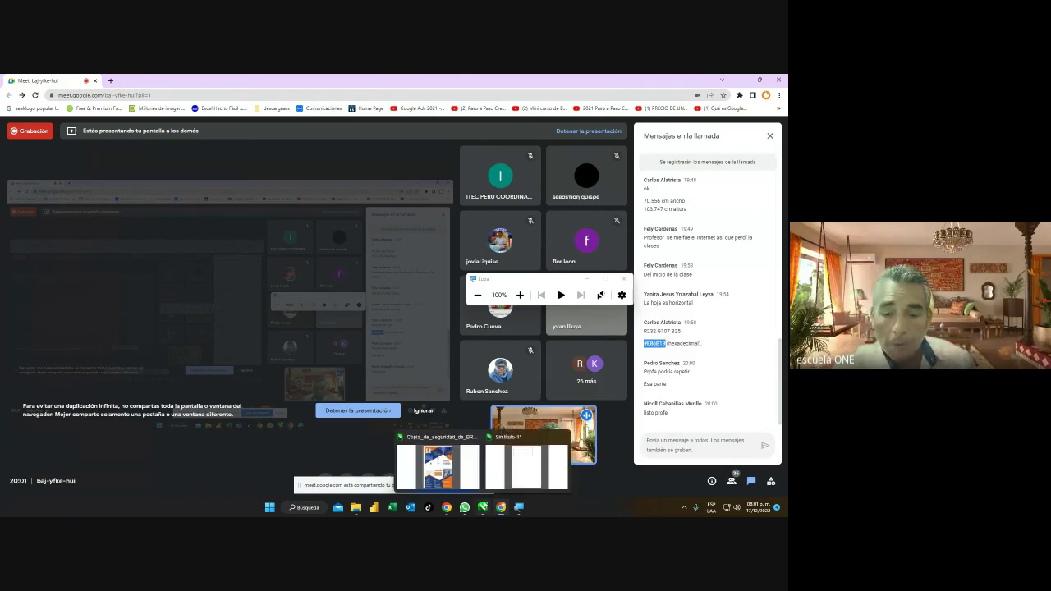
{"action": "left_click", "coordinate": [501, 464]}
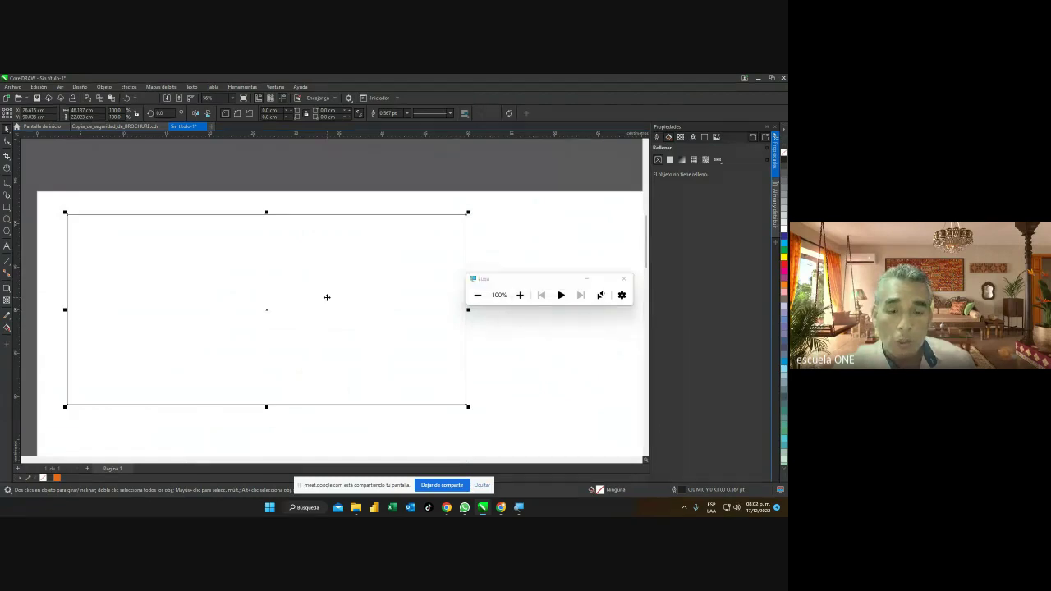
Magnify the screen to 200% and locate the Properties docker among CorelDRAW's dockable windows.
{"action": "left_click", "coordinate": [517, 298]}
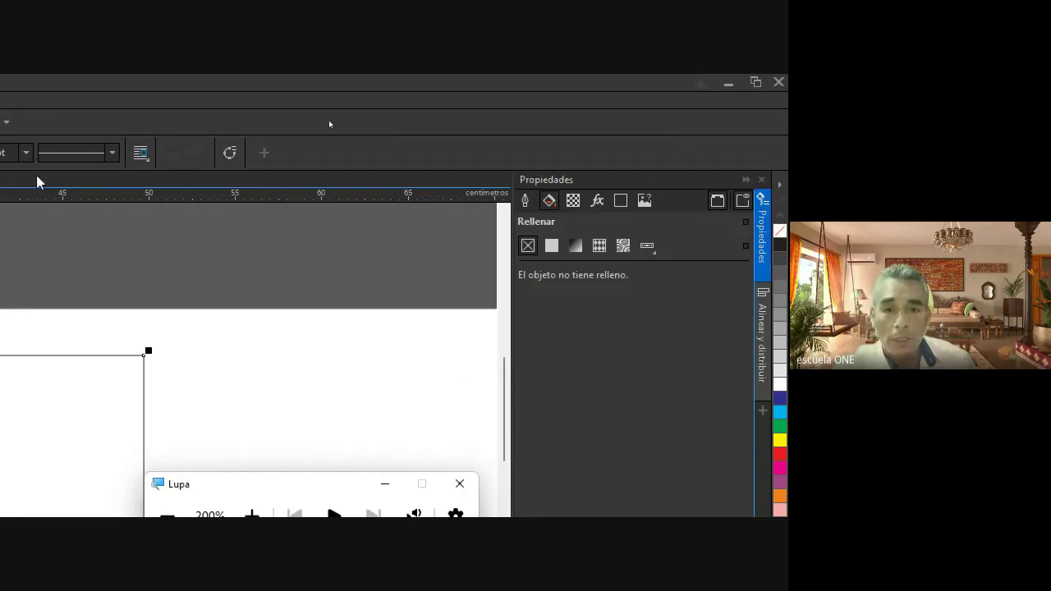
{"action": "key", "text": "alt+Return"}
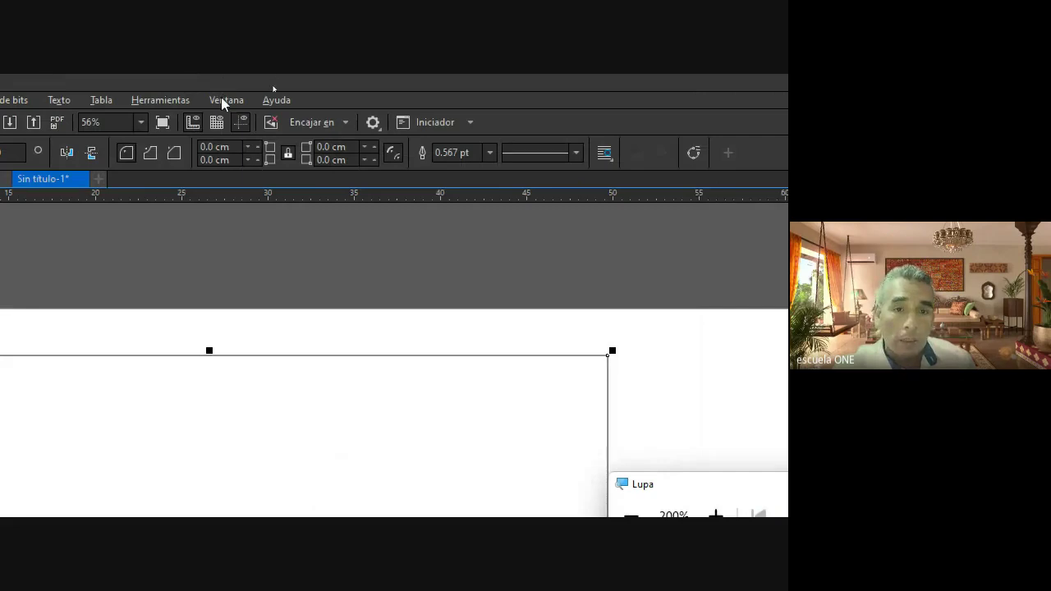
{"action": "left_click", "coordinate": [222, 100]}
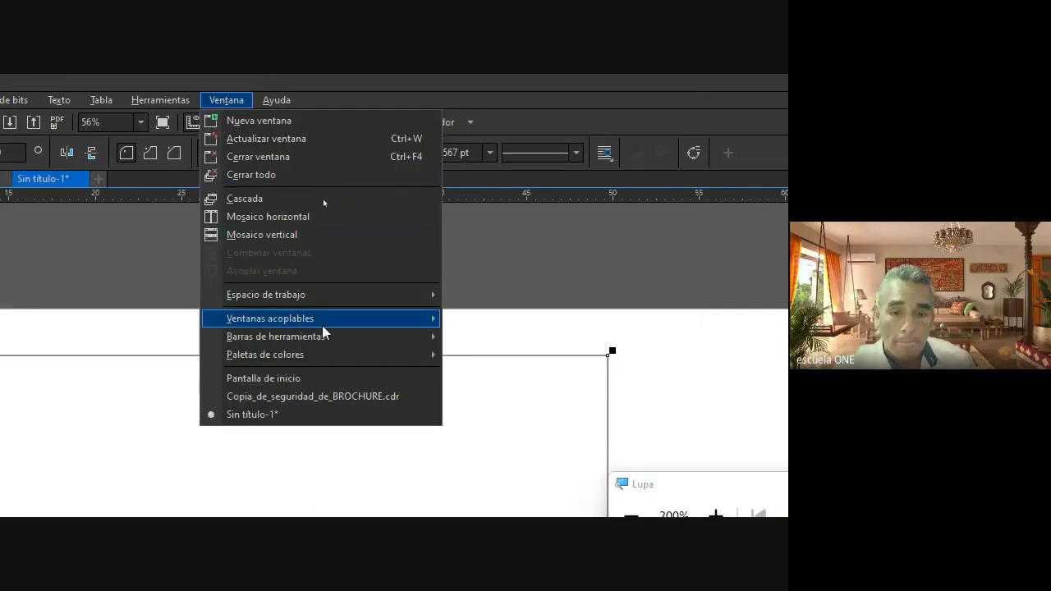
{"action": "mouse_move", "coordinate": [322, 326]}
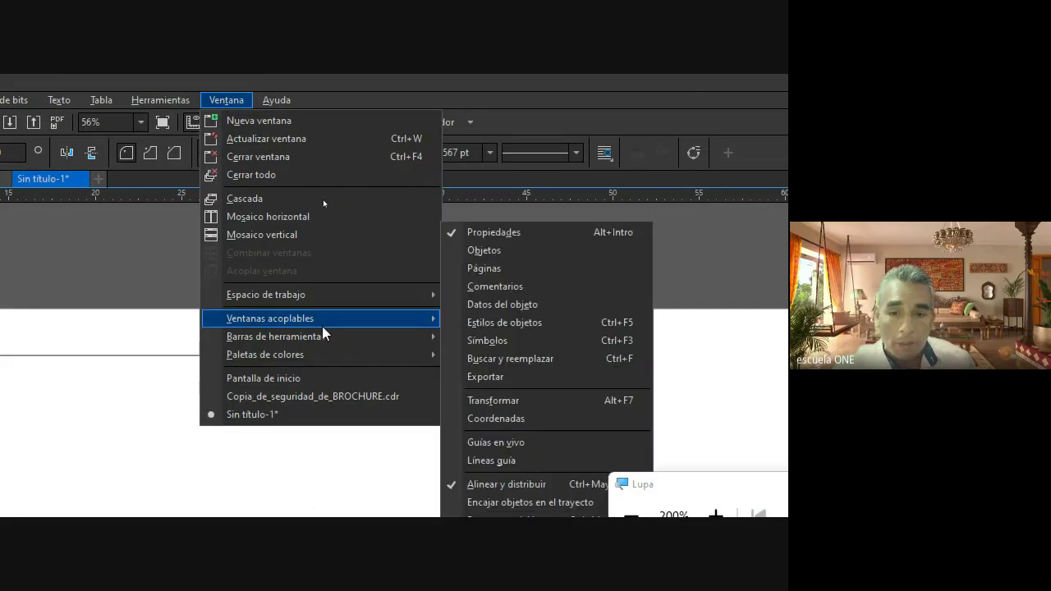
{"action": "left_click", "coordinate": [460, 233]}
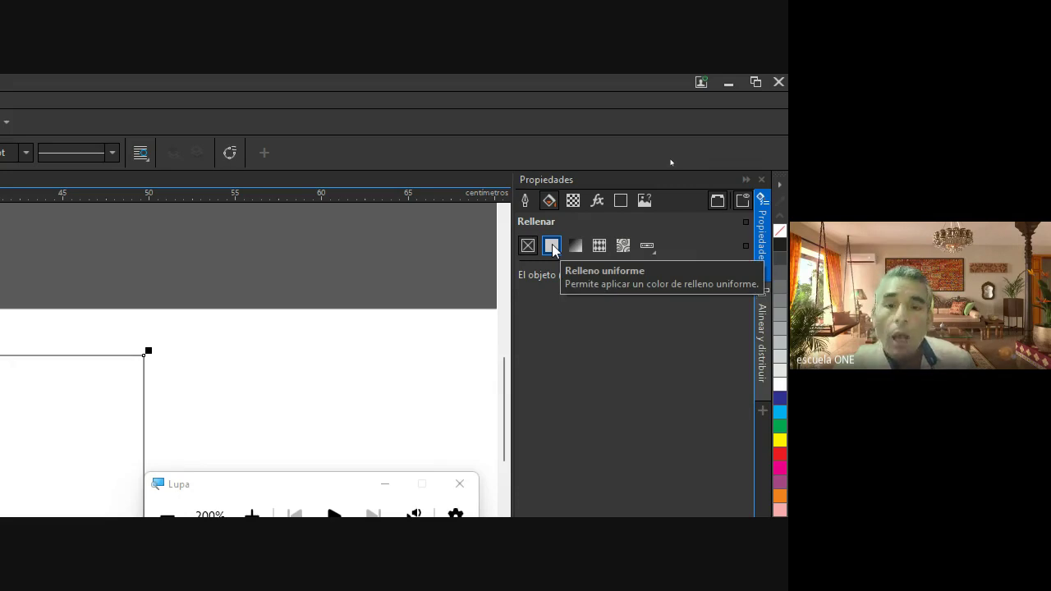
Apply a uniform fill to the rectangle and set its colour model to RGB.
{"action": "left_click", "coordinate": [552, 247]}
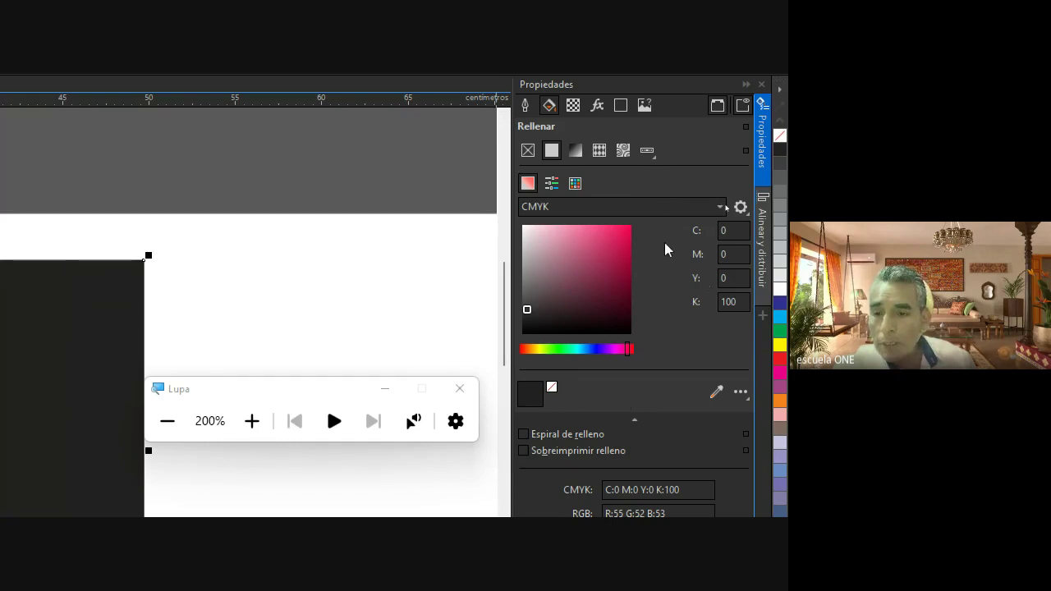
{"action": "left_click", "coordinate": [596, 211]}
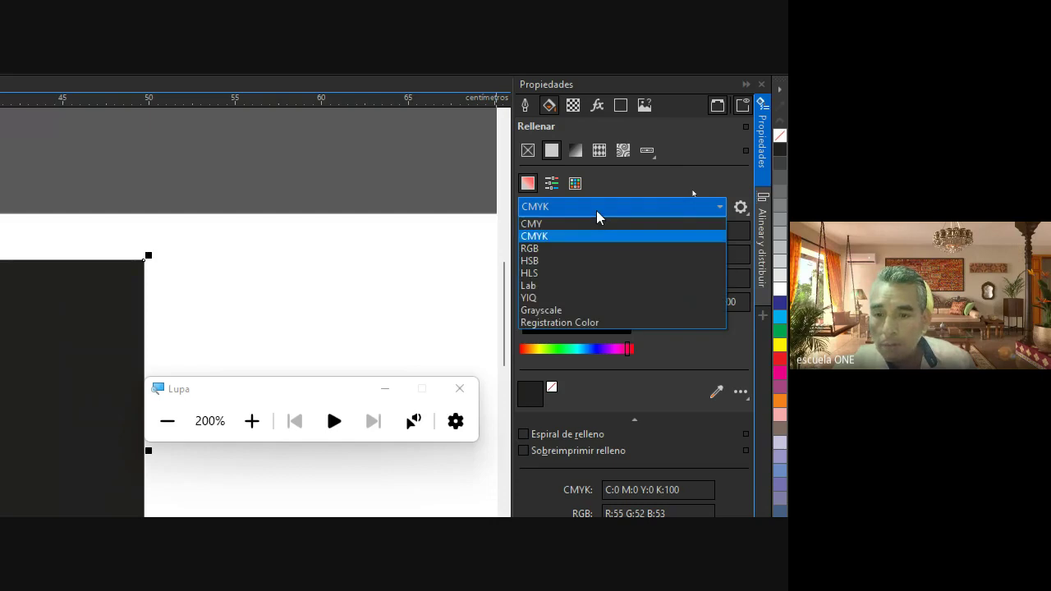
{"action": "left_click", "coordinate": [555, 248]}
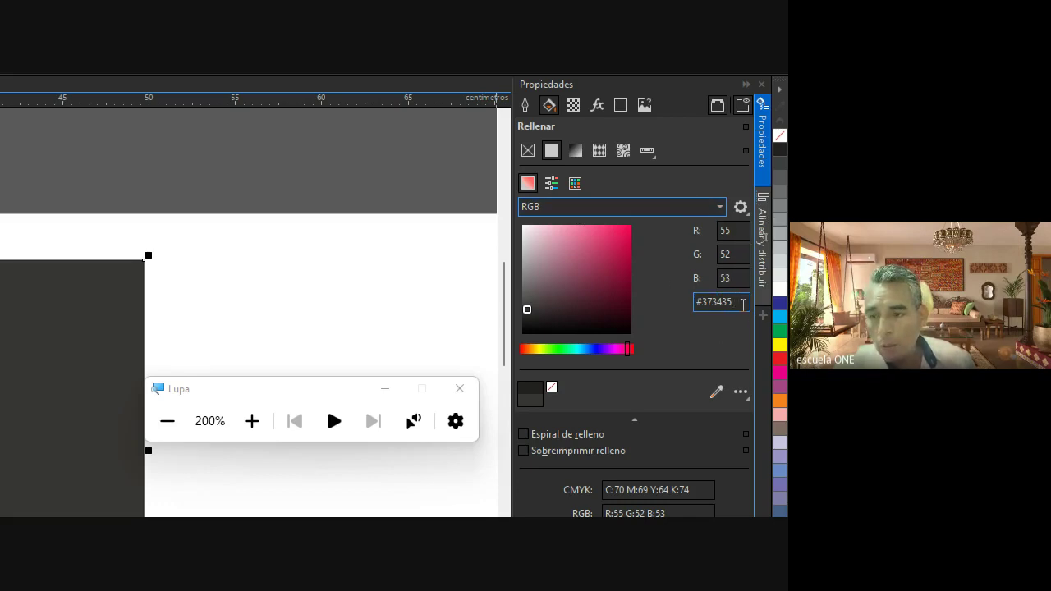
Switch the fill's colour model to CMYK and back to RGB to compare their value fields.
{"action": "left_click", "coordinate": [608, 206]}
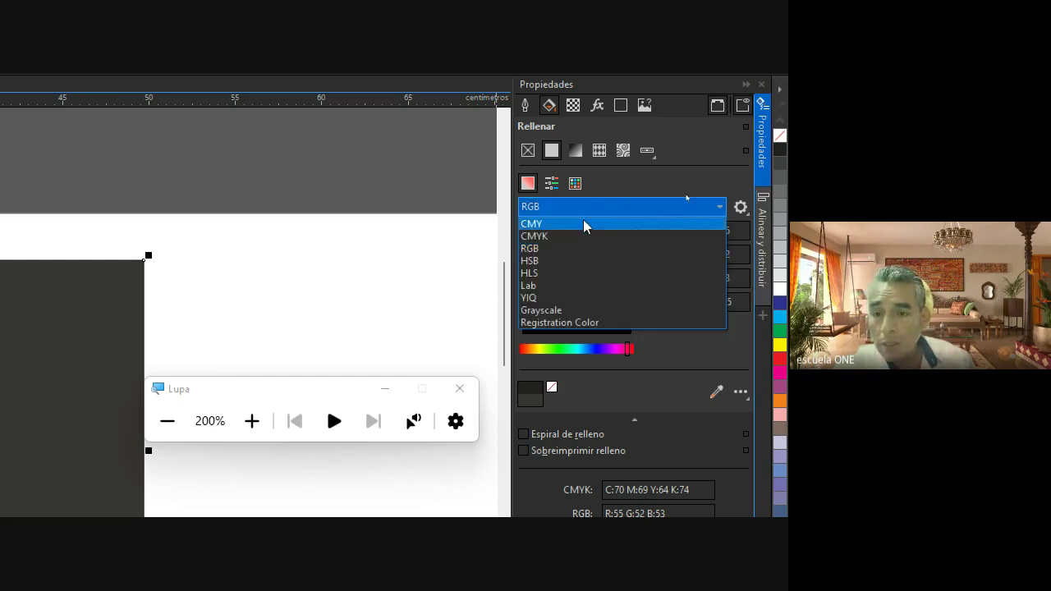
{"action": "left_click", "coordinate": [580, 235]}
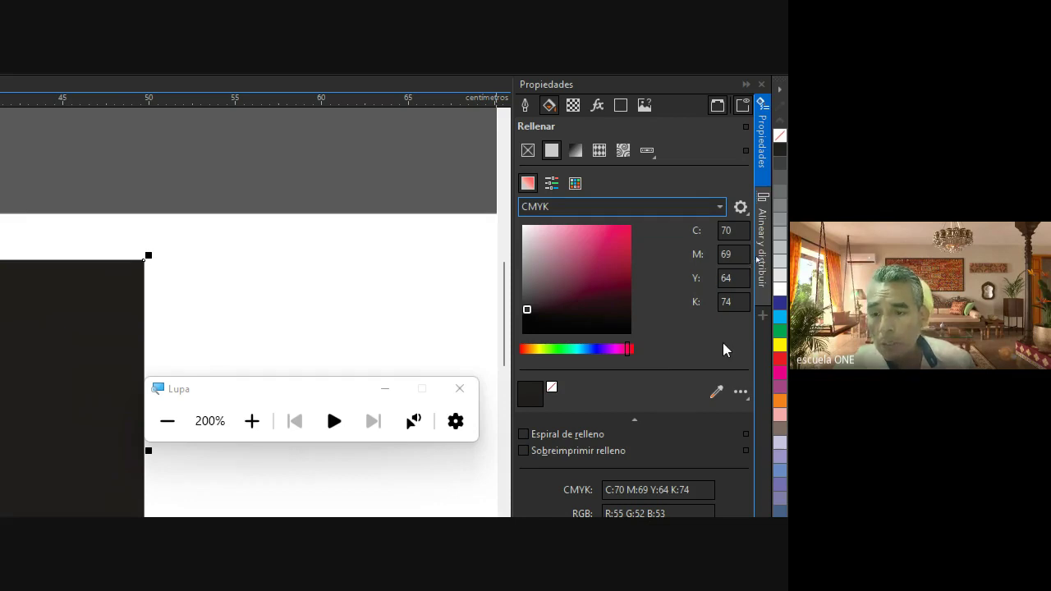
{"action": "left_click", "coordinate": [577, 207]}
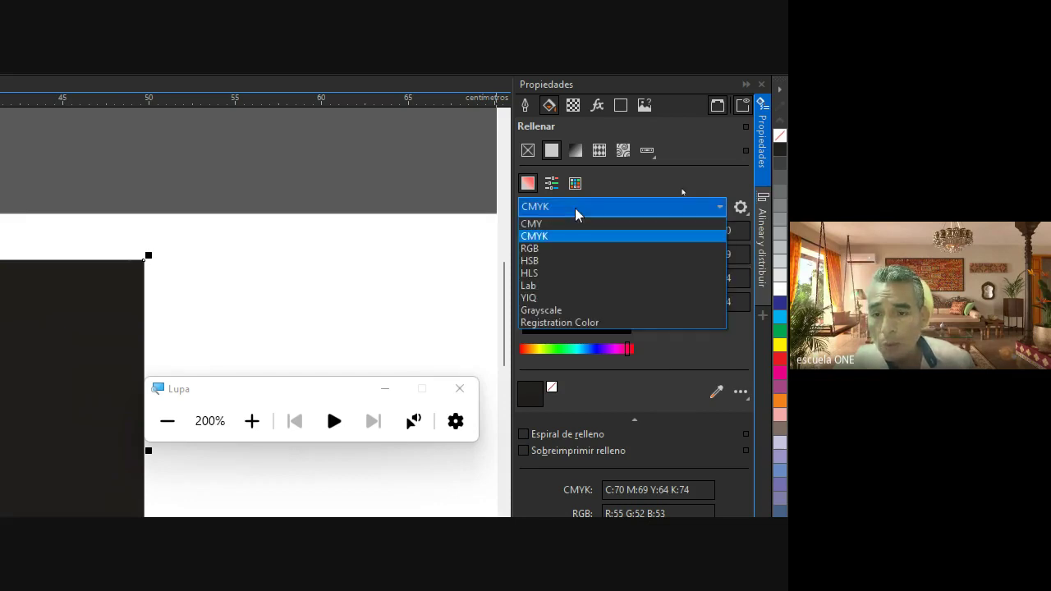
{"action": "left_click", "coordinate": [563, 248]}
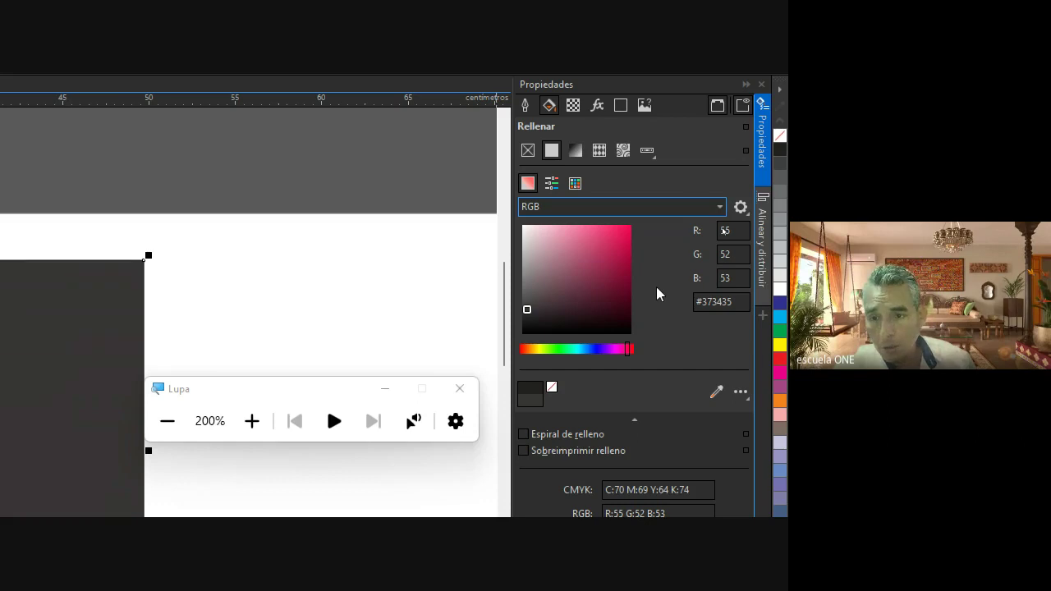
Set the rectangle's fill to the hexadecimal colour #E86B19 and restore the Magnifier to 100%.
{"action": "left_click", "coordinate": [745, 302]}
{"action": "left_click_drag", "start_coordinate": [745, 302], "coordinate": [697, 303]}
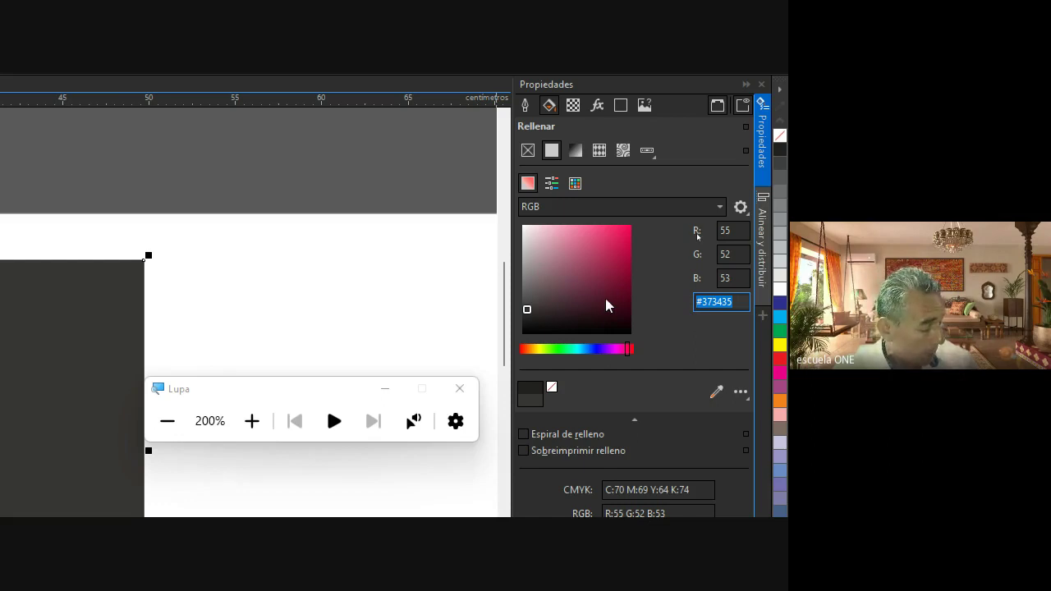
{"action": "type", "text": "#E86B19"}
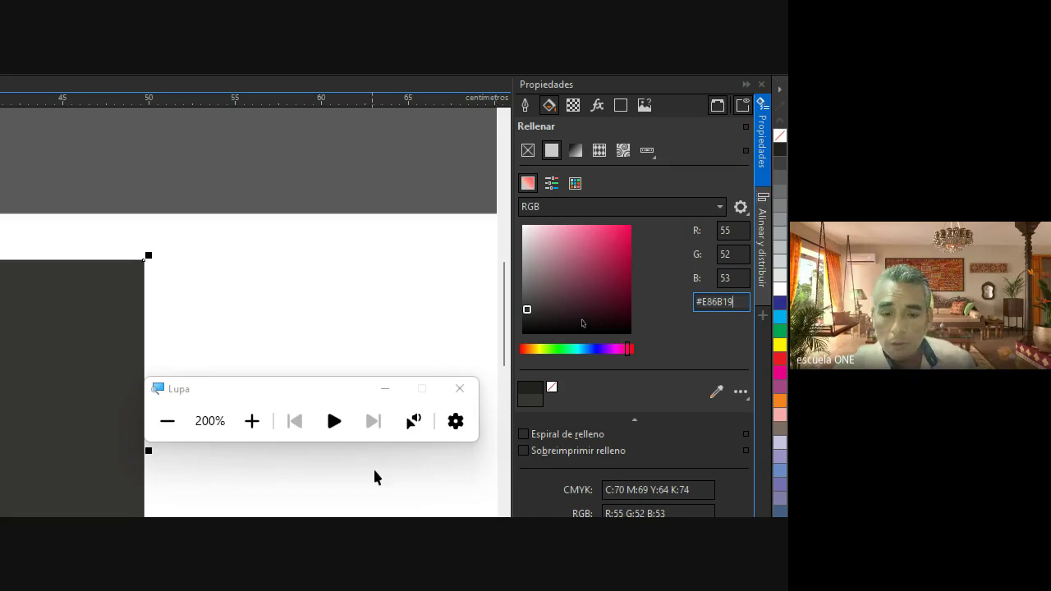
{"action": "key", "text": "Return"}
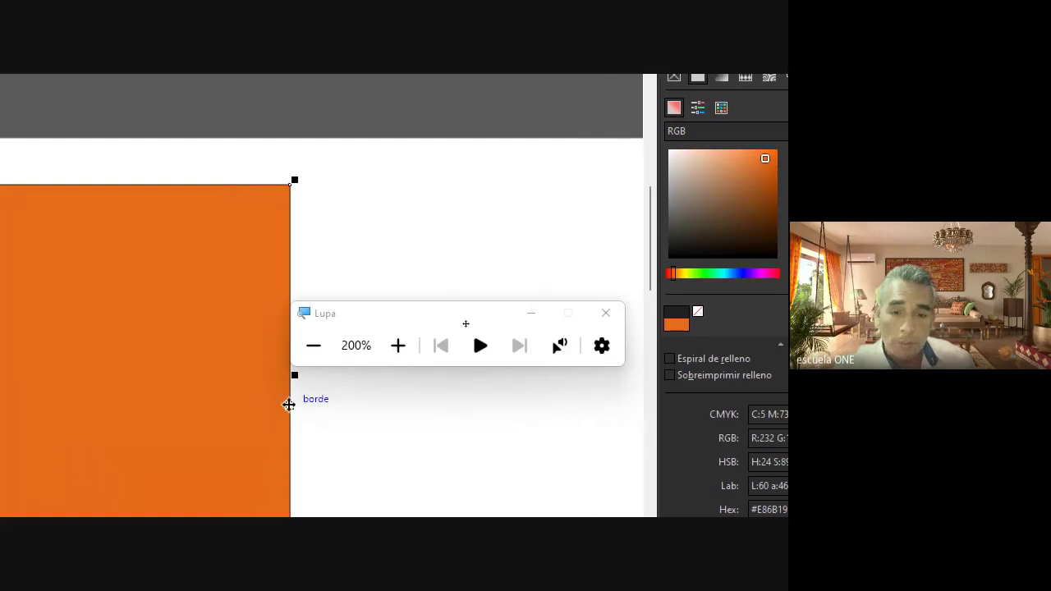
{"action": "left_click", "coordinate": [261, 346]}
{"action": "left_click", "coordinate": [478, 297]}
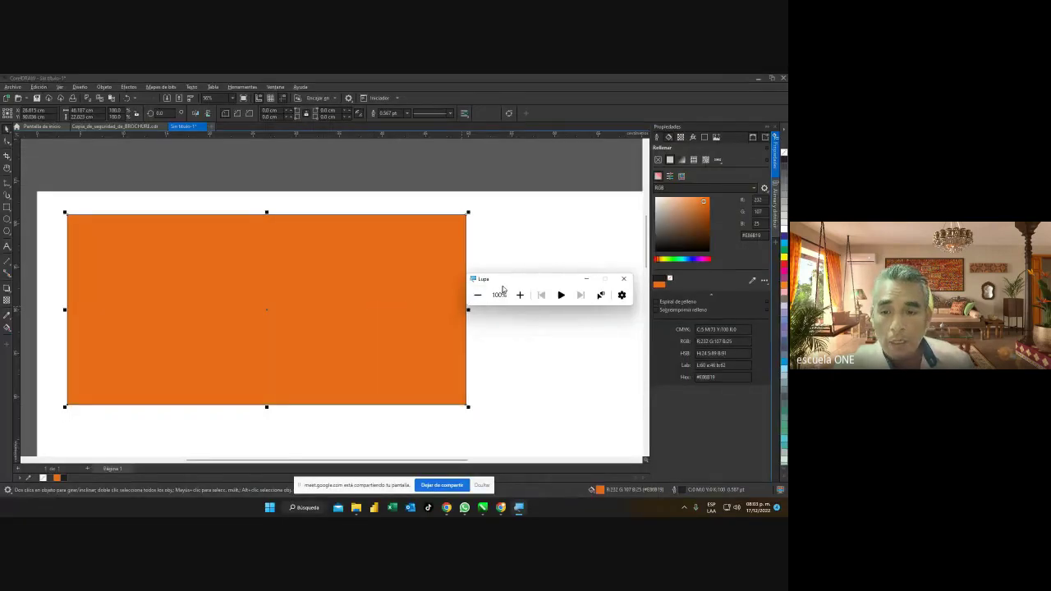
{"action": "left_click_drag", "start_coordinate": [508, 284], "coordinate": [537, 329]}
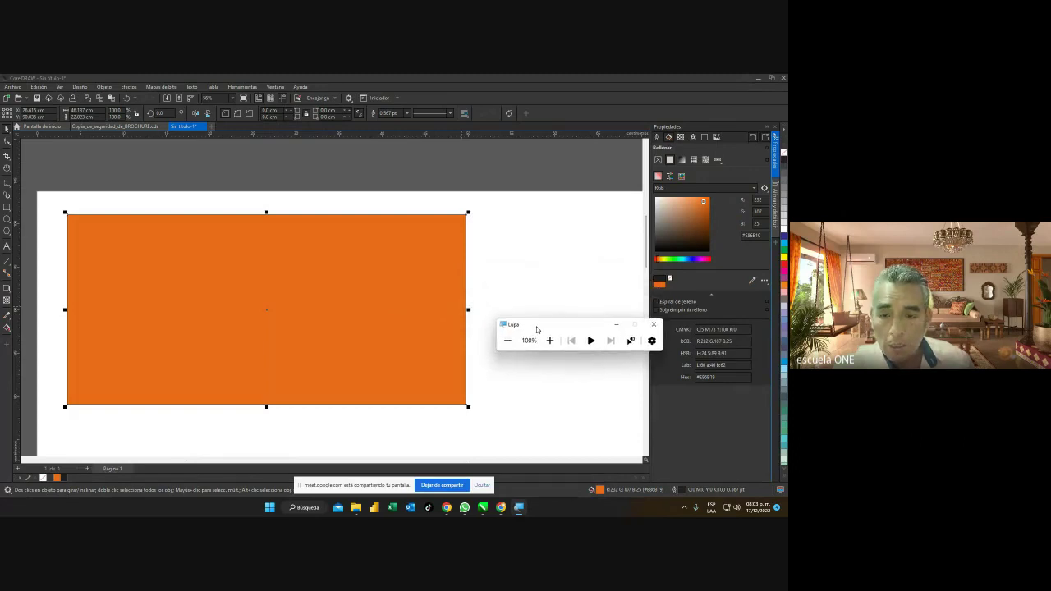
{"action": "left_click", "coordinate": [488, 335]}
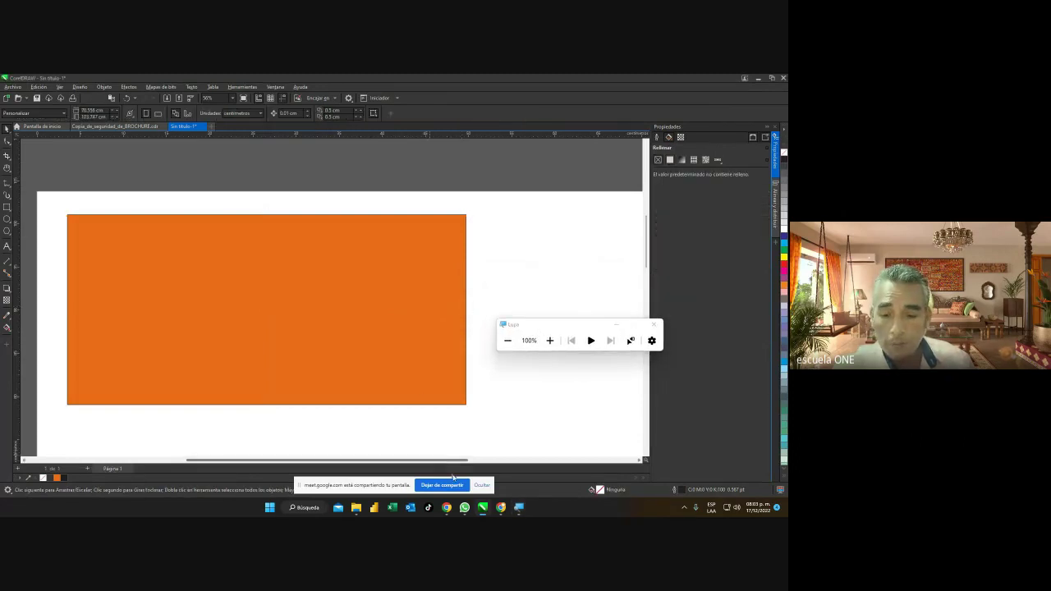
Open the Google Meet window and check the participants' replies in the call chat.
{"action": "mouse_move", "coordinate": [502, 509]}
{"action": "left_click", "coordinate": [509, 465]}
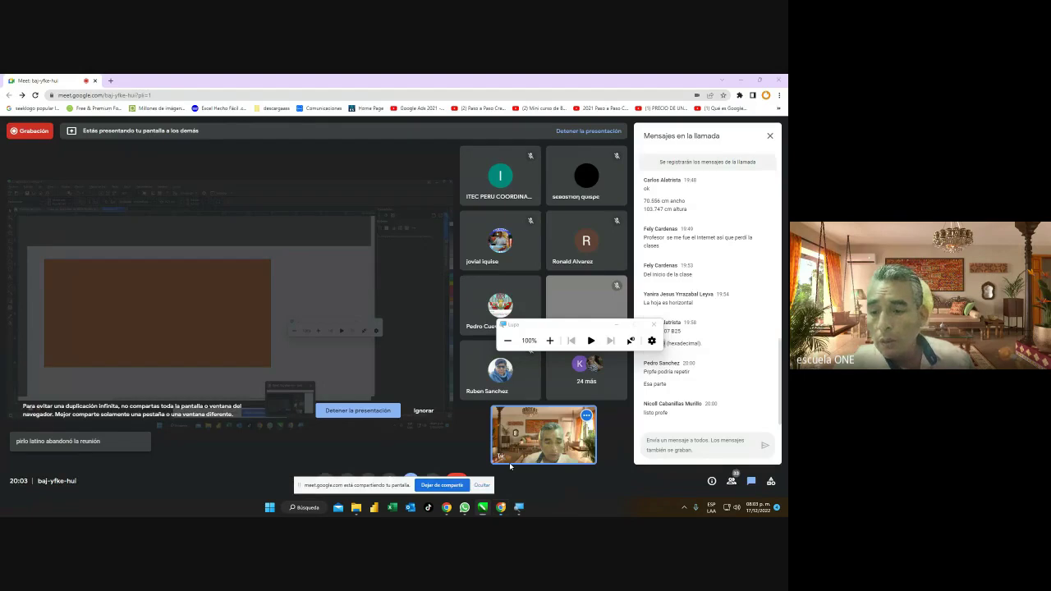
{"action": "left_click_drag", "start_coordinate": [559, 325], "coordinate": [517, 291]}
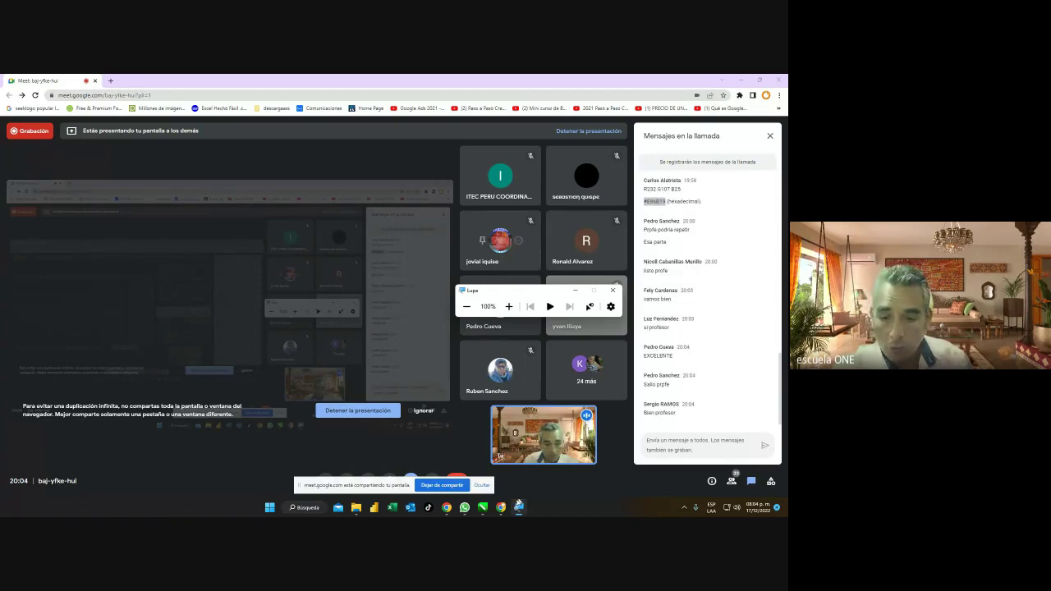
View the orange shape in the backup brochure document in CorelDRAW and return to the untitled document.
{"action": "mouse_move", "coordinate": [483, 507]}
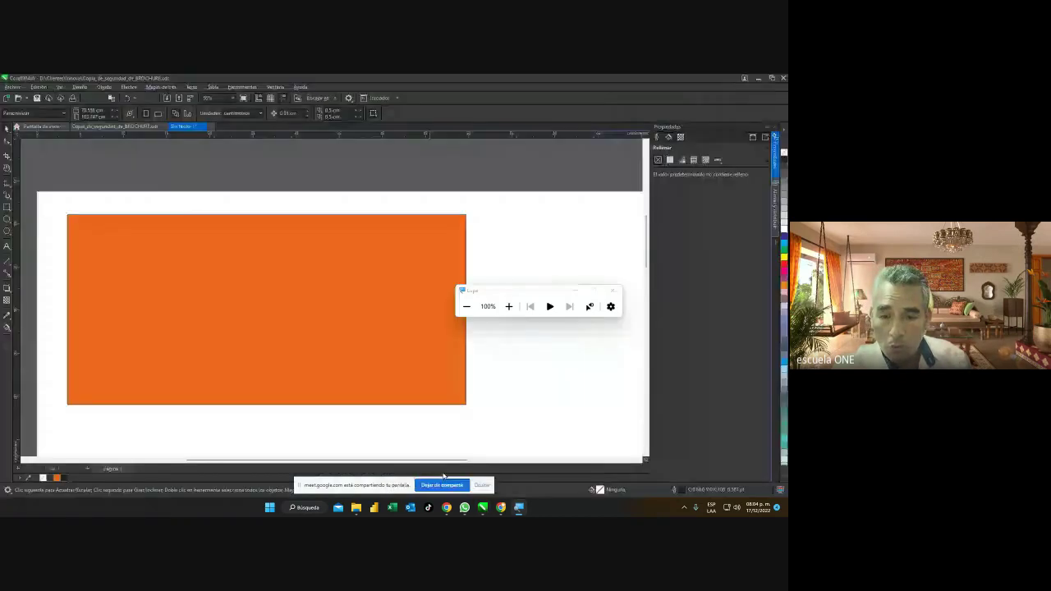
{"action": "left_click", "coordinate": [443, 473]}
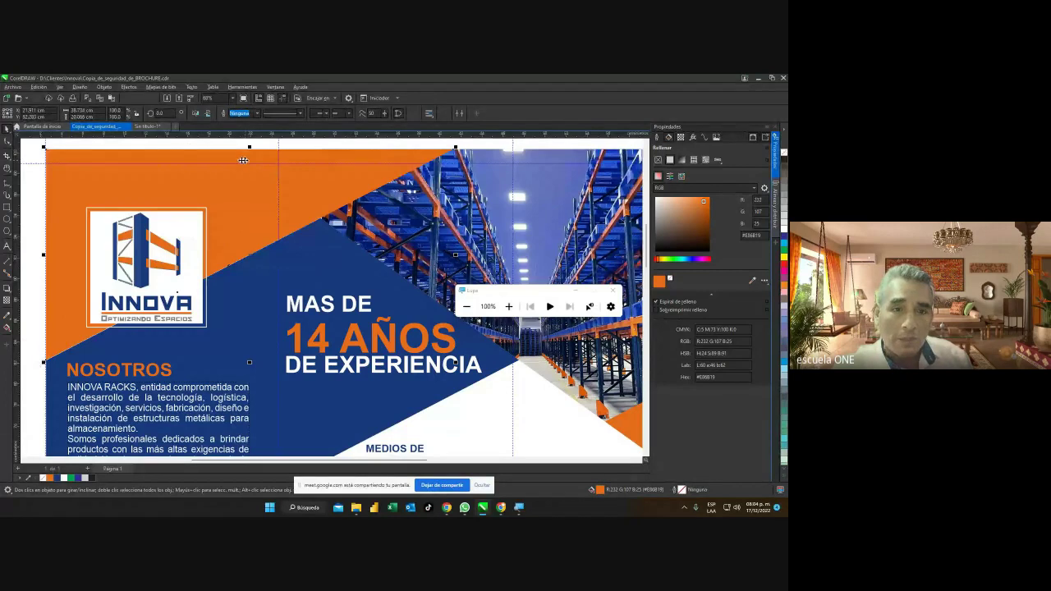
{"action": "left_click", "coordinate": [149, 128]}
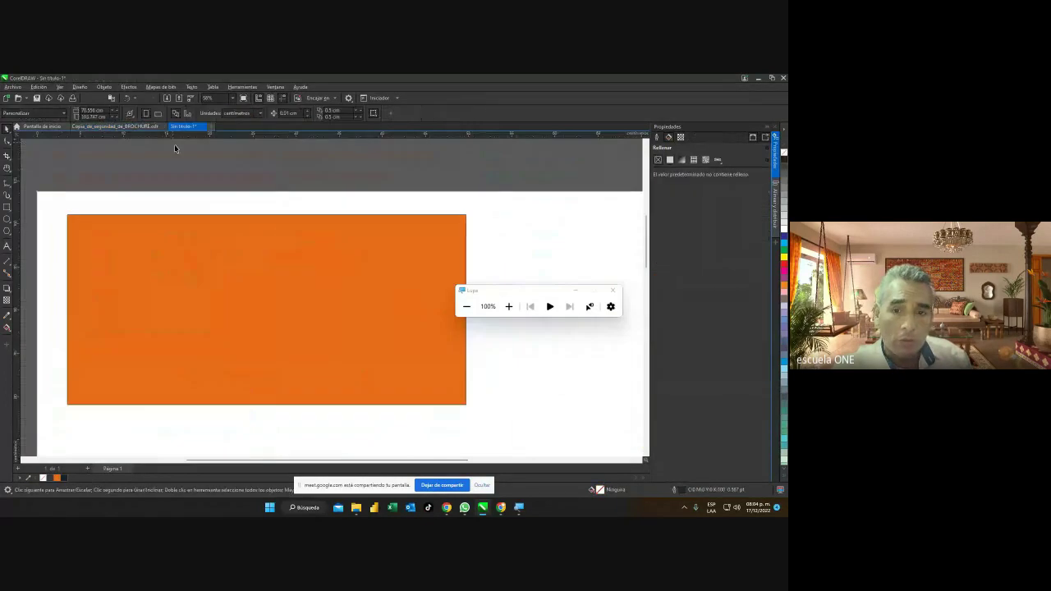
Move the orange rectangle slightly up and to the left, to about X 25.7 cm, Y 91.0 cm.
{"action": "left_click", "coordinate": [288, 241]}
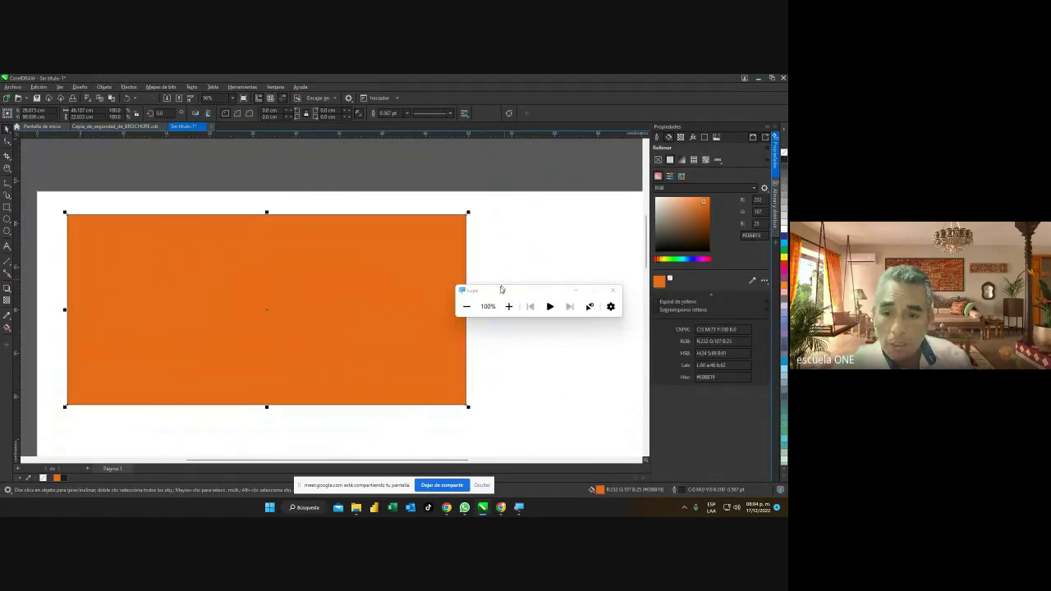
{"action": "left_click_drag", "start_coordinate": [501, 289], "coordinate": [572, 283]}
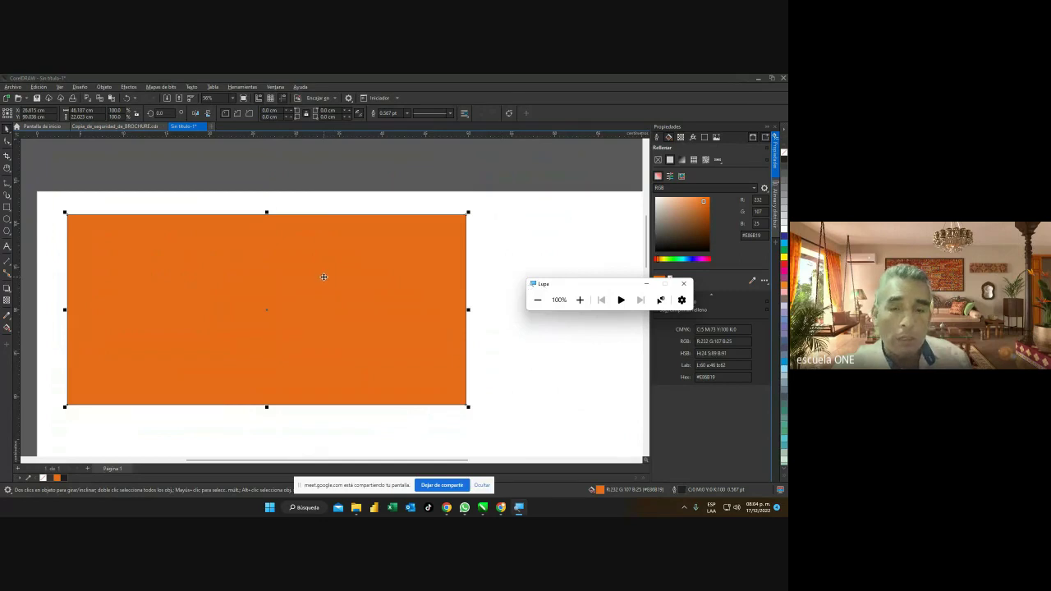
{"action": "left_click_drag", "start_coordinate": [324, 275], "coordinate": [315, 267]}
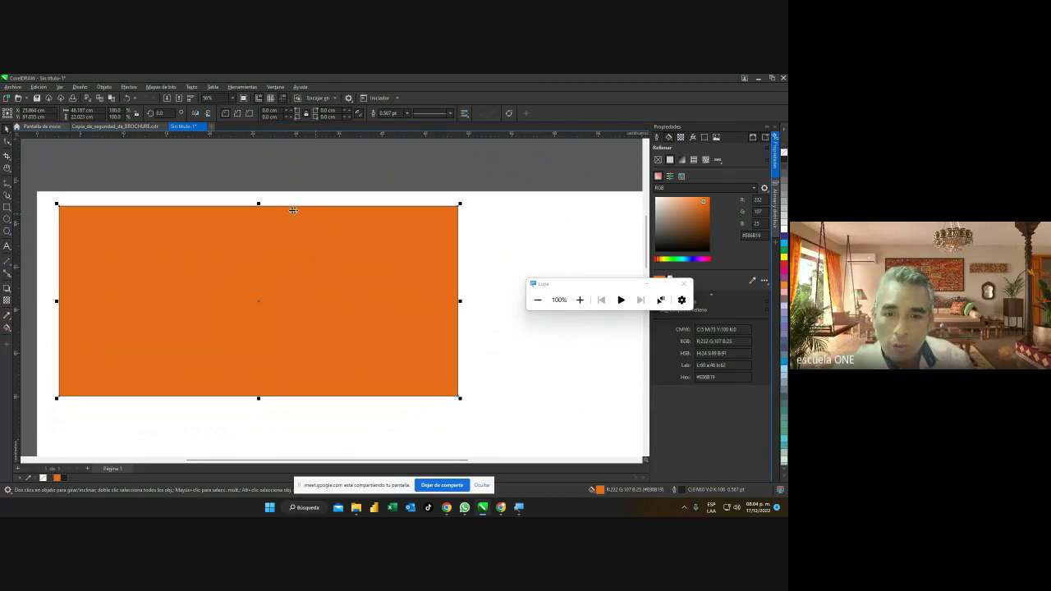
{"action": "left_click_drag", "start_coordinate": [559, 281], "coordinate": [513, 288]}
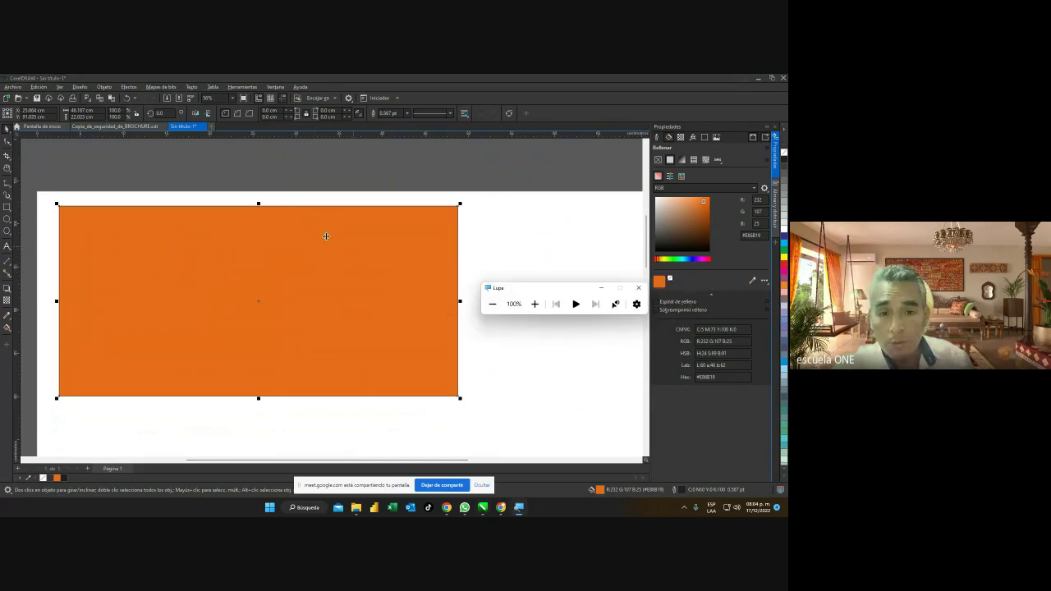
{"action": "scroll", "coordinate": [361, 217], "scroll_direction": "up", "scroll_amount": 3}
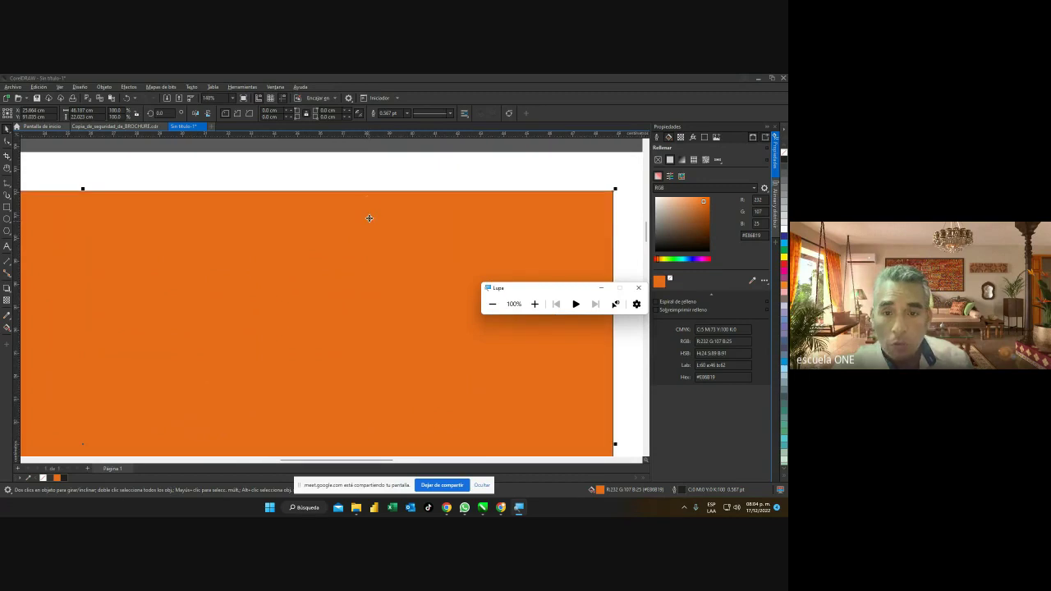
Remove the orange rectangle's outline and move it slightly up and left, to about X 24.7 cm, Y 91.5 cm.
{"action": "scroll", "coordinate": [373, 266], "scroll_direction": "down", "scroll_amount": 2}
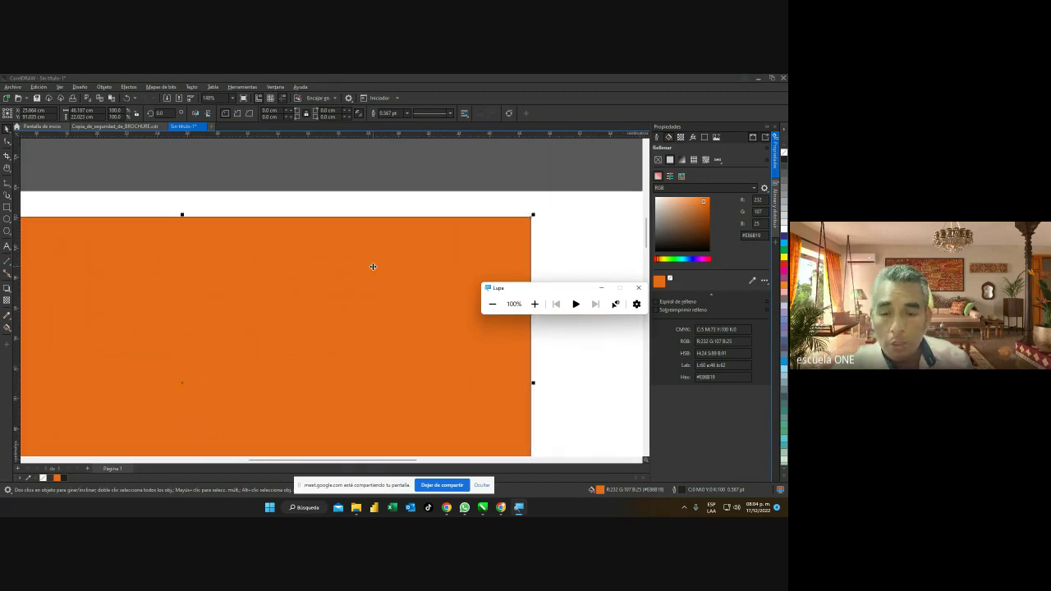
{"action": "scroll", "coordinate": [372, 266], "scroll_direction": "down", "scroll_amount": 2}
{"action": "scroll", "coordinate": [363, 285], "scroll_direction": "up", "scroll_amount": 2}
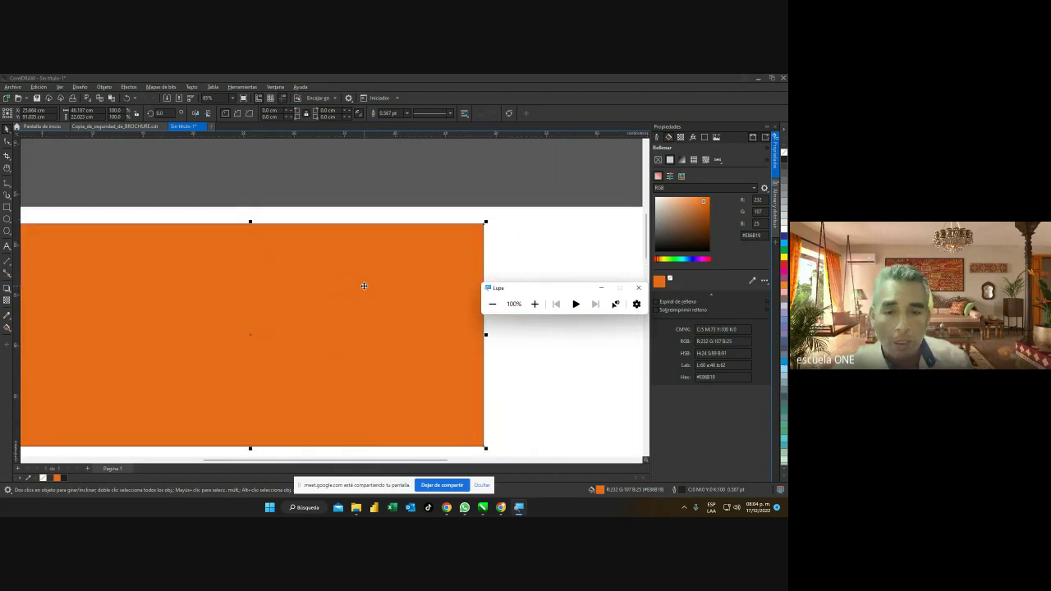
{"action": "scroll", "coordinate": [363, 284], "scroll_direction": "down", "scroll_amount": 1}
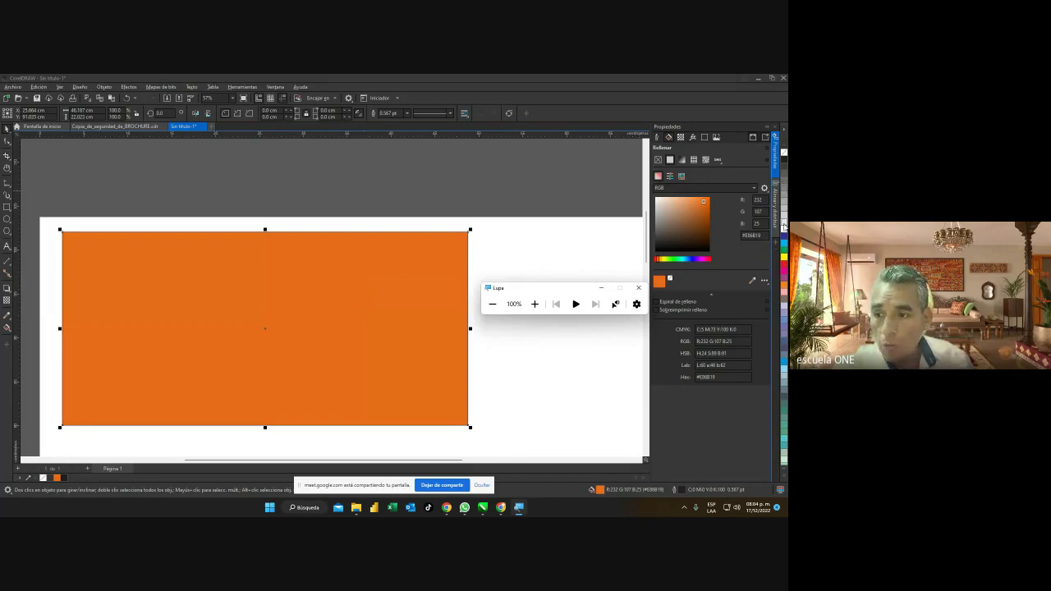
{"action": "right_click", "coordinate": [784, 156]}
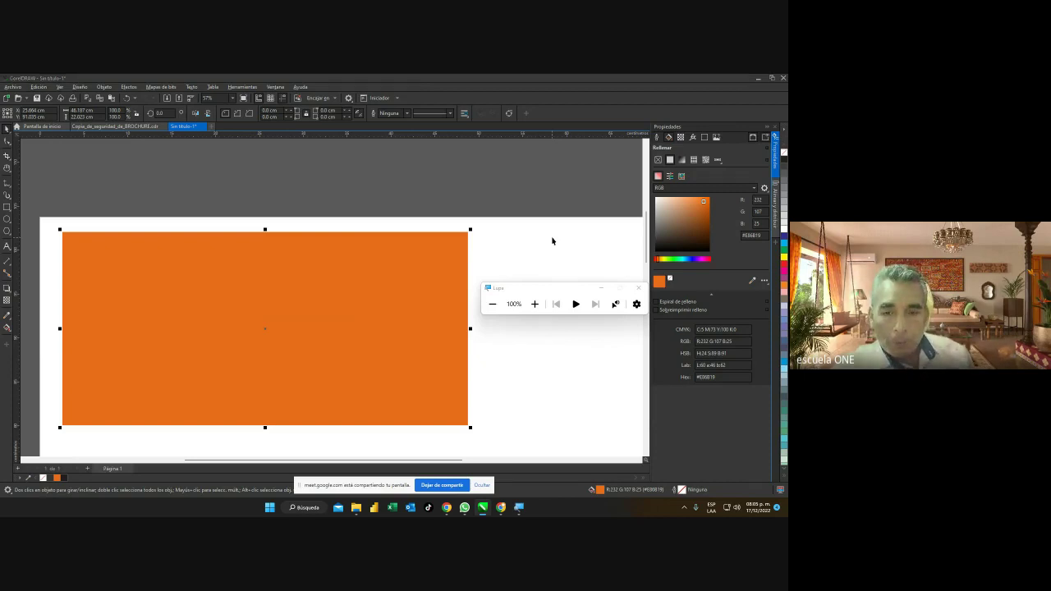
{"action": "left_click_drag", "start_coordinate": [350, 291], "coordinate": [341, 287]}
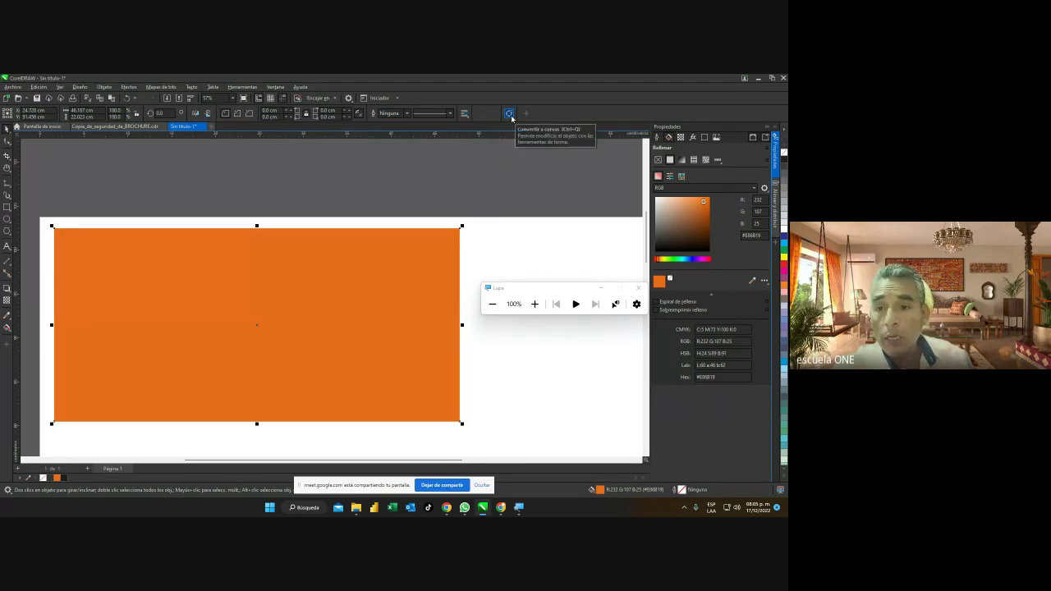
Convert the orange rectangle to curves, magnifying the screen to 200% and restoring the Magnifier to 100%.
{"action": "left_click", "coordinate": [535, 303]}
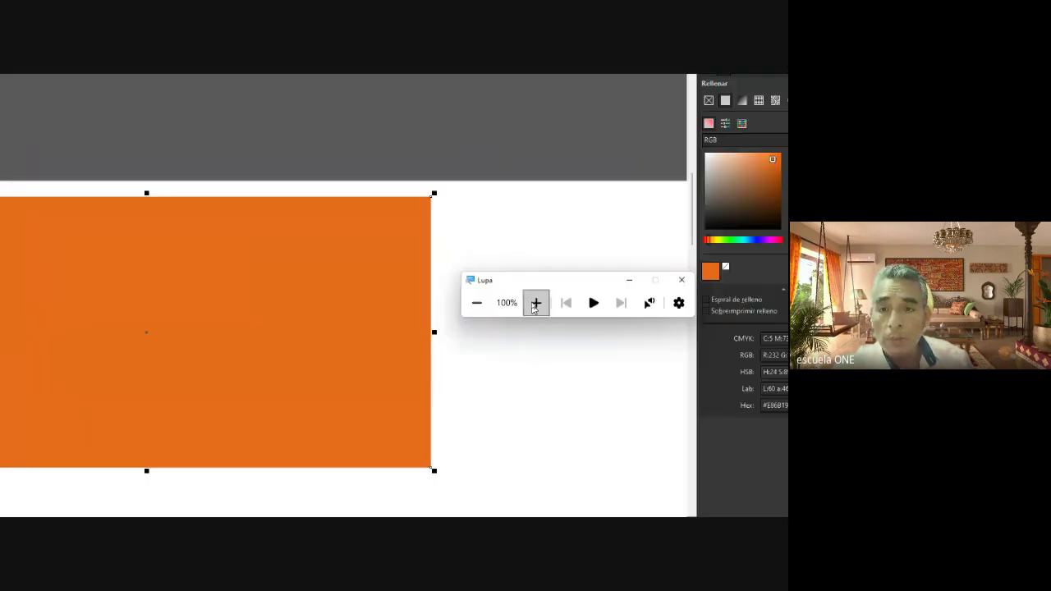
{"action": "left_click", "coordinate": [535, 304]}
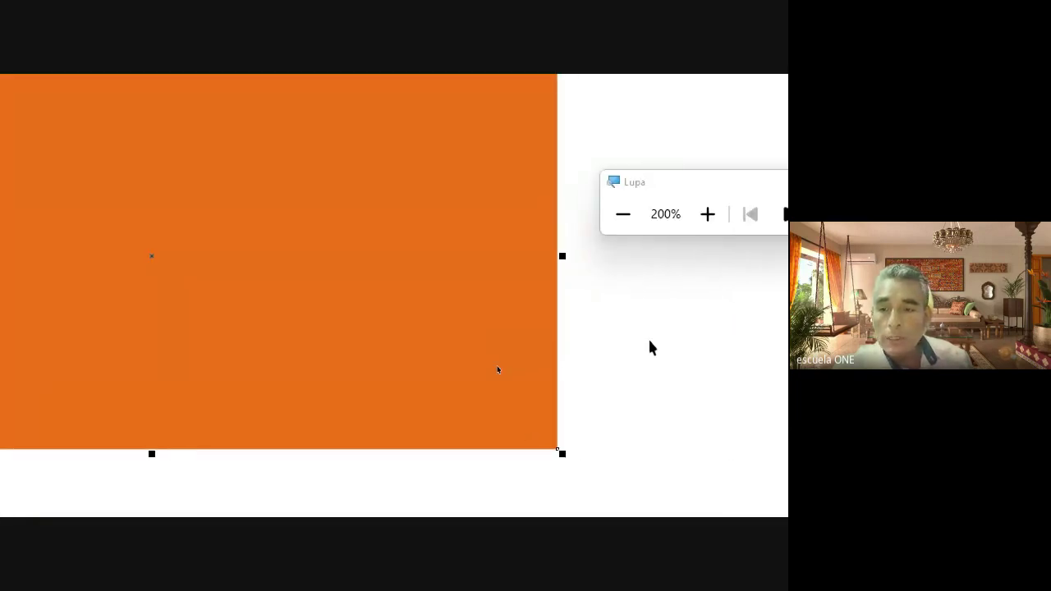
{"action": "left_click", "coordinate": [623, 214]}
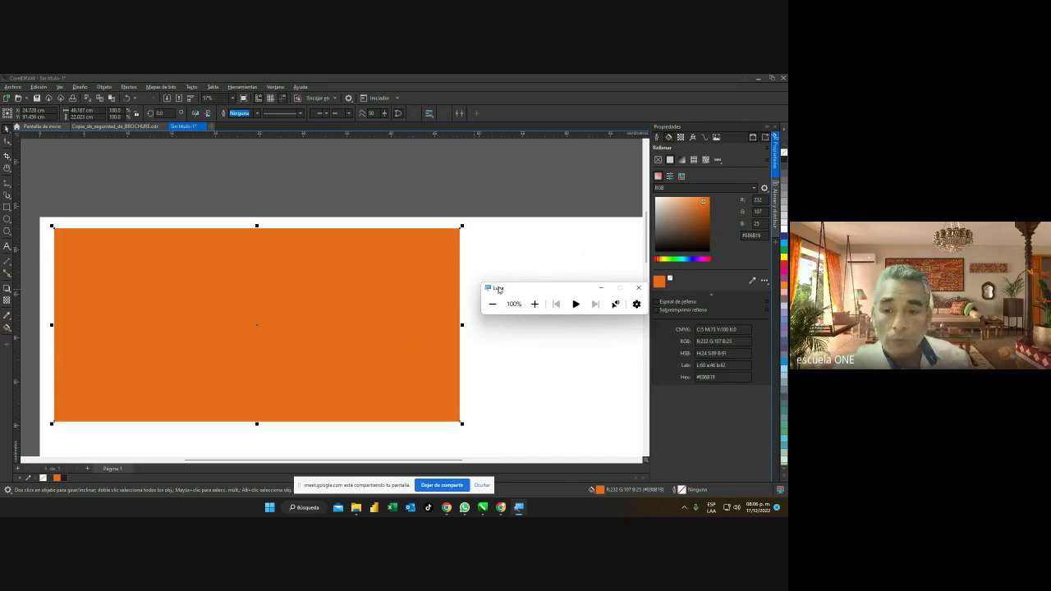
Delete the lower-right corner node of the orange rectangle with the Shape tool to form a triangle, keeping the Magnifier window clear of it.
{"action": "left_click_drag", "start_coordinate": [499, 289], "coordinate": [101, 265]}
{"action": "left_click", "coordinate": [106, 277]}
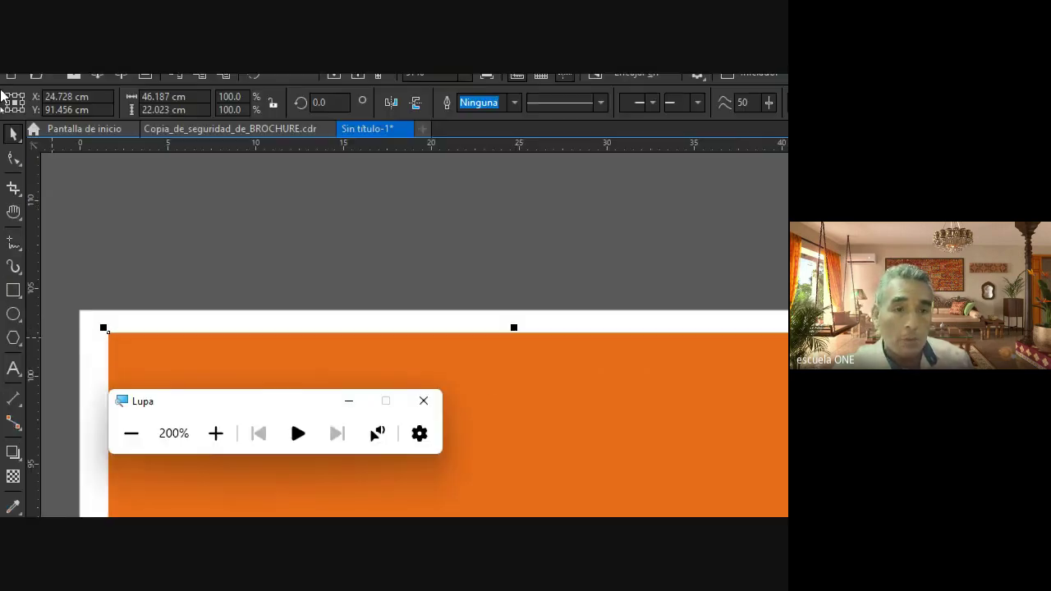
{"action": "left_click", "coordinate": [13, 160]}
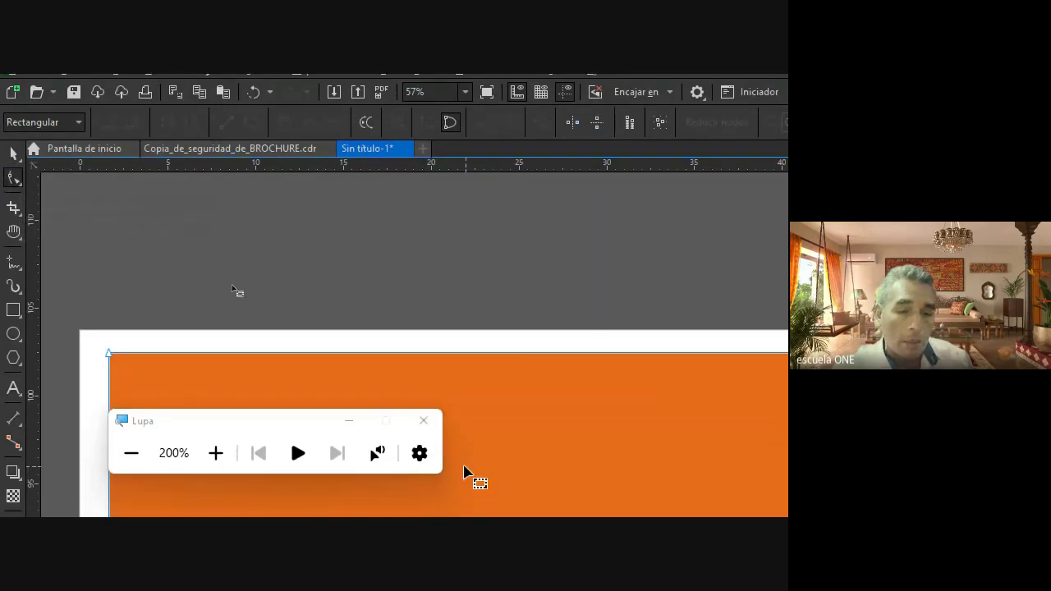
{"action": "left_click", "coordinate": [131, 453]}
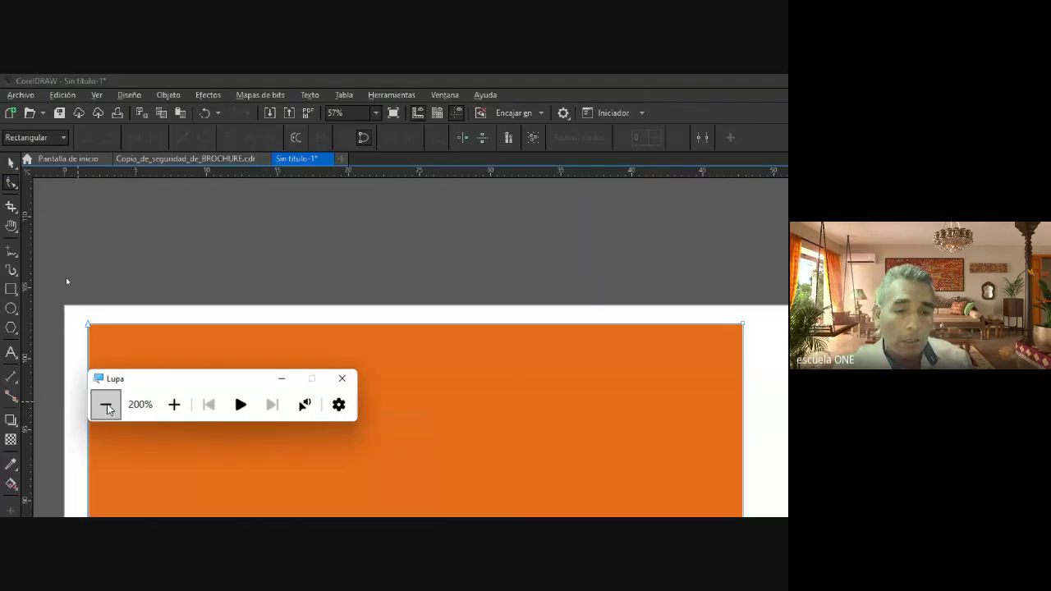
{"action": "left_click", "coordinate": [107, 408]}
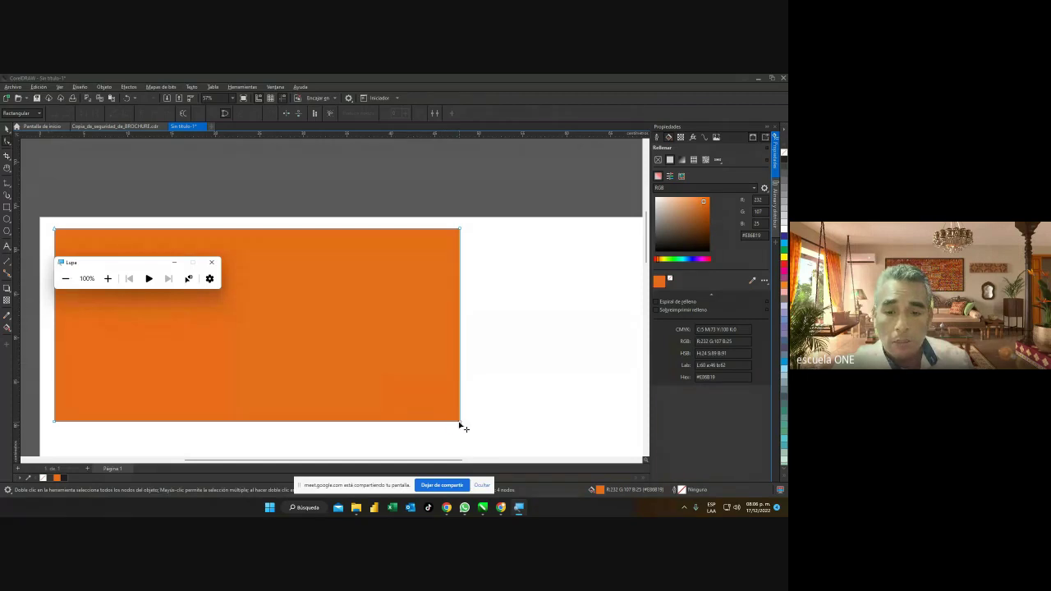
{"action": "left_click", "coordinate": [462, 426]}
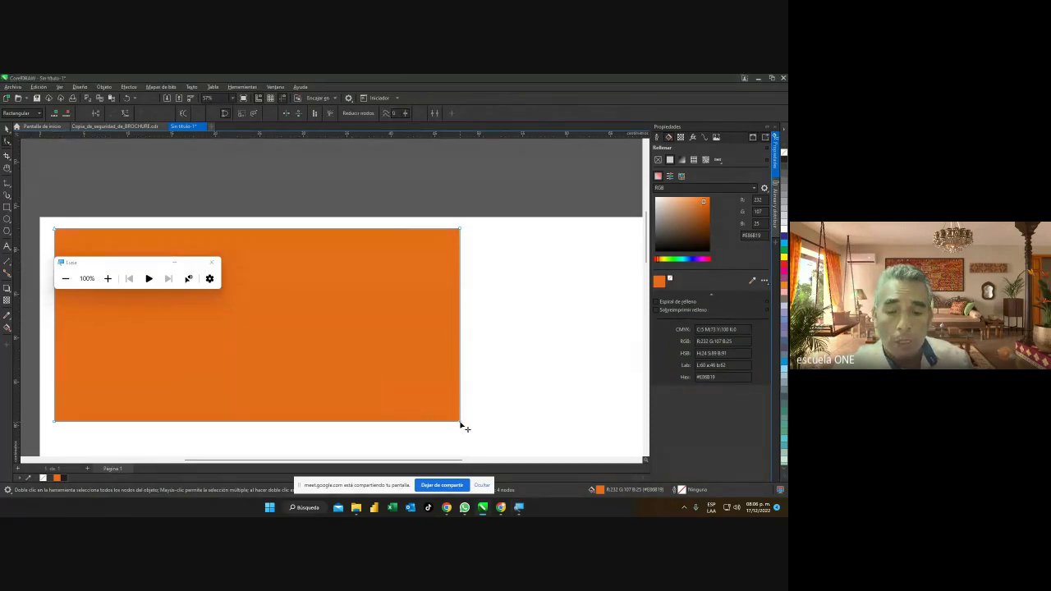
{"action": "key", "text": "Delete"}
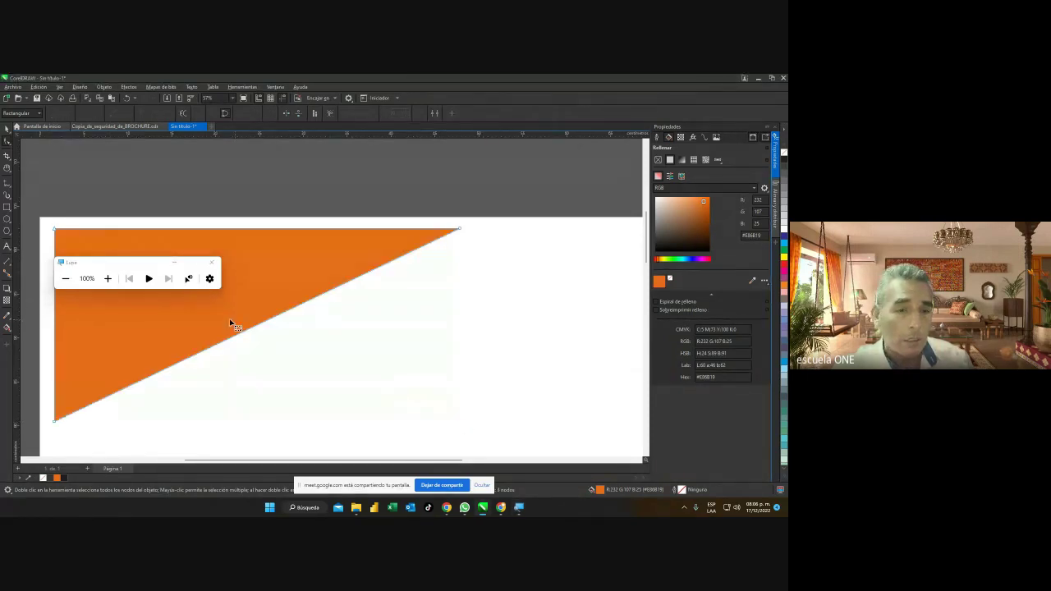
{"action": "left_click_drag", "start_coordinate": [101, 266], "coordinate": [457, 349]}
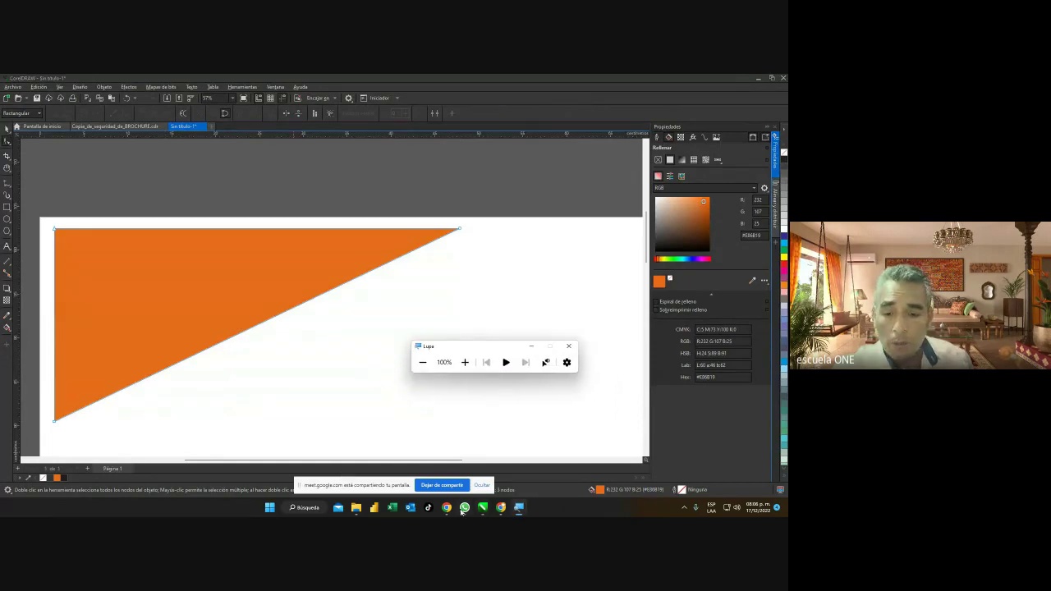
Open the Google Meet window, move the screen-sharing notice aside, and turn the microphone and camera off and back on.
{"action": "mouse_move", "coordinate": [501, 509]}
{"action": "left_click", "coordinate": [488, 473]}
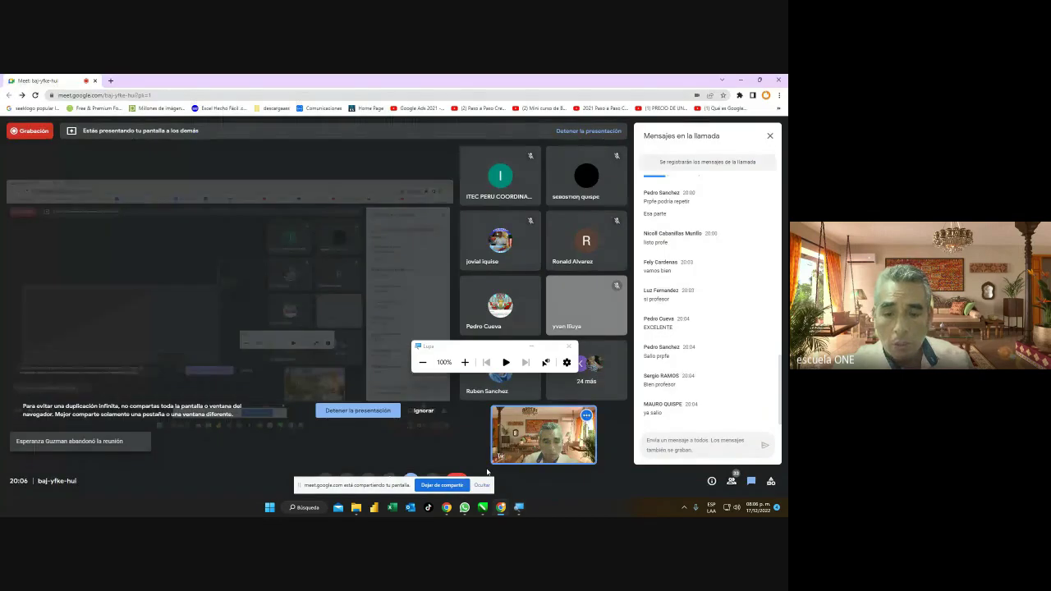
{"action": "left_click_drag", "start_coordinate": [299, 485], "coordinate": [31, 474]}
{"action": "left_click", "coordinate": [325, 481]}
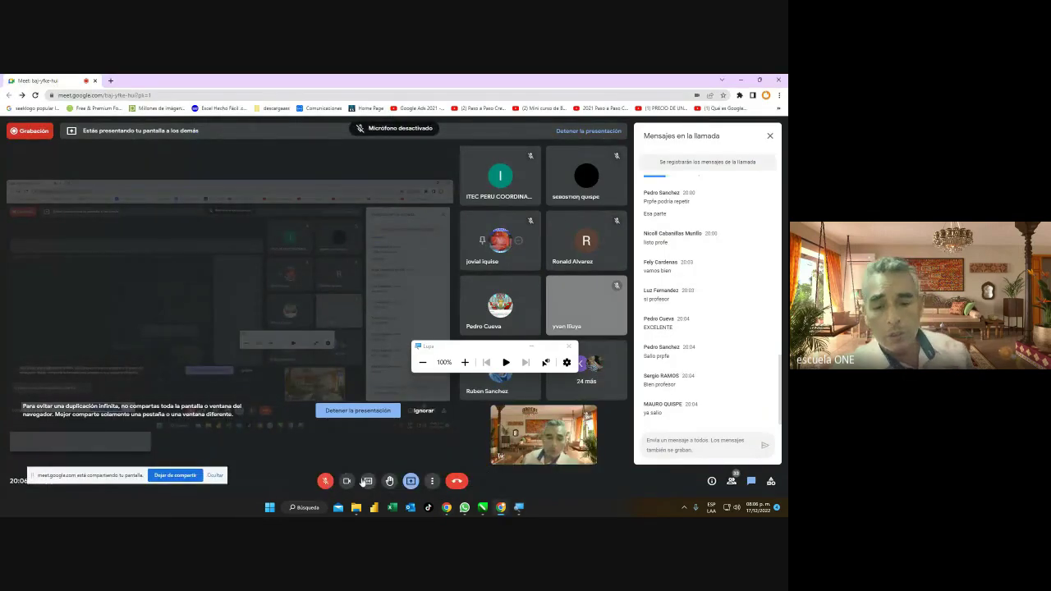
{"action": "left_click", "coordinate": [347, 482]}
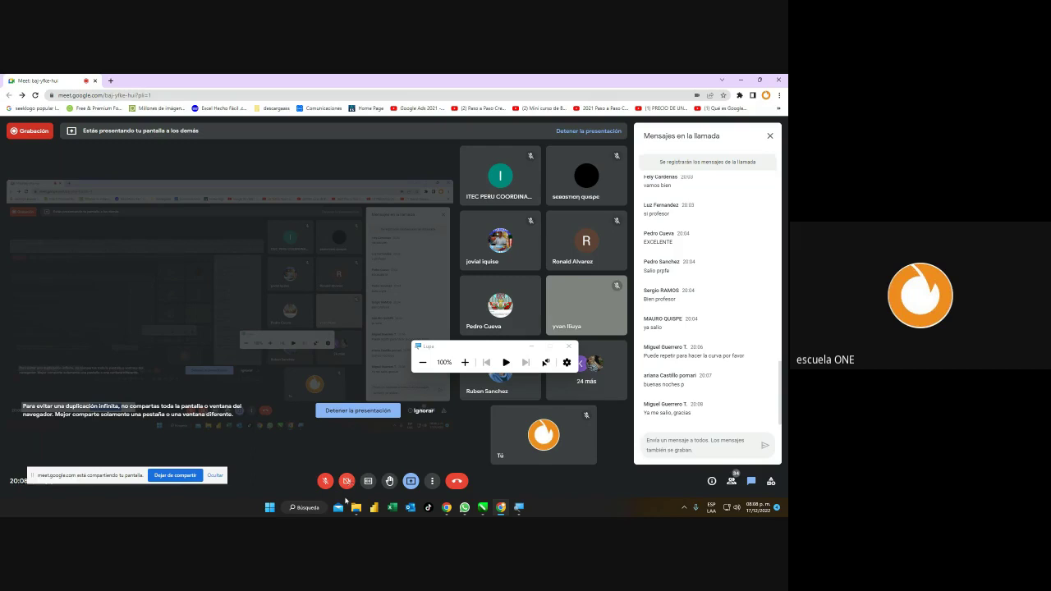
{"action": "left_click", "coordinate": [350, 483]}
{"action": "left_click", "coordinate": [329, 482]}
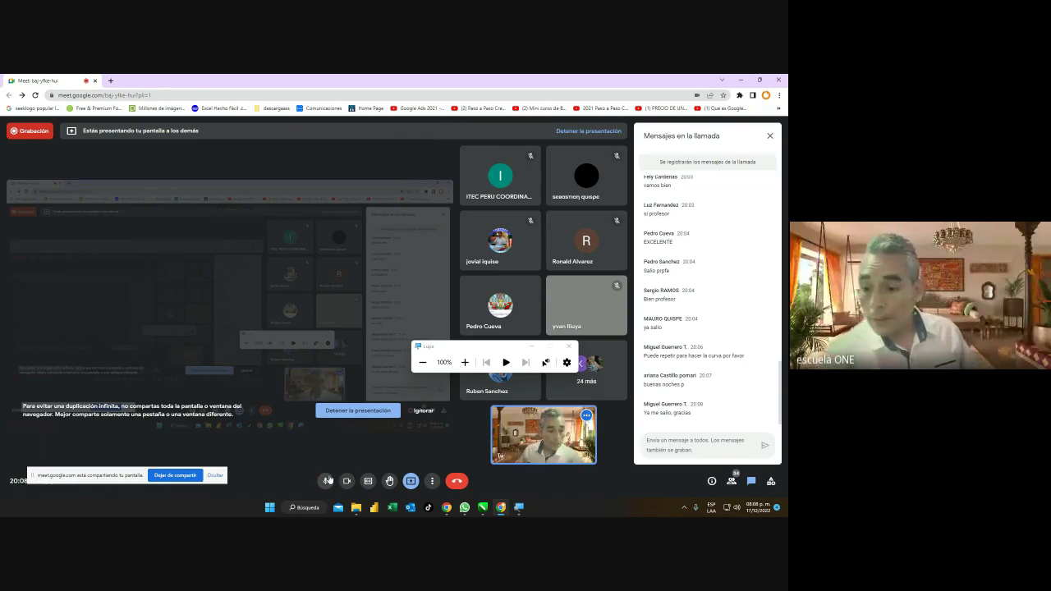
Return to CorelDRAW, undo the corner node's deletion and delete the rectangle's lower-right node again.
{"action": "left_click", "coordinate": [482, 508]}
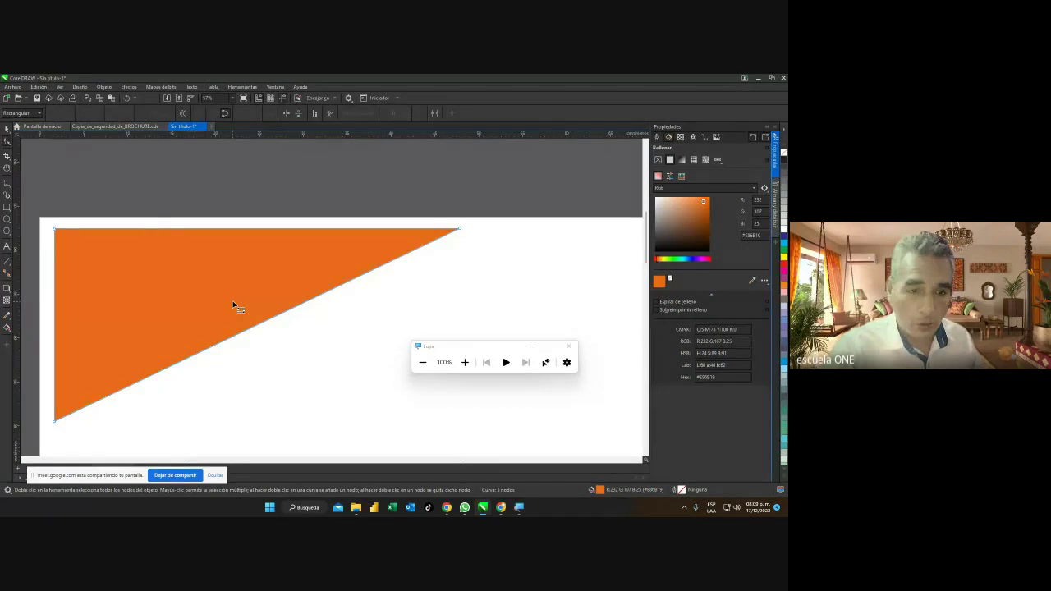
{"action": "left_click", "coordinate": [127, 98]}
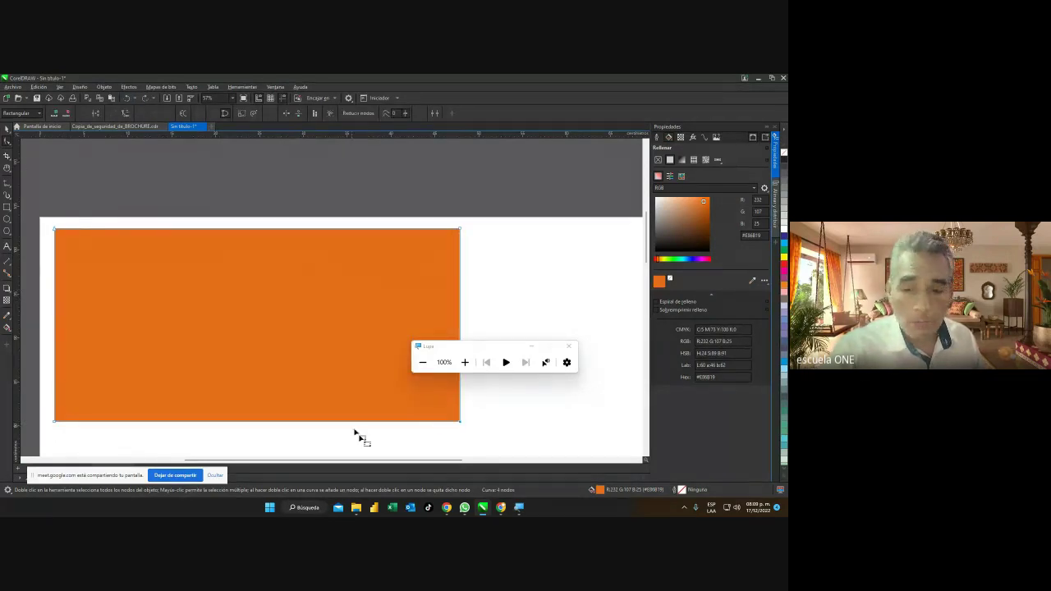
{"action": "double_click", "coordinate": [461, 423]}
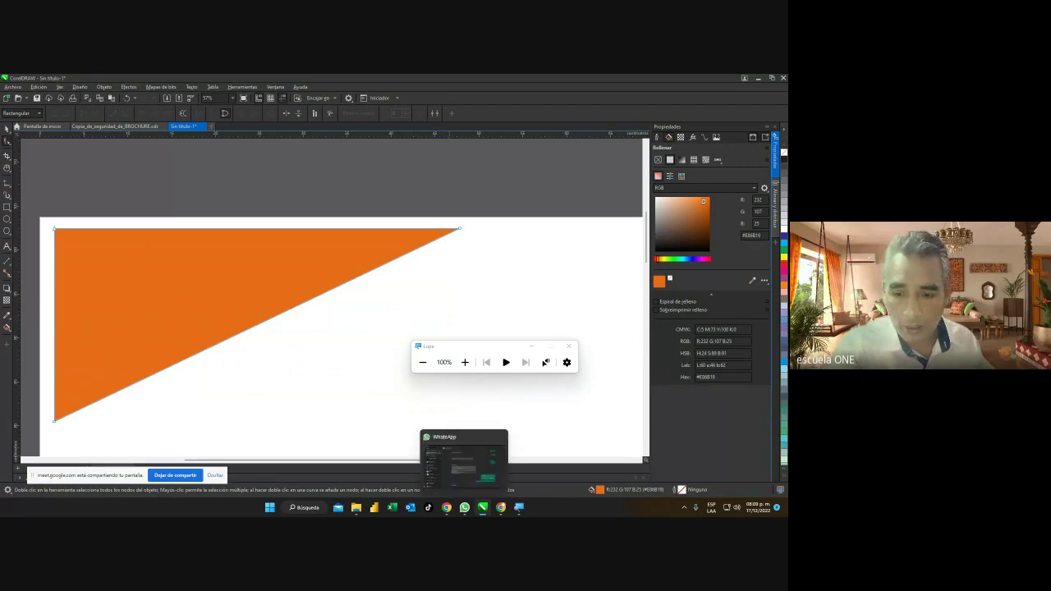
Check the participants' replies in the Google Meet call chat and return to CorelDRAW.
{"action": "left_click", "coordinate": [501, 460]}
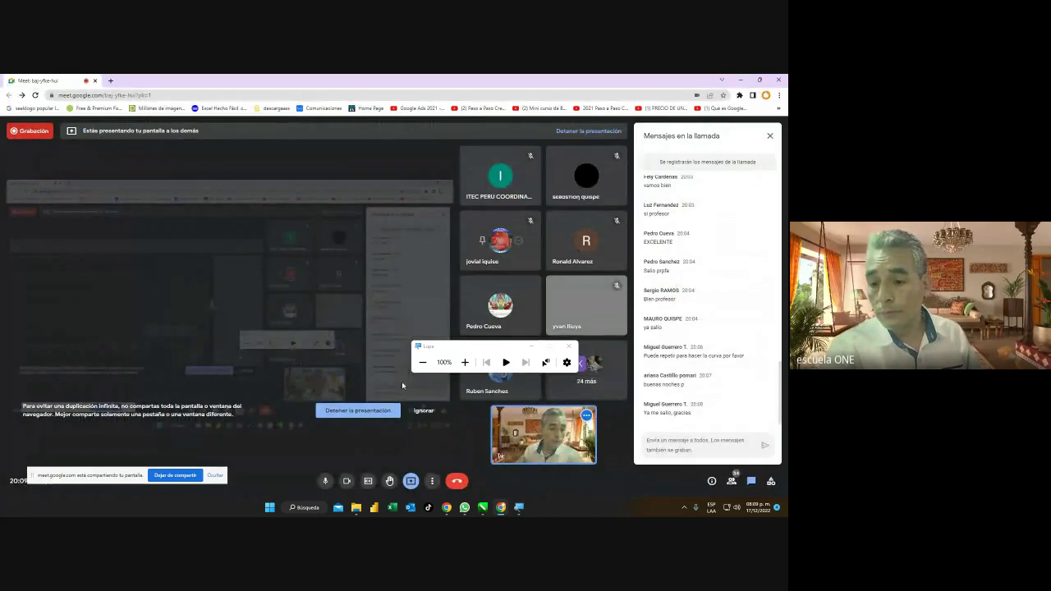
{"action": "key", "text": "alt+Tab"}
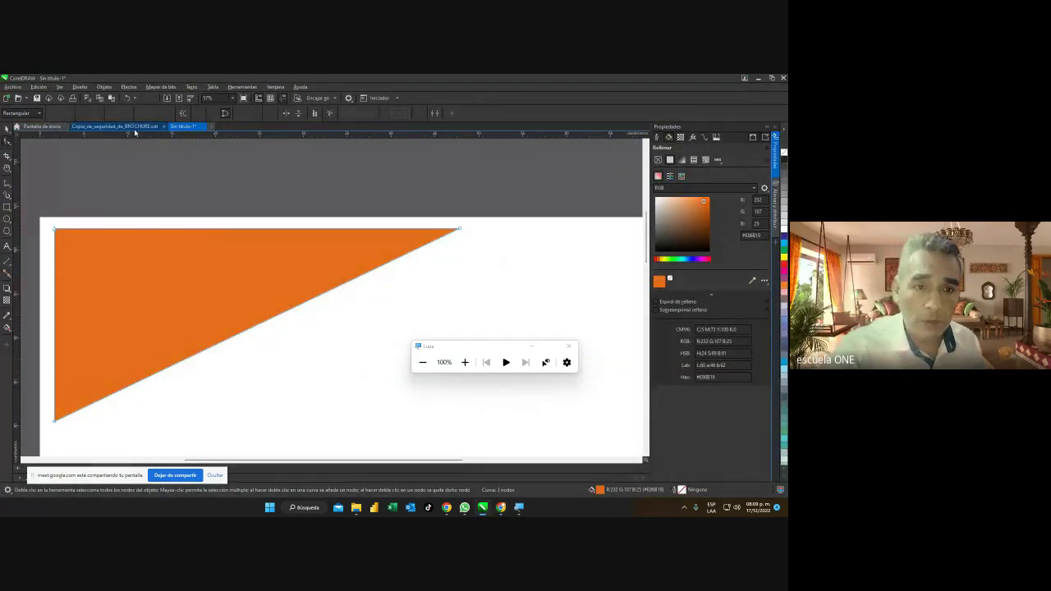
Examine the orange triangle and the warehouse photo in the backup brochure document and return to the untitled document.
{"action": "left_click", "coordinate": [90, 126]}
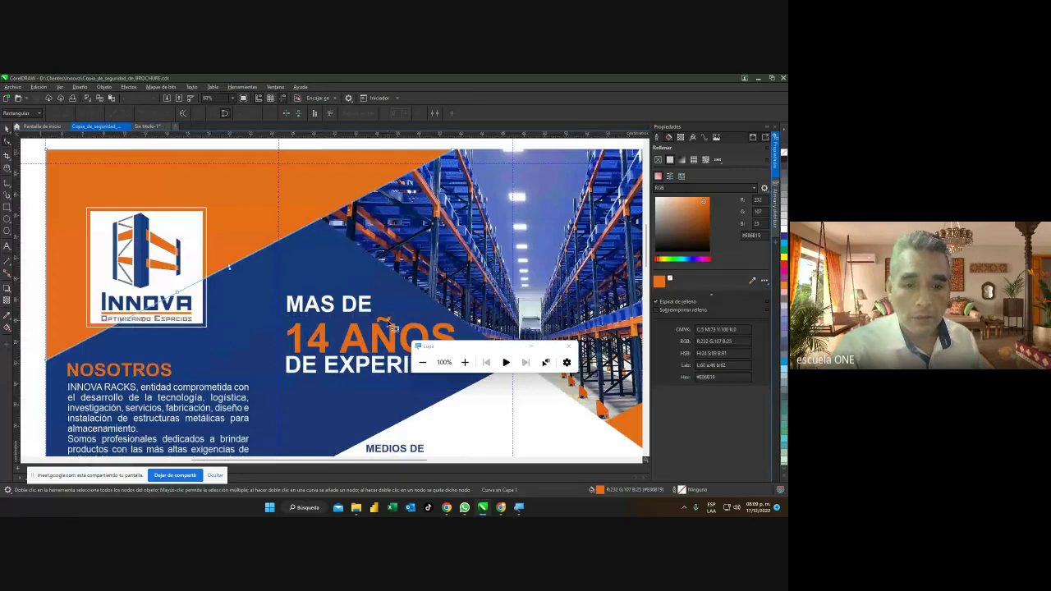
{"action": "left_click", "coordinate": [8, 129]}
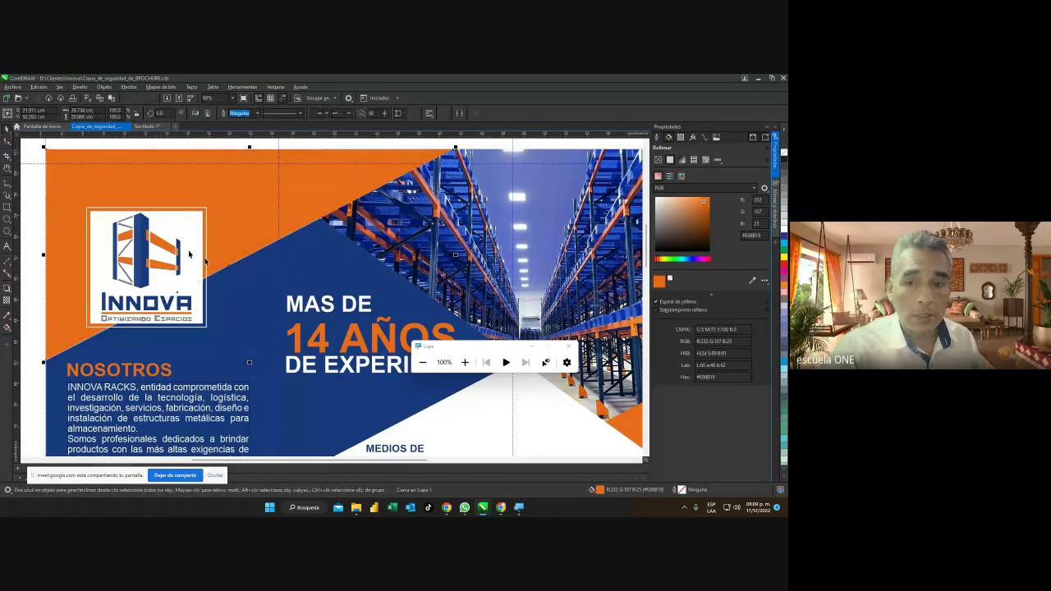
{"action": "scroll", "coordinate": [395, 345], "scroll_direction": "down", "scroll_amount": 1}
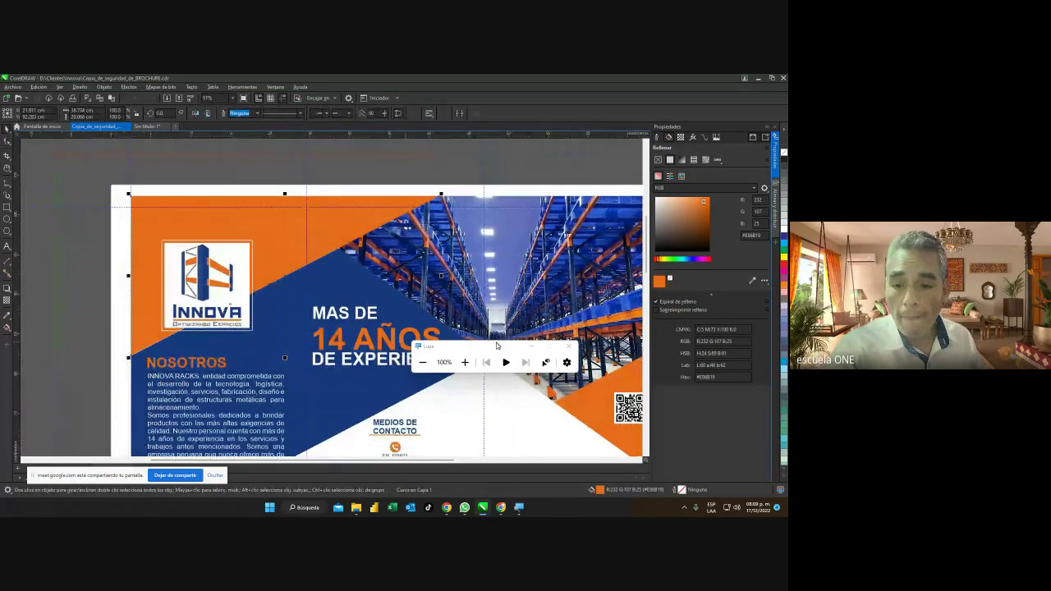
{"action": "left_click_drag", "start_coordinate": [498, 346], "coordinate": [310, 365]}
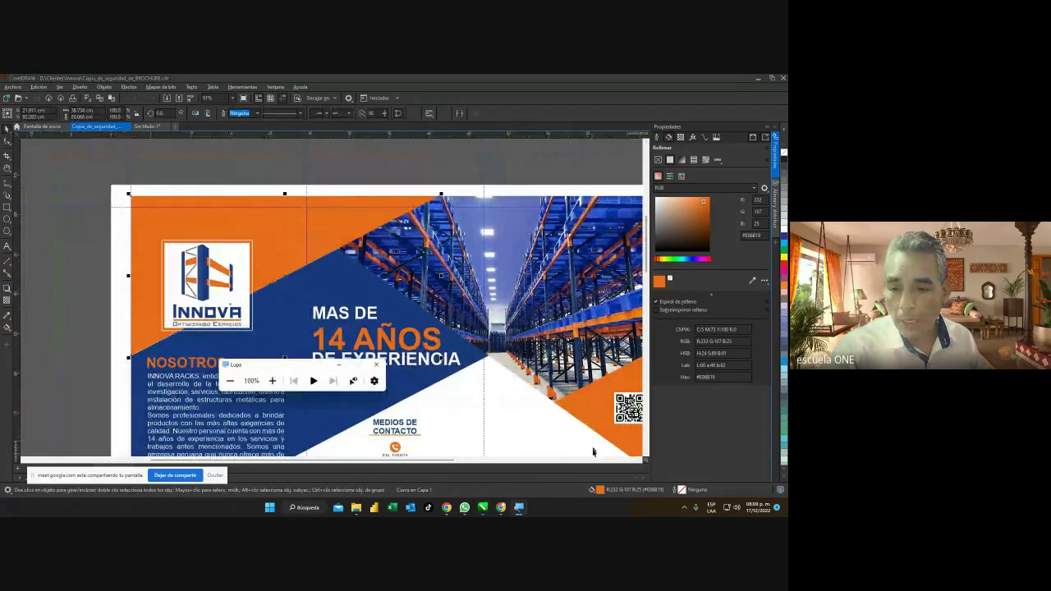
{"action": "left_click_drag", "start_coordinate": [285, 460], "coordinate": [321, 463]}
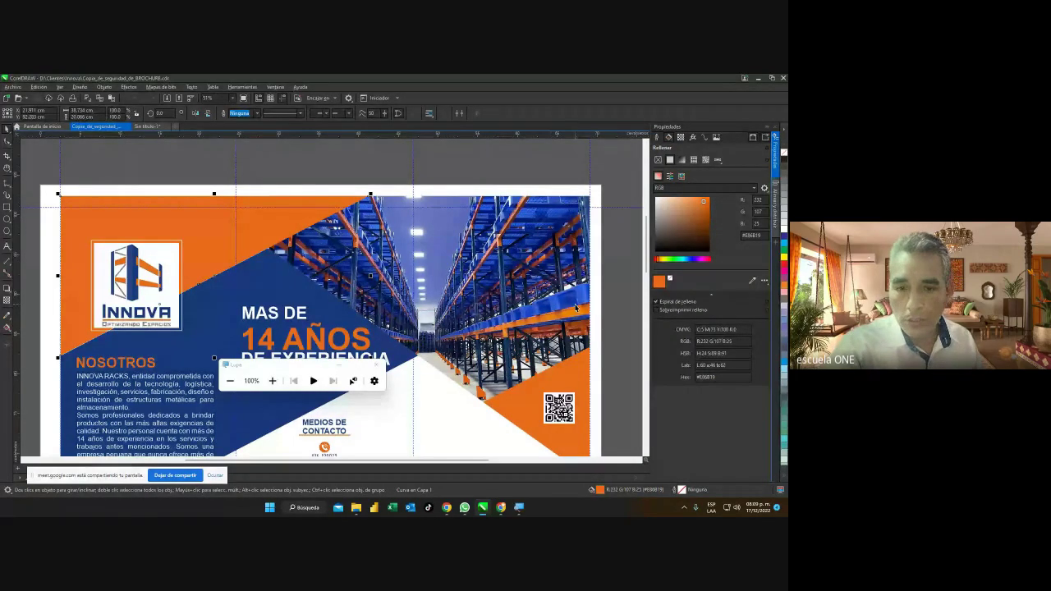
{"action": "left_click", "coordinate": [146, 126]}
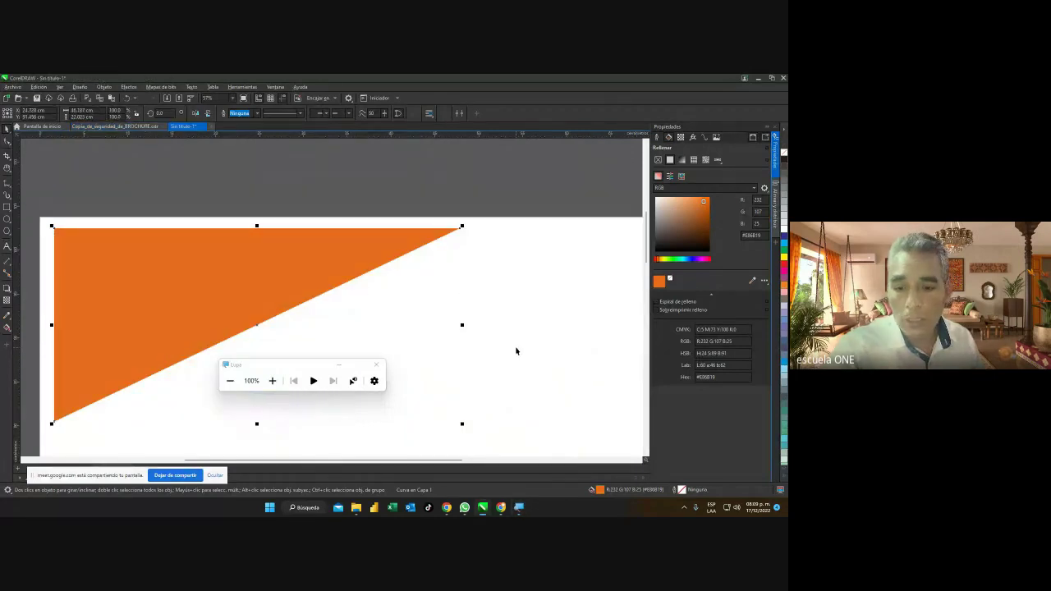
Deselect the orange triangle, start importing a file and browse to the volante folder inside itec on local disk D.
{"action": "scroll", "coordinate": [515, 350], "scroll_direction": "right", "scroll_amount": 2}
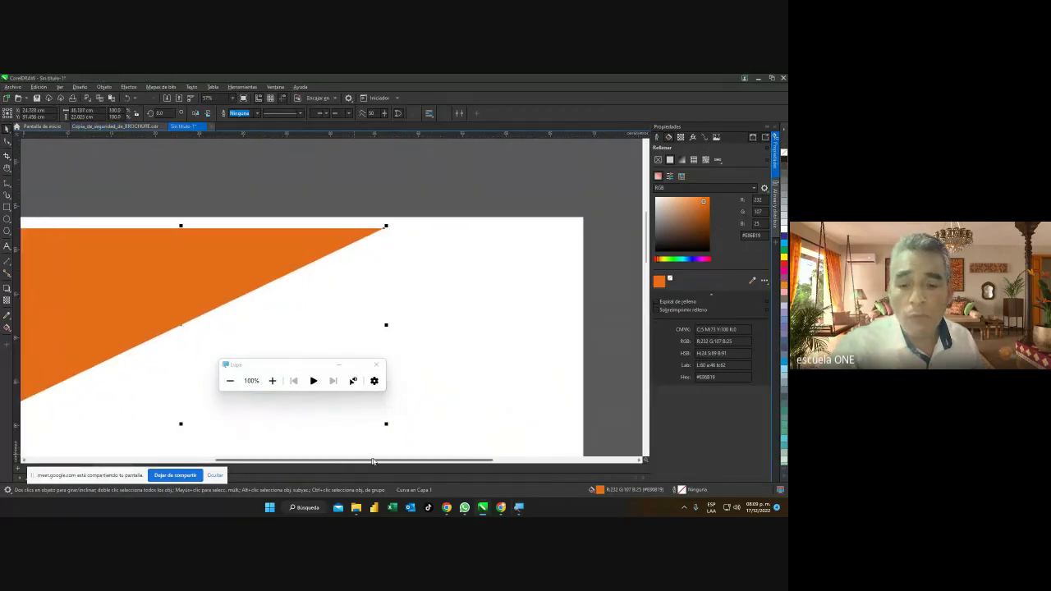
{"action": "left_click", "coordinate": [519, 339]}
{"action": "scroll", "coordinate": [480, 340], "scroll_direction": "down", "scroll_amount": 1}
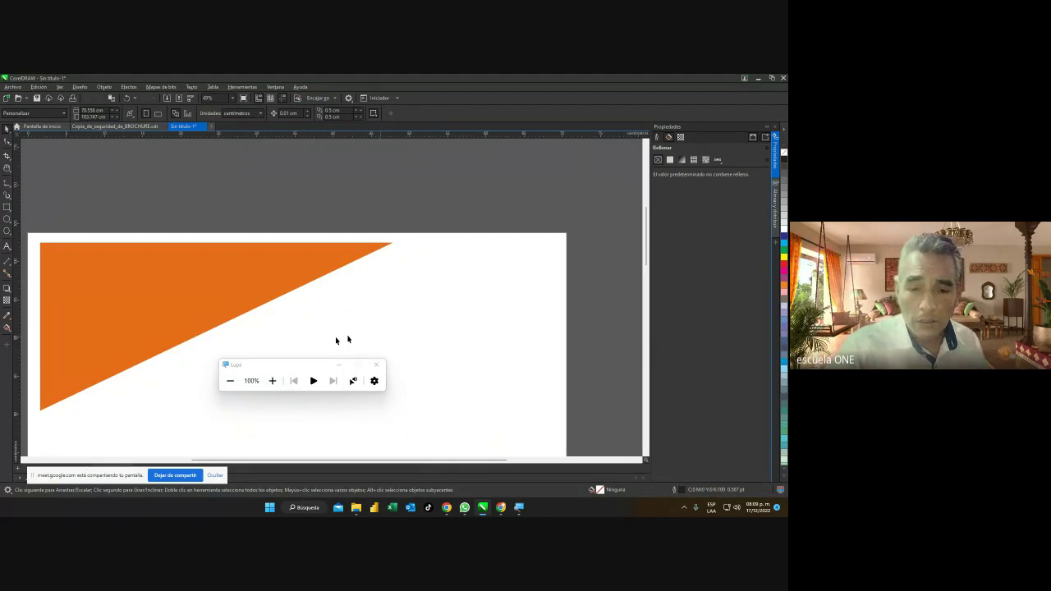
{"action": "left_click_drag", "start_coordinate": [647, 238], "coordinate": [647, 254]}
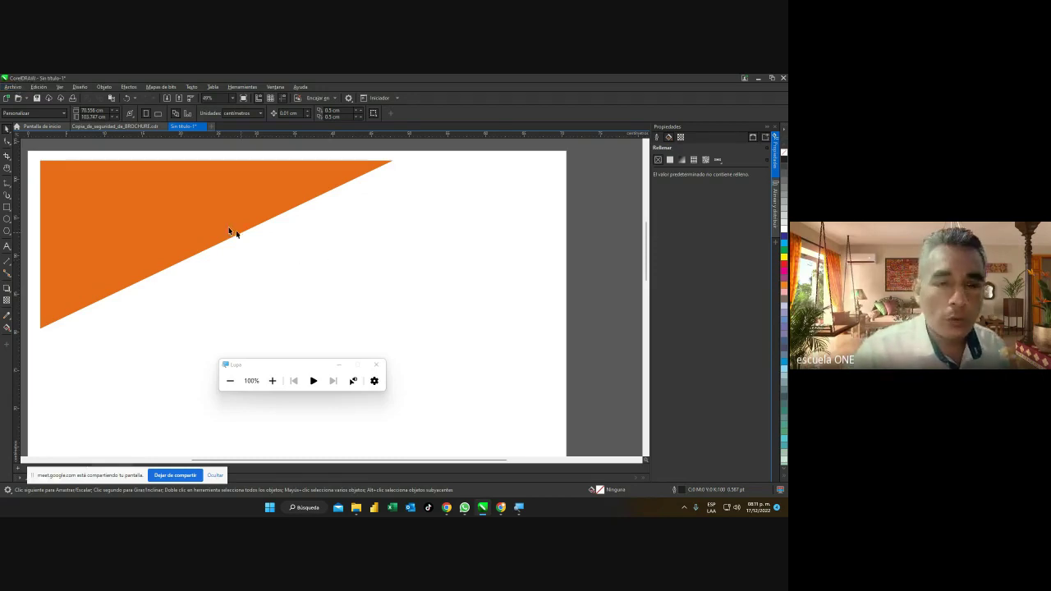
{"action": "left_click", "coordinate": [13, 86]}
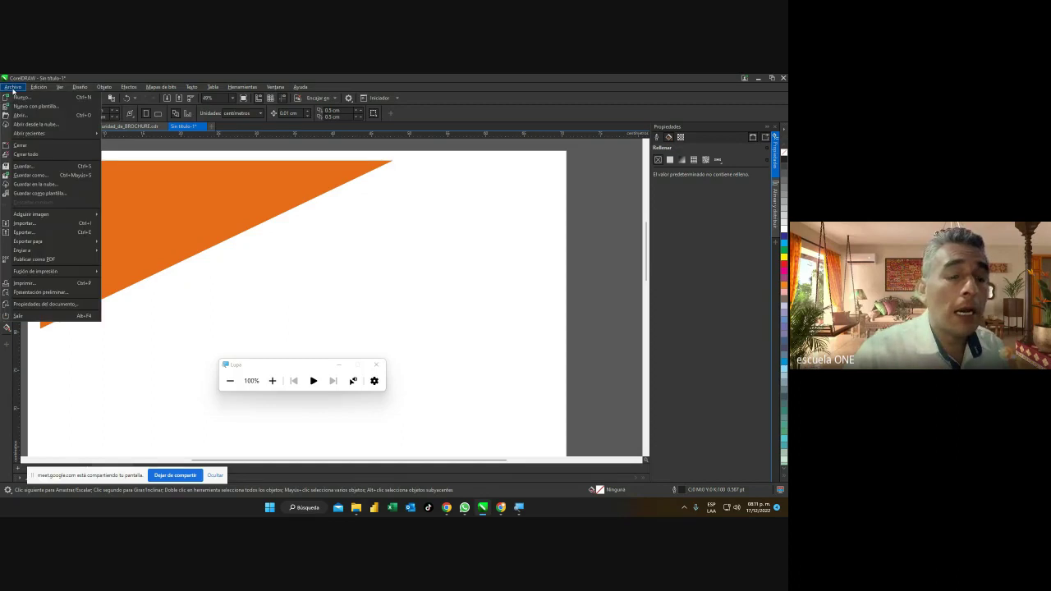
{"action": "left_click", "coordinate": [43, 227]}
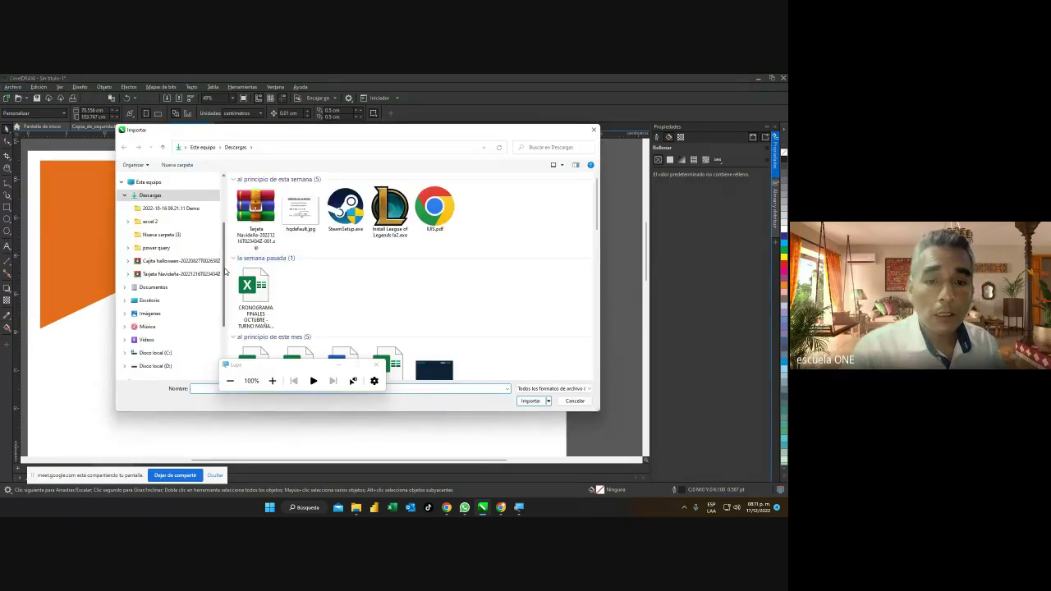
{"action": "scroll", "coordinate": [223, 274], "scroll_direction": "up", "scroll_amount": 3}
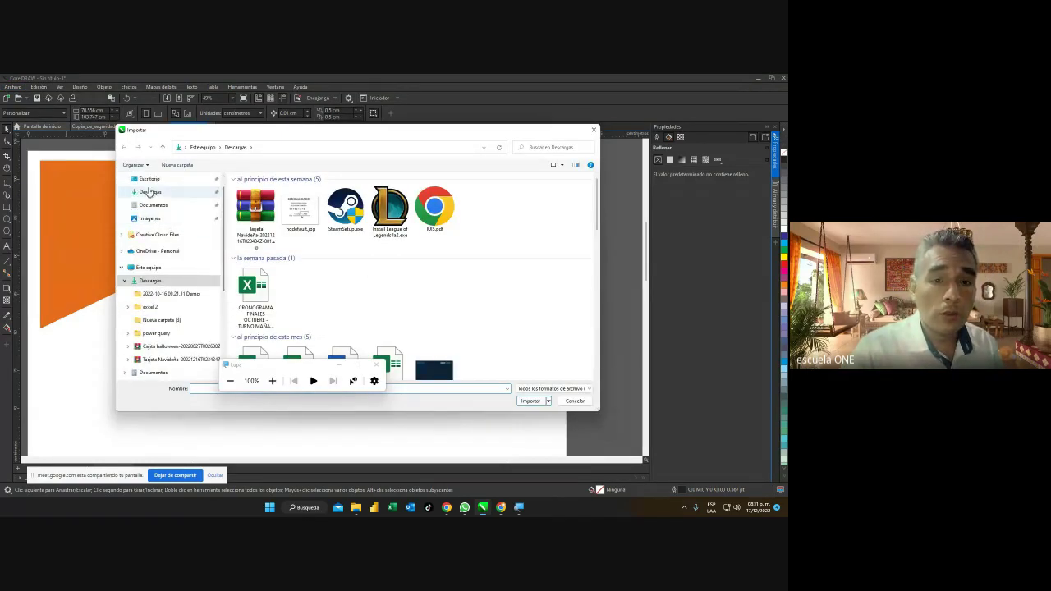
{"action": "left_click", "coordinate": [149, 372]}
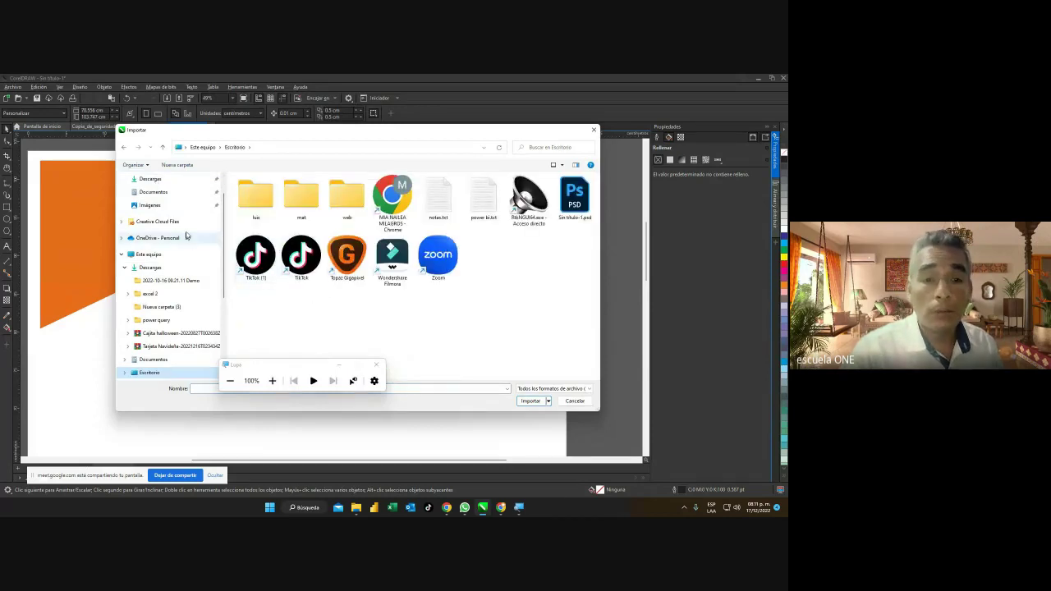
{"action": "left_click", "coordinate": [162, 149]}
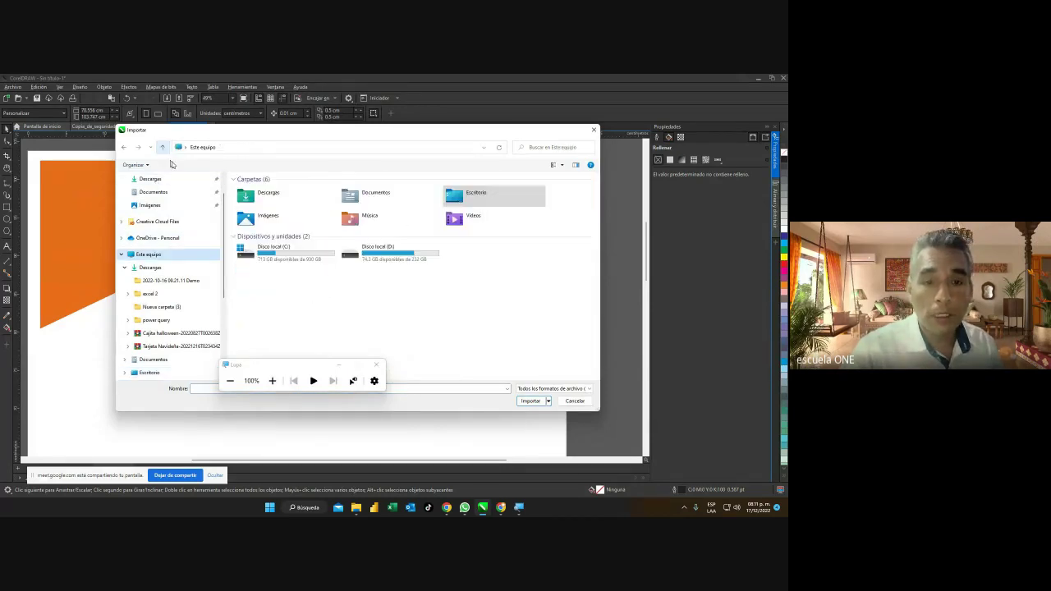
{"action": "double_click", "coordinate": [379, 261]}
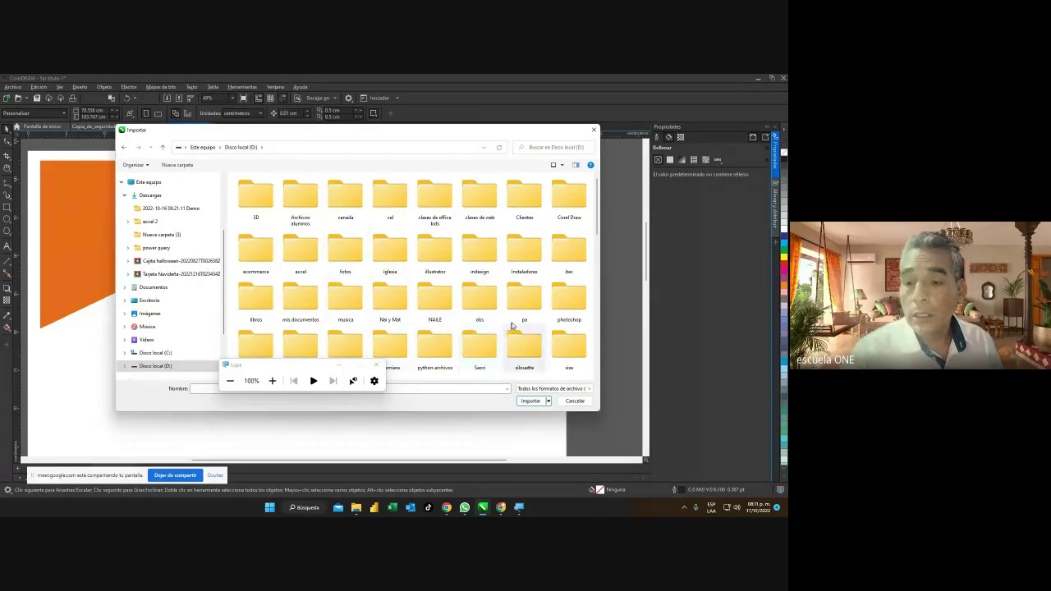
{"action": "double_click", "coordinate": [568, 253]}
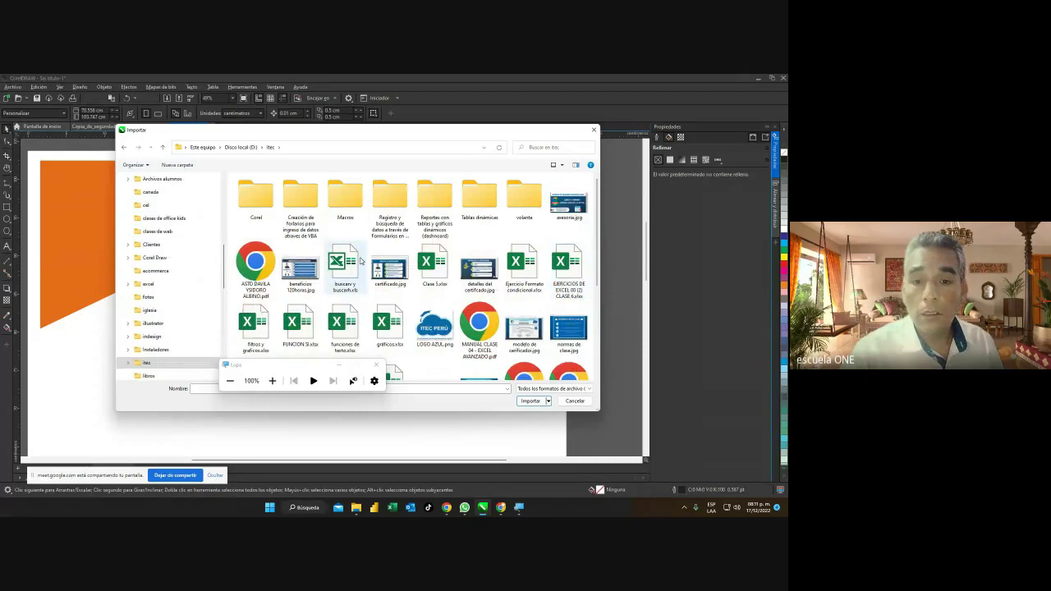
{"action": "double_click", "coordinate": [524, 201]}
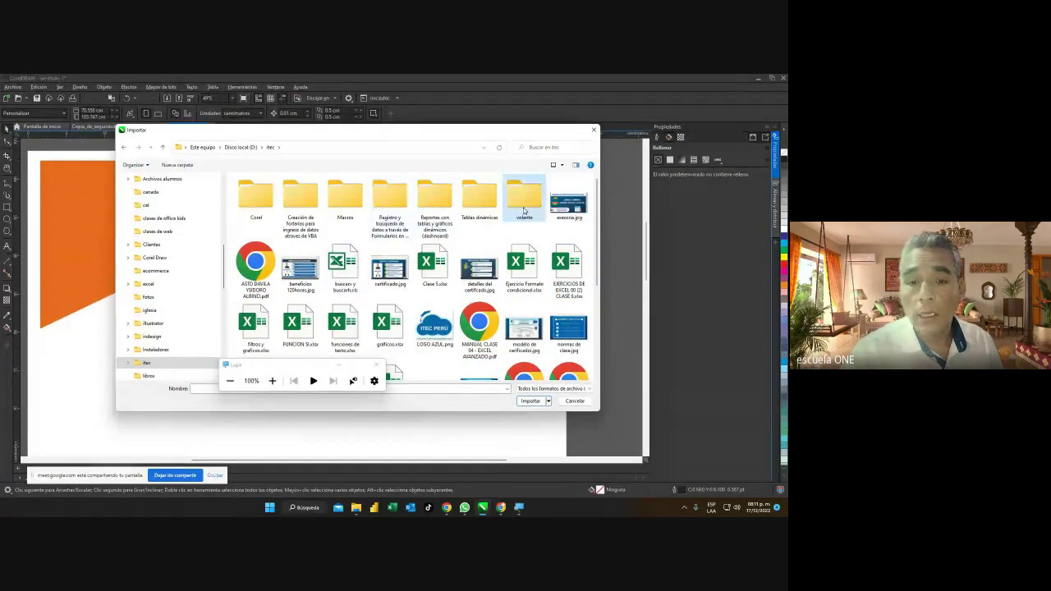
Import the JPG photo of the warehouse racks from the volante folder and place it at its original size on the page.
{"action": "left_click", "coordinate": [260, 215]}
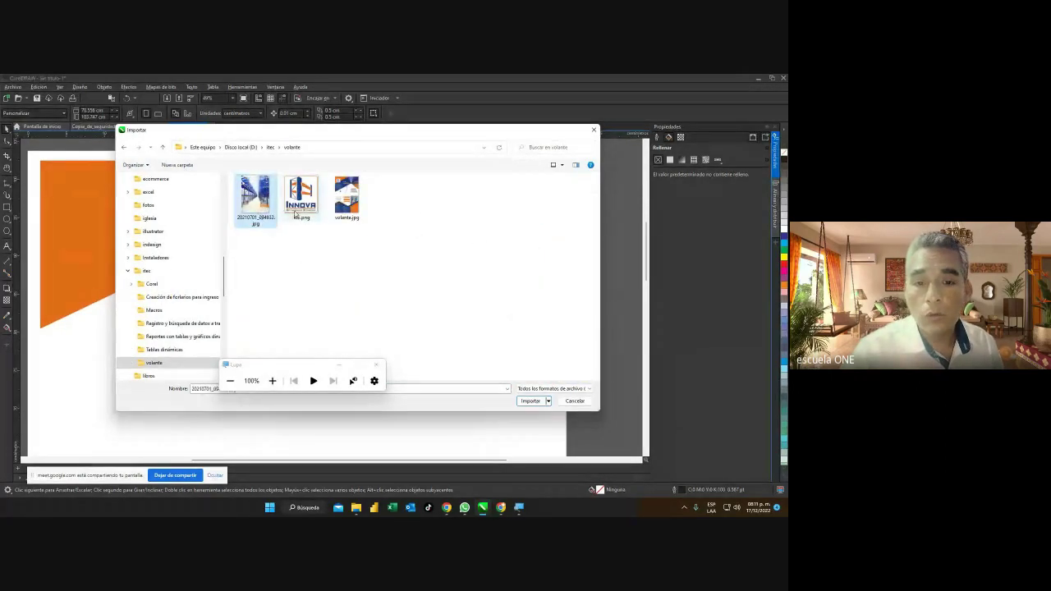
{"action": "left_click", "coordinate": [296, 215]}
{"action": "left_click", "coordinate": [259, 211]}
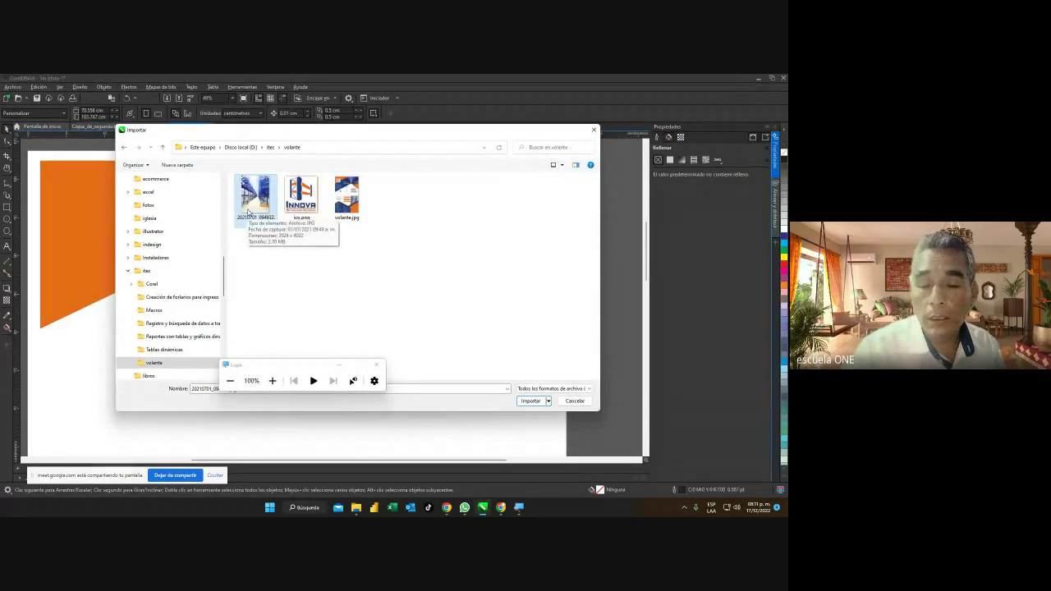
{"action": "left_click", "coordinate": [531, 401]}
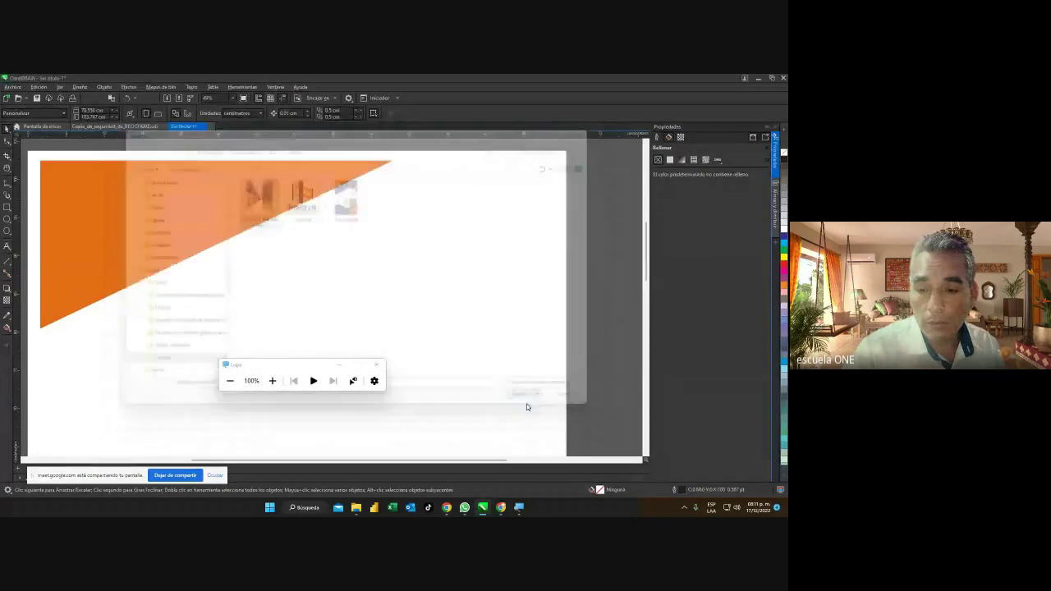
{"action": "left_click", "coordinate": [351, 161]}
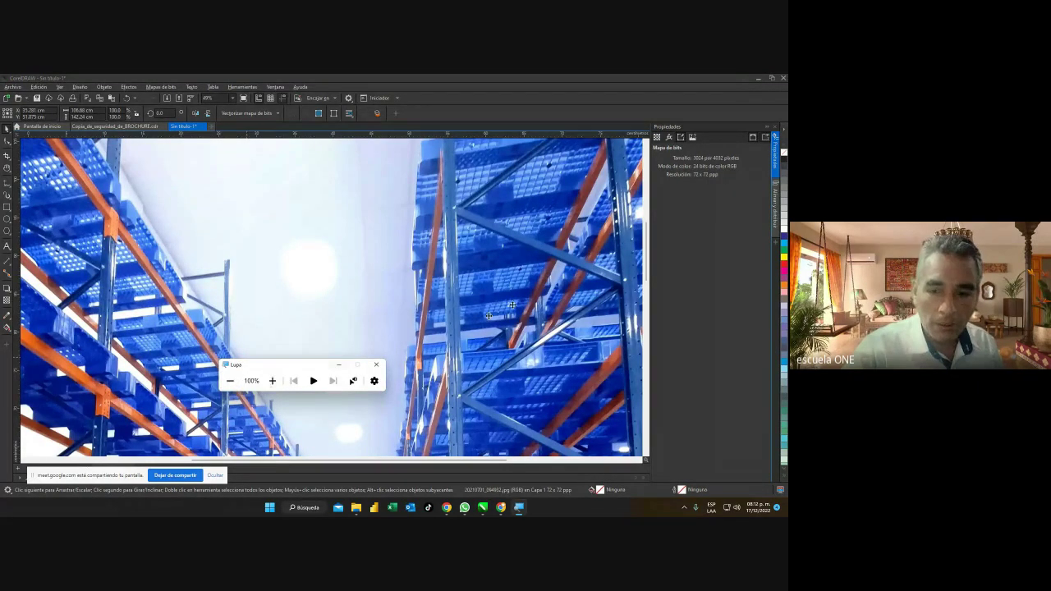
Scale the warehouse photo proportionally to about 66% and move it up to align near the page's upper edge.
{"action": "scroll", "coordinate": [485, 271], "scroll_direction": "down", "scroll_amount": 4}
{"action": "scroll", "coordinate": [484, 270], "scroll_direction": "down", "scroll_amount": 1}
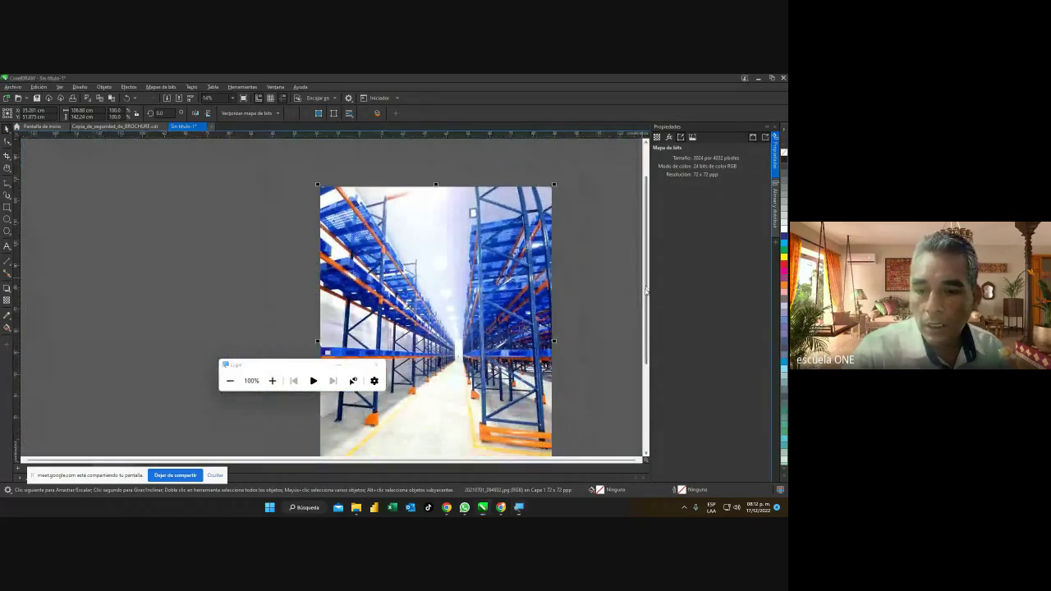
{"action": "scroll", "coordinate": [645, 283], "scroll_direction": "down", "scroll_amount": 1}
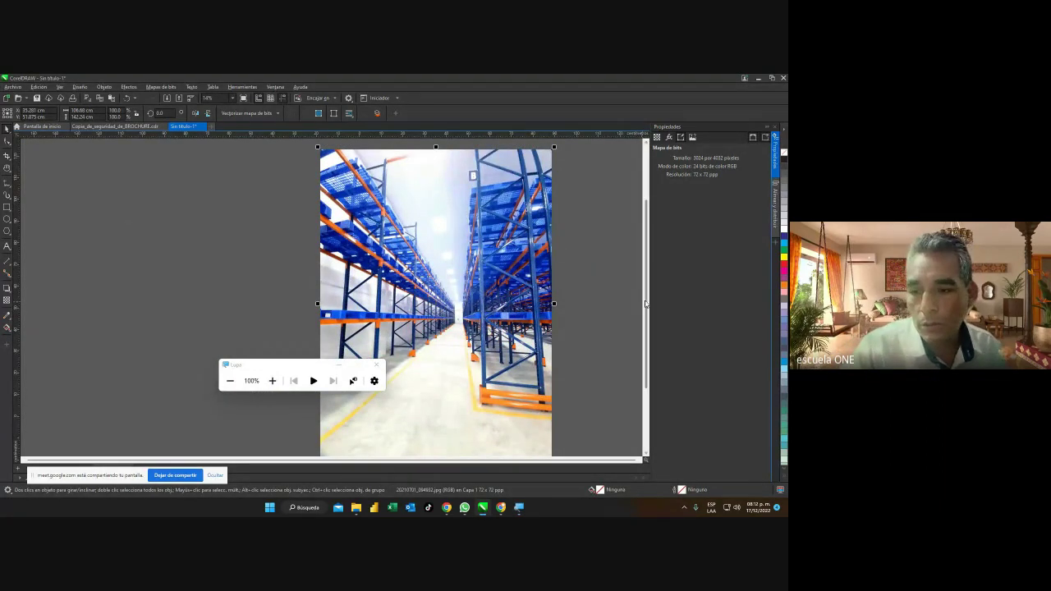
{"action": "scroll", "coordinate": [645, 288], "scroll_direction": "up", "scroll_amount": 1}
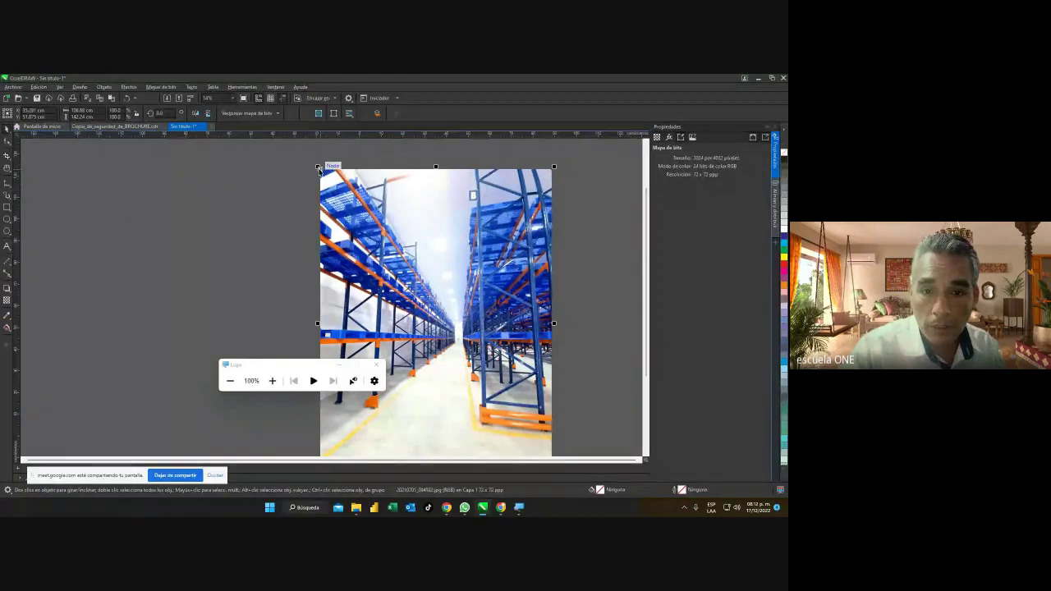
{"action": "left_click_drag", "start_coordinate": [316, 167], "coordinate": [397, 271]}
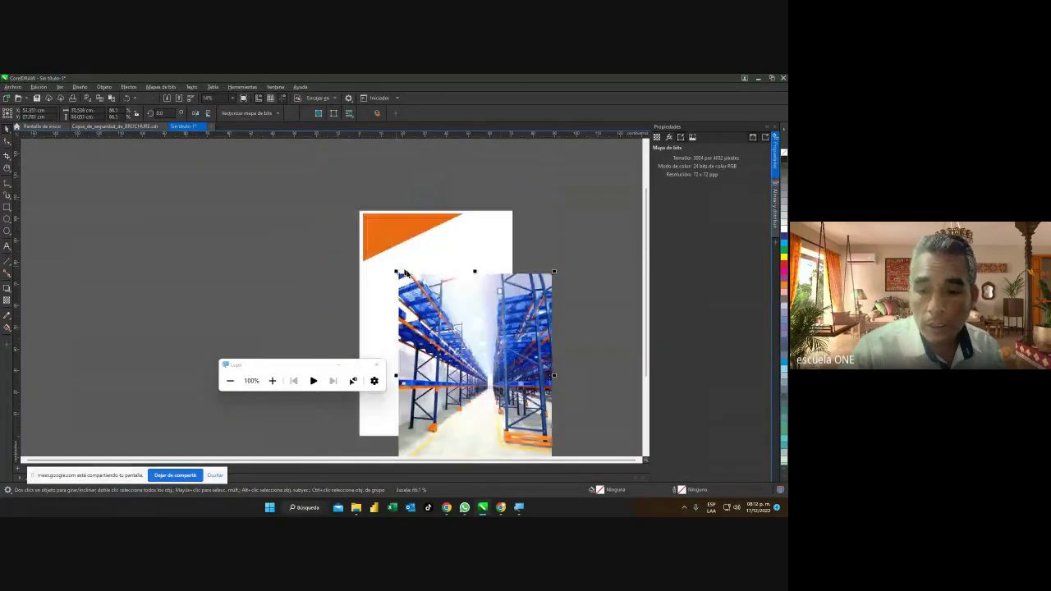
{"action": "left_click_drag", "start_coordinate": [473, 325], "coordinate": [471, 294]}
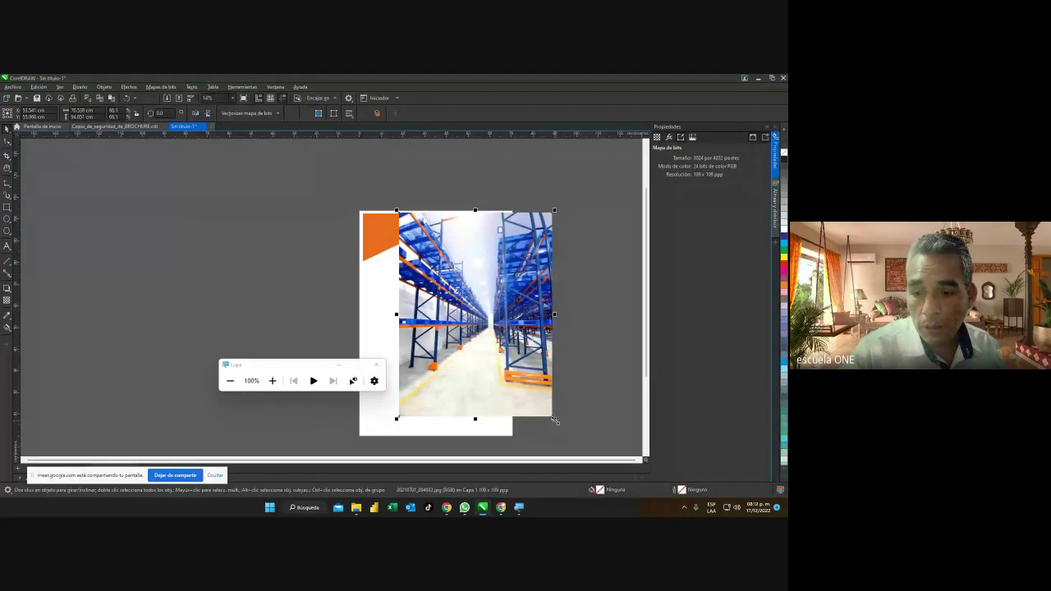
Shrink the warehouse photo to about 50 by 67 cm so it fits within the page width, and nudge it level with the triangle's upper edge.
{"action": "left_click_drag", "start_coordinate": [554, 420], "coordinate": [520, 363]}
{"action": "left_click", "coordinate": [568, 364]}
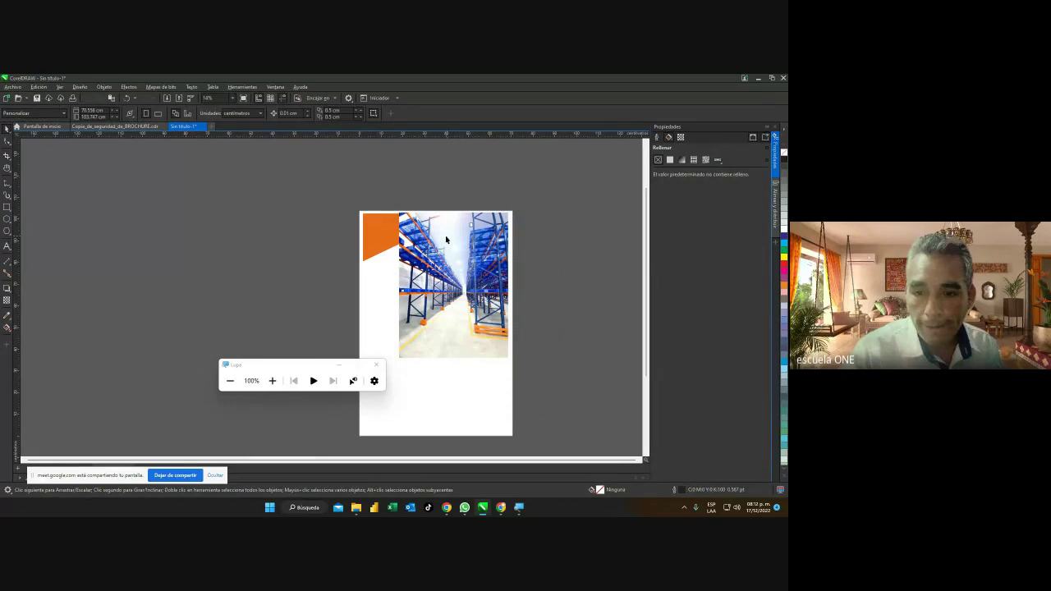
{"action": "scroll", "coordinate": [534, 270], "scroll_direction": "up", "scroll_amount": 2}
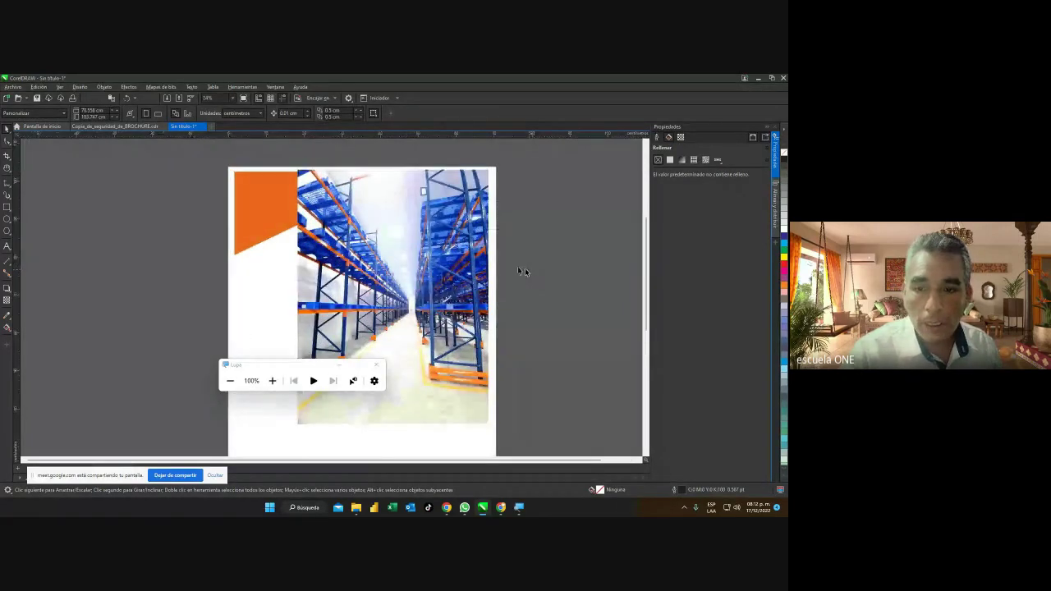
{"action": "left_click", "coordinate": [433, 241]}
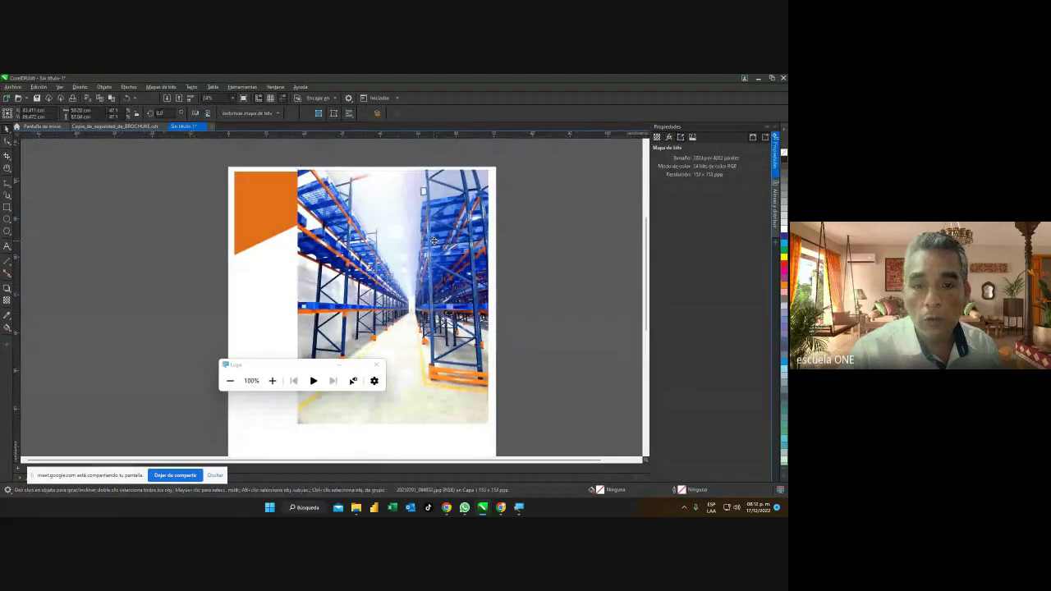
{"action": "left_click_drag", "start_coordinate": [435, 245], "coordinate": [434, 244]}
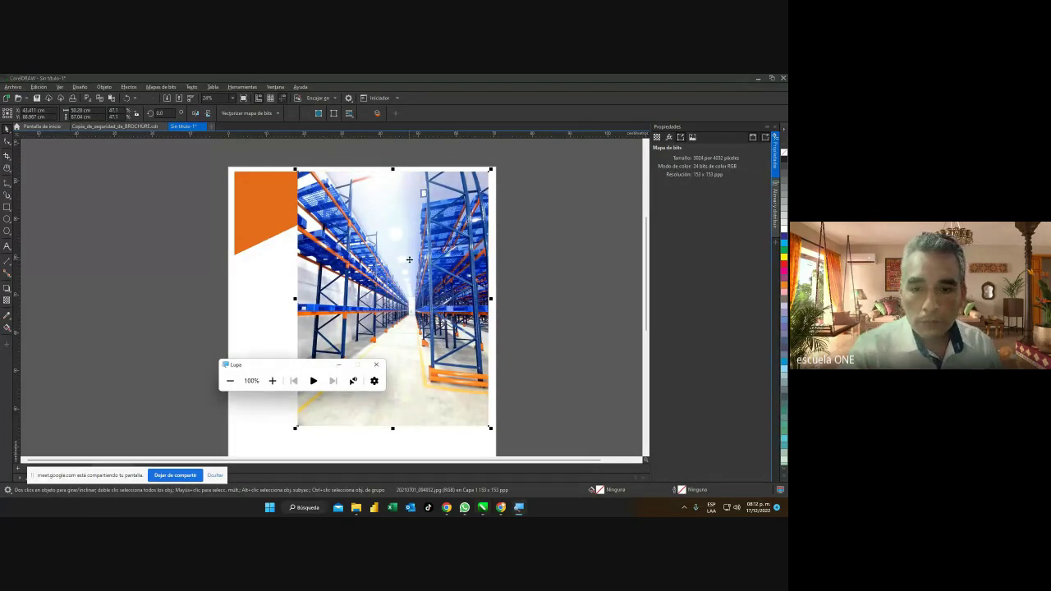
Compare the photo's placement with the backup brochure document and return to the untitled document.
{"action": "mouse_move", "coordinate": [514, 510]}
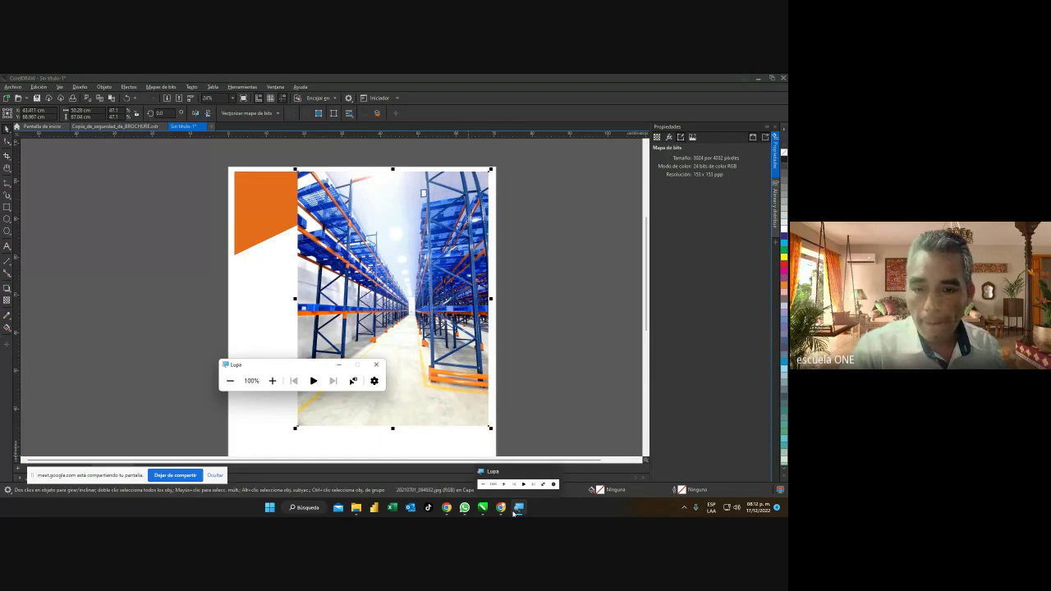
{"action": "left_click", "coordinate": [123, 130]}
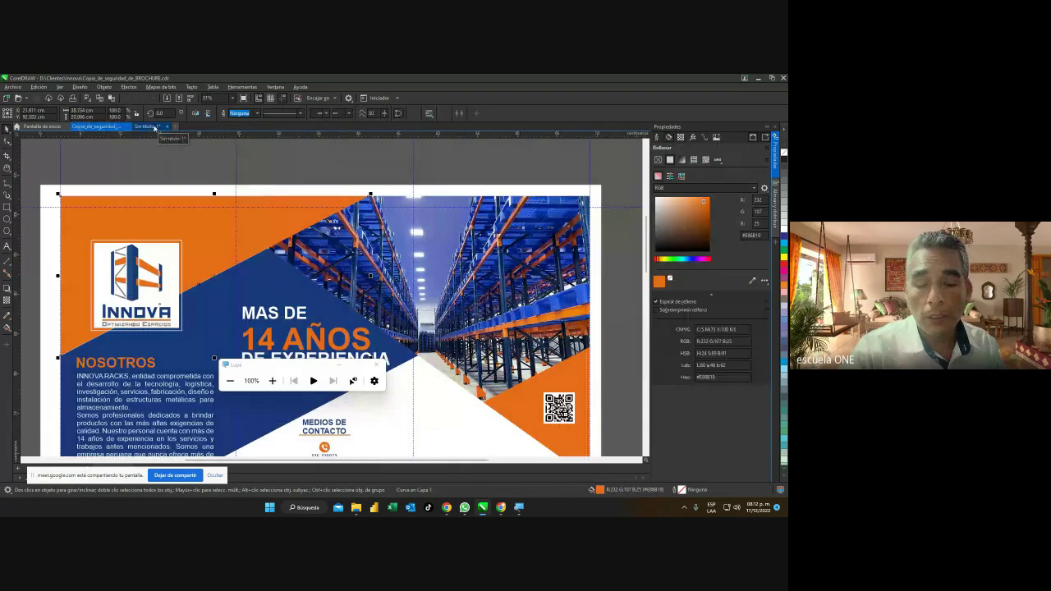
{"action": "left_click", "coordinate": [148, 128]}
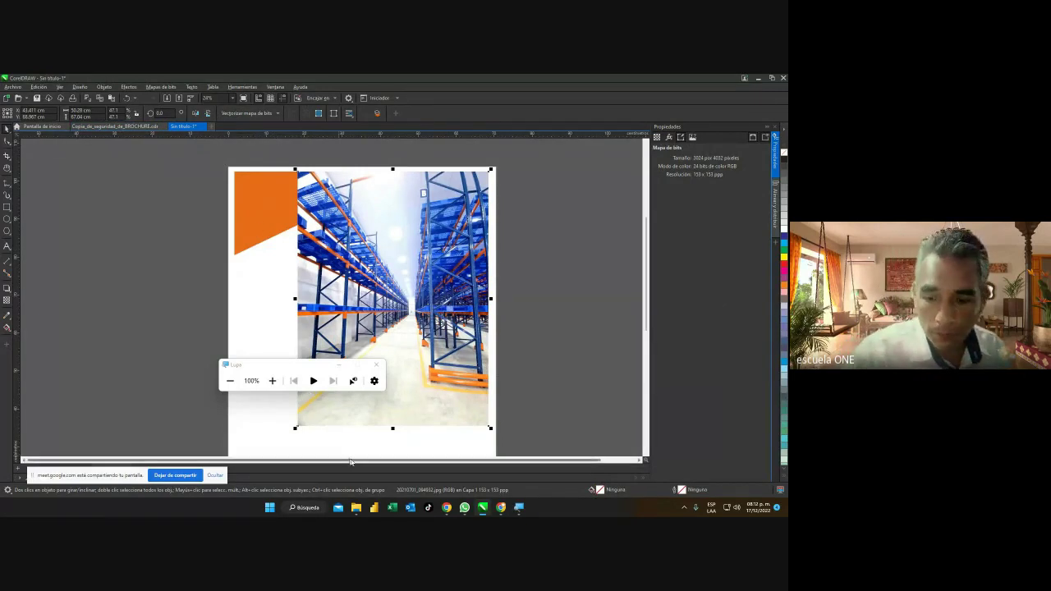
Switch to the Google Meet call, read the chat messages and return to the untitled CorelDRAW document.
{"action": "mouse_move", "coordinate": [500, 511]}
{"action": "left_click", "coordinate": [507, 468]}
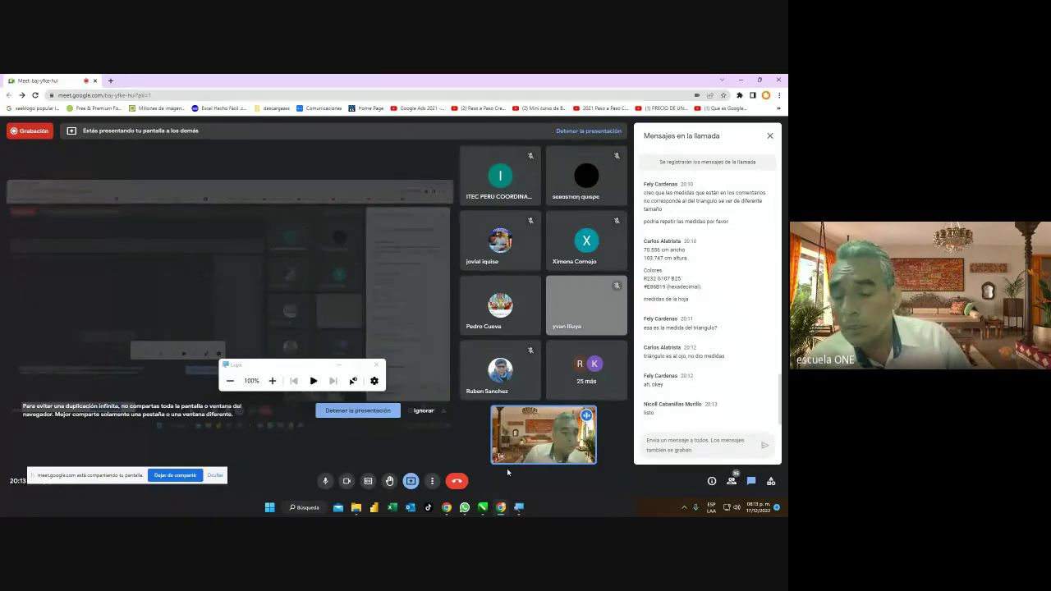
{"action": "mouse_move", "coordinate": [483, 506]}
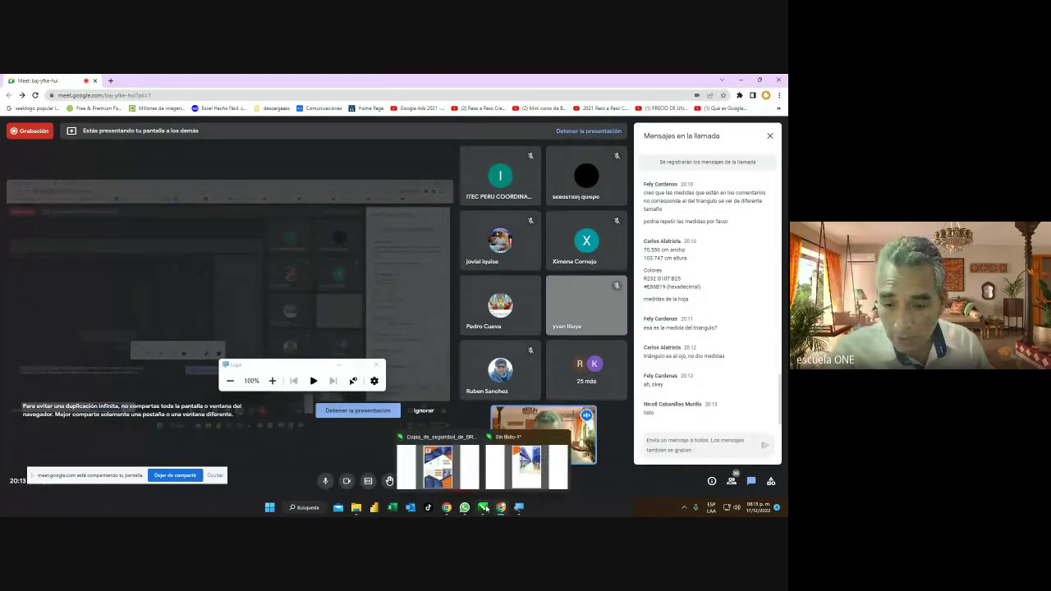
{"action": "left_click", "coordinate": [531, 464]}
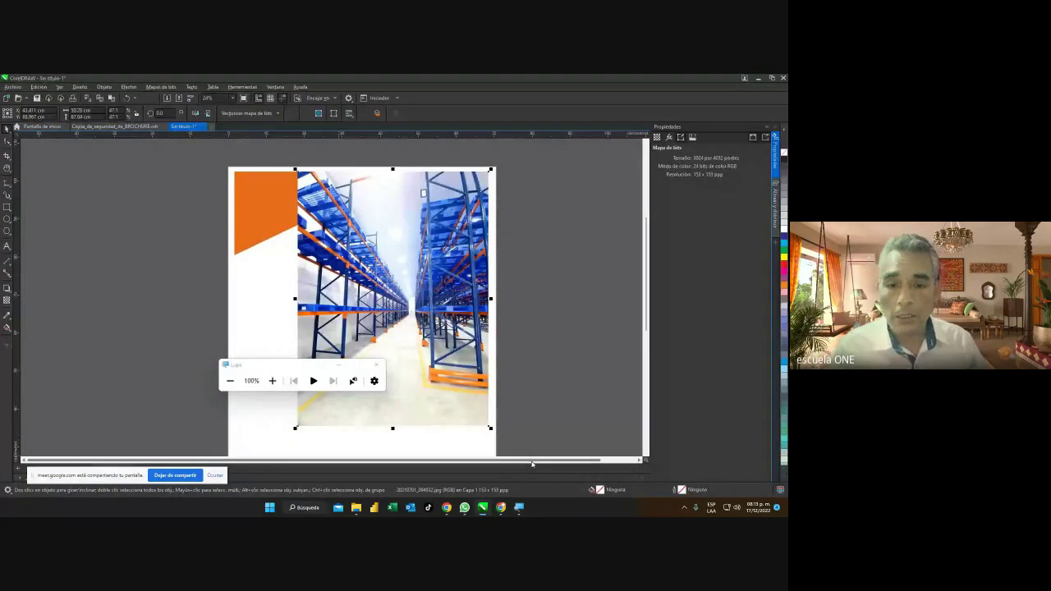
Deselect the warehouse photo and move the Magnifier window off the brochure page.
{"action": "left_click", "coordinate": [521, 351]}
{"action": "scroll", "coordinate": [521, 351], "scroll_direction": "down", "scroll_amount": 1}
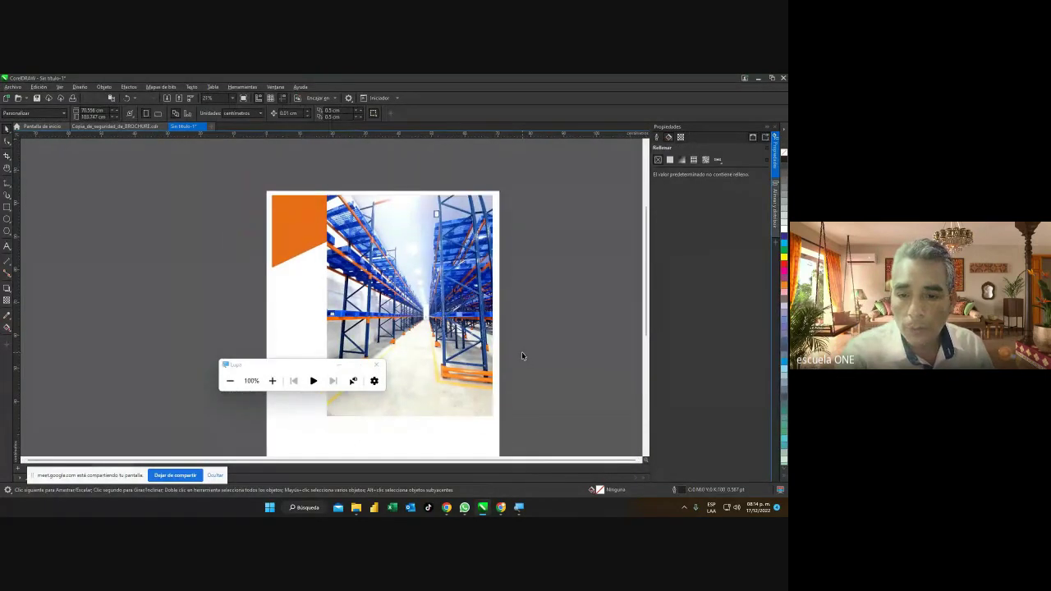
{"action": "scroll", "coordinate": [645, 271], "scroll_direction": "down", "scroll_amount": 2}
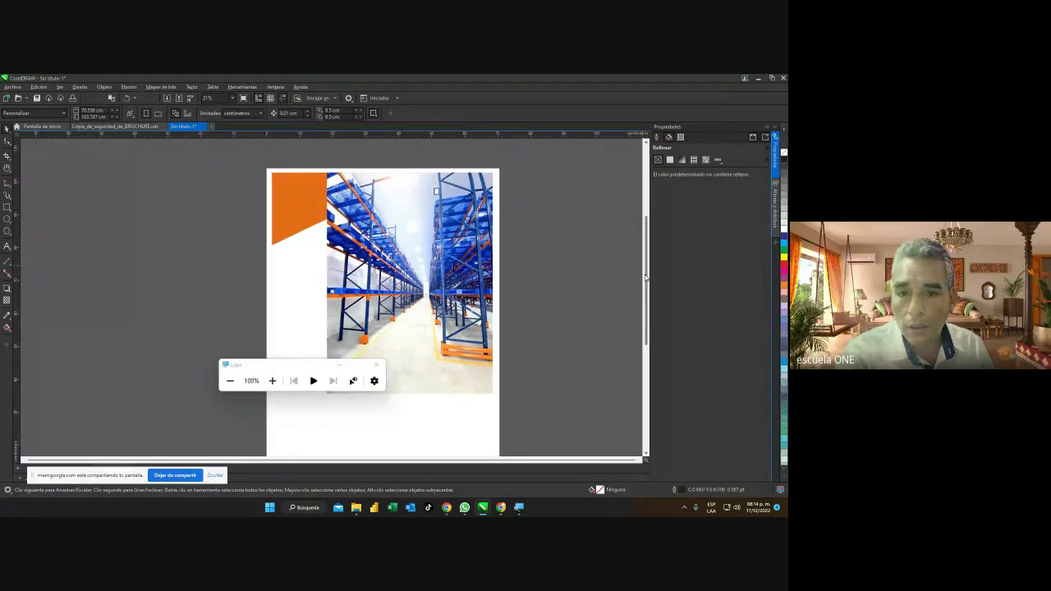
{"action": "left_click_drag", "start_coordinate": [283, 368], "coordinate": [131, 346]}
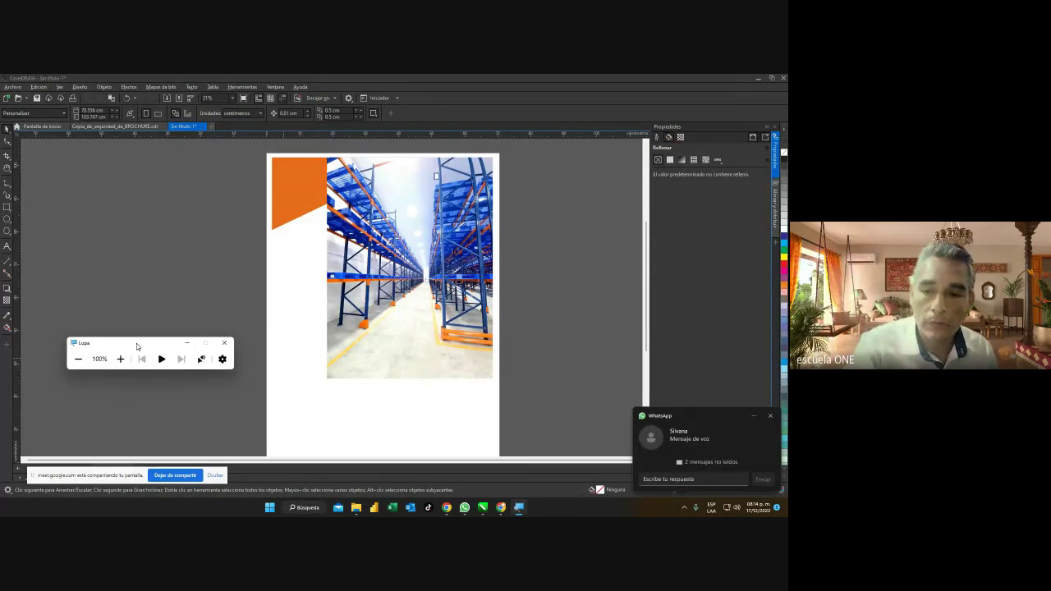
{"action": "left_click", "coordinate": [558, 378]}
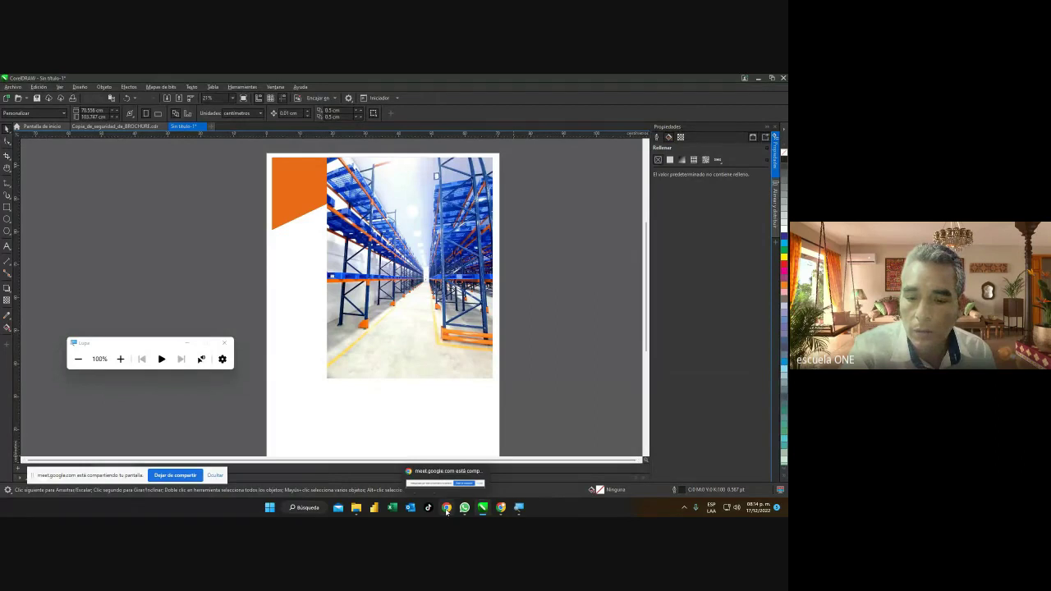
{"action": "left_click", "coordinate": [560, 378]}
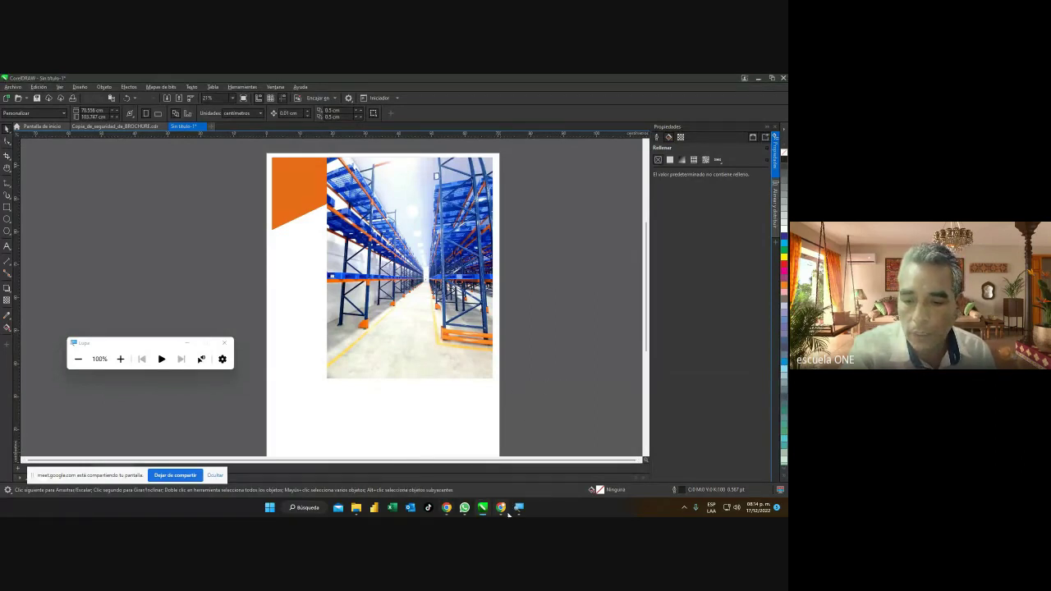
Switch to the Google Meet call to check the chat, and return to the untitled CorelDRAW document.
{"action": "mouse_move", "coordinate": [501, 507]}
{"action": "left_click", "coordinate": [505, 462]}
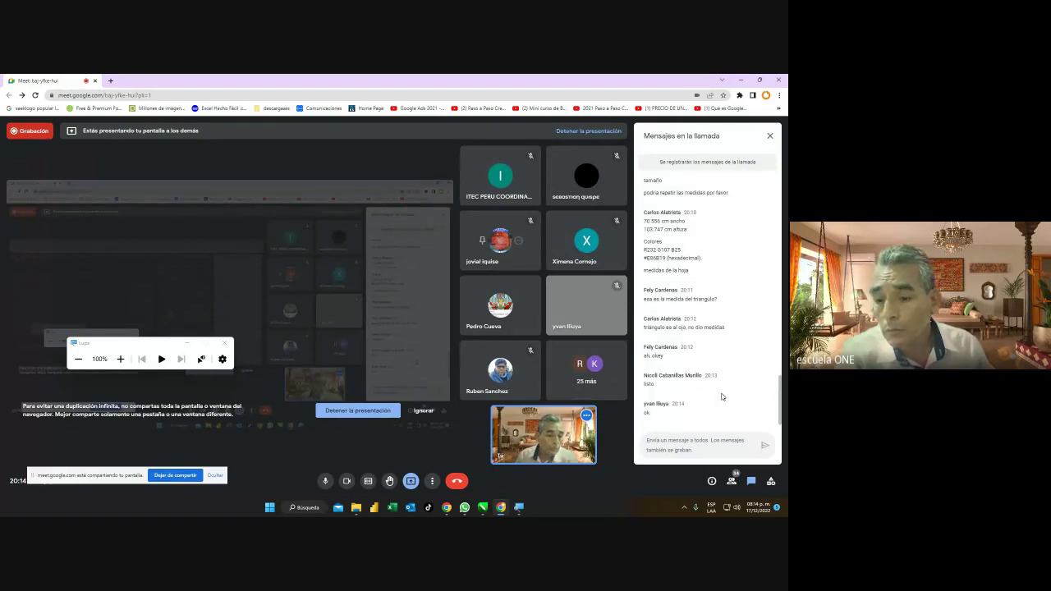
{"action": "key", "text": "alt+Tab"}
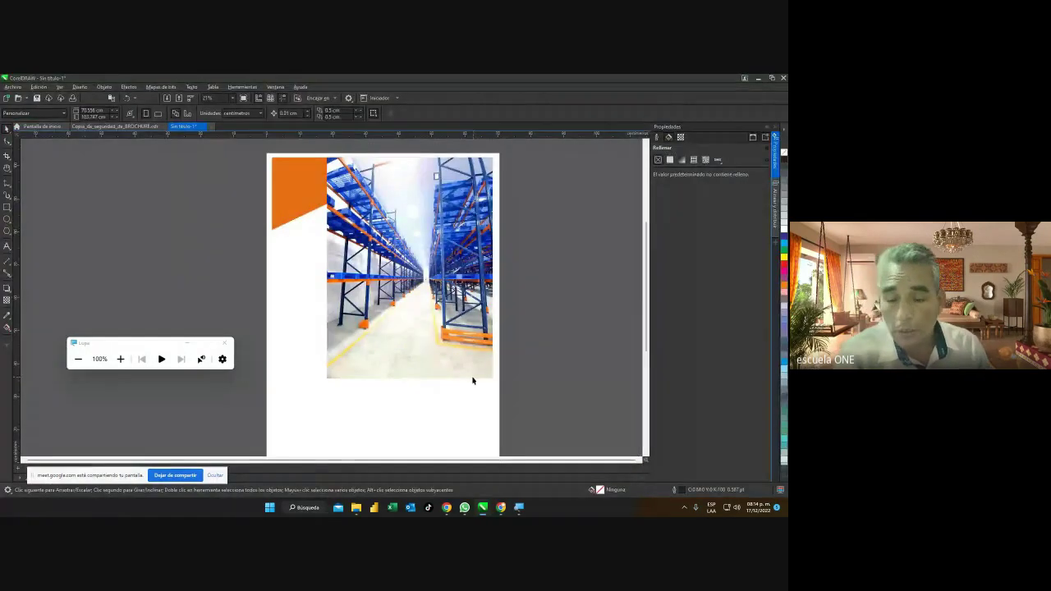
Place the orange triangle in front of the warehouse photo, moving the Magnifier window aside and leaving nothing selected.
{"action": "left_click", "coordinate": [304, 199]}
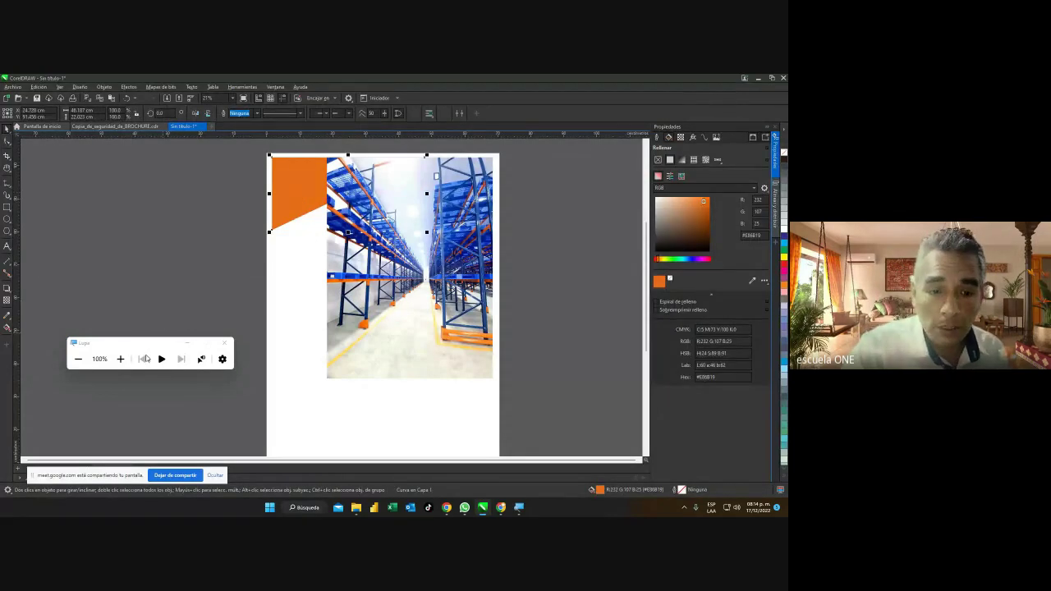
{"action": "left_click_drag", "start_coordinate": [136, 343], "coordinate": [369, 365]}
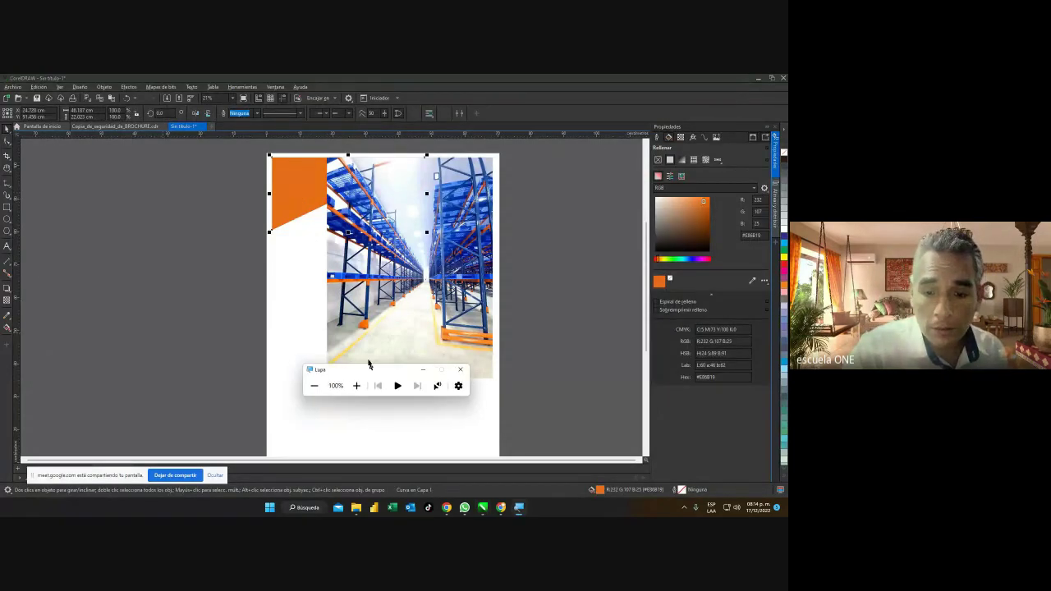
{"action": "right_click", "coordinate": [301, 185]}
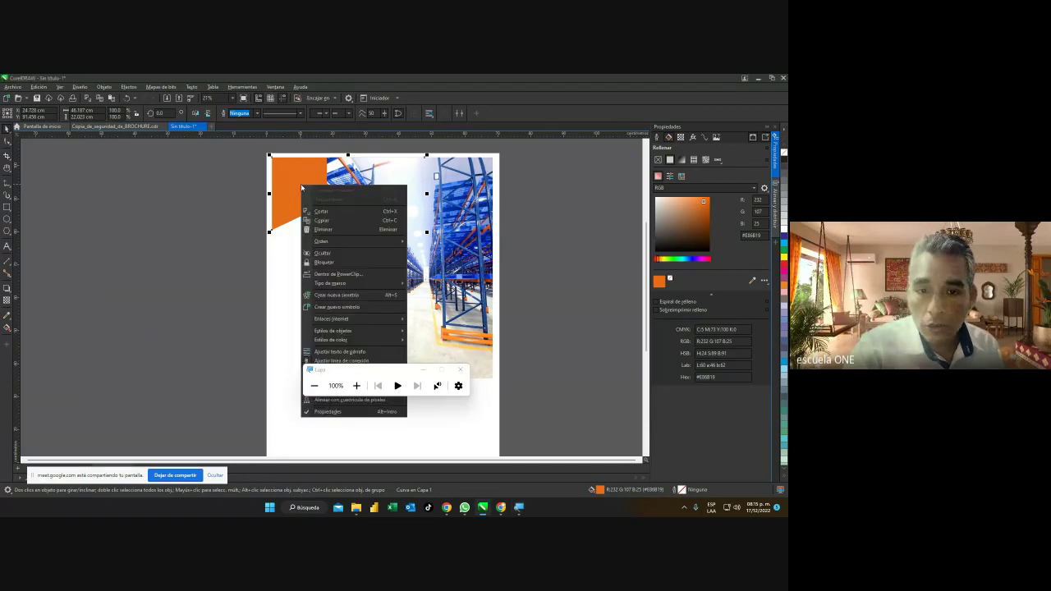
{"action": "mouse_move", "coordinate": [335, 242]}
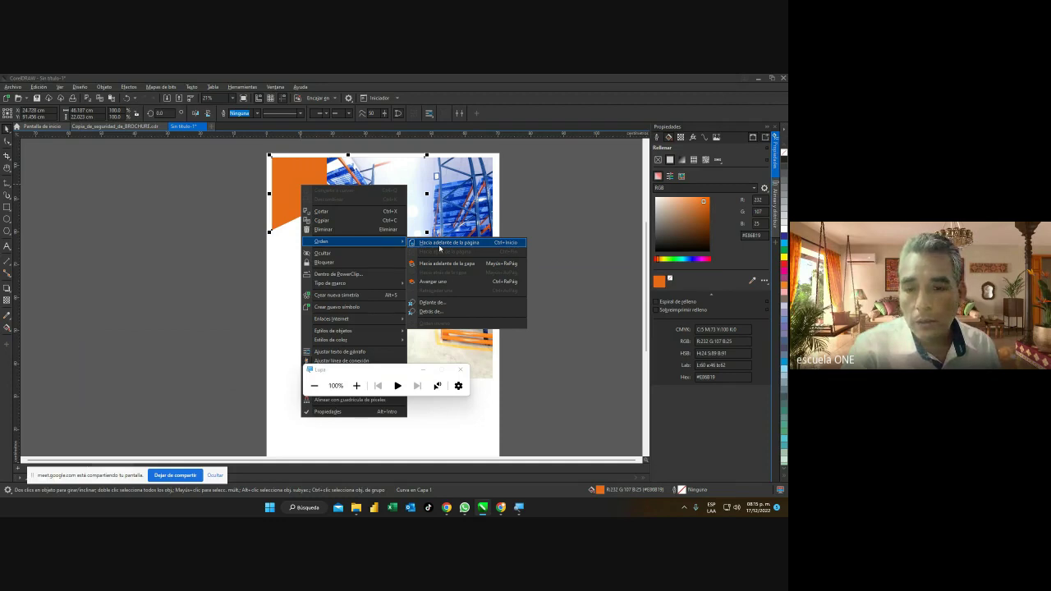
{"action": "left_click", "coordinate": [431, 304]}
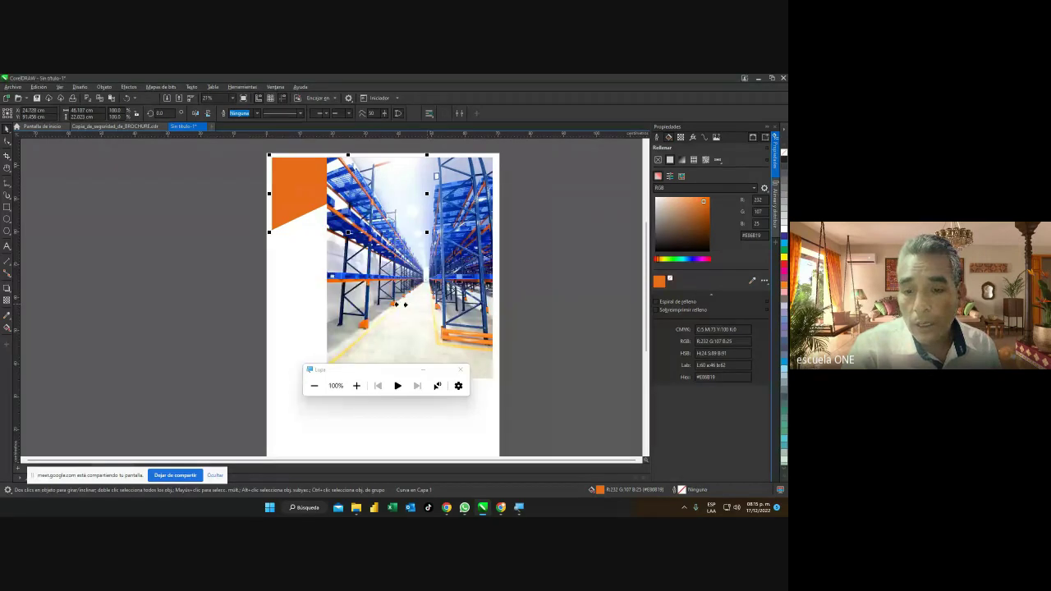
{"action": "left_click", "coordinate": [362, 261]}
{"action": "left_click", "coordinate": [296, 265]}
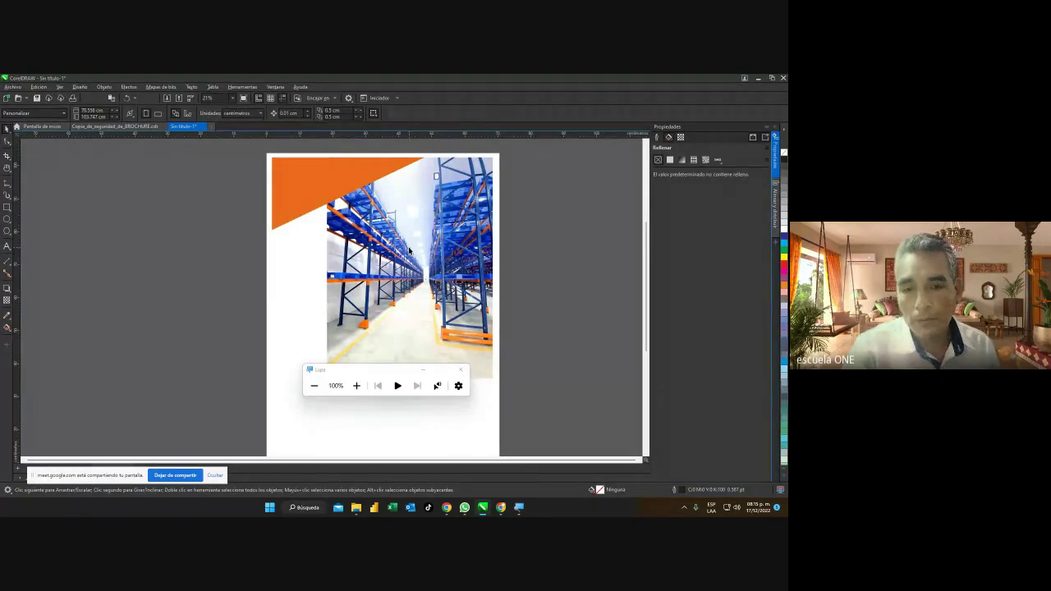
Compare the overlapping shapes and photo in the backup brochure document with the layout in the untitled document.
{"action": "left_click", "coordinate": [122, 128]}
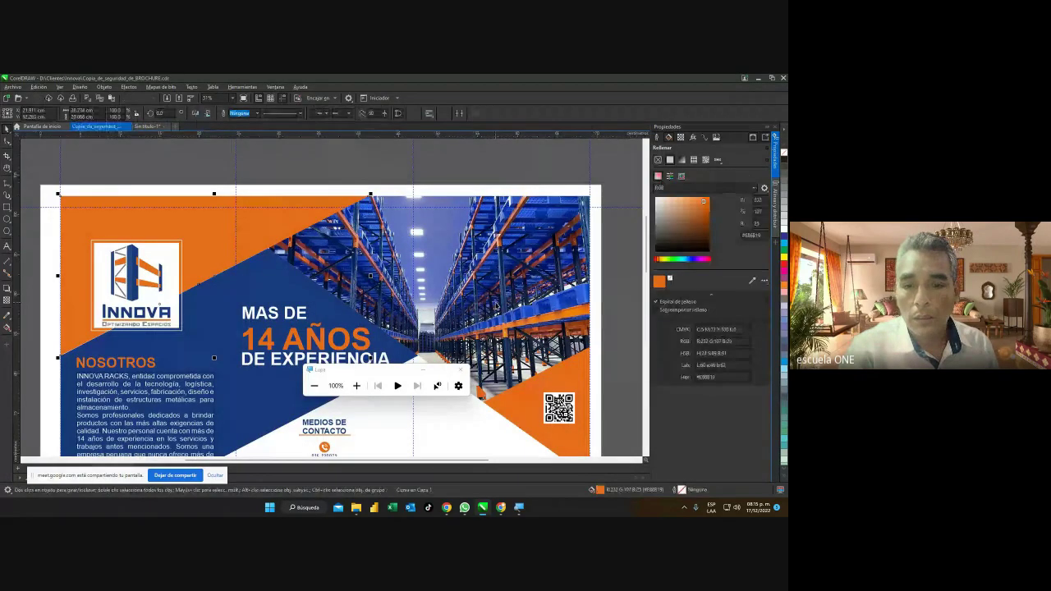
{"action": "scroll", "coordinate": [493, 304], "scroll_direction": "down", "scroll_amount": 1}
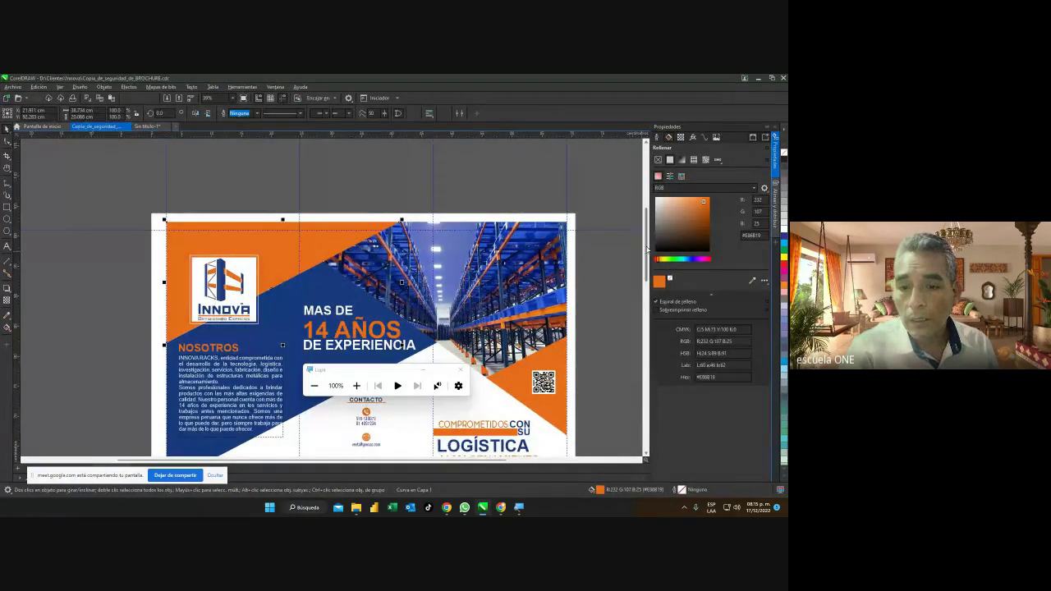
{"action": "scroll", "coordinate": [645, 258], "scroll_direction": "down", "scroll_amount": 1}
{"action": "scroll", "coordinate": [646, 260], "scroll_direction": "down", "scroll_amount": 1}
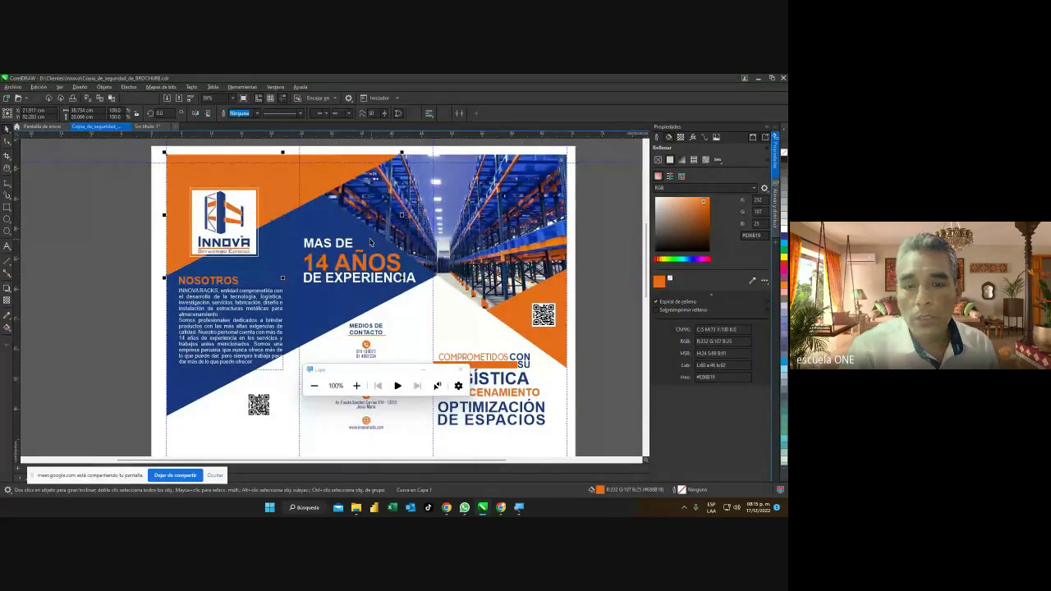
{"action": "left_click", "coordinate": [150, 127]}
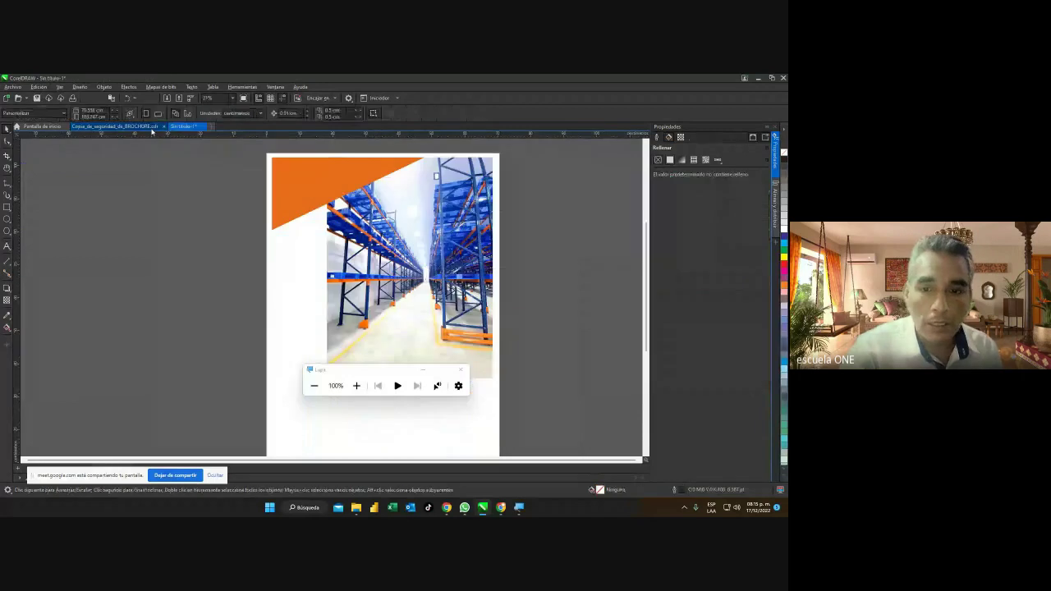
{"action": "left_click", "coordinate": [96, 130]}
{"action": "left_click", "coordinate": [509, 301]}
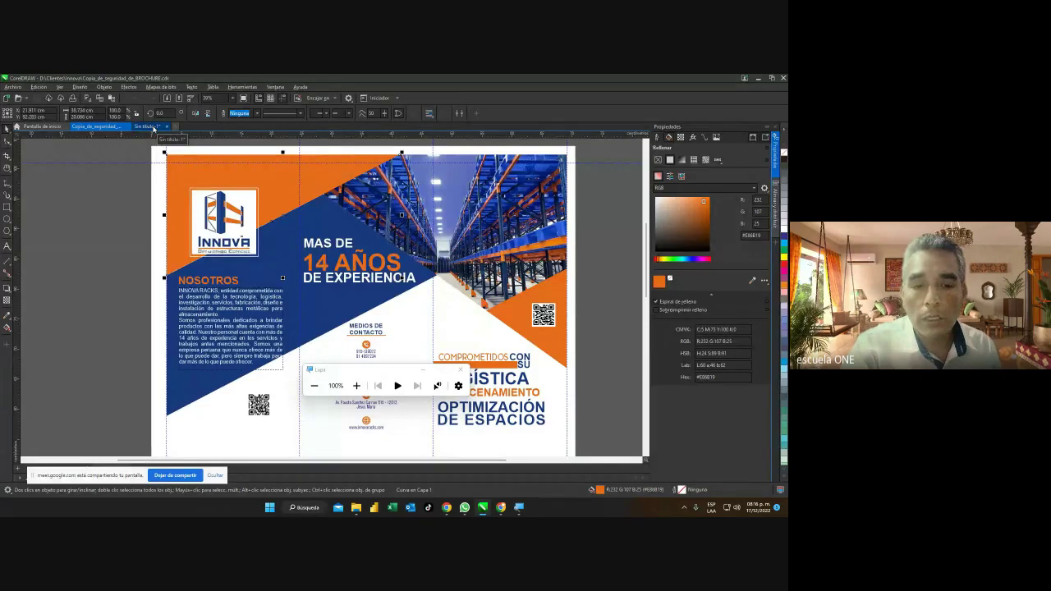
{"action": "left_click", "coordinate": [147, 127]}
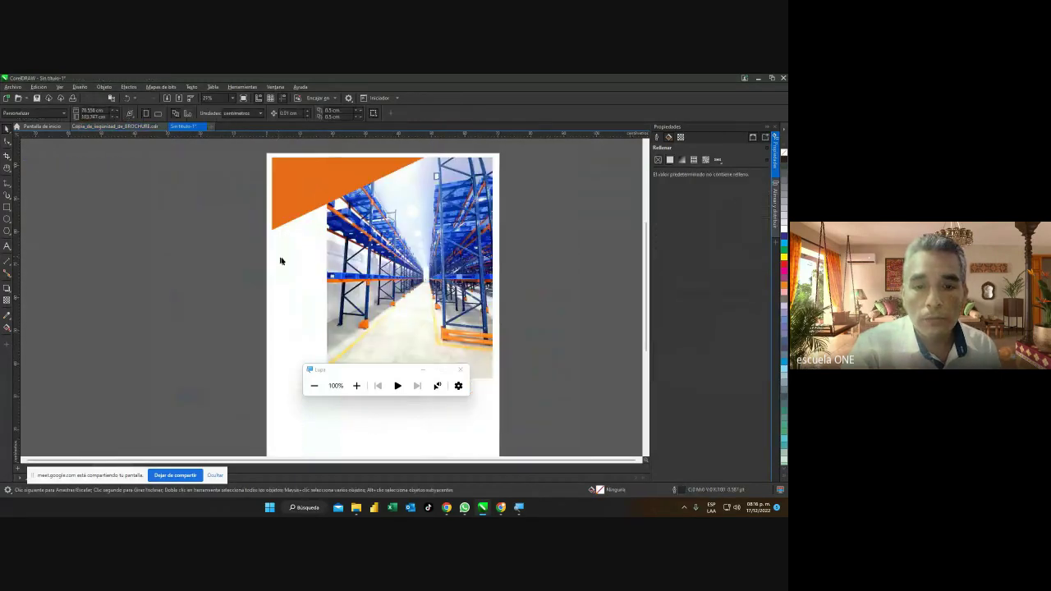
Draw a rectangle about 50 by 23 cm just below the orange triangle, overlapping the warehouse photo.
{"action": "left_click", "coordinate": [294, 202]}
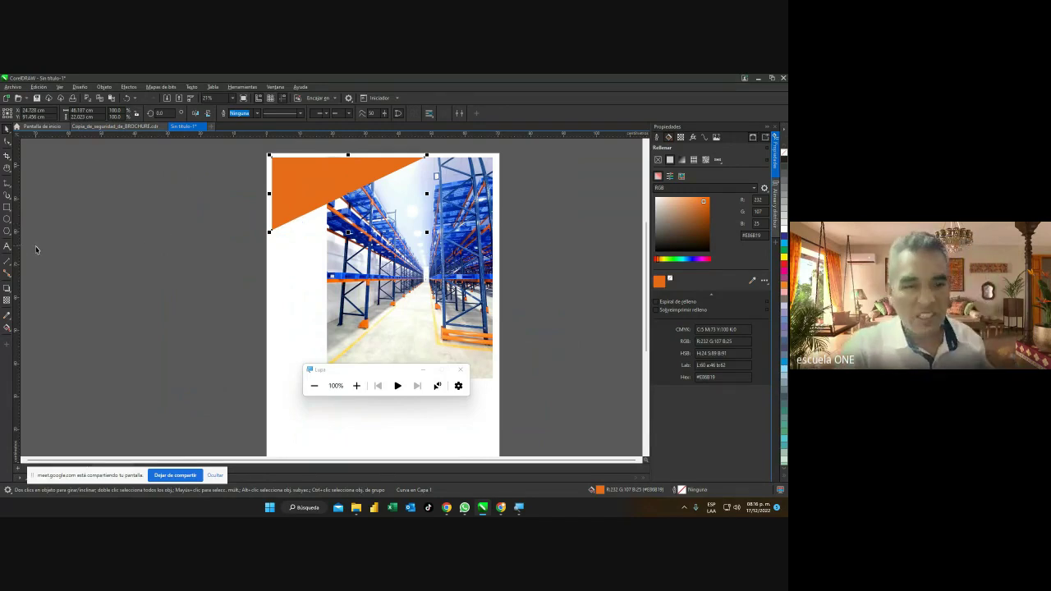
{"action": "left_click", "coordinate": [7, 207]}
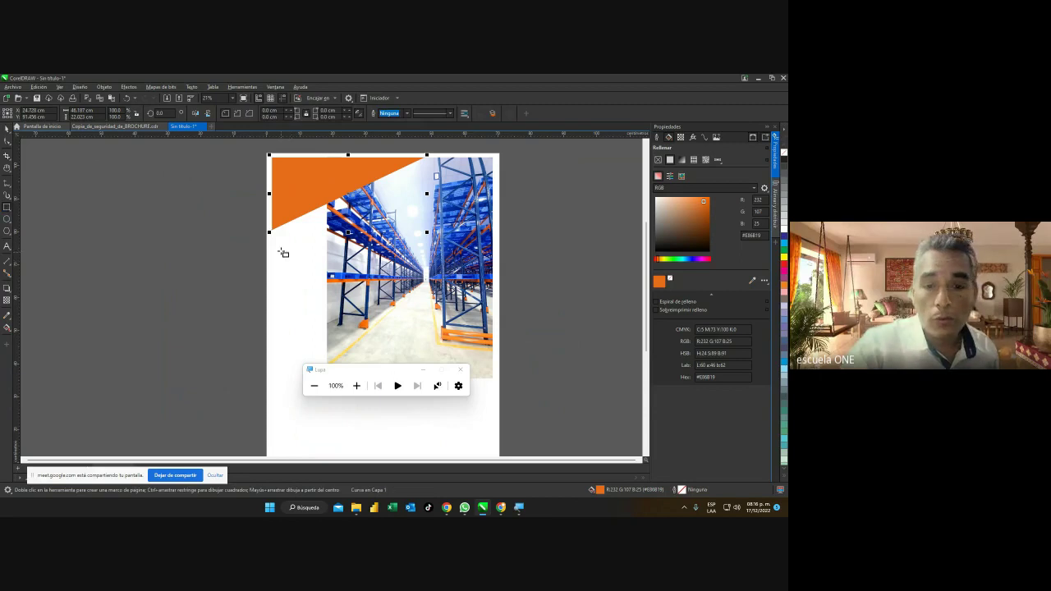
{"action": "left_click_drag", "start_coordinate": [279, 236], "coordinate": [444, 312]}
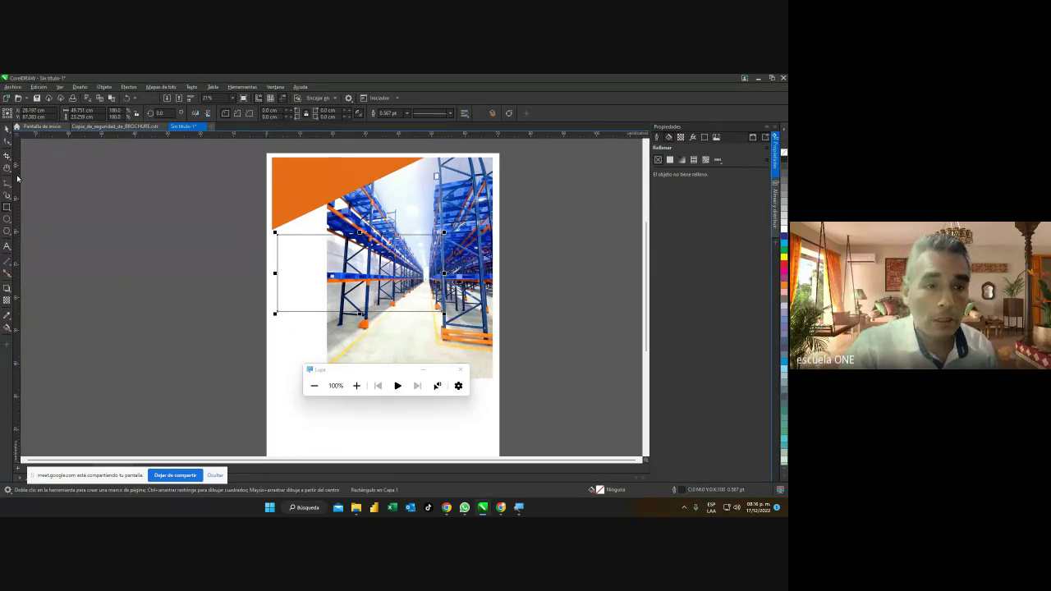
{"action": "left_click", "coordinate": [7, 129]}
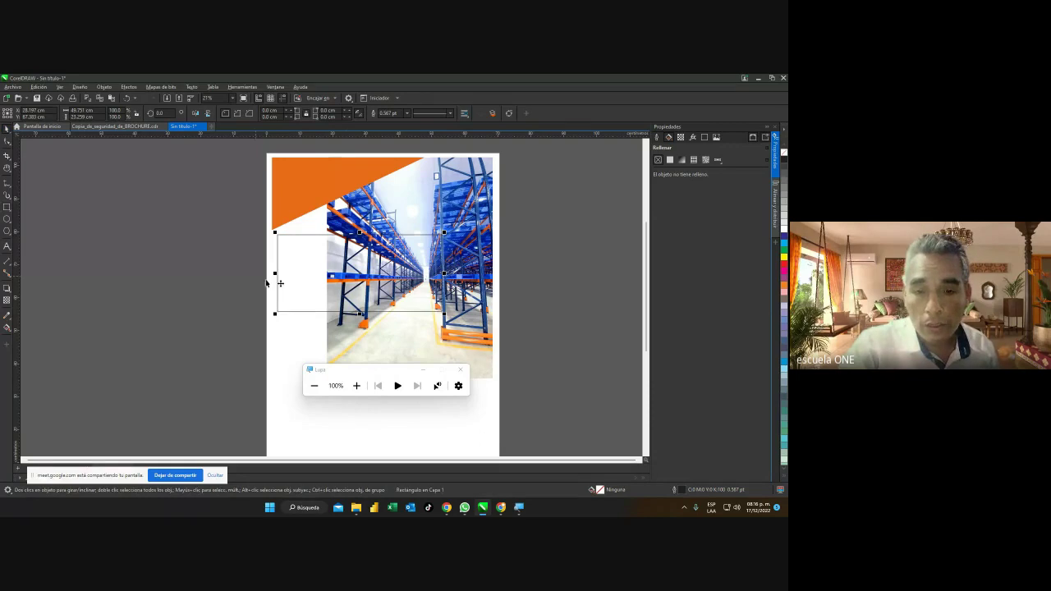
Examine the blue shape in the backup brochure document and return to the untitled document.
{"action": "left_click", "coordinate": [108, 127]}
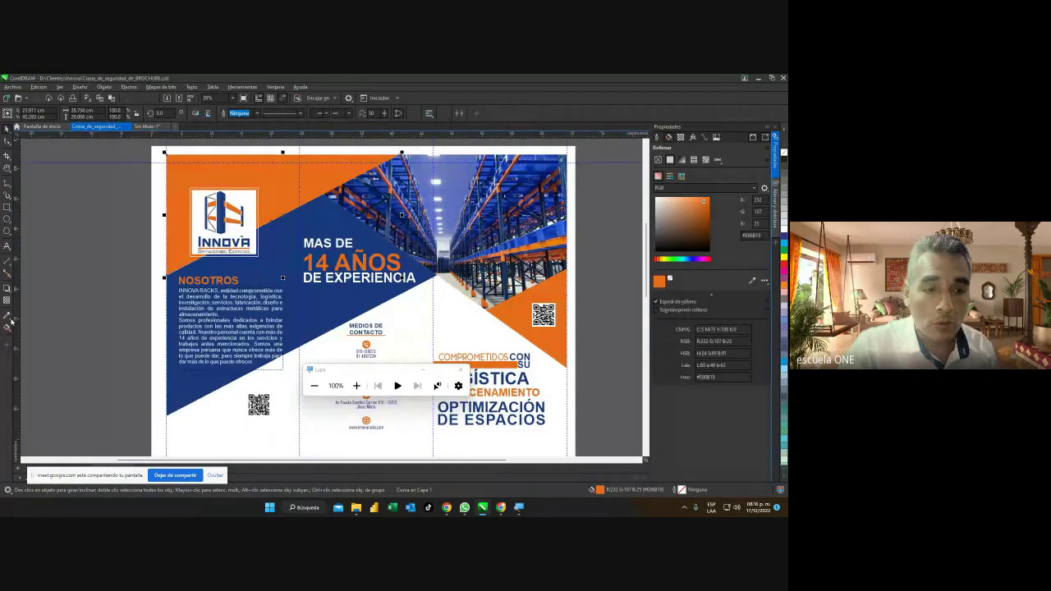
{"action": "scroll", "coordinate": [457, 336], "scroll_direction": "up", "scroll_amount": 1}
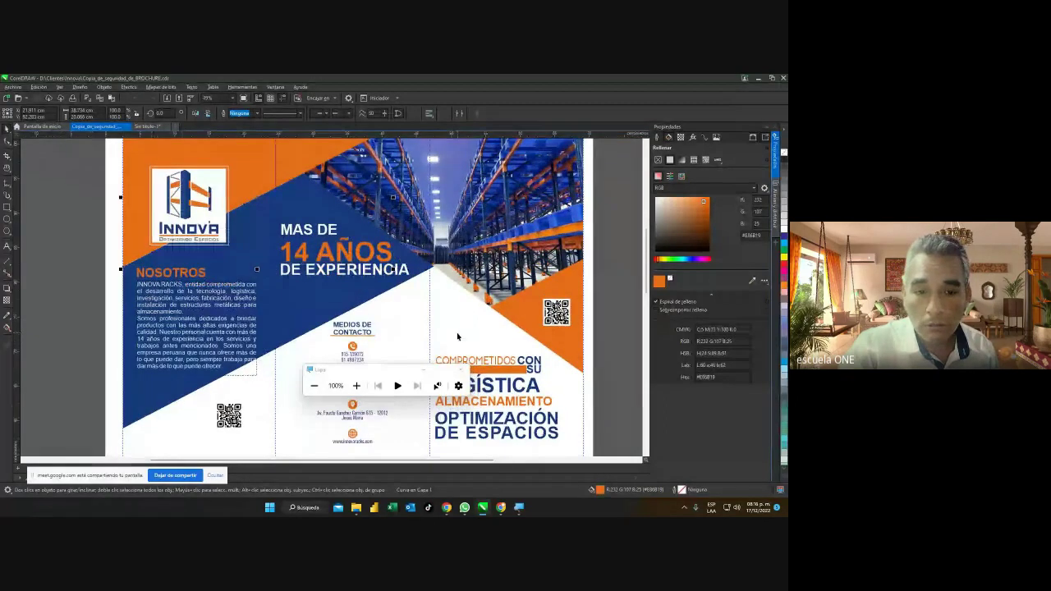
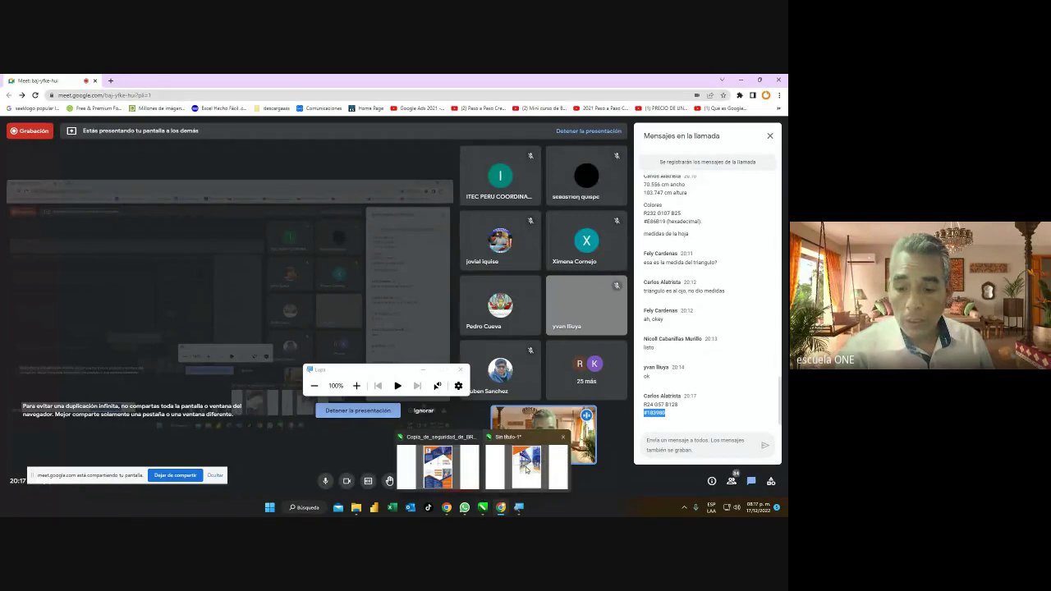
{"action": "left_click", "coordinate": [497, 475]}
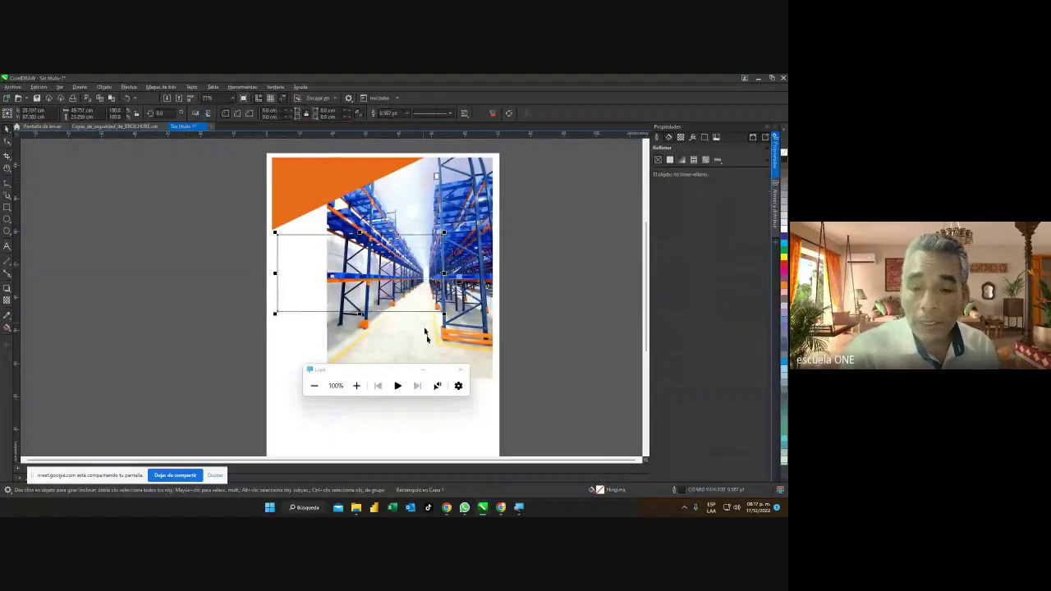
Give the rectangle a uniform RGB fill of blue #183980, magnifying the fill properties, and deselect it.
{"action": "scroll", "coordinate": [427, 318], "scroll_direction": "up", "scroll_amount": 2}
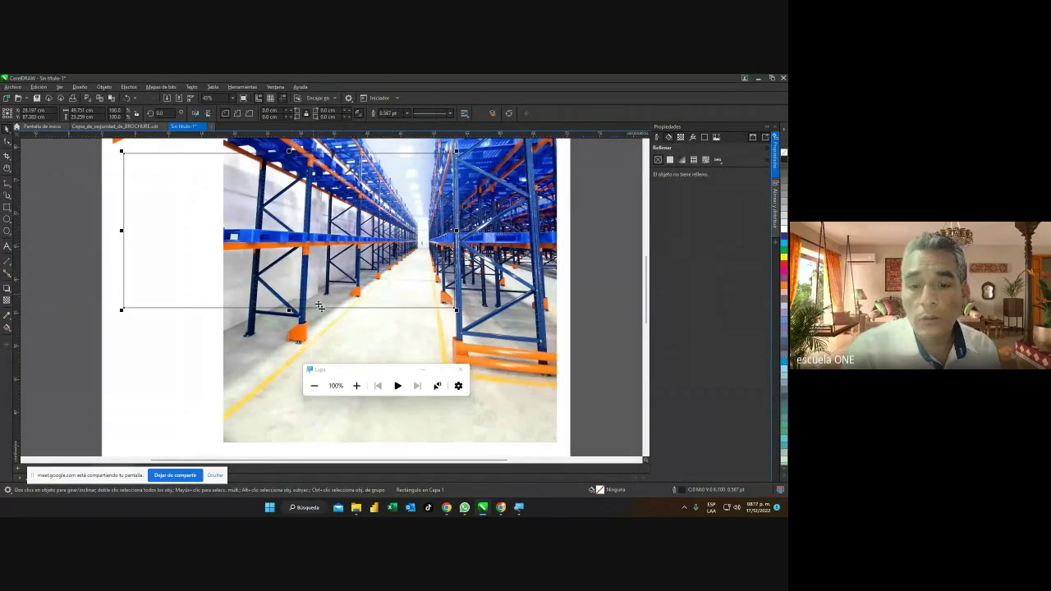
{"action": "left_click_drag", "start_coordinate": [366, 375], "coordinate": [657, 356]}
{"action": "left_click", "coordinate": [657, 357]}
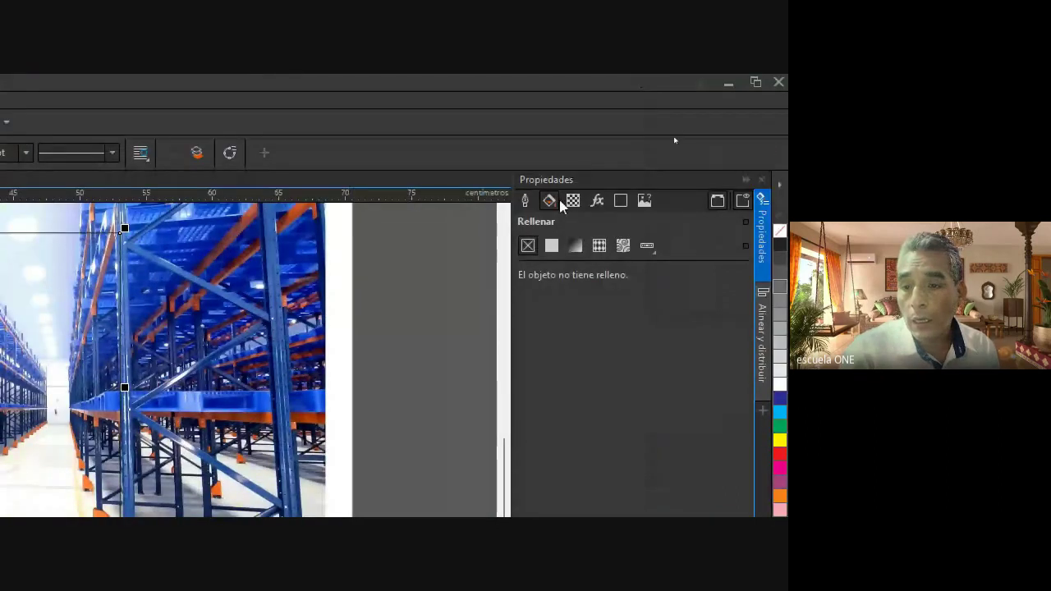
{"action": "left_click", "coordinate": [552, 247]}
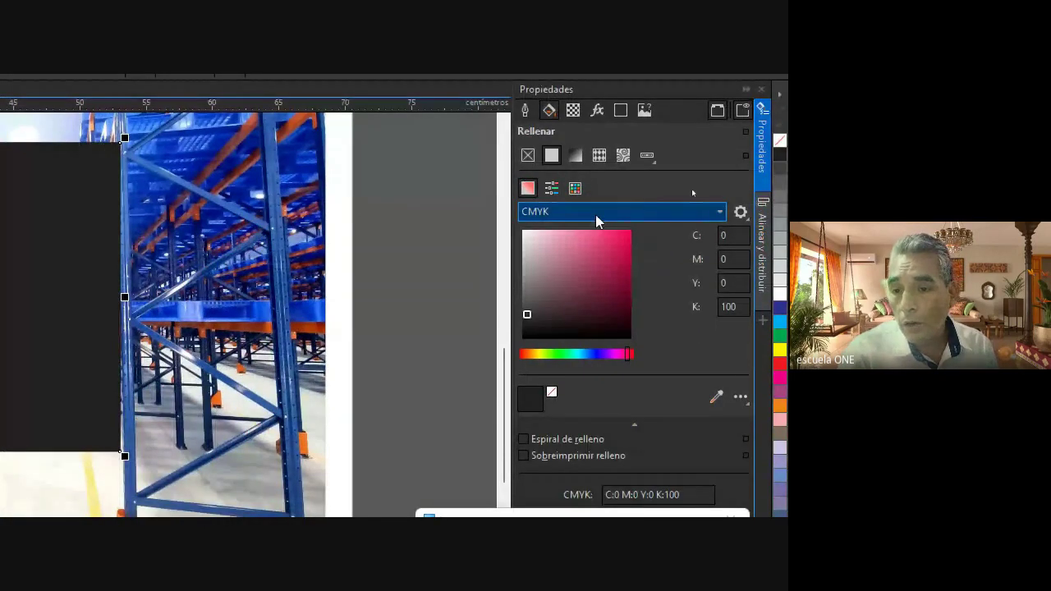
{"action": "left_click", "coordinate": [596, 214]}
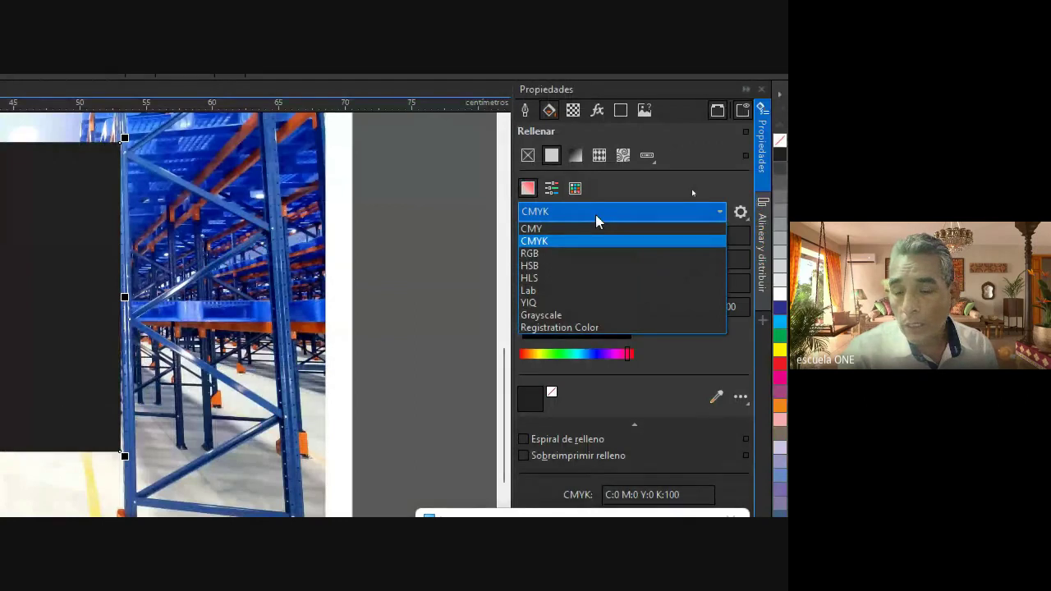
{"action": "left_click", "coordinate": [541, 257]}
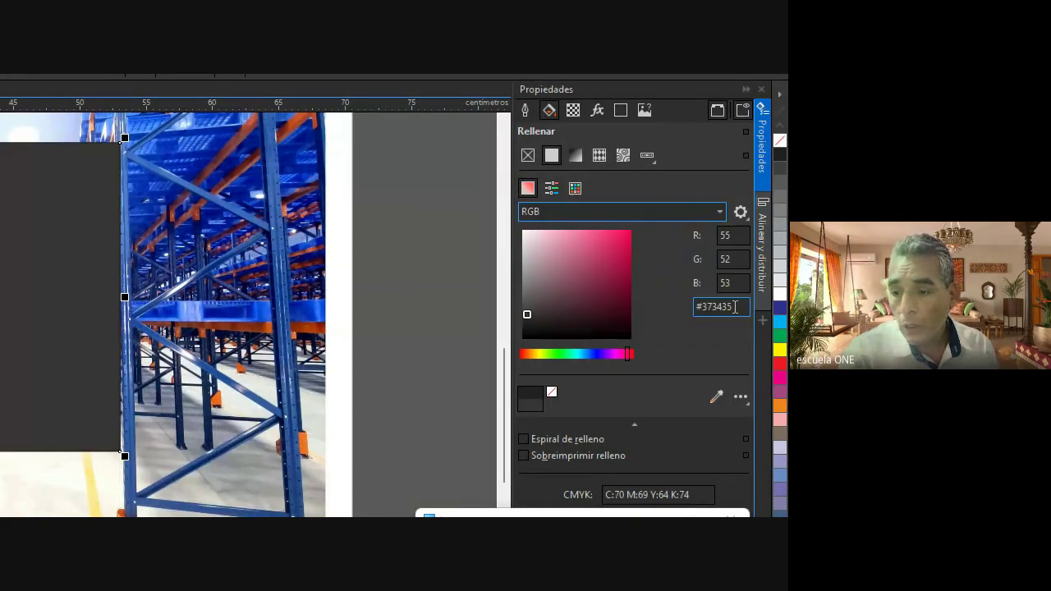
{"action": "left_click_drag", "start_coordinate": [736, 306], "coordinate": [695, 308]}
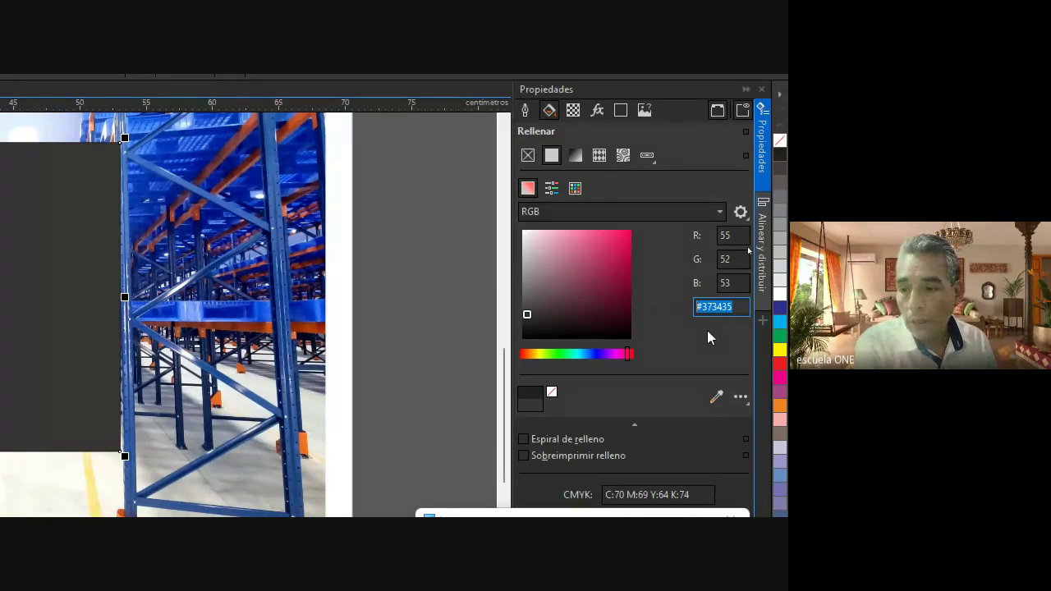
{"action": "type", "text": "#183980"}
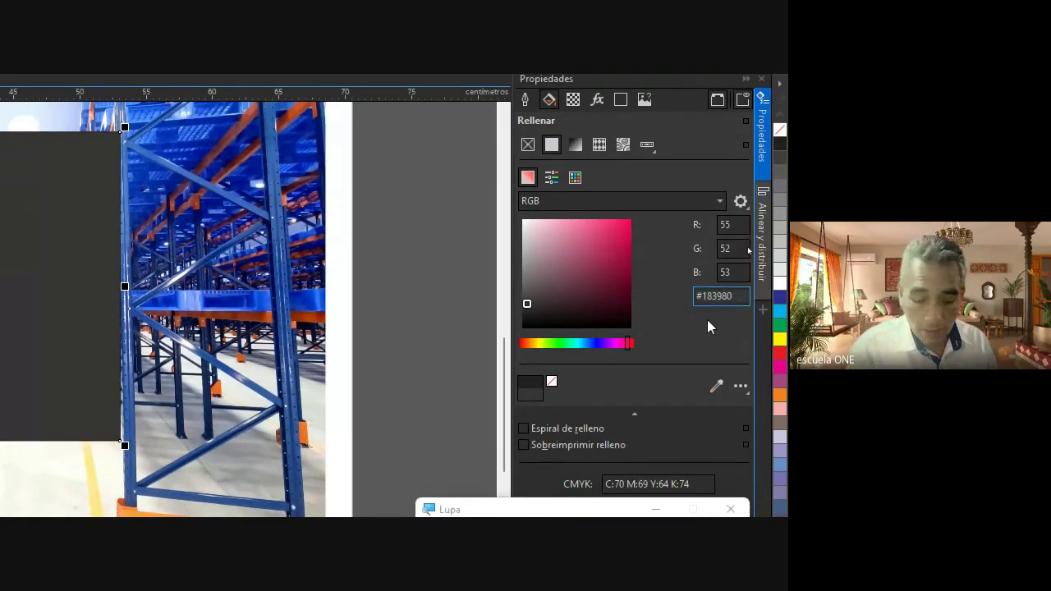
{"action": "key", "text": "Return"}
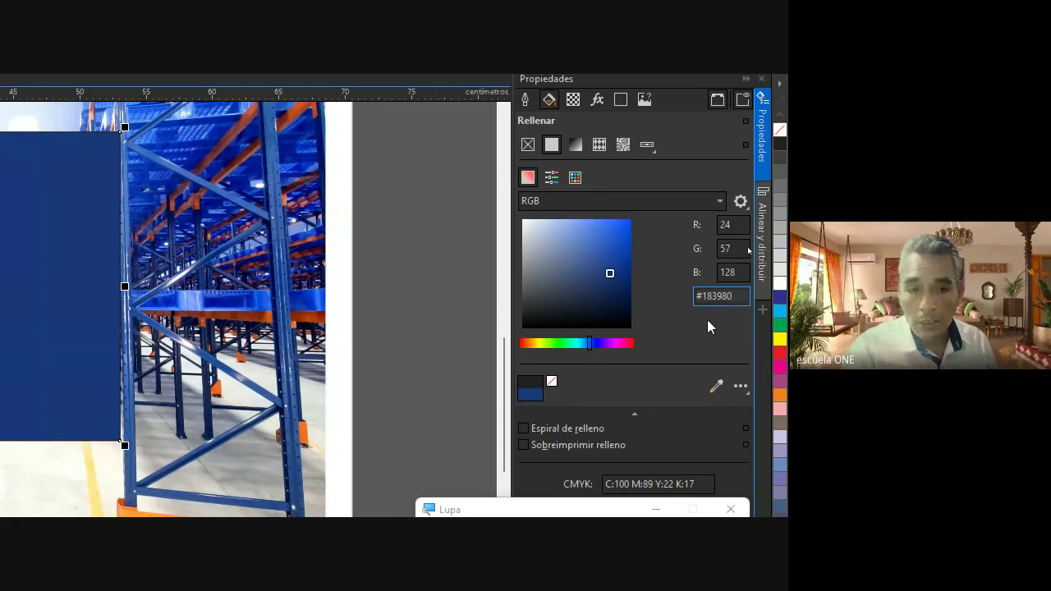
{"action": "left_click", "coordinate": [412, 264]}
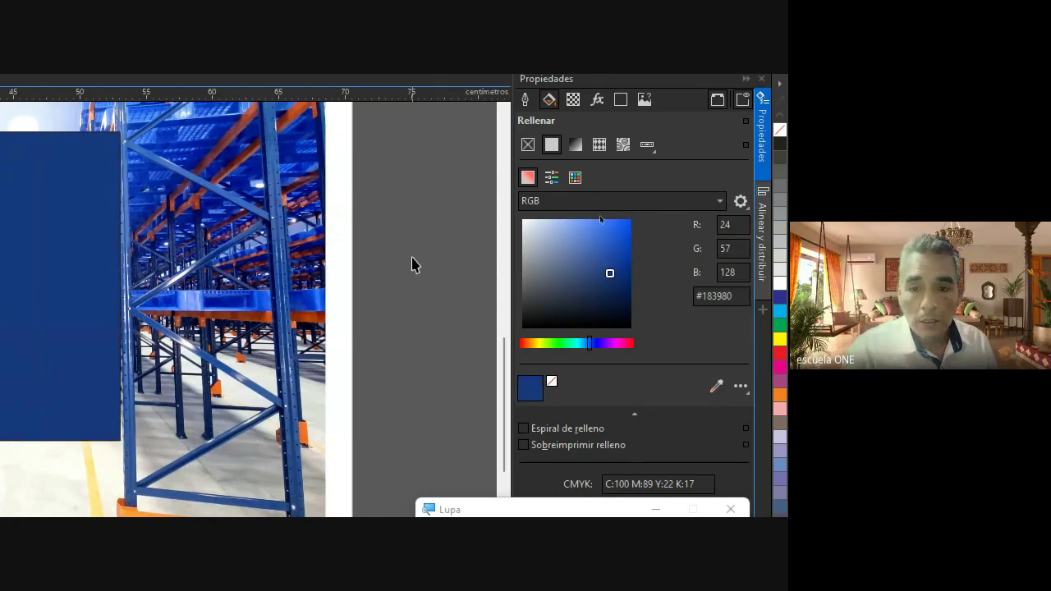
Restore the Magnifier to 100% and move the blue rectangle up and slightly left, over the orange triangle's lower part.
{"action": "key", "text": "super+minus"}
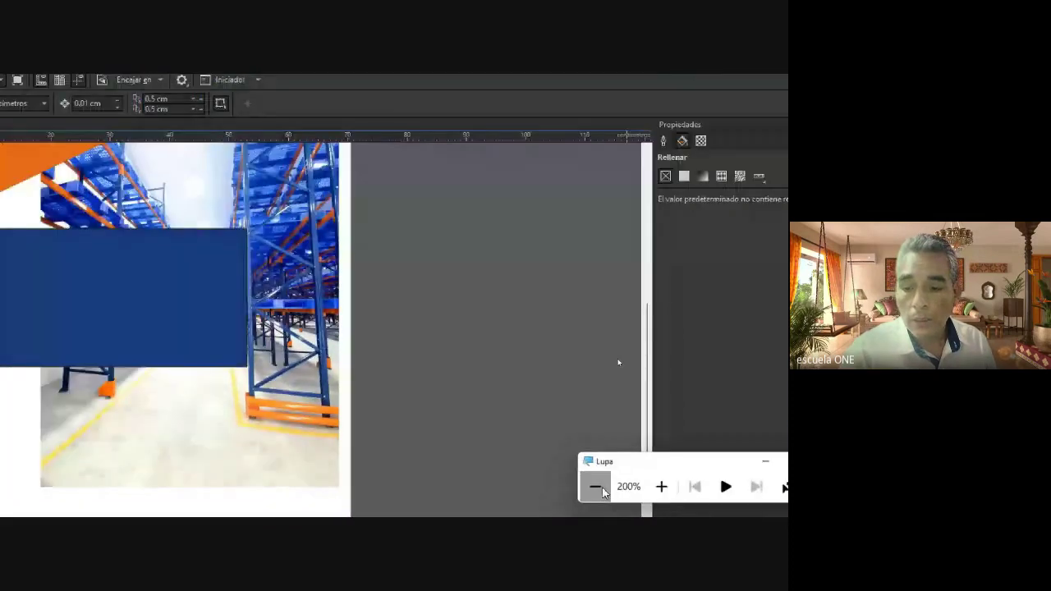
{"action": "left_click", "coordinate": [594, 489]}
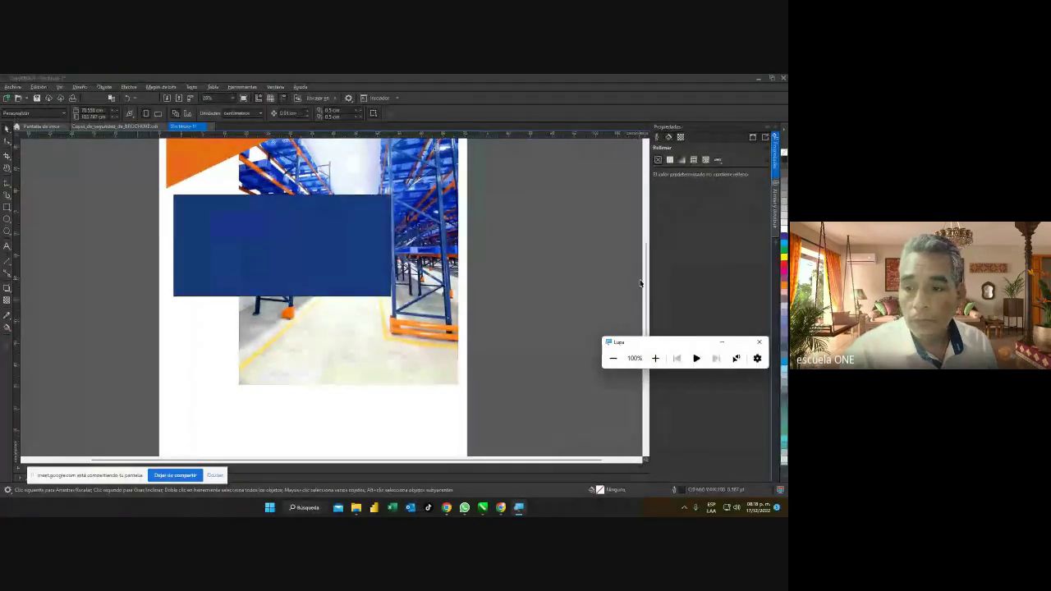
{"action": "scroll", "coordinate": [338, 310], "scroll_direction": "up", "scroll_amount": 3}
{"action": "left_click", "coordinate": [338, 310]}
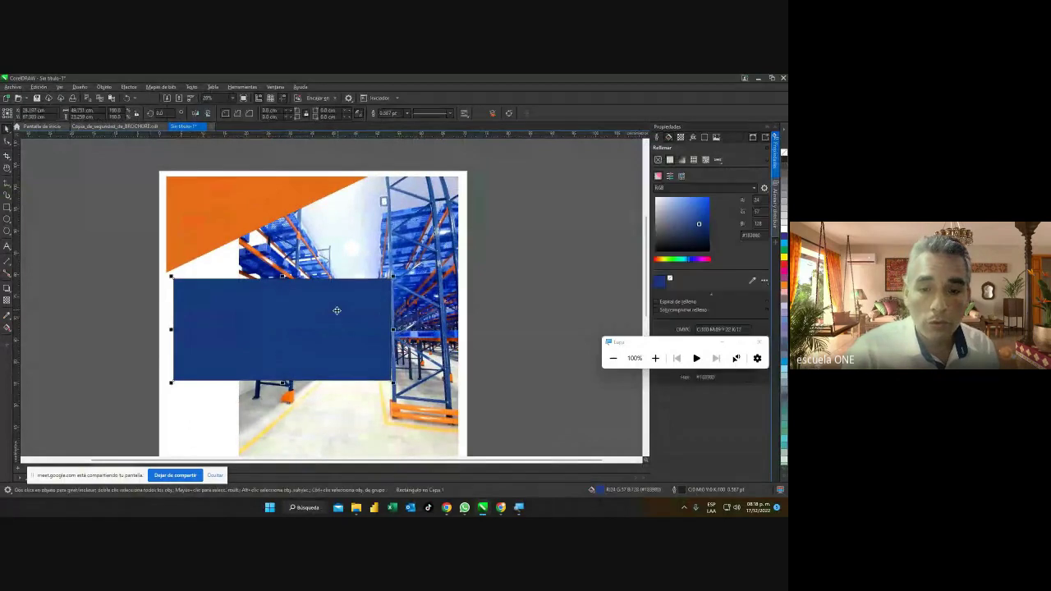
{"action": "left_click_drag", "start_coordinate": [339, 309], "coordinate": [325, 289]}
{"action": "scroll", "coordinate": [326, 289], "scroll_direction": "up", "scroll_amount": 1}
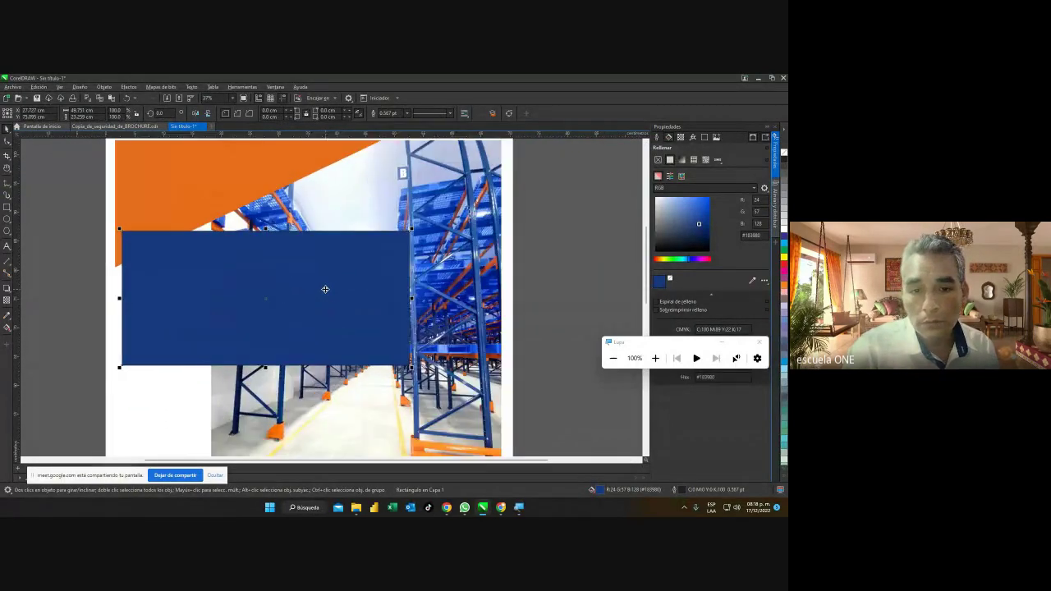
Check the messages in the Google Meet chat and return to the untitled CorelDRAW document.
{"action": "scroll", "coordinate": [325, 289], "scroll_direction": "up", "scroll_amount": 1}
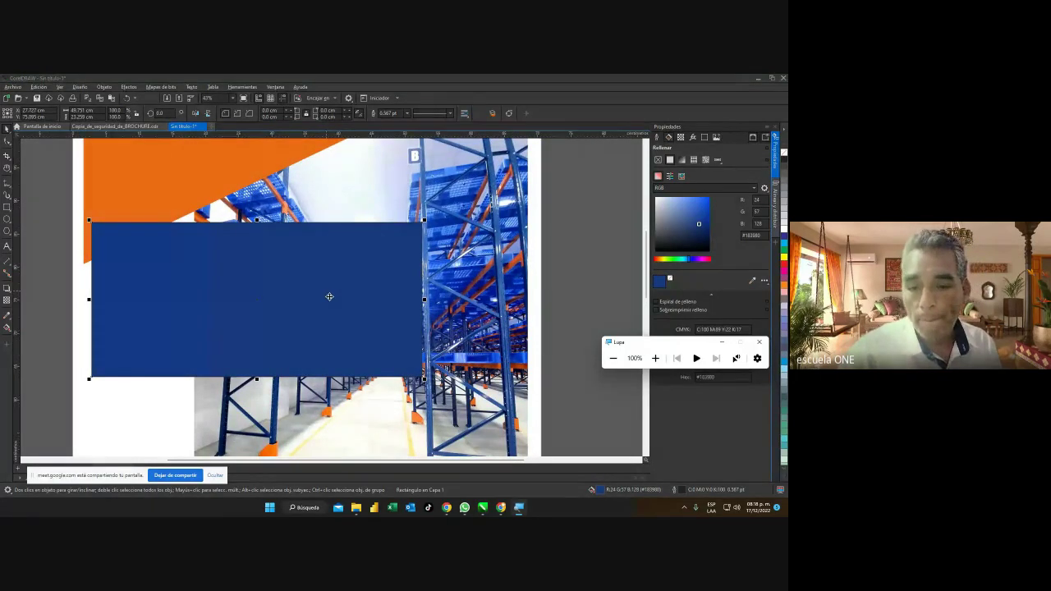
{"action": "mouse_move", "coordinate": [502, 511]}
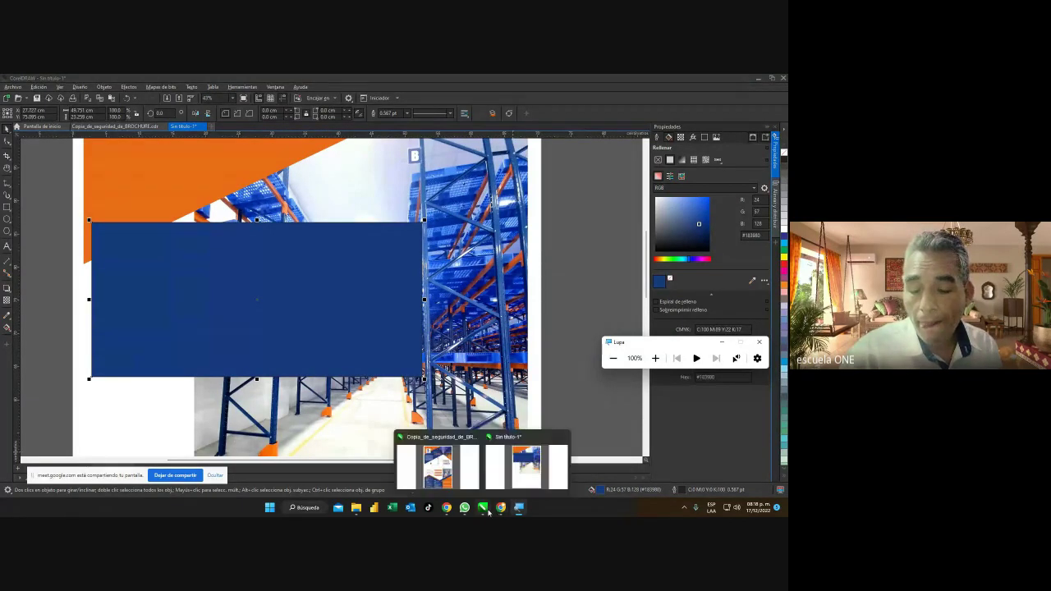
{"action": "left_click", "coordinate": [501, 460]}
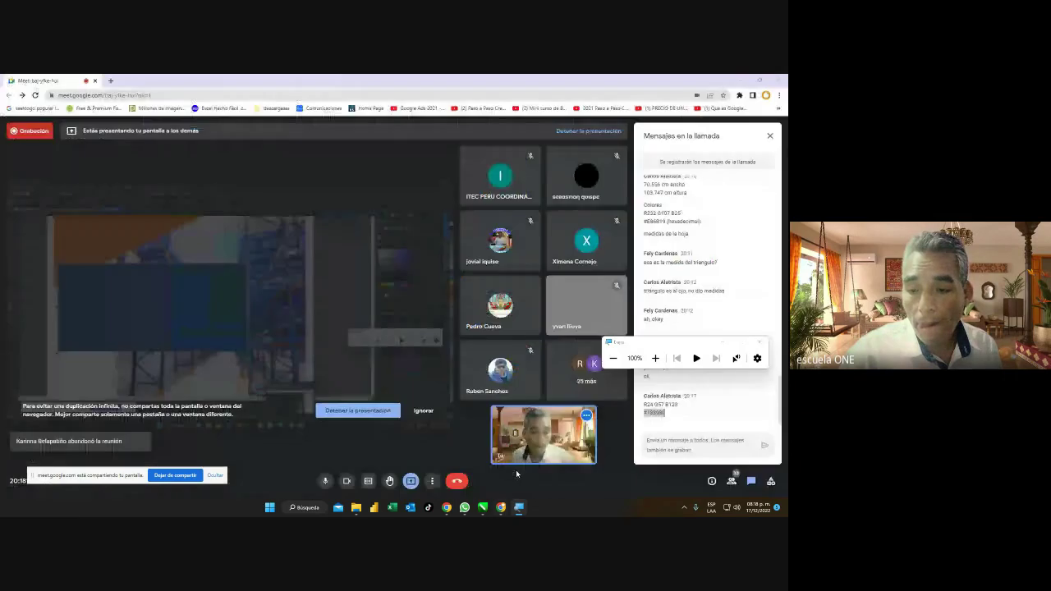
{"action": "left_click_drag", "start_coordinate": [680, 343], "coordinate": [539, 287]}
{"action": "left_click", "coordinate": [661, 447]}
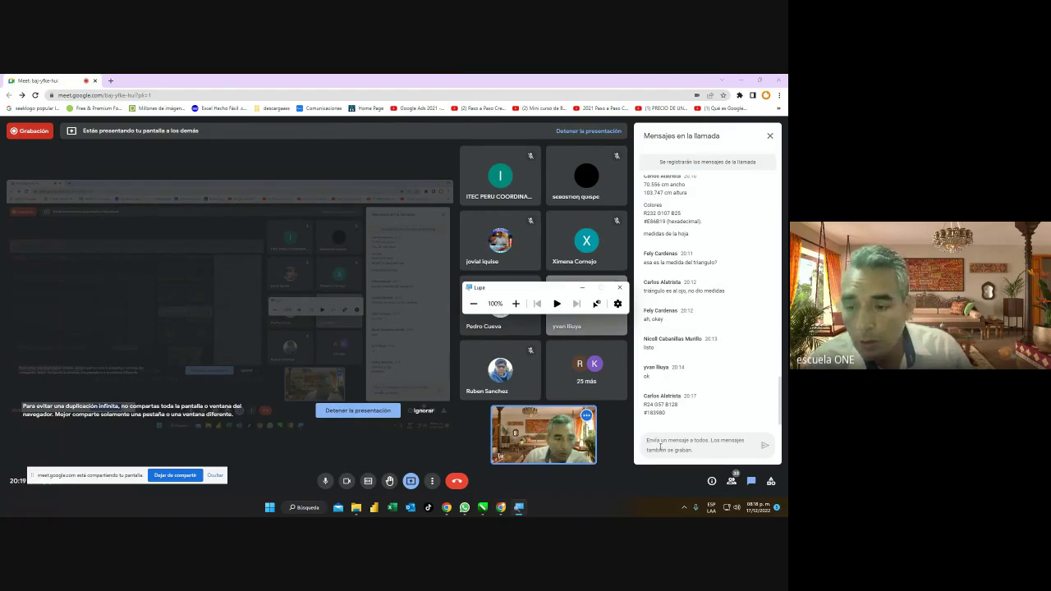
{"action": "key", "text": "alt+Tab"}
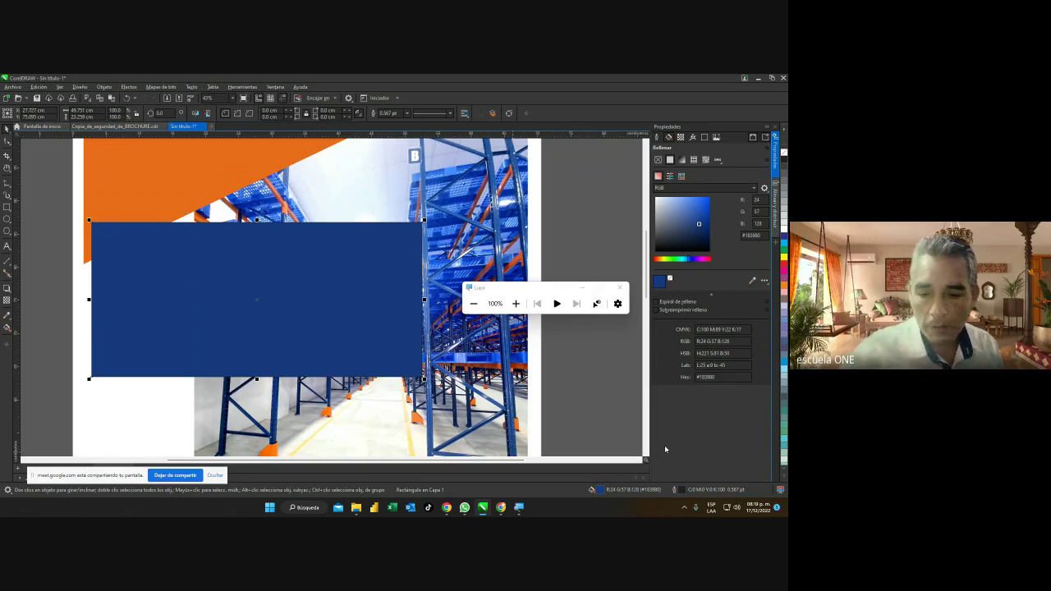
{"action": "left_click", "coordinate": [501, 508]}
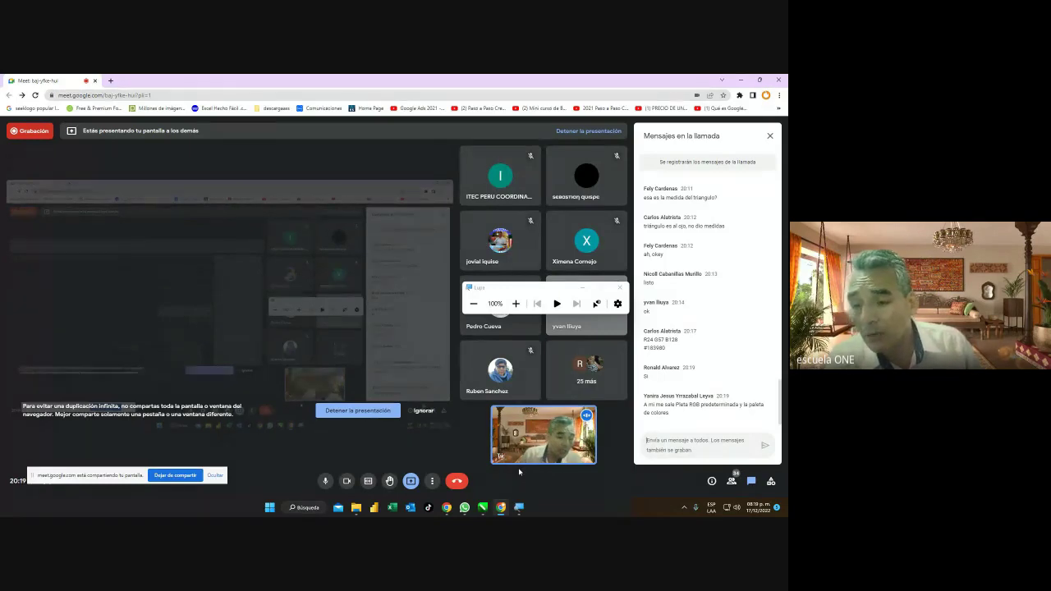
{"action": "mouse_move", "coordinate": [483, 506]}
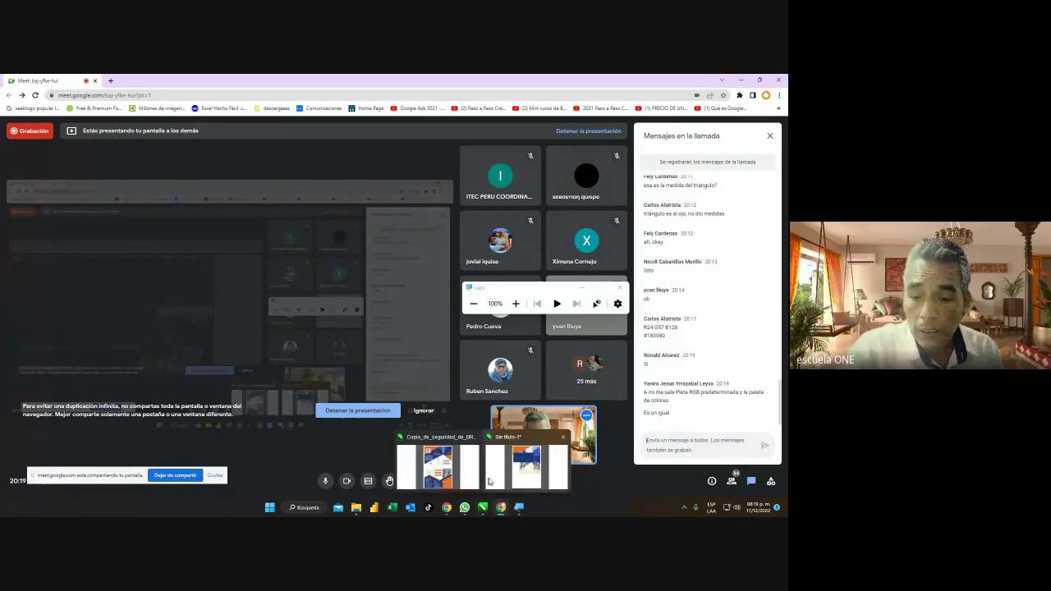
{"action": "left_click", "coordinate": [514, 470]}
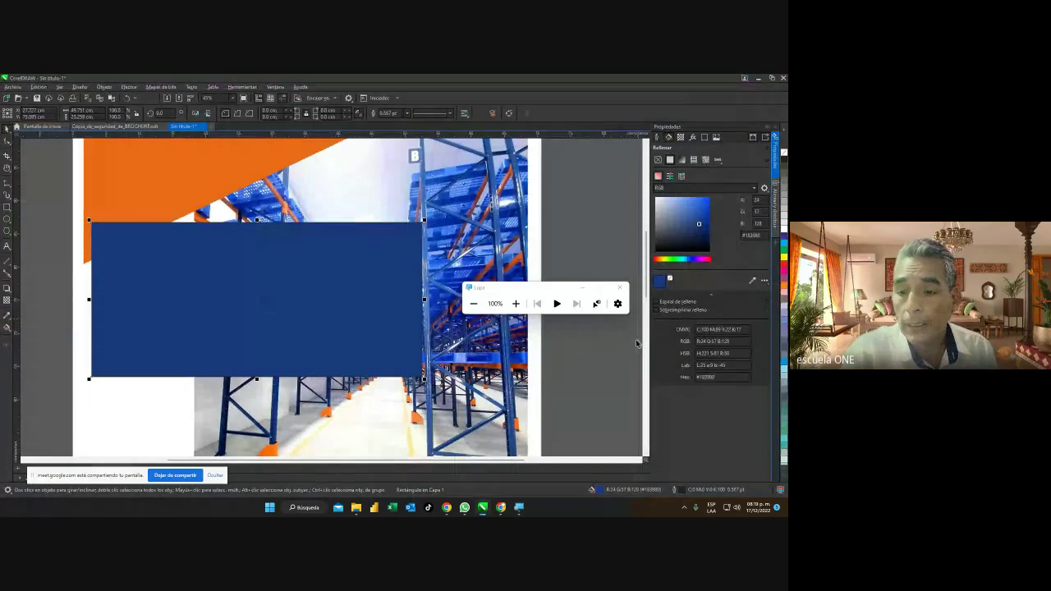
Examine the CMYK and RGB primary color modes in the new-document settings at 200% magnification, cancel, and restore the Magnifier to 100%.
{"action": "left_click", "coordinate": [515, 303]}
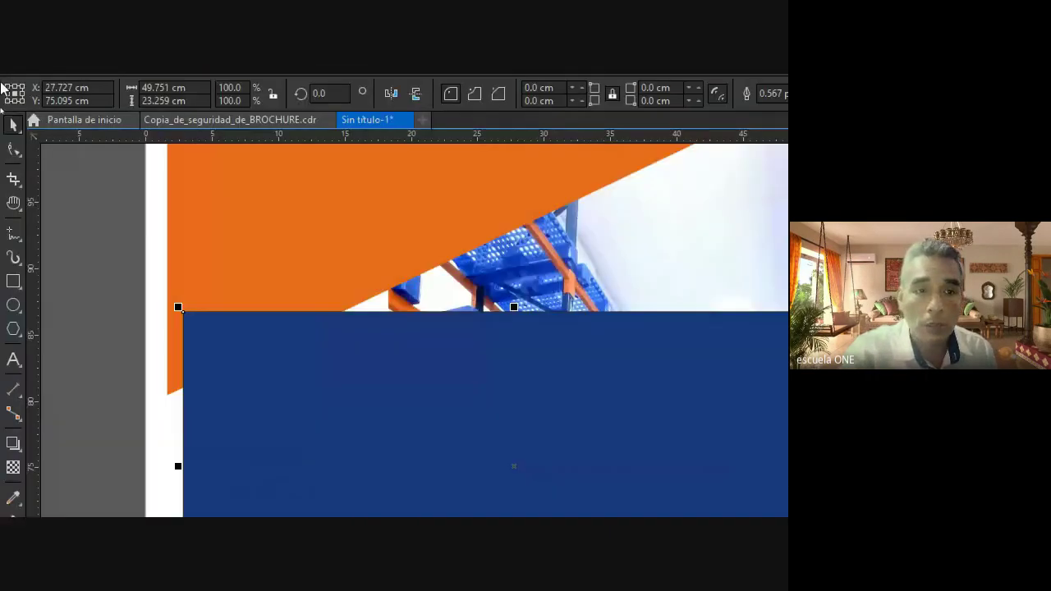
{"action": "left_click", "coordinate": [33, 101]}
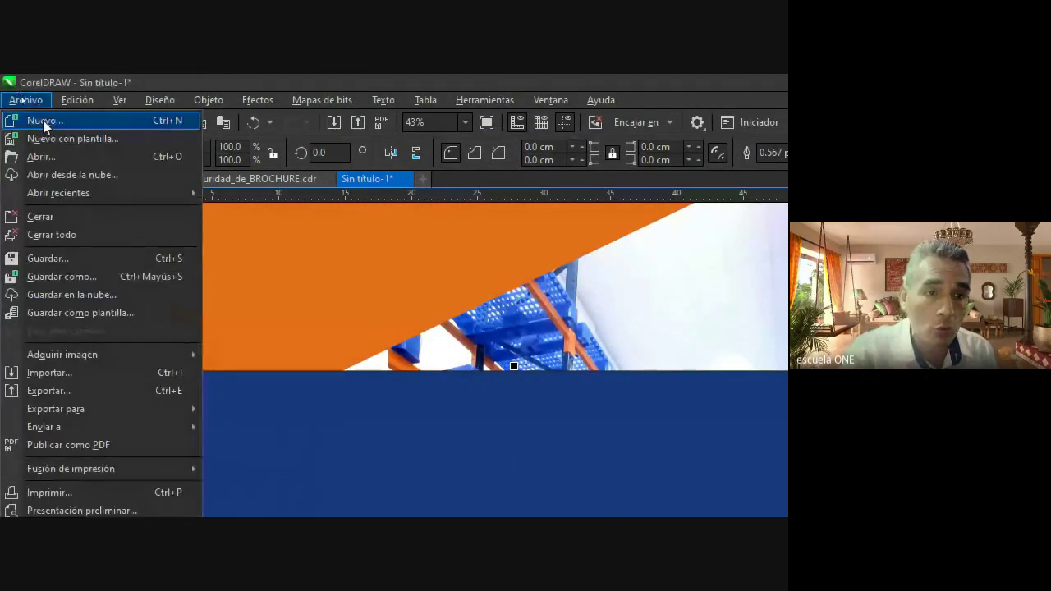
{"action": "left_click", "coordinate": [42, 120]}
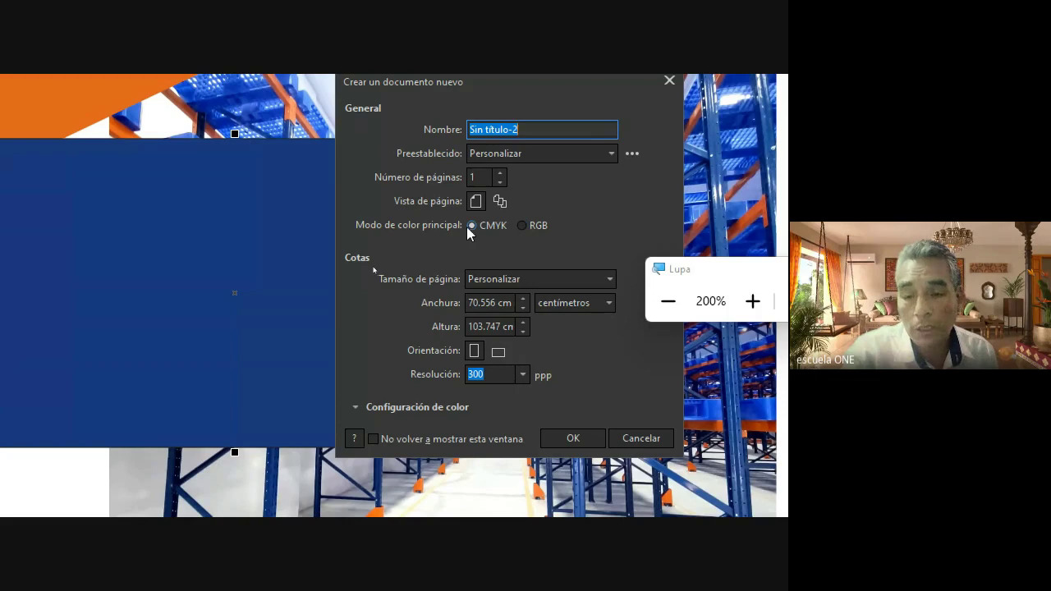
{"action": "left_click", "coordinate": [522, 225]}
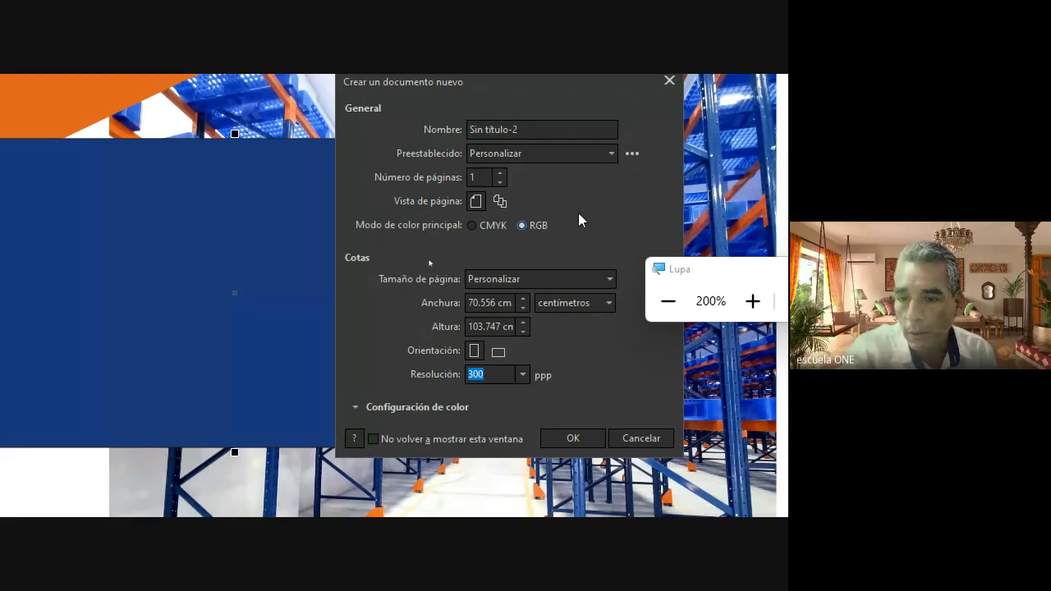
{"action": "left_click", "coordinate": [471, 220]}
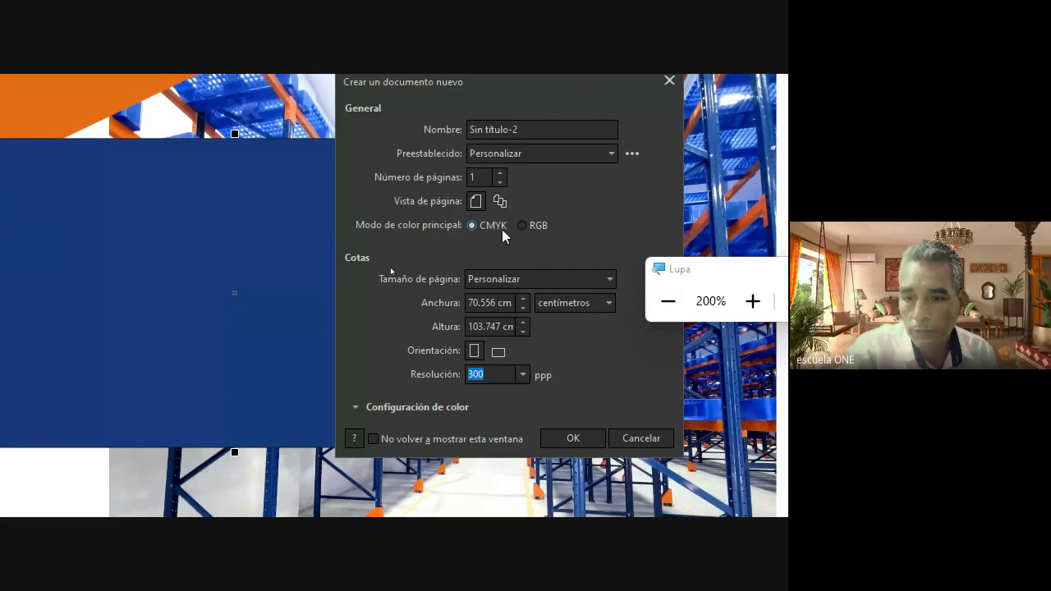
{"action": "left_click", "coordinate": [640, 439]}
{"action": "left_click", "coordinate": [668, 302]}
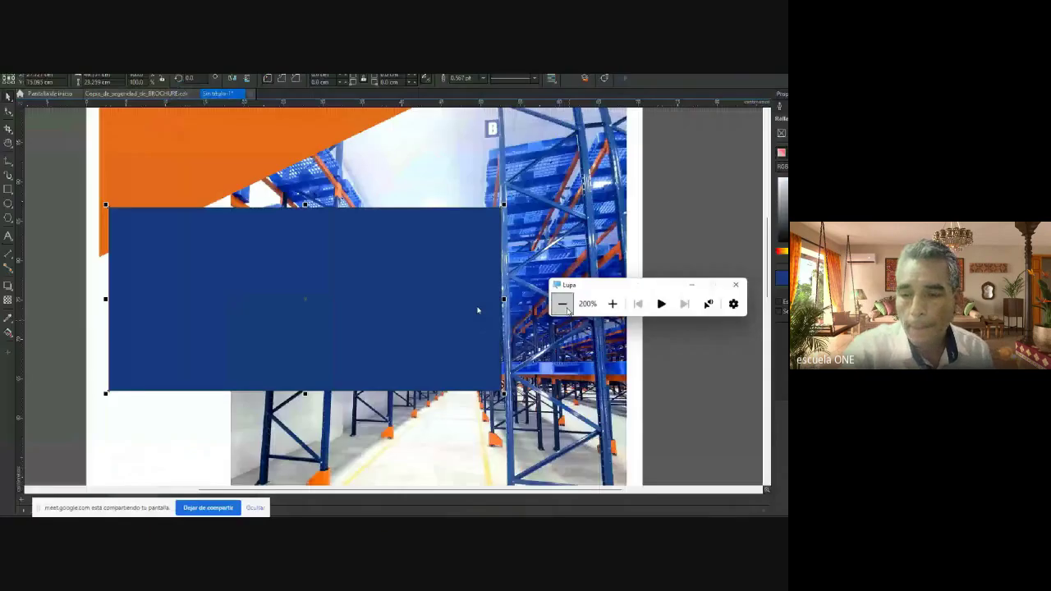
{"action": "left_click", "coordinate": [563, 303]}
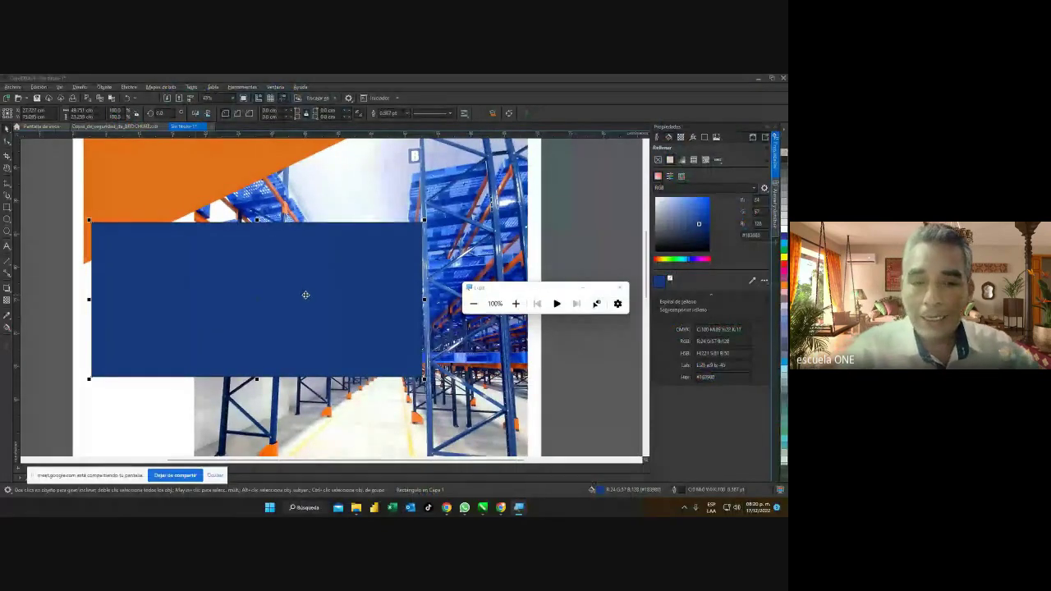
Remove the blue rectangle's outline and move it down so its upper-left corner meets the orange triangle's lower tip.
{"action": "right_click", "coordinate": [784, 155]}
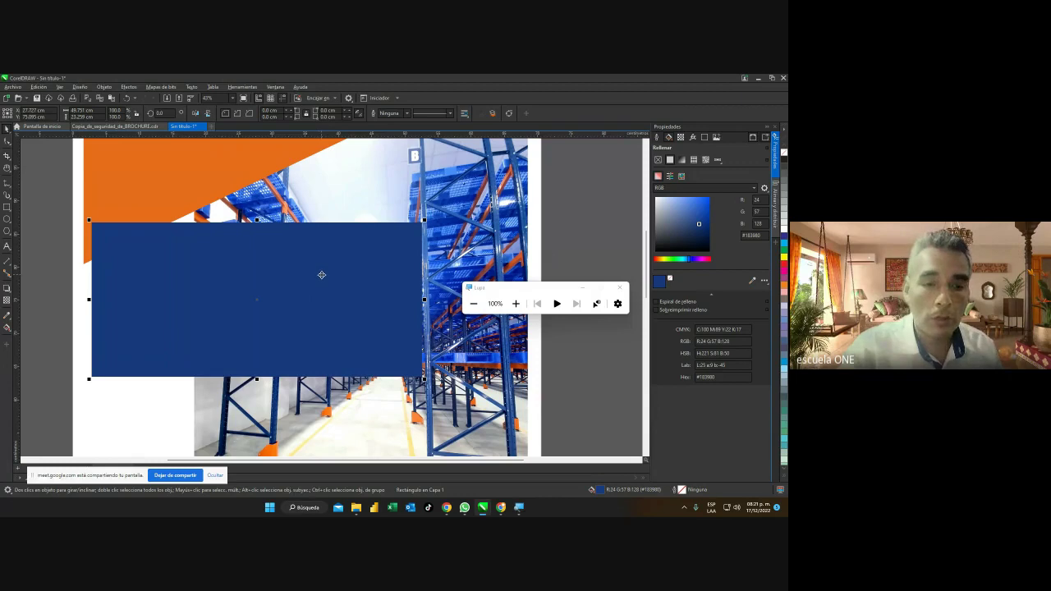
{"action": "left_click_drag", "start_coordinate": [211, 265], "coordinate": [205, 312]}
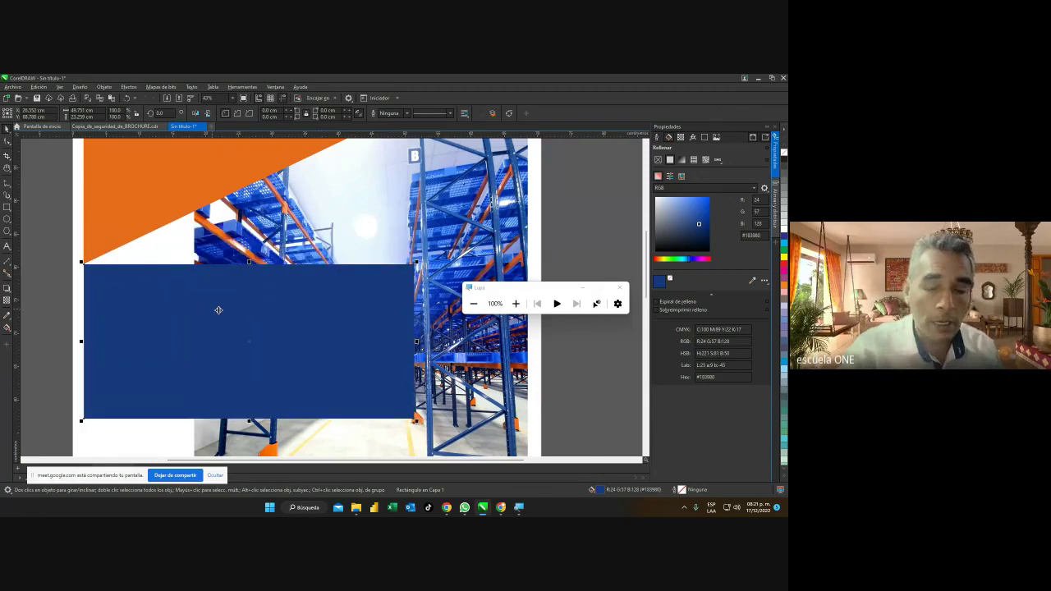
{"action": "left_click_drag", "start_coordinate": [497, 292], "coordinate": [510, 341]}
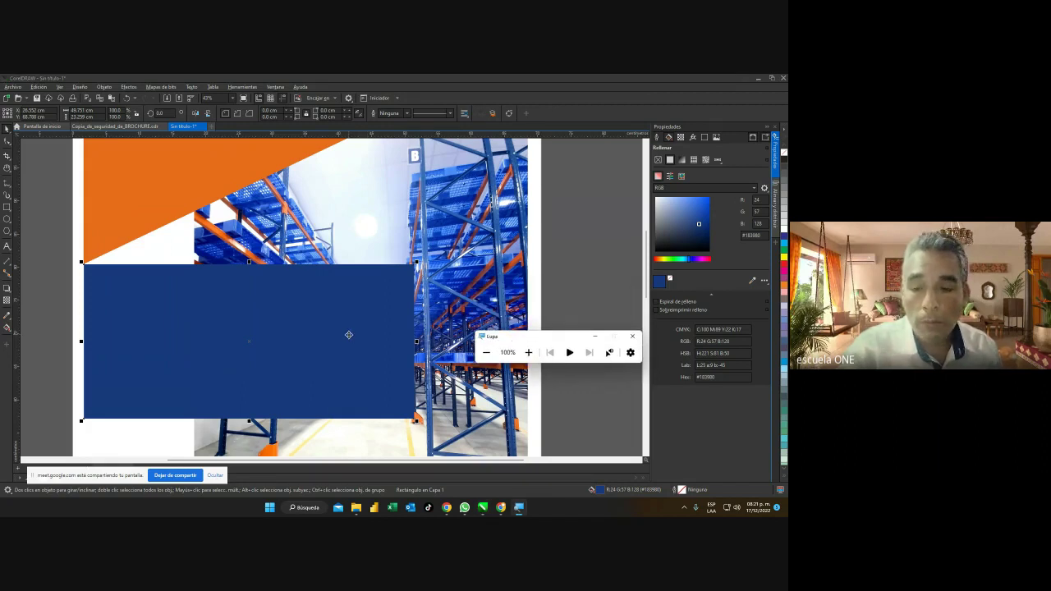
Convert the blue rectangle to curves and move its upper-right node up onto the orange triangle's diagonal edge.
{"action": "left_click", "coordinate": [509, 115]}
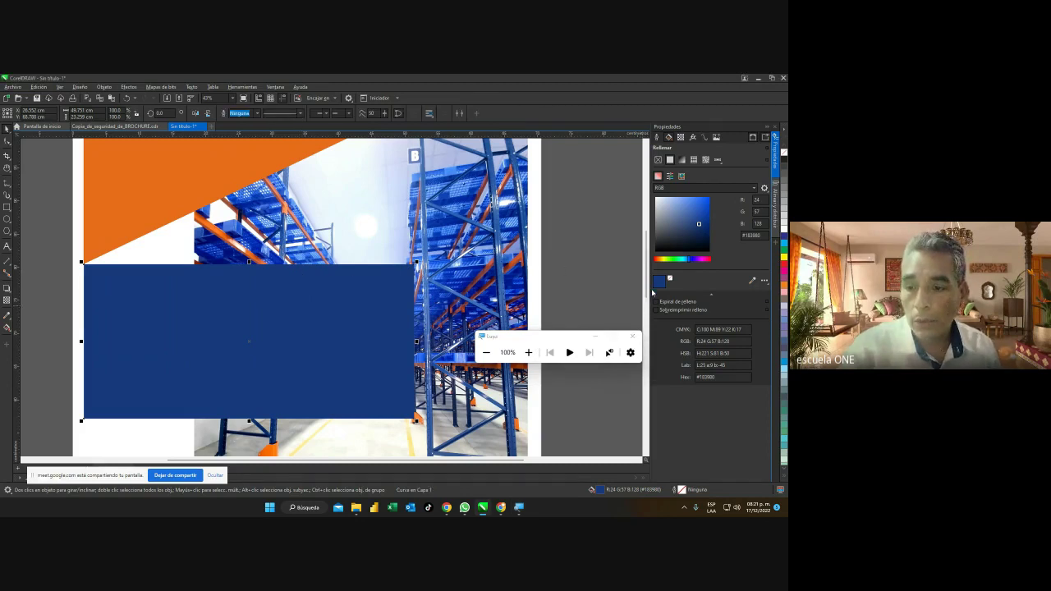
{"action": "left_click_drag", "start_coordinate": [649, 296], "coordinate": [647, 283]}
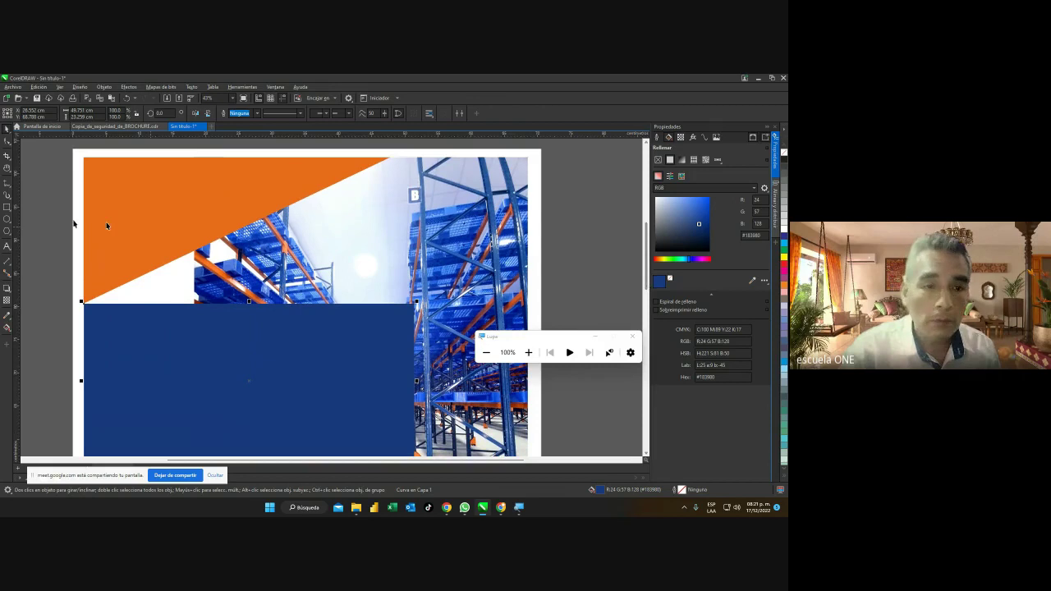
{"action": "left_click", "coordinate": [6, 142]}
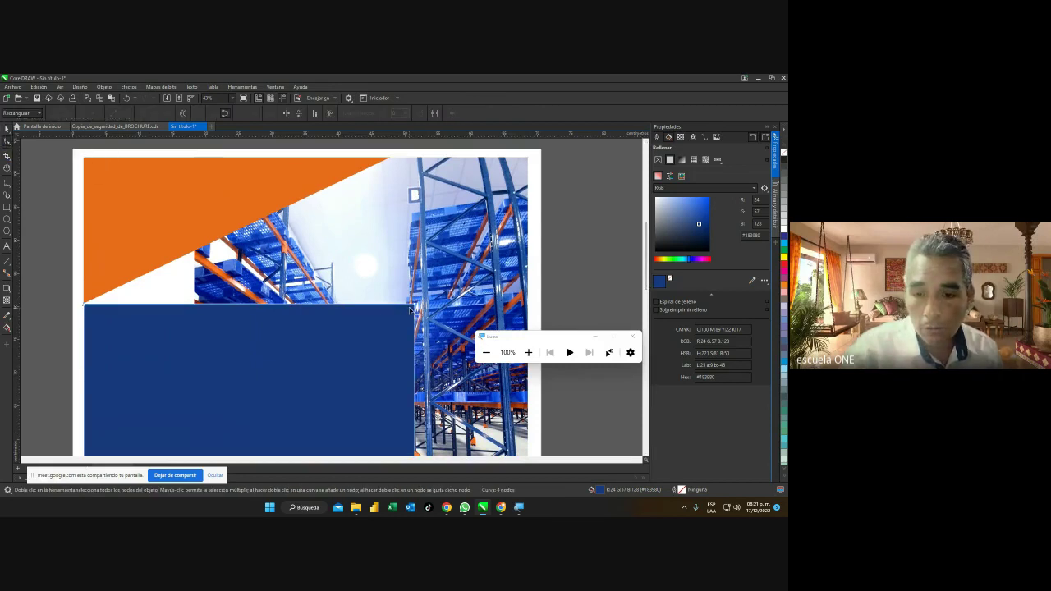
{"action": "left_click_drag", "start_coordinate": [417, 307], "coordinate": [359, 173]}
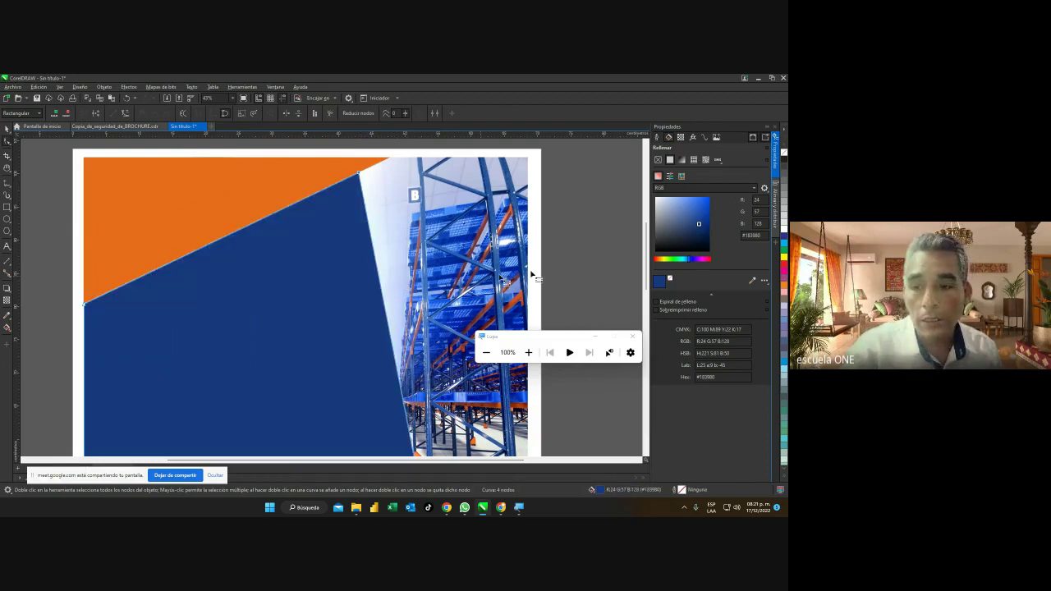
Move the blue shape's lower-right node up and slightly left so its lower edge slopes upward over the warehouse photo.
{"action": "left_click_drag", "start_coordinate": [645, 278], "coordinate": [644, 298]}
{"action": "left_click_drag", "start_coordinate": [421, 341], "coordinate": [398, 215]}
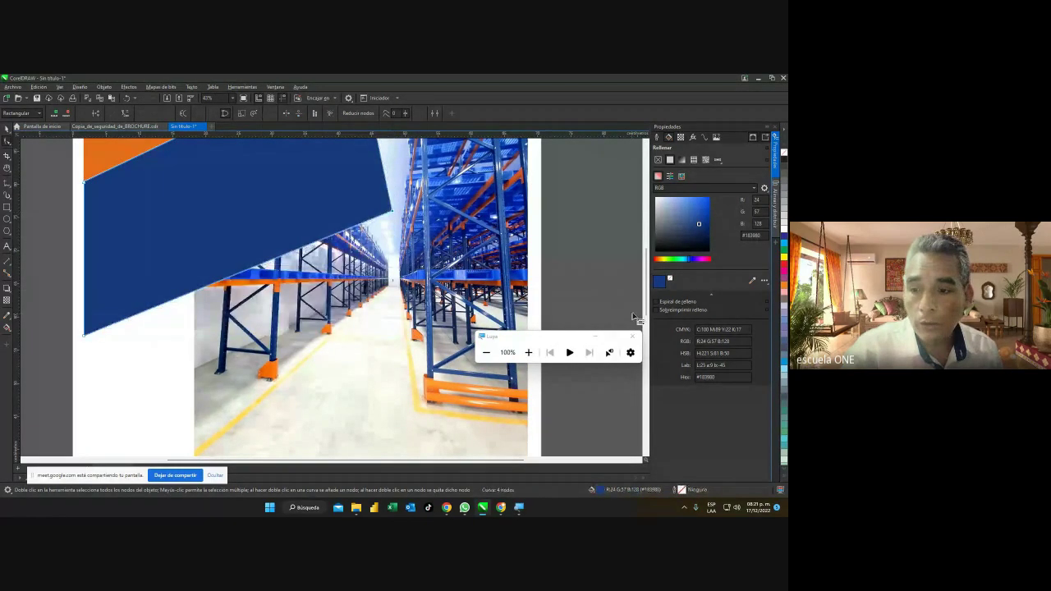
{"action": "left_click_drag", "start_coordinate": [645, 302], "coordinate": [648, 279]}
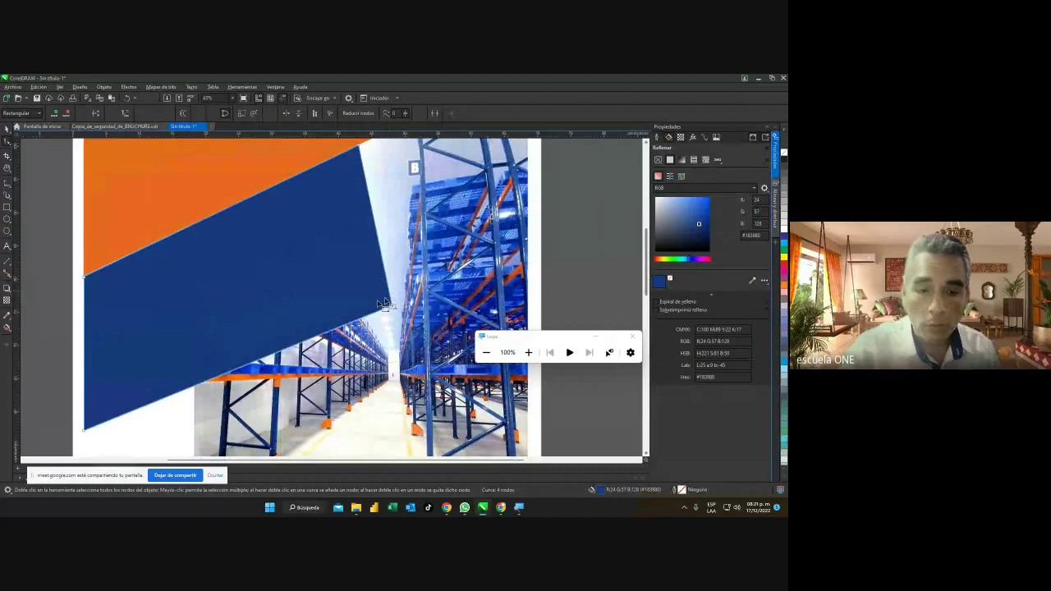
Compare the blue shape with the backup brochure and move its upper-right node back down along the orange triangle's diagonal edge.
{"action": "left_click", "coordinate": [127, 126]}
{"action": "scroll", "coordinate": [335, 281], "scroll_direction": "down", "scroll_amount": 3}
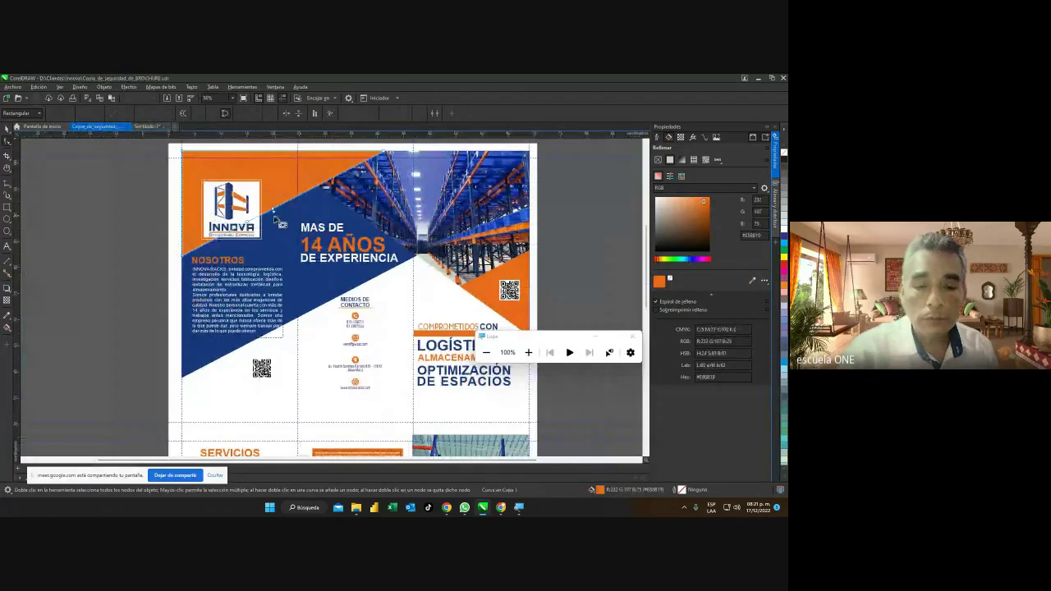
{"action": "left_click", "coordinate": [147, 126]}
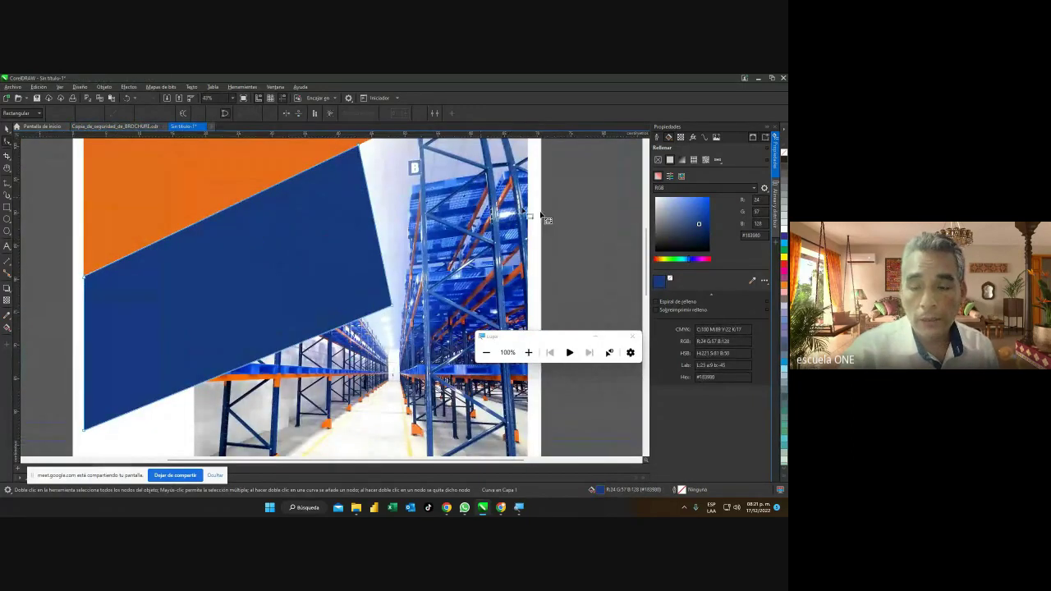
{"action": "scroll", "coordinate": [645, 240], "scroll_direction": "up", "scroll_amount": 2}
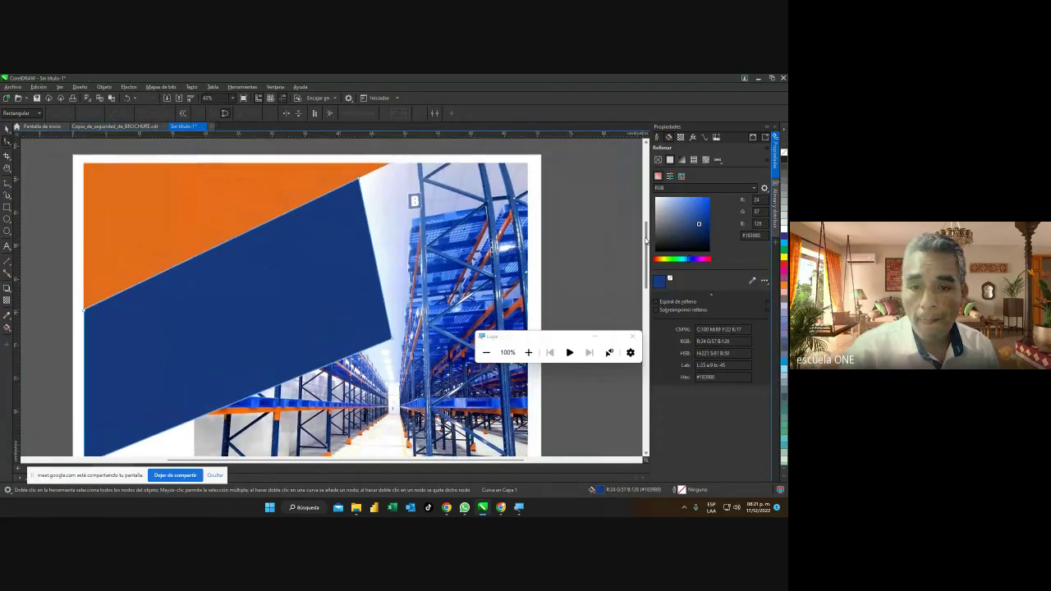
{"action": "left_click_drag", "start_coordinate": [359, 183], "coordinate": [281, 217]}
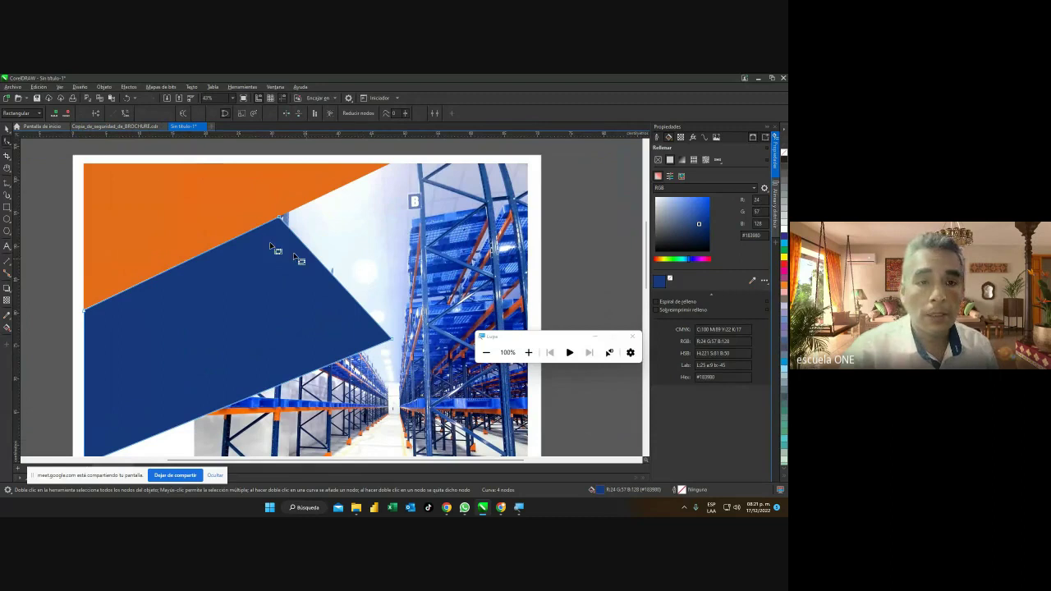
{"action": "left_click", "coordinate": [115, 128]}
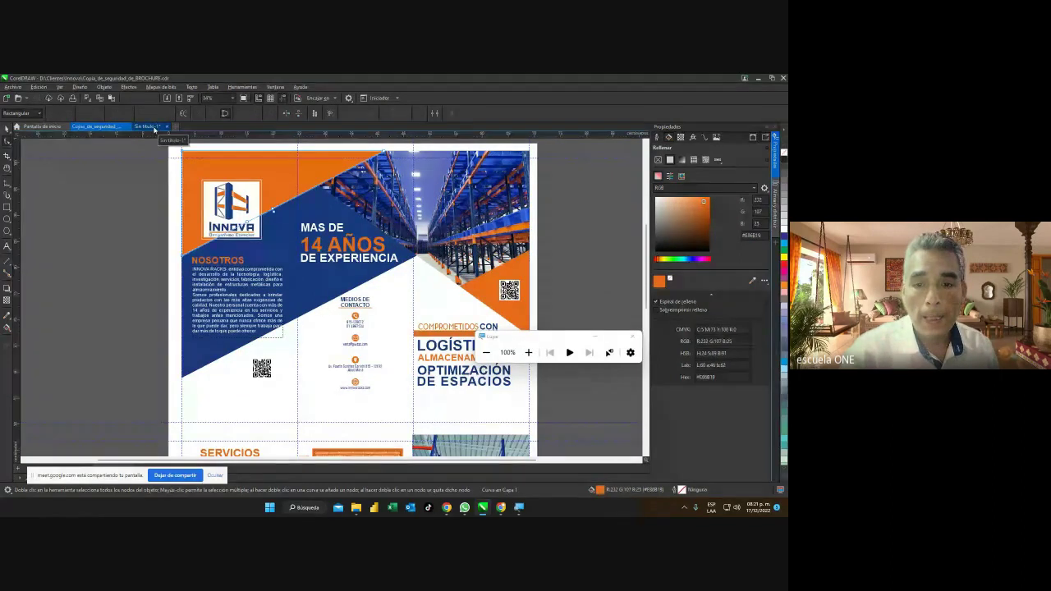
{"action": "left_click", "coordinate": [154, 128]}
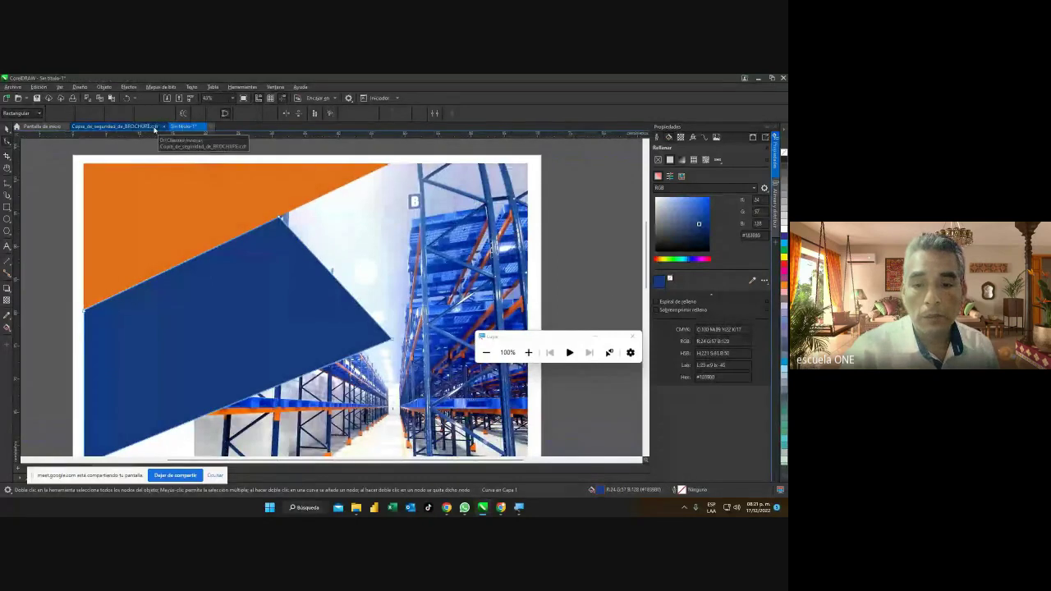
Scale the warehouse photo down to about 38 by 51 cm, keeping its upper-right corner in place, and set the Magnifier to 200%.
{"action": "left_click", "coordinate": [8, 130]}
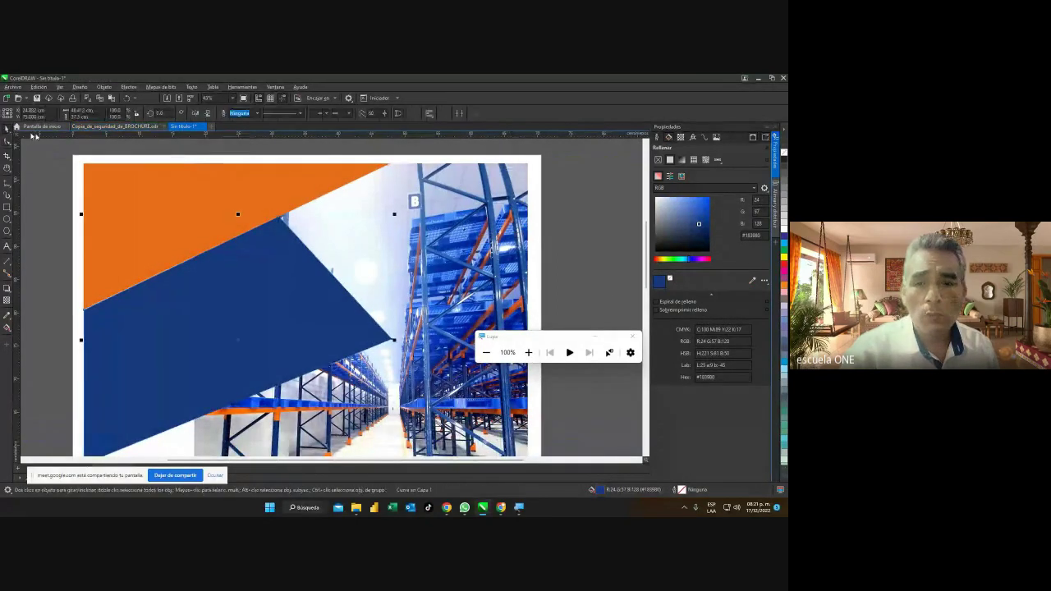
{"action": "scroll", "coordinate": [646, 256], "scroll_direction": "down", "scroll_amount": 3}
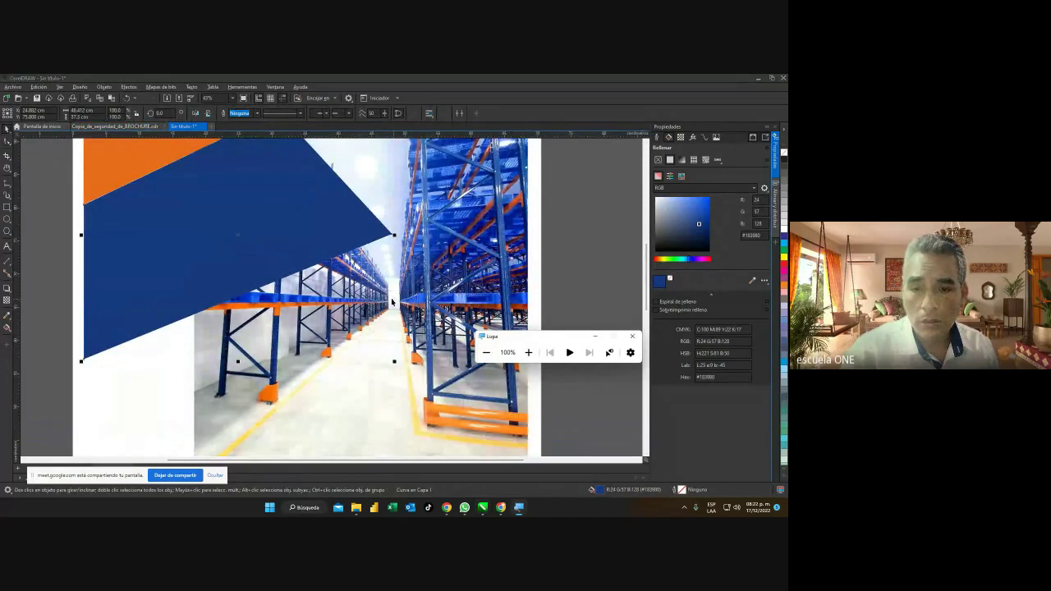
{"action": "scroll", "coordinate": [392, 303], "scroll_direction": "down", "scroll_amount": 2}
{"action": "left_click", "coordinate": [347, 324]}
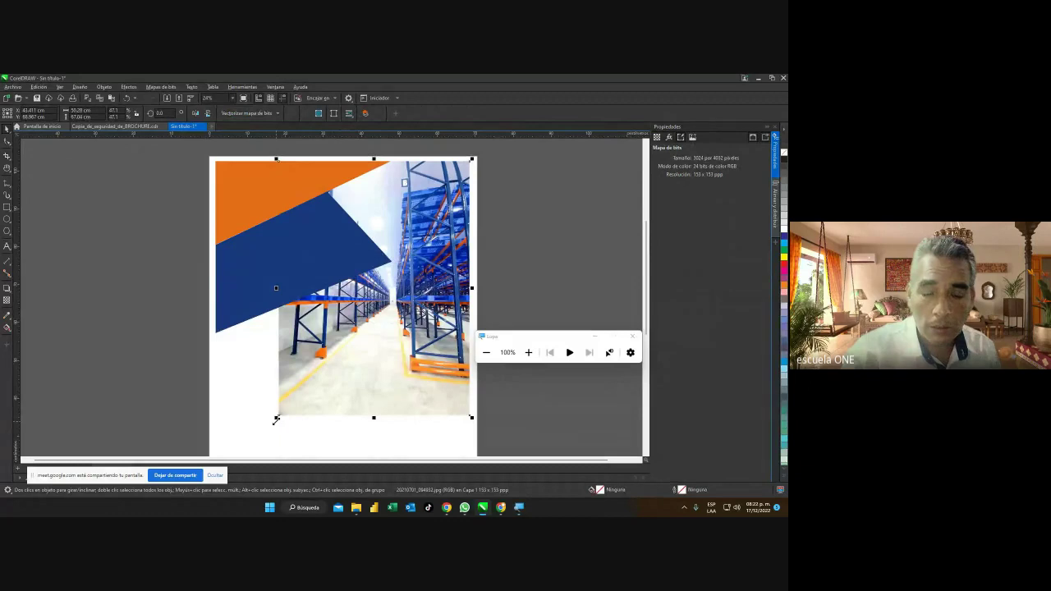
{"action": "left_click_drag", "start_coordinate": [276, 420], "coordinate": [322, 386]}
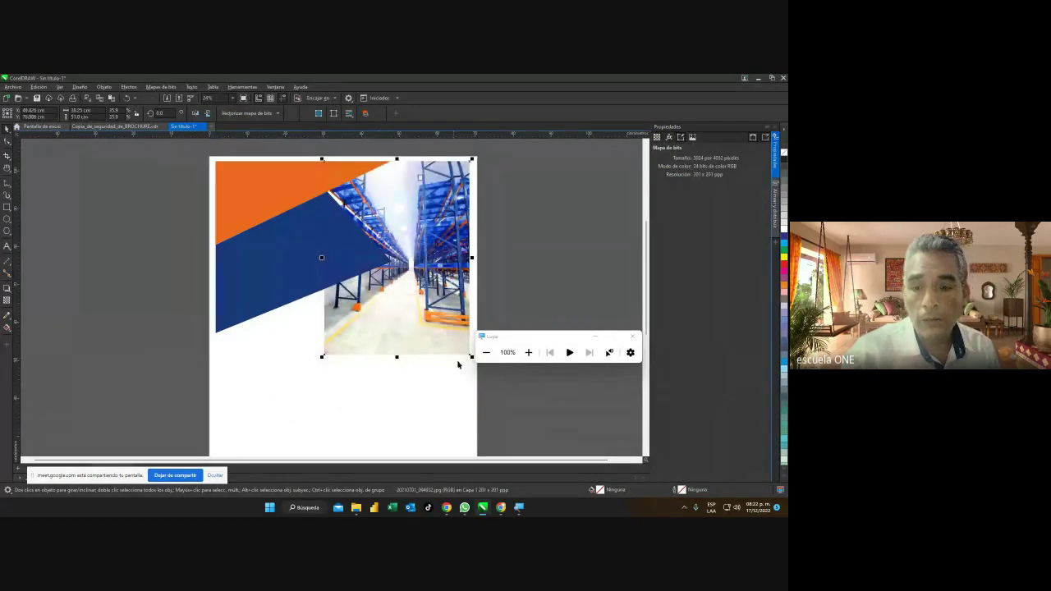
{"action": "left_click", "coordinate": [528, 352]}
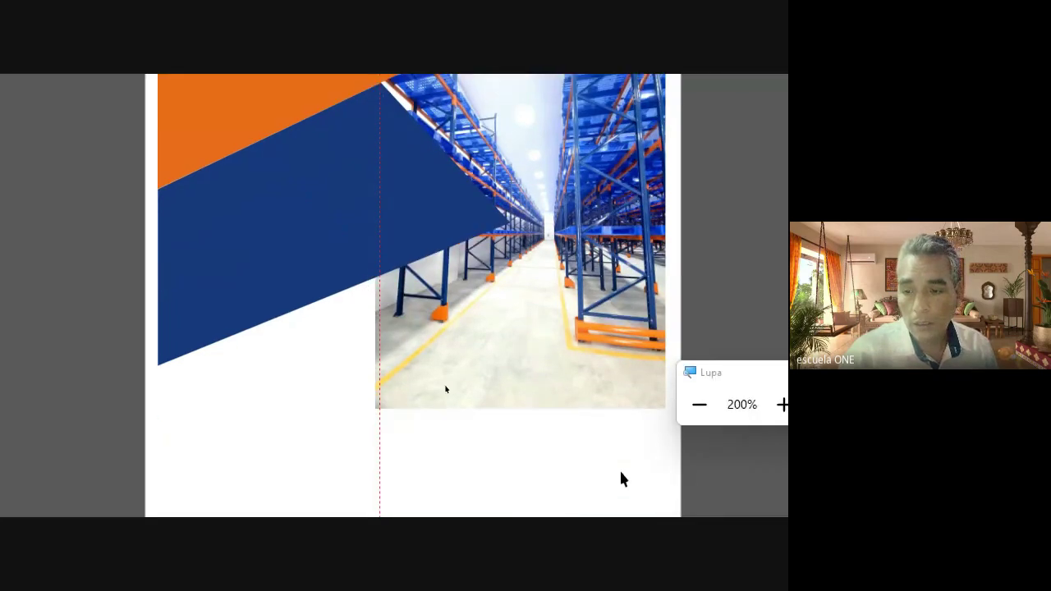
Set the Magnifier back to 100% and check the blue shape's outline in the backup brochure against the untitled document.
{"action": "left_click", "coordinate": [702, 416]}
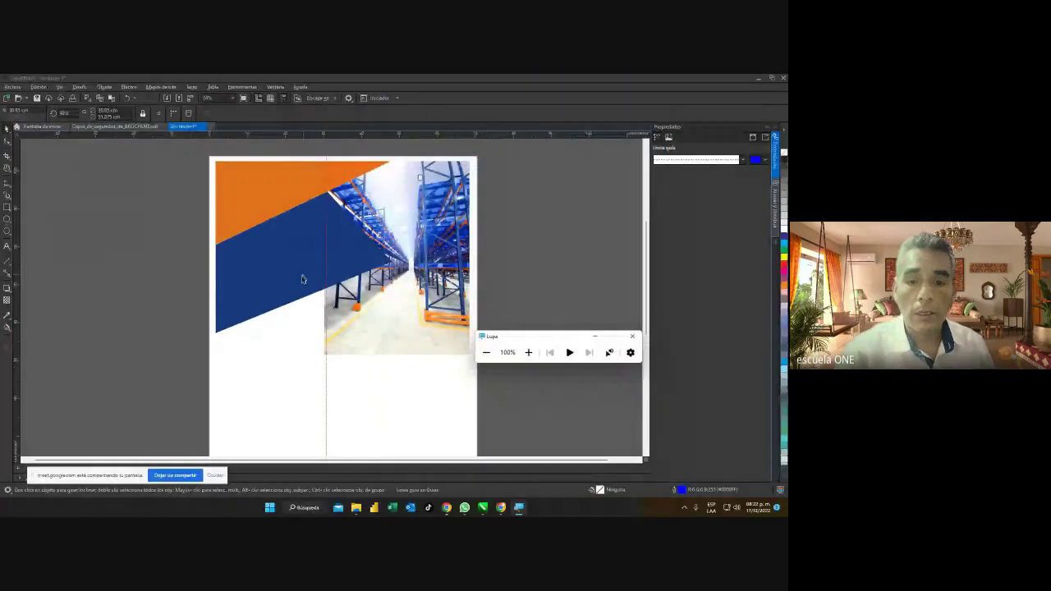
{"action": "left_click", "coordinate": [130, 128]}
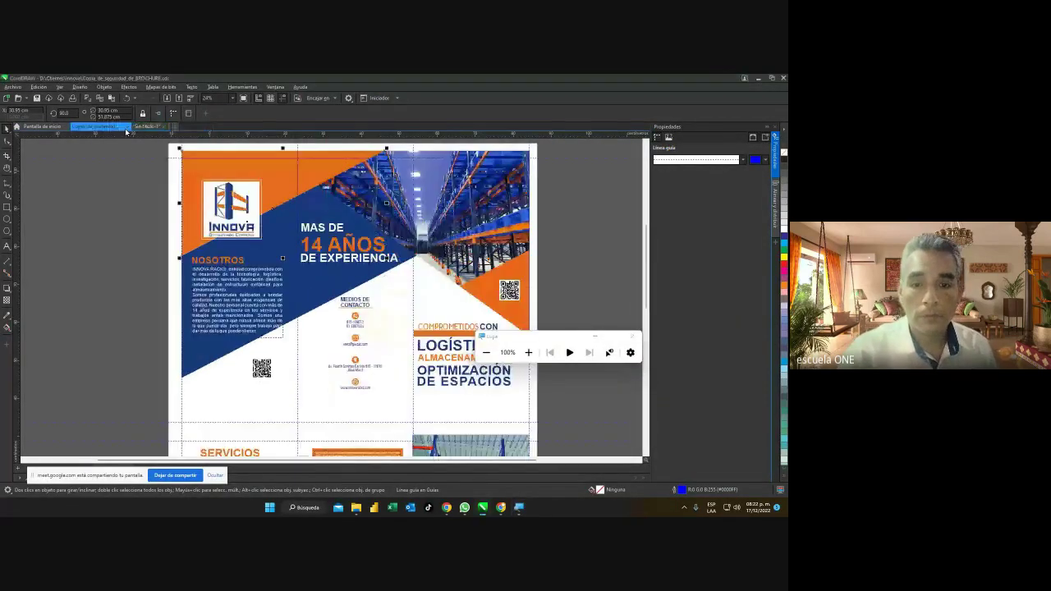
{"action": "left_click", "coordinate": [147, 127]}
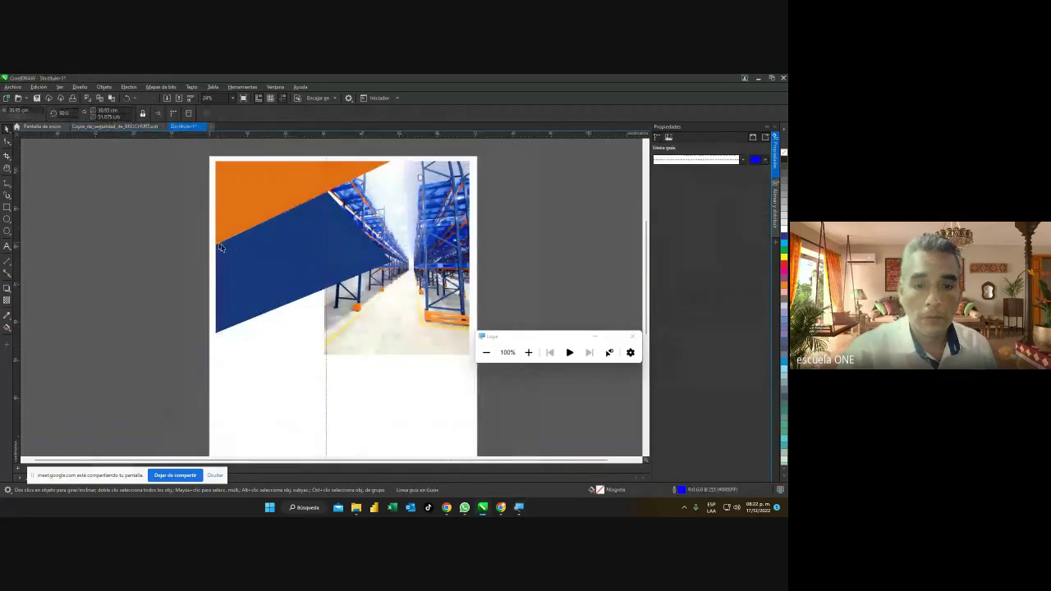
Move the blue shape's lower-left node straight down so its lower edge runs closer to parallel with the orange triangle's diagonal.
{"action": "left_click", "coordinate": [10, 142]}
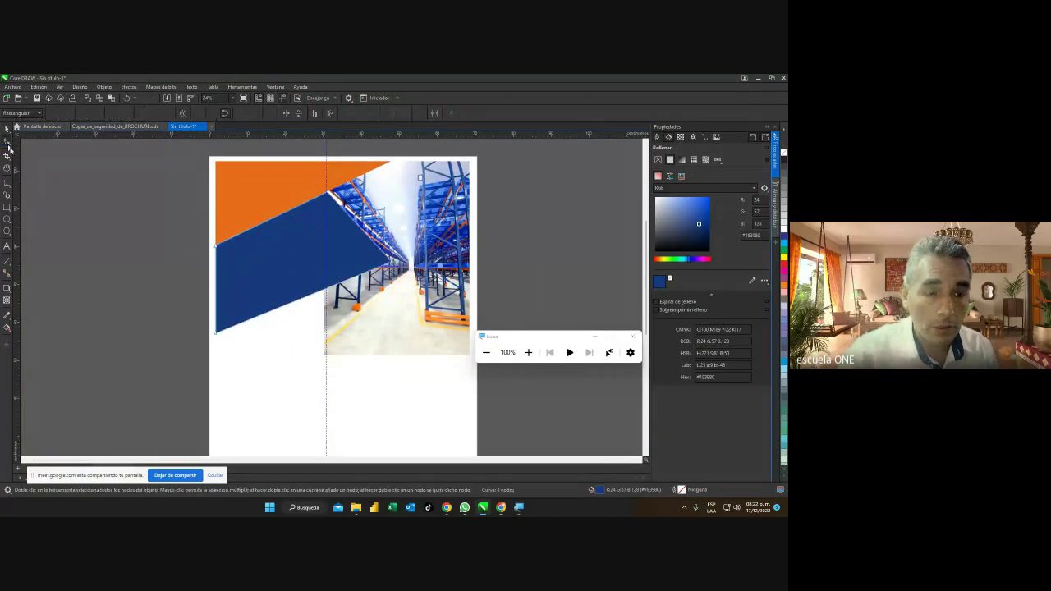
{"action": "left_click", "coordinate": [218, 336]}
{"action": "left_click_drag", "start_coordinate": [216, 334], "coordinate": [216, 347]}
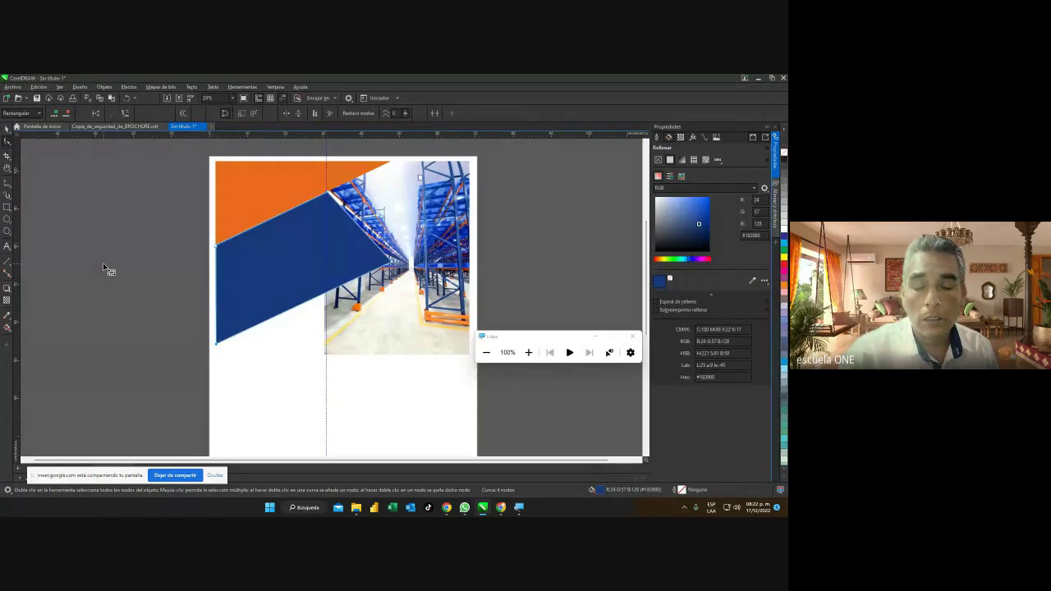
{"action": "left_click", "coordinate": [6, 128]}
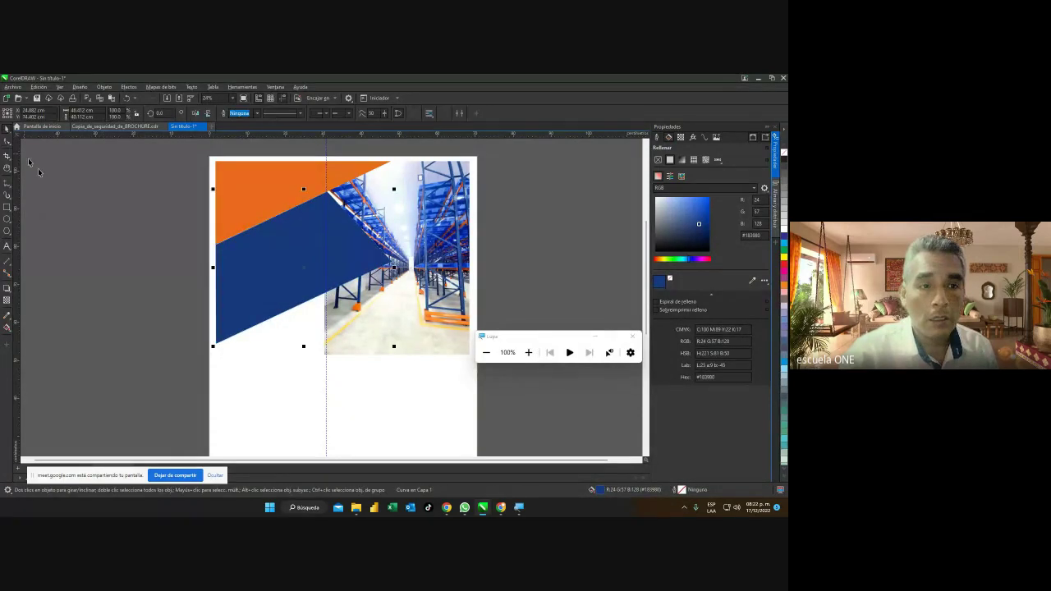
{"action": "left_click", "coordinate": [77, 207]}
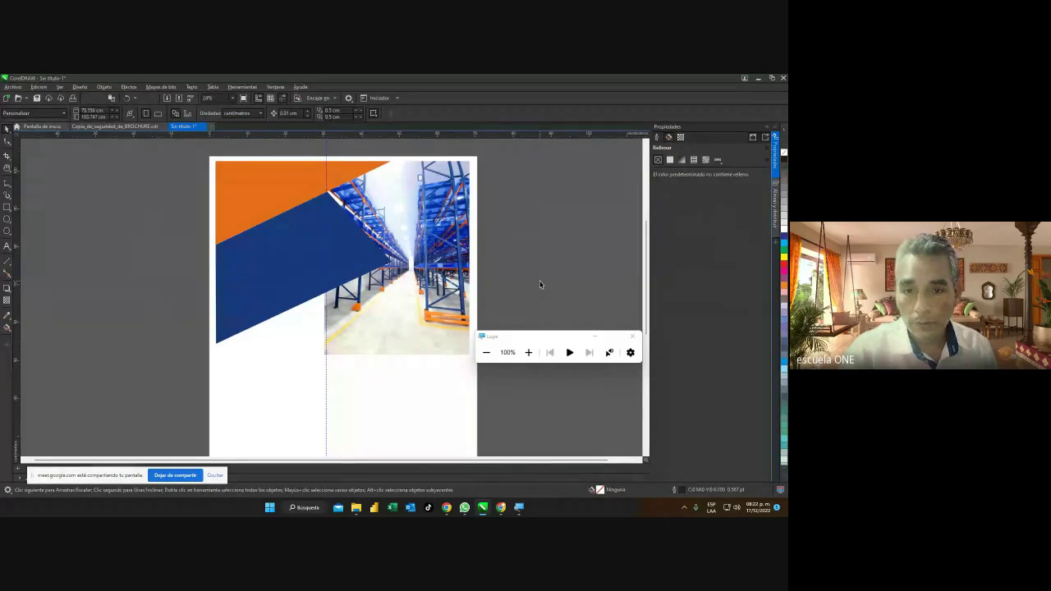
Bring up the backup brochure, switch to Google Meet to read the call's chat messages, and return to CorelDRAW.
{"action": "left_click", "coordinate": [105, 126]}
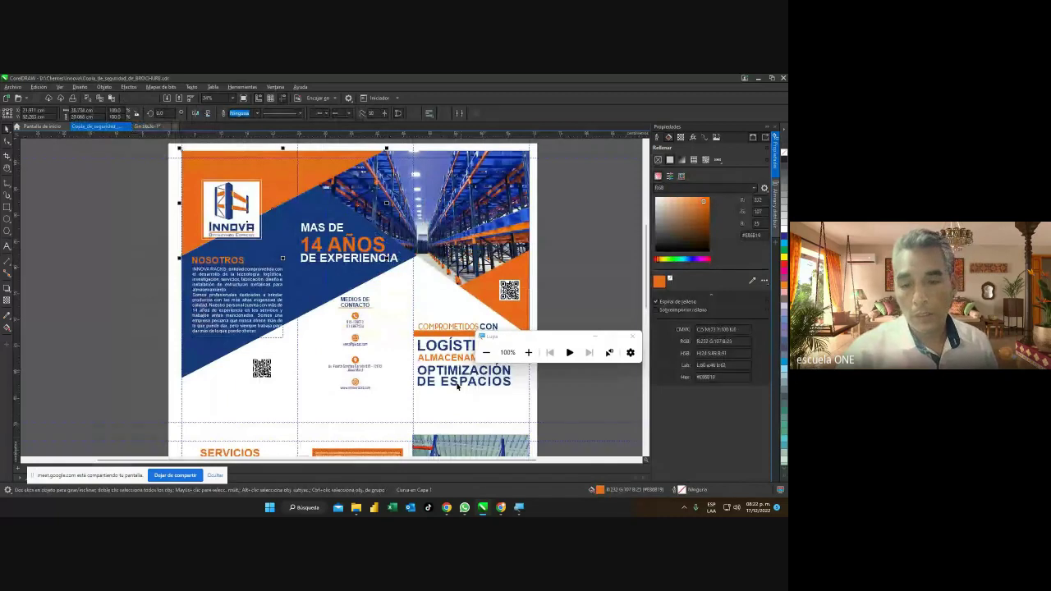
{"action": "left_click", "coordinate": [185, 380]}
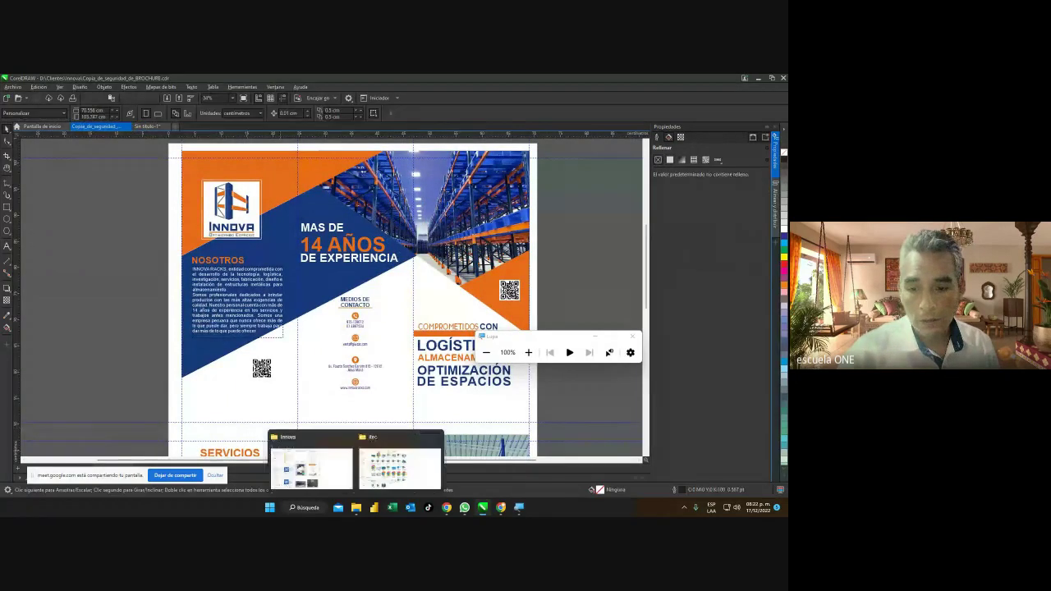
{"action": "mouse_move", "coordinate": [504, 512]}
{"action": "left_click", "coordinate": [499, 462]}
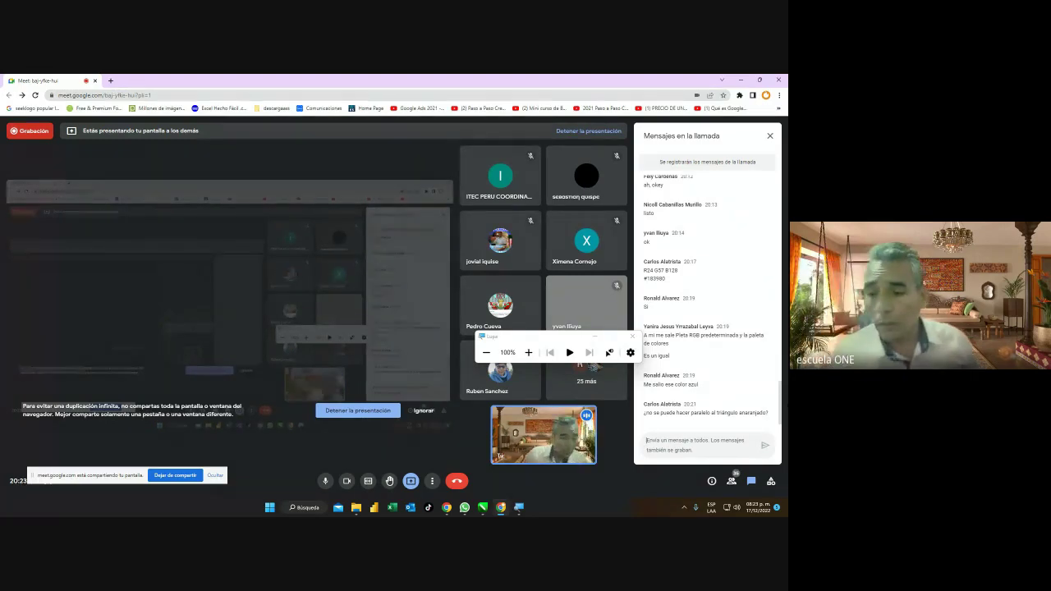
{"action": "key", "text": "alt+Tab"}
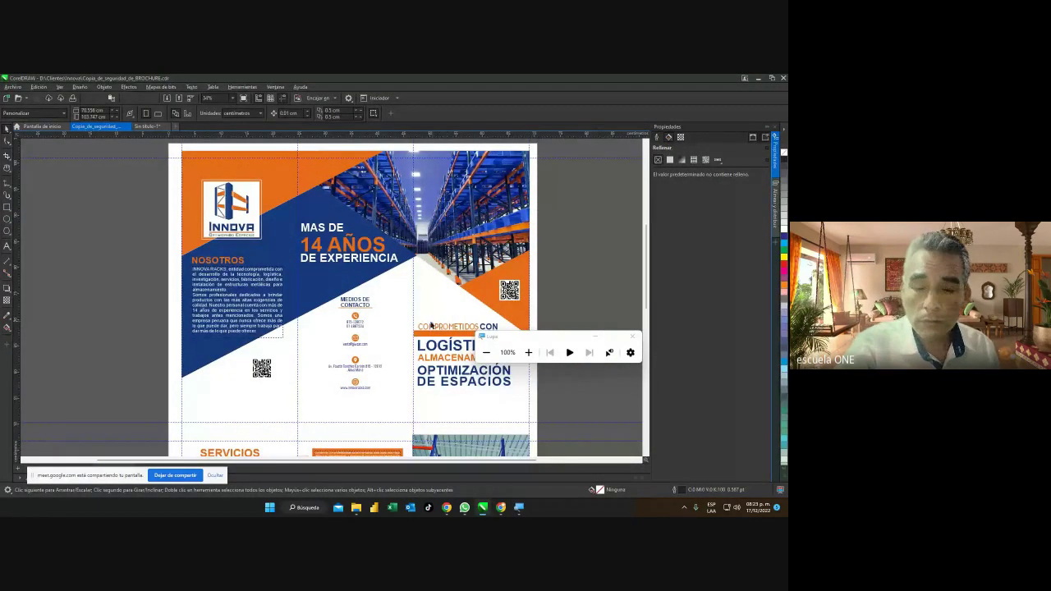
Compare the untitled document with the backup brochure, examining up close how the blue shape's edges meet the orange triangle, photo and text.
{"action": "left_click", "coordinate": [146, 126]}
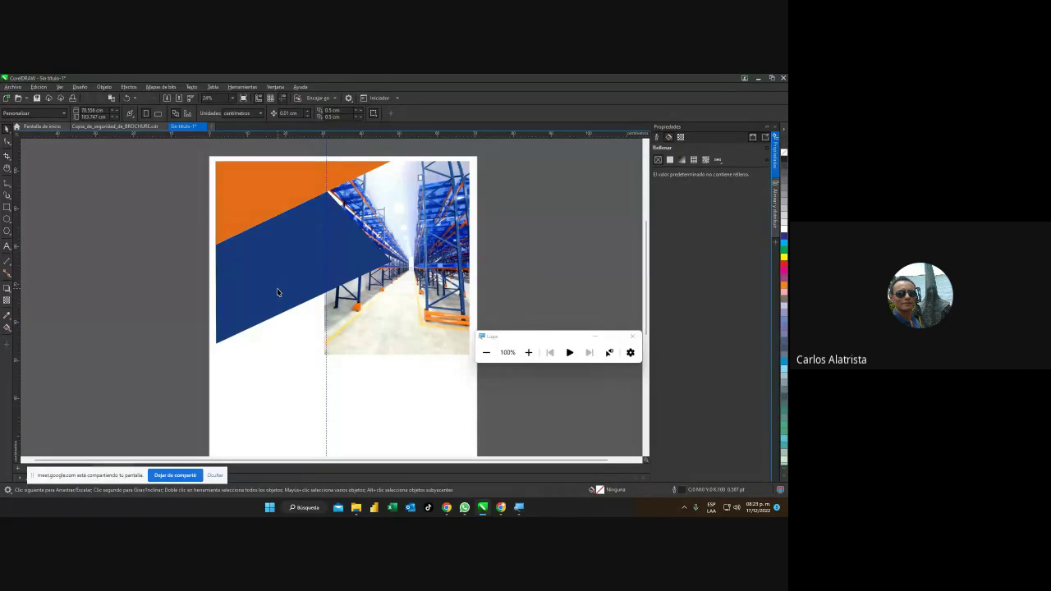
{"action": "left_click", "coordinate": [115, 127]}
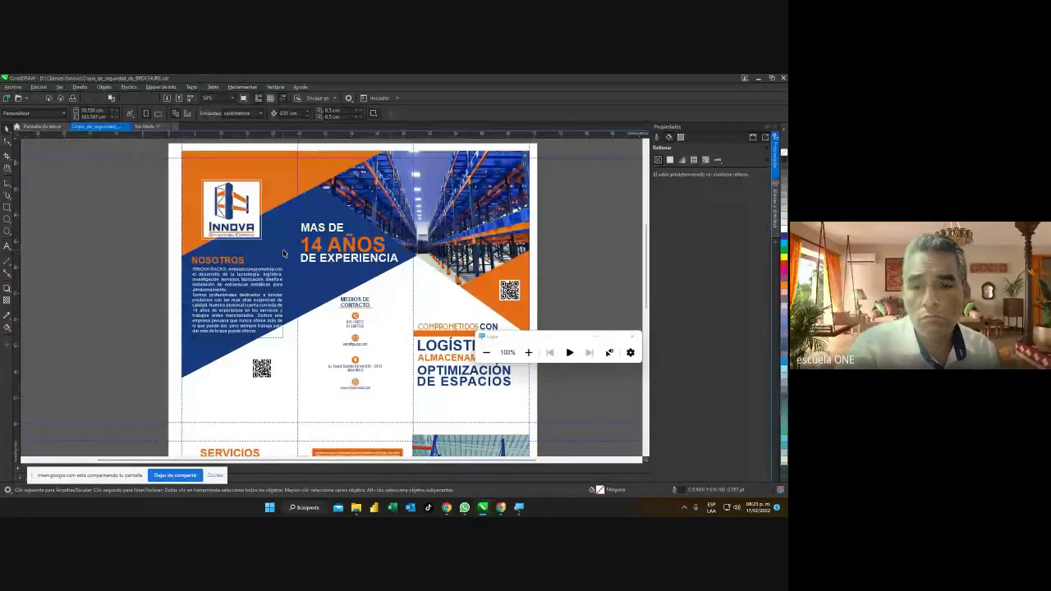
{"action": "scroll", "coordinate": [187, 305], "scroll_direction": "up", "scroll_amount": 1}
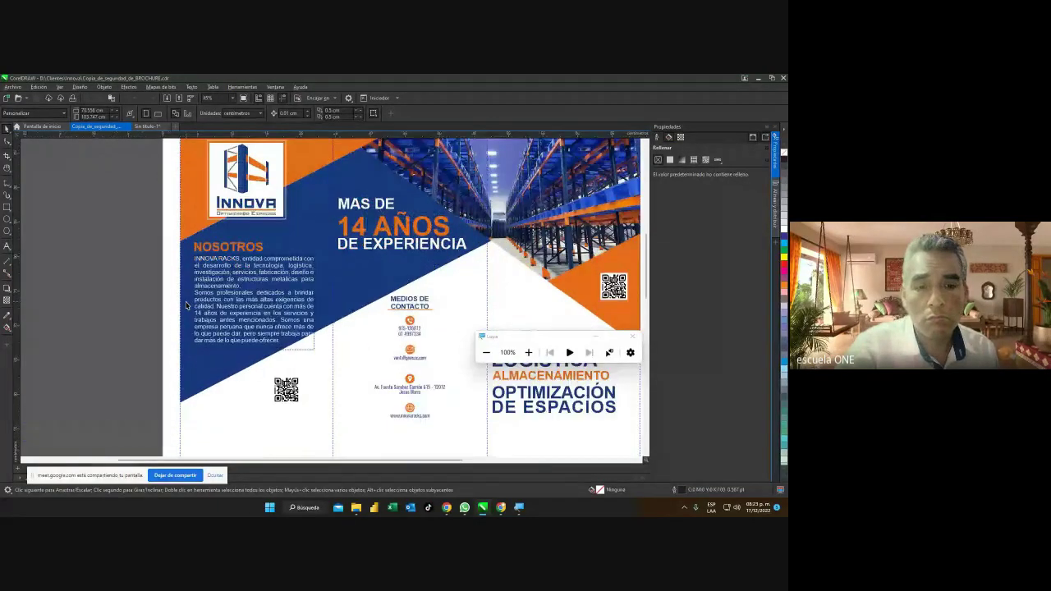
{"action": "scroll", "coordinate": [186, 305], "scroll_direction": "up", "scroll_amount": 1}
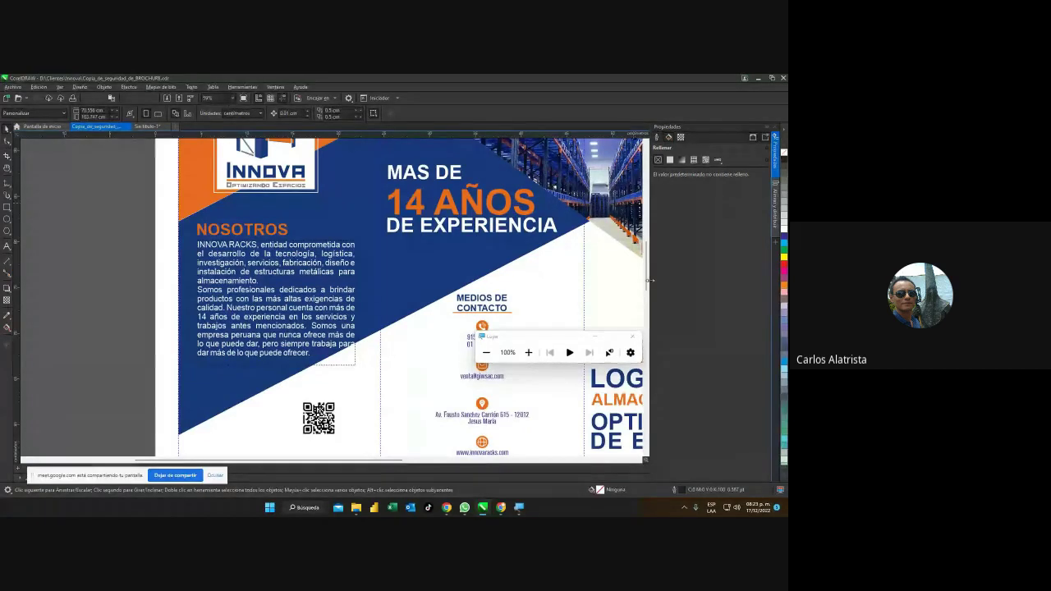
{"action": "mouse_move", "coordinate": [649, 281]}
{"action": "left_mouse_down"}
{"action": "mouse_move", "coordinate": [649, 263]}
{"action": "mouse_move", "coordinate": [649, 278]}
{"action": "left_mouse_up"}
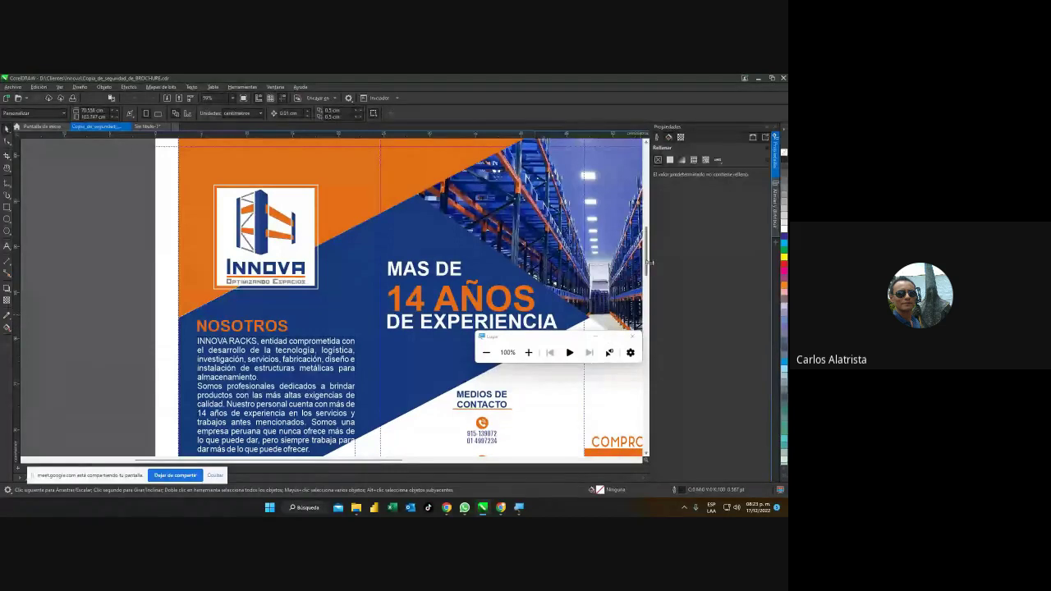
{"action": "left_click_drag", "start_coordinate": [648, 267], "coordinate": [647, 282]}
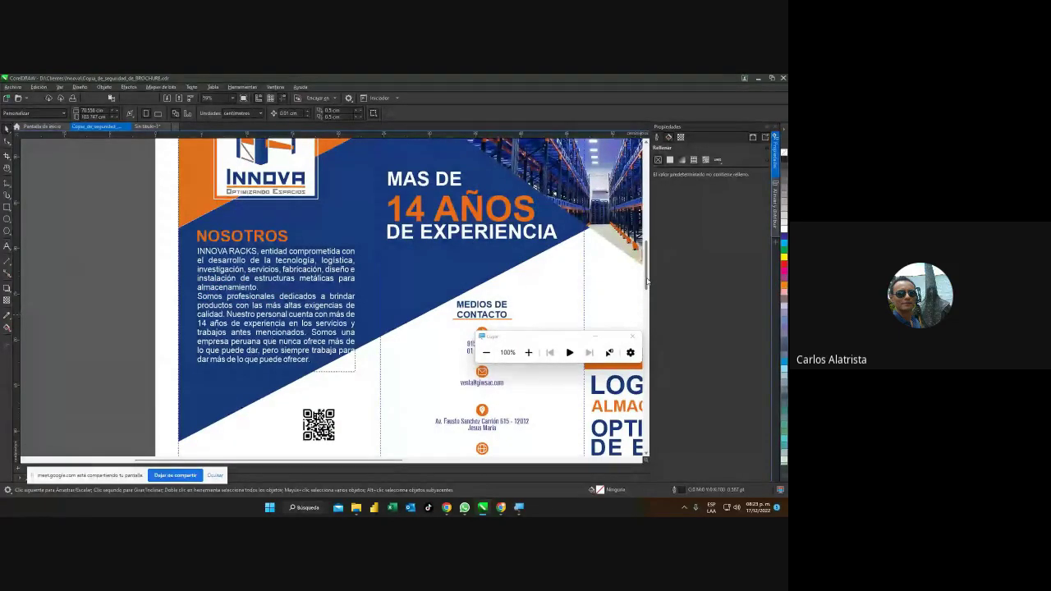
{"action": "scroll", "coordinate": [647, 281], "scroll_direction": "up", "scroll_amount": 2}
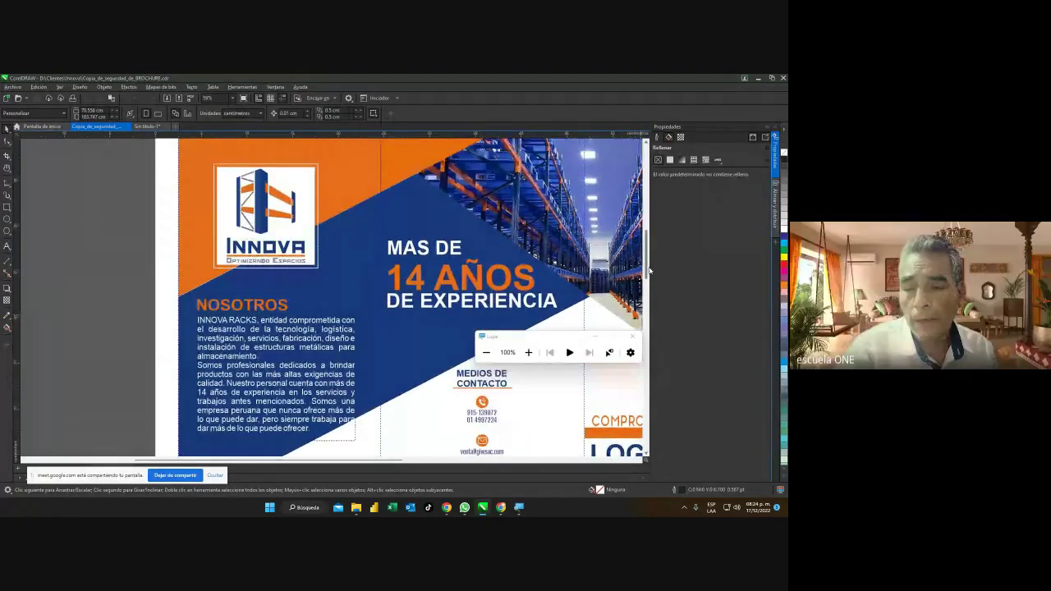
{"action": "scroll", "coordinate": [649, 278], "scroll_direction": "down", "scroll_amount": 1}
{"action": "scroll", "coordinate": [650, 280], "scroll_direction": "down", "scroll_amount": 2}
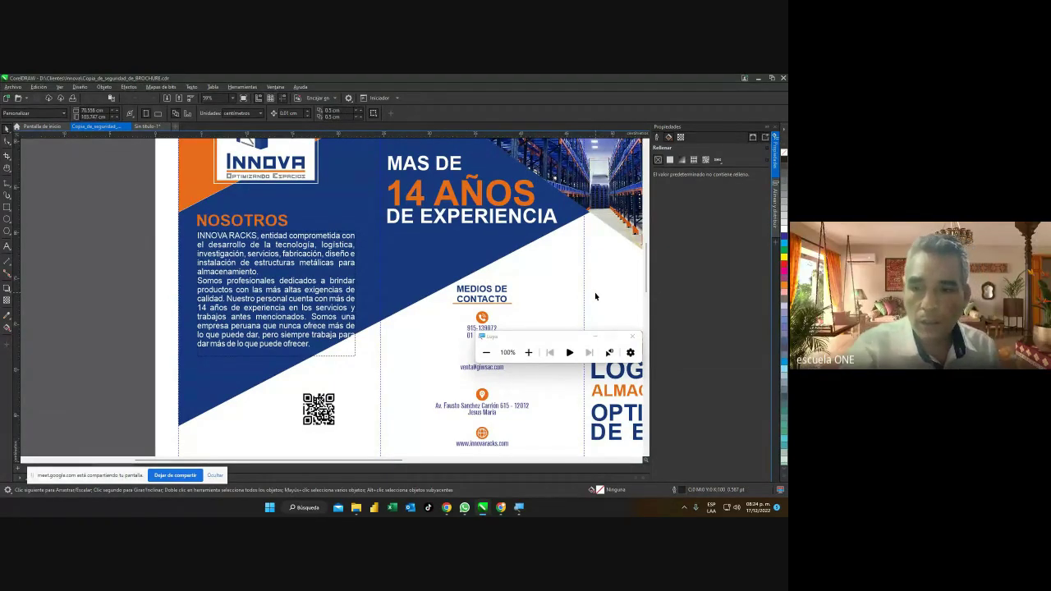
Return to the untitled document and select the blue shape.
{"action": "left_click", "coordinate": [144, 130]}
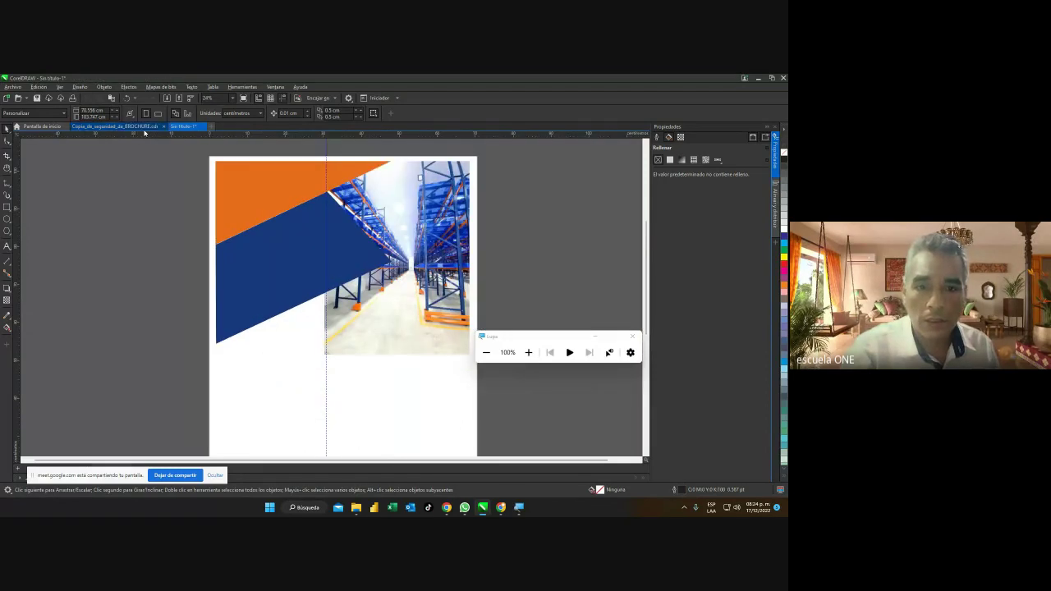
{"action": "left_click", "coordinate": [276, 287]}
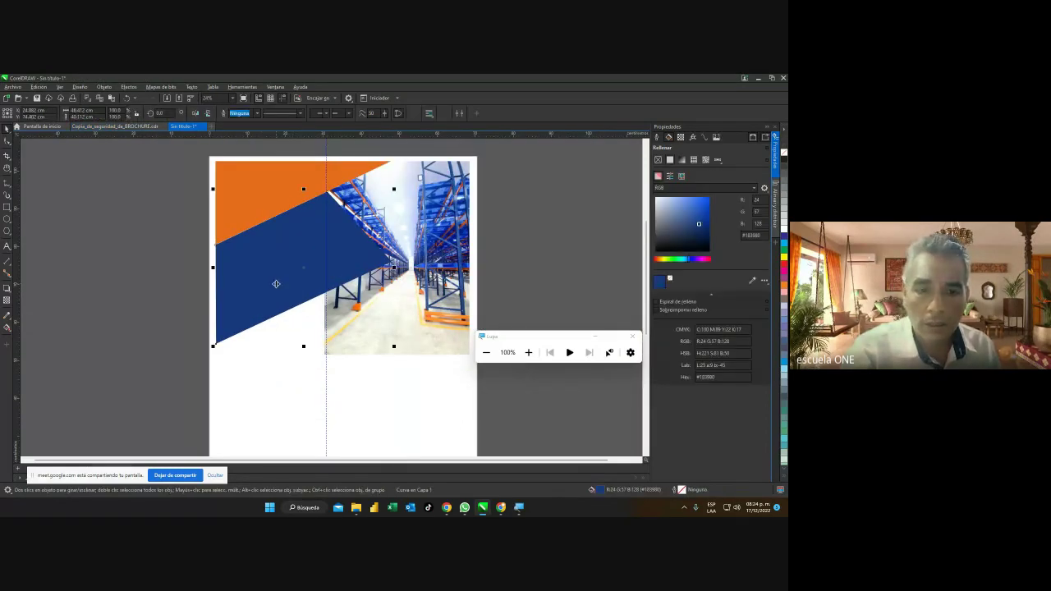
Examine the logo's placement over the orange and blue shapes in the brochure document, and return to the untitled flyer.
{"action": "left_click", "coordinate": [146, 285]}
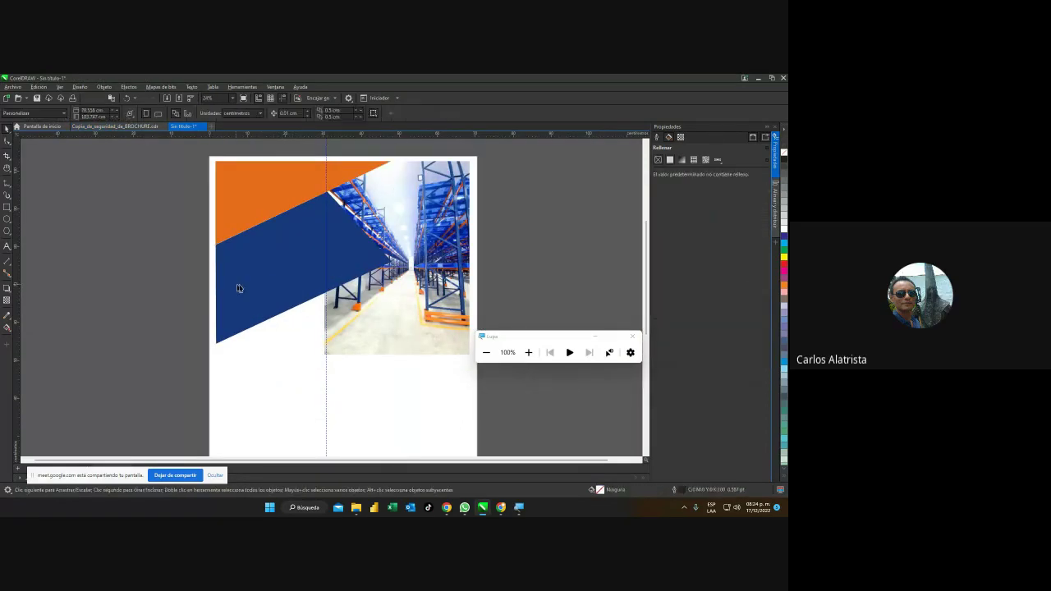
{"action": "left_click", "coordinate": [138, 127]}
{"action": "scroll", "coordinate": [357, 288], "scroll_direction": "up", "scroll_amount": 2}
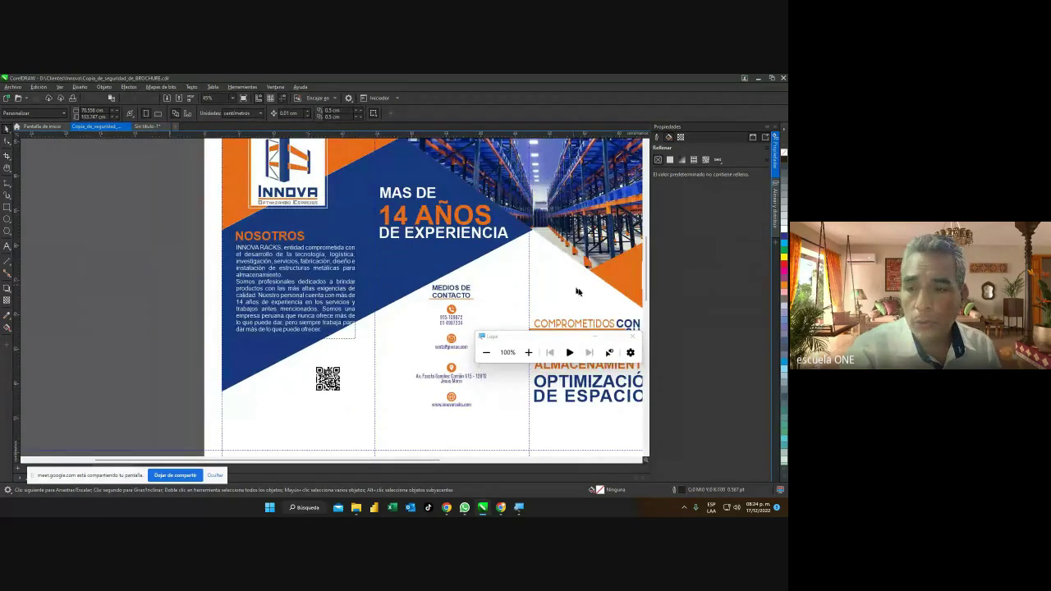
{"action": "scroll", "coordinate": [648, 275], "scroll_direction": "up", "scroll_amount": 3}
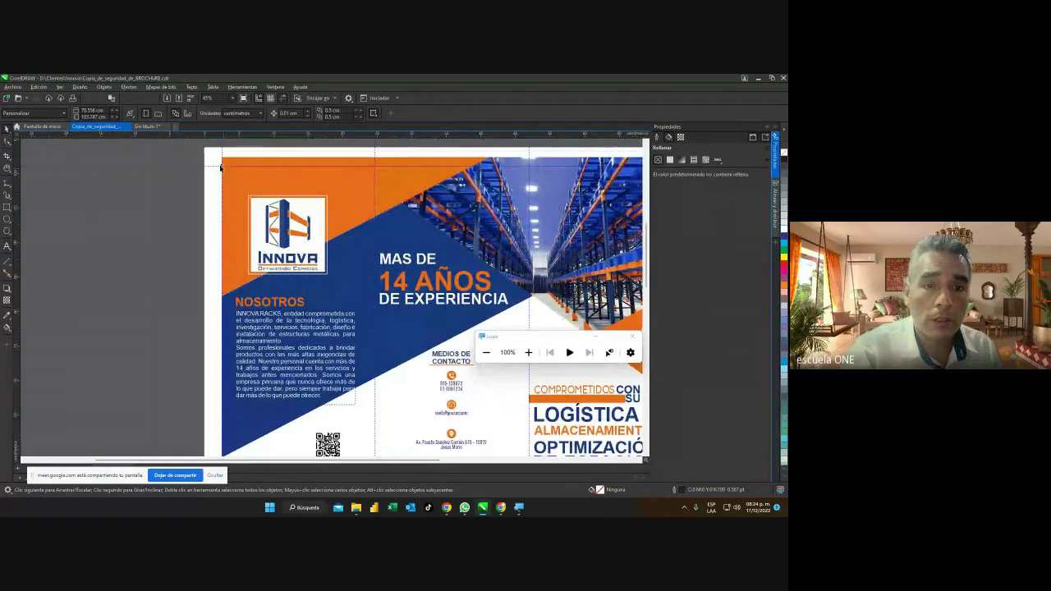
{"action": "left_click", "coordinate": [144, 128]}
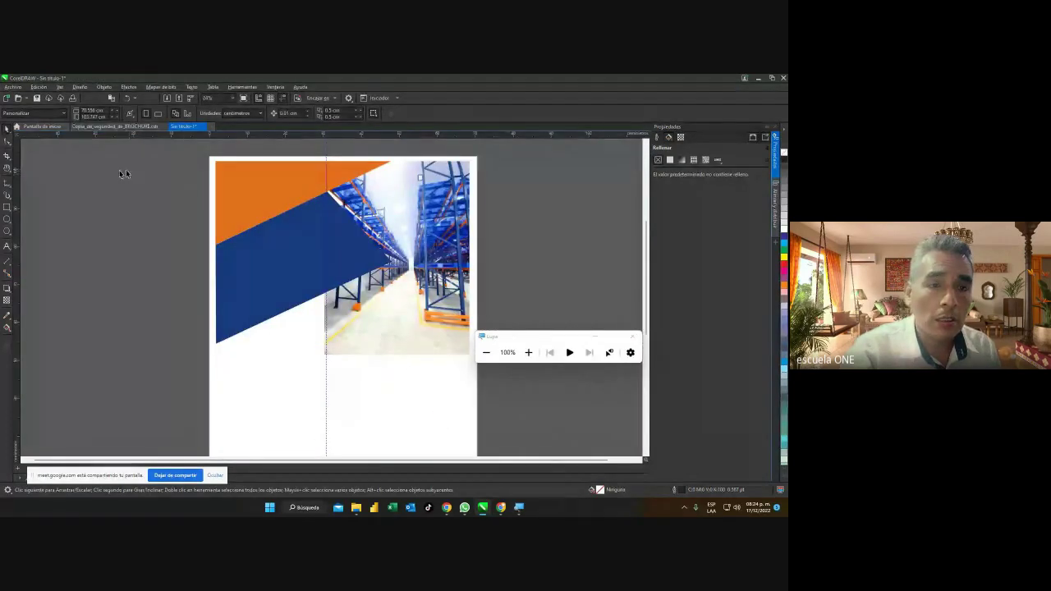
Import the logo image ico.png and place it about 13 × 14.3 cm over the border between the orange and blue shapes.
{"action": "left_click", "coordinate": [14, 88]}
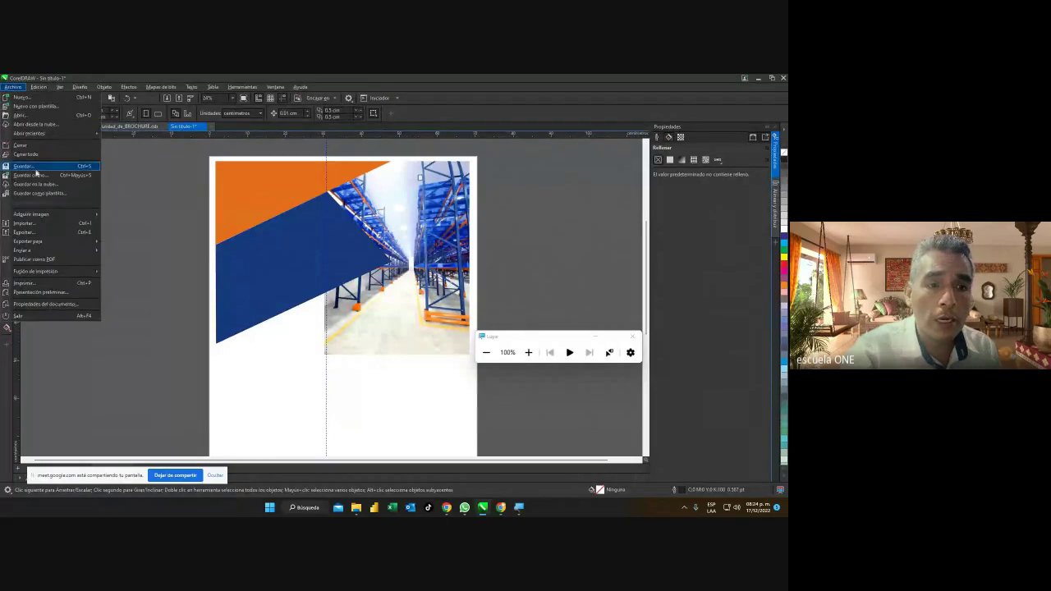
{"action": "left_click", "coordinate": [39, 225]}
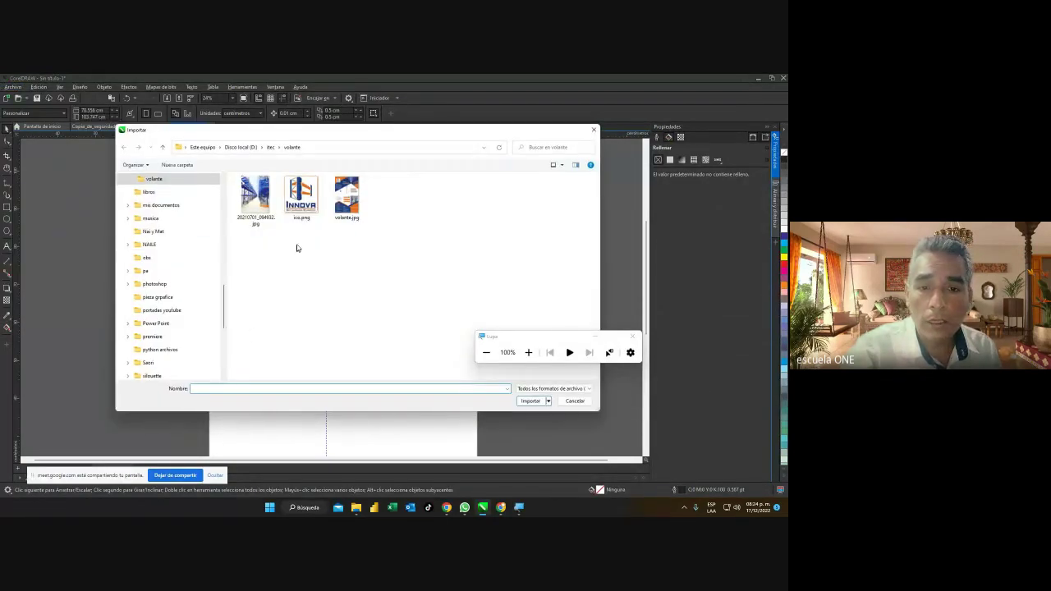
{"action": "left_click", "coordinate": [303, 203]}
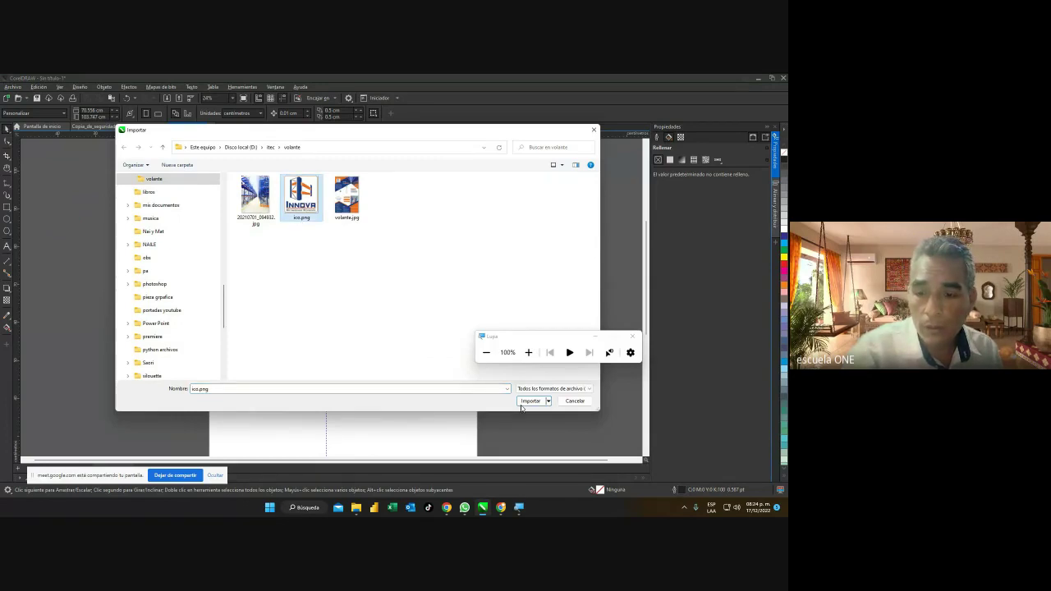
{"action": "left_click", "coordinate": [531, 403]}
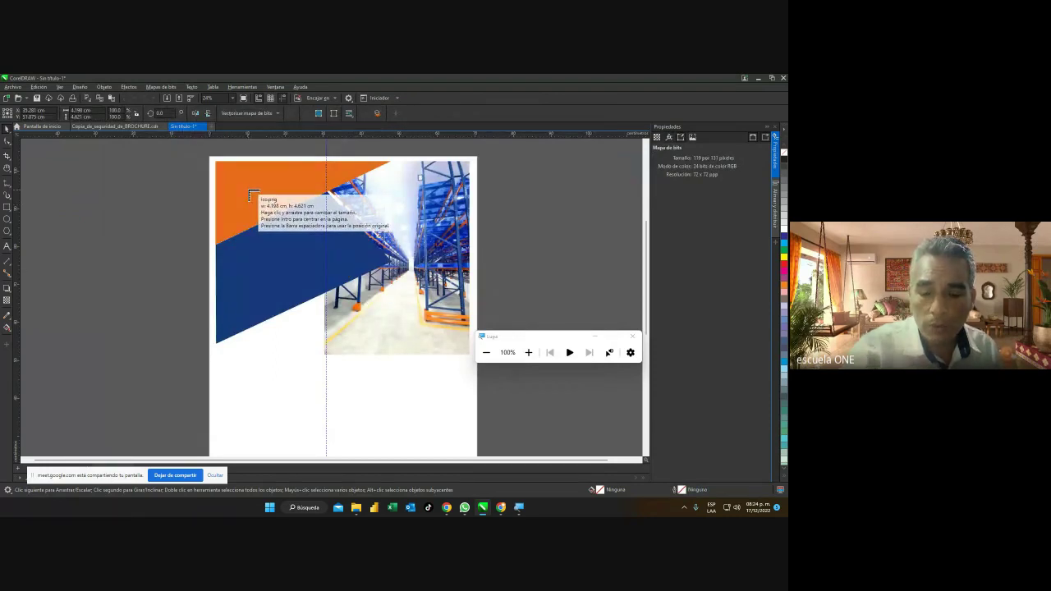
{"action": "left_click_drag", "start_coordinate": [249, 192], "coordinate": [298, 272]}
{"action": "left_click", "coordinate": [139, 202]}
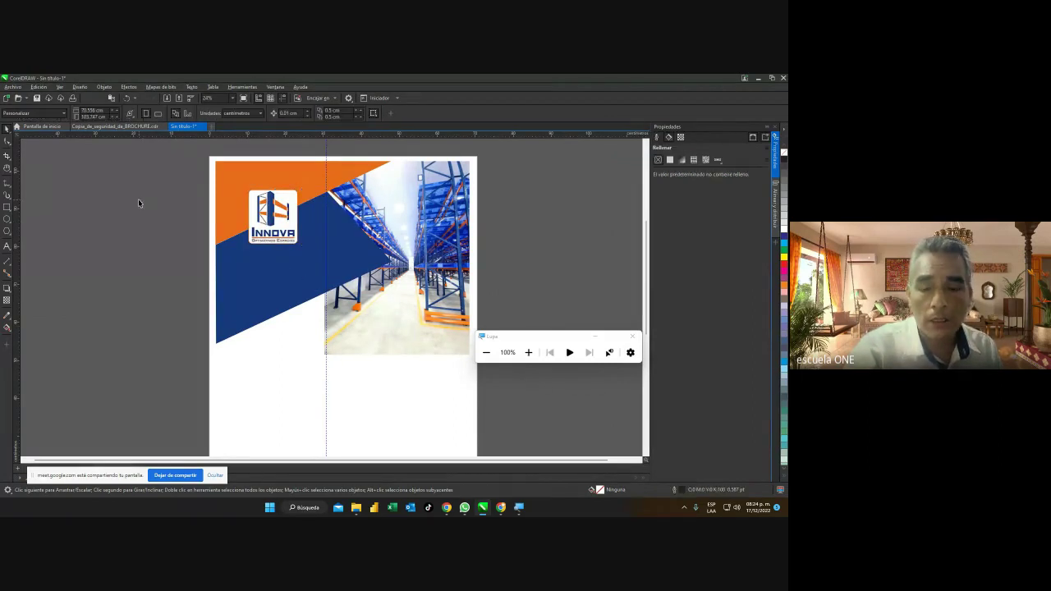
Move the INNOVA logo slightly right and down on the flyer.
{"action": "left_click", "coordinate": [279, 224]}
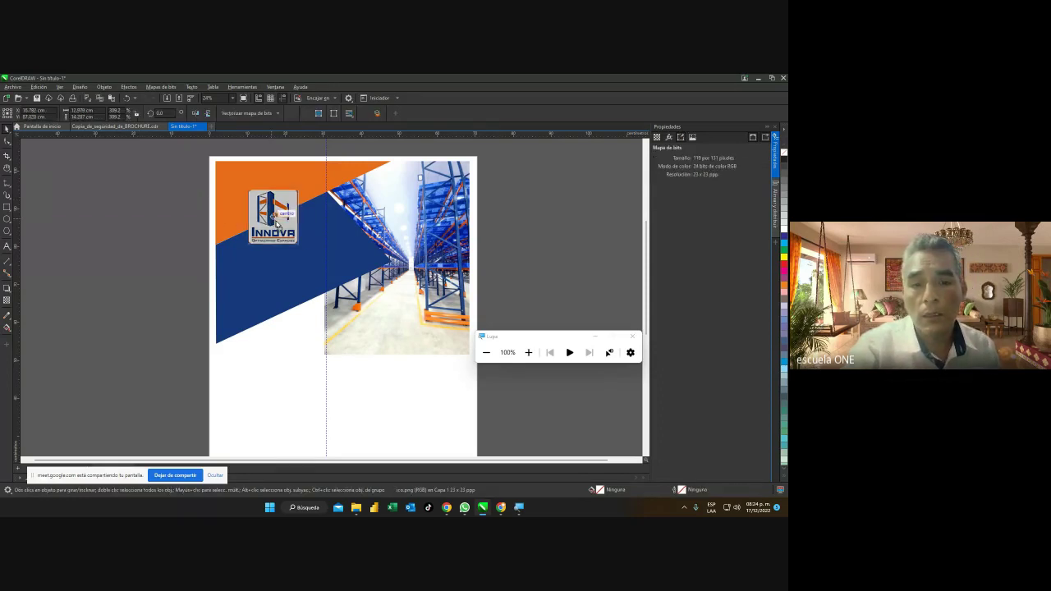
{"action": "left_click_drag", "start_coordinate": [279, 224], "coordinate": [283, 227]}
{"action": "left_click", "coordinate": [107, 229]}
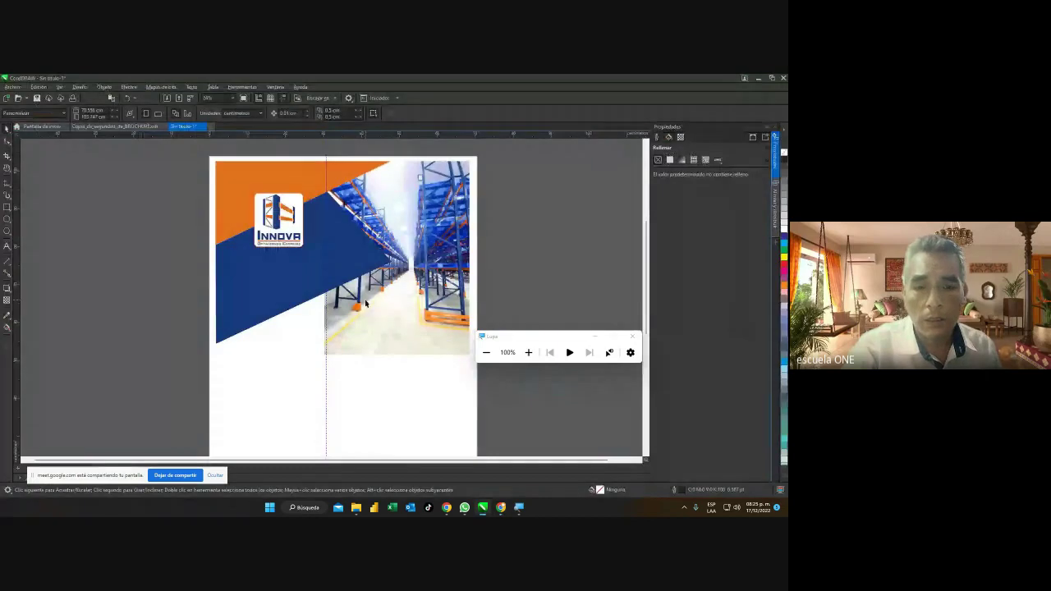
Examine the white frame around the logo in the brochure document, and return to the flyer.
{"action": "left_click", "coordinate": [131, 129]}
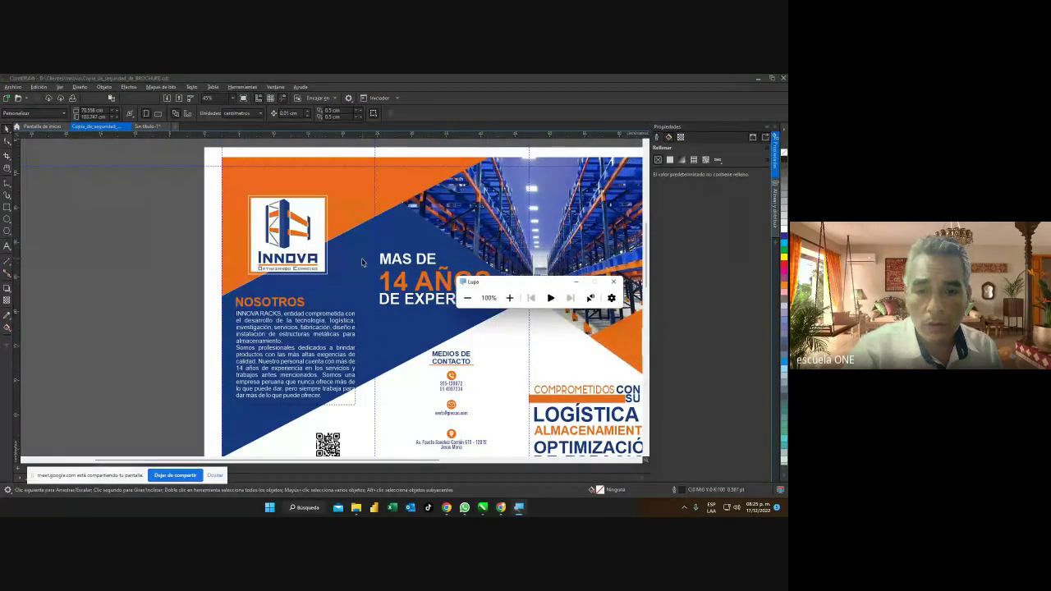
{"action": "scroll", "coordinate": [362, 262], "scroll_direction": "up", "scroll_amount": 3}
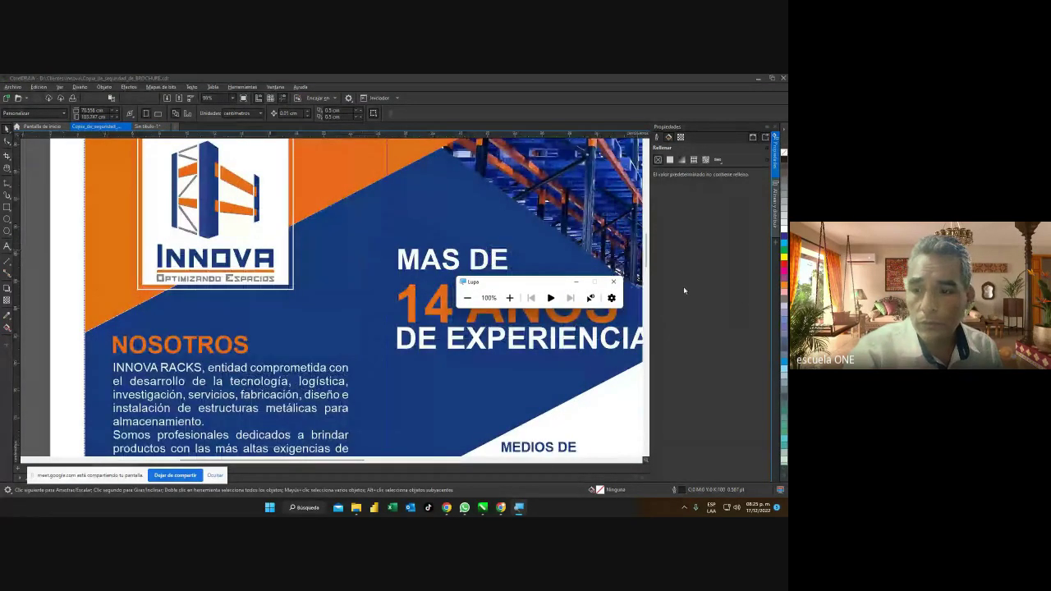
{"action": "left_click_drag", "start_coordinate": [647, 254], "coordinate": [647, 243]}
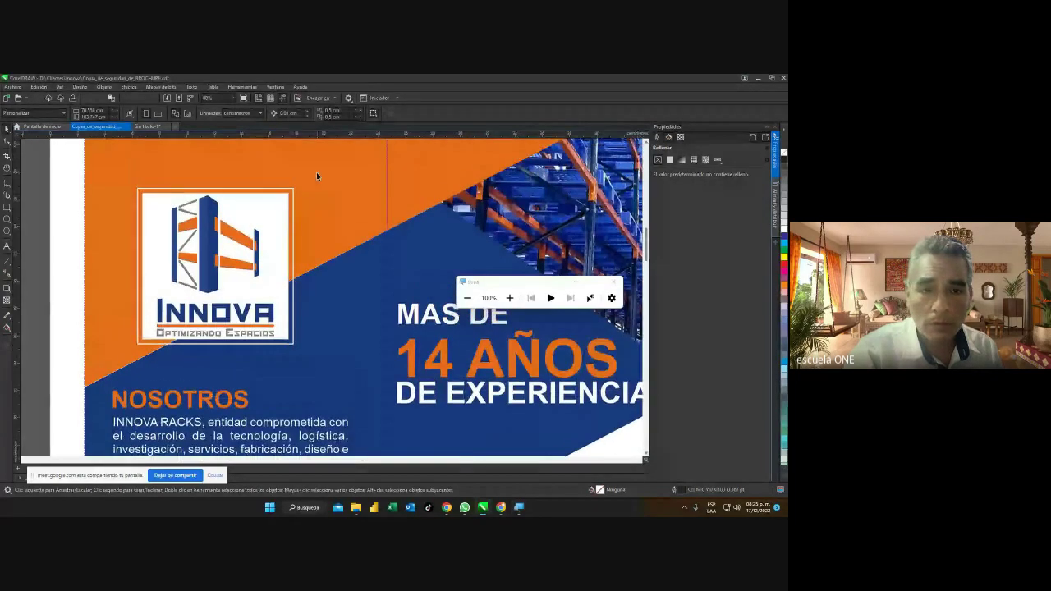
{"action": "left_click", "coordinate": [148, 127]}
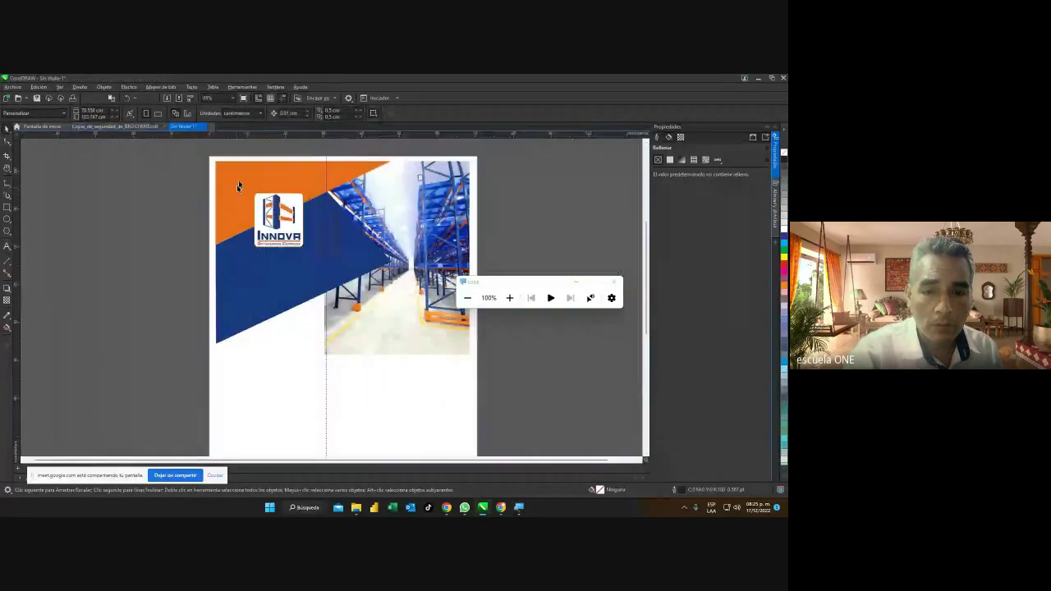
Draw a rectangle of about 14.1 × 15.1 cm around the logo and give it a white outline.
{"action": "scroll", "coordinate": [277, 197], "scroll_direction": "up", "scroll_amount": 2}
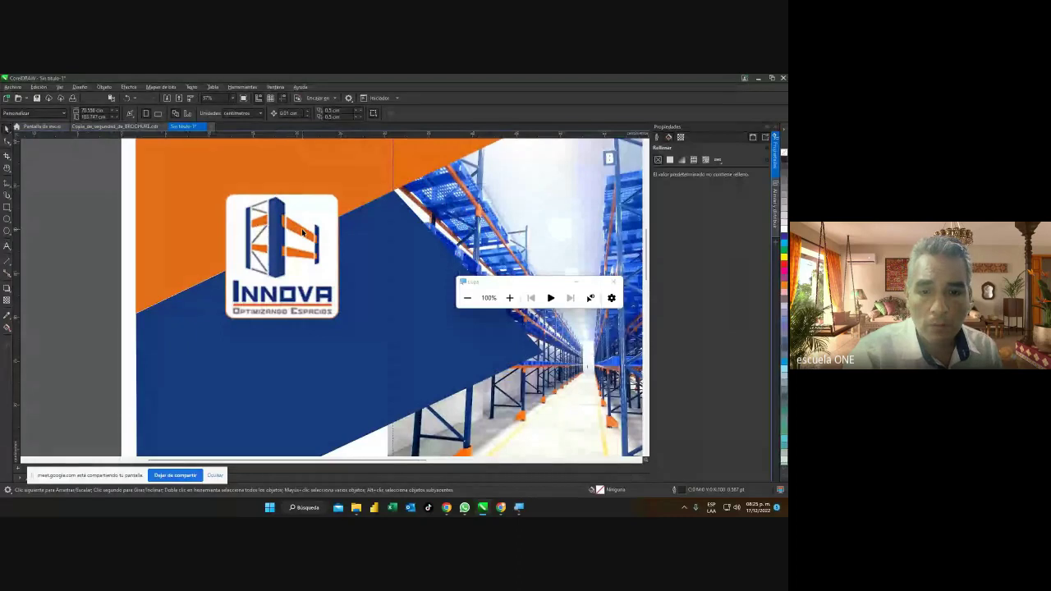
{"action": "scroll", "coordinate": [302, 233], "scroll_direction": "up", "scroll_amount": 1}
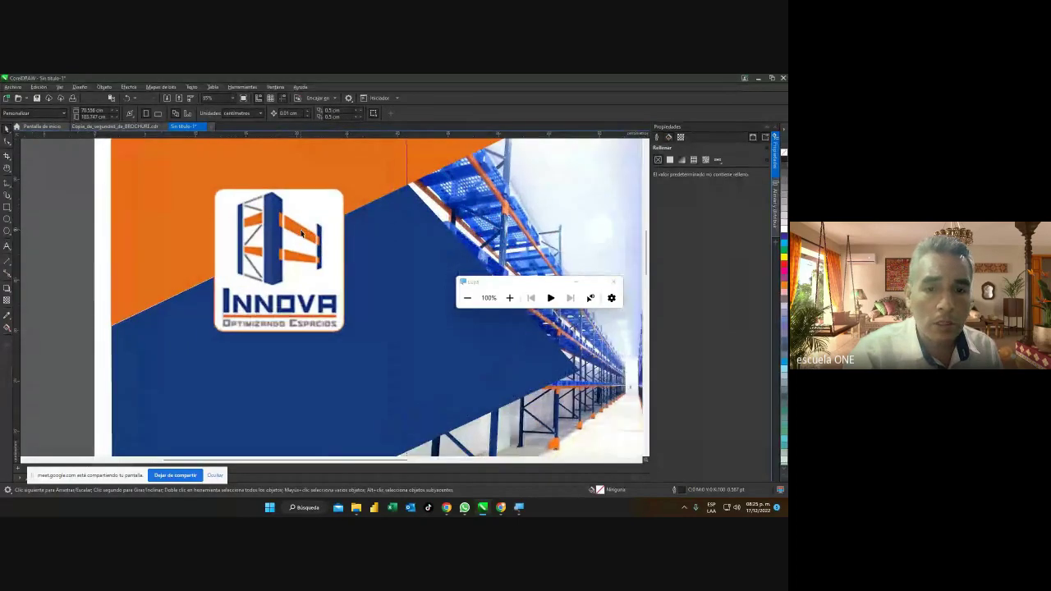
{"action": "left_click", "coordinate": [7, 209]}
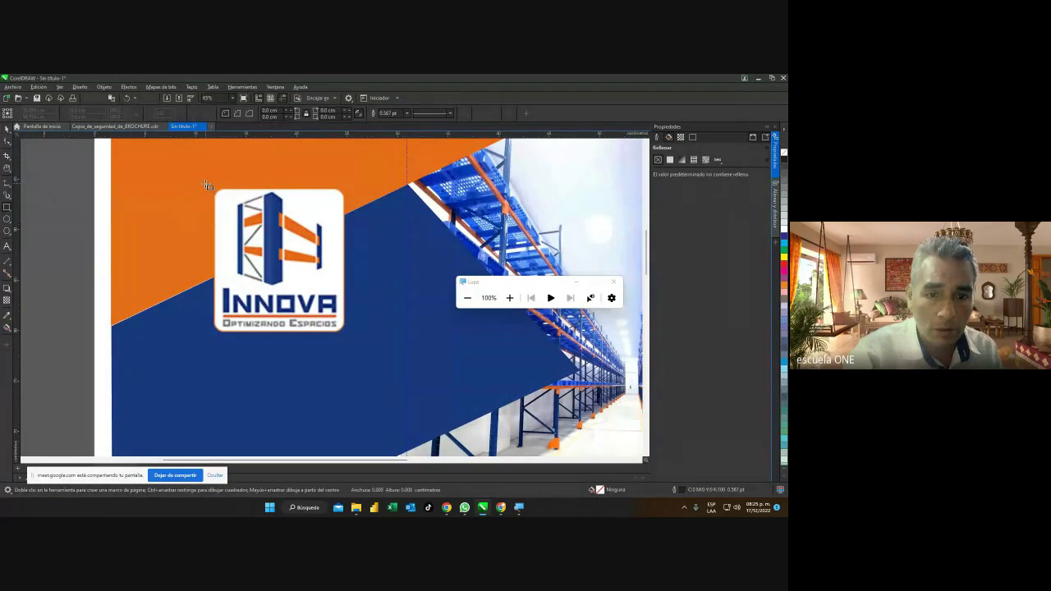
{"action": "left_click_drag", "start_coordinate": [206, 184], "coordinate": [351, 336]}
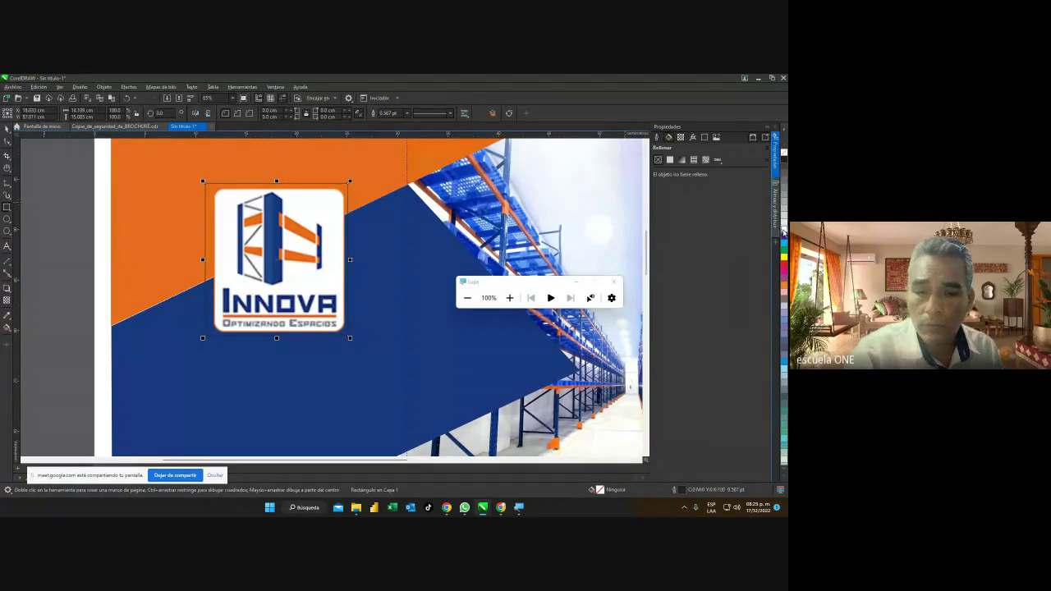
{"action": "right_click", "coordinate": [783, 233]}
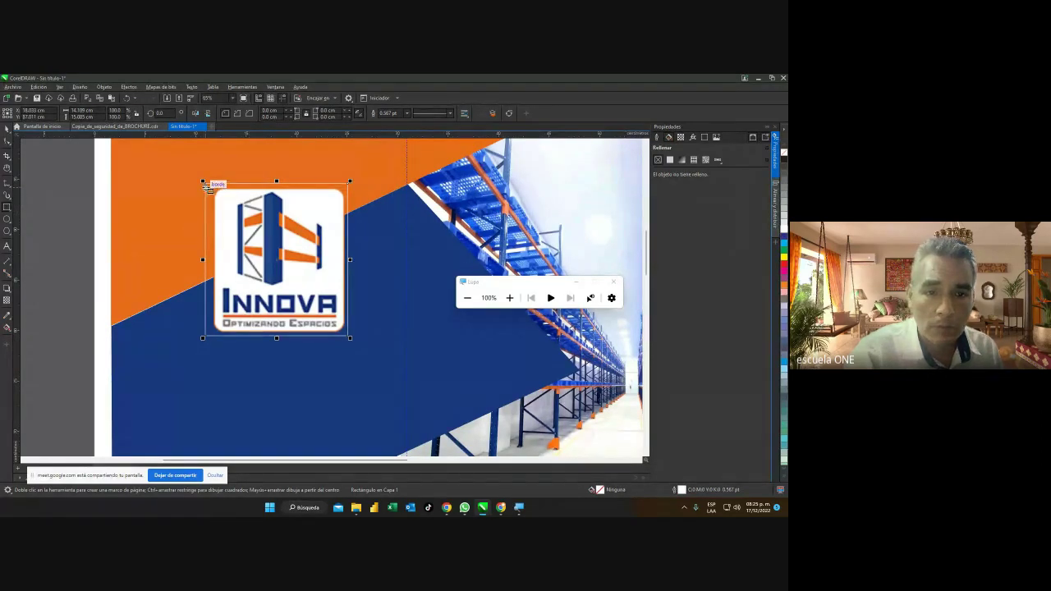
Shrink the frame to about 13.8 × 14.8 cm around the logo and compare it with the frame in the brochure.
{"action": "left_click", "coordinate": [10, 131]}
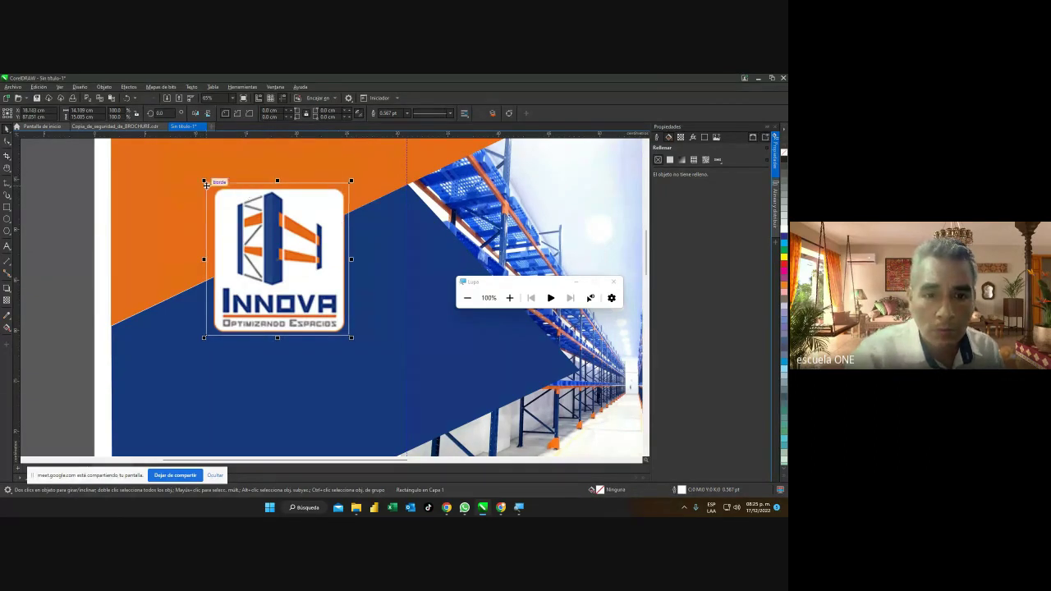
{"action": "left_click_drag", "start_coordinate": [204, 180], "coordinate": [207, 184]}
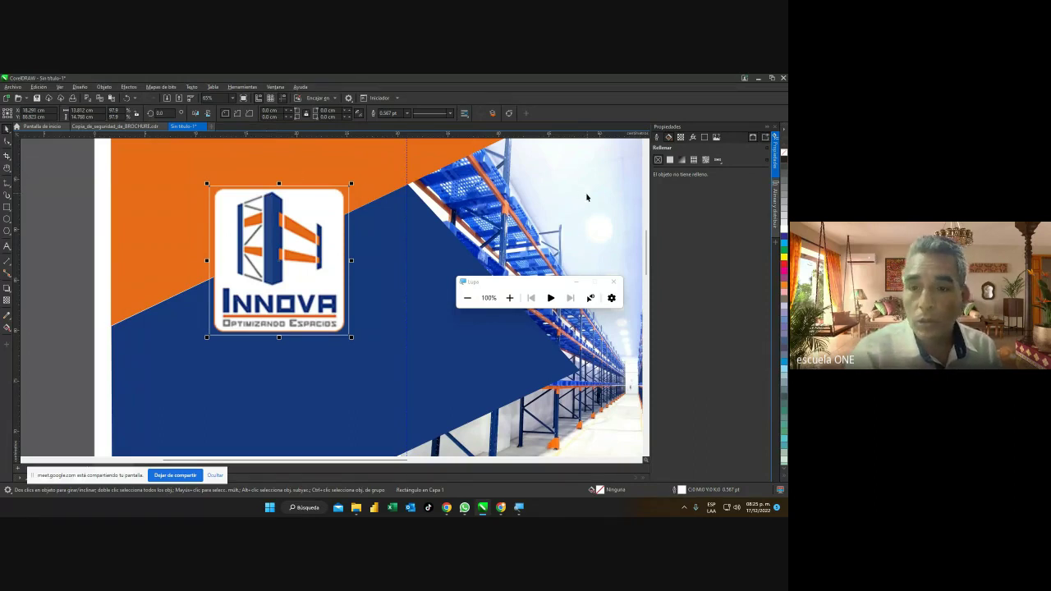
{"action": "left_click", "coordinate": [120, 128]}
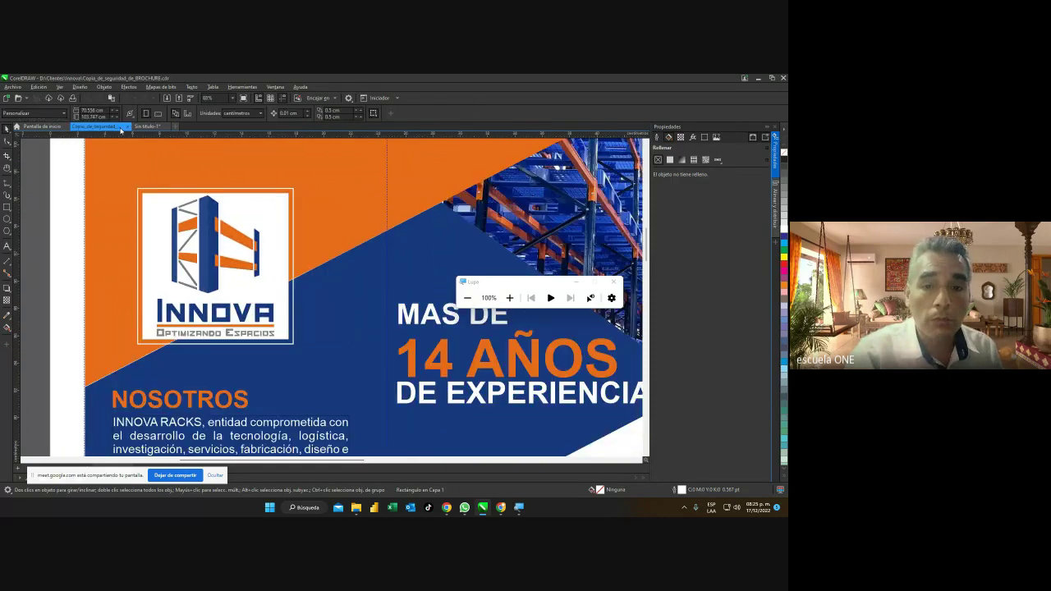
{"action": "left_click", "coordinate": [147, 127]}
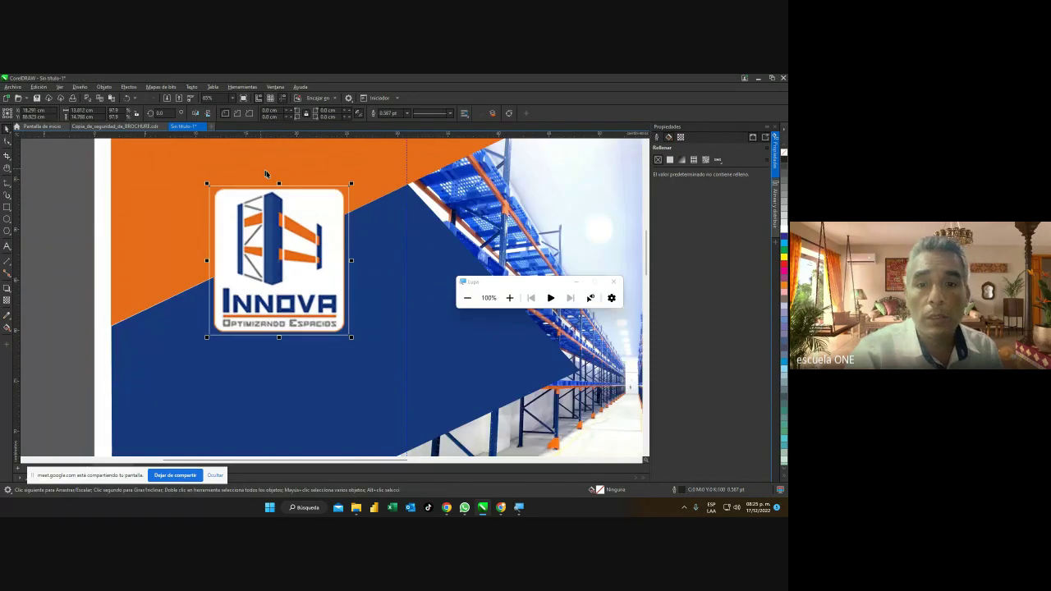
Set the logo frame's outline width to 2.0 pt and deselect it.
{"action": "left_click", "coordinate": [407, 114]}
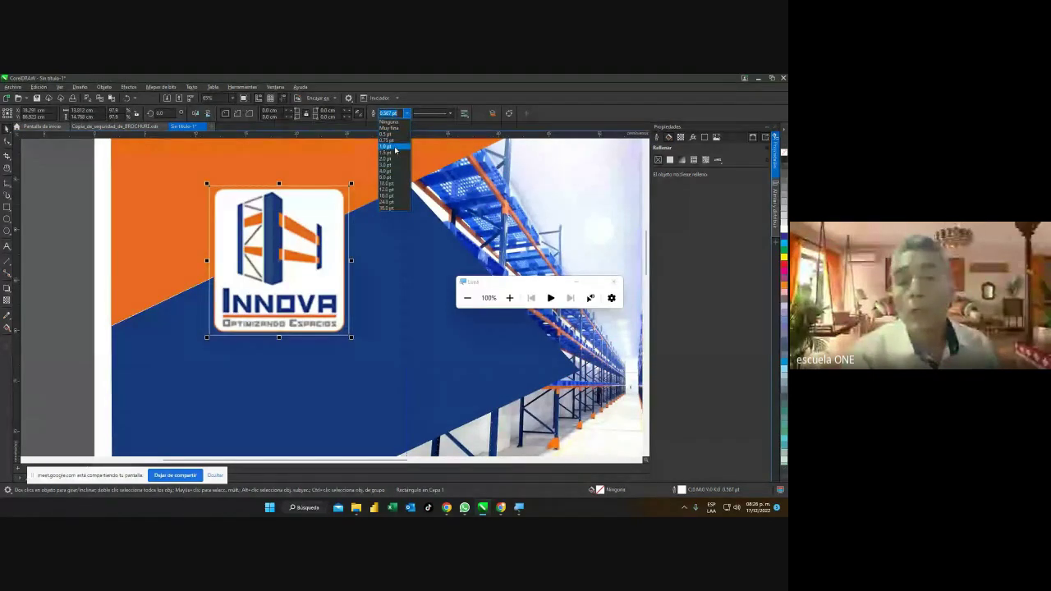
{"action": "left_click", "coordinate": [395, 148]}
{"action": "left_click", "coordinate": [406, 114]}
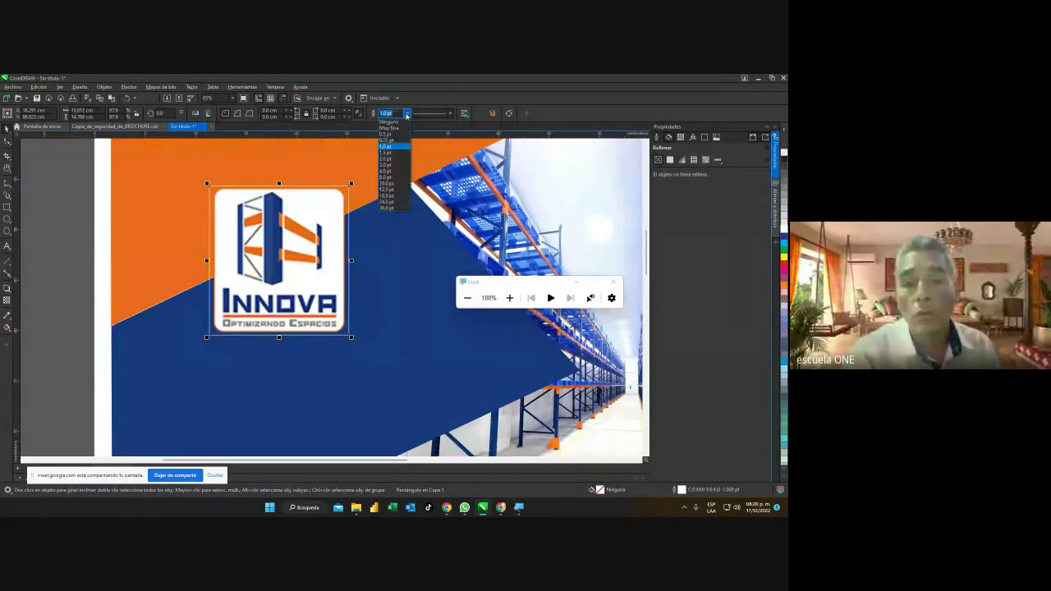
{"action": "left_click", "coordinate": [391, 157]}
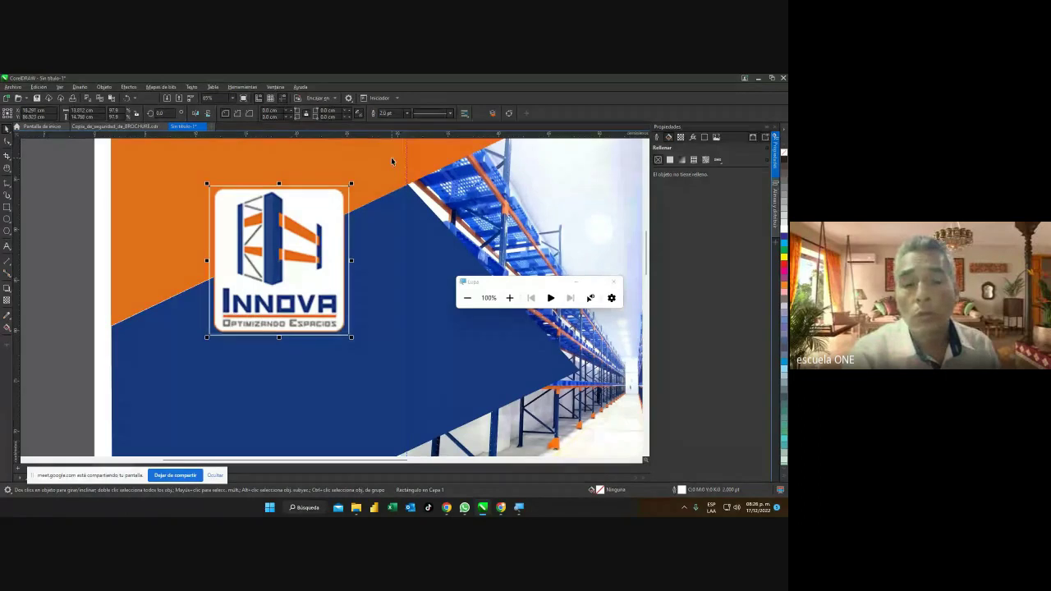
{"action": "left_click", "coordinate": [85, 255]}
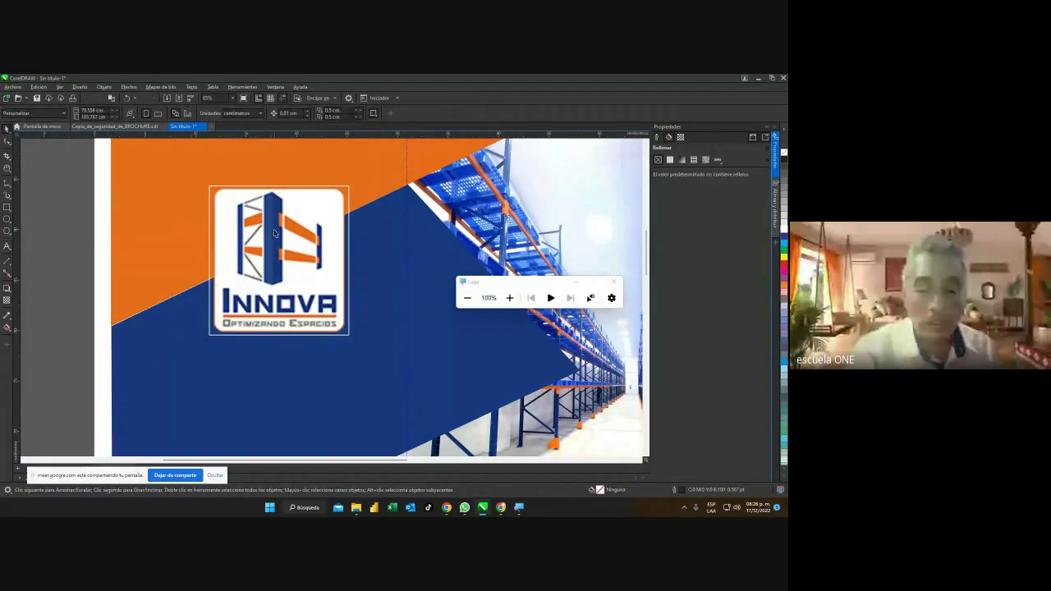
Switch to Google Meet in the browser to check the call messages, and return to CorelDRAW.
{"action": "left_click", "coordinate": [211, 229]}
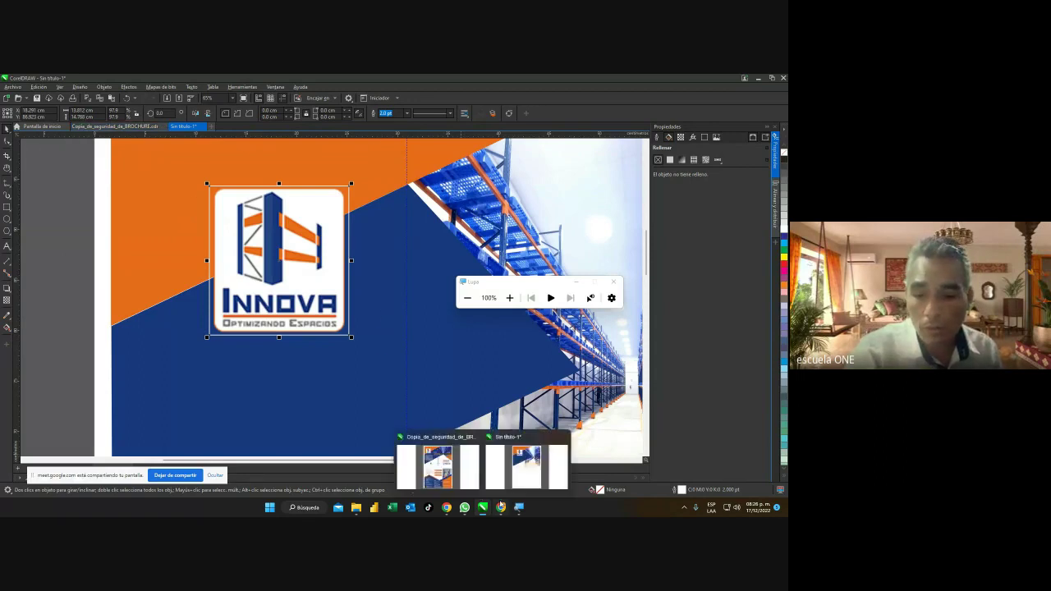
{"action": "left_click", "coordinate": [533, 467]}
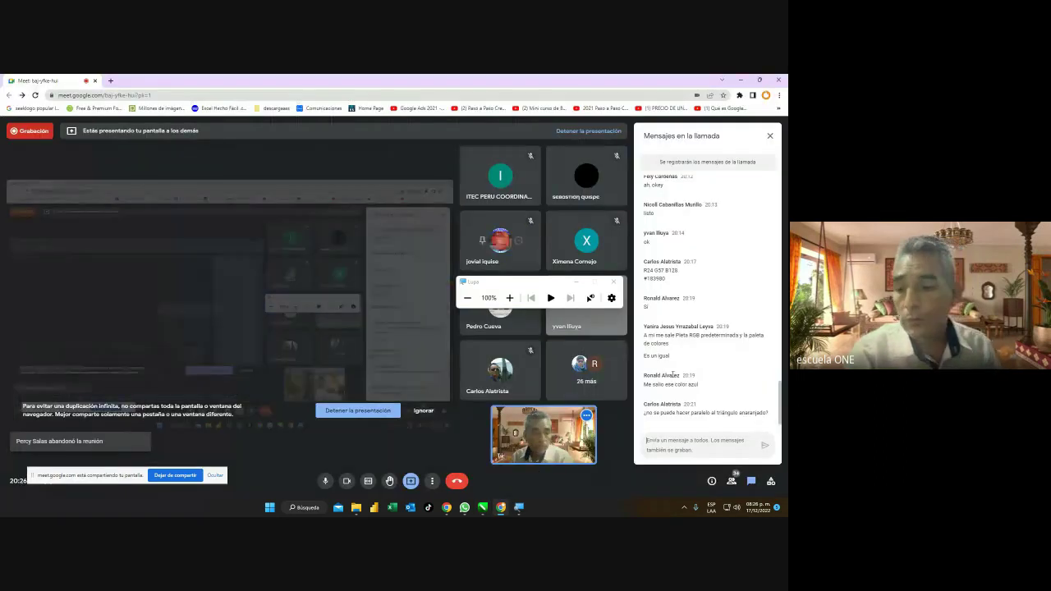
{"action": "key", "text": "alt+Tab"}
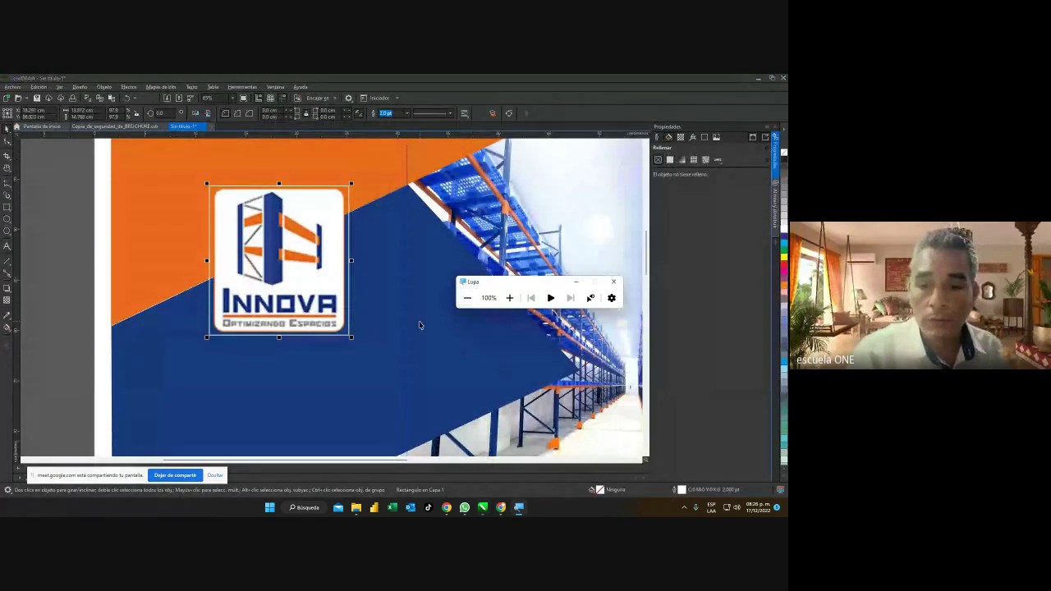
Deselect the logo frame and compare the overall flyer layout with the brochure's full page.
{"action": "scroll", "coordinate": [420, 324], "scroll_direction": "down", "scroll_amount": 1}
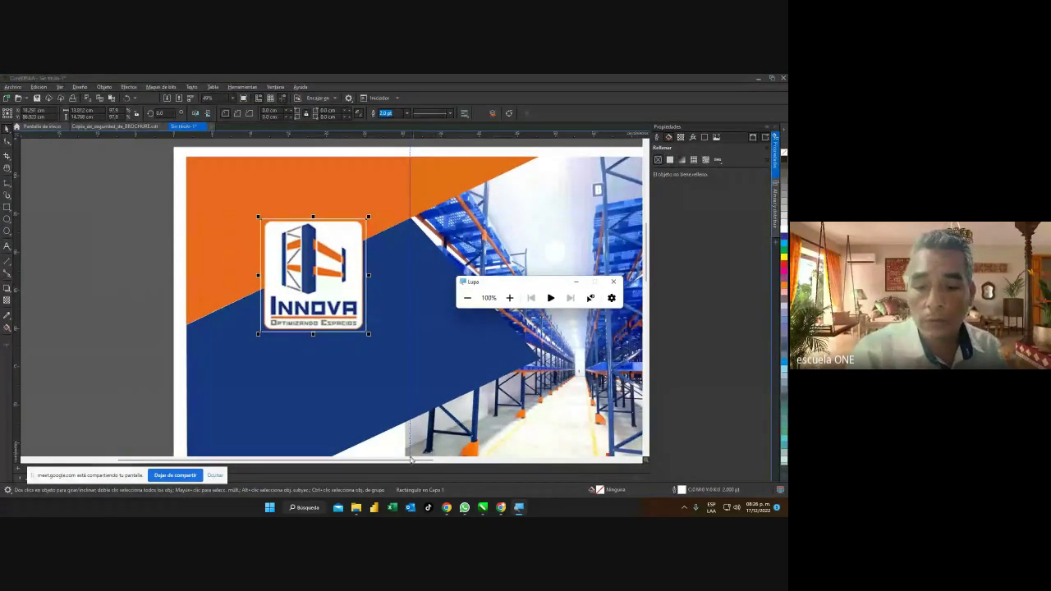
{"action": "left_click_drag", "start_coordinate": [410, 460], "coordinate": [461, 460]}
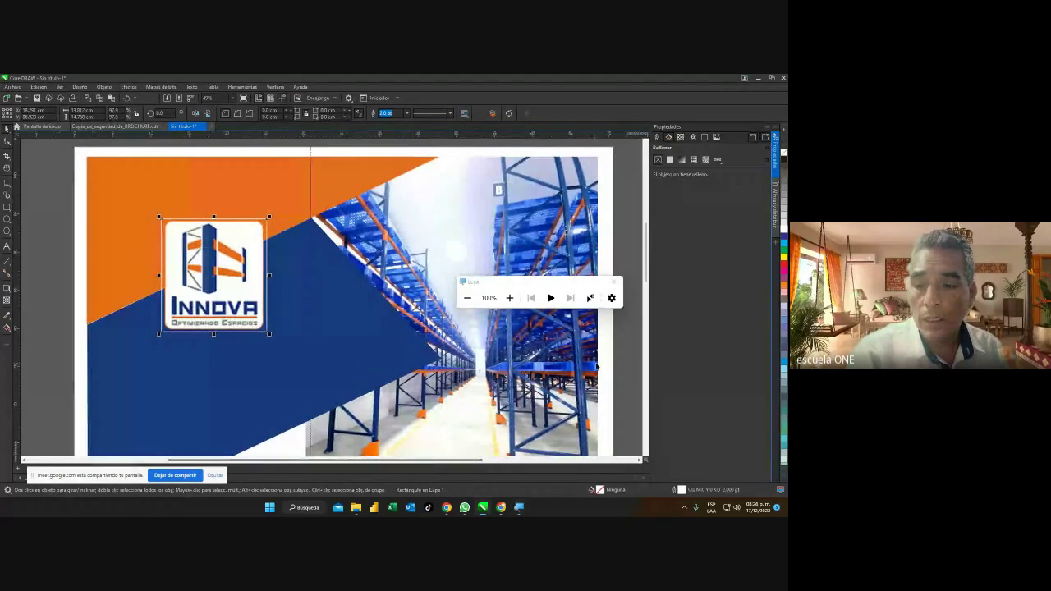
{"action": "key", "text": "Escape"}
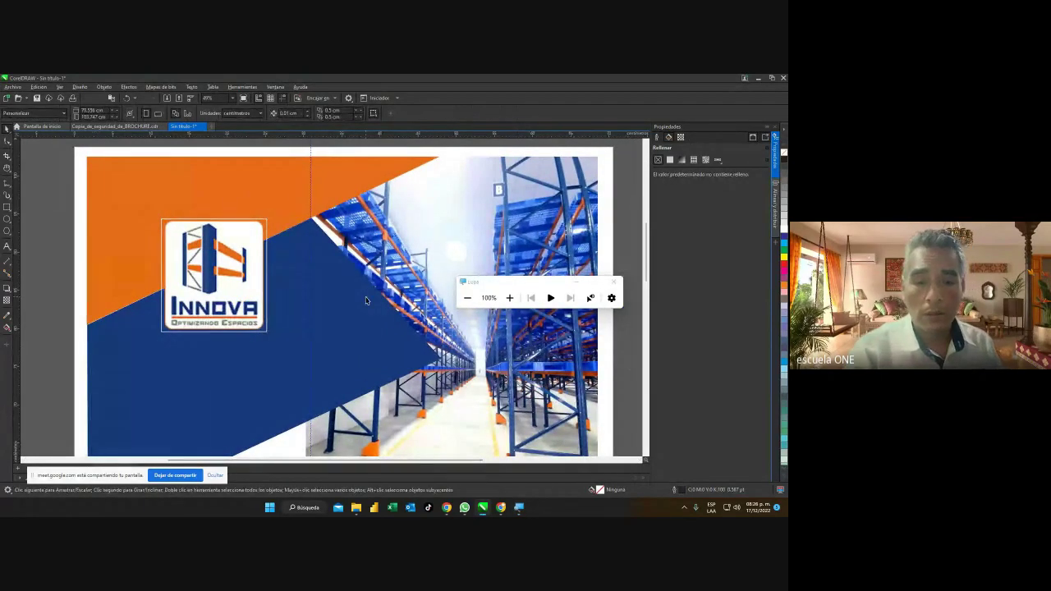
{"action": "left_click", "coordinate": [140, 126]}
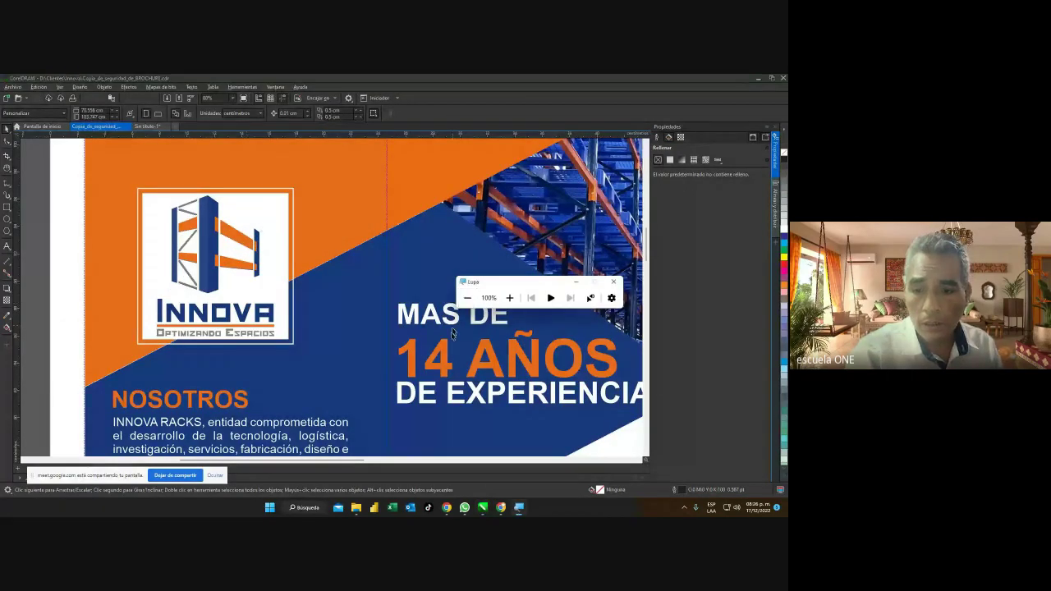
{"action": "scroll", "coordinate": [454, 336], "scroll_direction": "down", "scroll_amount": 2}
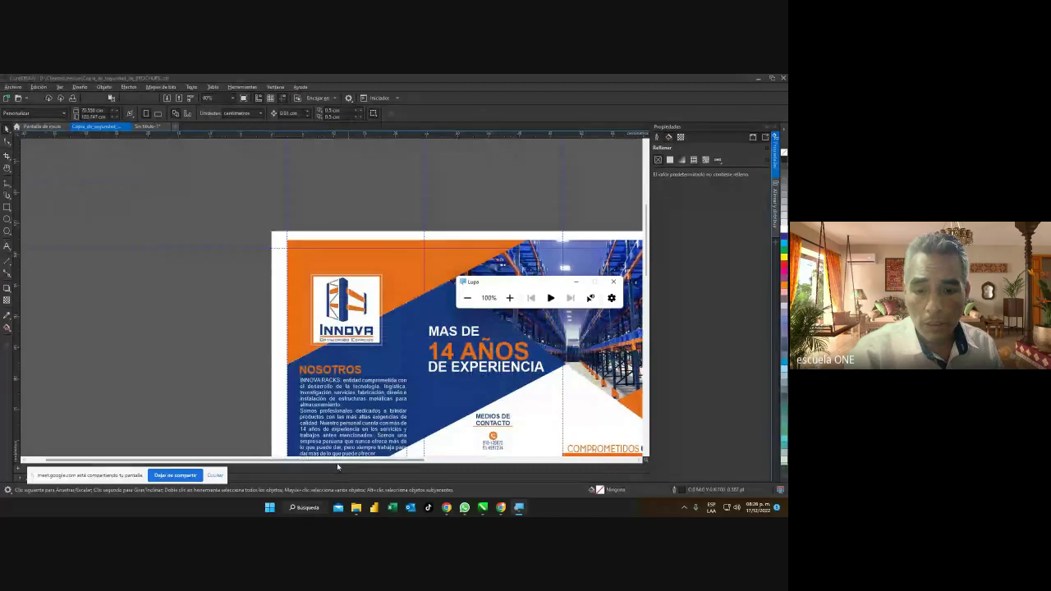
{"action": "left_click_drag", "start_coordinate": [340, 461], "coordinate": [416, 460]}
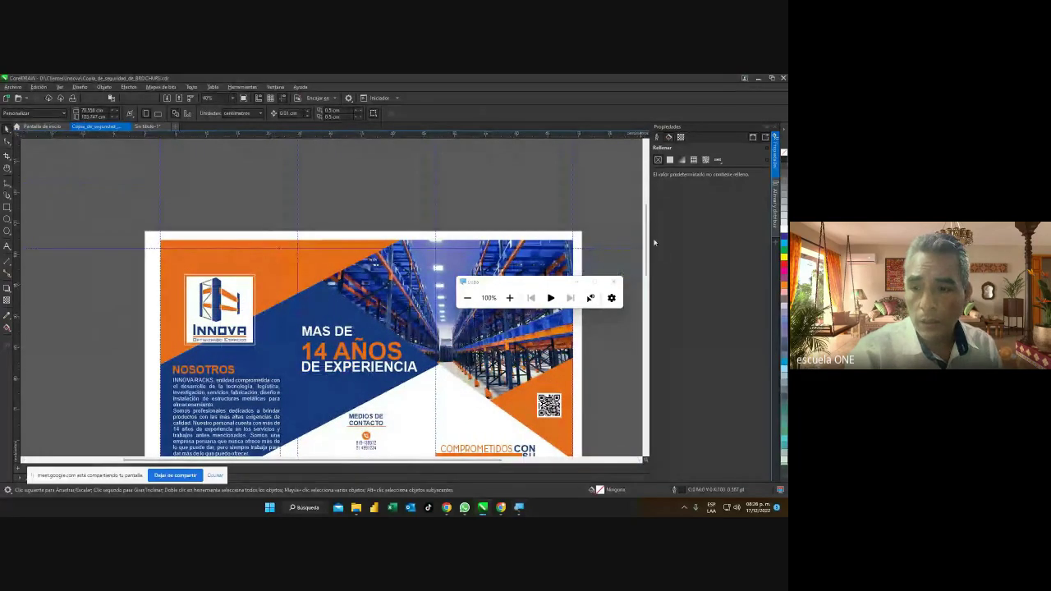
{"action": "left_click_drag", "start_coordinate": [649, 234], "coordinate": [647, 258]}
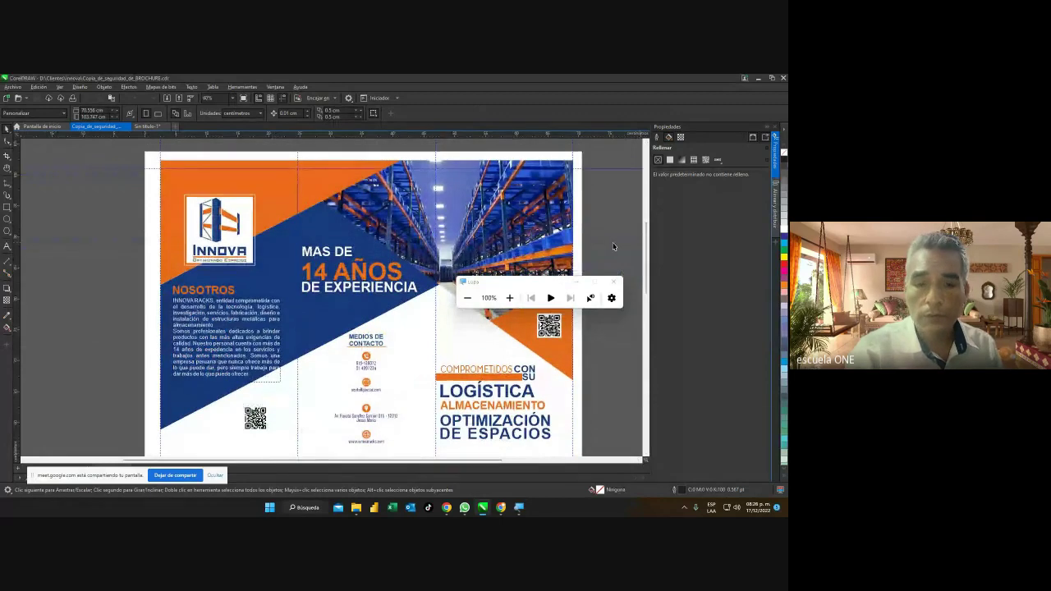
{"action": "left_click", "coordinate": [149, 129]}
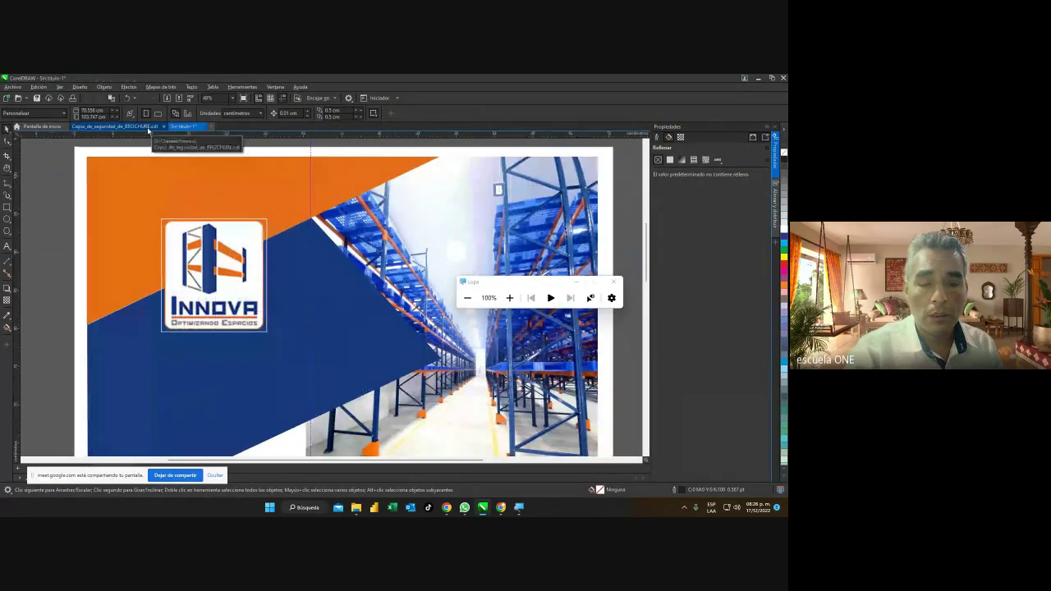
{"action": "scroll", "coordinate": [334, 262], "scroll_direction": "down", "scroll_amount": 1}
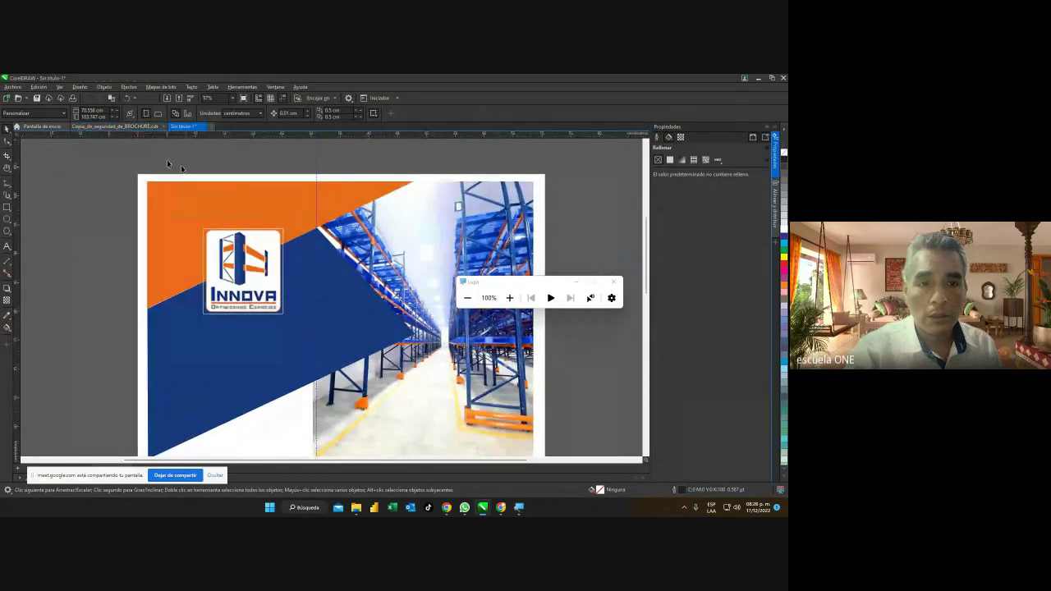
{"action": "left_click", "coordinate": [153, 129]}
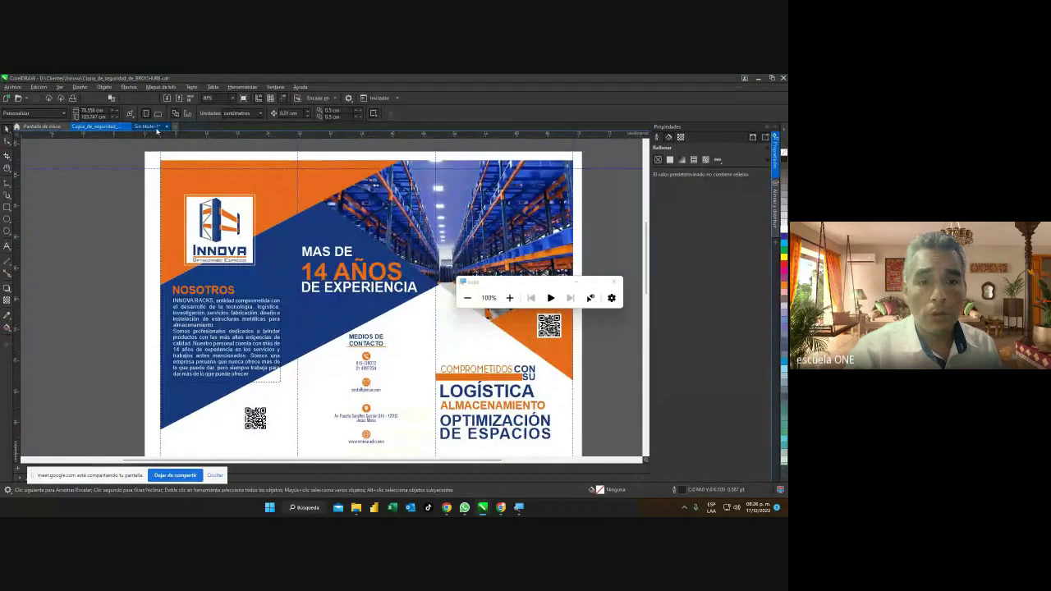
{"action": "left_click", "coordinate": [155, 129]}
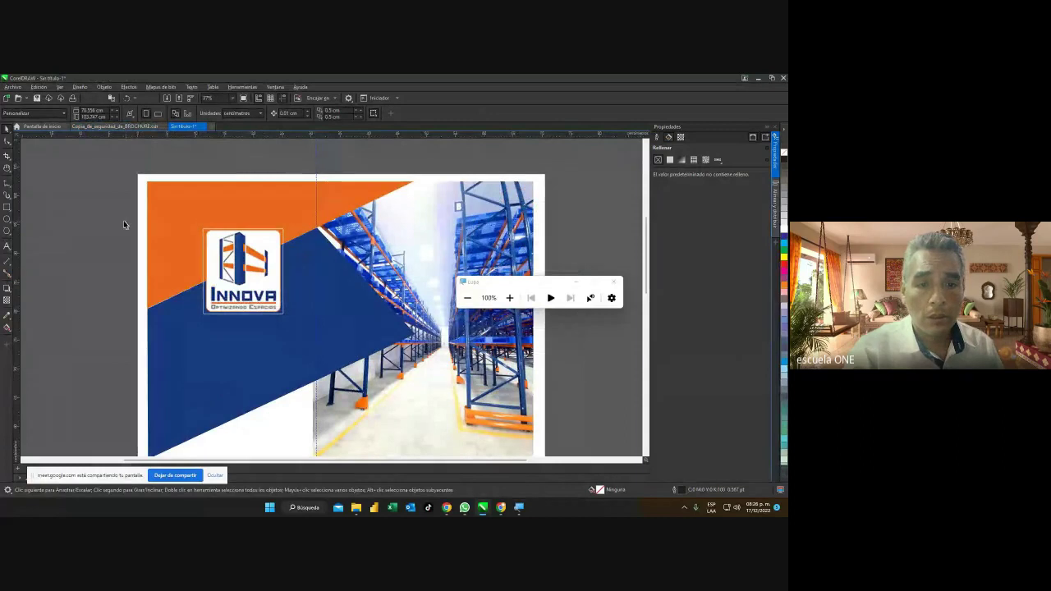
Scale the logo and its frame down together to about 10.6 × 11.3 cm and reposition them as in the brochure.
{"action": "left_click_drag", "start_coordinate": [122, 212], "coordinate": [265, 304]}
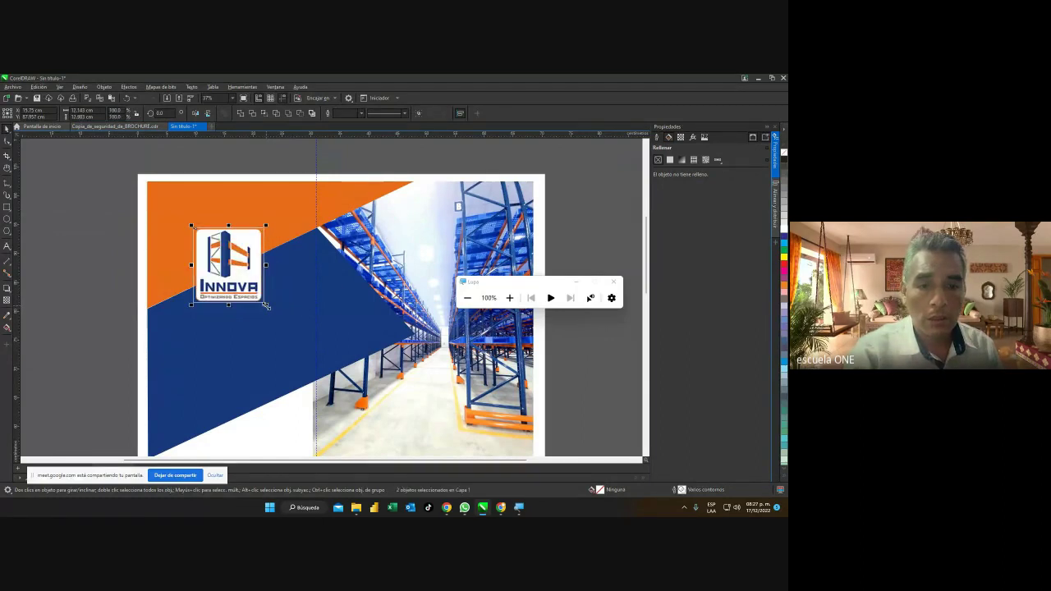
{"action": "left_click", "coordinate": [128, 127]}
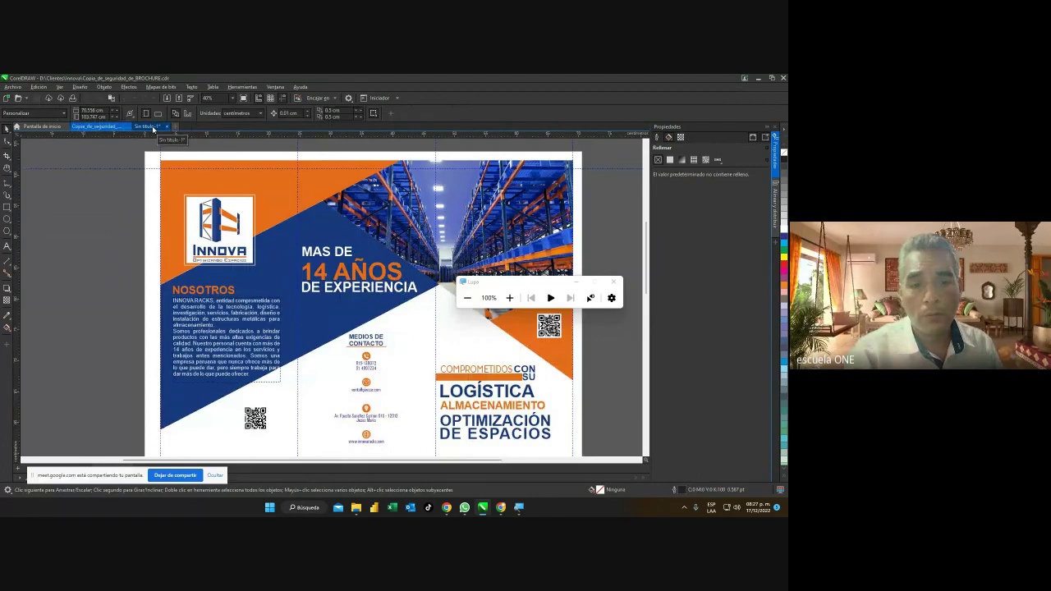
{"action": "left_click", "coordinate": [147, 127]}
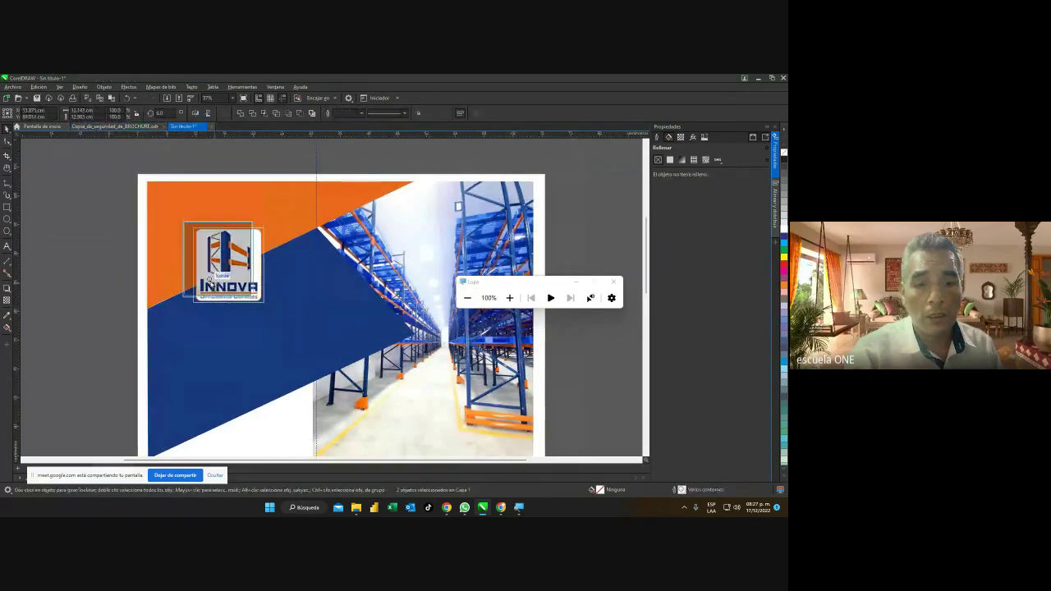
{"action": "left_click_drag", "start_coordinate": [209, 279], "coordinate": [197, 278]}
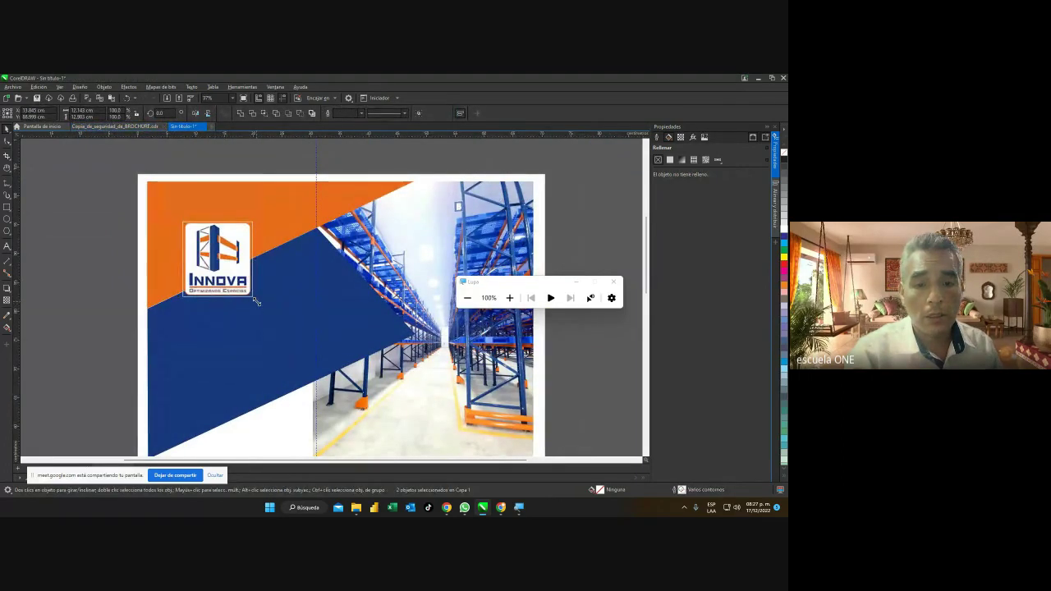
{"action": "left_click_drag", "start_coordinate": [257, 302], "coordinate": [246, 292]}
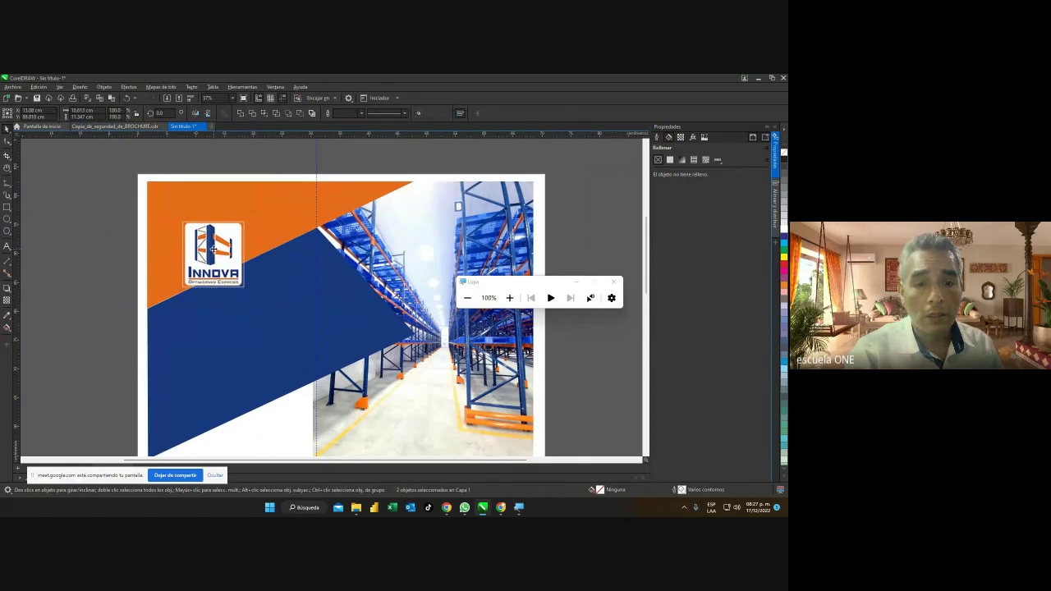
{"action": "left_click", "coordinate": [103, 128]}
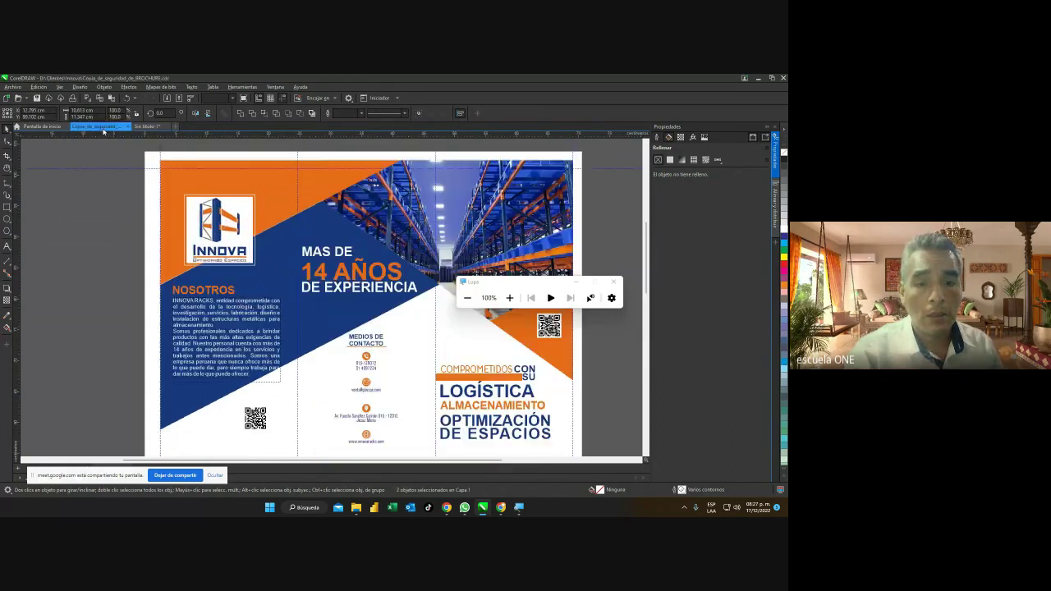
{"action": "left_click", "coordinate": [148, 127]}
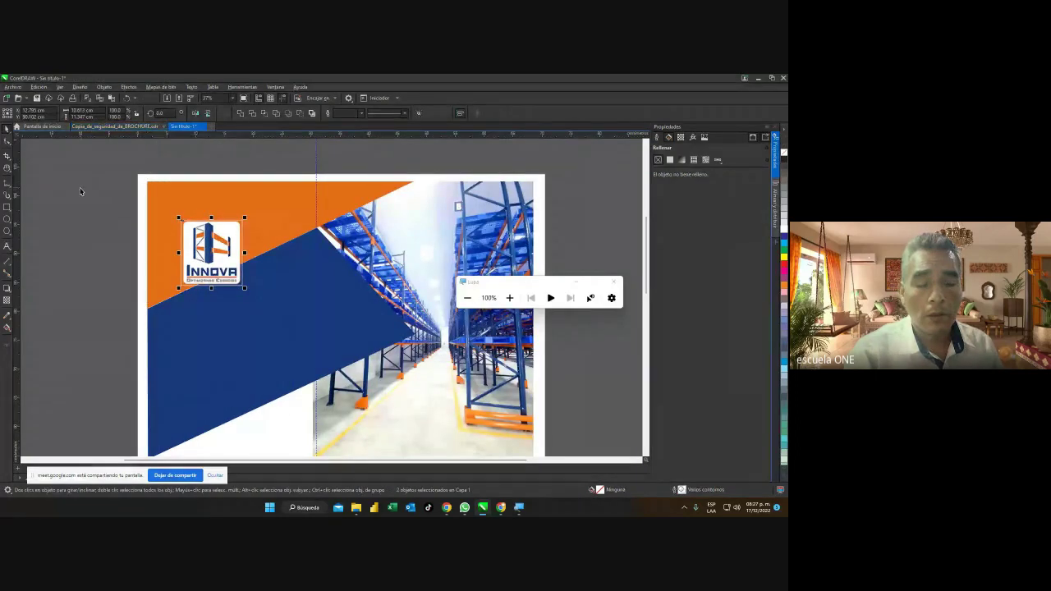
{"action": "left_click", "coordinate": [79, 189]}
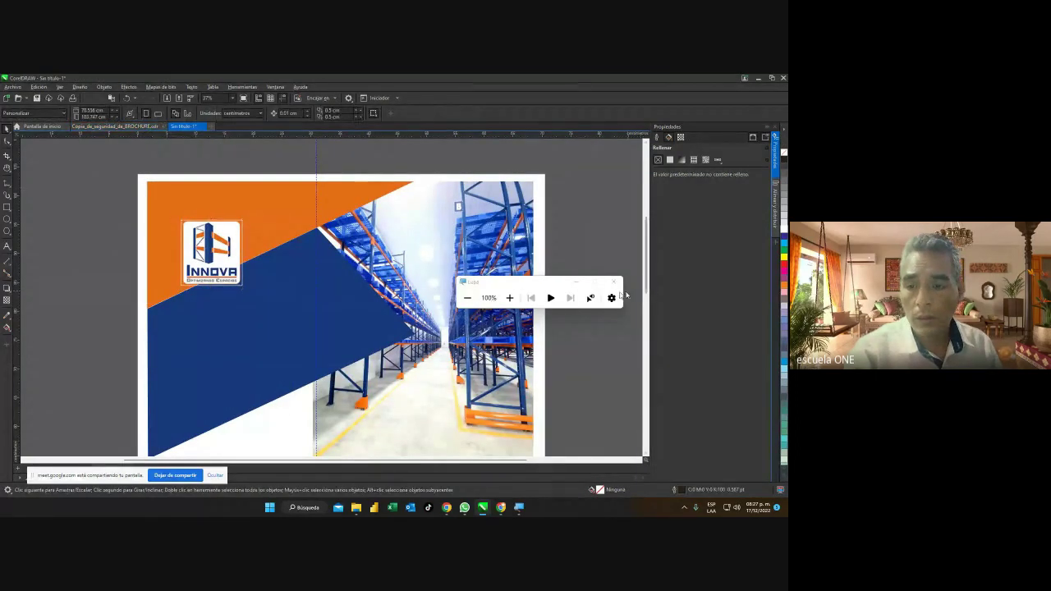
Switch to Google Meet in the browser to read the call messages, and return to CorelDRAW.
{"action": "scroll", "coordinate": [646, 262], "scroll_direction": "down", "scroll_amount": 2}
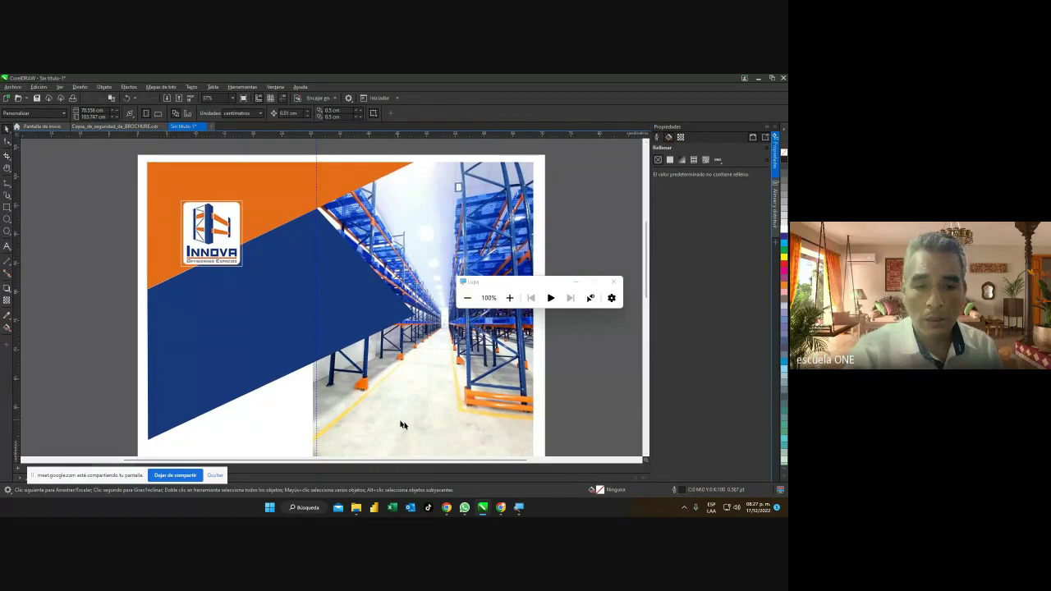
{"action": "mouse_move", "coordinate": [500, 506]}
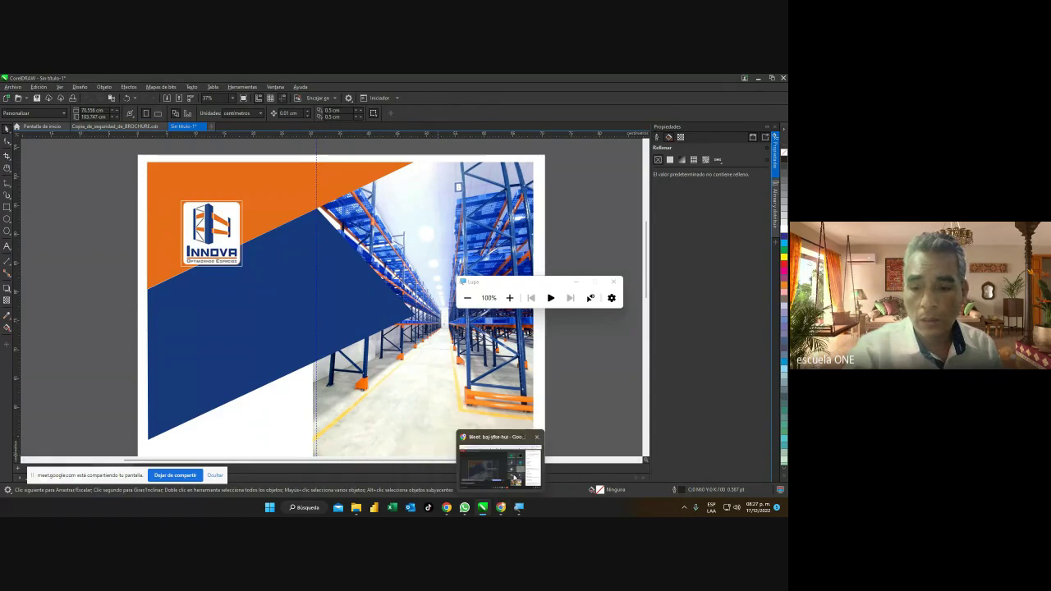
{"action": "left_click", "coordinate": [516, 478]}
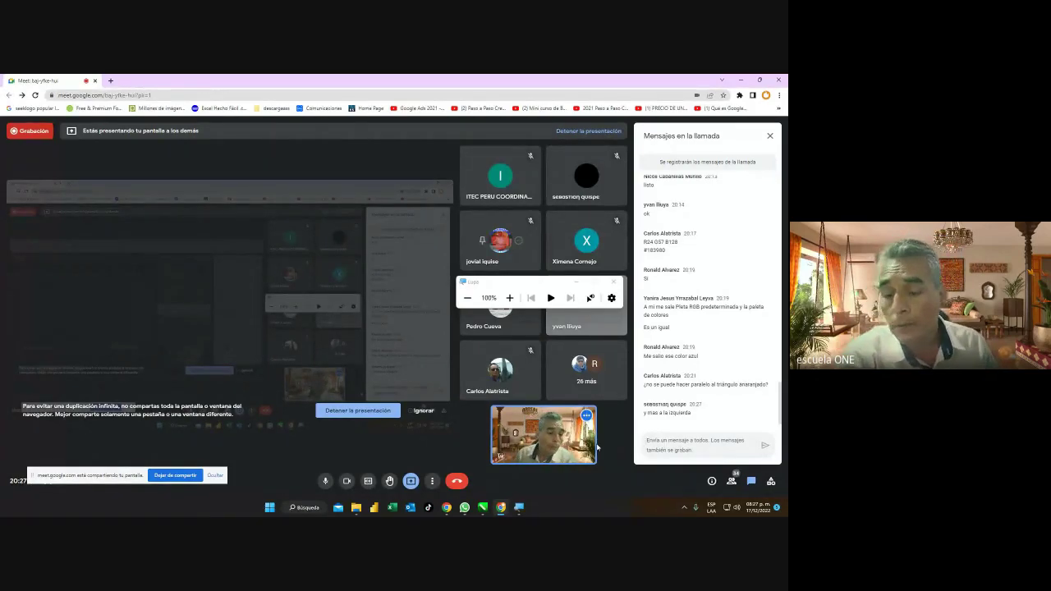
{"action": "key", "text": "alt+Tab"}
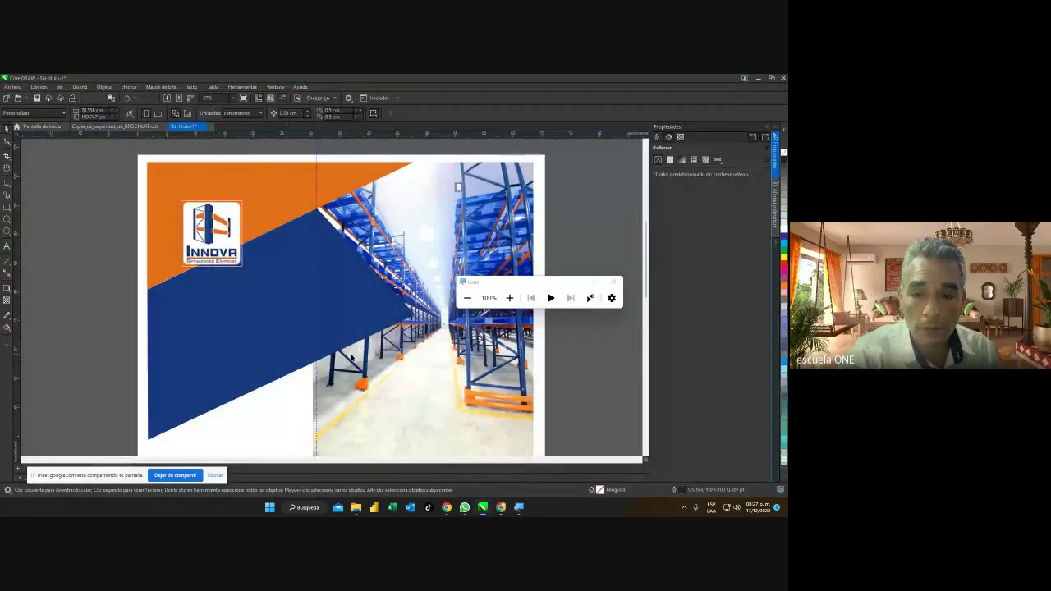
Examine the brochure's orange triangle and texts, magnifying the screen to 200% and back to 100%, and return to the flyer.
{"action": "left_click", "coordinate": [131, 128]}
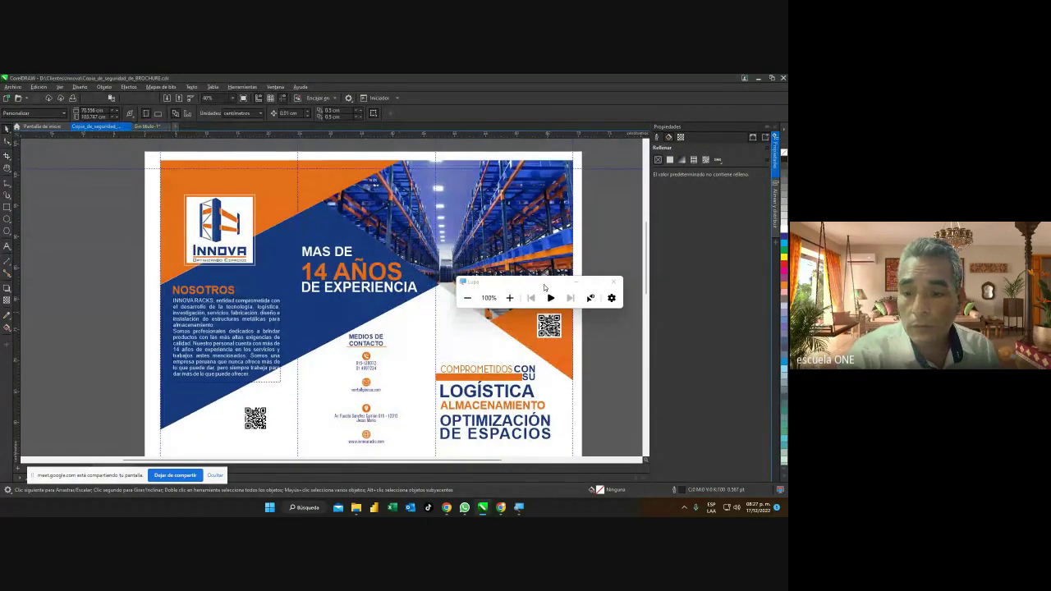
{"action": "left_click_drag", "start_coordinate": [544, 285], "coordinate": [243, 317]}
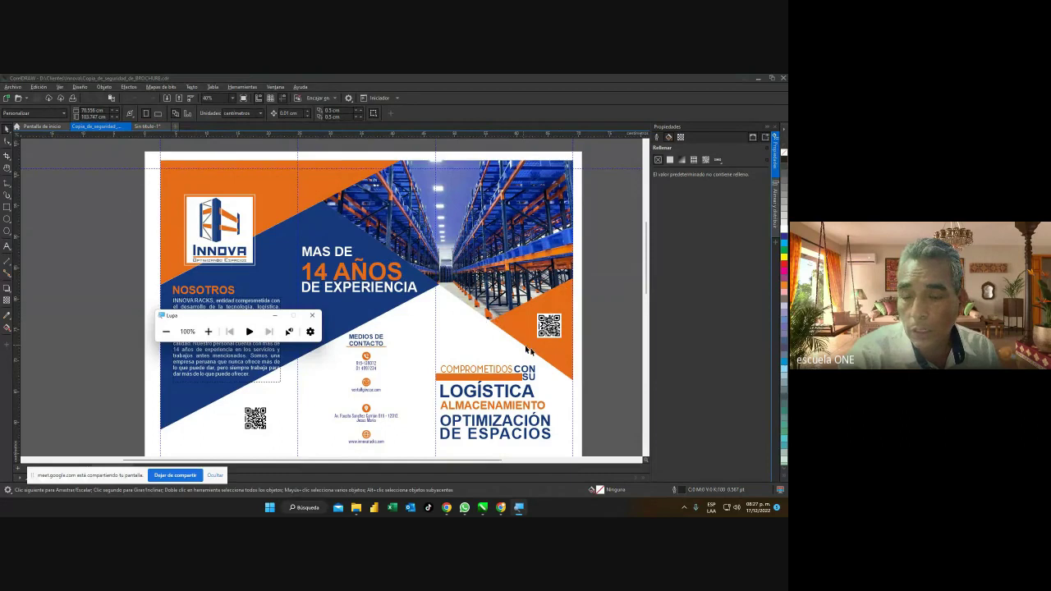
{"action": "left_click", "coordinate": [208, 331]}
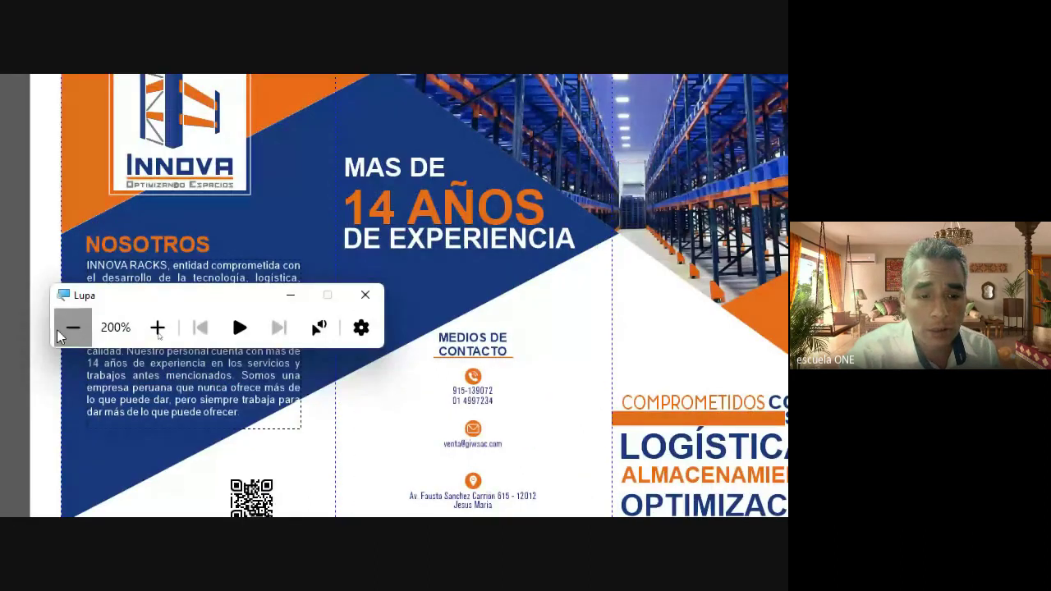
{"action": "left_click", "coordinate": [58, 333]}
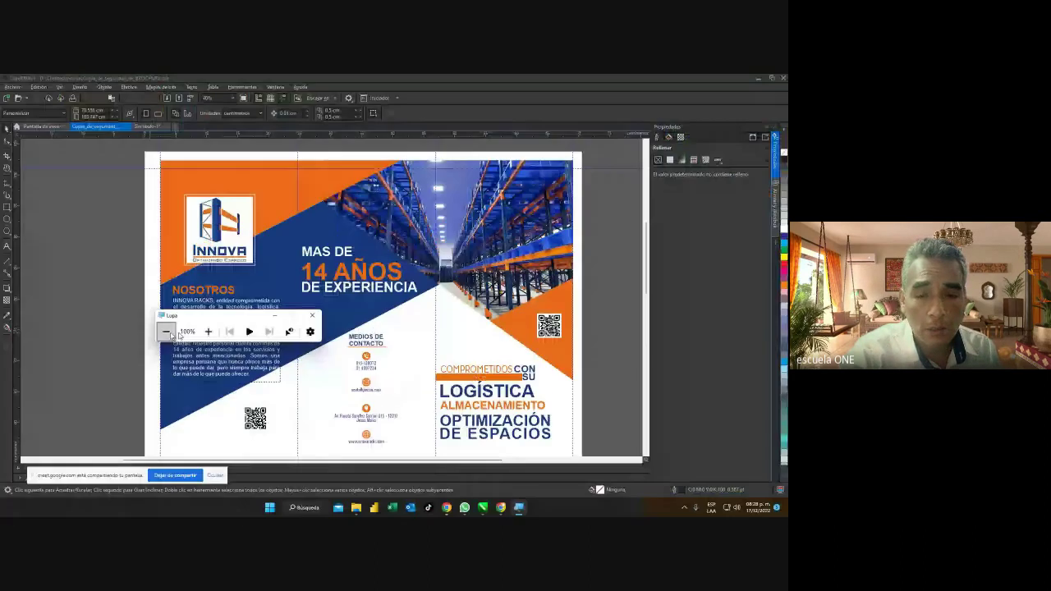
{"action": "left_click", "coordinate": [152, 127]}
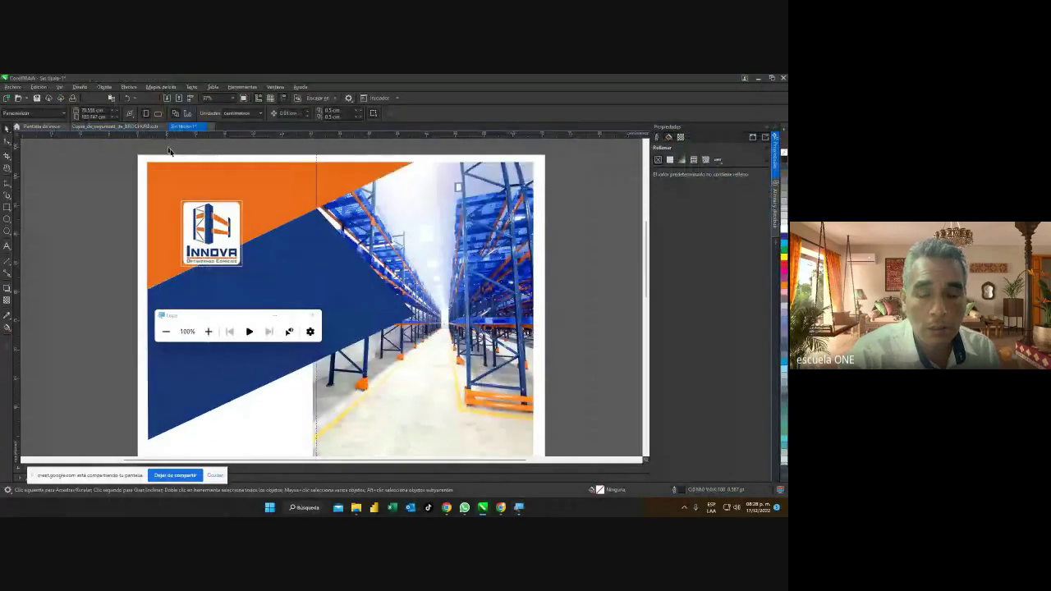
Place a copy of the orange corner shape over the lower part of the warehouse photo.
{"action": "left_click", "coordinate": [266, 214]}
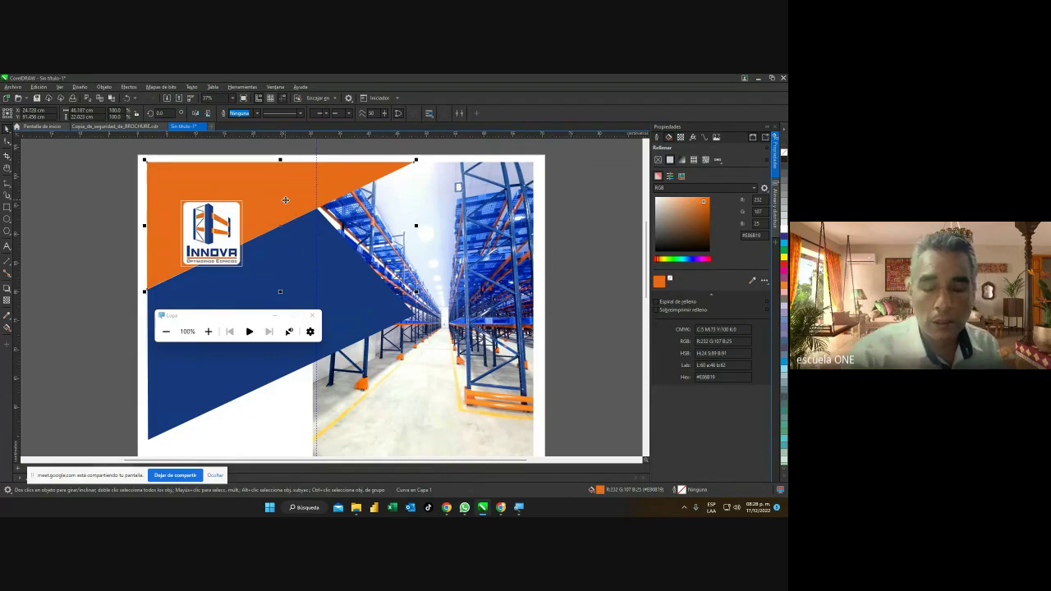
{"action": "left_click_drag", "start_coordinate": [285, 200], "coordinate": [493, 313]}
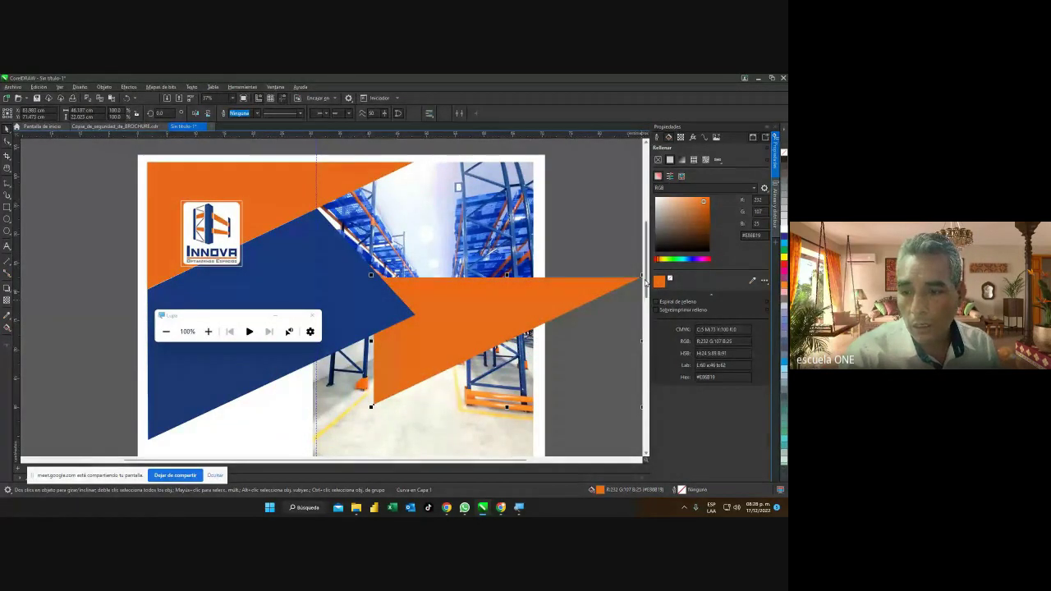
{"action": "scroll", "coordinate": [647, 287], "scroll_direction": "down", "scroll_amount": 2}
{"action": "left_click_drag", "start_coordinate": [461, 279], "coordinate": [443, 301]}
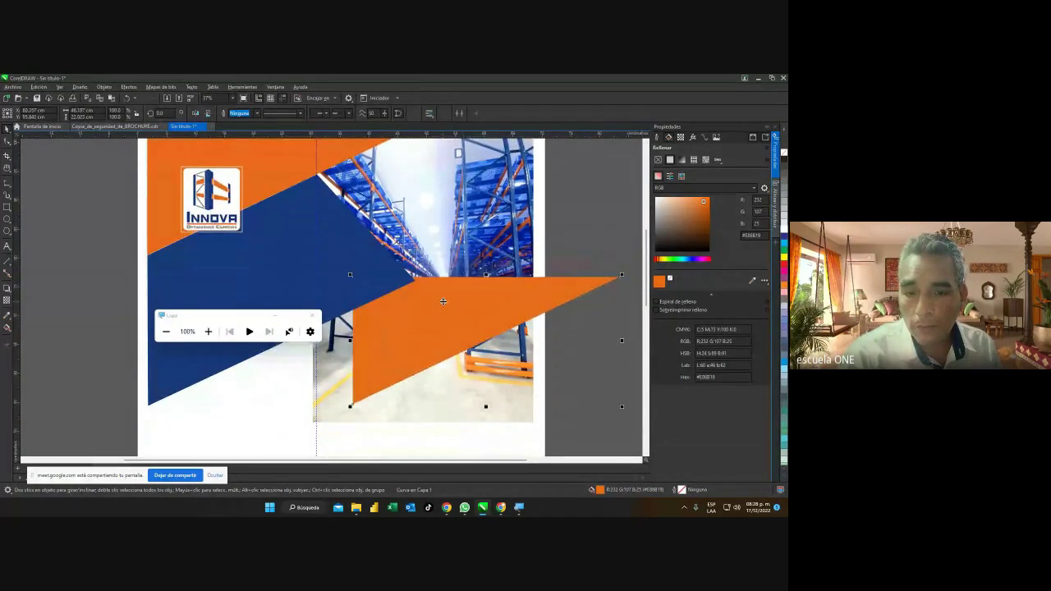
Move the three nodes of the copied orange shape to form a small inward-pointing triangle against the photo's lower right edge.
{"action": "left_click", "coordinate": [7, 141]}
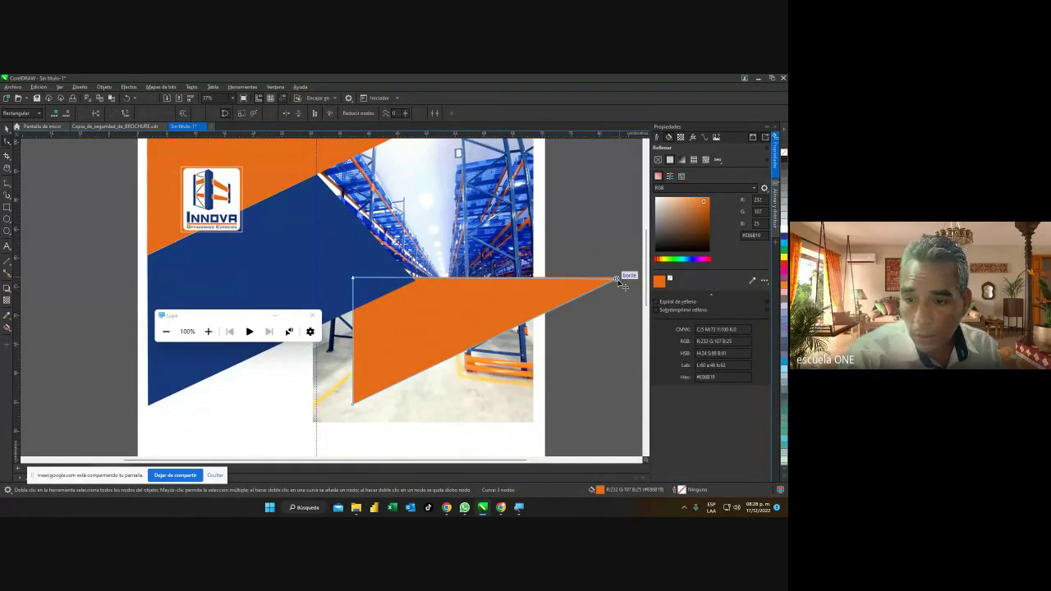
{"action": "left_click_drag", "start_coordinate": [618, 280], "coordinate": [532, 329]}
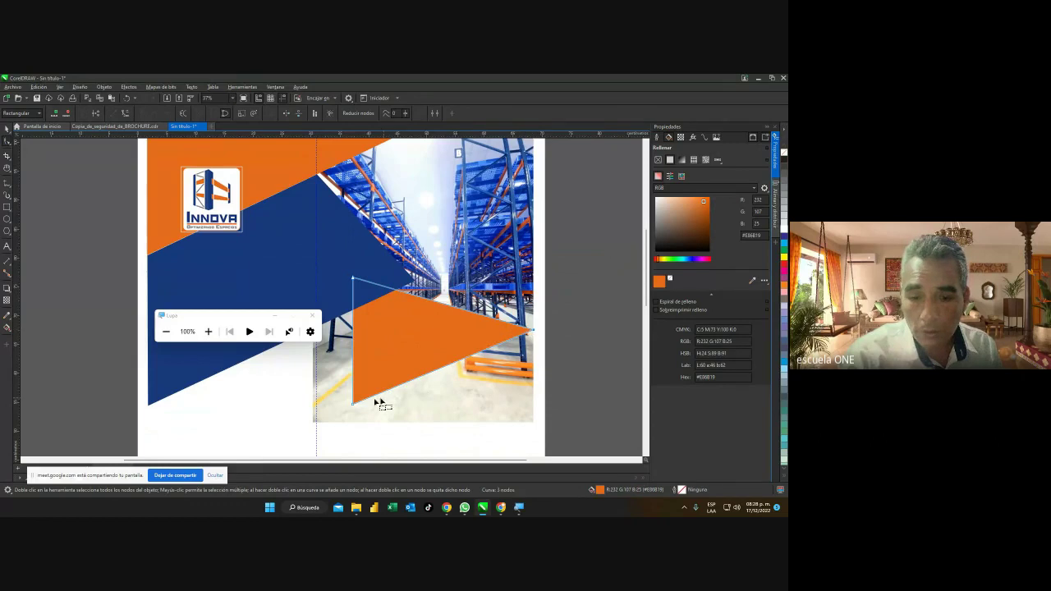
{"action": "left_click_drag", "start_coordinate": [354, 406], "coordinate": [533, 411]}
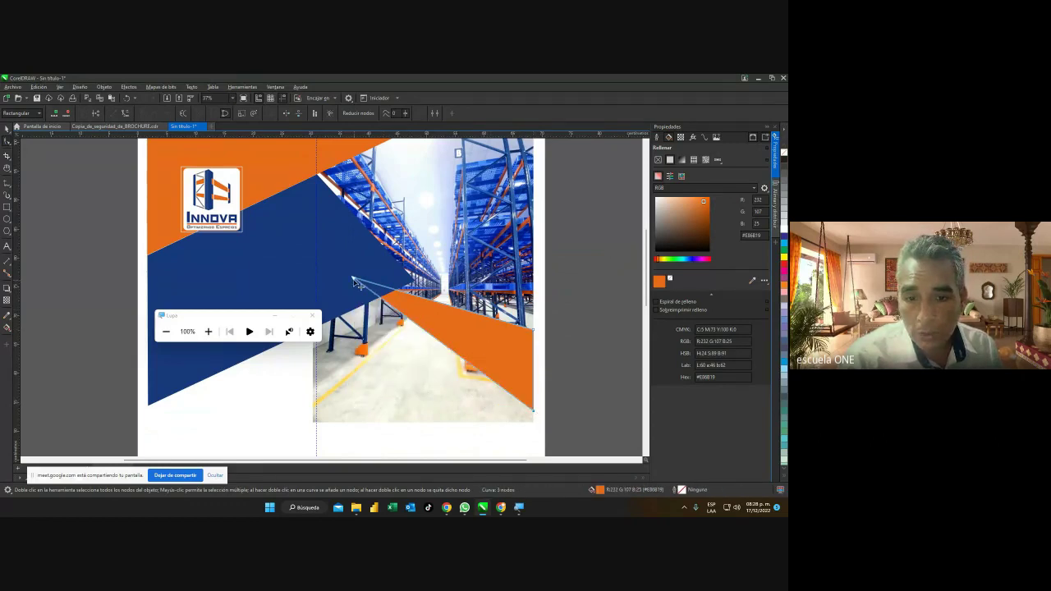
{"action": "left_click_drag", "start_coordinate": [354, 280], "coordinate": [466, 368]}
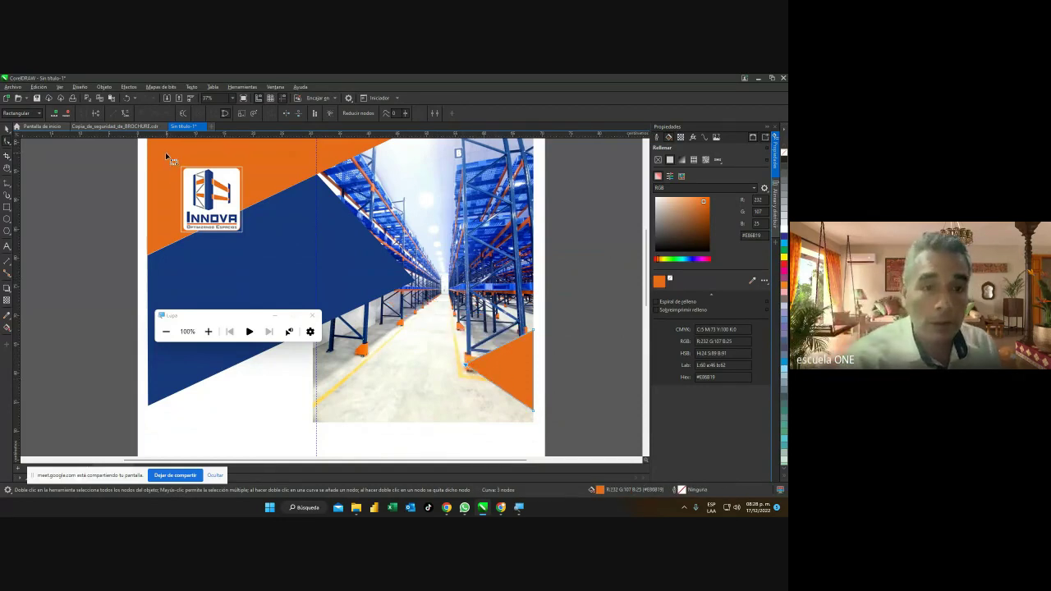
Examine the right part of the INNOVA brochure around the orange triangle, magnifying the screen to 200% and back to 100%.
{"action": "left_click", "coordinate": [131, 127]}
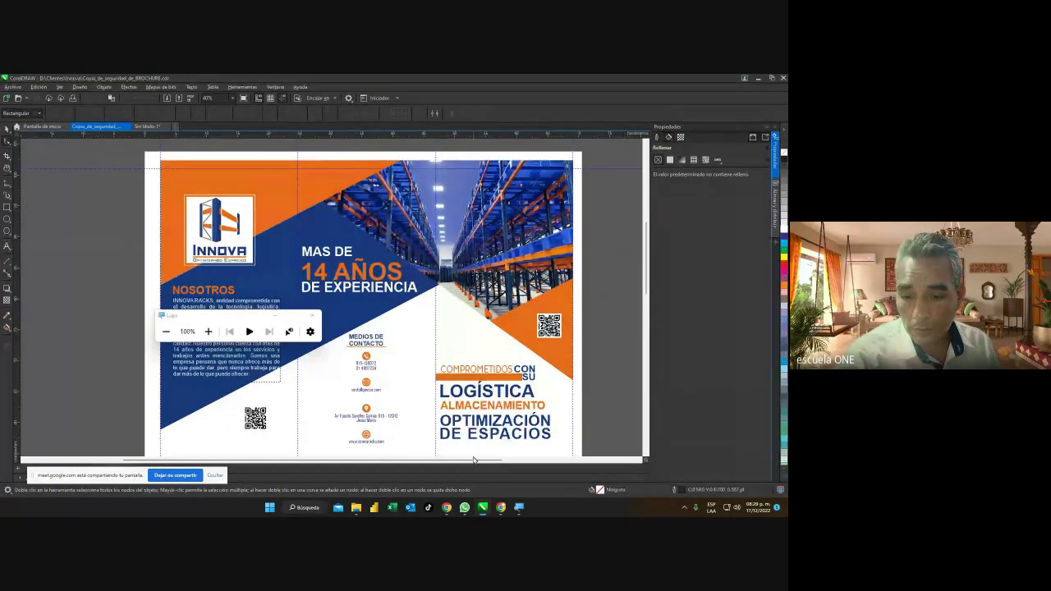
{"action": "left_click_drag", "start_coordinate": [471, 464], "coordinate": [501, 464]}
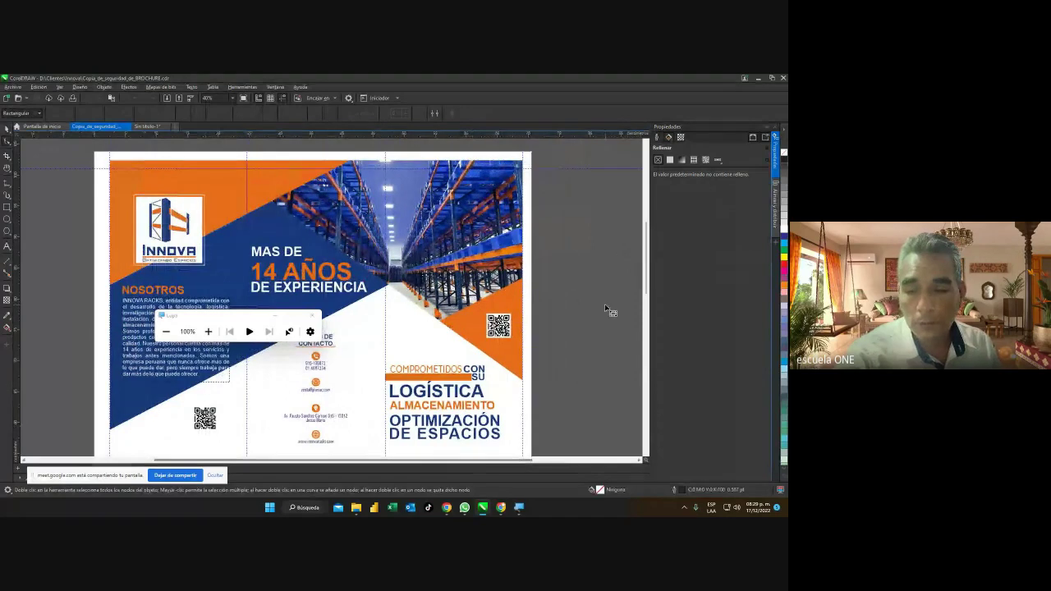
{"action": "left_click_drag", "start_coordinate": [646, 300], "coordinate": [646, 287]}
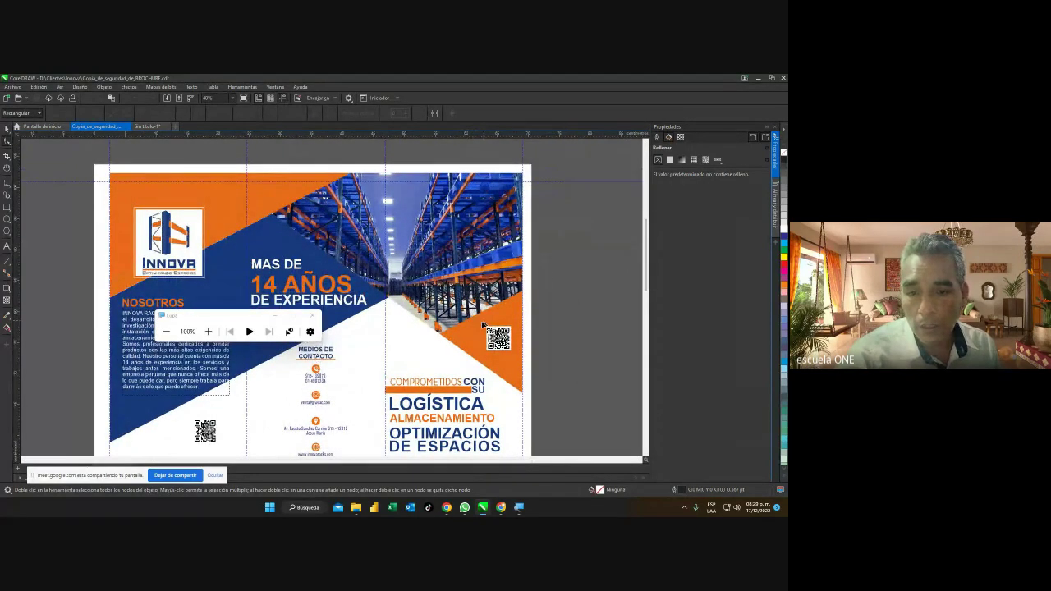
{"action": "left_click", "coordinate": [208, 330]}
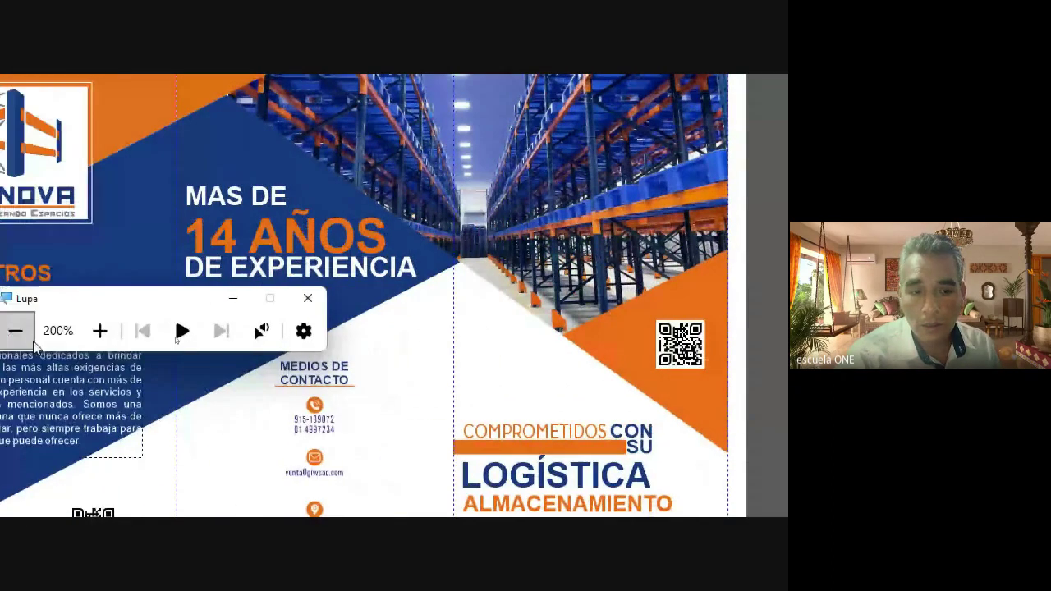
{"action": "left_click", "coordinate": [54, 331]}
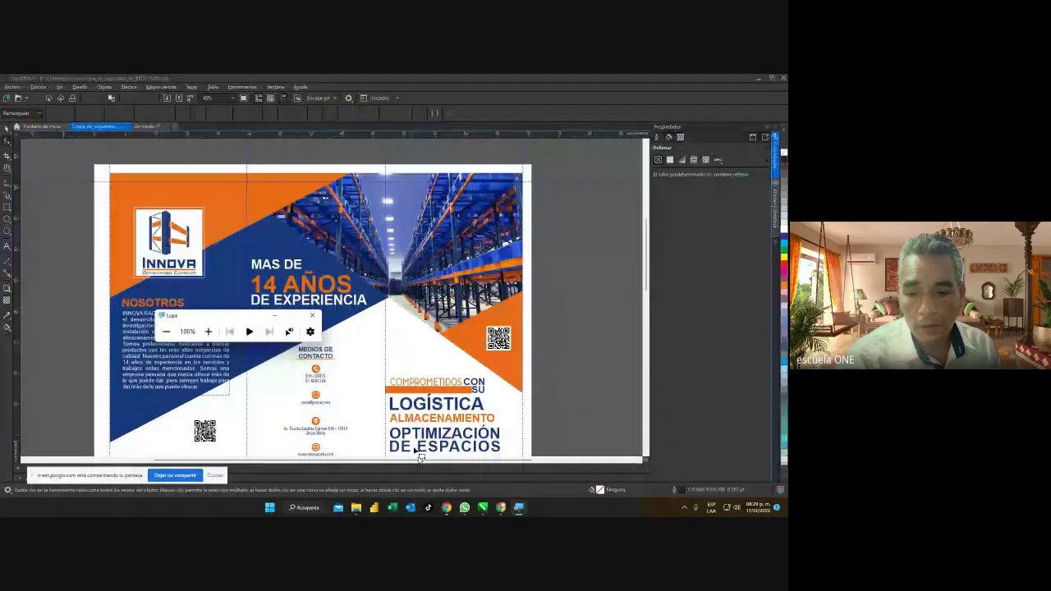
Switch to the Google Meet call in the browser, unmute the microphone, and return to the flyer in CorelDRAW.
{"action": "left_click", "coordinate": [499, 458]}
{"action": "left_click", "coordinate": [325, 482]}
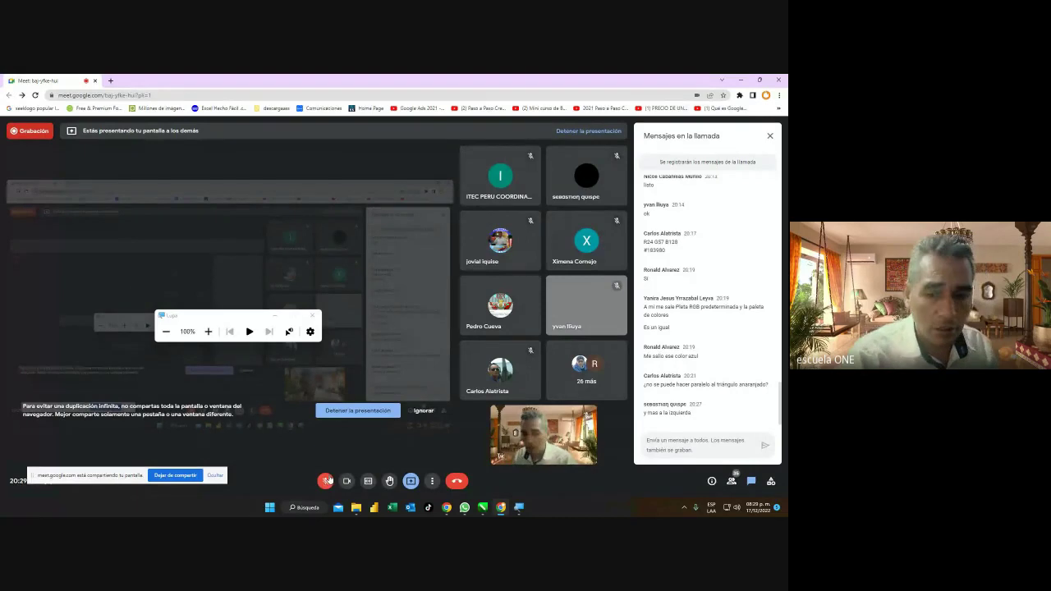
{"action": "left_click", "coordinate": [325, 483]}
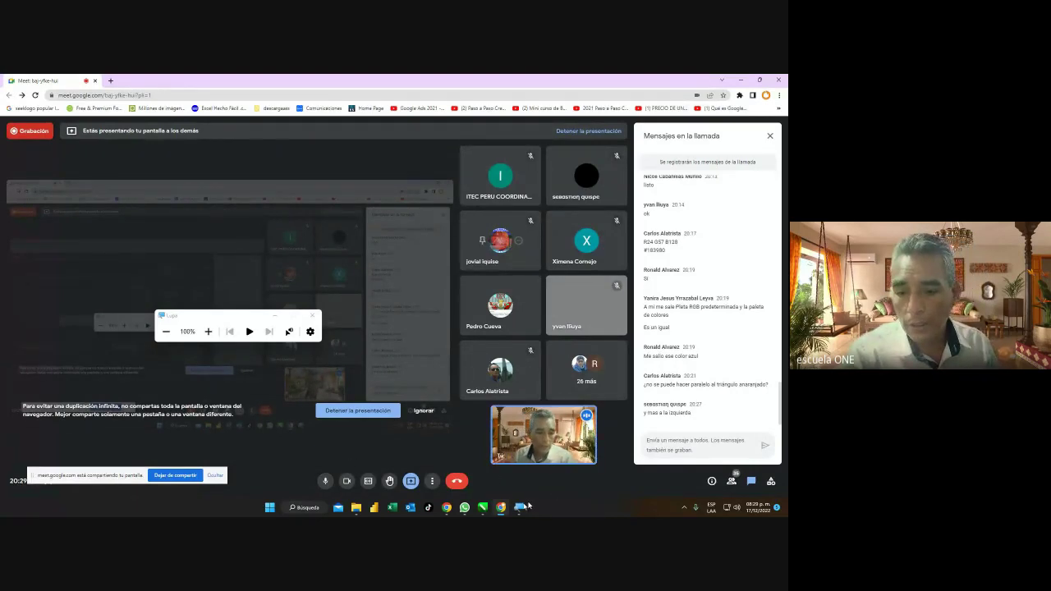
{"action": "mouse_move", "coordinate": [450, 510]}
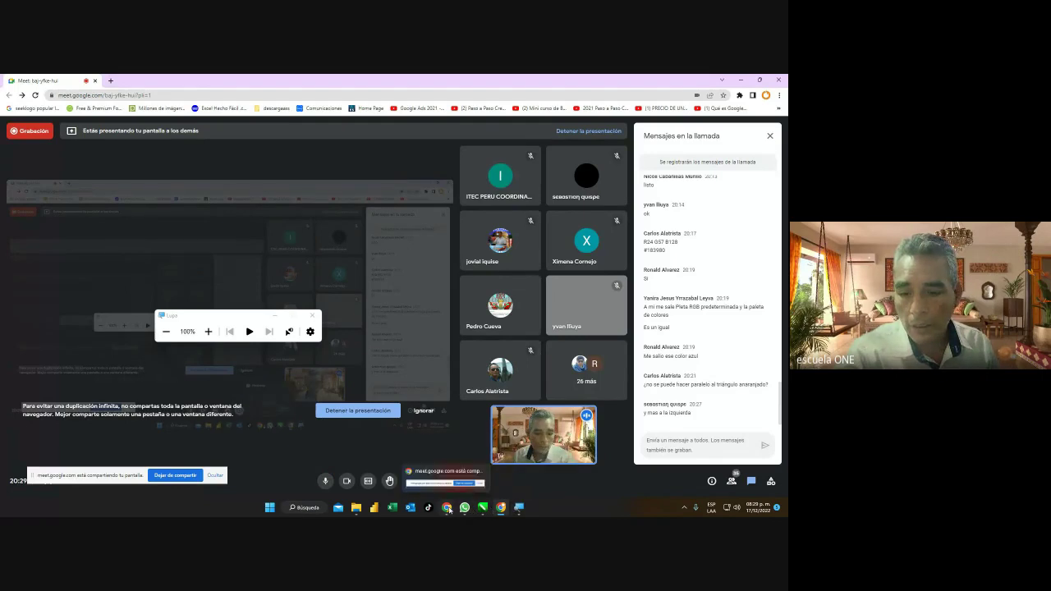
{"action": "left_click", "coordinate": [530, 464]}
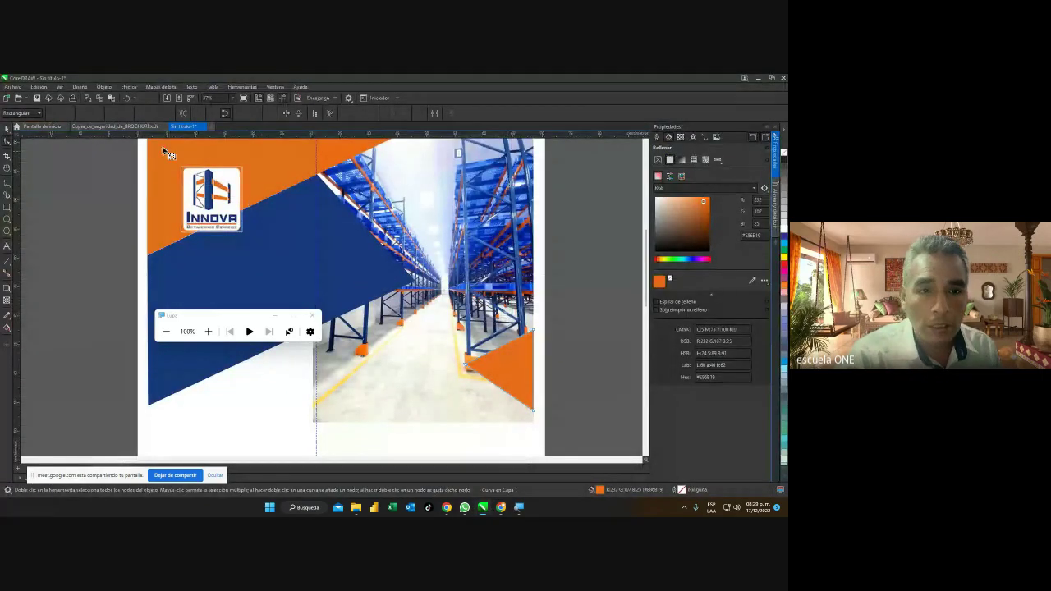
Open the brochure document and place a horizontal guideline level with the upper corner of the blue shape.
{"action": "left_click", "coordinate": [123, 127]}
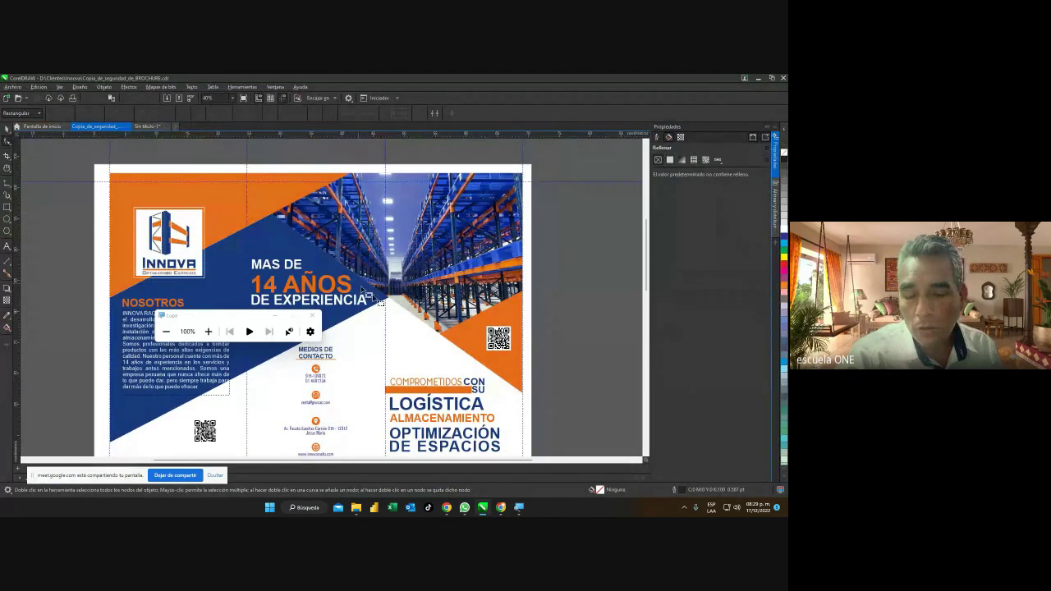
{"action": "left_click_drag", "start_coordinate": [516, 462], "coordinate": [528, 464]}
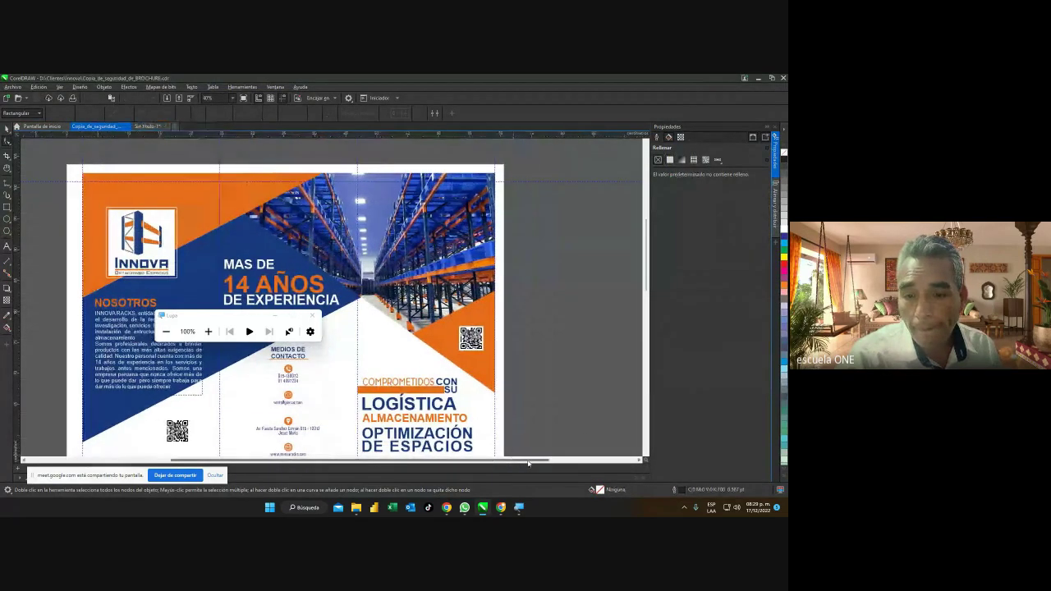
{"action": "scroll", "coordinate": [585, 283], "scroll_direction": "down", "scroll_amount": 2}
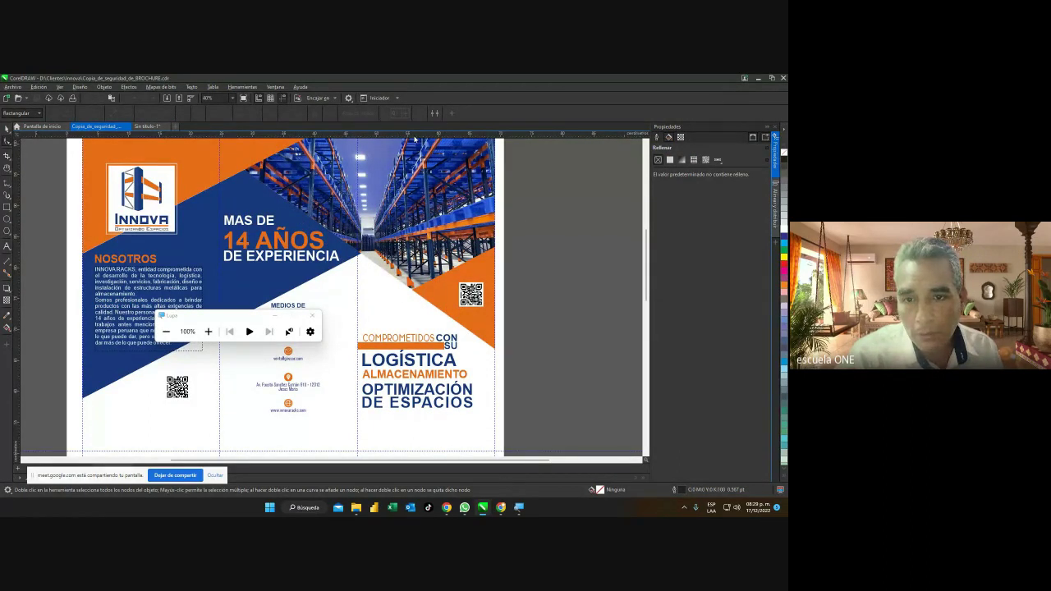
{"action": "left_click_drag", "start_coordinate": [417, 132], "coordinate": [424, 171]}
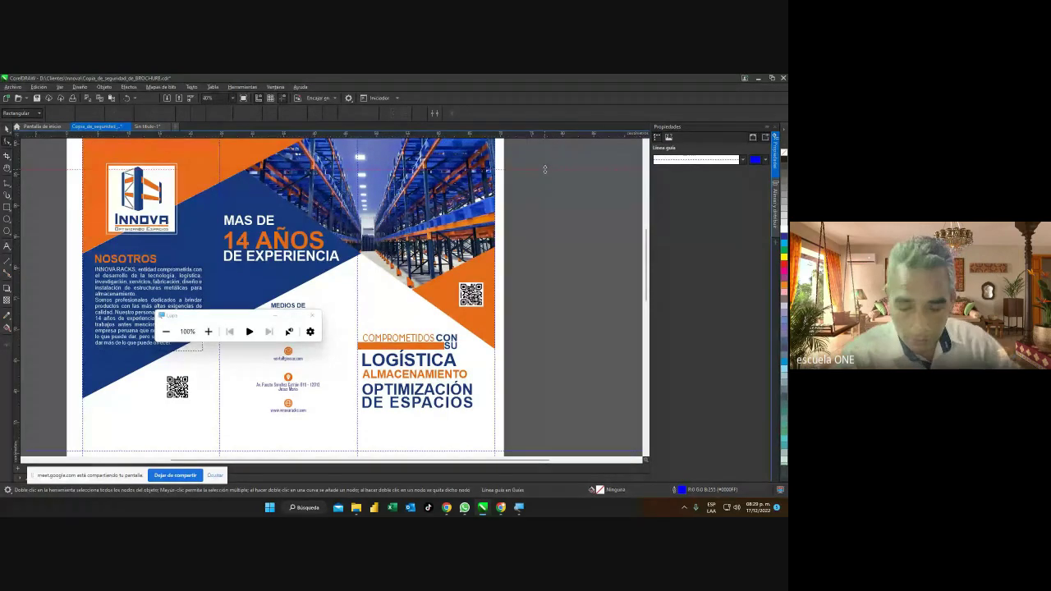
{"action": "key", "text": "Escape"}
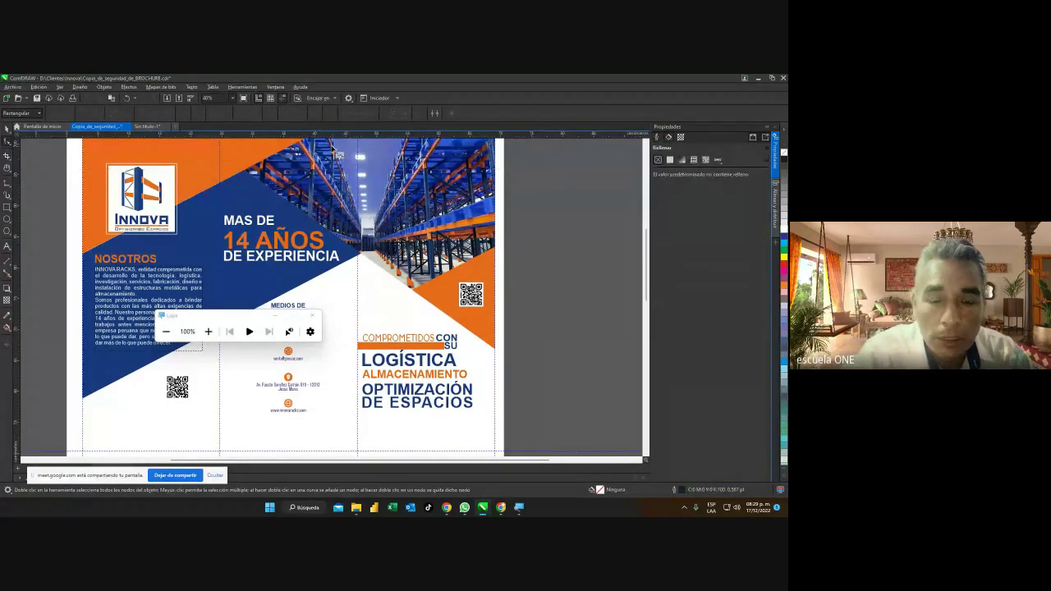
{"action": "left_click_drag", "start_coordinate": [328, 139], "coordinate": [334, 171]}
{"action": "scroll", "coordinate": [244, 173], "scroll_direction": "up", "scroll_amount": 1}
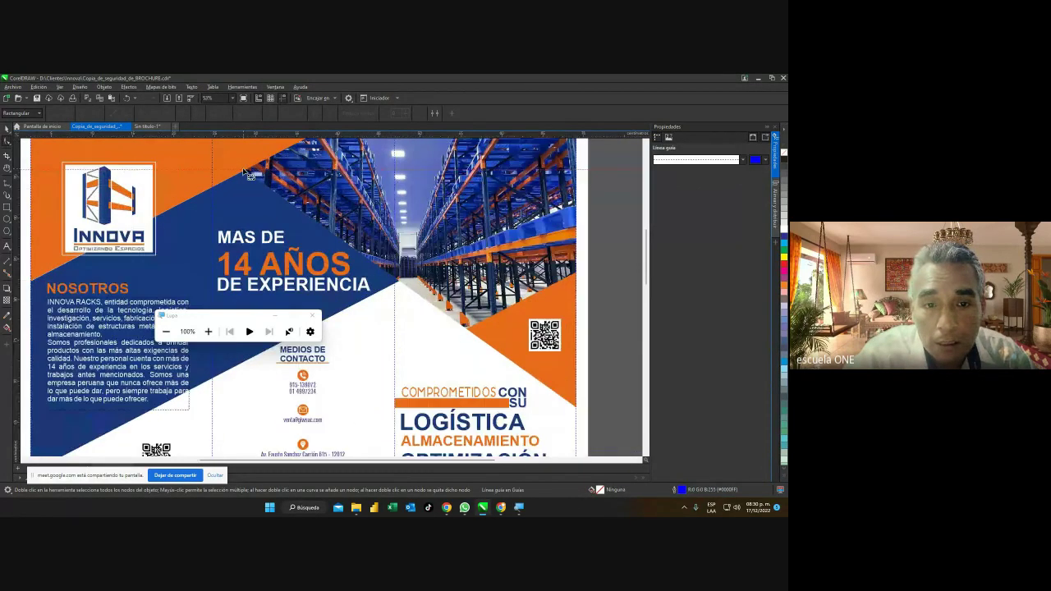
{"action": "scroll", "coordinate": [244, 172], "scroll_direction": "up", "scroll_amount": 1}
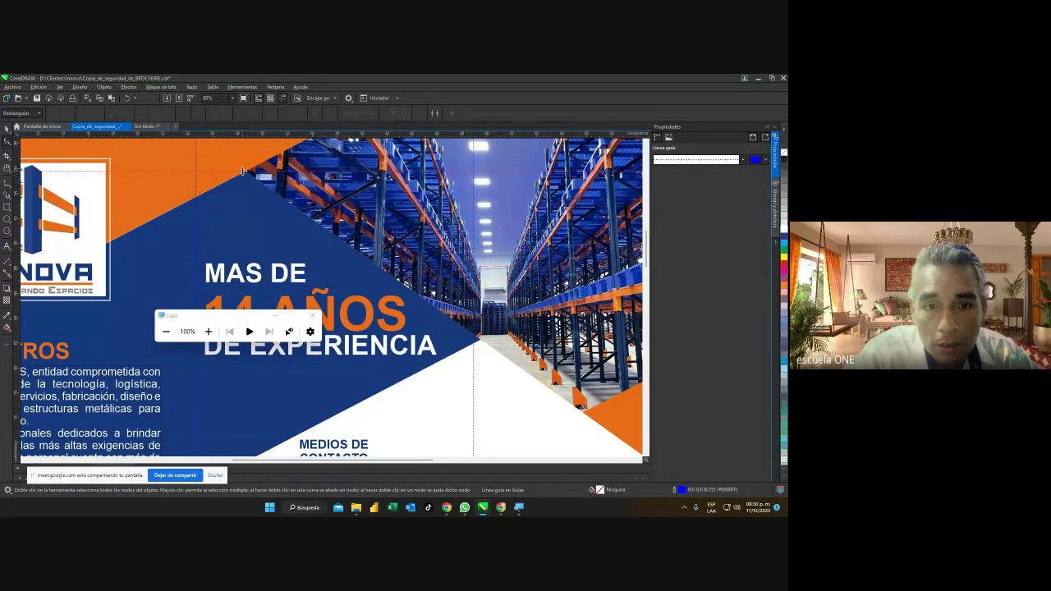
{"action": "scroll", "coordinate": [363, 245], "scroll_direction": "down", "scroll_amount": 1}
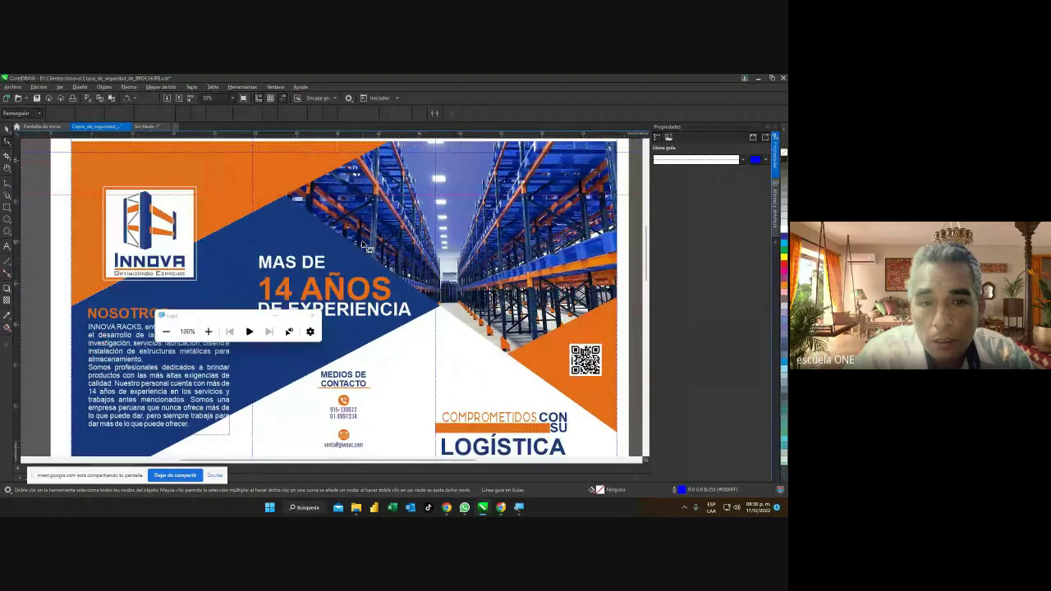
Set the guideline's rotation centre on the blue shape's upper corner and rotate it along the slanted edge leading to the orange triangle.
{"action": "key", "text": "space"}
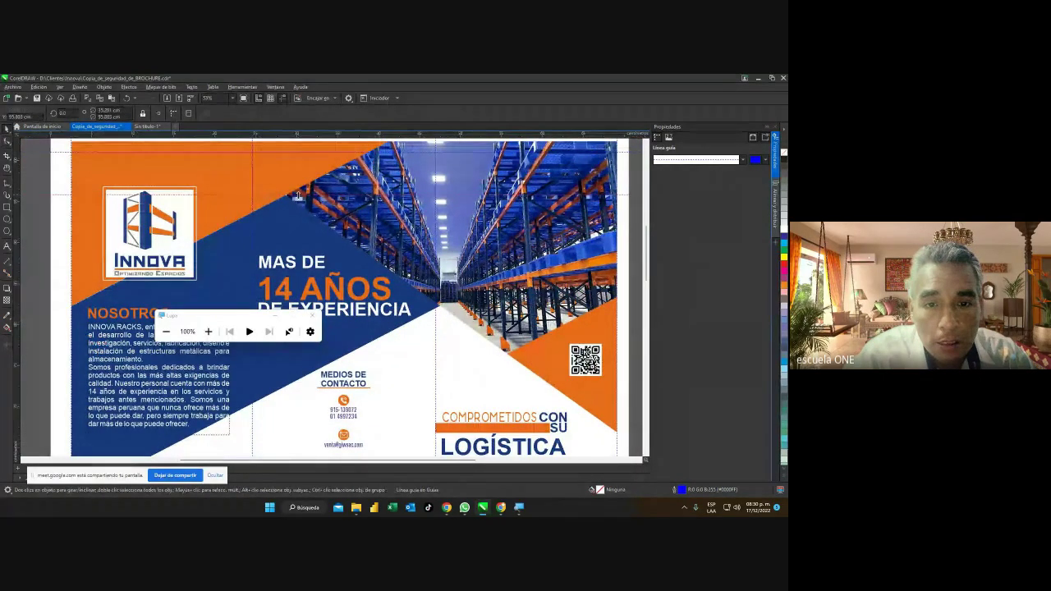
{"action": "left_click", "coordinate": [298, 196]}
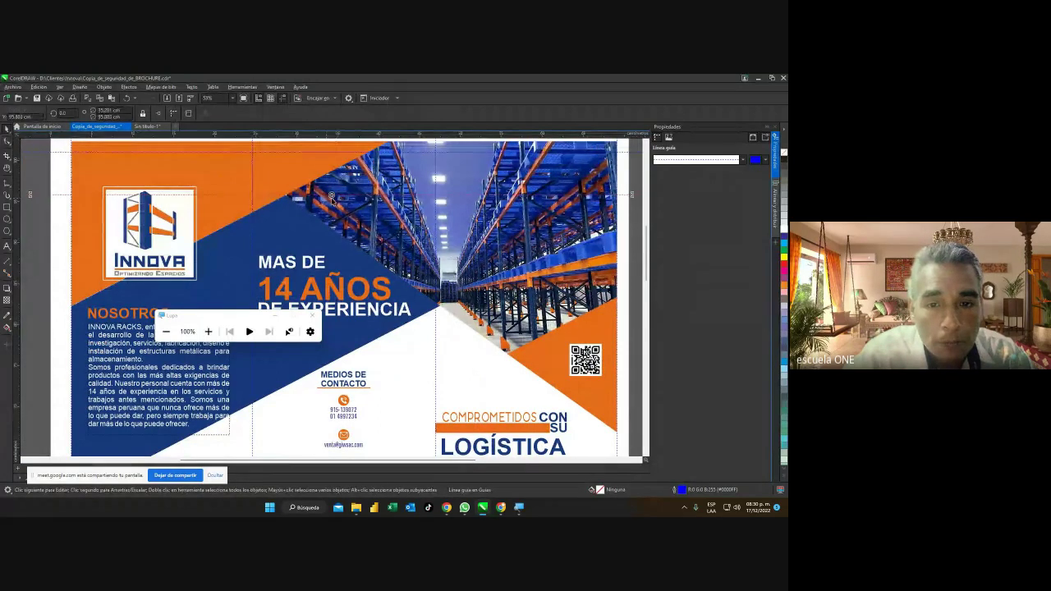
{"action": "scroll", "coordinate": [331, 197], "scroll_direction": "up", "scroll_amount": 2}
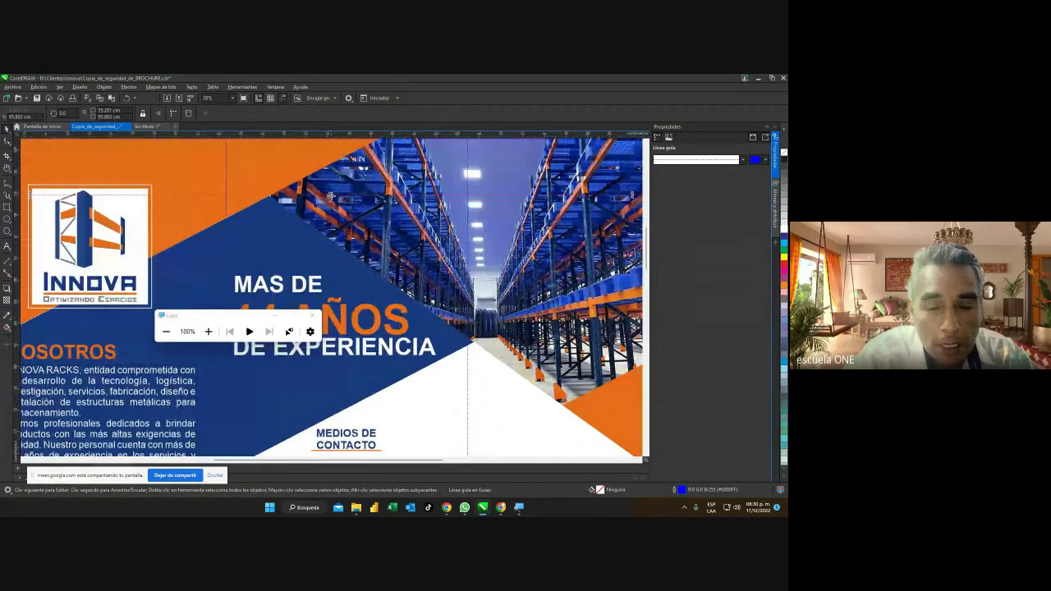
{"action": "left_click_drag", "start_coordinate": [330, 197], "coordinate": [270, 196]}
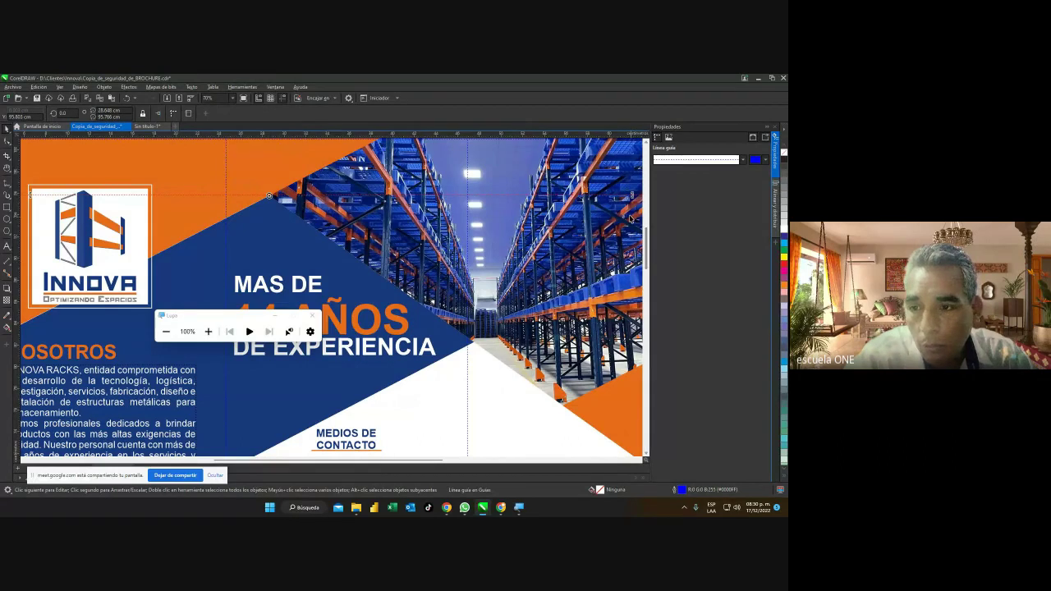
{"action": "left_click_drag", "start_coordinate": [633, 197], "coordinate": [540, 388]}
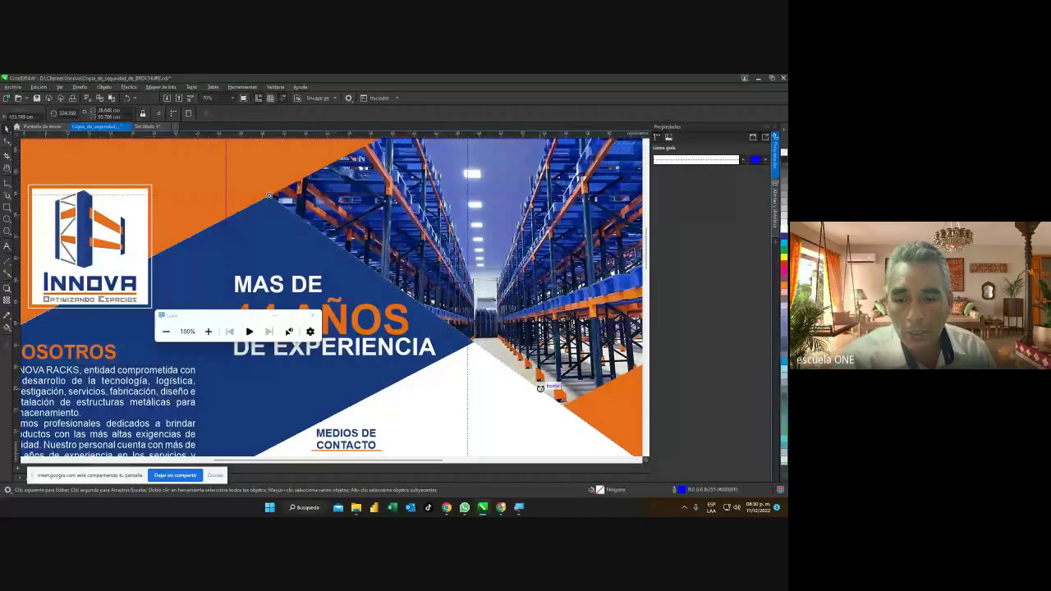
{"action": "scroll", "coordinate": [540, 388], "scroll_direction": "down", "scroll_amount": 1}
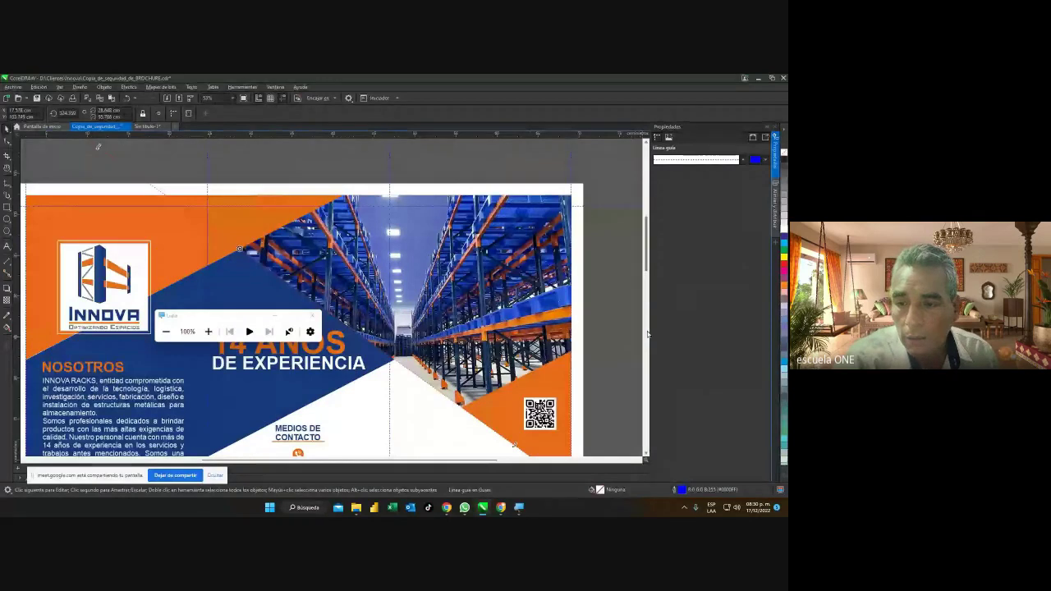
{"action": "scroll", "coordinate": [632, 353], "scroll_direction": "down", "scroll_amount": 3}
{"action": "scroll", "coordinate": [641, 291], "scroll_direction": "up", "scroll_amount": 3}
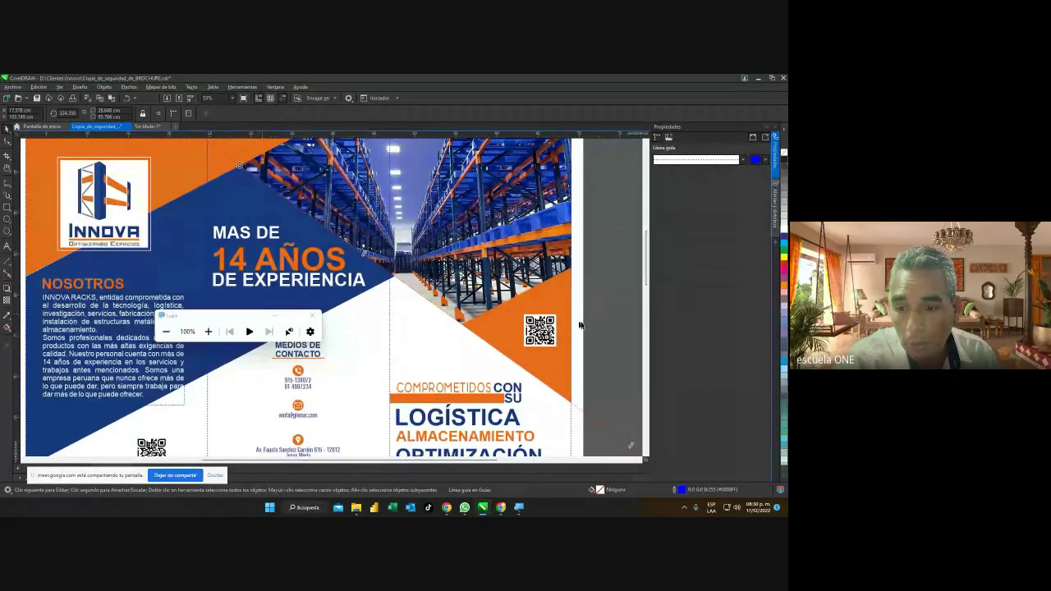
{"action": "key", "text": "Escape"}
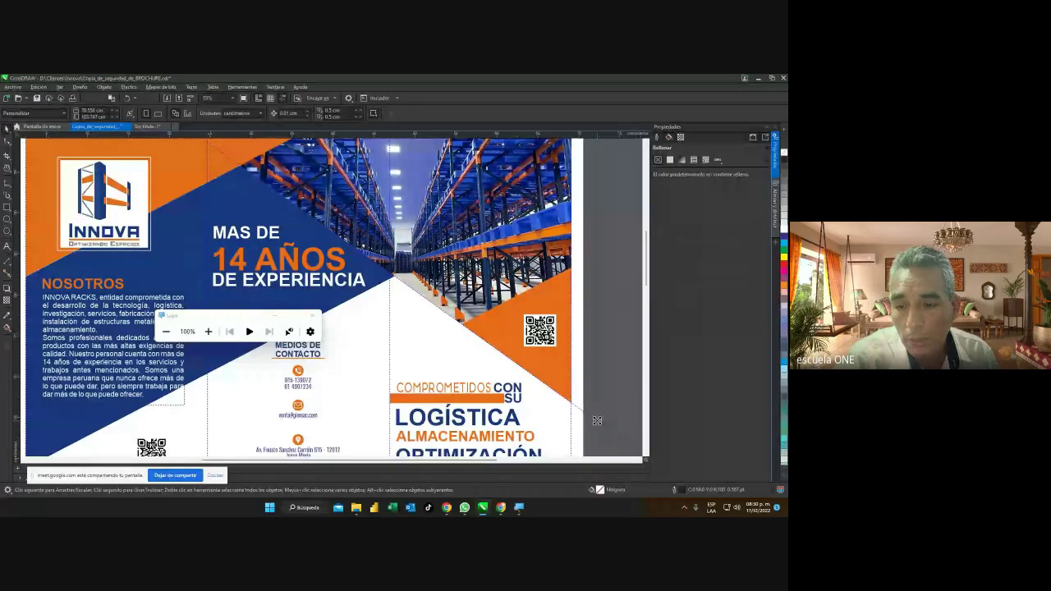
Shift the slanted guideline slightly off the shapes' edge and delete it from the brochure.
{"action": "left_click", "coordinate": [597, 420]}
{"action": "left_click_drag", "start_coordinate": [597, 421], "coordinate": [596, 427]}
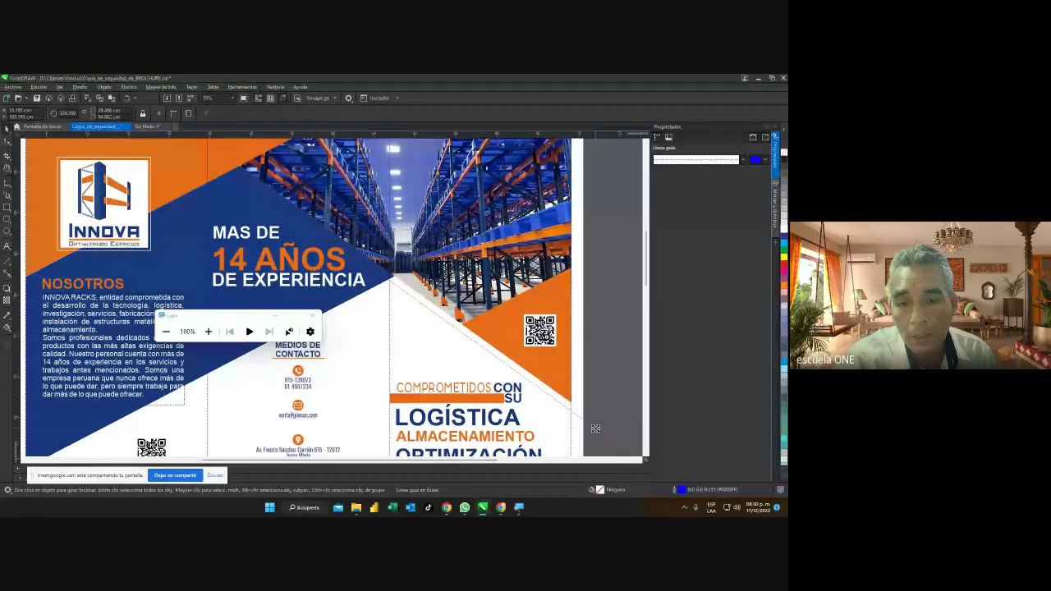
{"action": "key", "text": "Escape"}
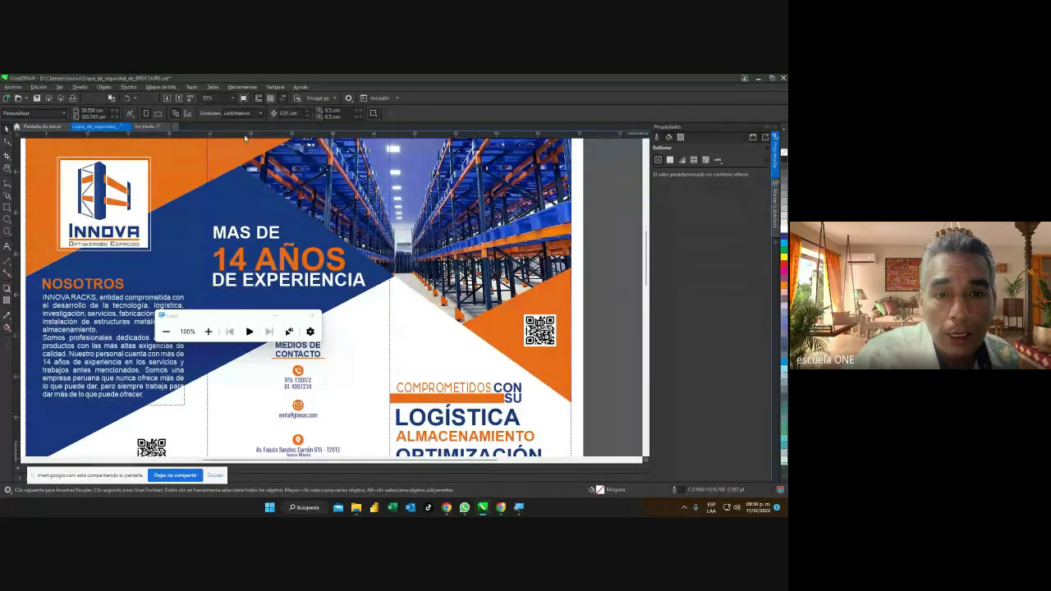
Add a new horizontal guideline at the blue shape's upper corner and rotate it about that corner along the orange triangle's lower edge.
{"action": "left_click_drag", "start_coordinate": [247, 133], "coordinate": [250, 168]}
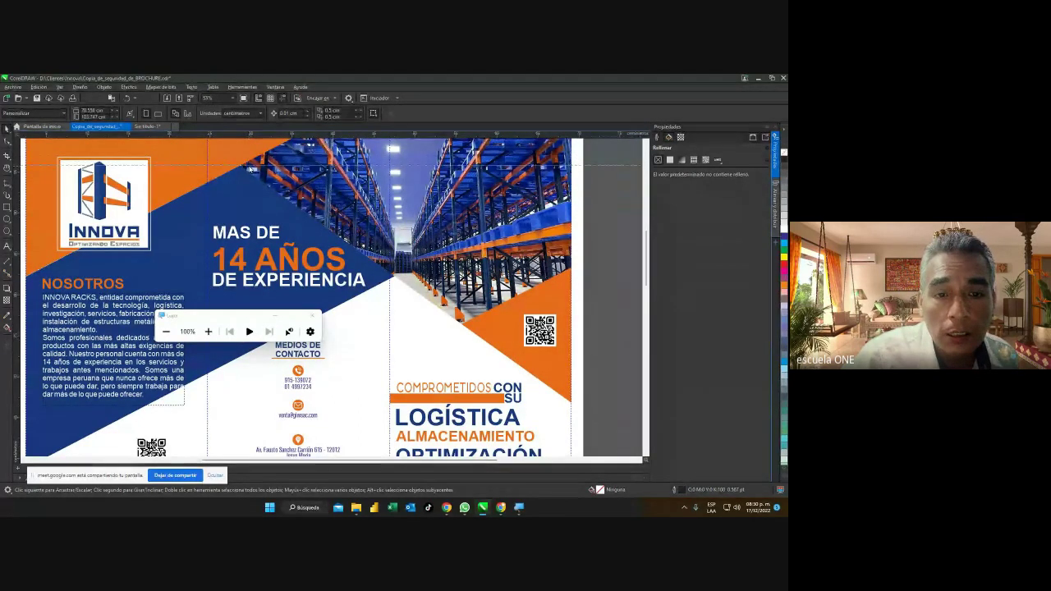
{"action": "left_click", "coordinate": [250, 169]}
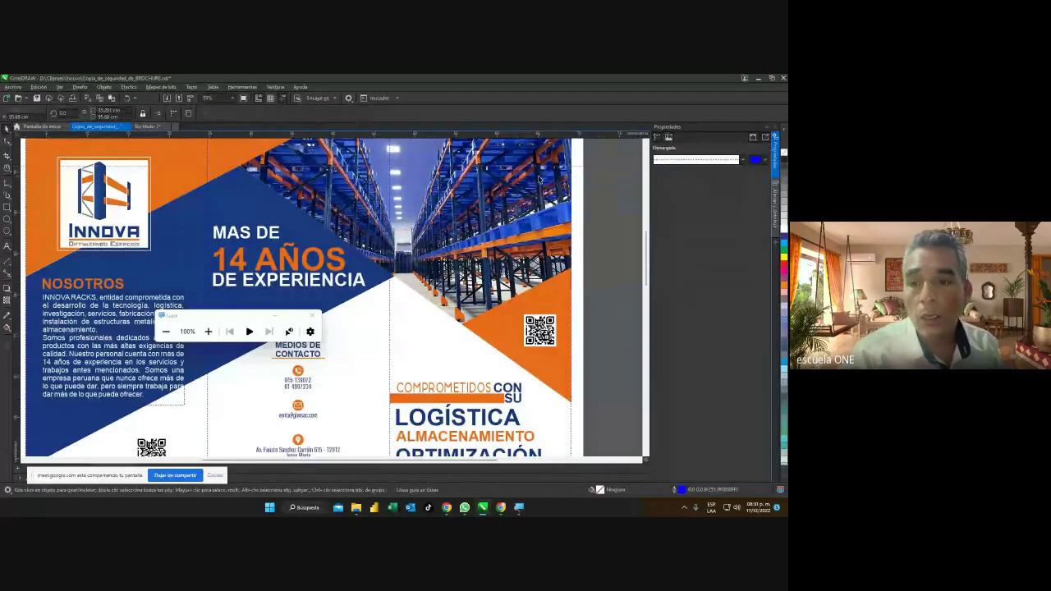
{"action": "left_click", "coordinate": [609, 168]}
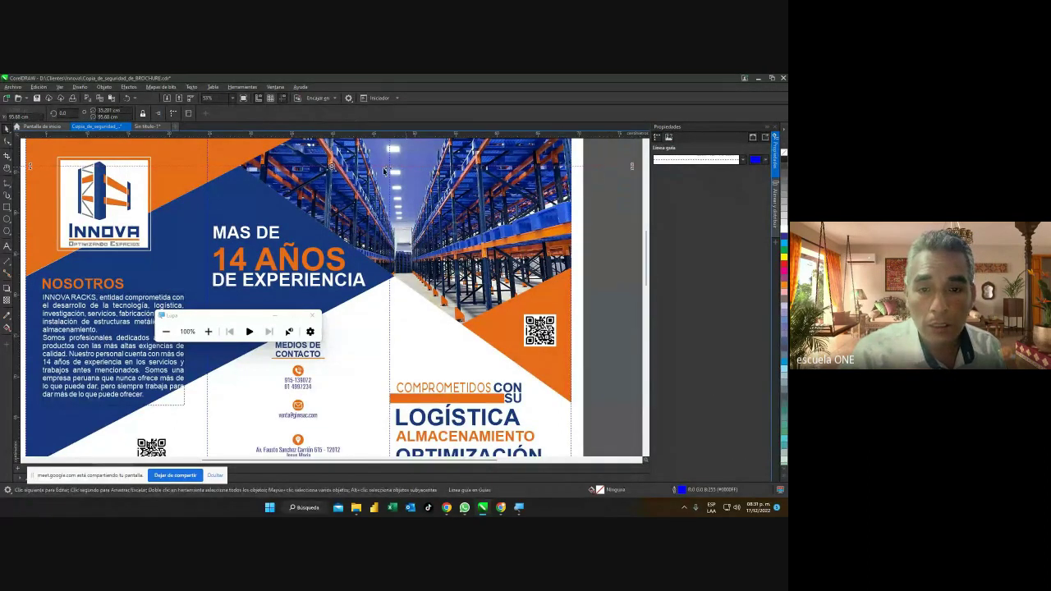
{"action": "left_click_drag", "start_coordinate": [332, 167], "coordinate": [240, 165]}
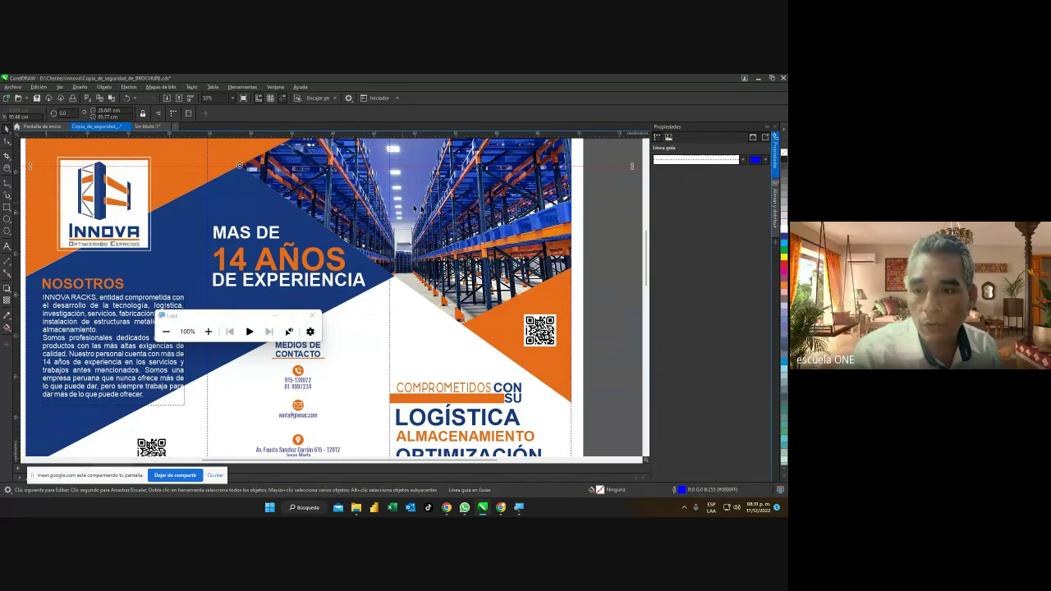
{"action": "left_click_drag", "start_coordinate": [632, 168], "coordinate": [537, 376]}
{"action": "left_click", "coordinate": [591, 374]}
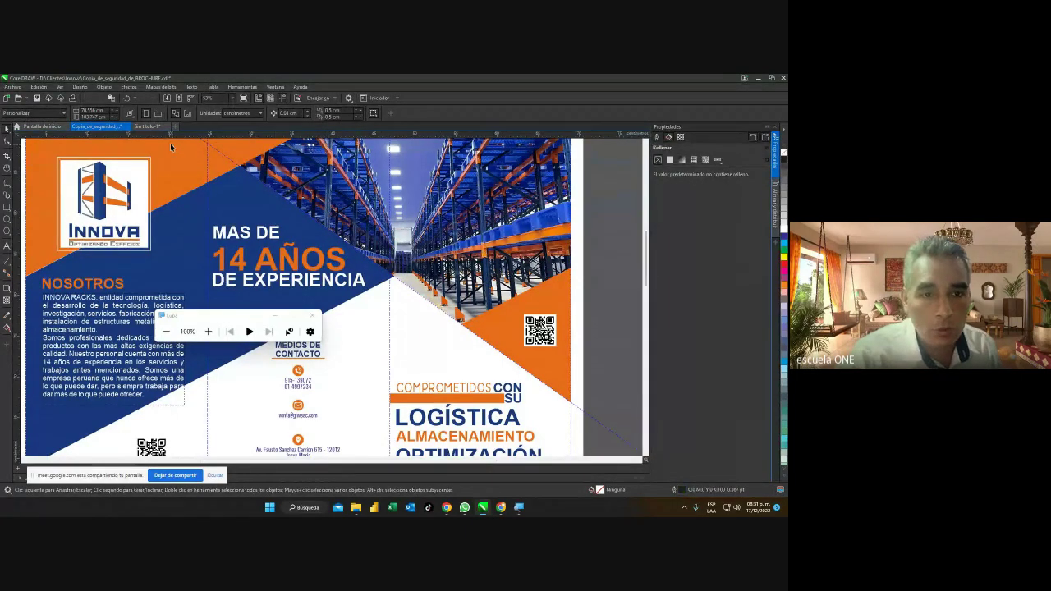
In the untitled flyer, place a horizontal guideline at the blue shape's upper corner and rotate it about that corner along the shape's slanted right edge.
{"action": "left_click", "coordinate": [146, 127]}
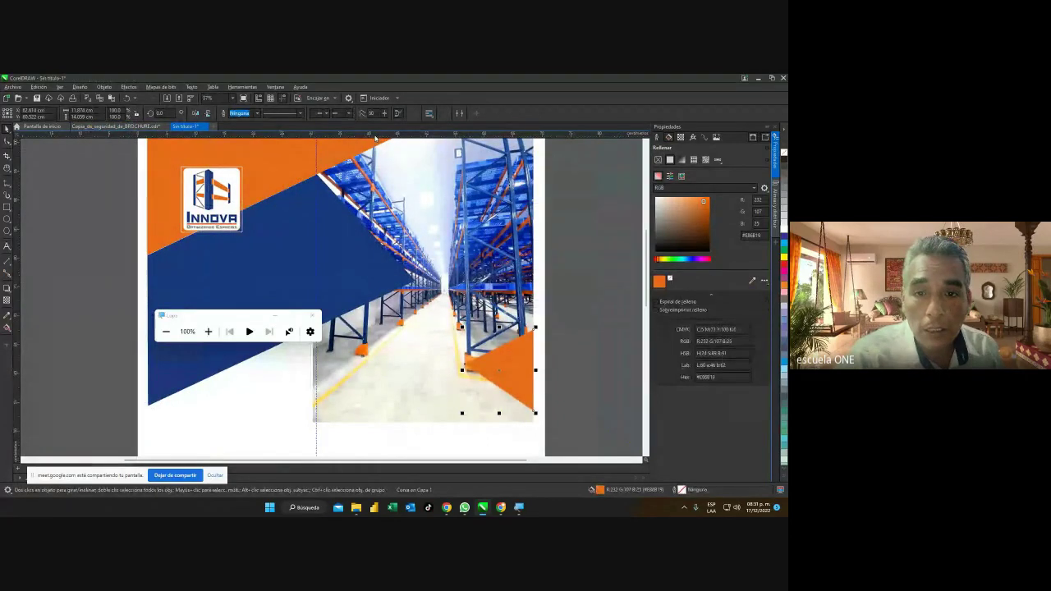
{"action": "left_click_drag", "start_coordinate": [375, 138], "coordinate": [381, 176]}
{"action": "left_click", "coordinate": [578, 175]}
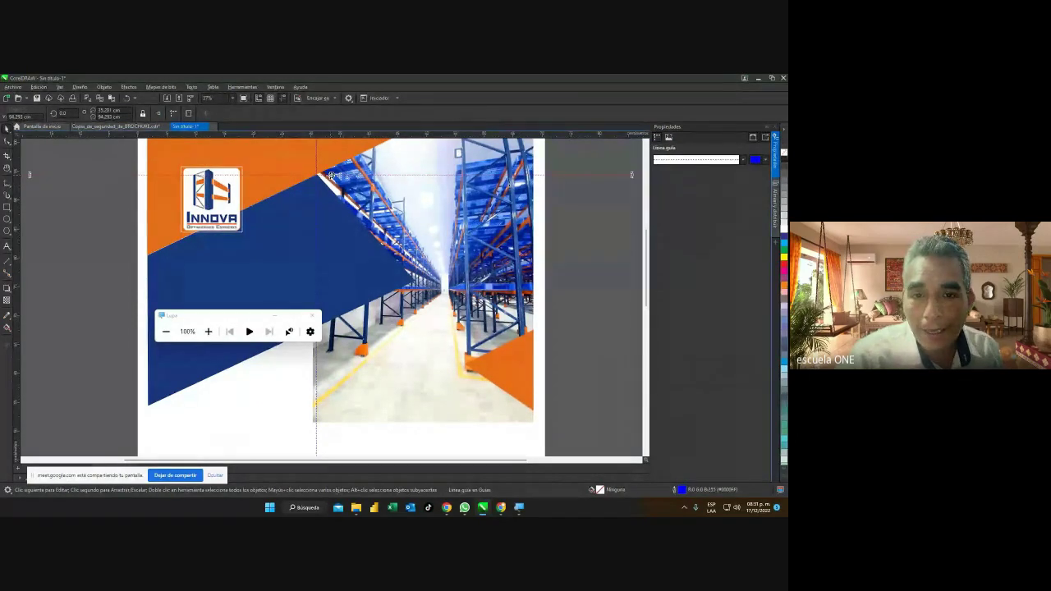
{"action": "left_click_drag", "start_coordinate": [330, 175], "coordinate": [317, 174]}
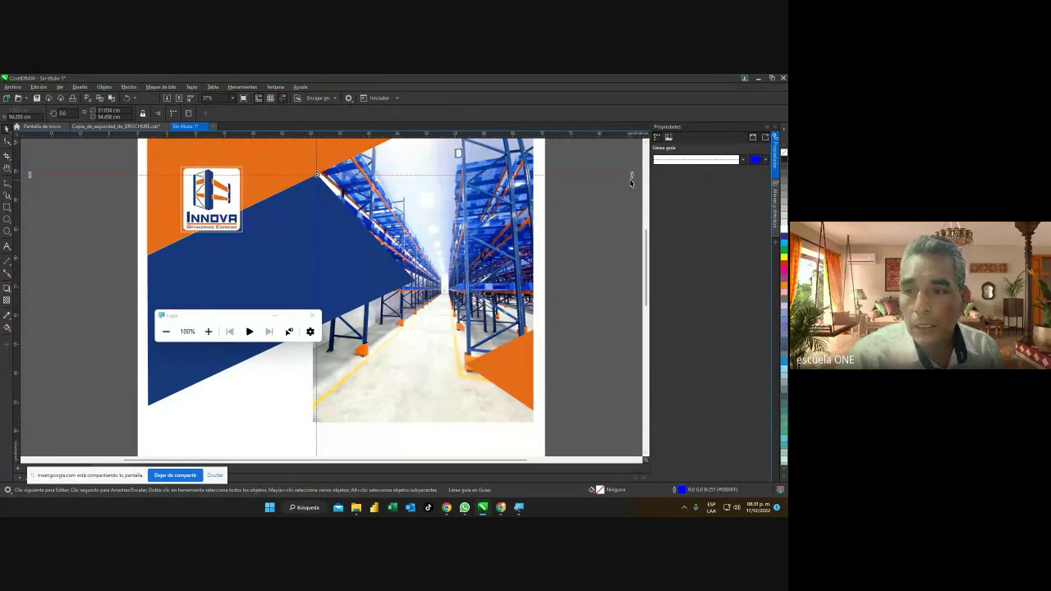
{"action": "left_click_drag", "start_coordinate": [631, 175], "coordinate": [466, 335]}
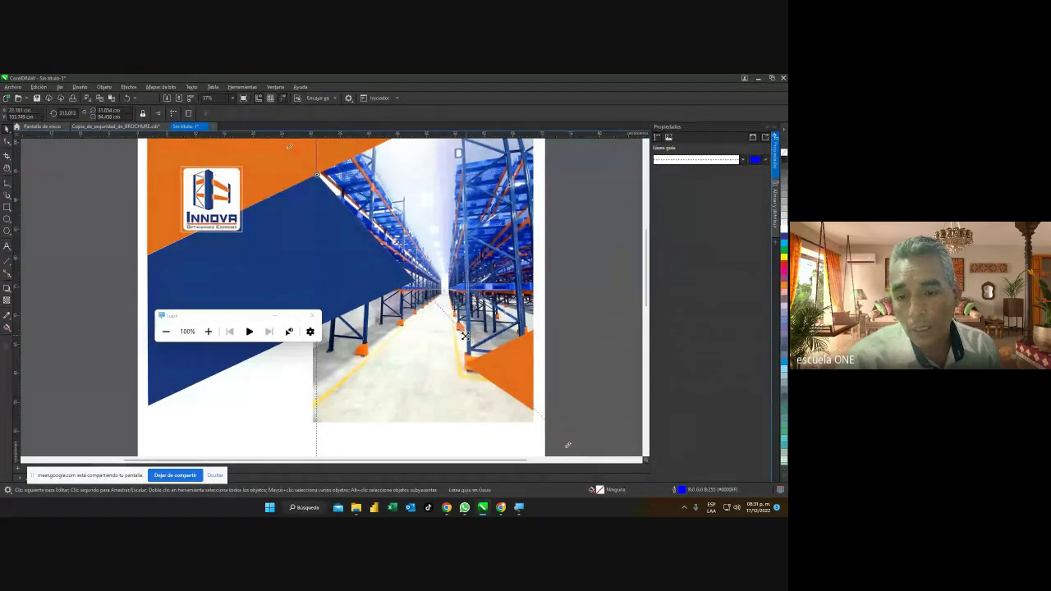
{"action": "left_click", "coordinate": [563, 348]}
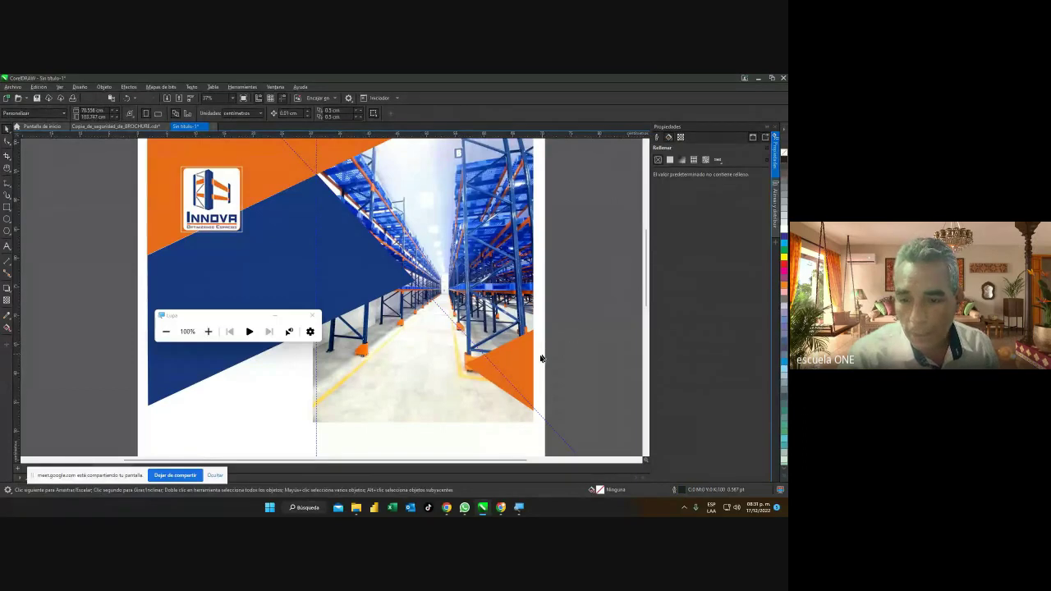
Shift the orange triangle to the slanted guideline and reshape its nodes so its lower edge follows the guideline.
{"action": "left_click", "coordinate": [510, 361]}
{"action": "left_click_drag", "start_coordinate": [513, 363], "coordinate": [518, 370]}
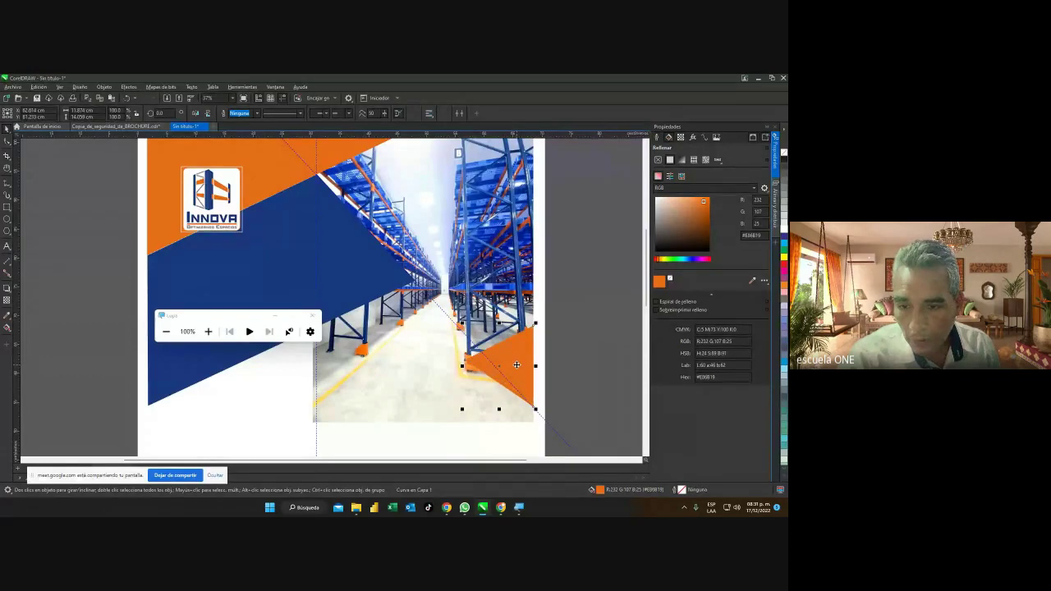
{"action": "left_click", "coordinate": [7, 140]}
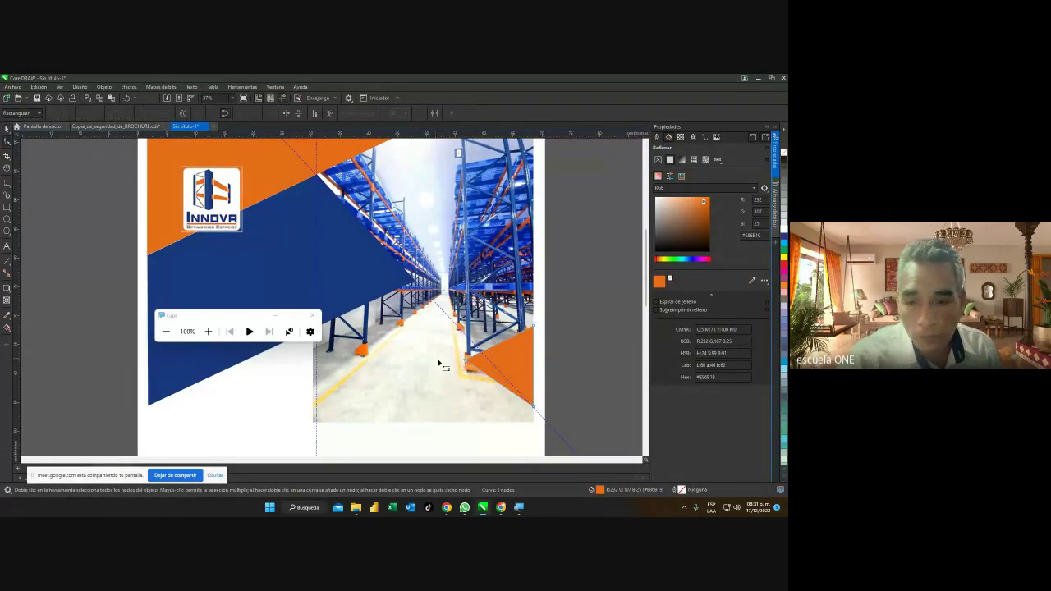
{"action": "left_click_drag", "start_coordinate": [465, 364], "coordinate": [486, 362]}
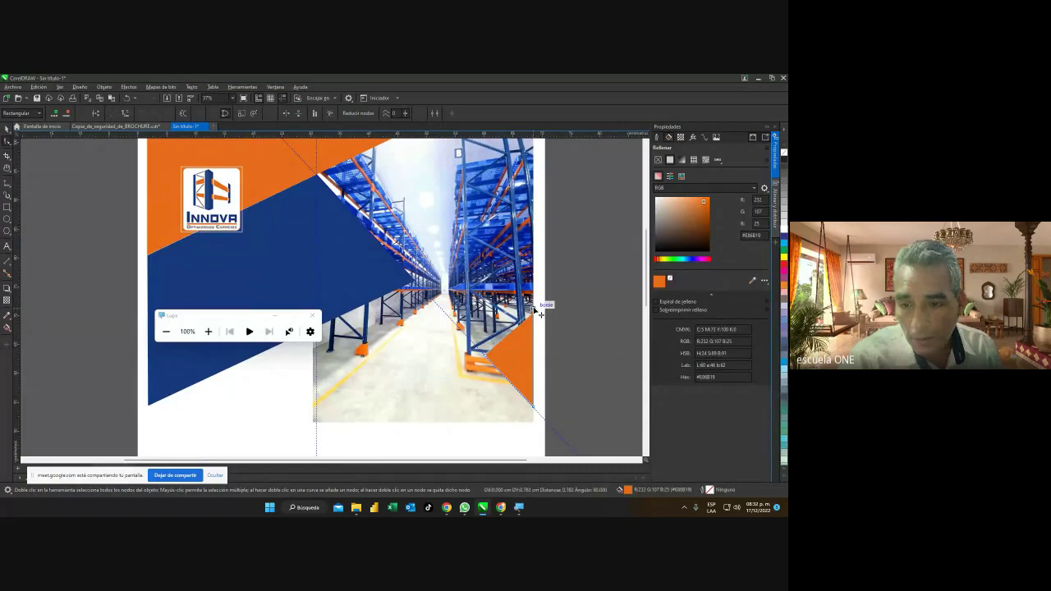
{"action": "left_click", "coordinate": [8, 128]}
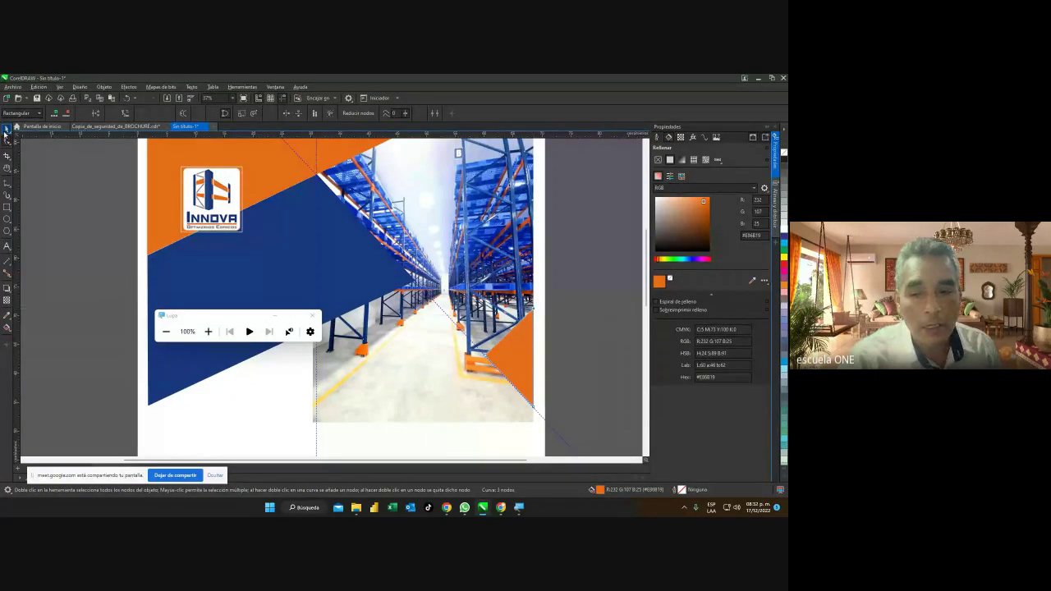
{"action": "left_click", "coordinate": [567, 288]}
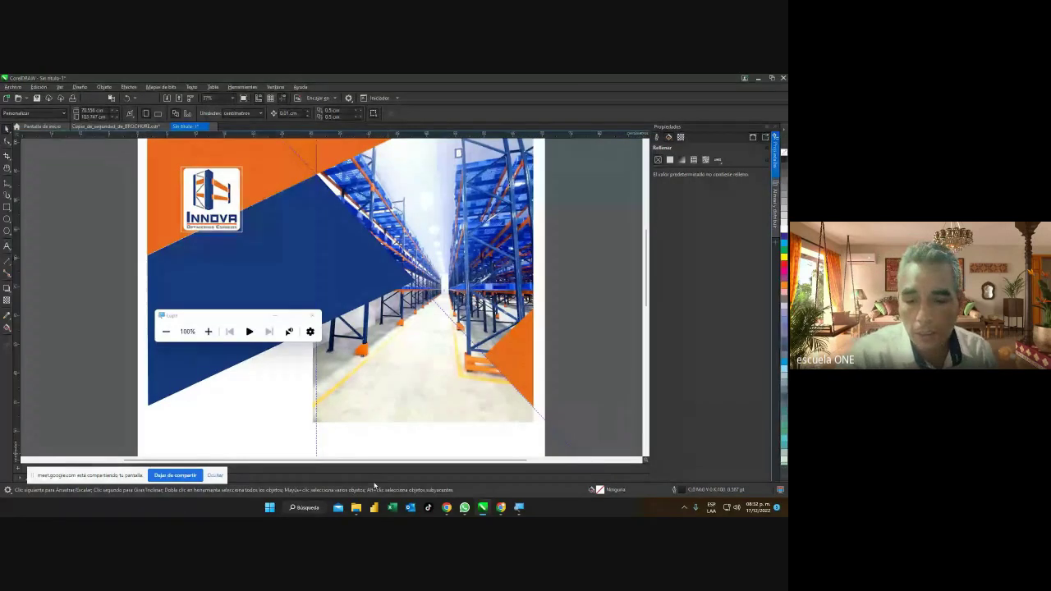
Check the class chat in Google Meet for participants' questions and return to CorelDRAW.
{"action": "mouse_move", "coordinate": [496, 513]}
{"action": "left_click", "coordinate": [499, 464]}
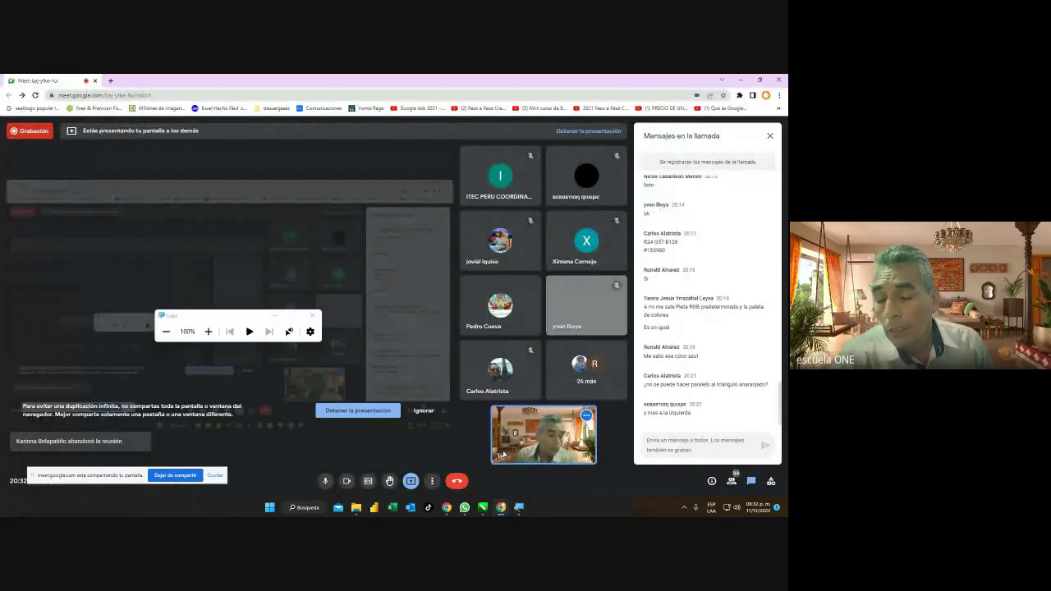
{"action": "mouse_move", "coordinate": [546, 433]}
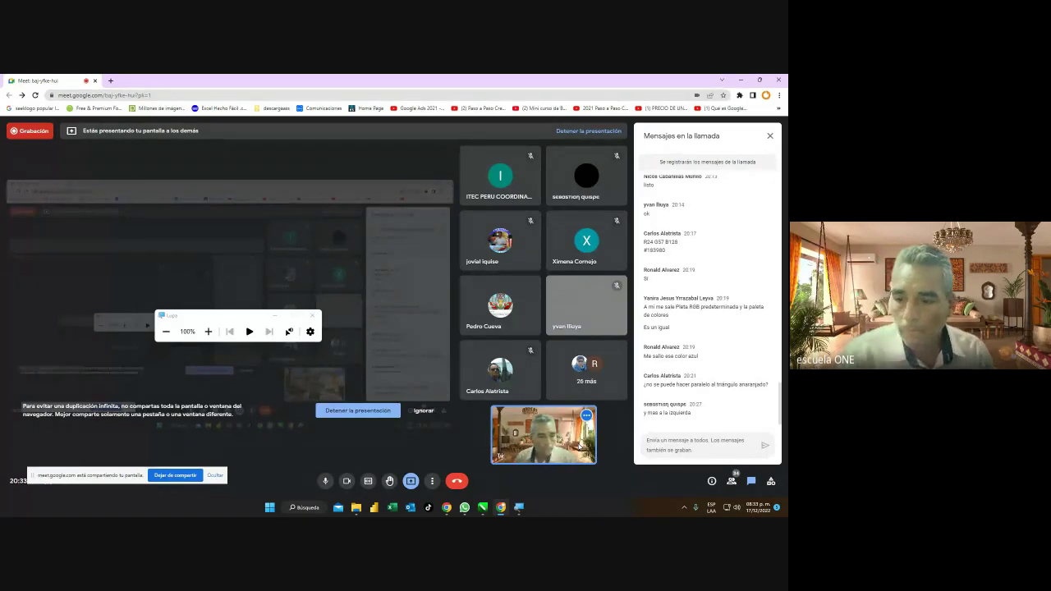
{"action": "mouse_move", "coordinate": [501, 507]}
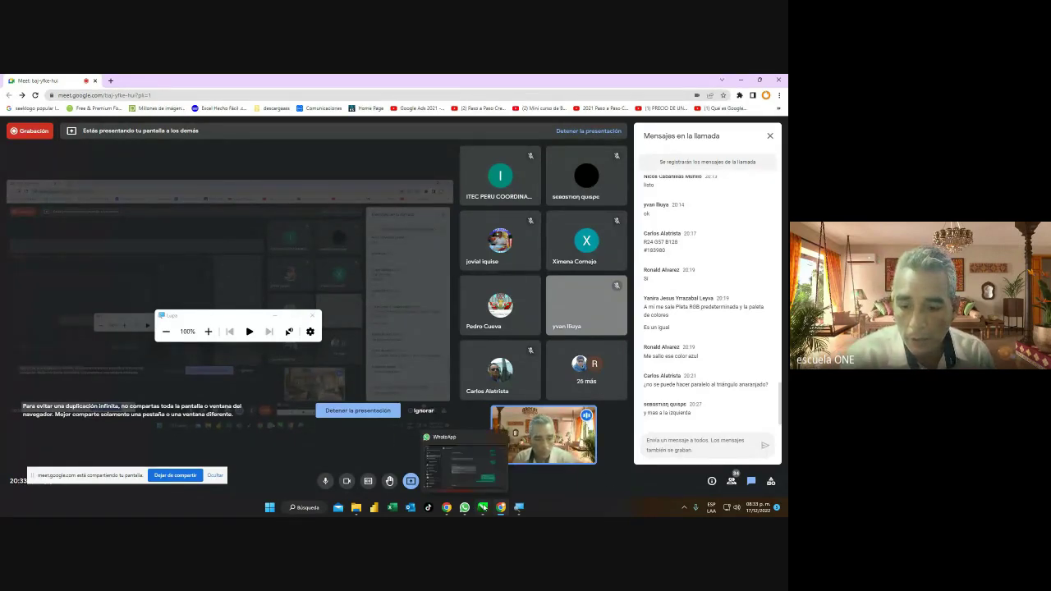
{"action": "left_click", "coordinate": [502, 487]}
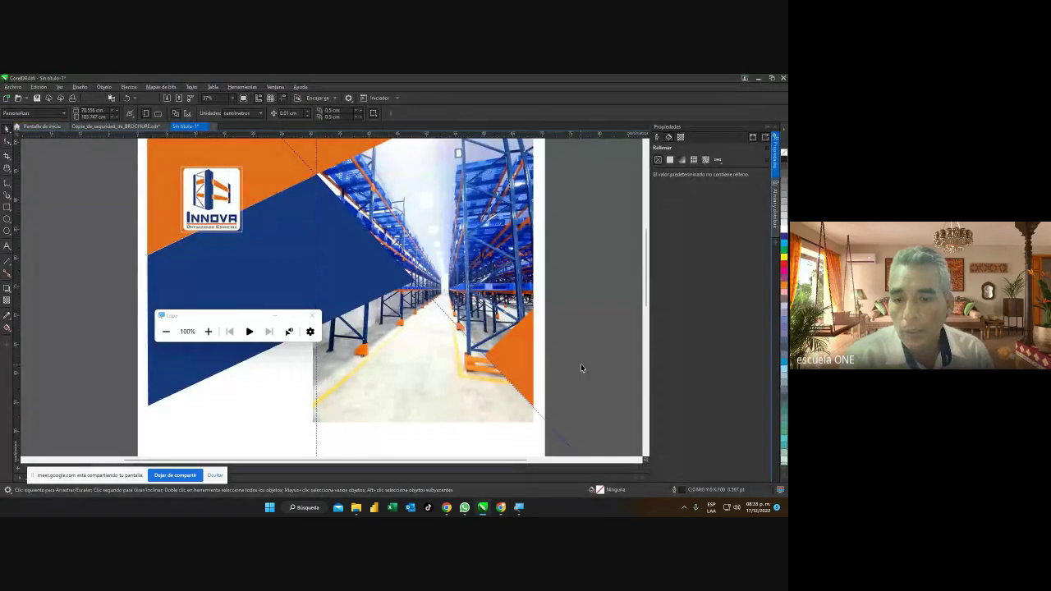
{"action": "left_click", "coordinate": [553, 426]}
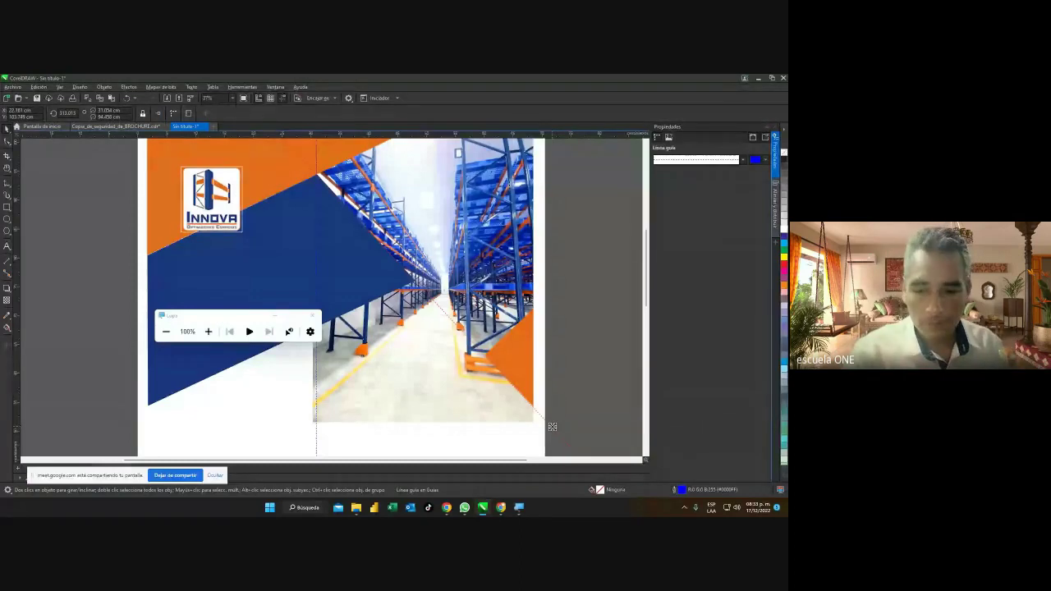
{"action": "mouse_move", "coordinate": [500, 508]}
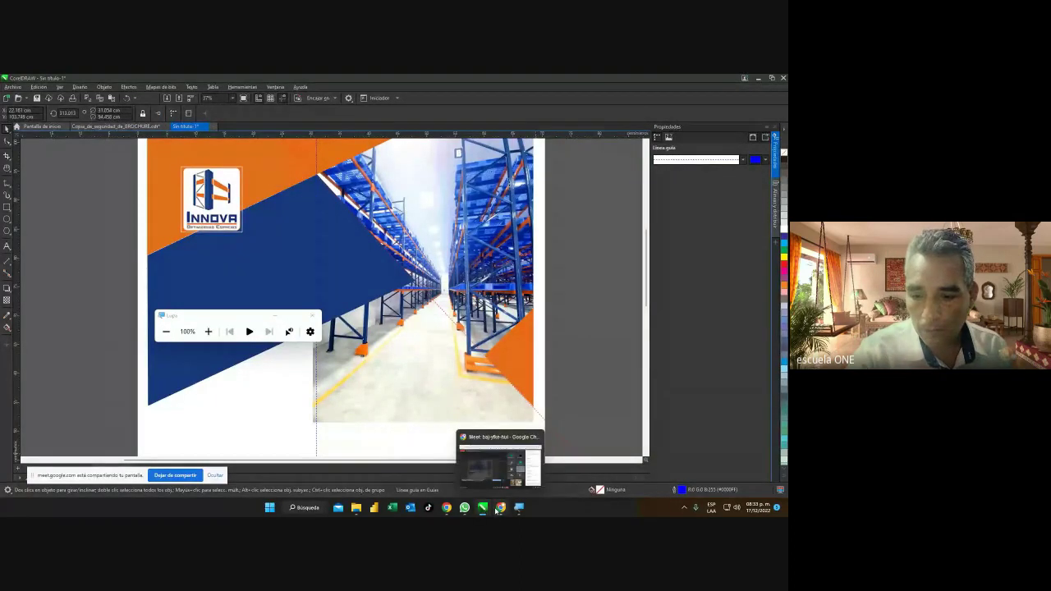
{"action": "left_click", "coordinate": [517, 478]}
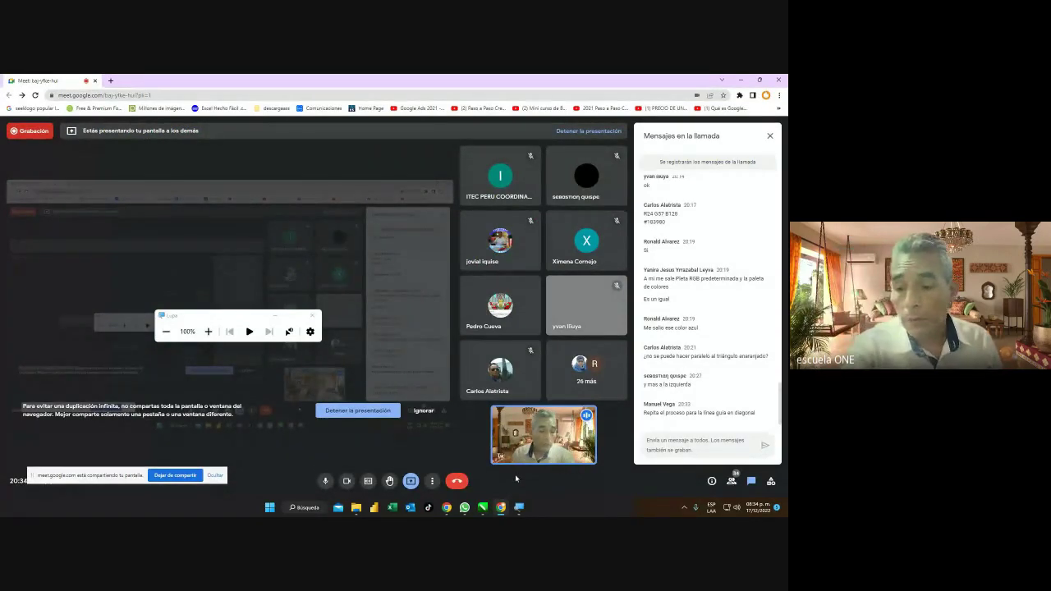
{"action": "key", "text": "alt+Tab"}
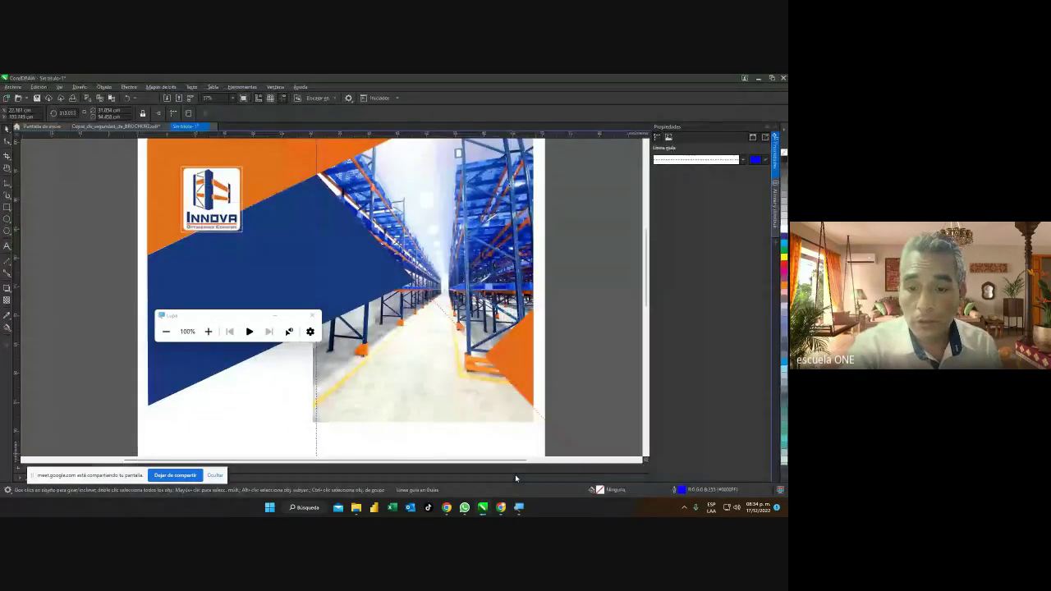
Delete the slanted guideline and, with the screen magnified, place a new horizontal guideline level with the blue shape's upper corner.
{"action": "left_click", "coordinate": [550, 425]}
{"action": "left_click", "coordinate": [551, 428]}
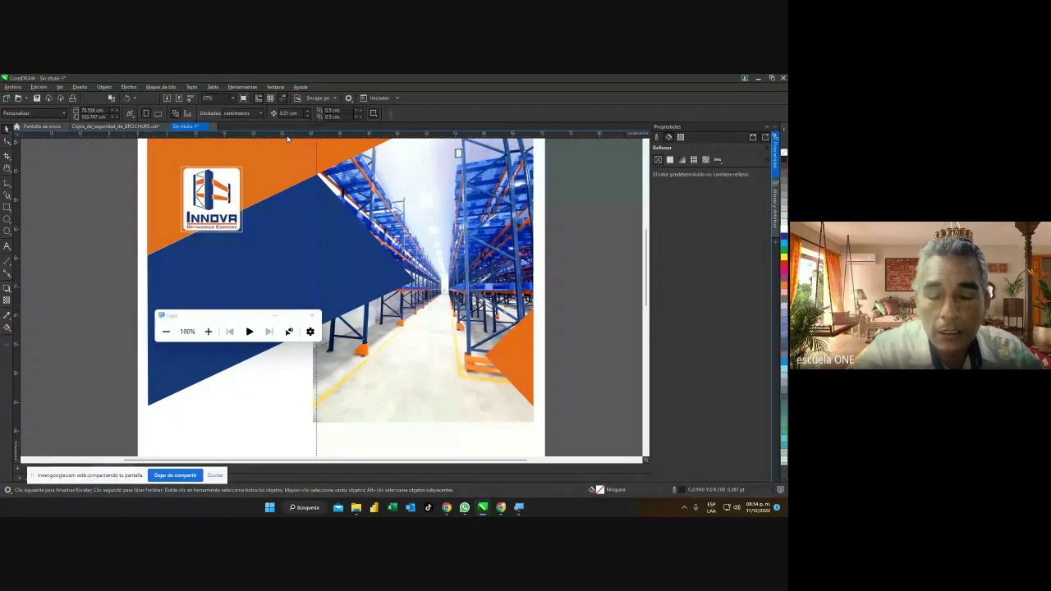
{"action": "left_click", "coordinate": [207, 331]}
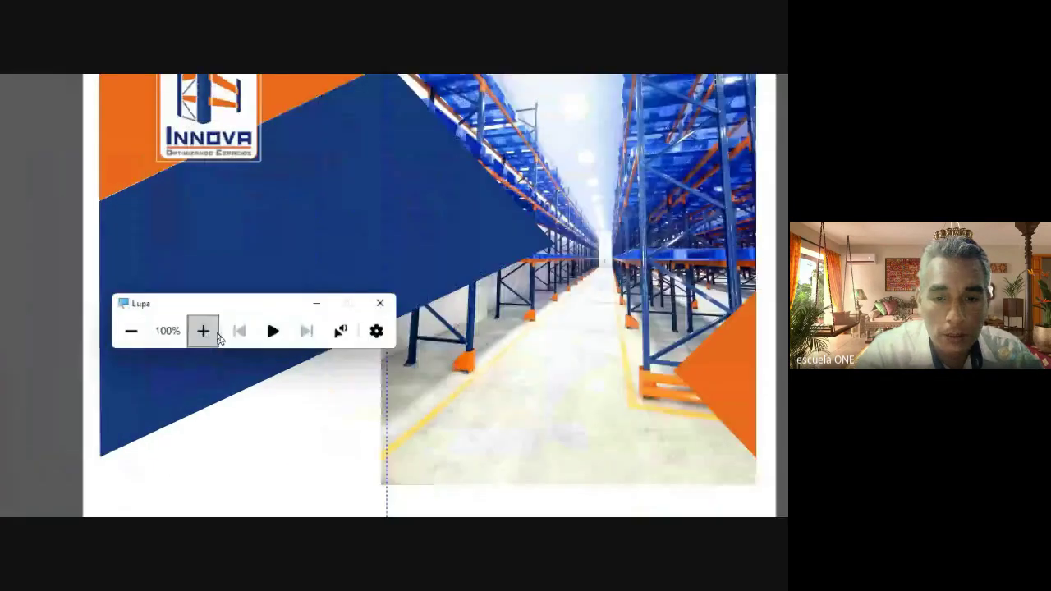
{"action": "left_click", "coordinate": [202, 331]}
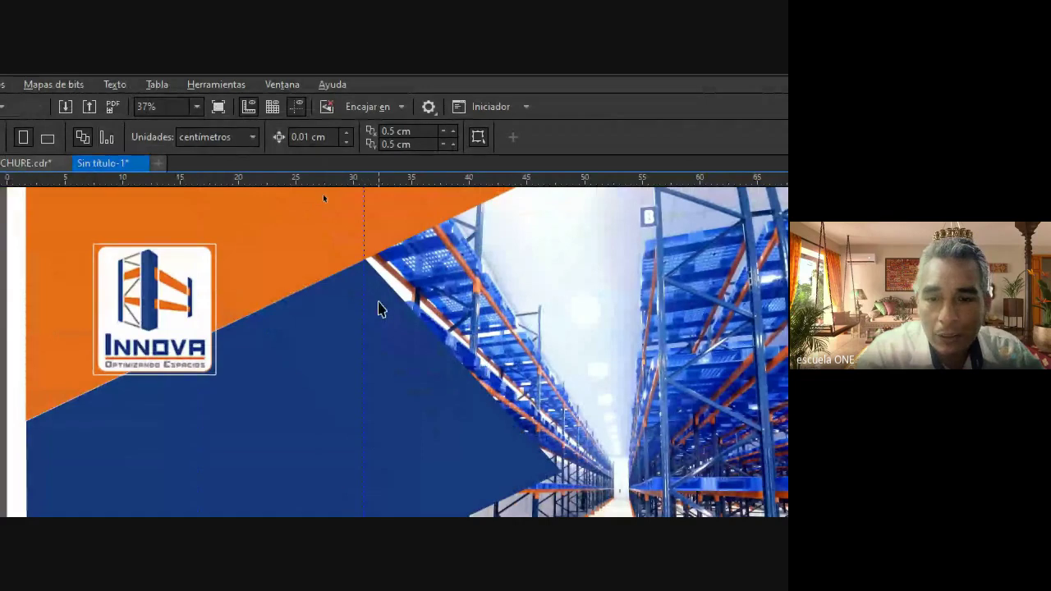
{"action": "left_click", "coordinate": [364, 262]}
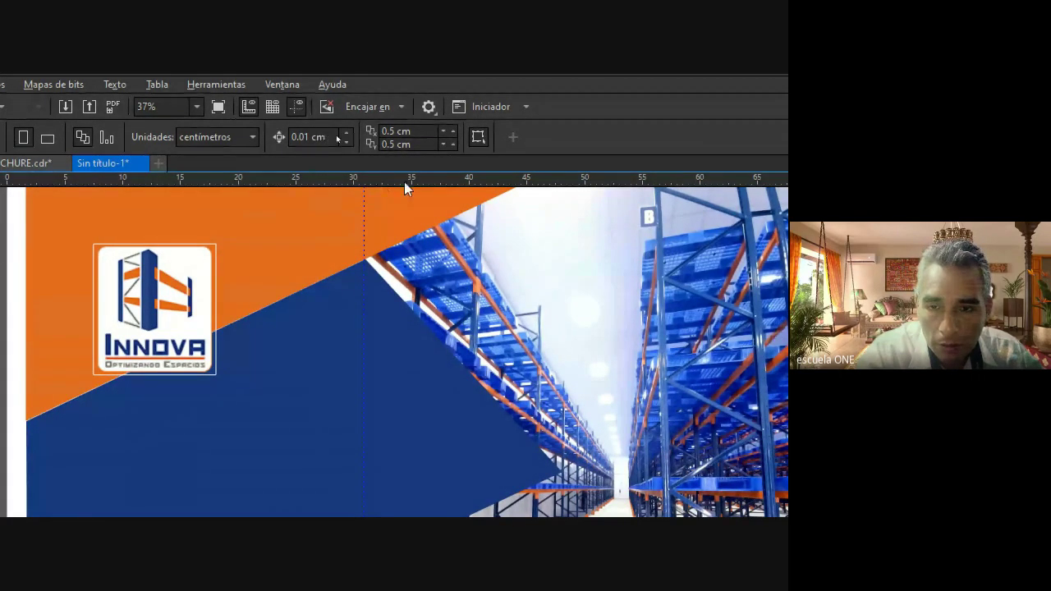
{"action": "left_click_drag", "start_coordinate": [435, 189], "coordinate": [436, 259]}
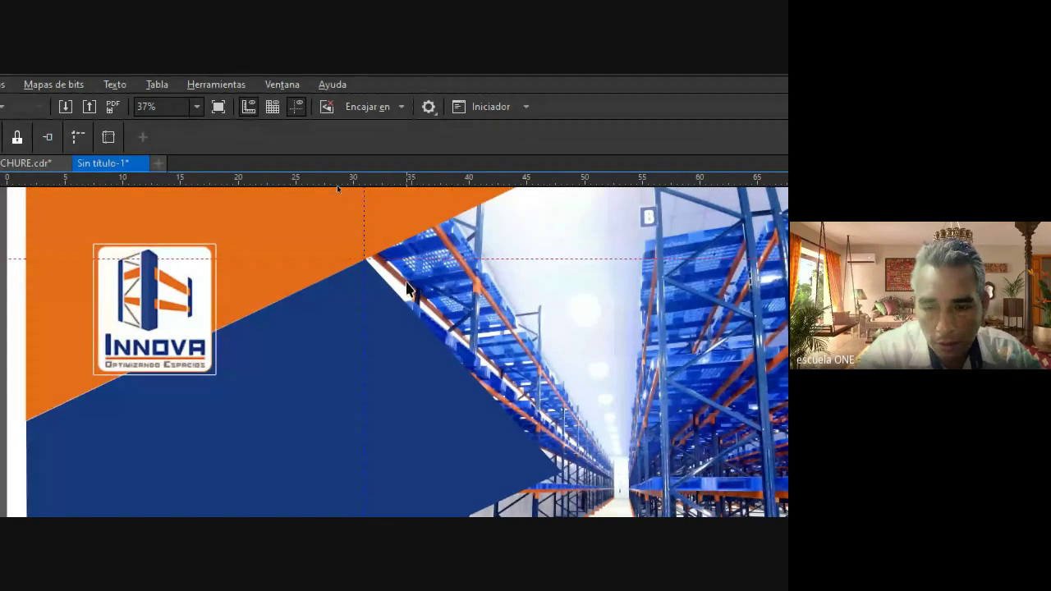
Set the new guideline's rotation centre on the blue shape's upper corner and rotate it along the slanted edge towards the orange triangle.
{"action": "left_click", "coordinate": [546, 260]}
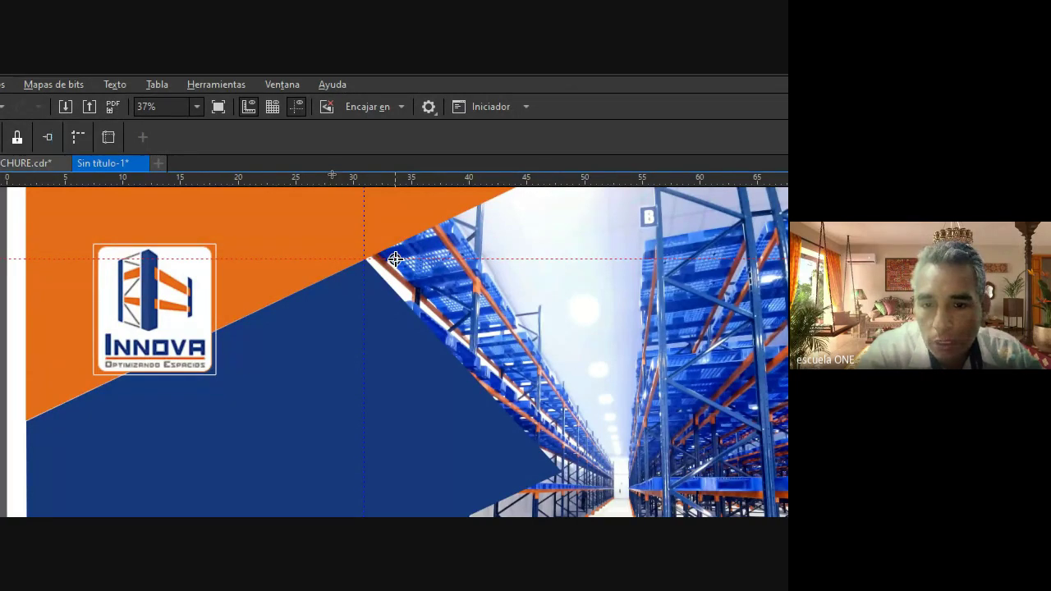
{"action": "left_click_drag", "start_coordinate": [395, 260], "coordinate": [364, 261]}
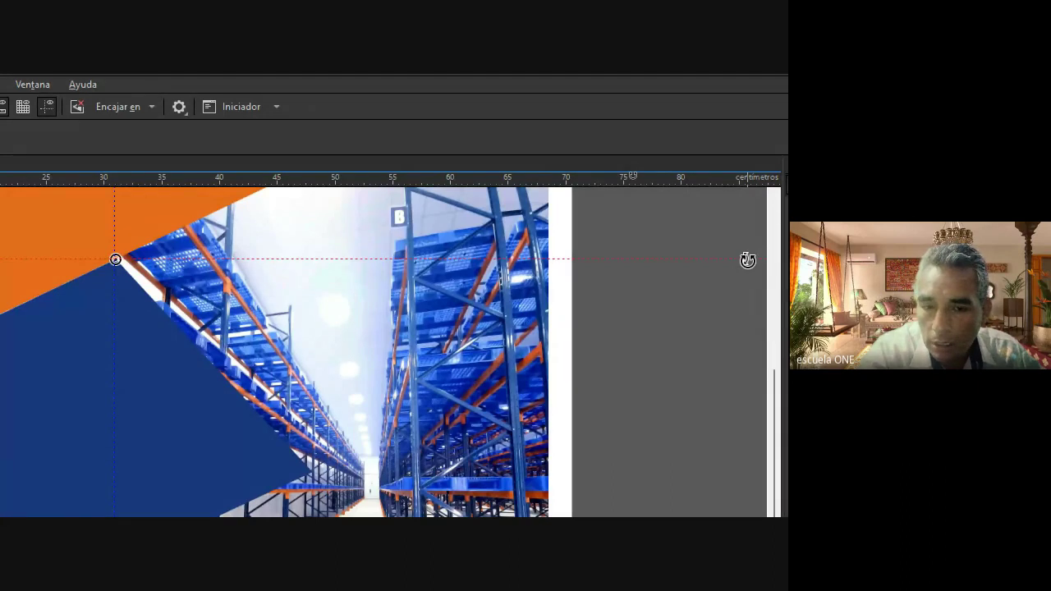
{"action": "left_click_drag", "start_coordinate": [747, 260], "coordinate": [645, 429]}
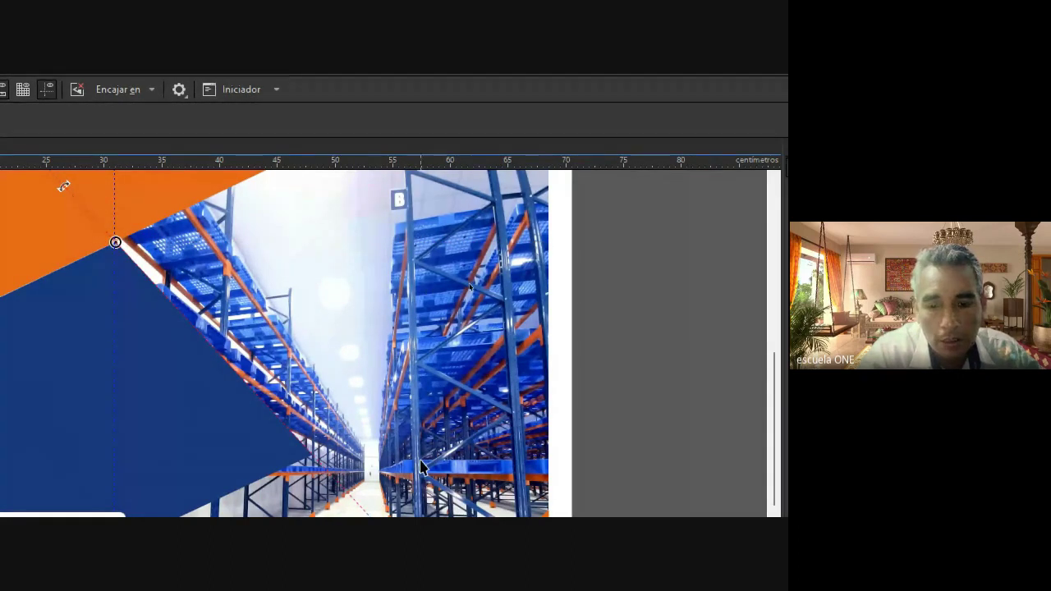
{"action": "scroll", "coordinate": [420, 468], "scroll_direction": "down", "scroll_amount": 2}
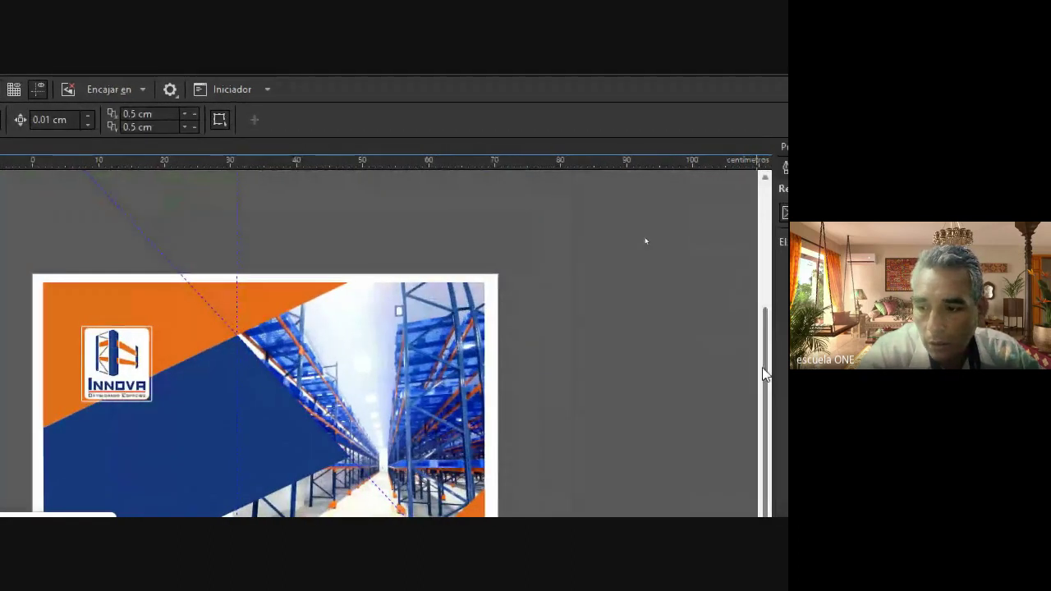
{"action": "left_click_drag", "start_coordinate": [768, 369], "coordinate": [749, 464]}
{"action": "scroll", "coordinate": [737, 456], "scroll_direction": "up", "scroll_amount": 1}
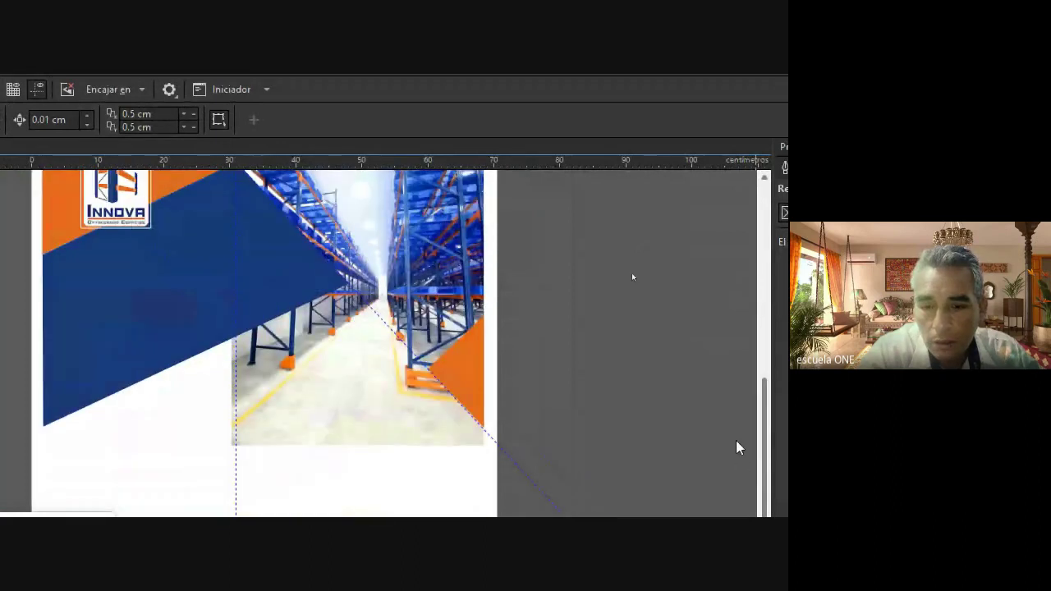
Fit the orange triangle's lower corner node to the slanted guideline and return the screen magnification to 100%.
{"action": "left_click", "coordinate": [466, 394]}
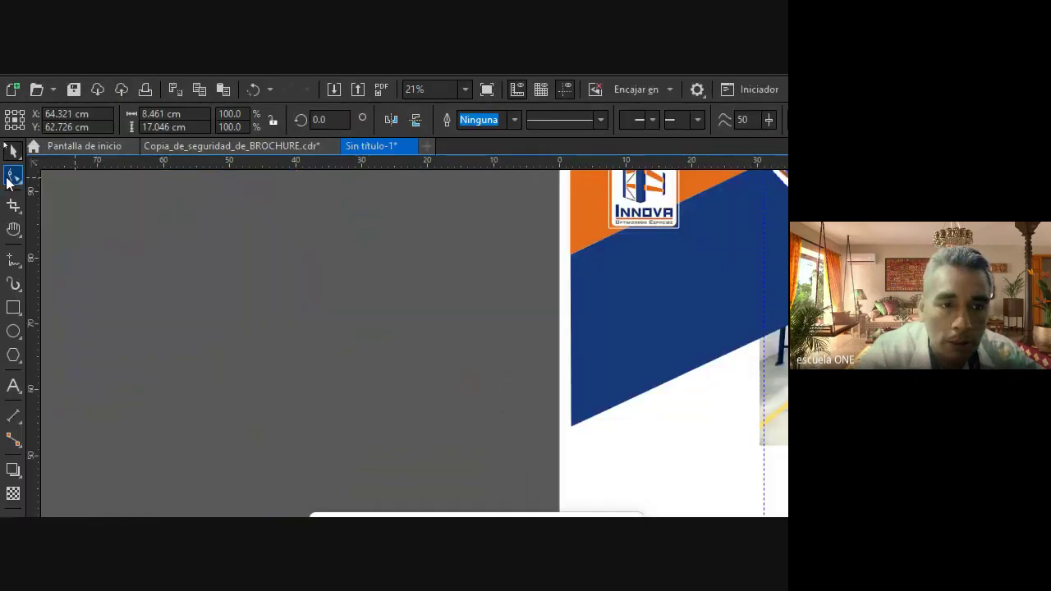
{"action": "left_click", "coordinate": [12, 178]}
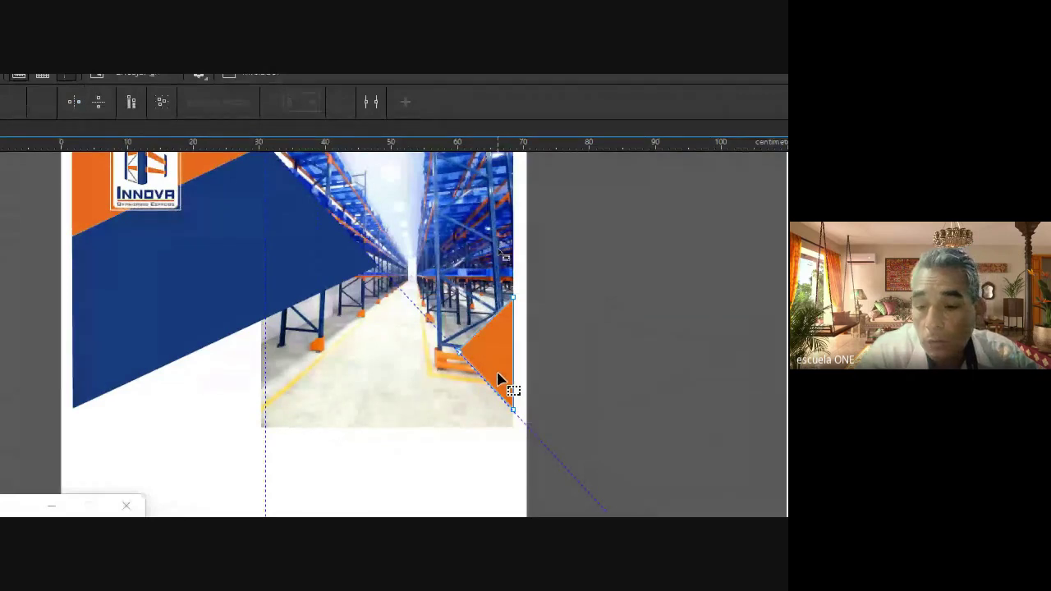
{"action": "mouse_move", "coordinate": [512, 412]}
{"action": "left_mouse_down"}
{"action": "mouse_move", "coordinate": [514, 440]}
{"action": "mouse_move", "coordinate": [517, 416]}
{"action": "left_mouse_up"}
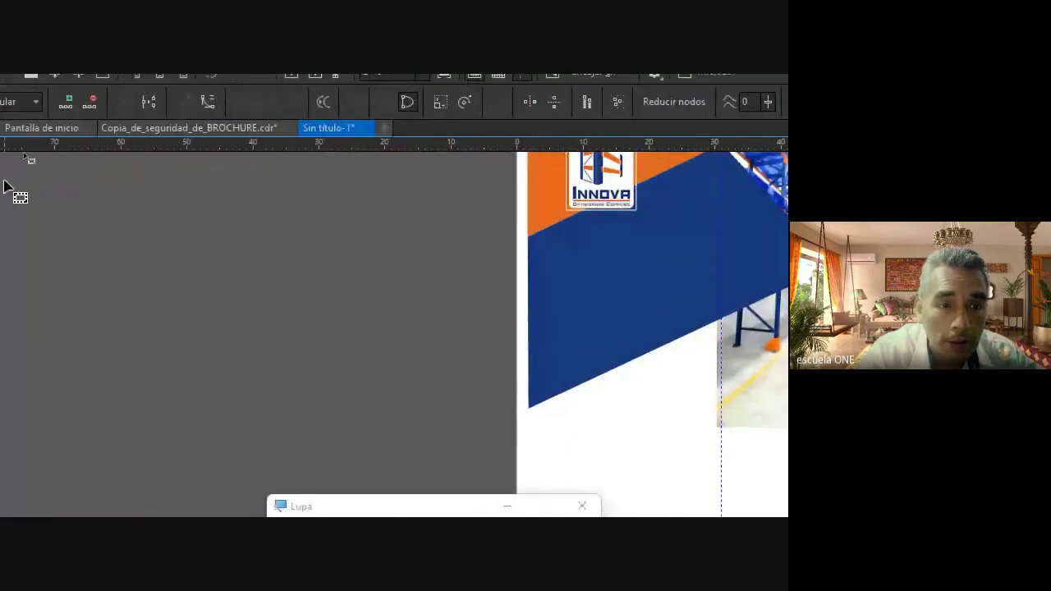
{"action": "left_click", "coordinate": [12, 139]}
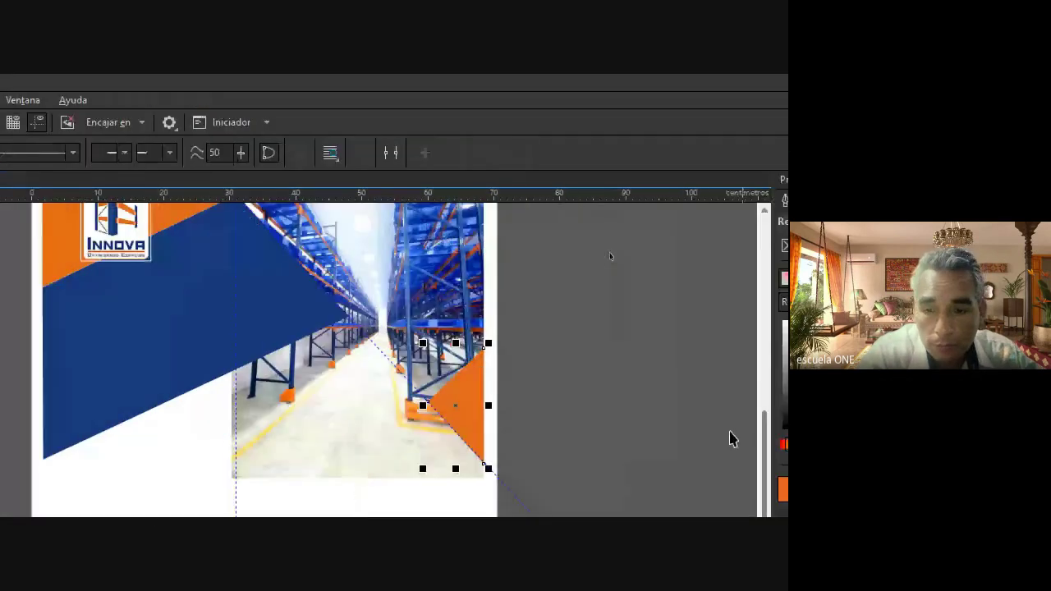
{"action": "left_click", "coordinate": [682, 424]}
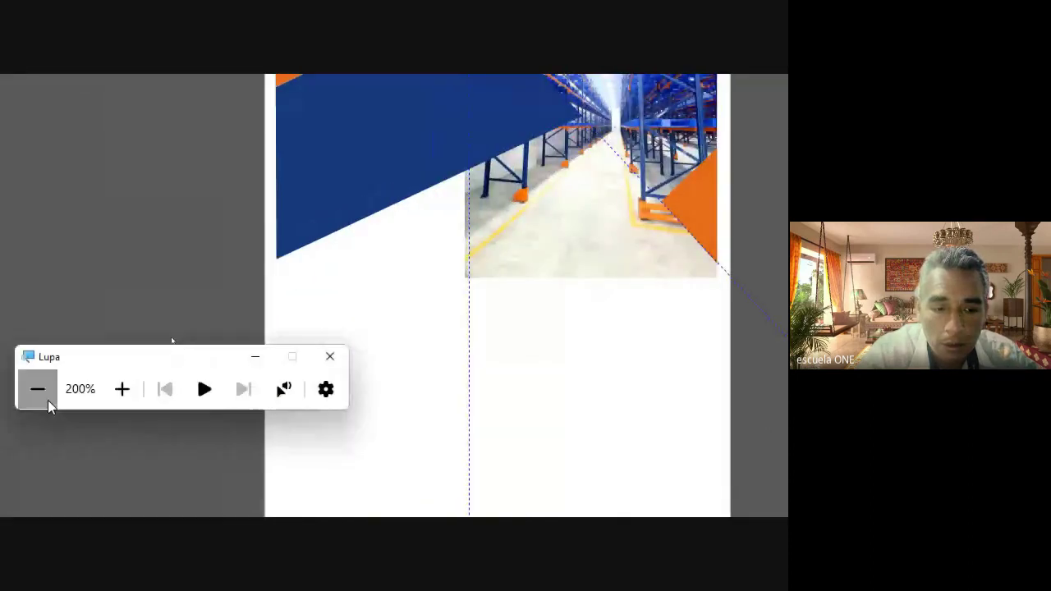
{"action": "left_click", "coordinate": [47, 401]}
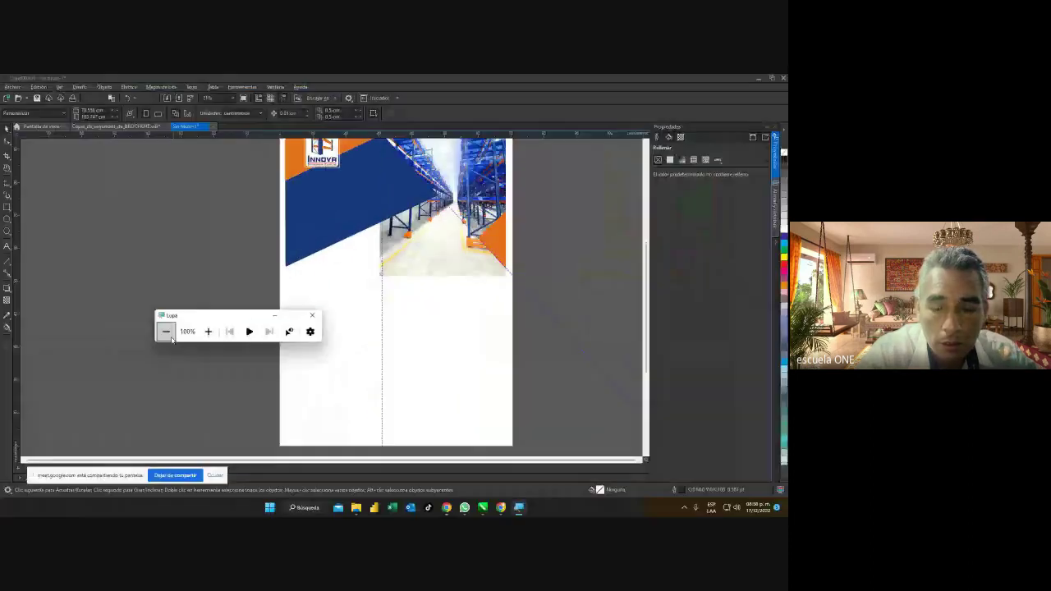
{"action": "scroll", "coordinate": [483, 215], "scroll_direction": "up", "scroll_amount": 3}
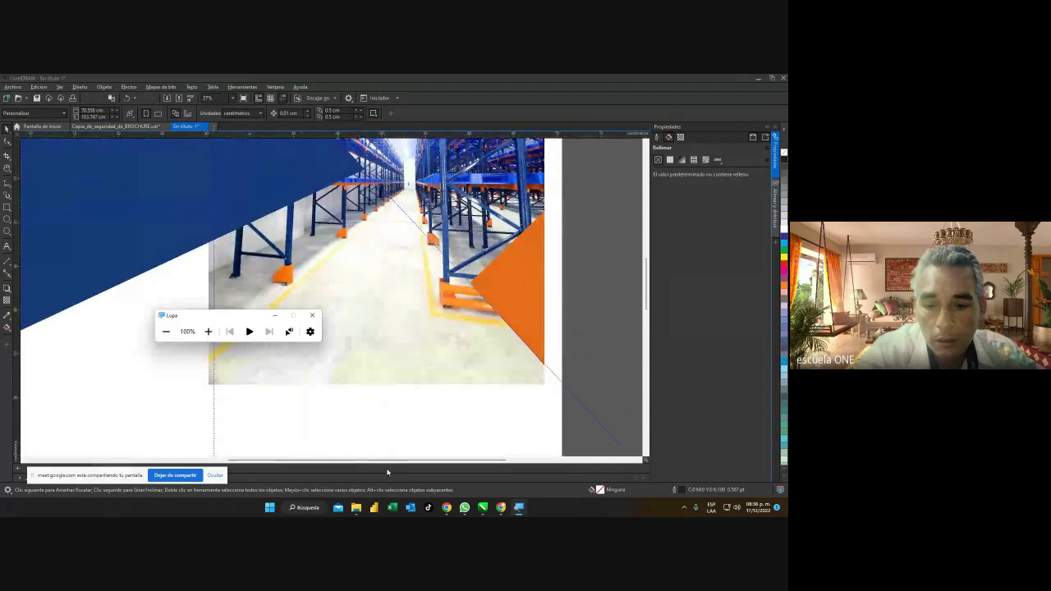
Check the class chat in Google Meet for participants' new questions and return to the flyer document in CorelDRAW.
{"action": "left_click_drag", "start_coordinate": [389, 462], "coordinate": [352, 462]}
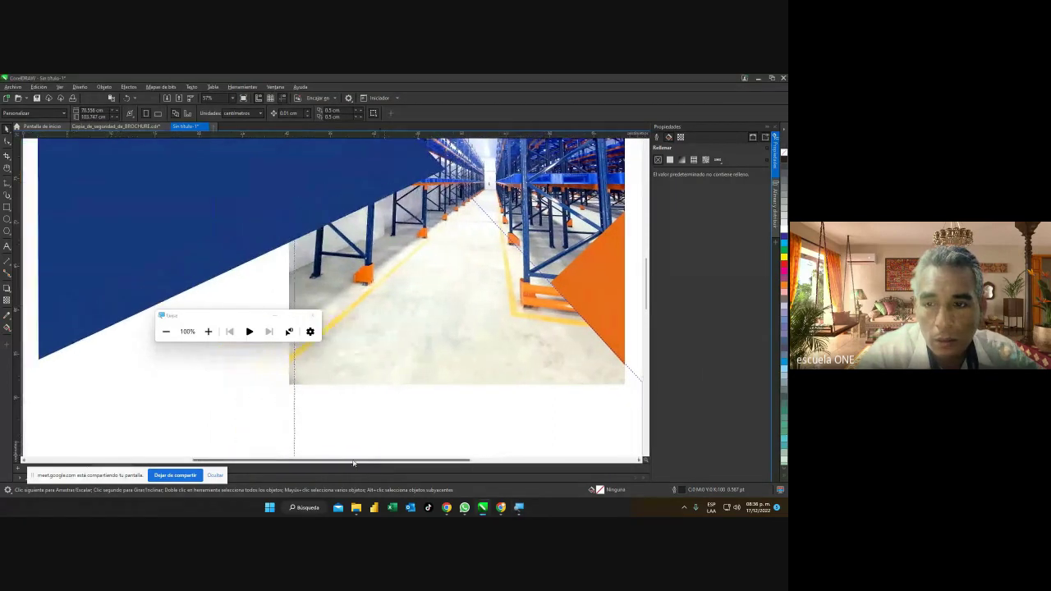
{"action": "left_click_drag", "start_coordinate": [650, 310], "coordinate": [652, 270]}
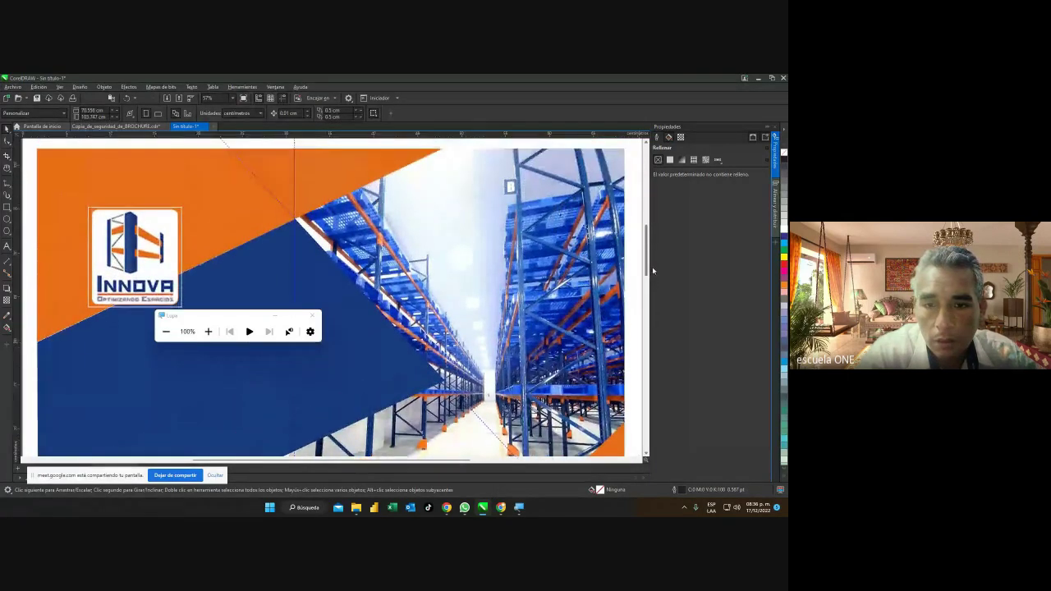
{"action": "left_click", "coordinate": [500, 507]}
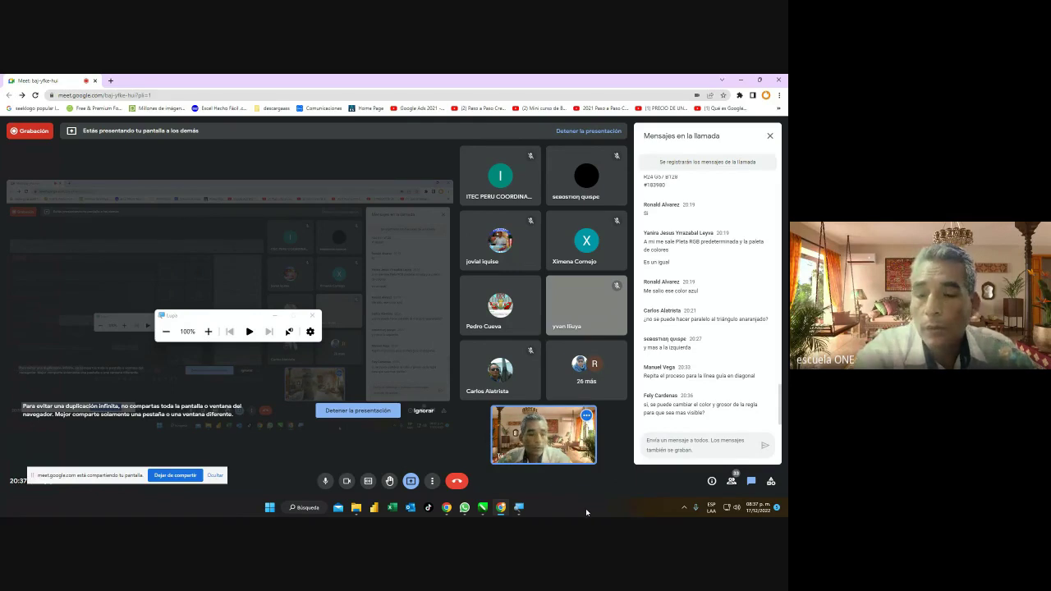
{"action": "mouse_move", "coordinate": [501, 507]}
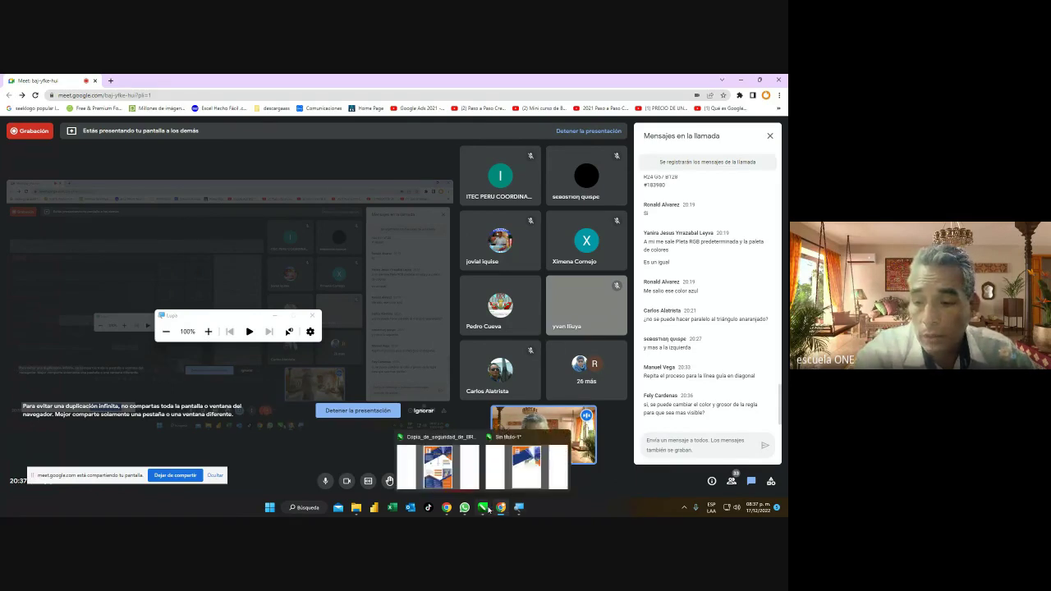
{"action": "left_click", "coordinate": [516, 469]}
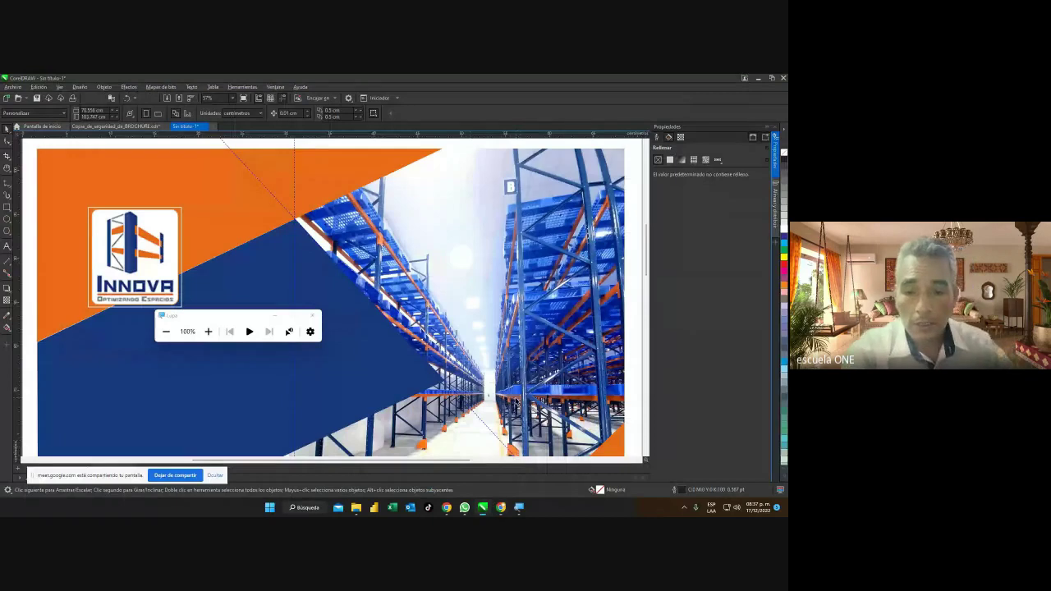
Compare the lower part of the flyer's photo with the slanted photo edge in the INNOVA brochure and return to the flyer.
{"action": "scroll", "coordinate": [511, 407], "scroll_direction": "down", "scroll_amount": 1}
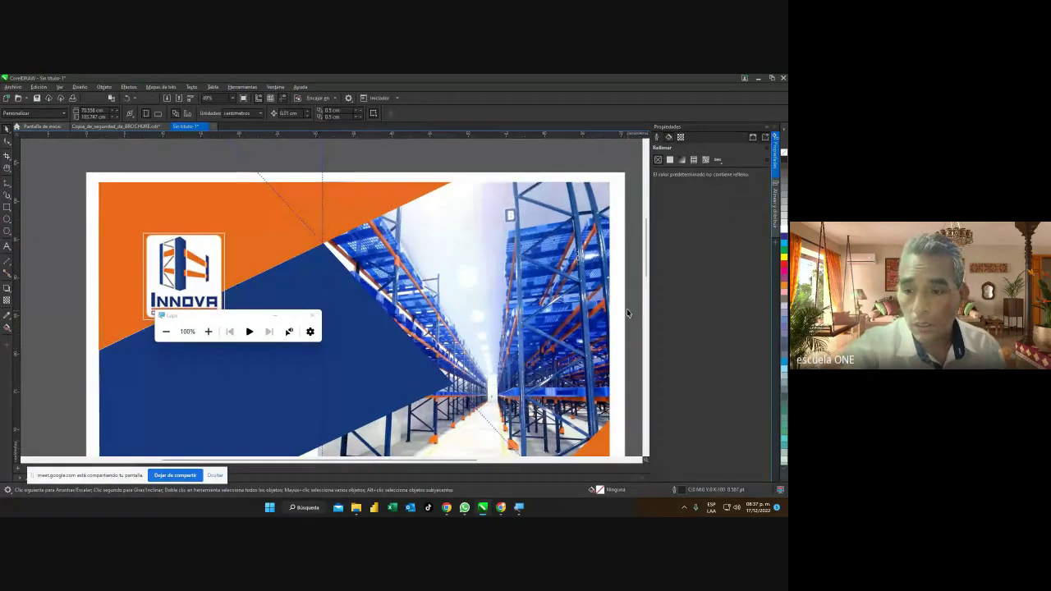
{"action": "left_click_drag", "start_coordinate": [649, 270], "coordinate": [648, 299]}
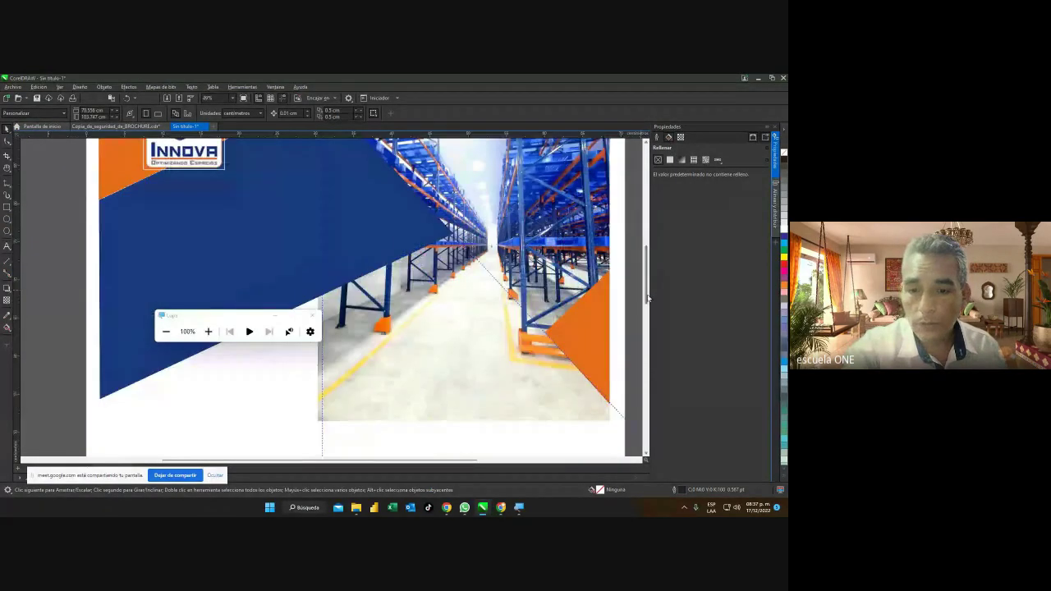
{"action": "left_click", "coordinate": [128, 127]}
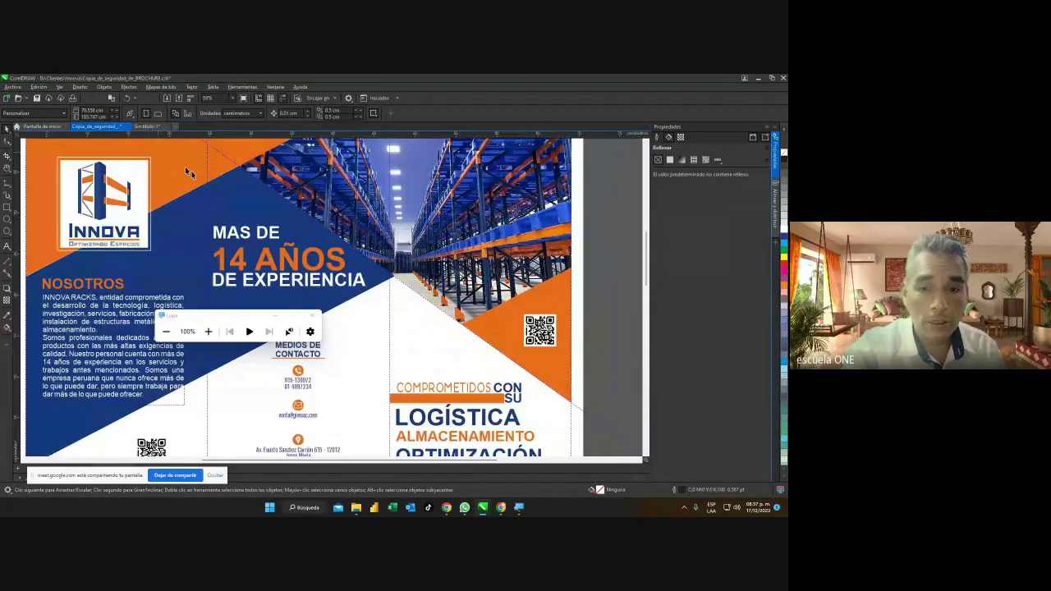
{"action": "scroll", "coordinate": [324, 299], "scroll_direction": "down", "scroll_amount": 1}
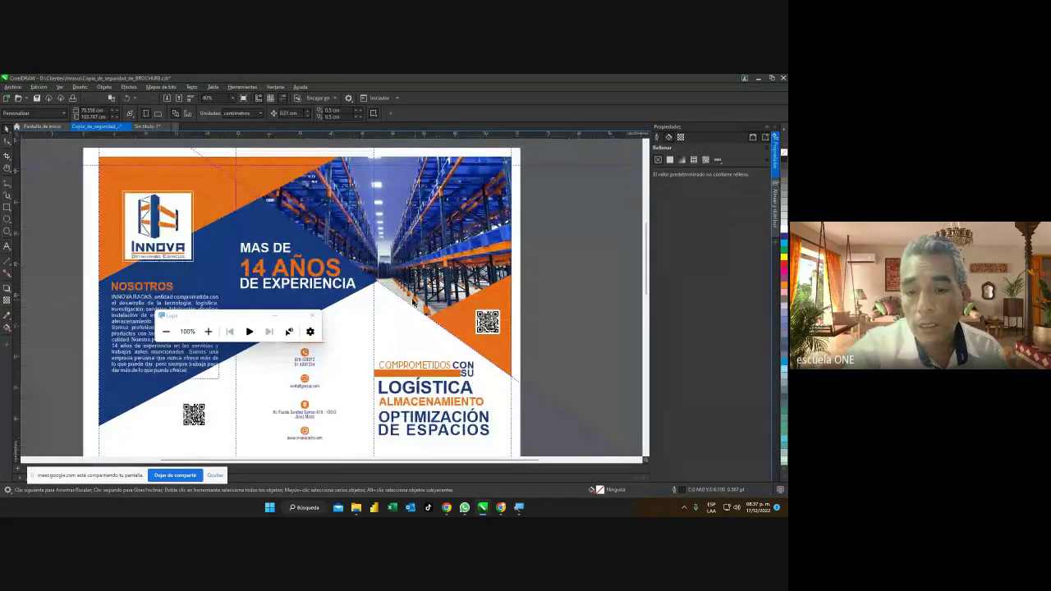
{"action": "scroll", "coordinate": [407, 281], "scroll_direction": "up", "scroll_amount": 1}
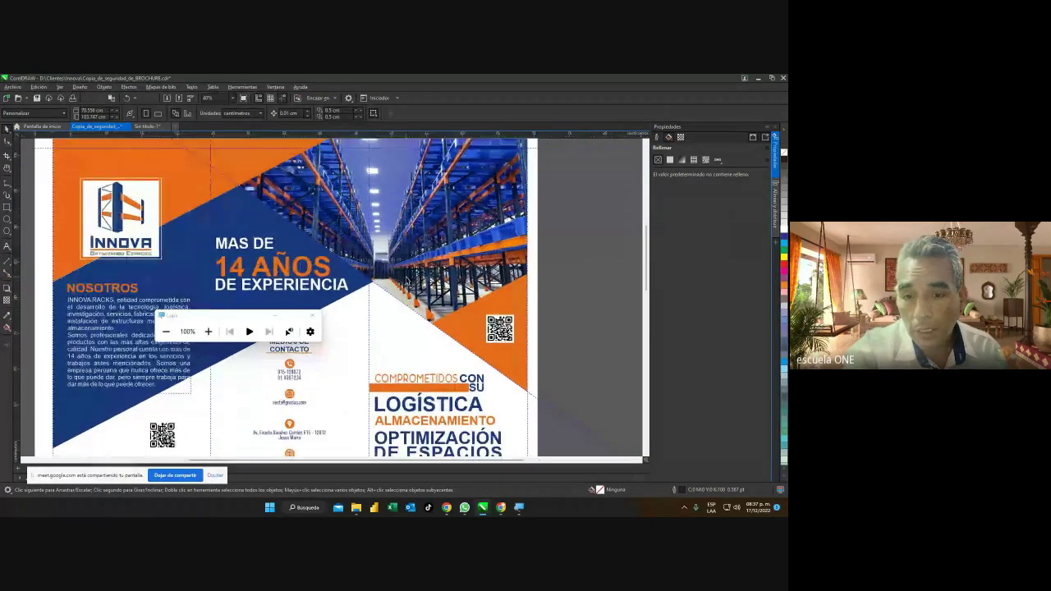
{"action": "scroll", "coordinate": [407, 281], "scroll_direction": "up", "scroll_amount": 1}
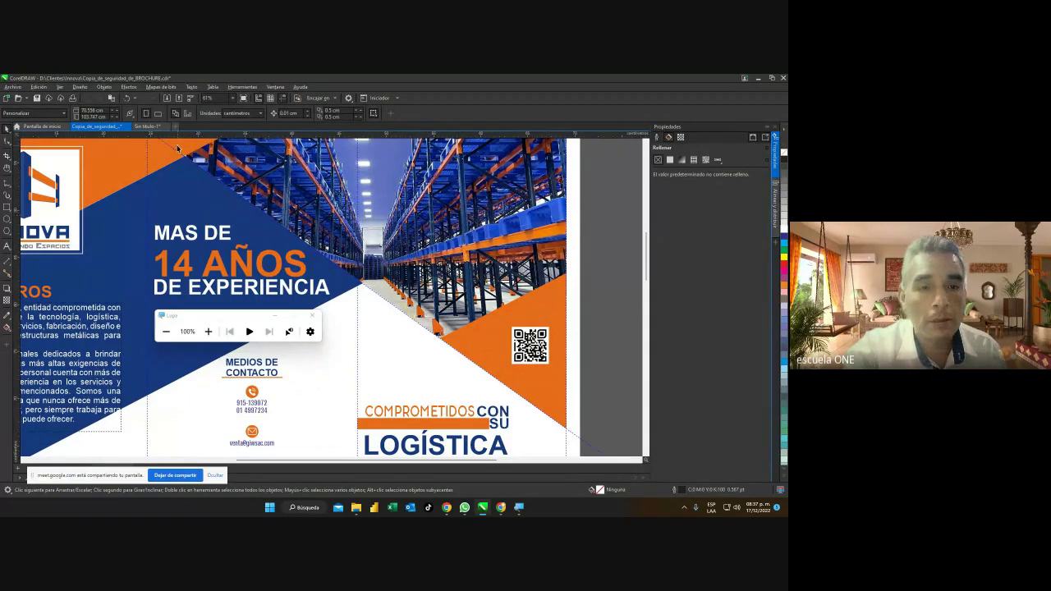
{"action": "left_click", "coordinate": [147, 127]}
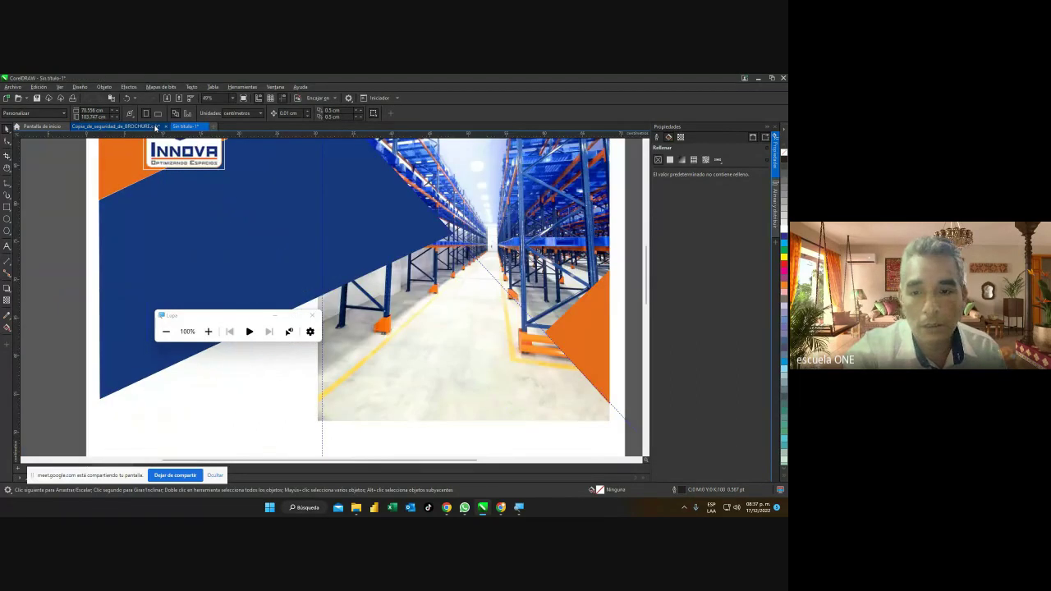
Examine the warehouse photo's lower edge and corner nodes in relation to the blue shape and the orange triangle.
{"action": "left_click", "coordinate": [540, 284]}
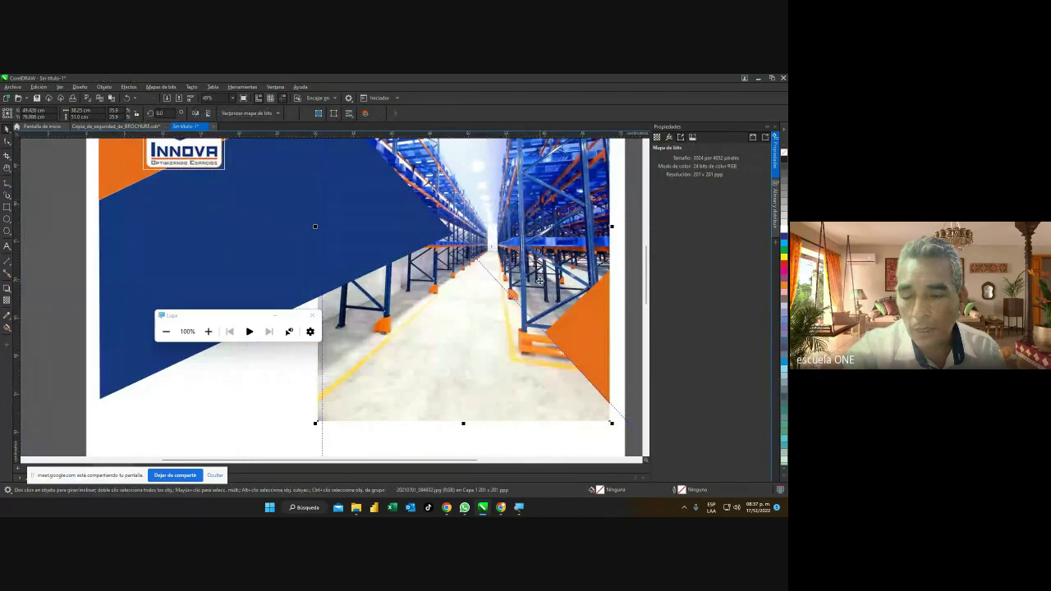
{"action": "scroll", "coordinate": [646, 260], "scroll_direction": "up", "scroll_amount": 1}
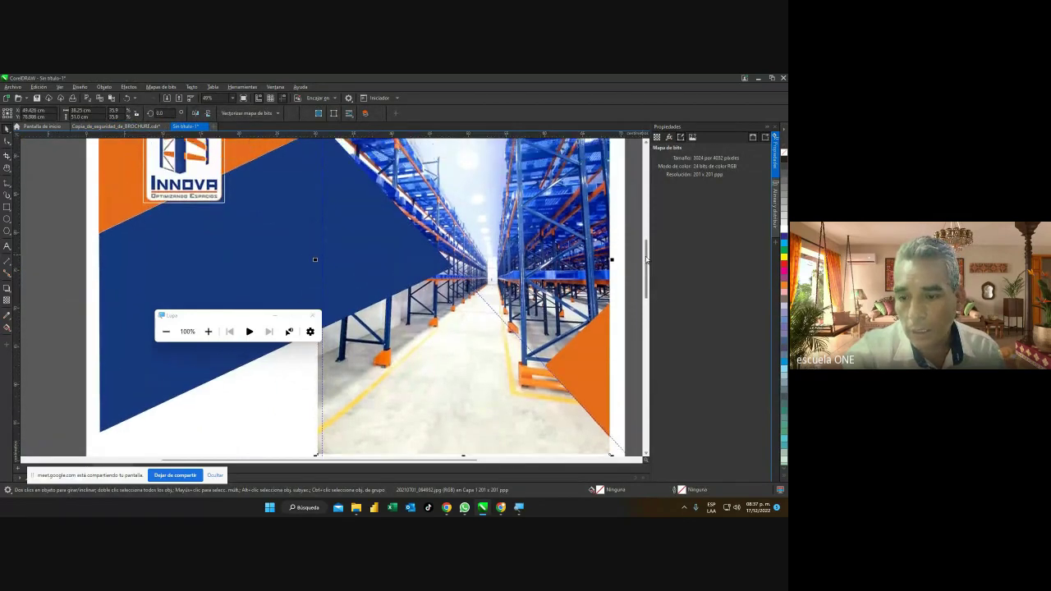
{"action": "scroll", "coordinate": [647, 259], "scroll_direction": "up", "scroll_amount": 2}
{"action": "scroll", "coordinate": [646, 263], "scroll_direction": "down", "scroll_amount": 3}
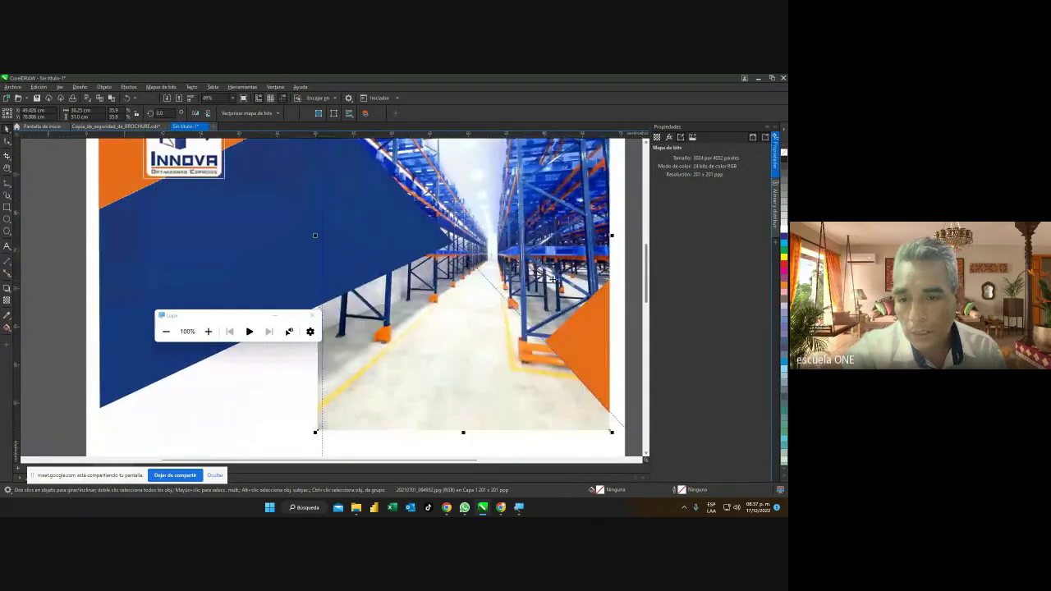
{"action": "scroll", "coordinate": [488, 280], "scroll_direction": "up", "scroll_amount": 3}
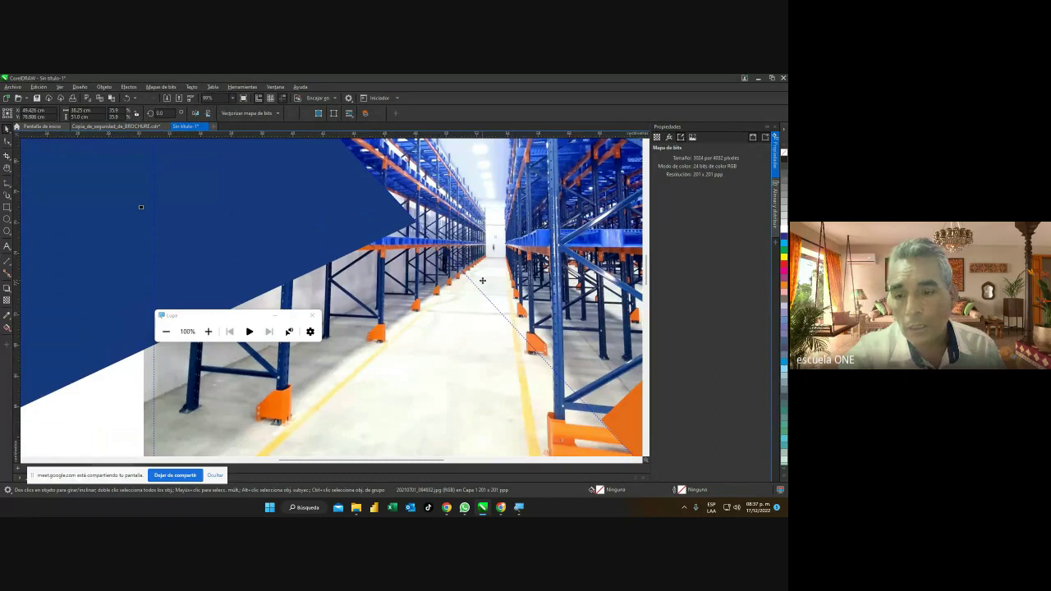
{"action": "left_click_drag", "start_coordinate": [647, 287], "coordinate": [652, 305]}
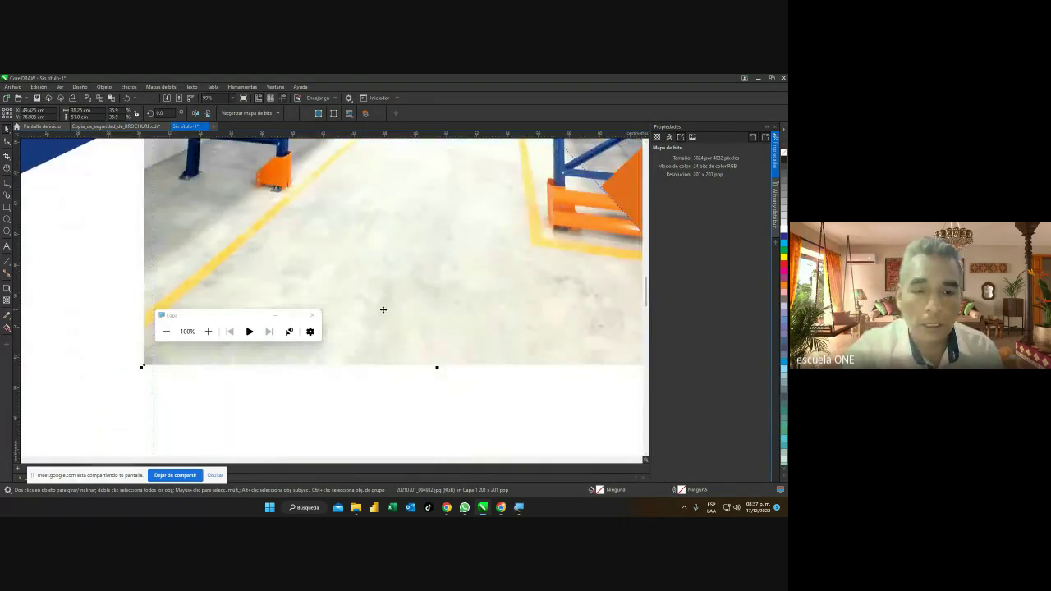
{"action": "left_click", "coordinate": [7, 141]}
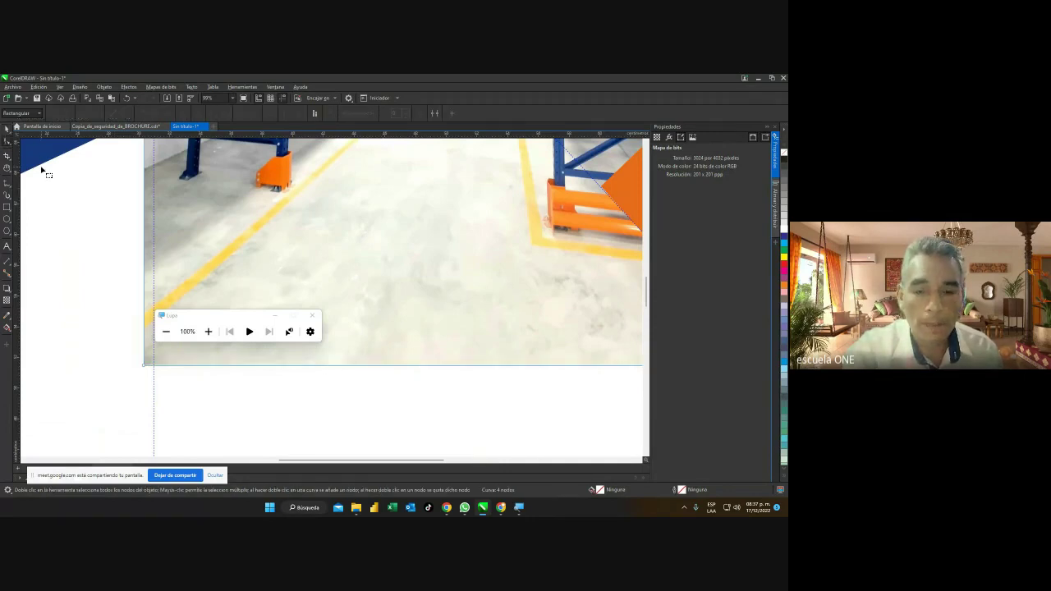
{"action": "left_click", "coordinate": [7, 129]}
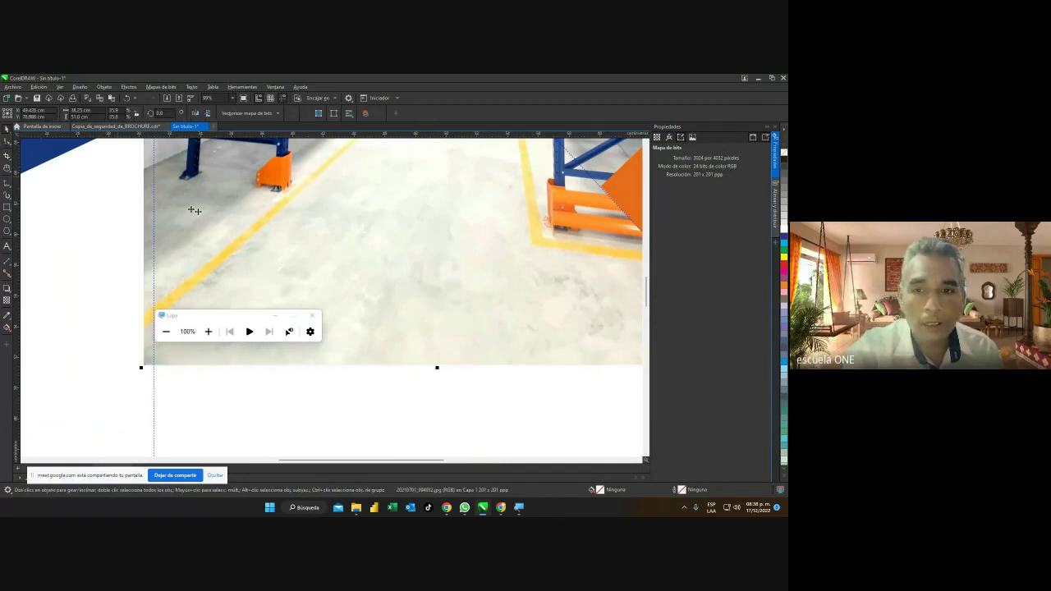
{"action": "scroll", "coordinate": [361, 267], "scroll_direction": "down", "scroll_amount": 3}
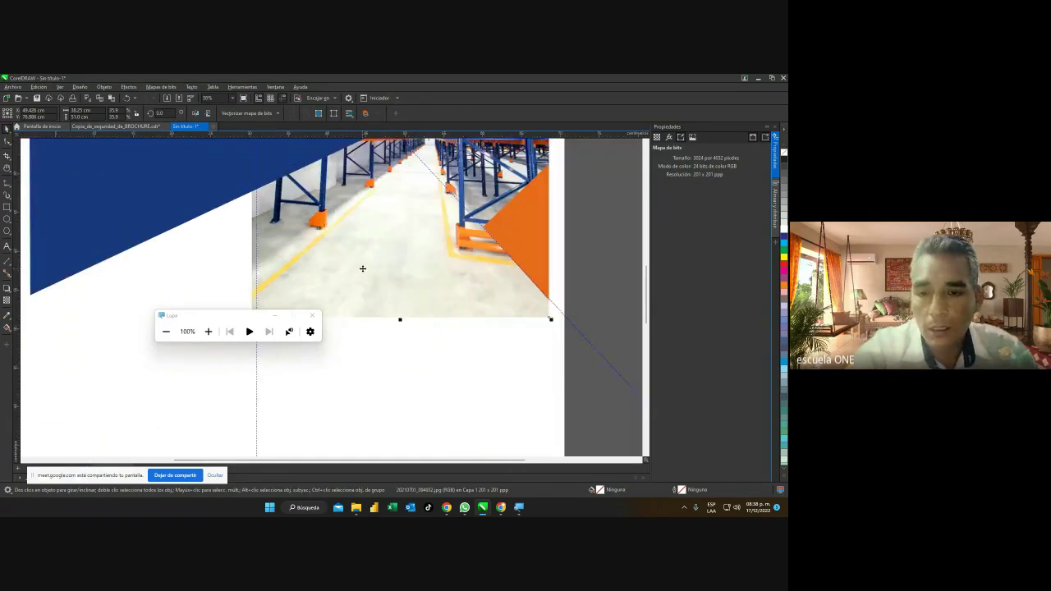
{"action": "left_click_drag", "start_coordinate": [647, 284], "coordinate": [647, 246]}
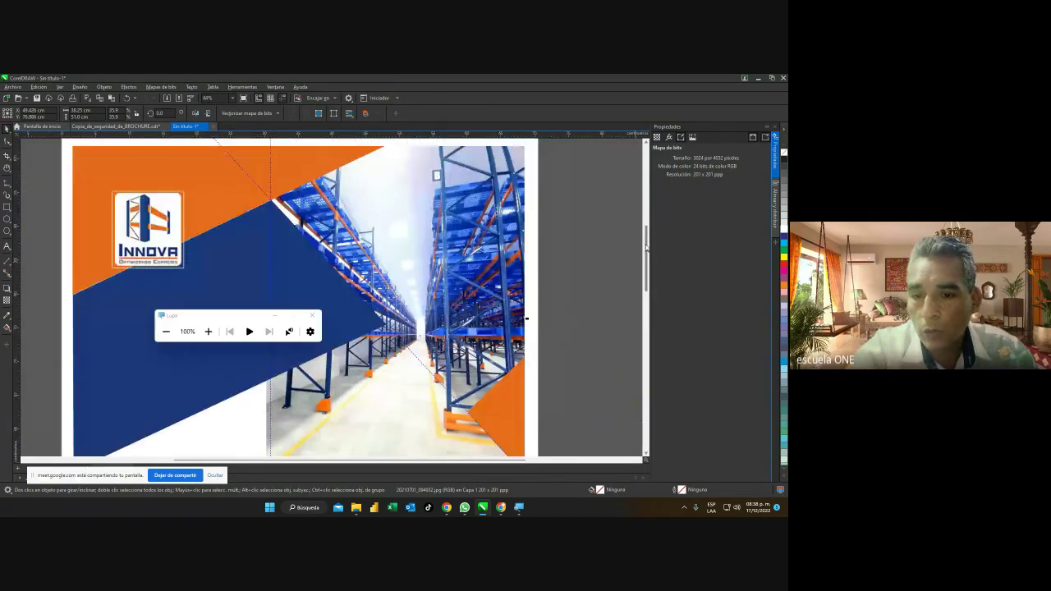
{"action": "left_click", "coordinate": [301, 253]}
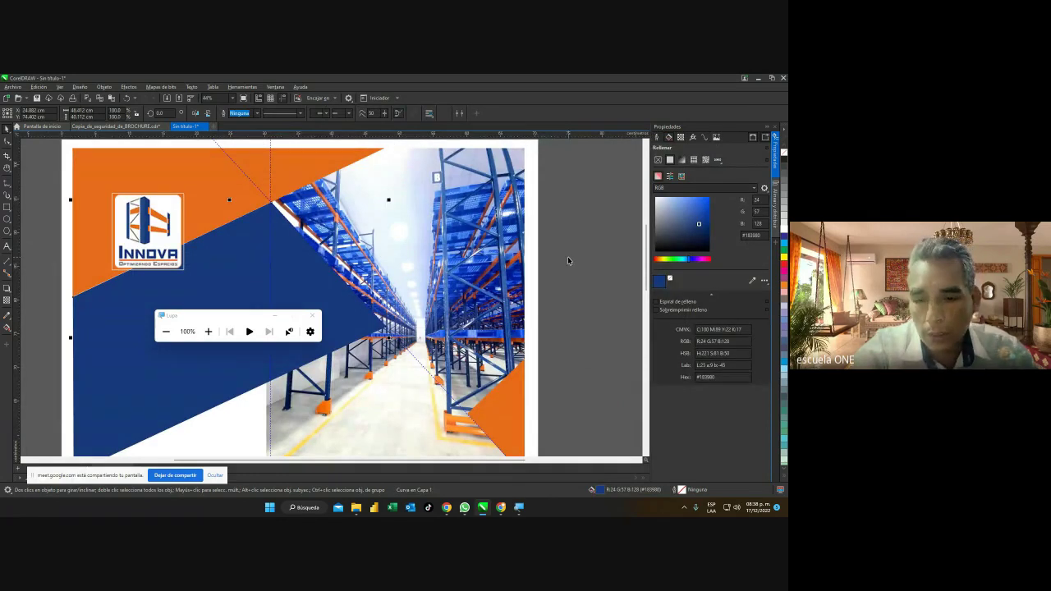
{"action": "left_click_drag", "start_coordinate": [649, 261], "coordinate": [649, 295]}
With the Shape tool, raise the photo's lower-left node to the blue shape's lower edge and its lower-right node onto the orange triangle.
{"action": "left_click", "coordinate": [426, 271]}
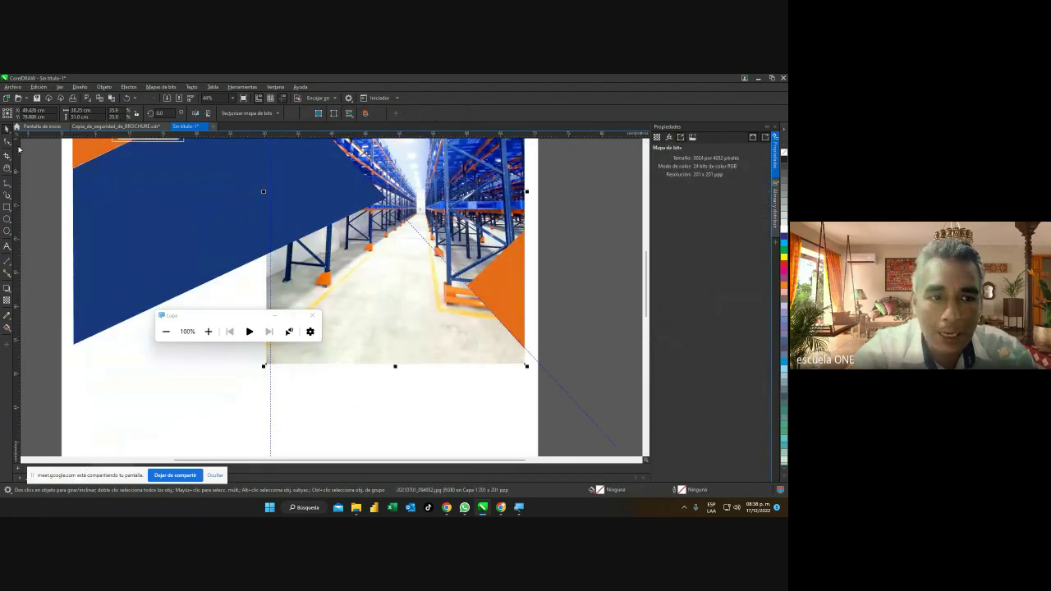
{"action": "left_click", "coordinate": [7, 142]}
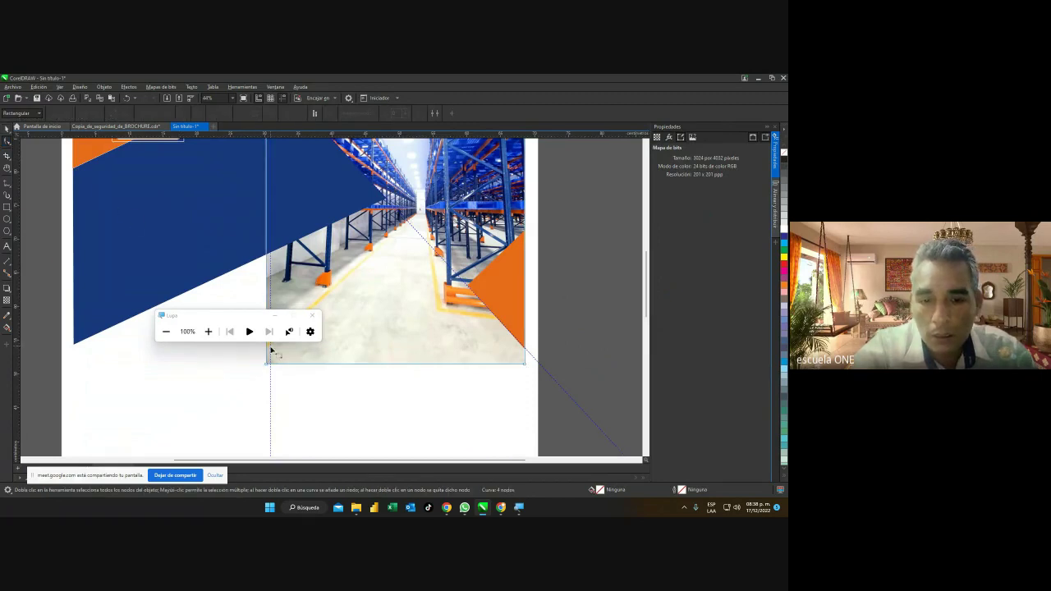
{"action": "left_click_drag", "start_coordinate": [266, 367], "coordinate": [268, 245]}
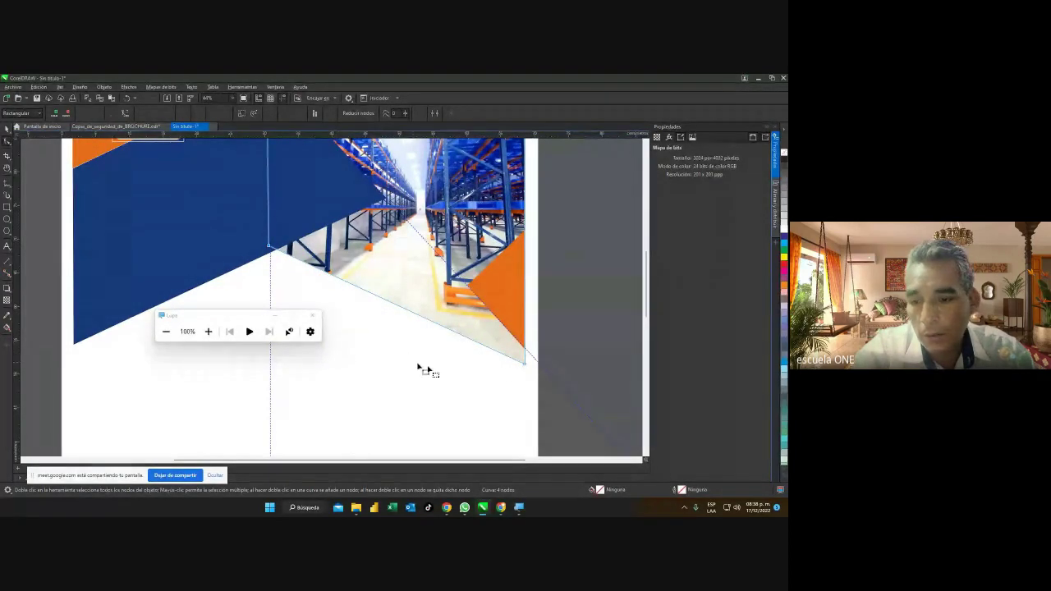
{"action": "left_click_drag", "start_coordinate": [526, 370], "coordinate": [525, 335]}
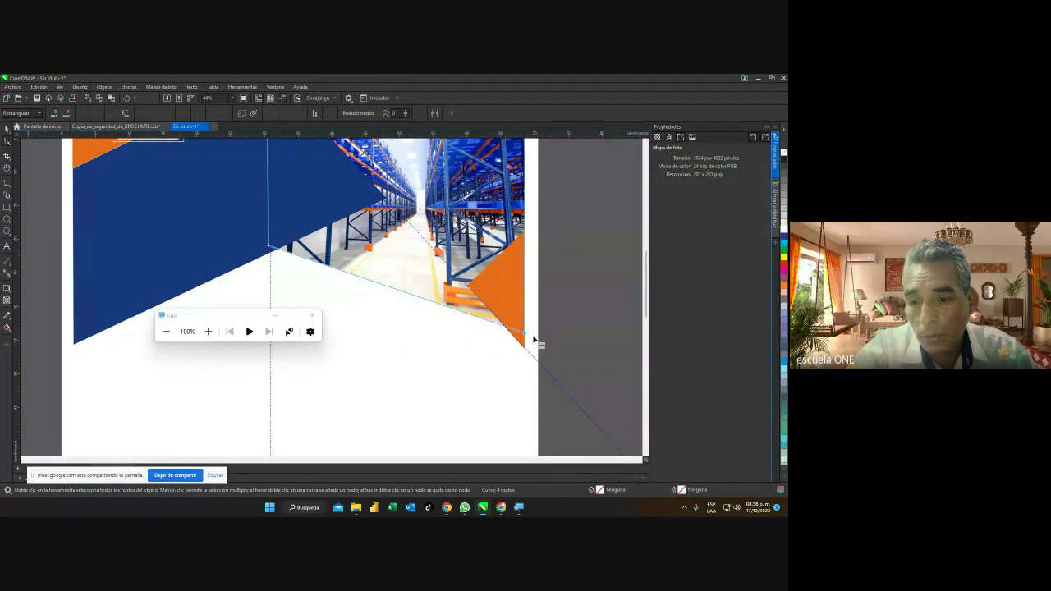
{"action": "left_click_drag", "start_coordinate": [526, 335], "coordinate": [526, 298]}
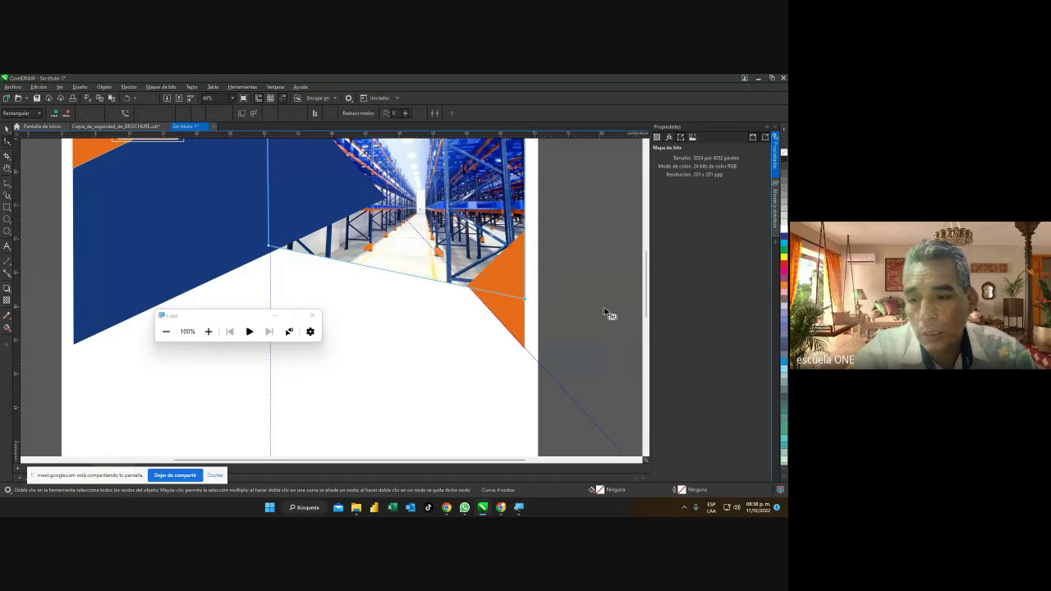
Move the magnifier window aside, raise the photo's lower-left node behind the blue shape and lower its right node along the orange triangle.
{"action": "left_click_drag", "start_coordinate": [645, 302], "coordinate": [644, 289]}
{"action": "left_click_drag", "start_coordinate": [271, 316], "coordinate": [264, 371]}
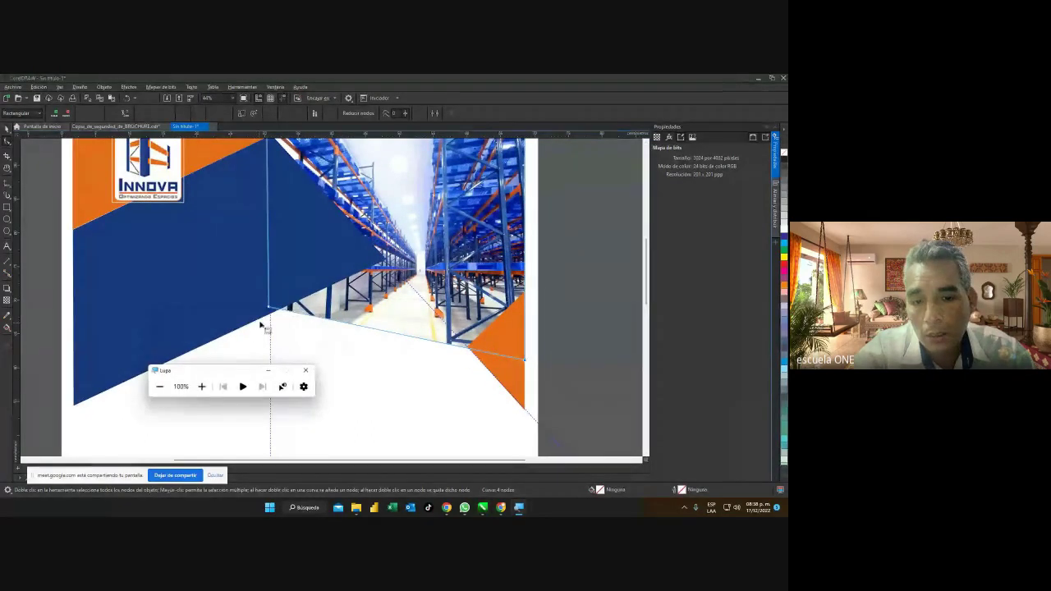
{"action": "left_click_drag", "start_coordinate": [271, 310], "coordinate": [267, 224]}
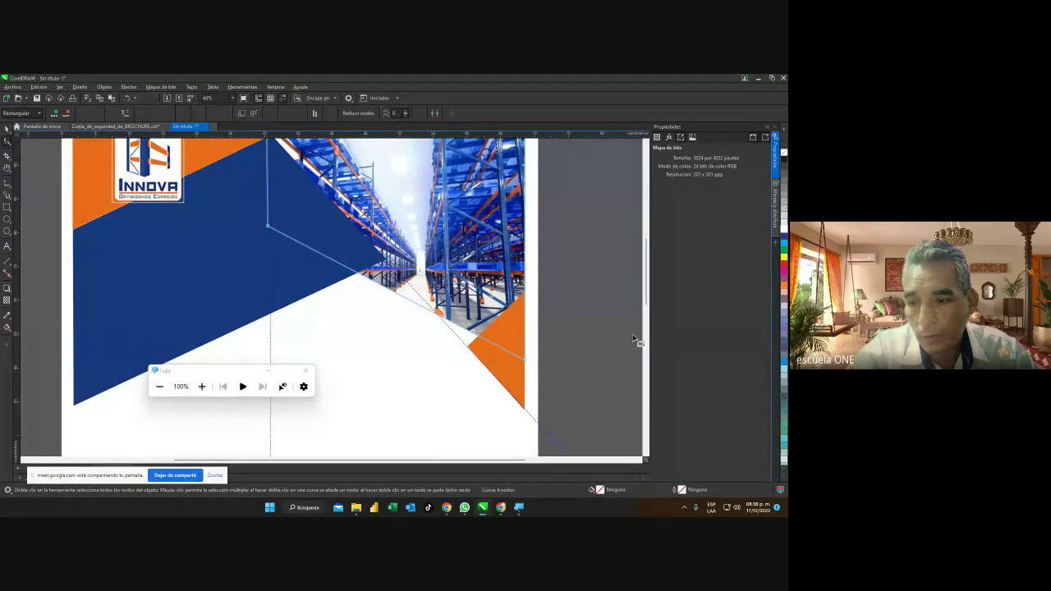
{"action": "scroll", "coordinate": [649, 309], "scroll_direction": "up", "scroll_amount": 1}
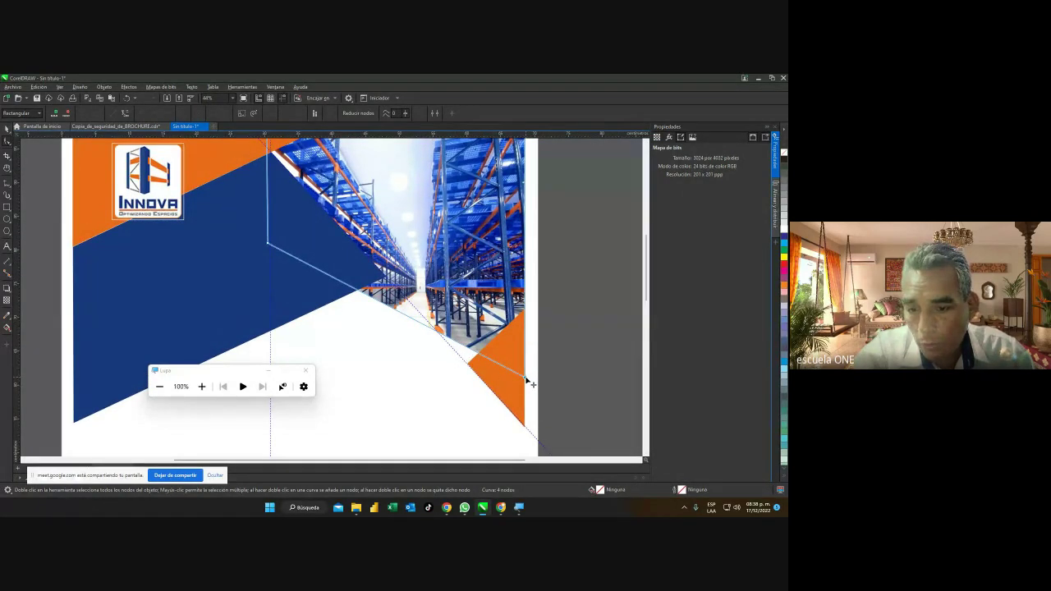
{"action": "mouse_move", "coordinate": [524, 382]}
{"action": "left_mouse_down"}
{"action": "mouse_move", "coordinate": [525, 412]}
{"action": "mouse_move", "coordinate": [525, 403]}
{"action": "left_mouse_up"}
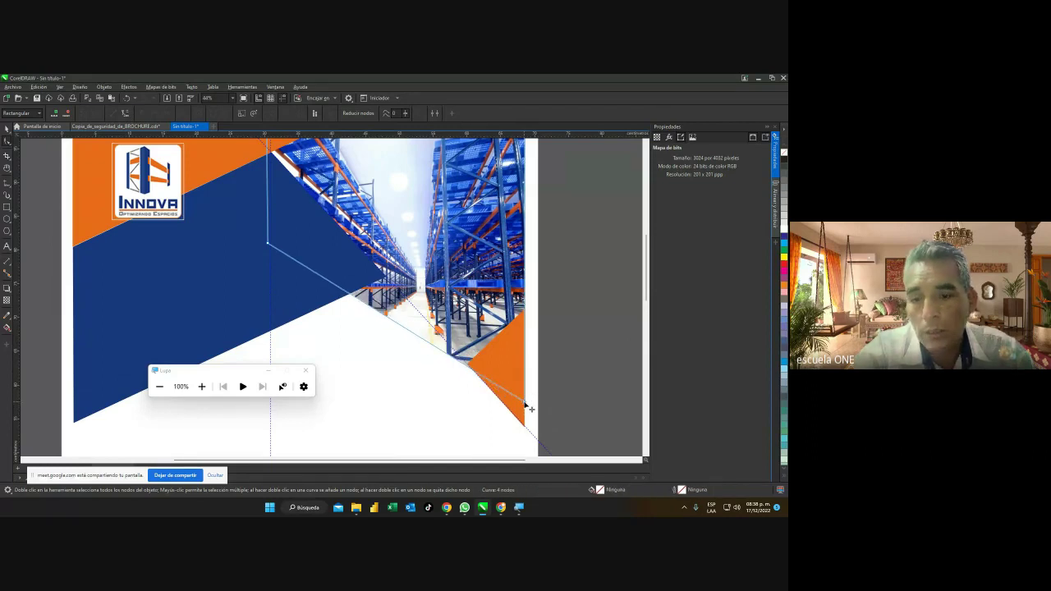
Add a node to the photo's slanted edge, place it behind the blue shape's tip, and fit the lower-right node to the orange triangle's bottom corner.
{"action": "double_click", "coordinate": [329, 281]}
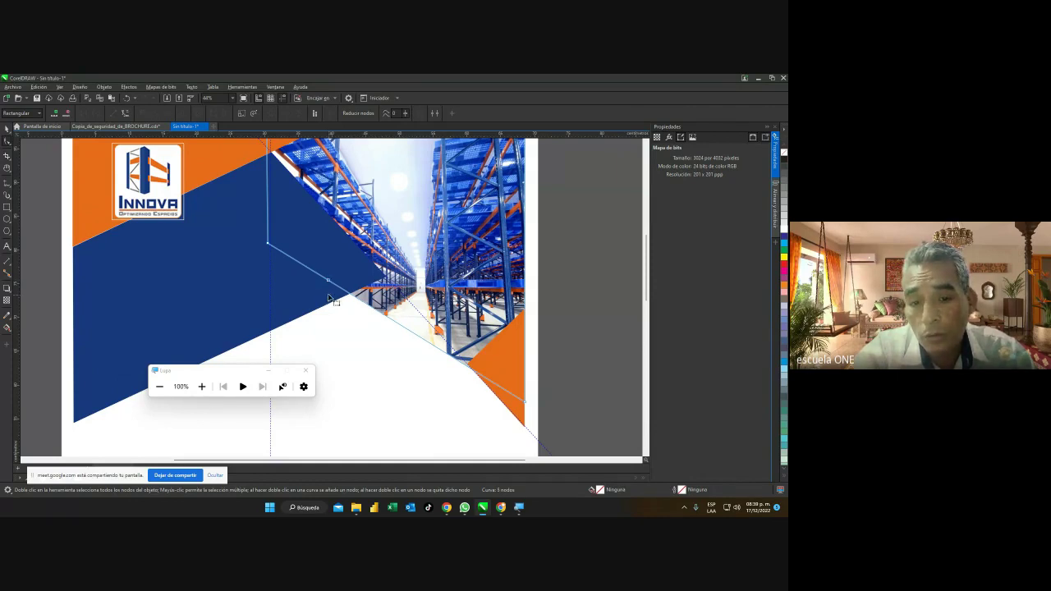
{"action": "left_click_drag", "start_coordinate": [330, 285], "coordinate": [369, 259]}
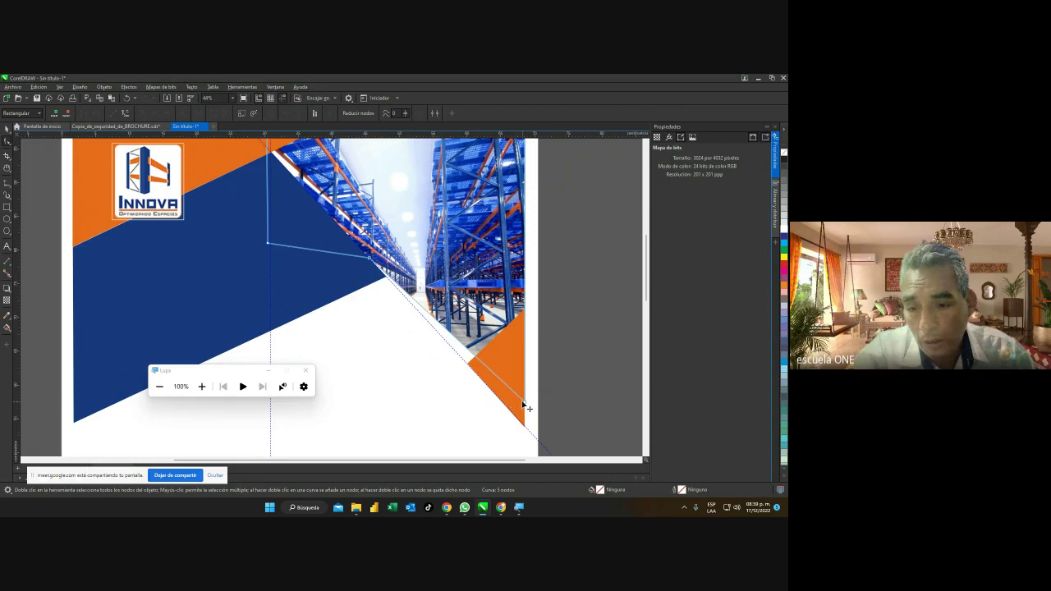
{"action": "left_click_drag", "start_coordinate": [526, 407], "coordinate": [527, 430]}
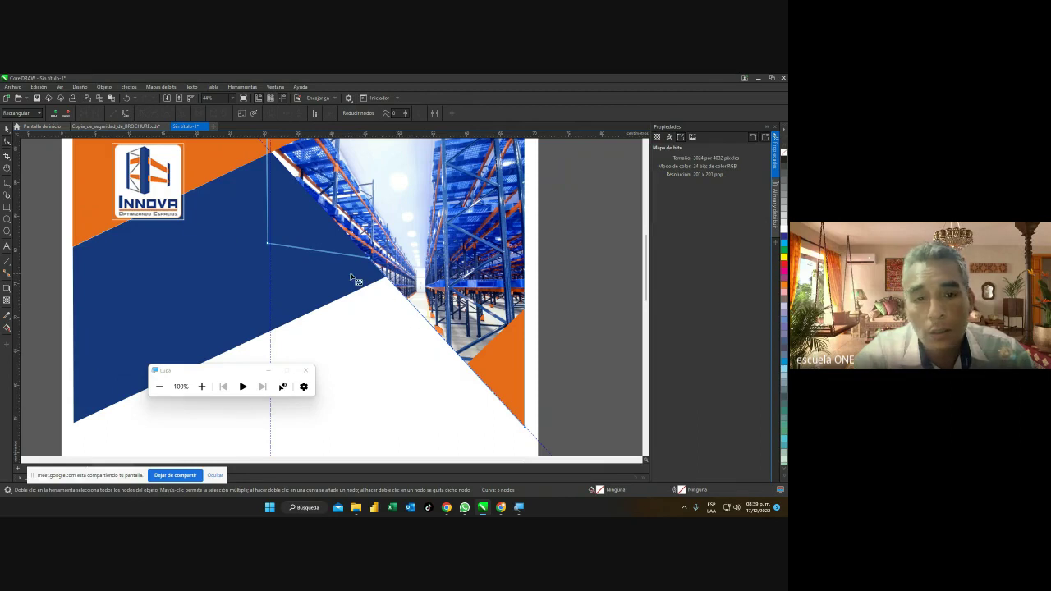
{"action": "left_click", "coordinate": [7, 130]}
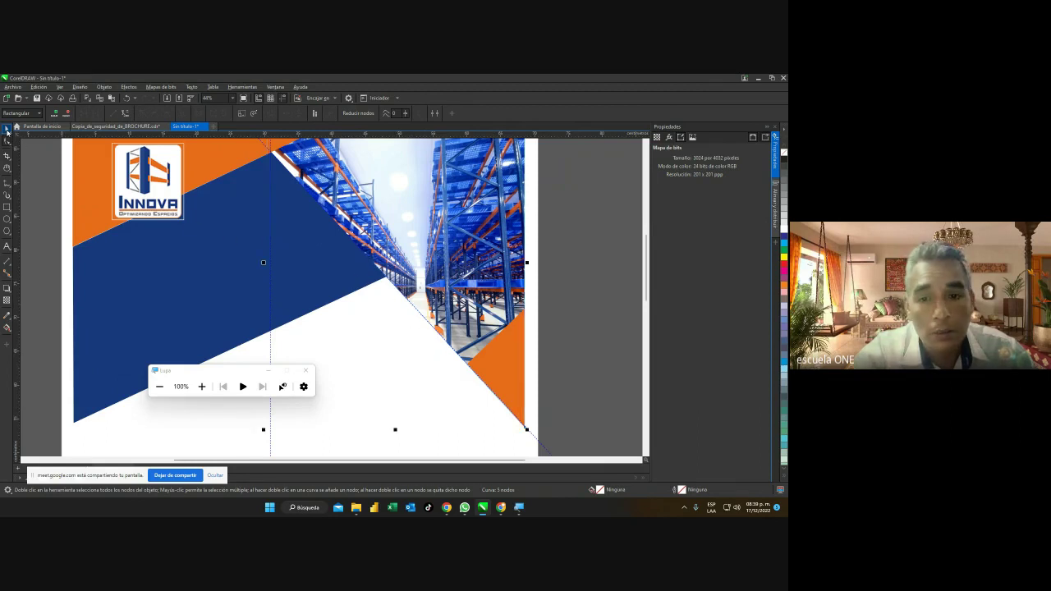
Deselect the trimmed photo, check the call messages in Google Meet, and return to the untitled flyer in CorelDRAW.
{"action": "left_click", "coordinate": [581, 304]}
{"action": "left_click_drag", "start_coordinate": [648, 314], "coordinate": [650, 281]}
{"action": "scroll", "coordinate": [444, 328], "scroll_direction": "down", "scroll_amount": 2}
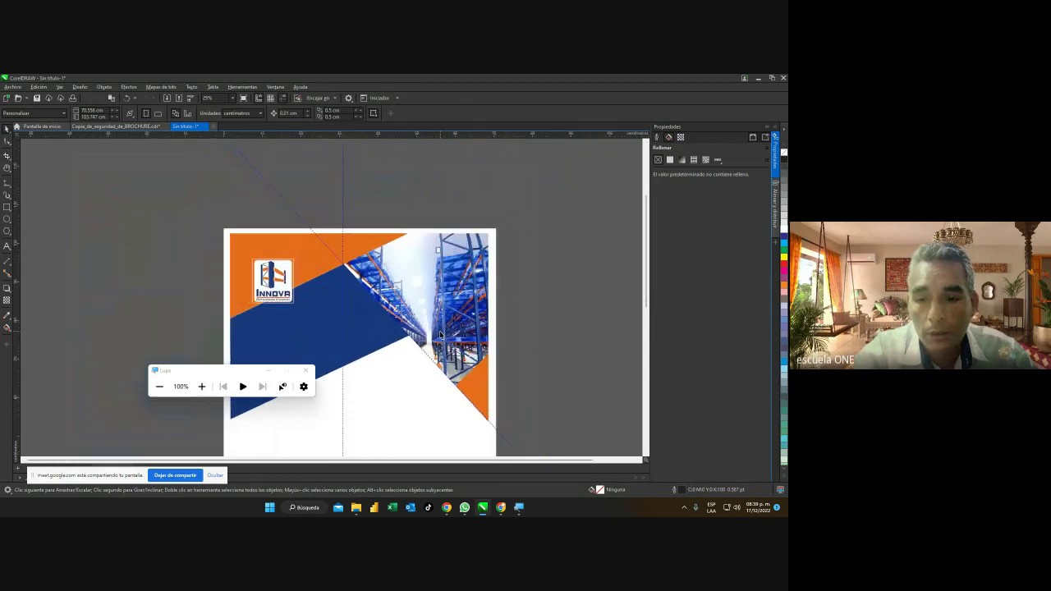
{"action": "left_click_drag", "start_coordinate": [646, 289], "coordinate": [645, 306]}
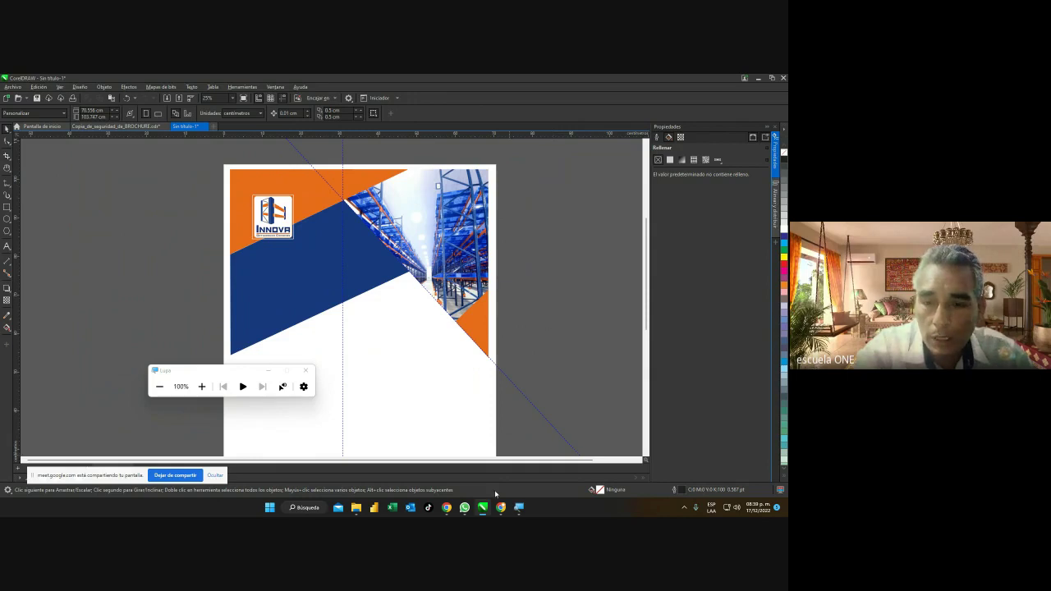
{"action": "mouse_move", "coordinate": [501, 507]}
{"action": "left_click", "coordinate": [537, 466]}
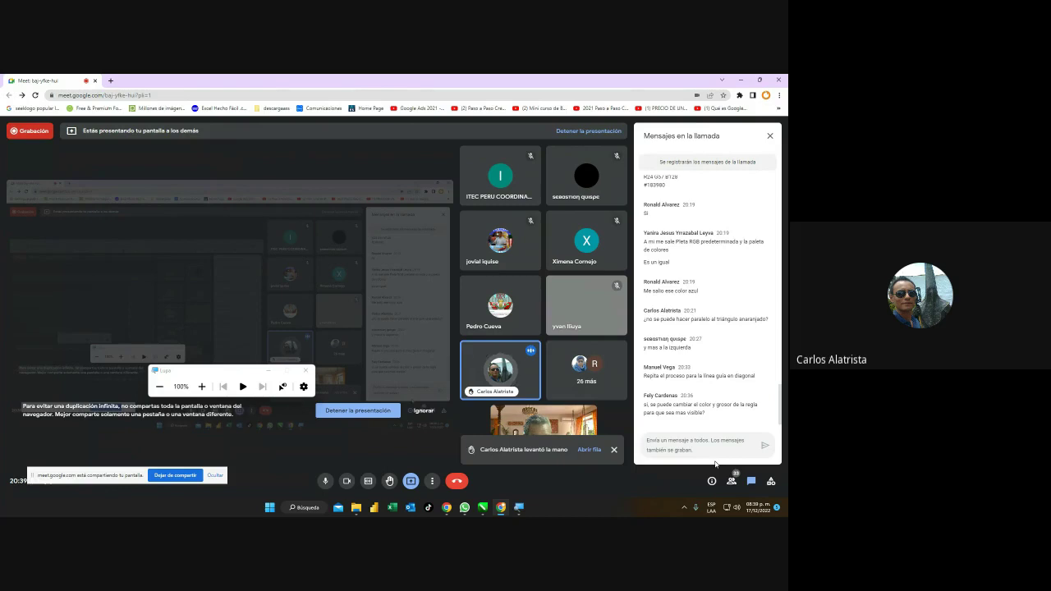
{"action": "mouse_move", "coordinate": [482, 510]}
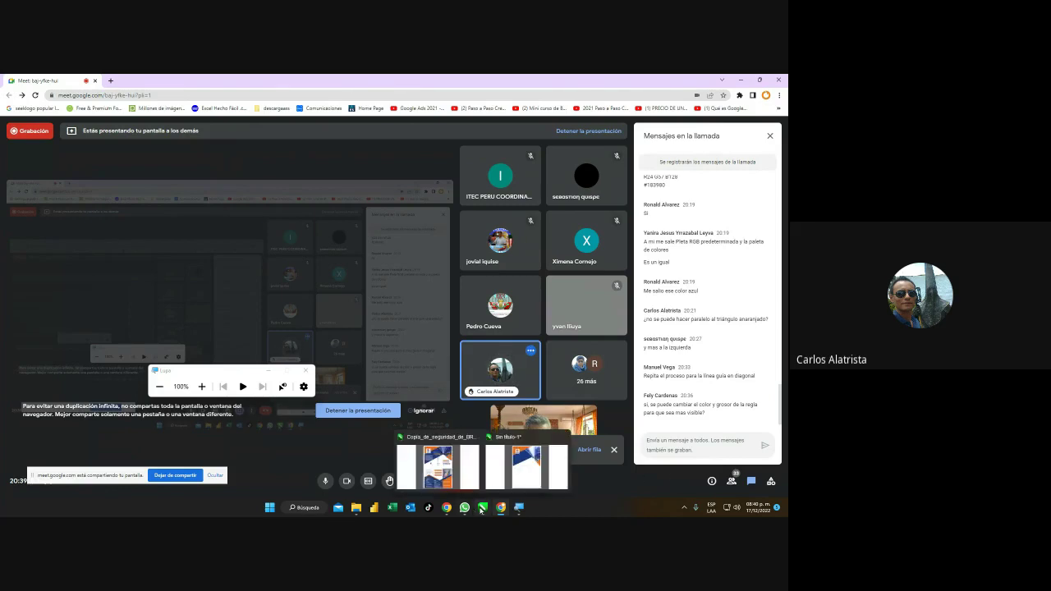
{"action": "left_click", "coordinate": [527, 466]}
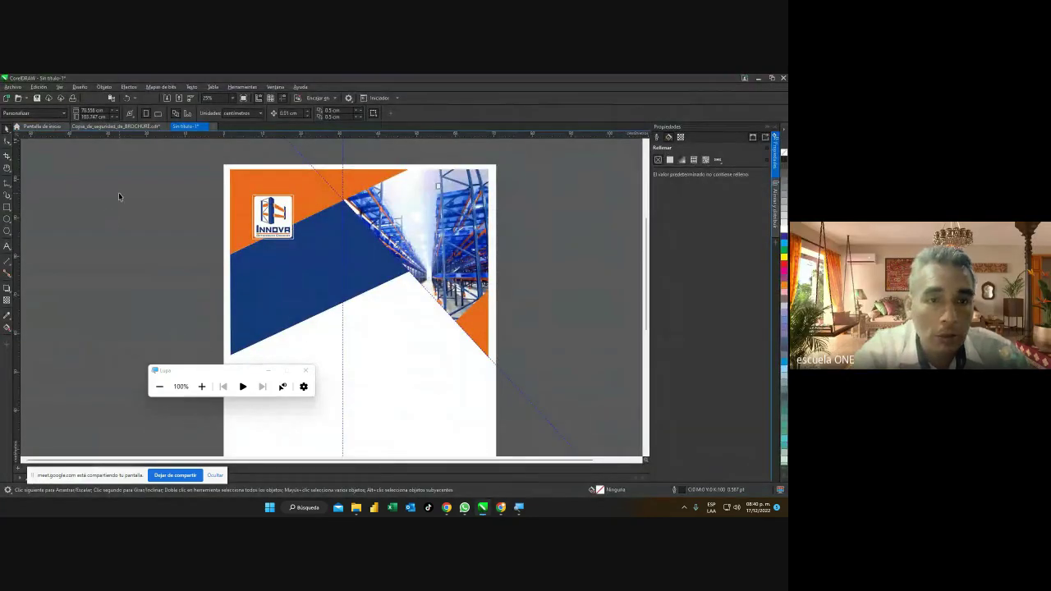
Undo the node edits on the warehouse photo back to its full rectangular shape and reselect it.
{"action": "left_click", "coordinate": [126, 97]}
{"action": "left_click", "coordinate": [127, 98]}
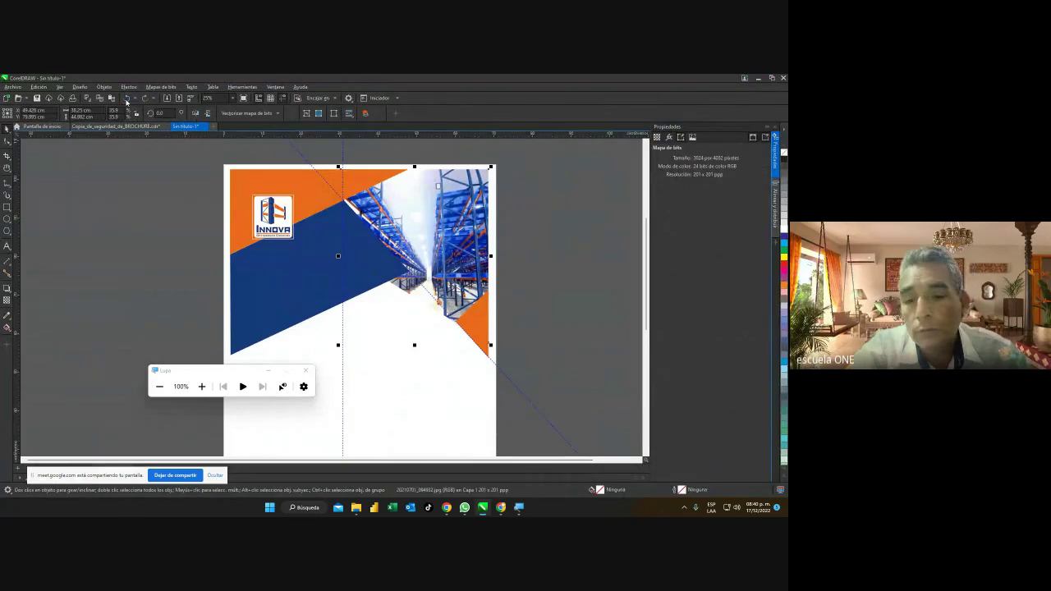
{"action": "left_click", "coordinate": [127, 98]}
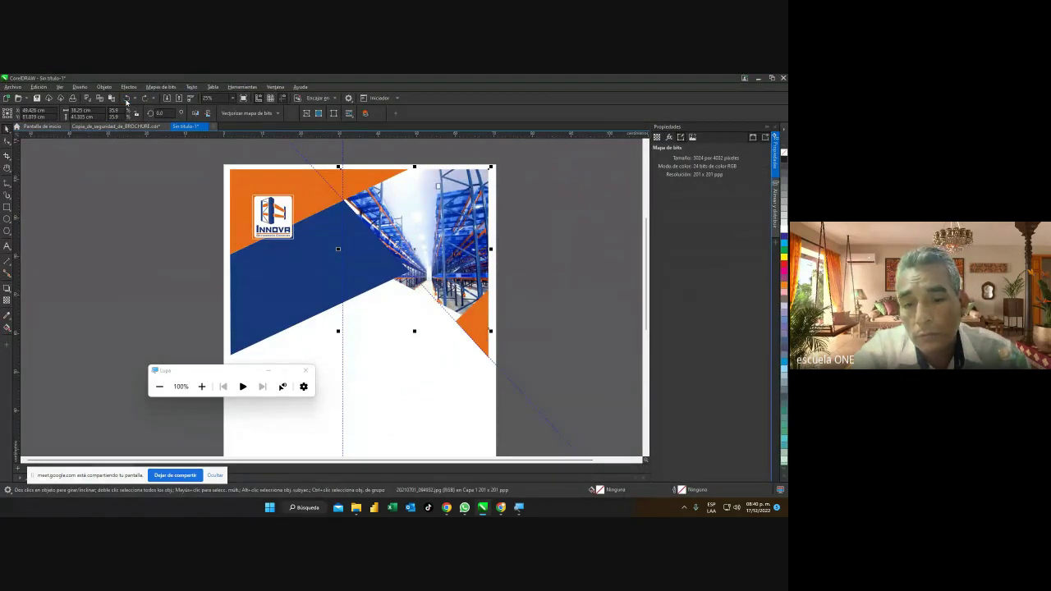
{"action": "left_click", "coordinate": [126, 98]}
{"action": "left_click", "coordinate": [126, 98]}
{"action": "left_click", "coordinate": [126, 98]}
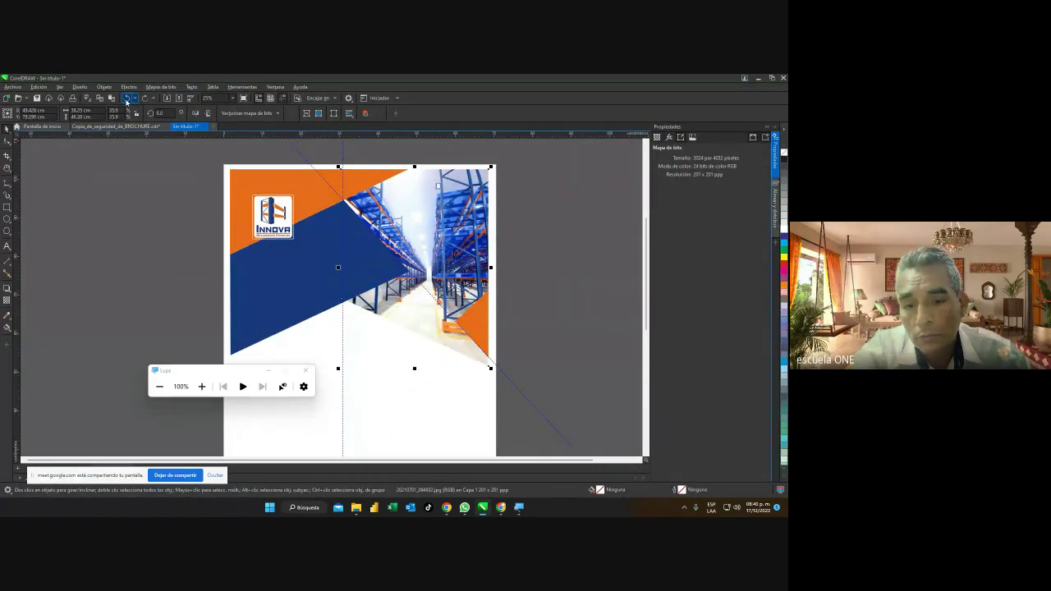
{"action": "left_click", "coordinate": [126, 99]}
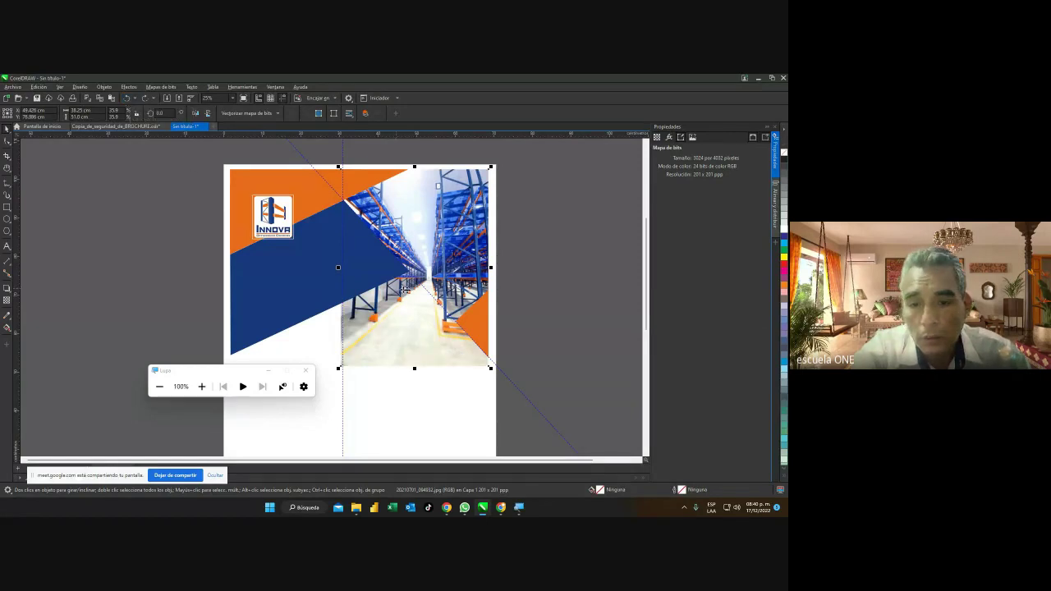
{"action": "left_click", "coordinate": [530, 286]}
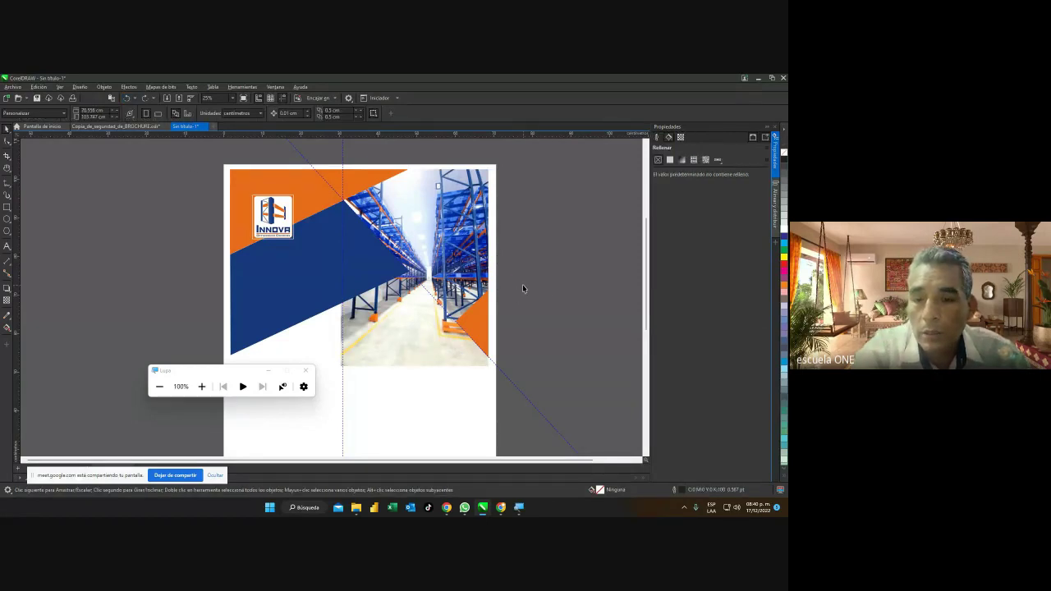
{"action": "left_click", "coordinate": [448, 269]}
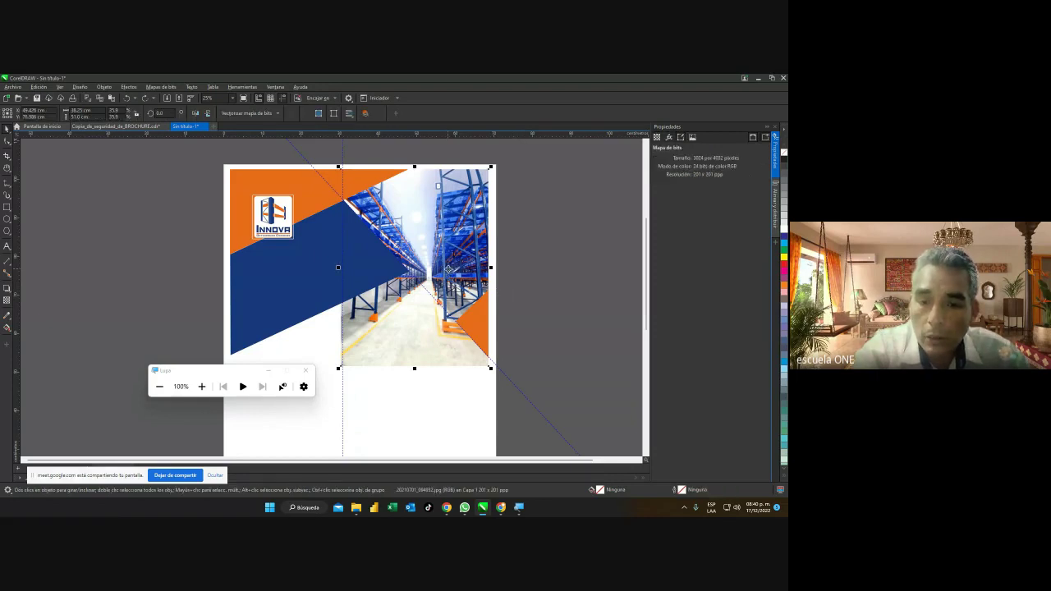
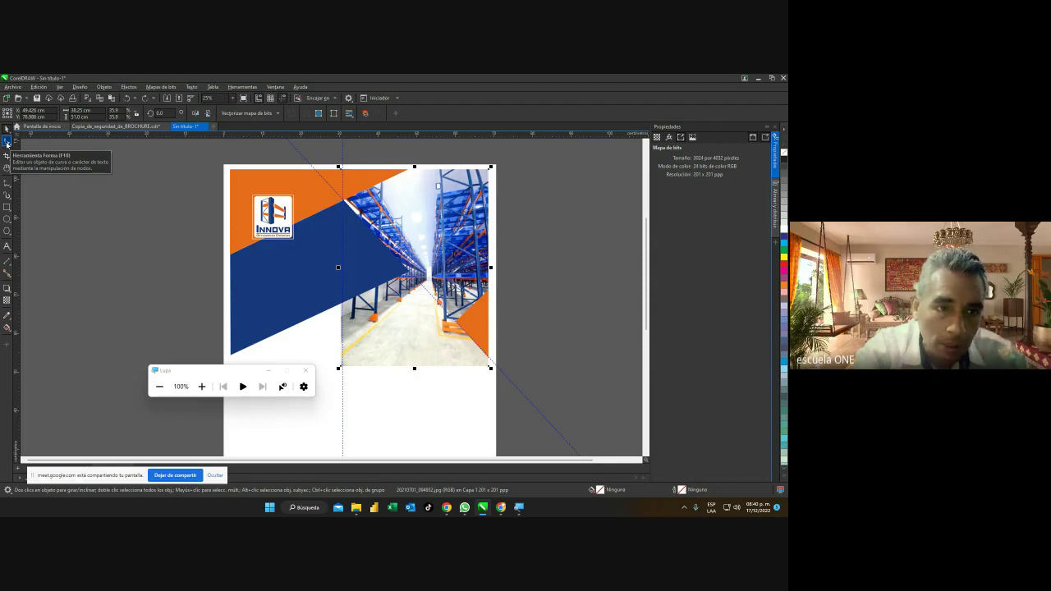
With the Shape tool, raise the photo's lower-left node behind the blue shape and its lower-right node to the orange triangle's bottom corner.
{"action": "left_click", "coordinate": [7, 143]}
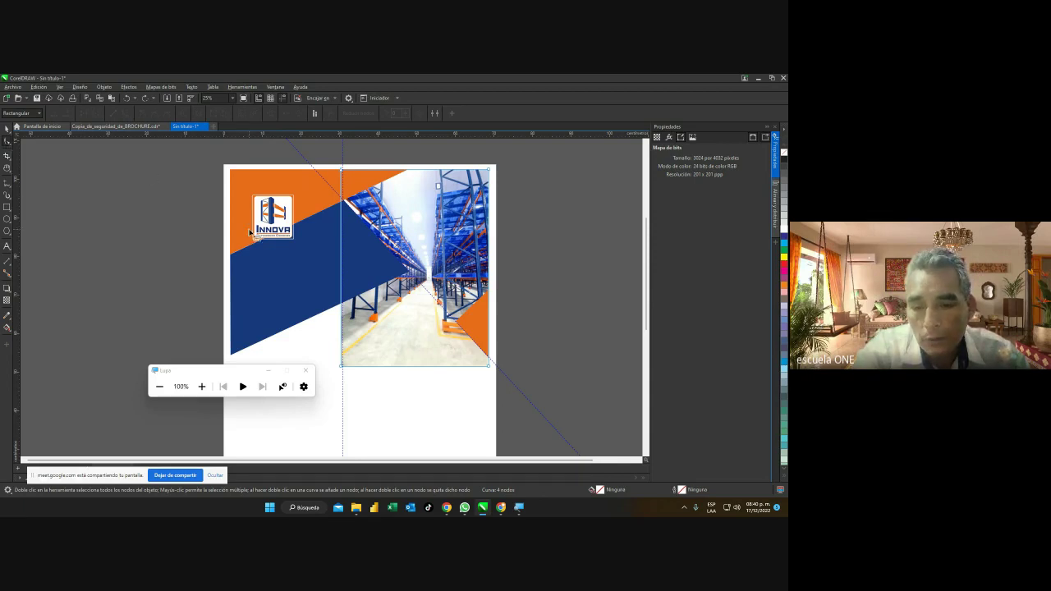
{"action": "left_click", "coordinate": [343, 369]}
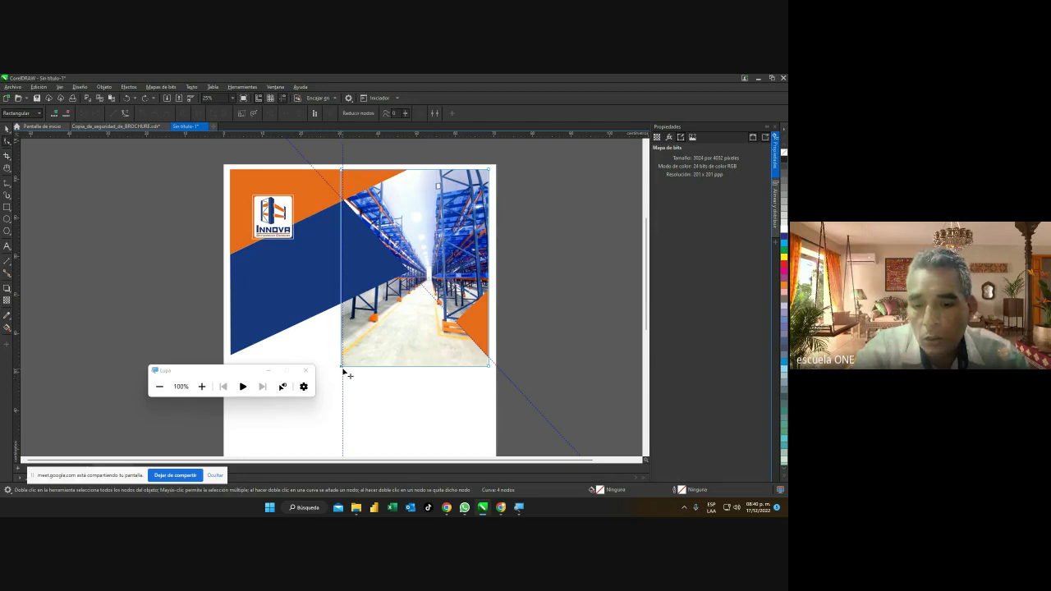
{"action": "left_click_drag", "start_coordinate": [344, 370], "coordinate": [345, 294]}
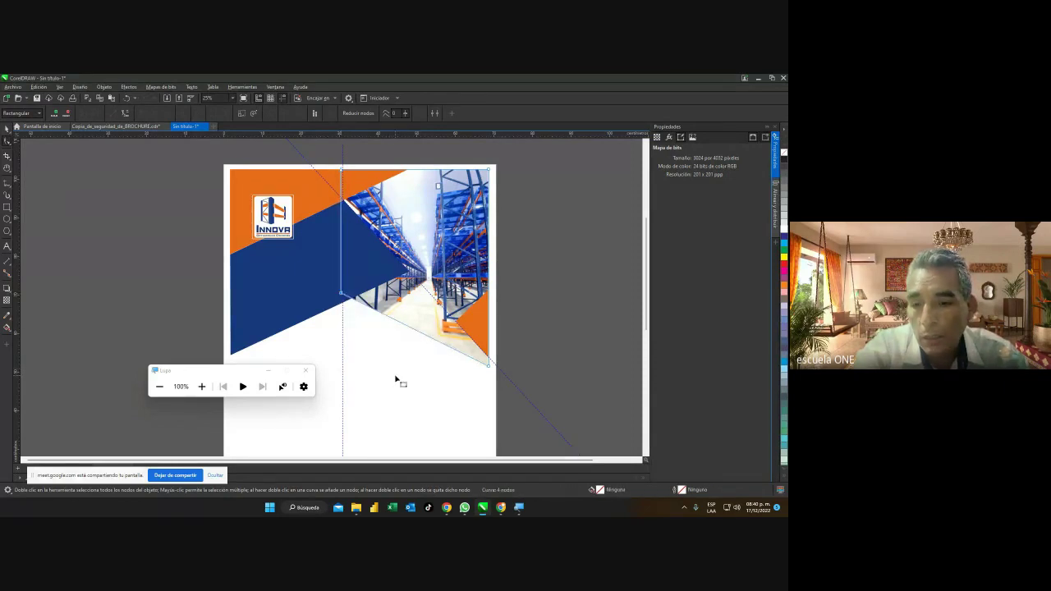
{"action": "scroll", "coordinate": [504, 367], "scroll_direction": "up", "scroll_amount": 2}
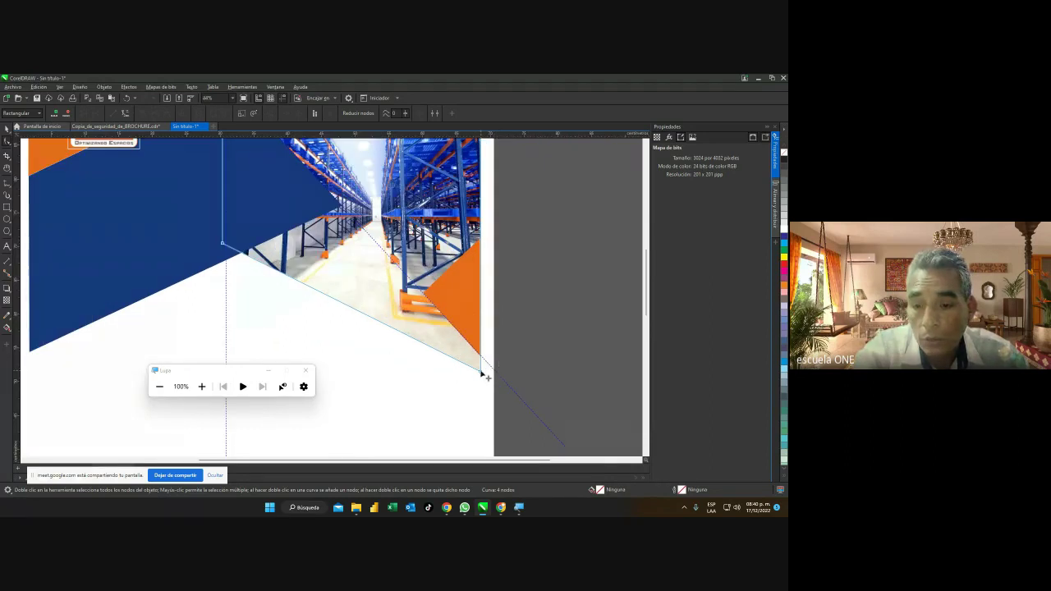
{"action": "left_click_drag", "start_coordinate": [482, 373], "coordinate": [481, 358]}
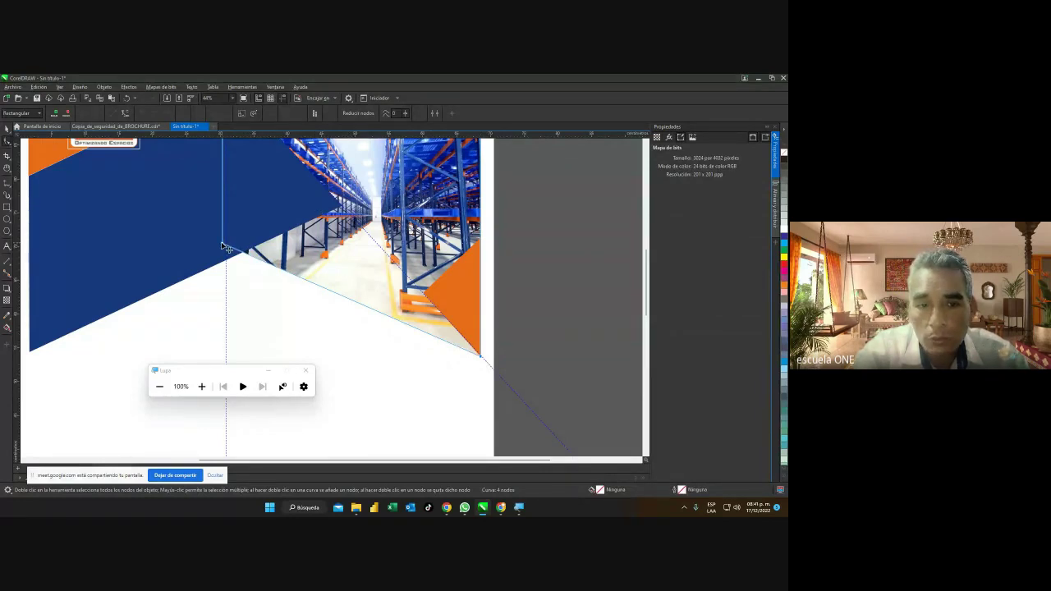
{"action": "left_click_drag", "start_coordinate": [221, 237], "coordinate": [221, 195]}
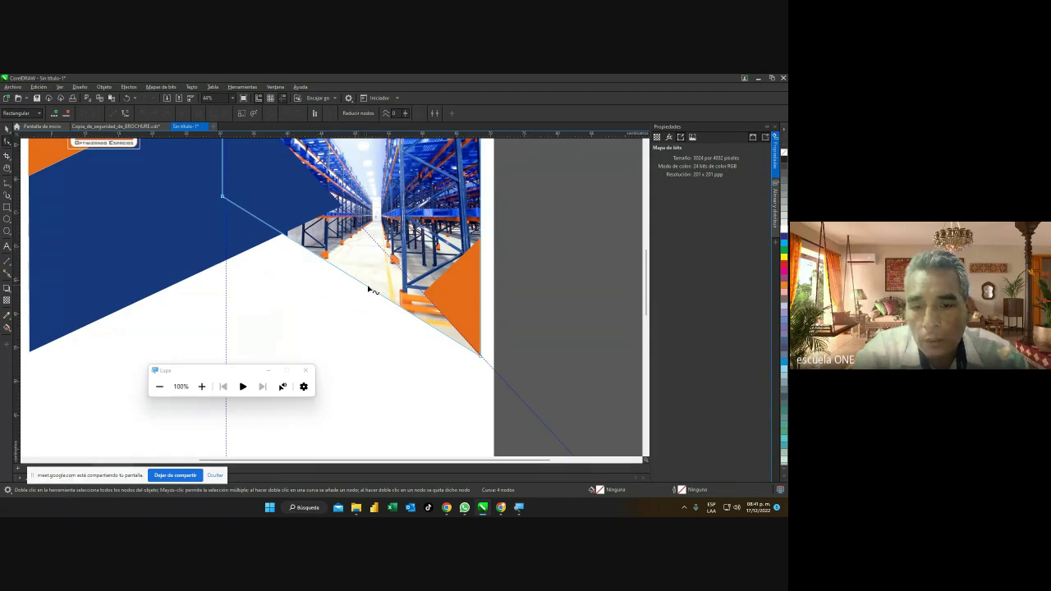
Add a node on the photo's slanted edge, move it behind the blue shape so the edge follows the diagonal guideline, and deselect the photo.
{"action": "double_click", "coordinate": [259, 221]}
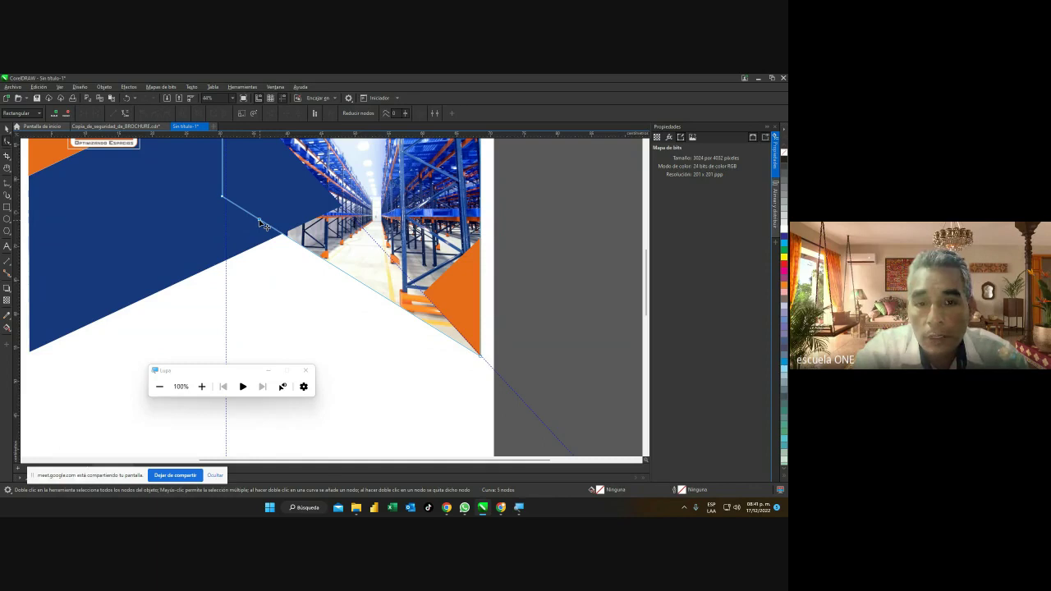
{"action": "left_click_drag", "start_coordinate": [261, 224], "coordinate": [316, 178]}
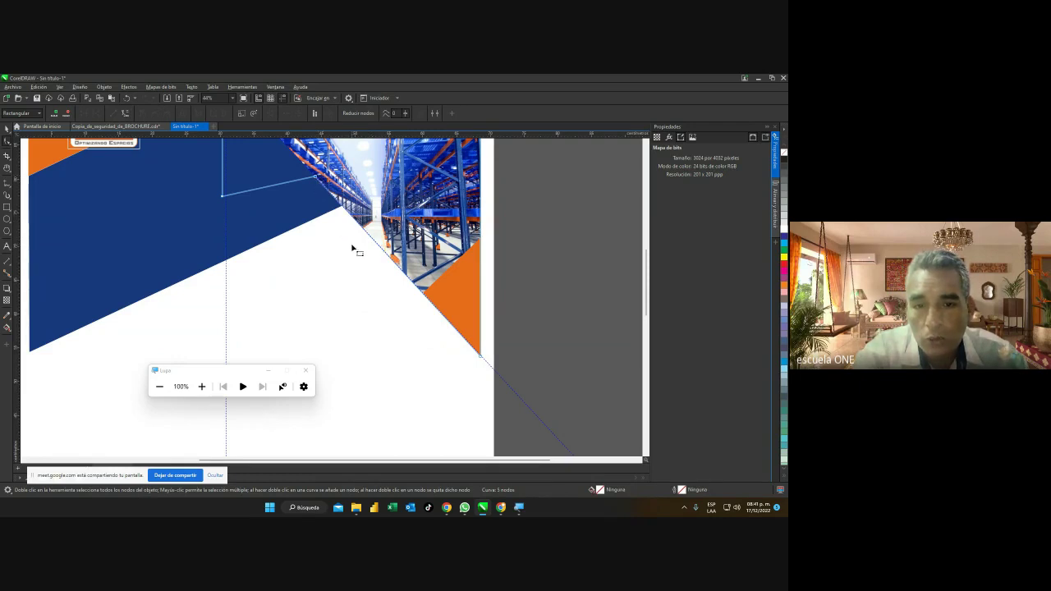
{"action": "left_click", "coordinate": [356, 246]}
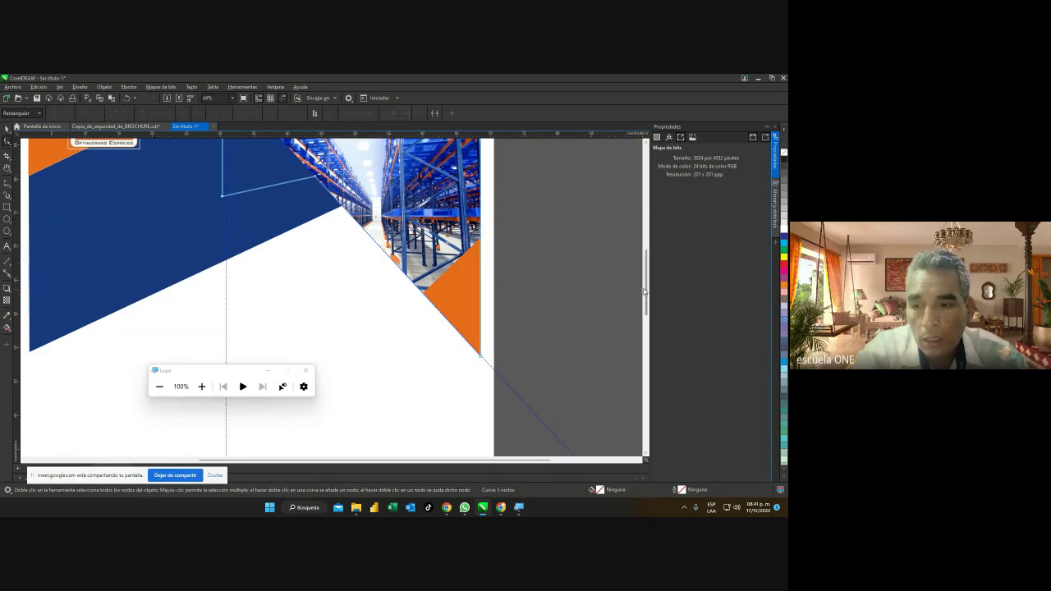
{"action": "scroll", "coordinate": [646, 279], "scroll_direction": "up", "scroll_amount": 2}
{"action": "scroll", "coordinate": [646, 279], "scroll_direction": "up", "scroll_amount": 1}
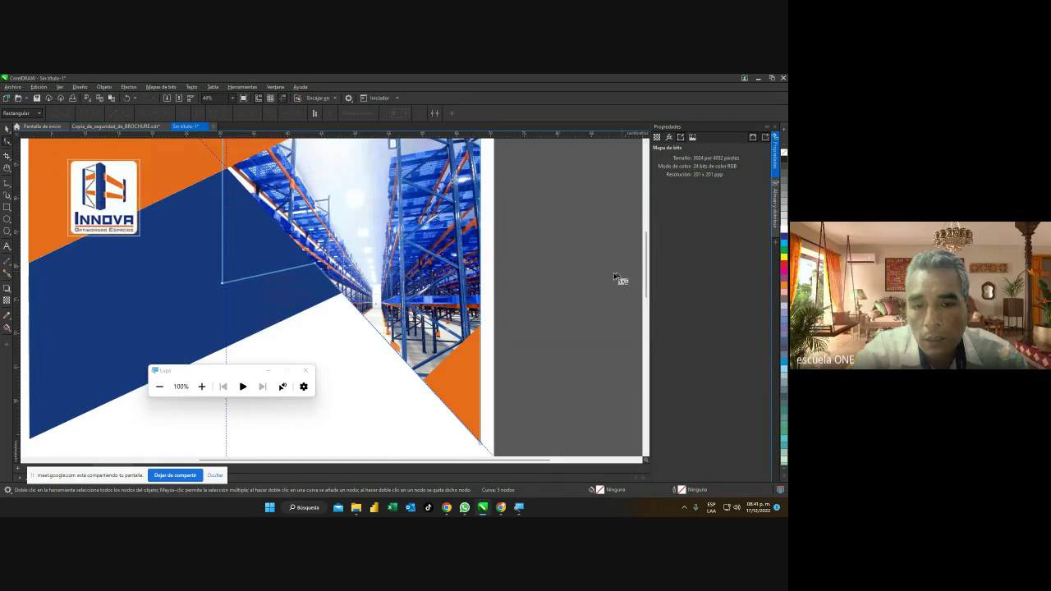
{"action": "left_click", "coordinate": [6, 129]}
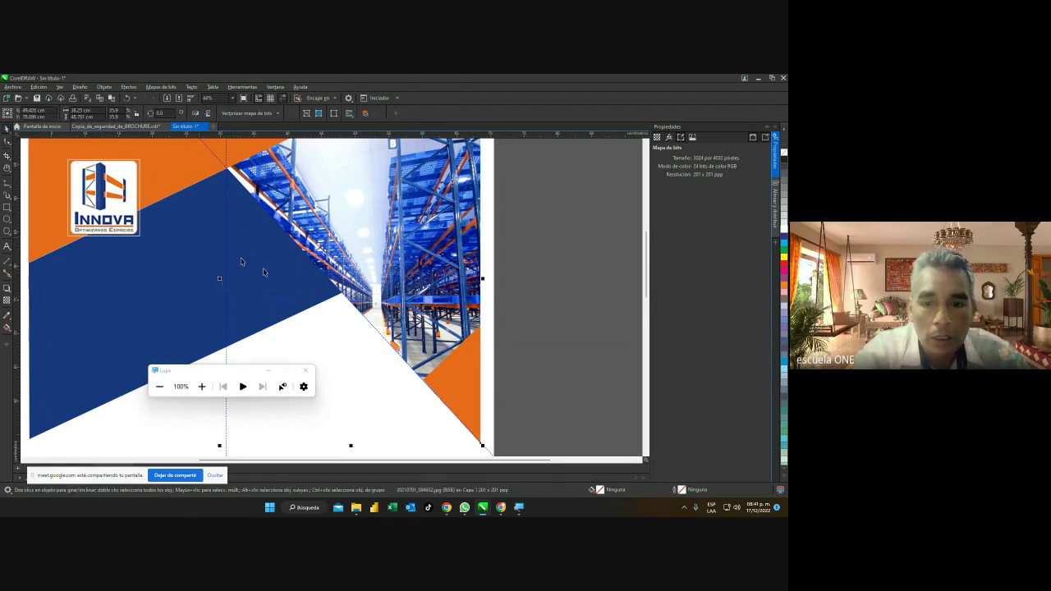
{"action": "left_click", "coordinate": [568, 329]}
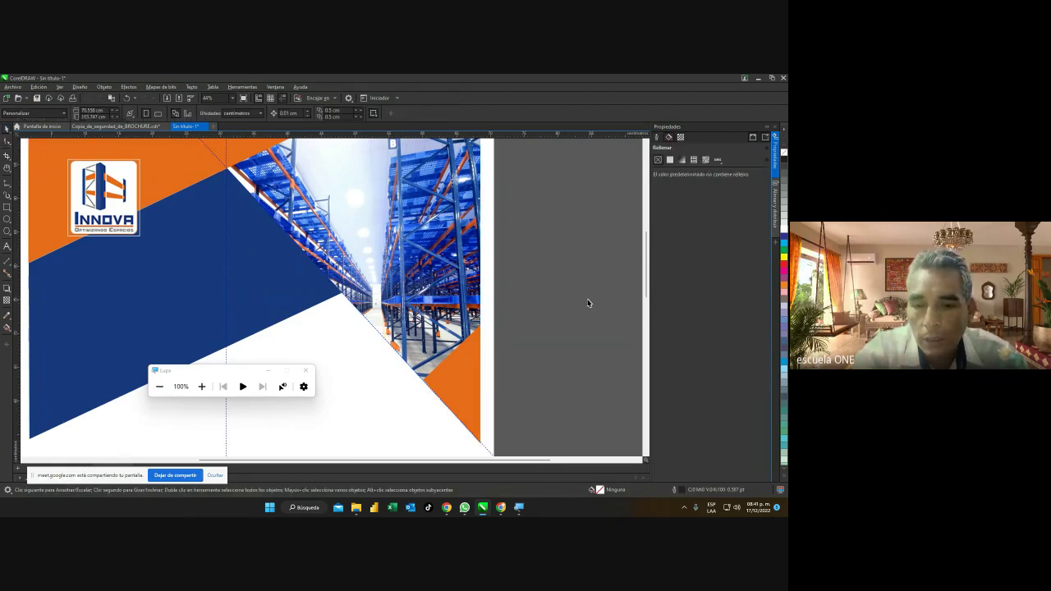
{"action": "scroll", "coordinate": [588, 303], "scroll_direction": "down", "scroll_amount": 2}
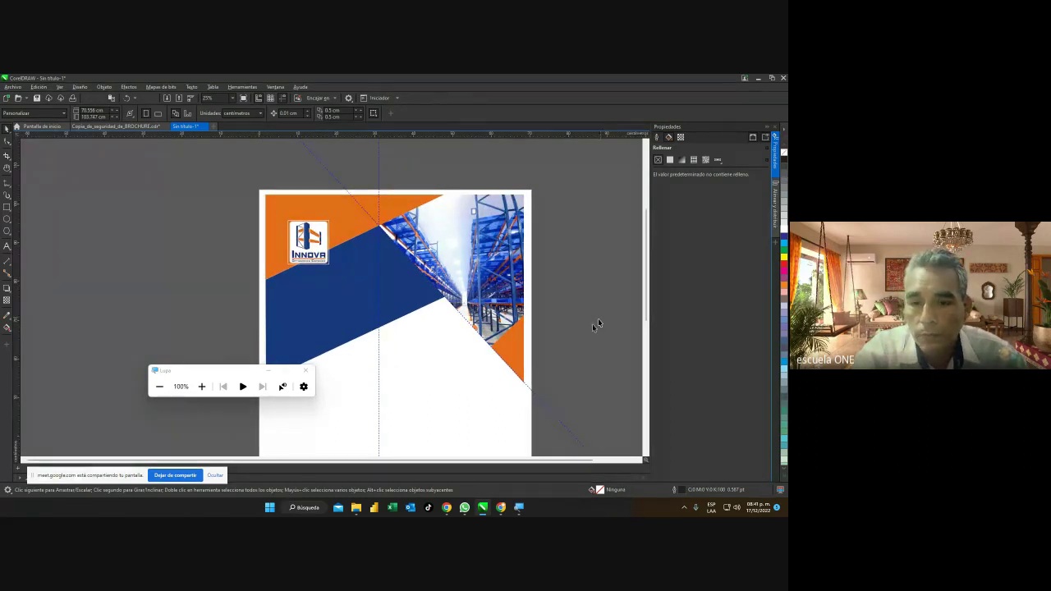
Check the participants and chat in the Google Meet call and return to the flyer in CorelDRAW.
{"action": "mouse_move", "coordinate": [519, 508]}
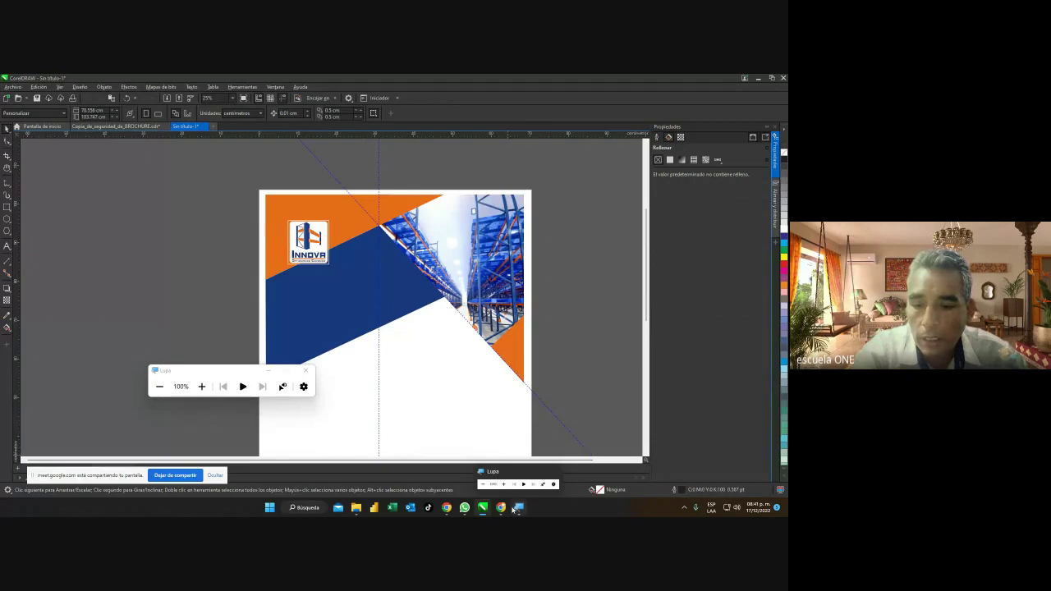
{"action": "left_click", "coordinate": [525, 474]}
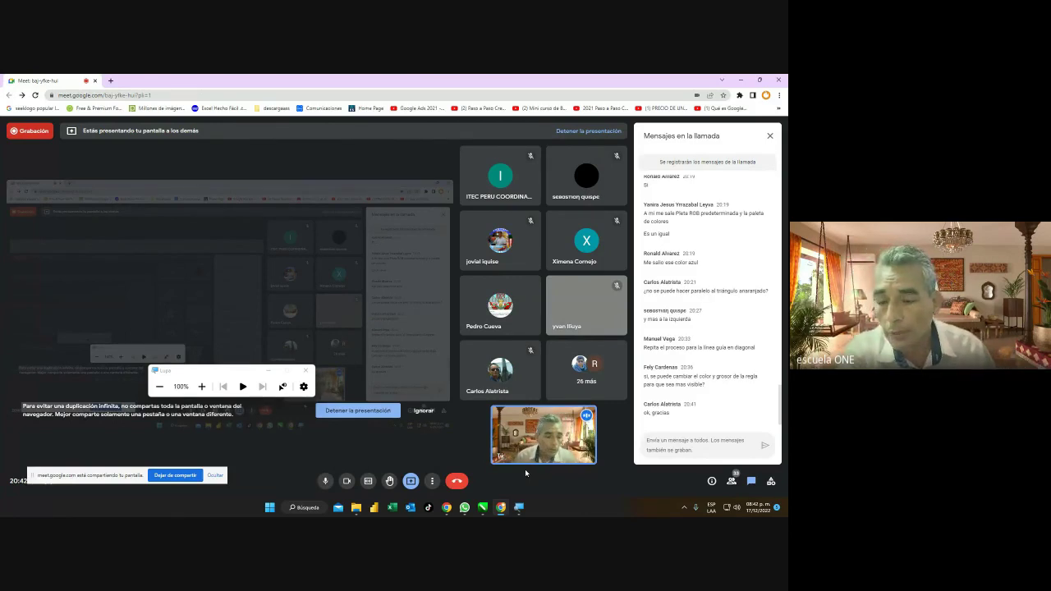
{"action": "mouse_move", "coordinate": [501, 507]}
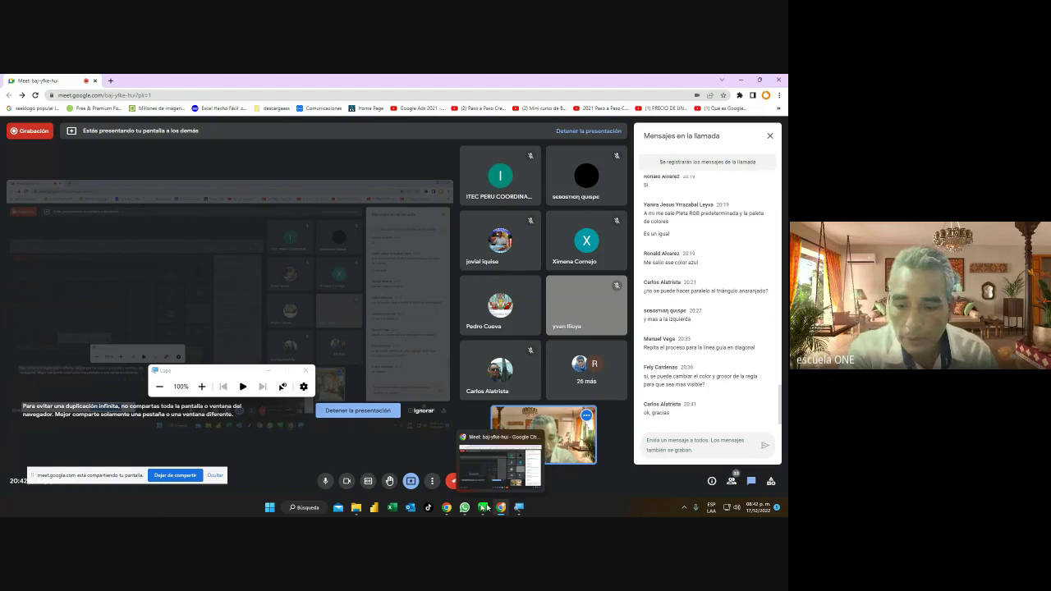
{"action": "left_click", "coordinate": [514, 462]}
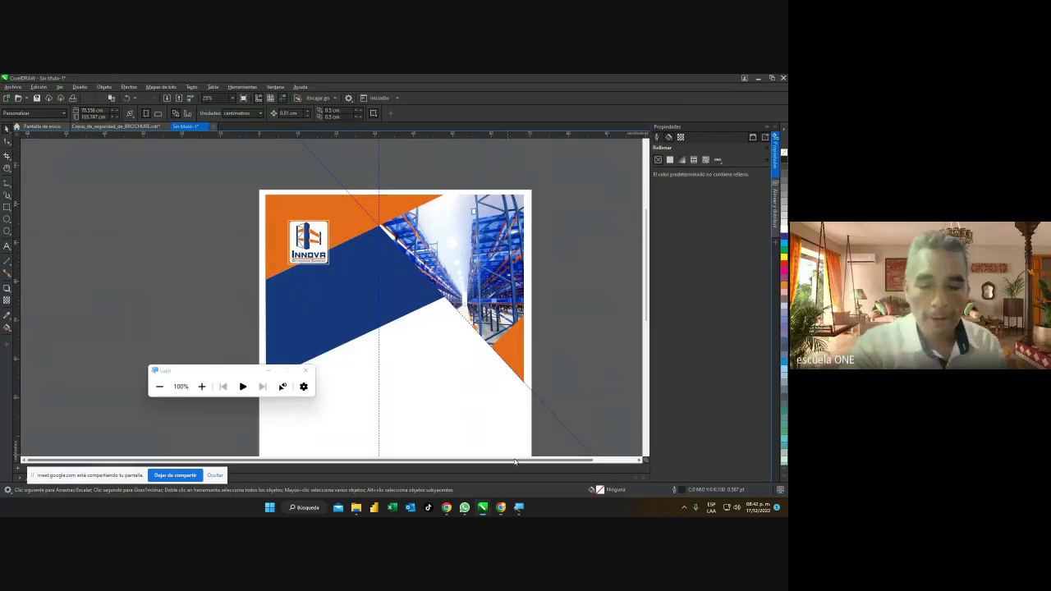
Move the magnifier window onto the flyer's blank area below the photo and close WhatsApp.
{"action": "left_click_drag", "start_coordinate": [221, 371], "coordinate": [396, 381]}
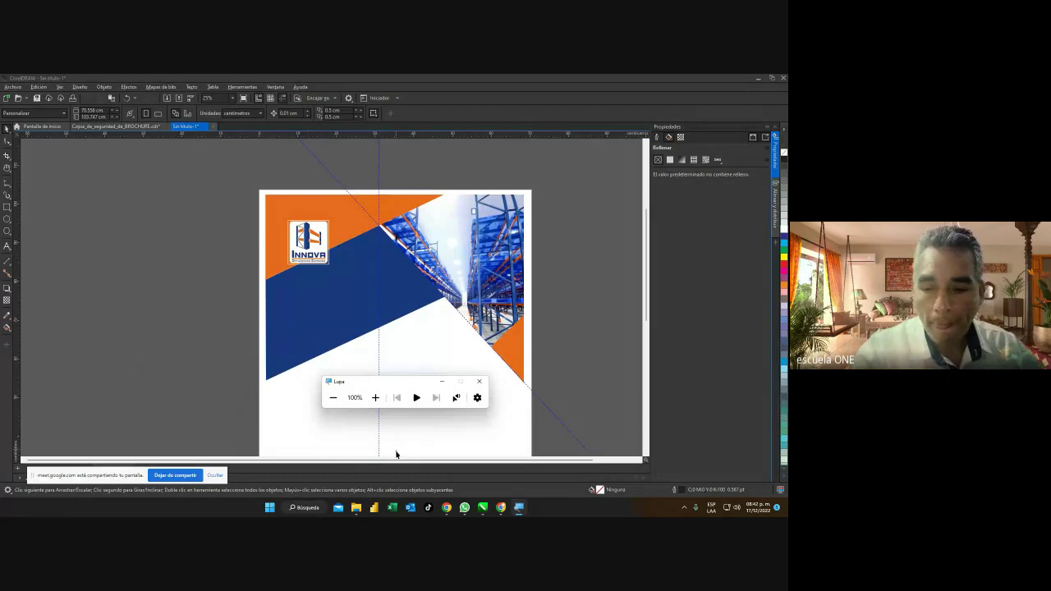
{"action": "left_click", "coordinate": [461, 464]}
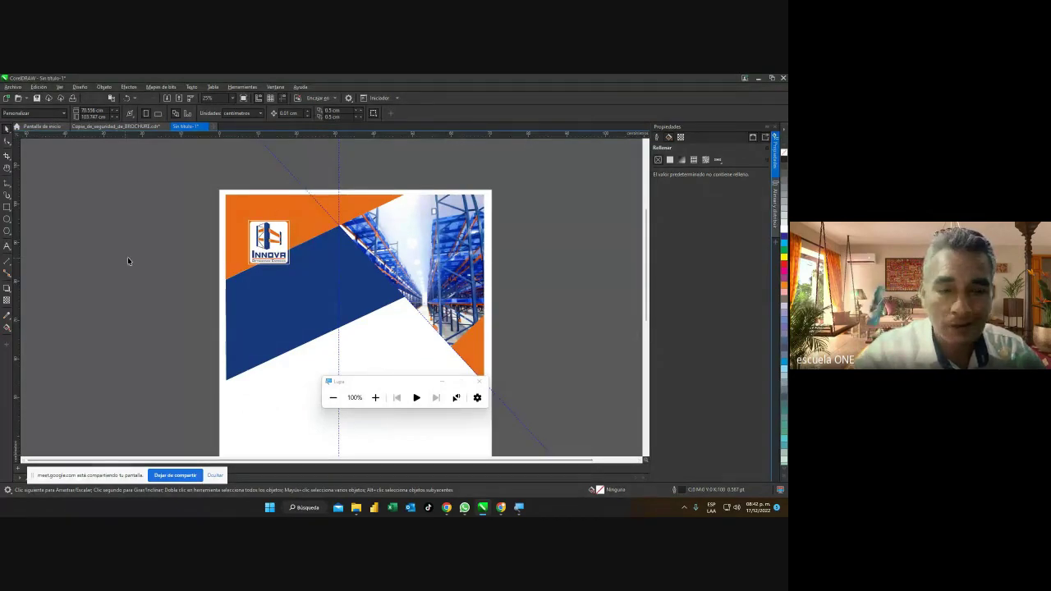
{"action": "left_click", "coordinate": [8, 220]}
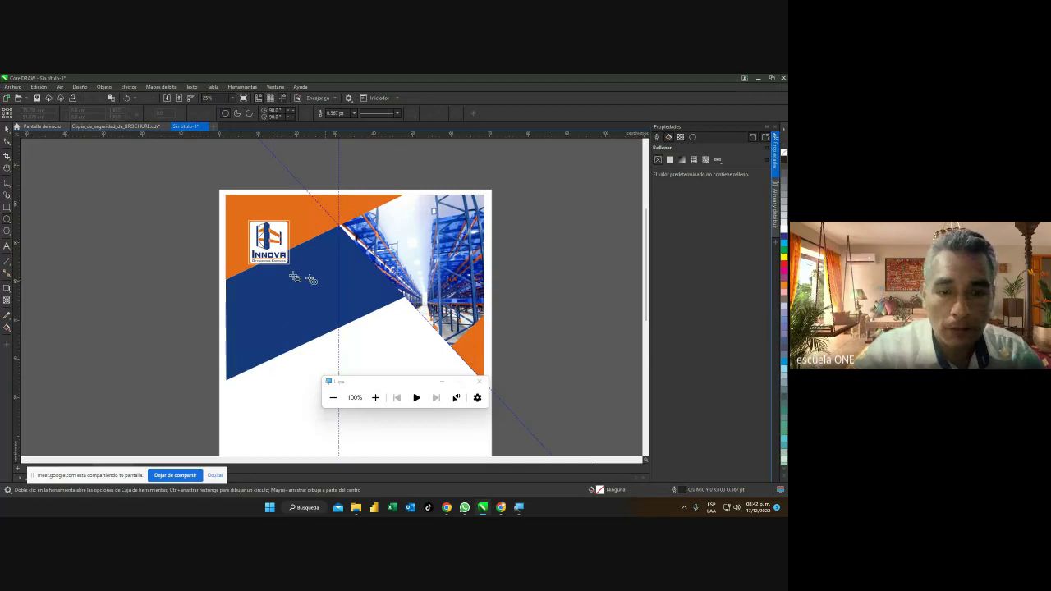
{"action": "left_click", "coordinate": [7, 129]}
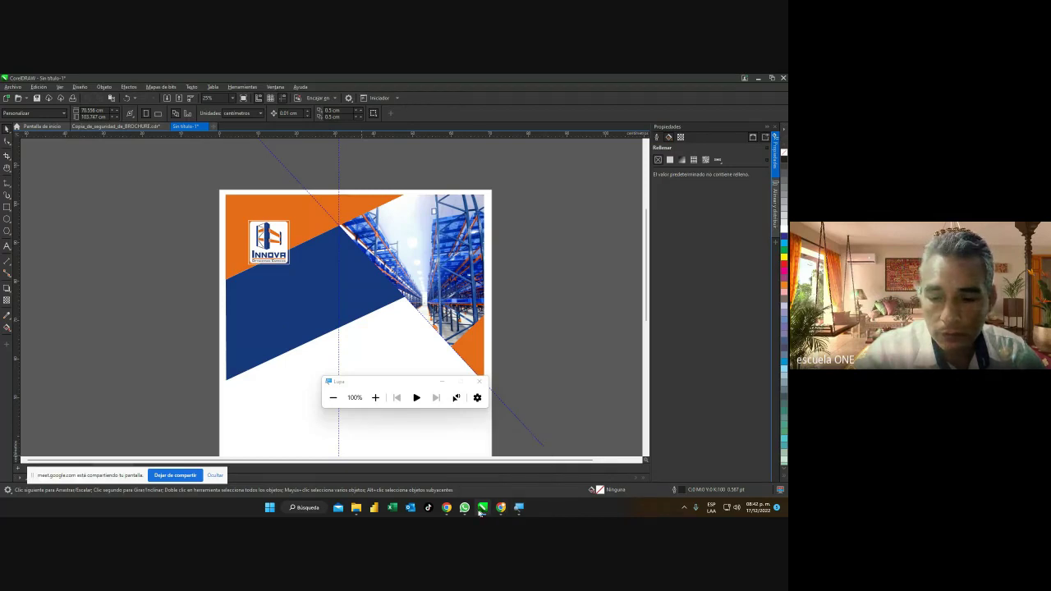
{"action": "mouse_move", "coordinate": [497, 508]}
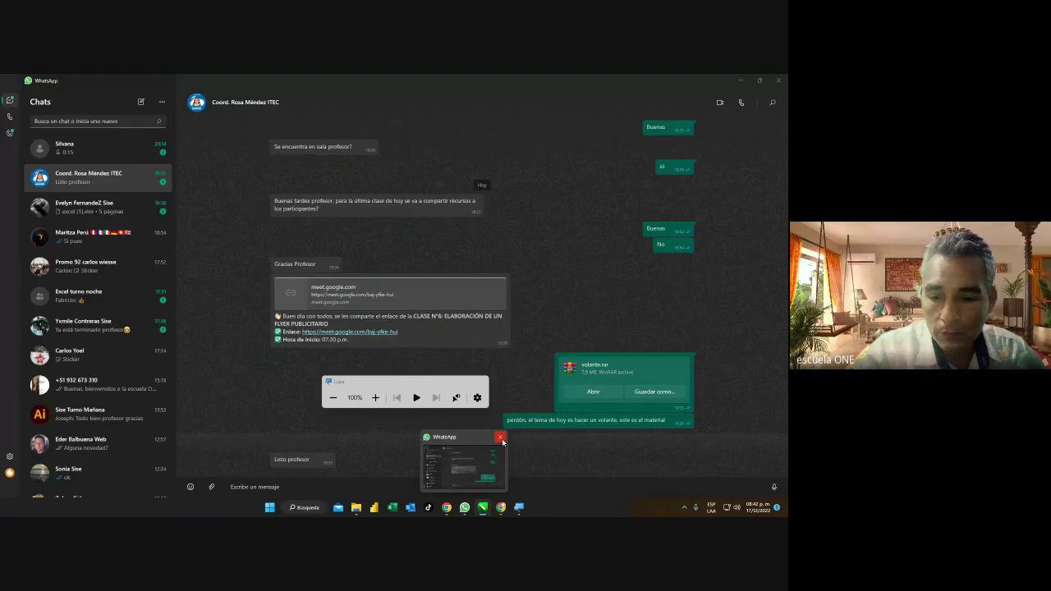
{"action": "left_click", "coordinate": [501, 438]}
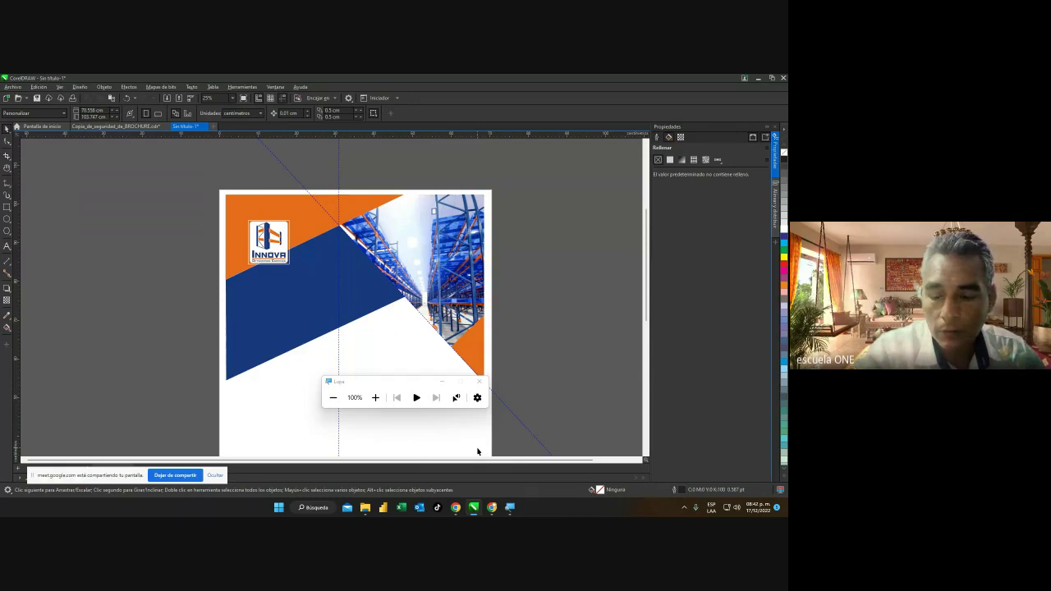
Move the magnifier window off the flyer page and inspect the photo's slanted edge between the blue shape and orange triangle.
{"action": "scroll", "coordinate": [414, 444], "scroll_direction": "up", "scroll_amount": 1}
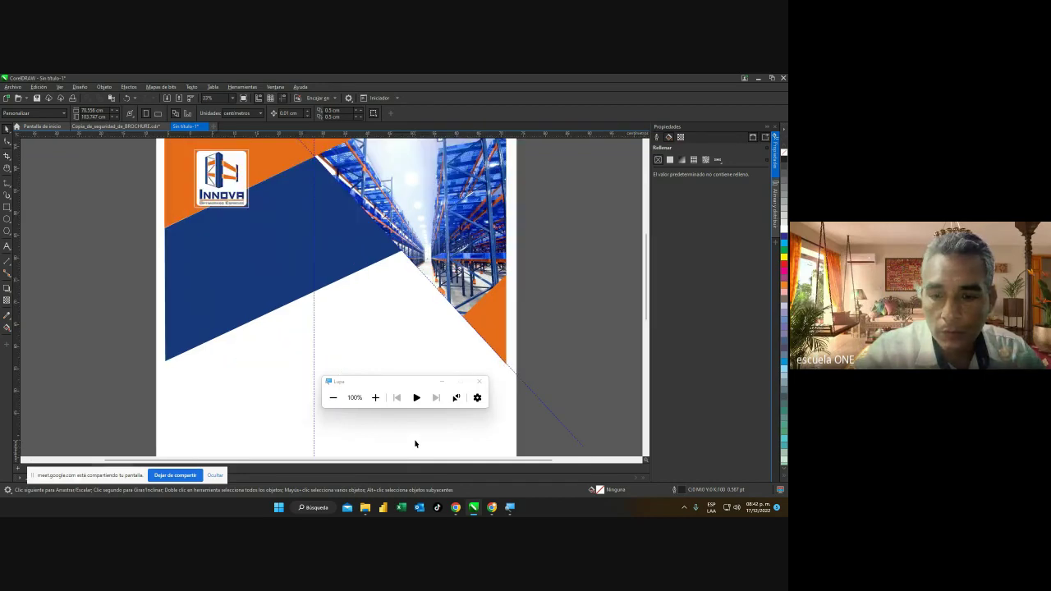
{"action": "scroll", "coordinate": [652, 331], "scroll_direction": "up", "scroll_amount": 2}
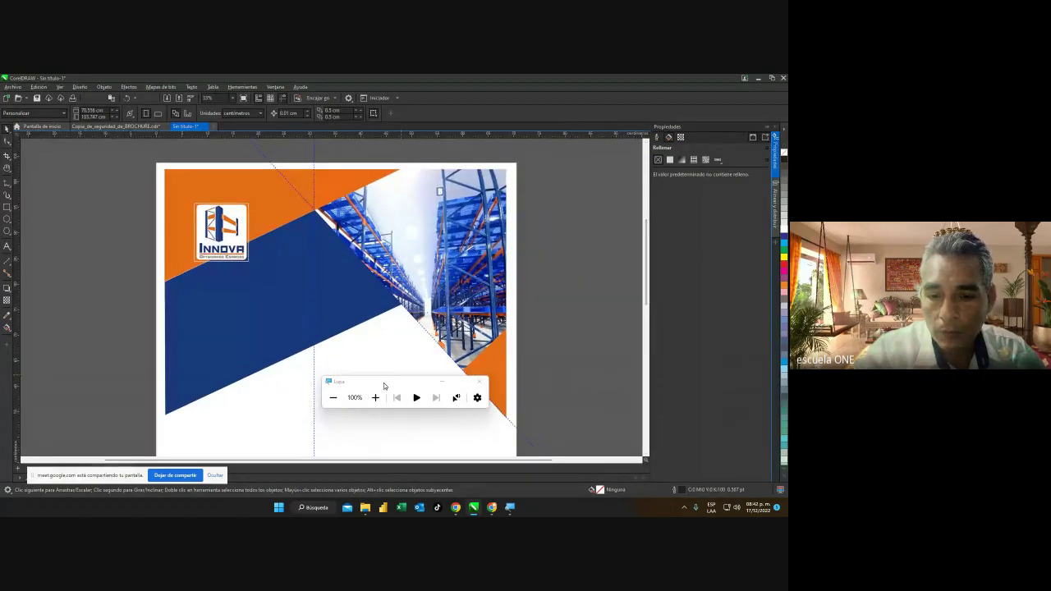
{"action": "left_click_drag", "start_coordinate": [383, 386], "coordinate": [615, 379]}
{"action": "scroll", "coordinate": [456, 361], "scroll_direction": "up", "scroll_amount": 1}
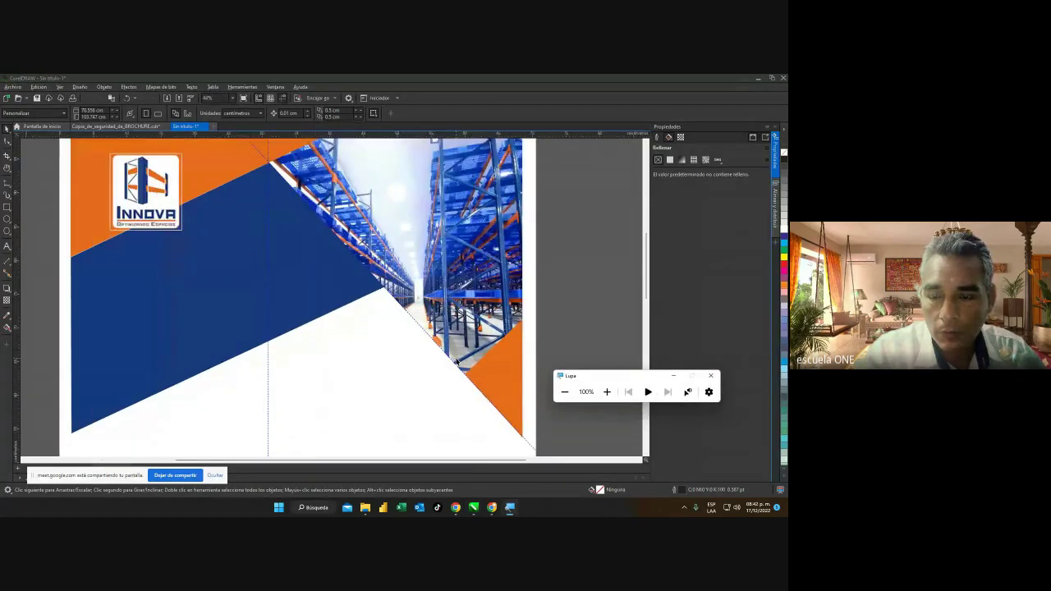
{"action": "scroll", "coordinate": [651, 279], "scroll_direction": "up", "scroll_amount": 2}
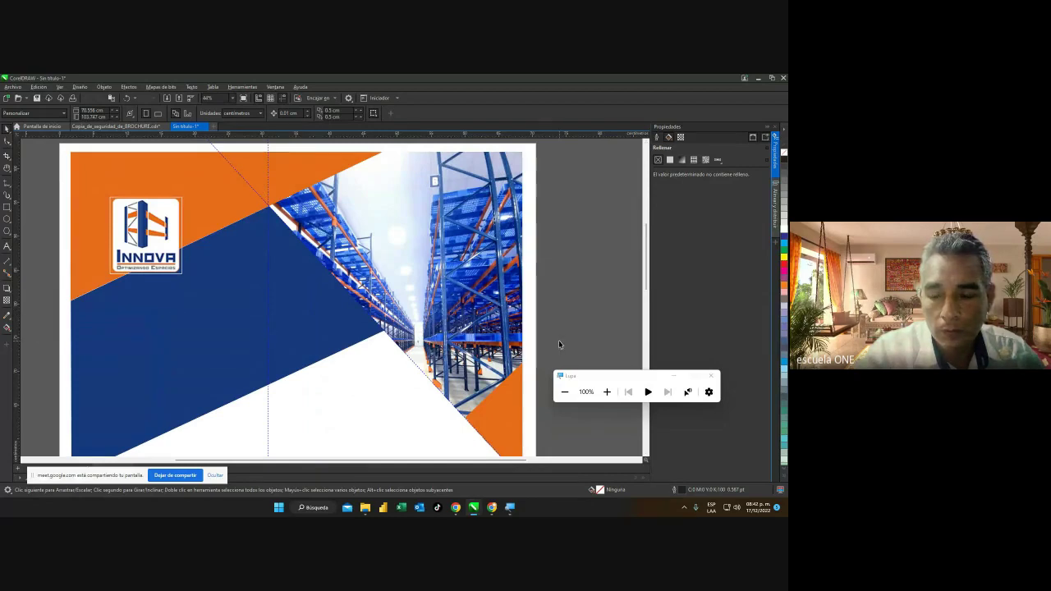
Check the participants and chat in the Google Meet call, moving the magnifier window up, and return to the flyer in CorelDRAW.
{"action": "mouse_move", "coordinate": [491, 506]}
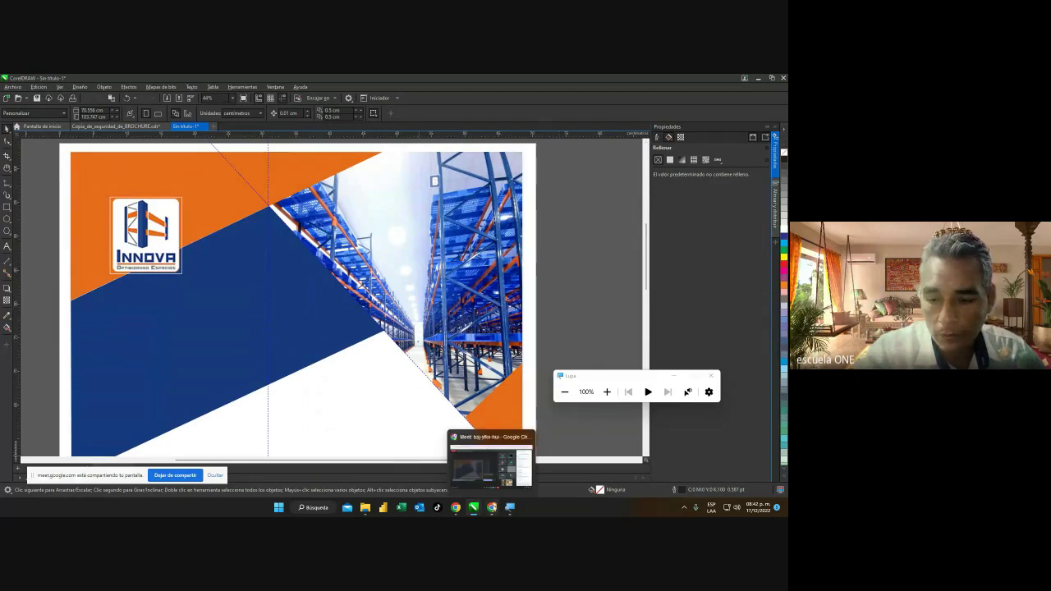
{"action": "left_click", "coordinate": [490, 464]}
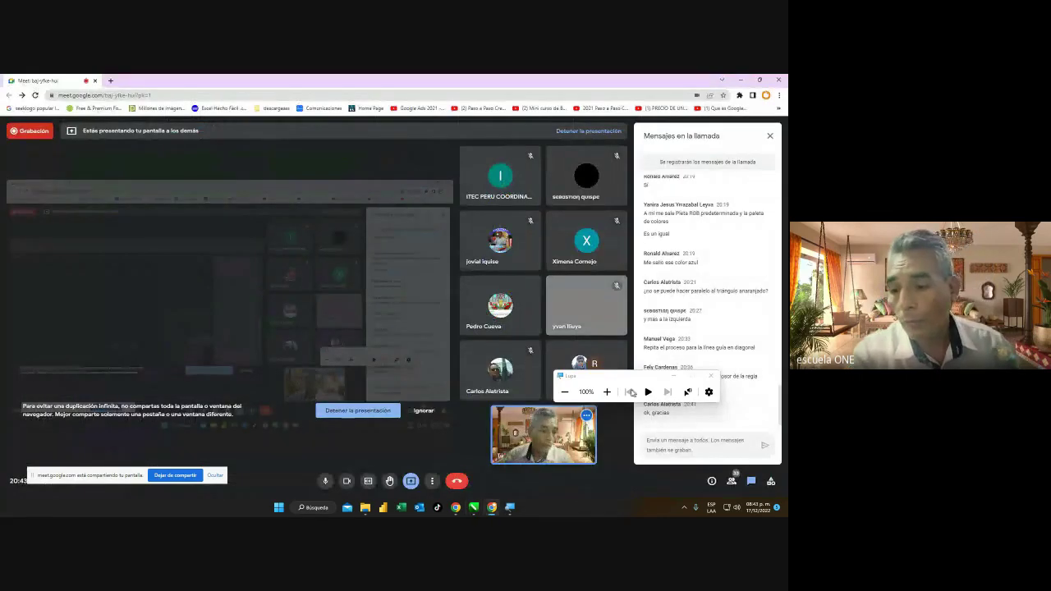
{"action": "left_click_drag", "start_coordinate": [619, 386], "coordinate": [612, 343]}
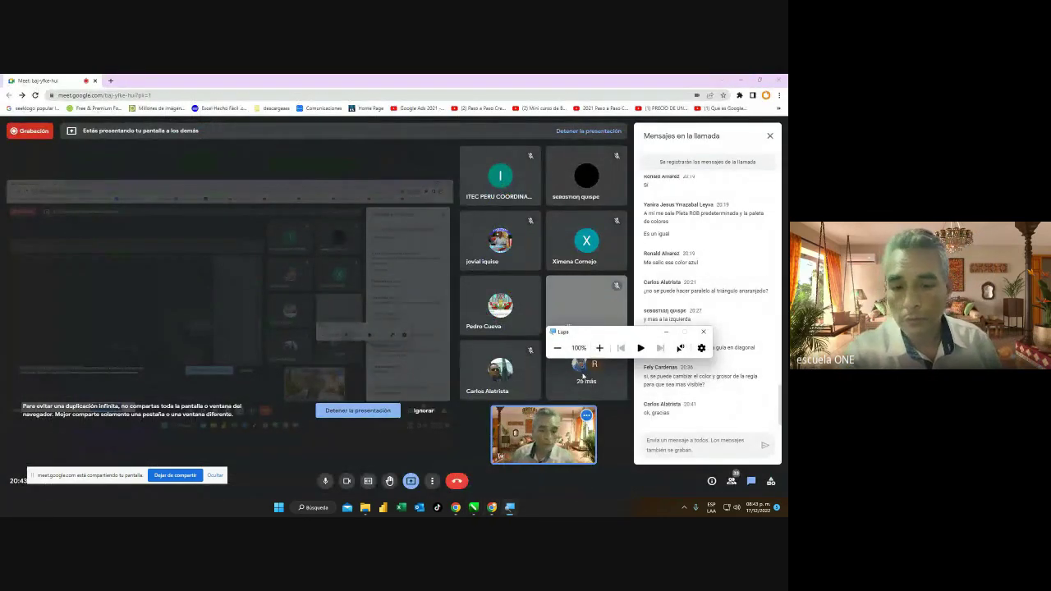
{"action": "mouse_move", "coordinate": [492, 508]}
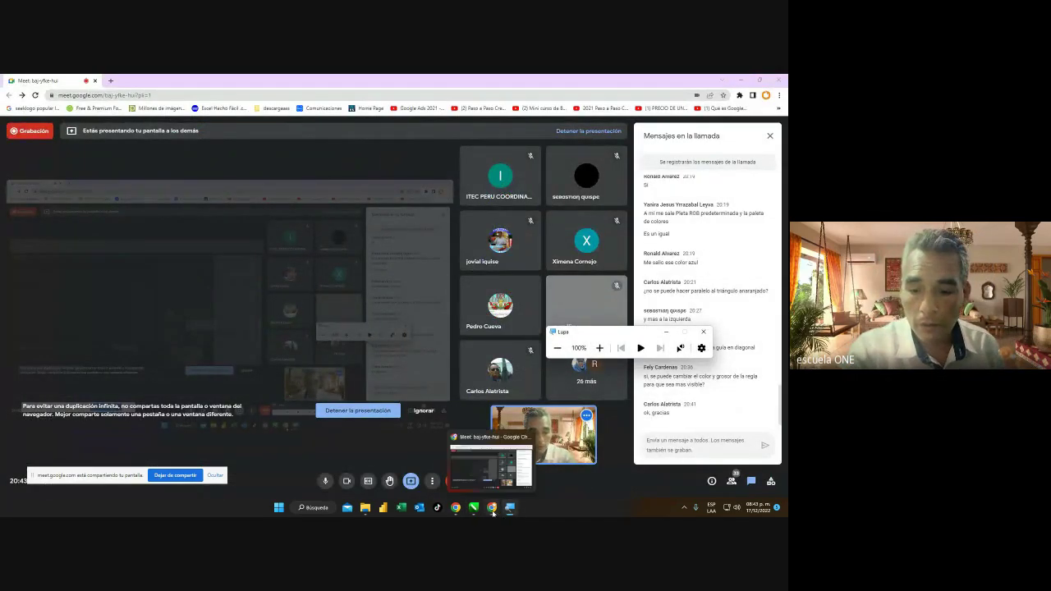
{"action": "left_click", "coordinate": [509, 464]}
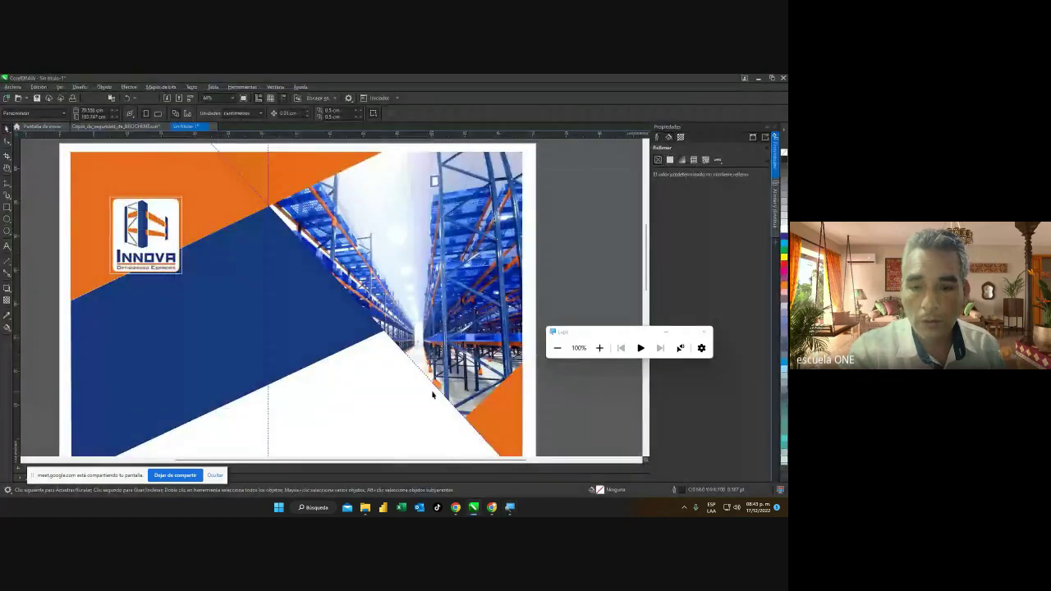
{"action": "scroll", "coordinate": [417, 404], "scroll_direction": "down", "scroll_amount": 1}
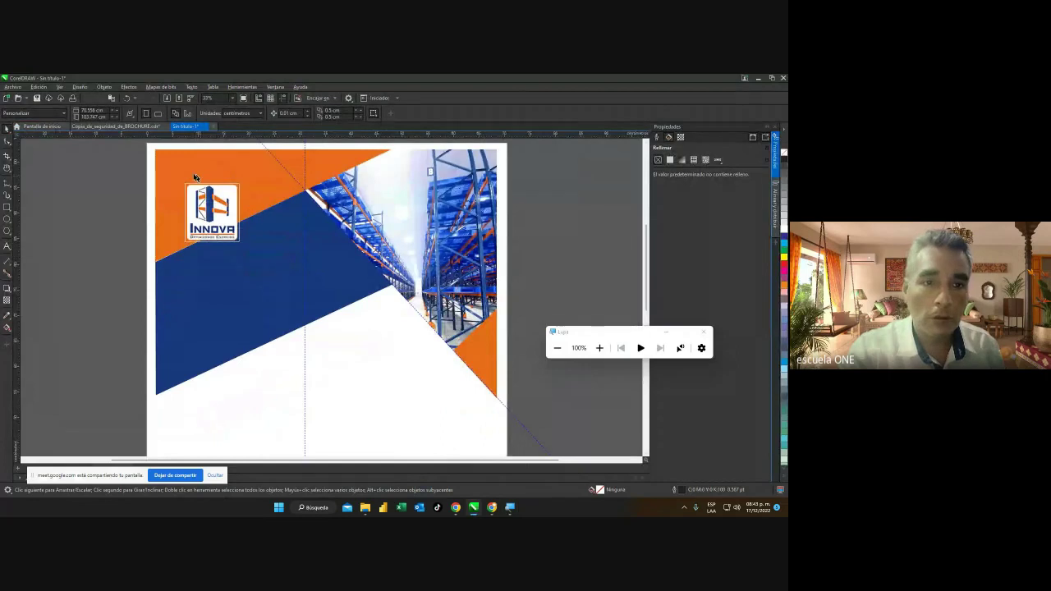
Examine the original brochure's layout, including its photo, orange triangle, QR code and text blocks, as reference for the flyer.
{"action": "left_click", "coordinate": [115, 126]}
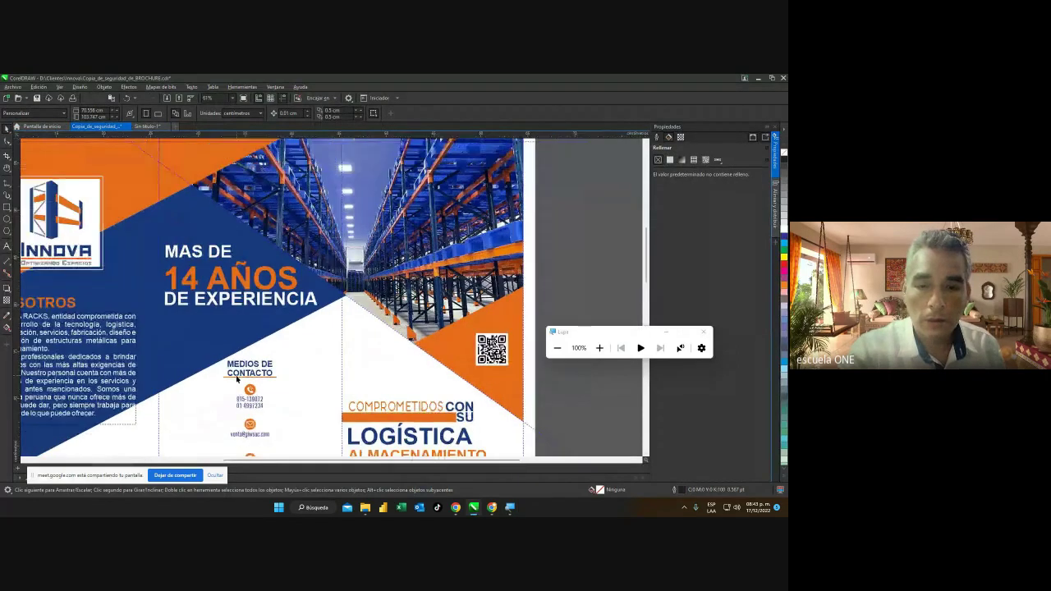
{"action": "scroll", "coordinate": [237, 378], "scroll_direction": "down", "scroll_amount": 1}
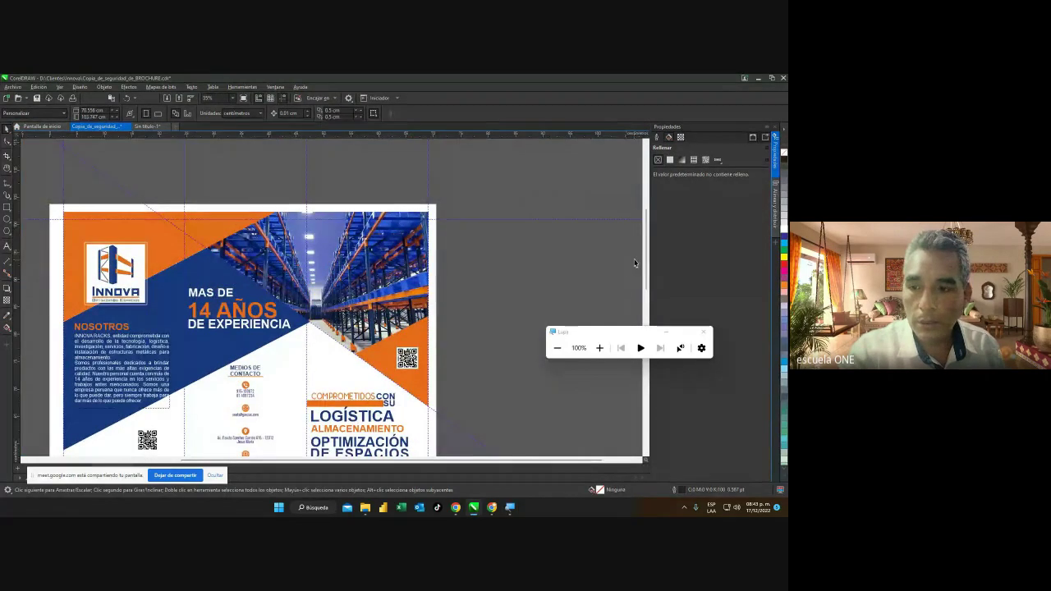
{"action": "left_click_drag", "start_coordinate": [643, 260], "coordinate": [645, 288]}
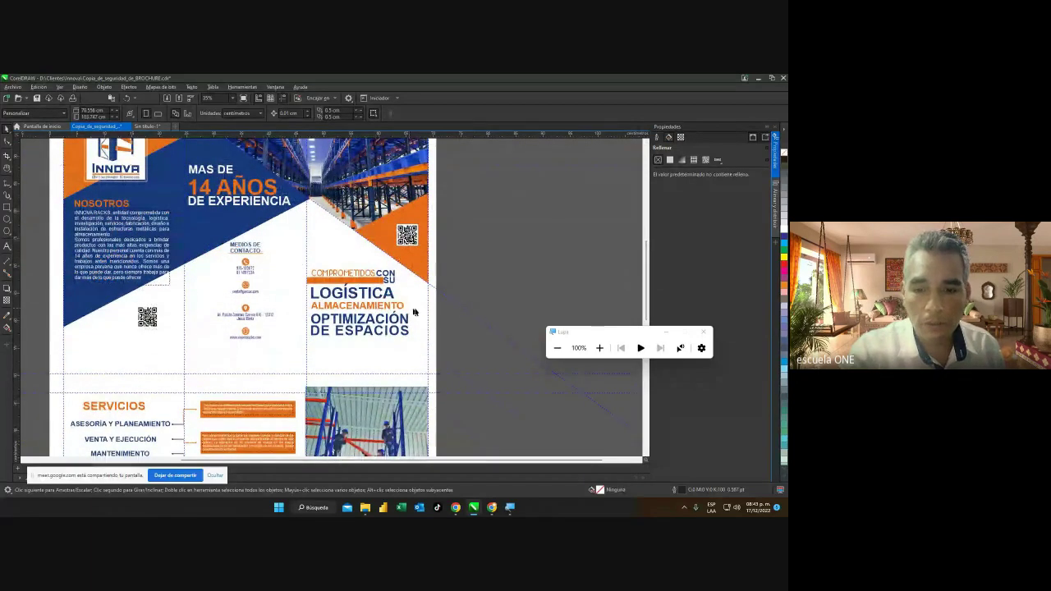
{"action": "left_click_drag", "start_coordinate": [642, 287], "coordinate": [642, 294]}
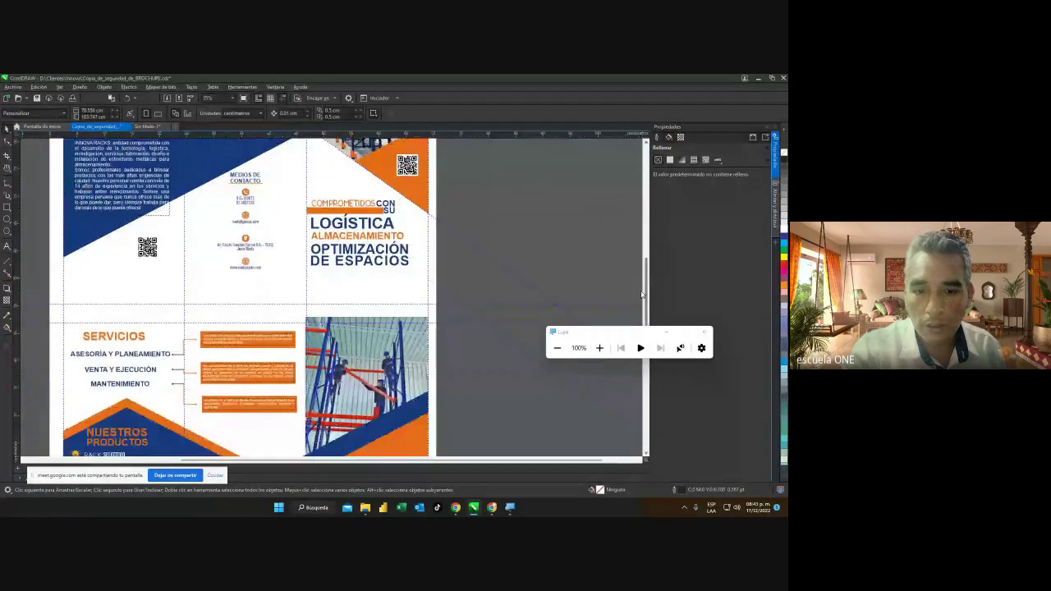
{"action": "scroll", "coordinate": [642, 293], "scroll_direction": "down", "scroll_amount": 2}
{"action": "scroll", "coordinate": [621, 298], "scroll_direction": "up", "scroll_amount": 5}
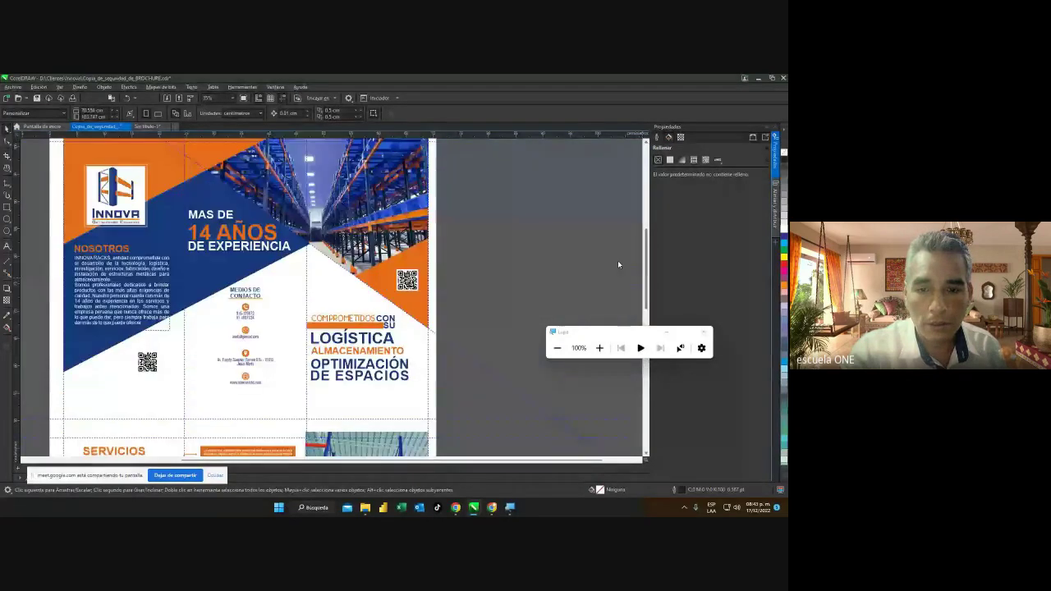
{"action": "scroll", "coordinate": [619, 254], "scroll_direction": "up", "scroll_amount": 1}
{"action": "scroll", "coordinate": [449, 329], "scroll_direction": "up", "scroll_amount": 1}
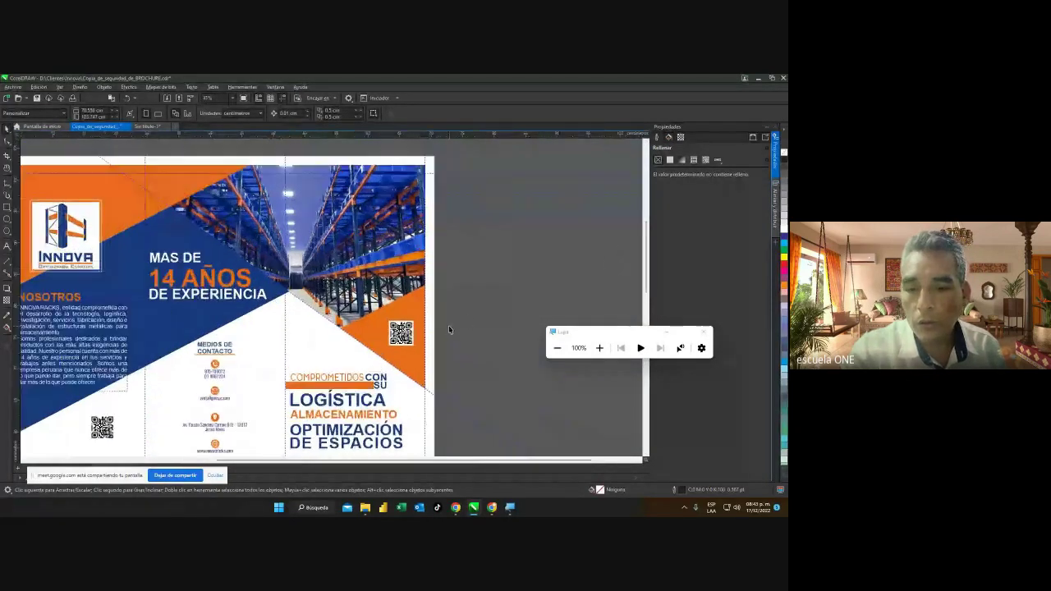
{"action": "scroll", "coordinate": [448, 329], "scroll_direction": "up", "scroll_amount": 3}
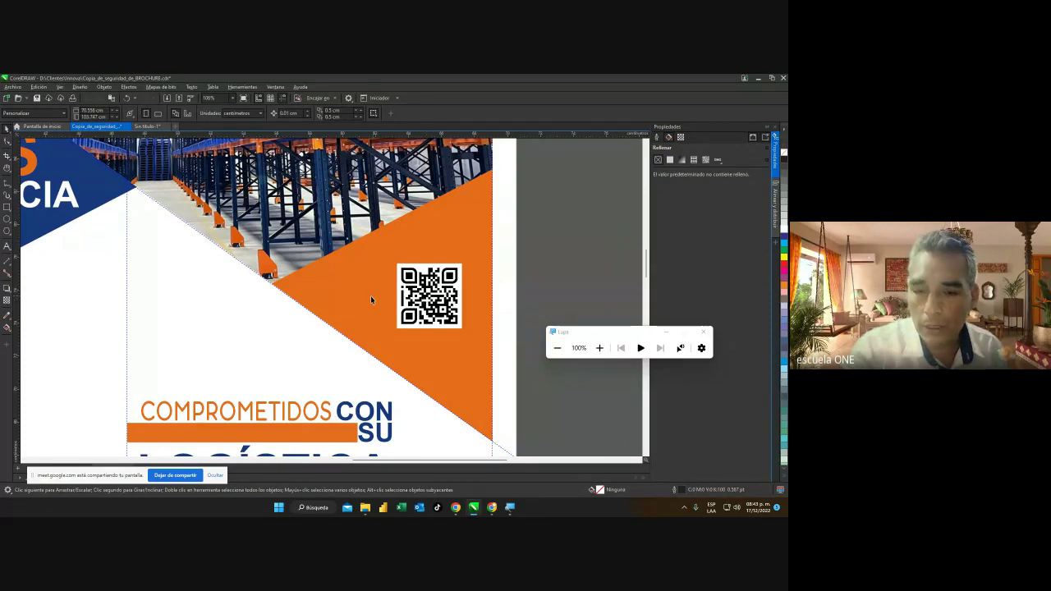
{"action": "scroll", "coordinate": [454, 318], "scroll_direction": "down", "scroll_amount": 2}
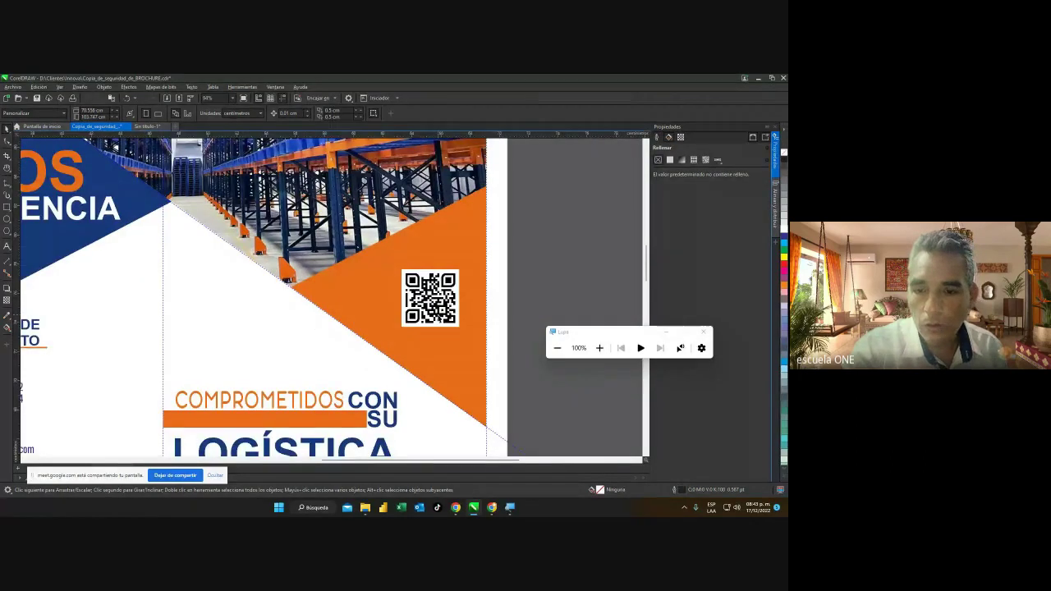
{"action": "scroll", "coordinate": [447, 317], "scroll_direction": "down", "scroll_amount": 1}
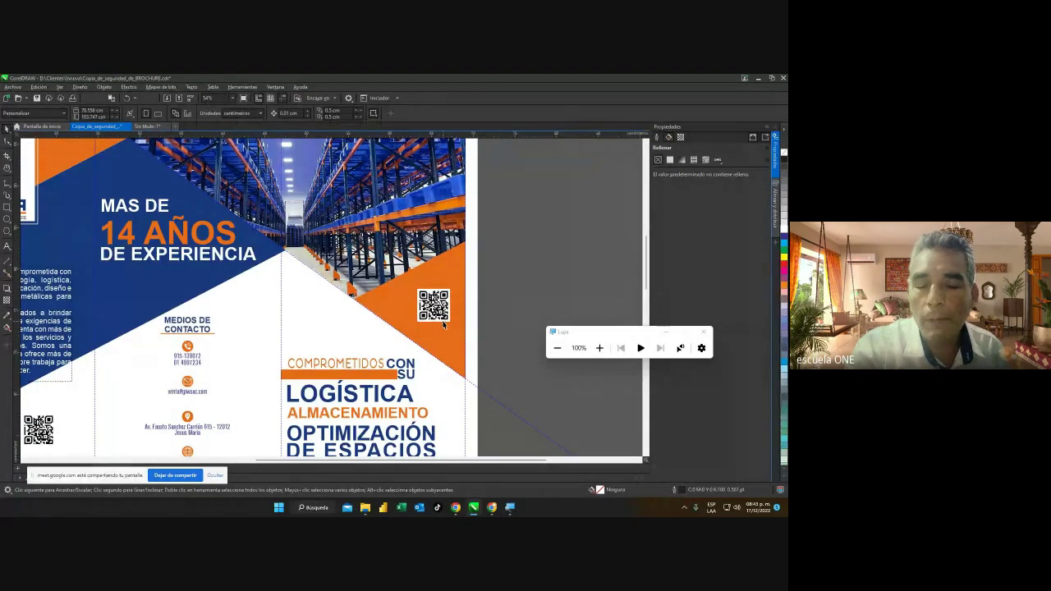
{"action": "scroll", "coordinate": [444, 324], "scroll_direction": "down", "scroll_amount": 2}
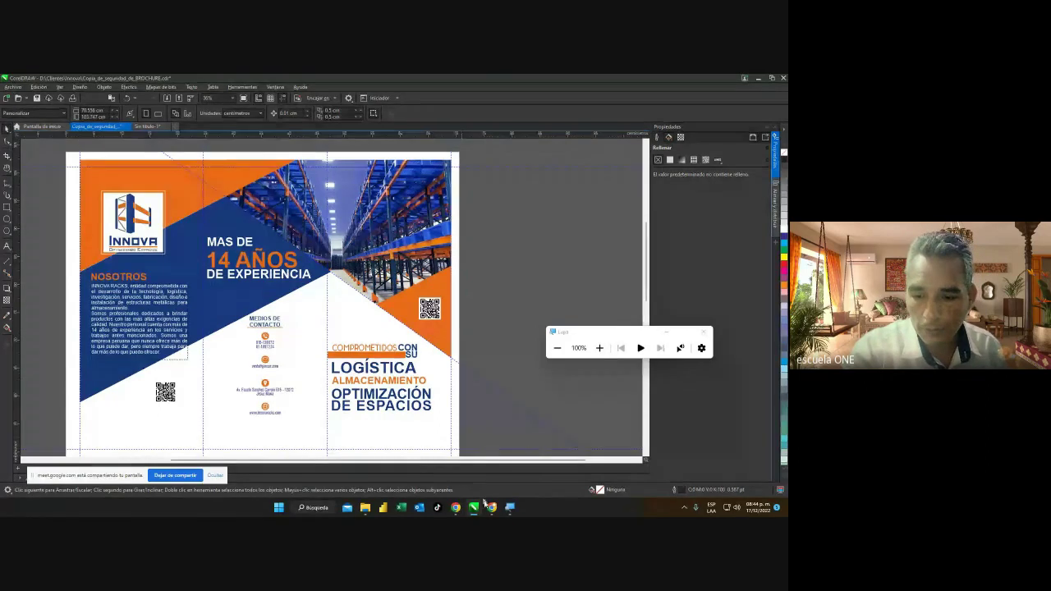
Switch to the Google Meet call in Chrome to check for new chat messages and move the magnifier window higher.
{"action": "mouse_move", "coordinate": [492, 510]}
{"action": "left_click", "coordinate": [490, 463]}
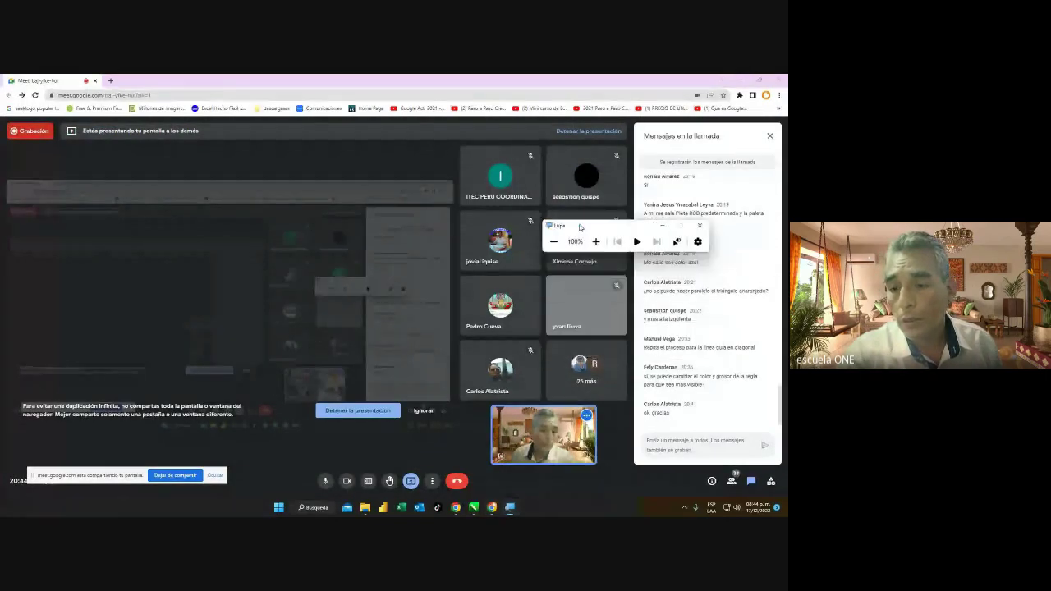
{"action": "mouse_move", "coordinate": [510, 408]}
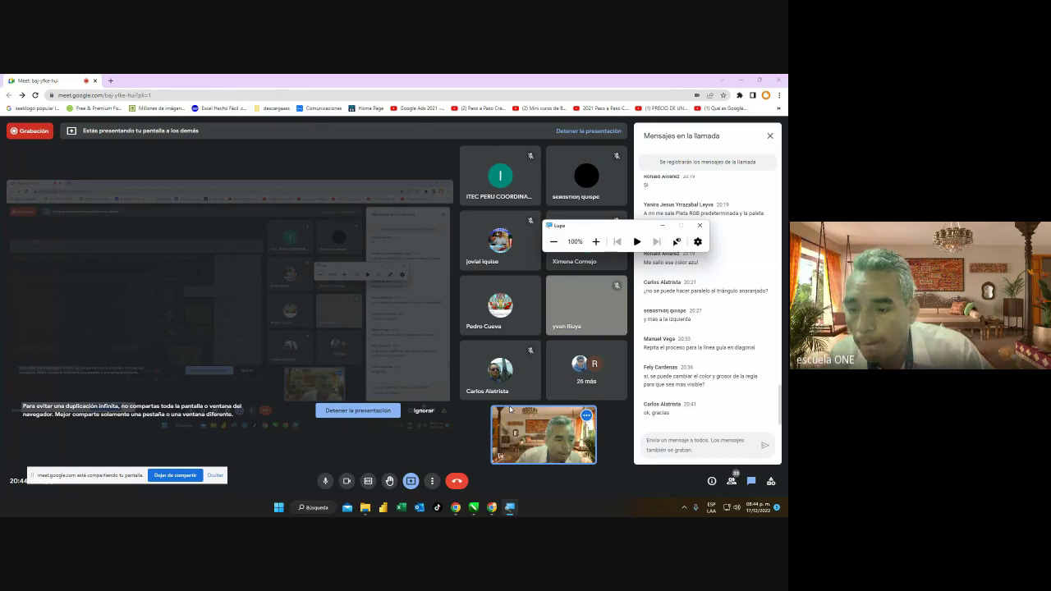
Search Google for "reloj digital" in a new browser tab.
{"action": "left_click", "coordinate": [111, 81]}
{"action": "left_click", "coordinate": [326, 248]}
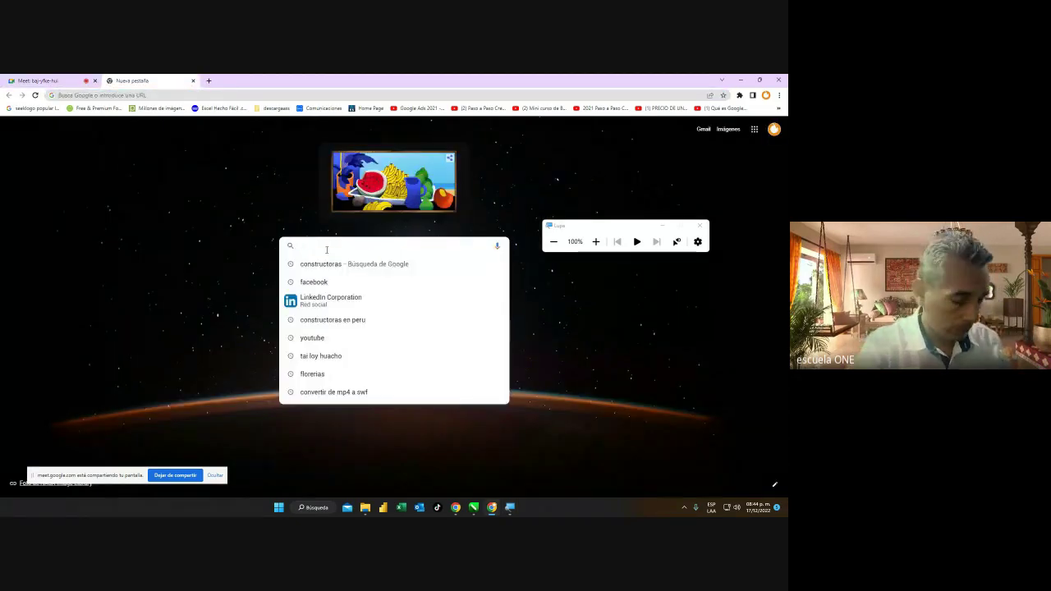
{"action": "type", "text": "reloj"}
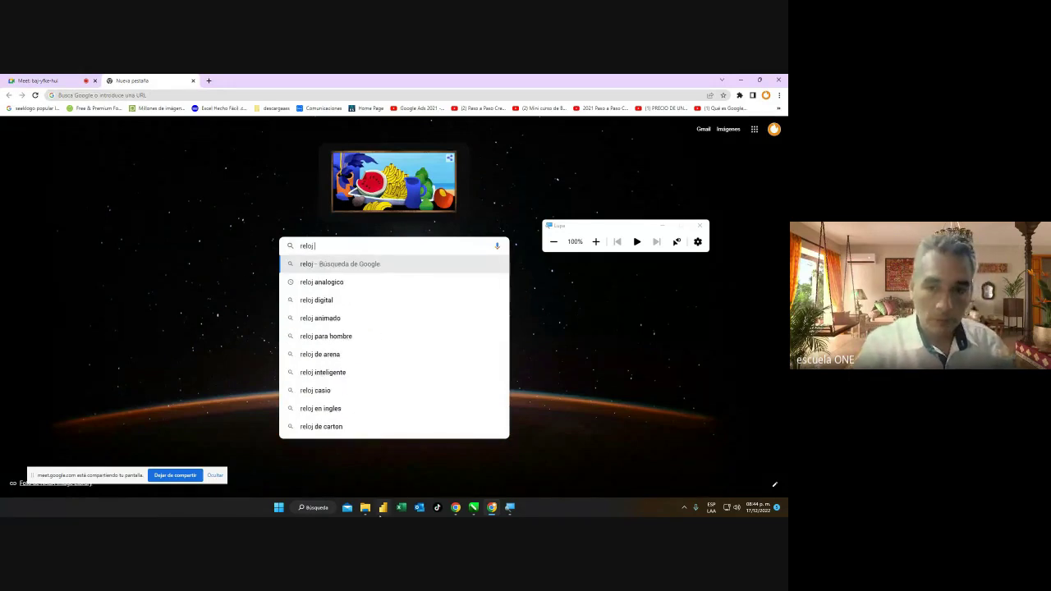
{"action": "type", "text": " d"}
{"action": "key", "text": "Down"}
{"action": "key", "text": "Return"}
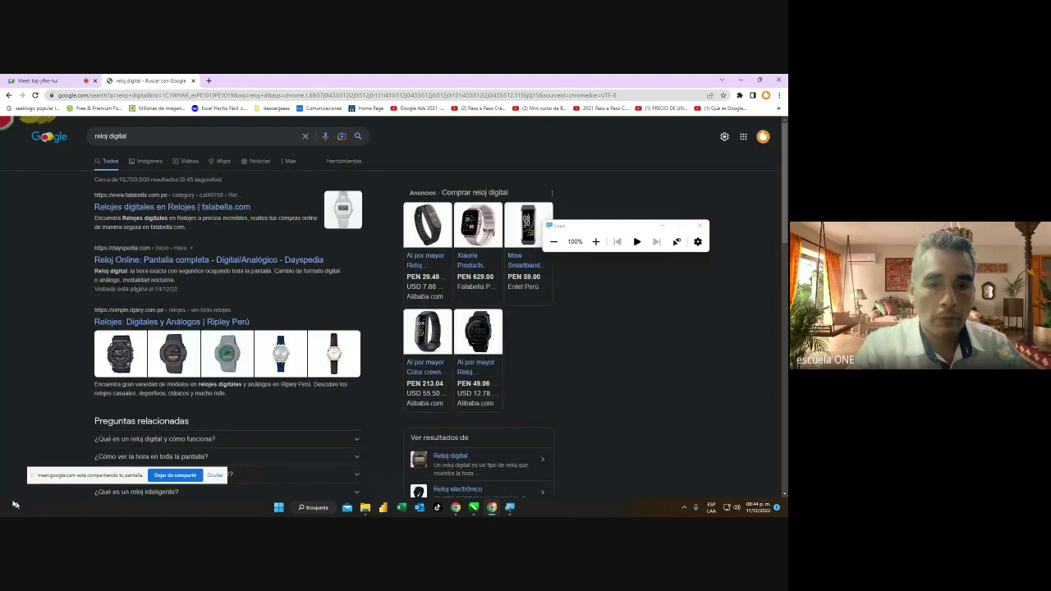
Refine the search to "reloj digital online" and show the Dayspedia online clock in night mode.
{"action": "left_click", "coordinate": [153, 135]}
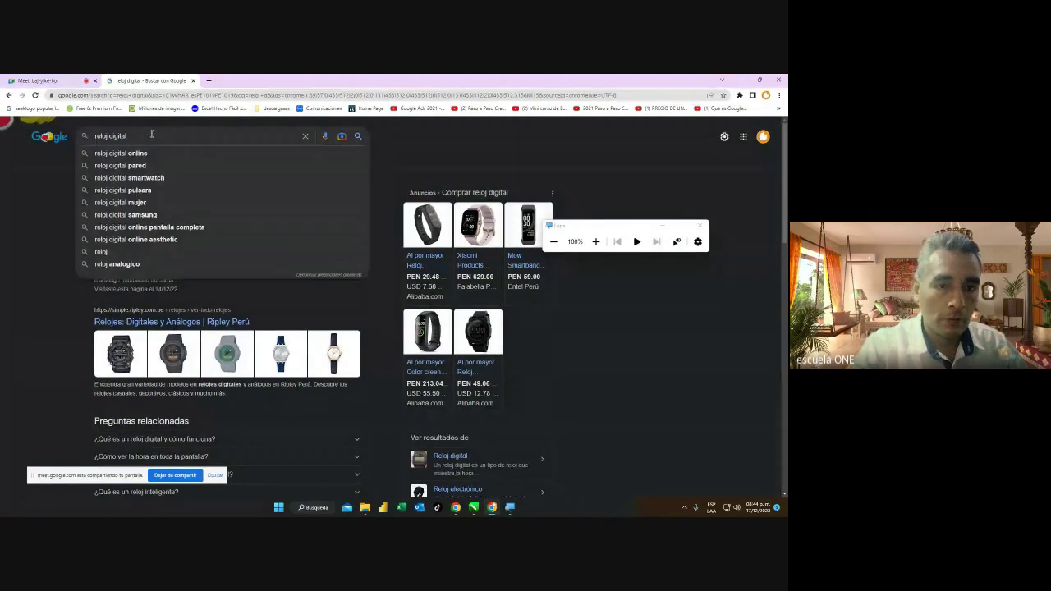
{"action": "left_click", "coordinate": [138, 154]}
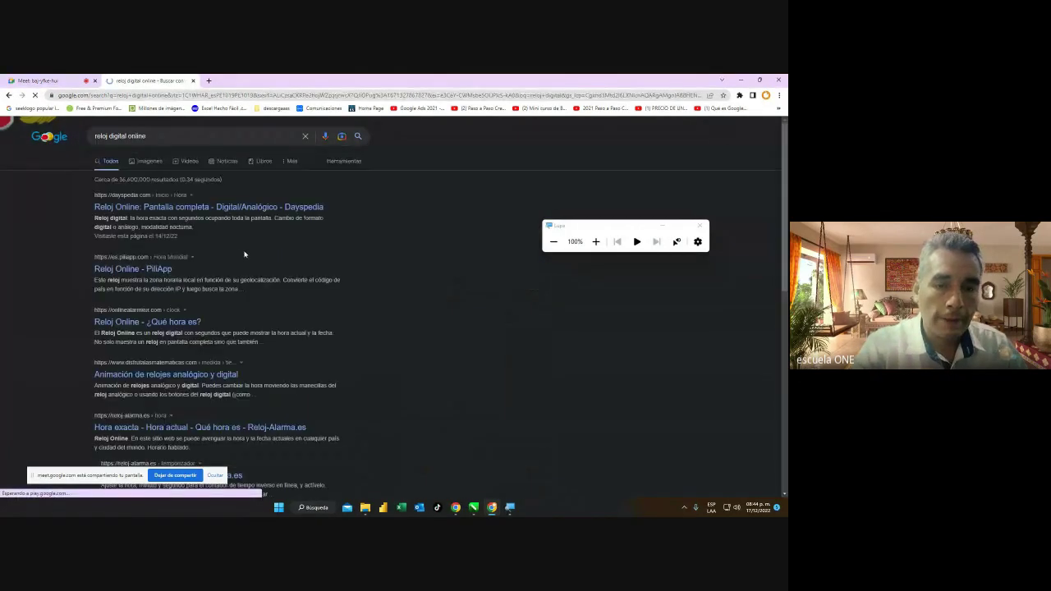
{"action": "left_click", "coordinate": [228, 208]}
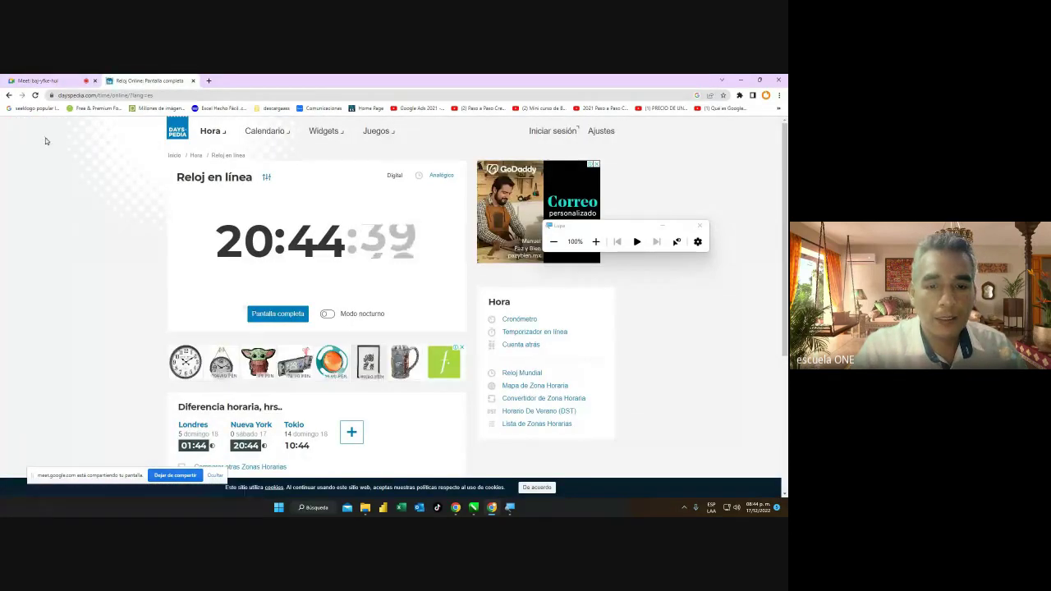
{"action": "left_click", "coordinate": [331, 317]}
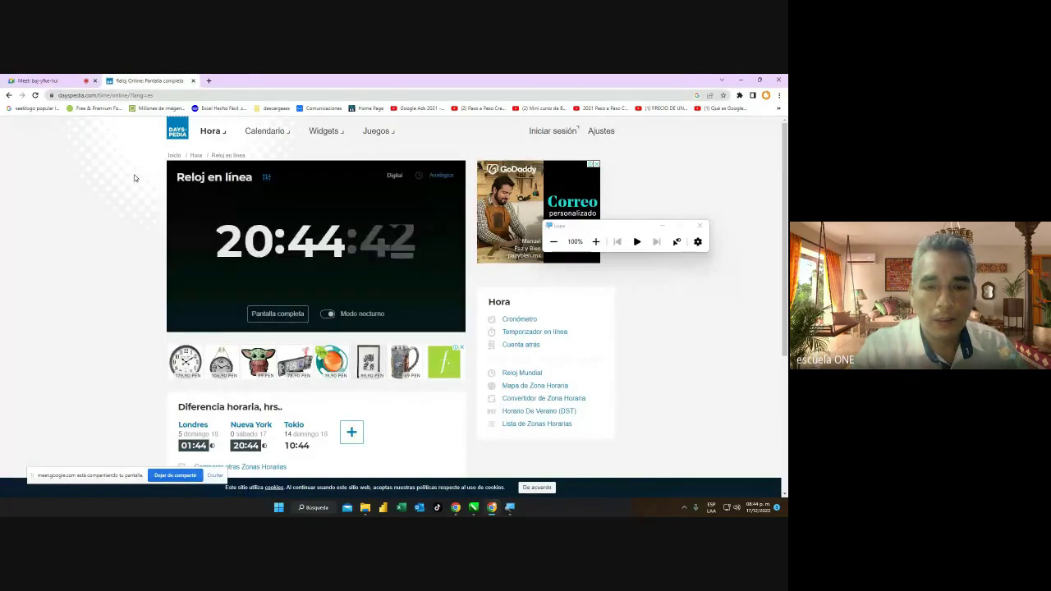
Check the Google Meet chat again and switch back to the untitled flyer document in CorelDRAW.
{"action": "left_click", "coordinate": [51, 80]}
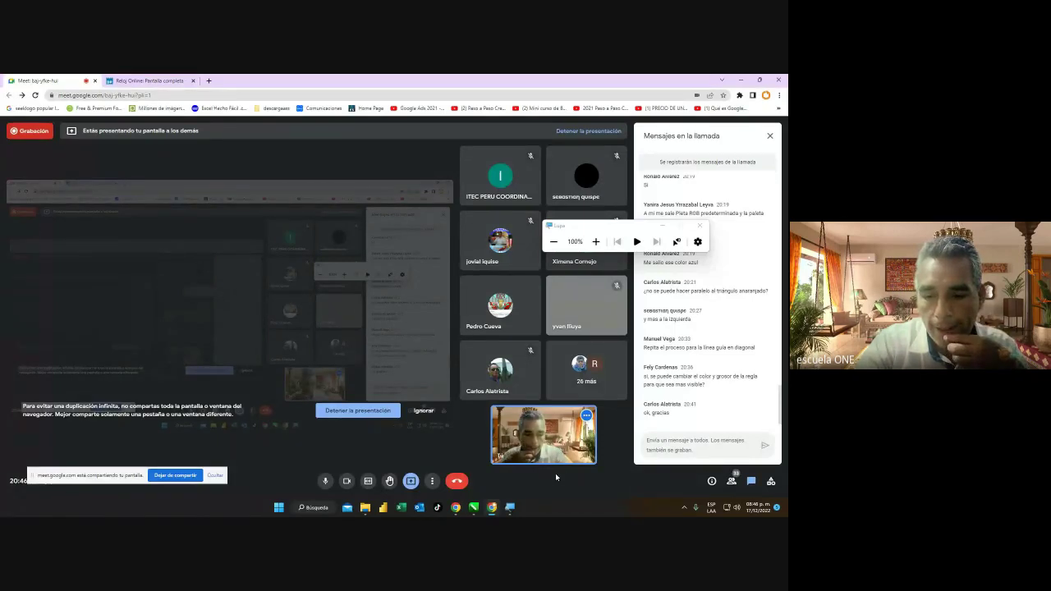
{"action": "mouse_move", "coordinate": [477, 509]}
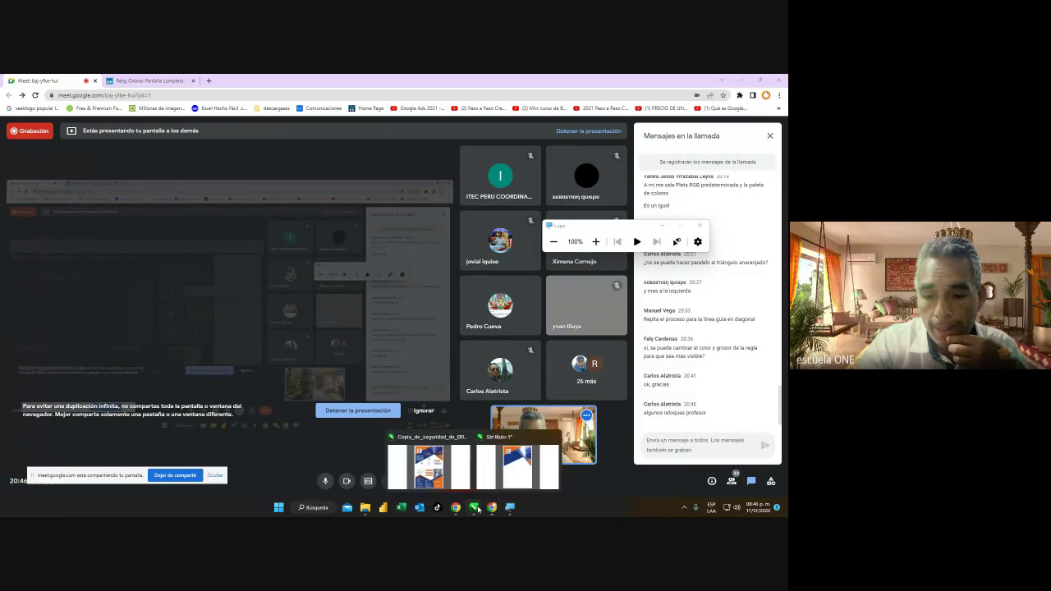
{"action": "left_click", "coordinate": [515, 470]}
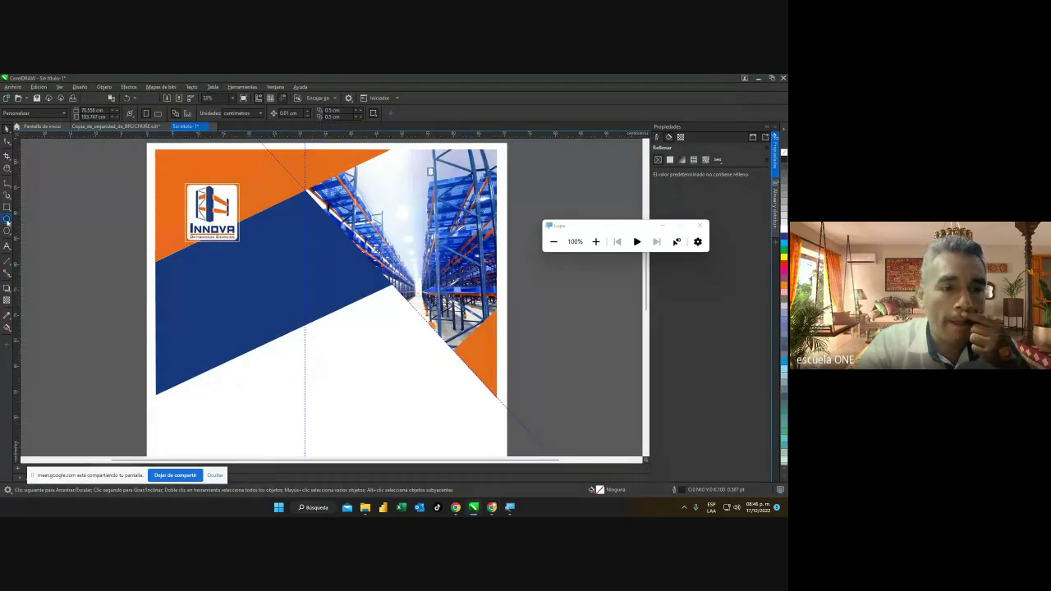
Draw an ellipse about 13.7 cm wide and 12.6 cm high on the pasteboard beside the logo.
{"action": "left_click", "coordinate": [8, 219]}
{"action": "left_click_drag", "start_coordinate": [62, 190], "coordinate": [131, 256]}
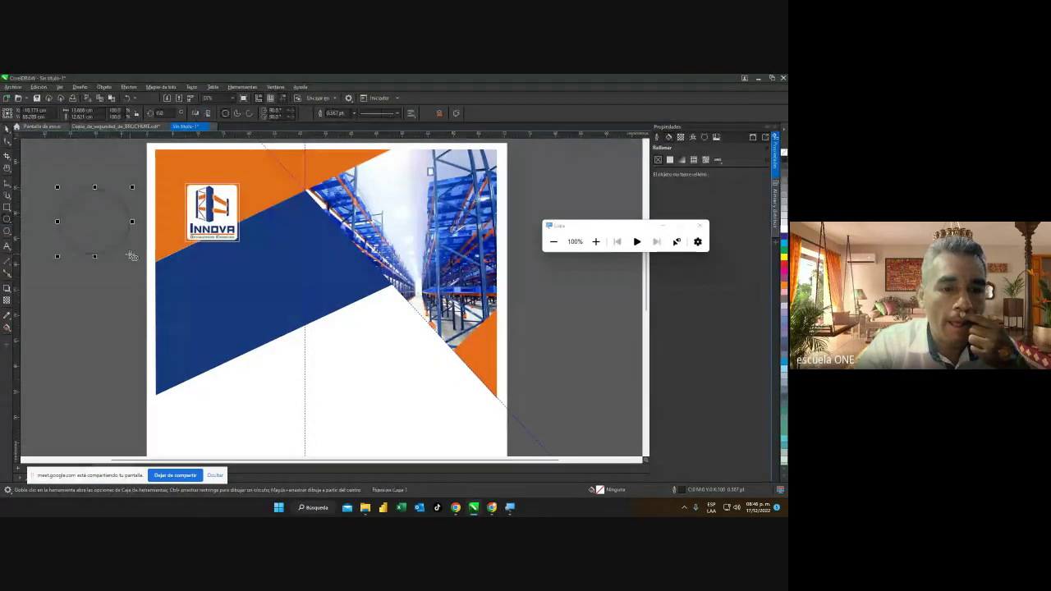
{"action": "left_click", "coordinate": [6, 138]}
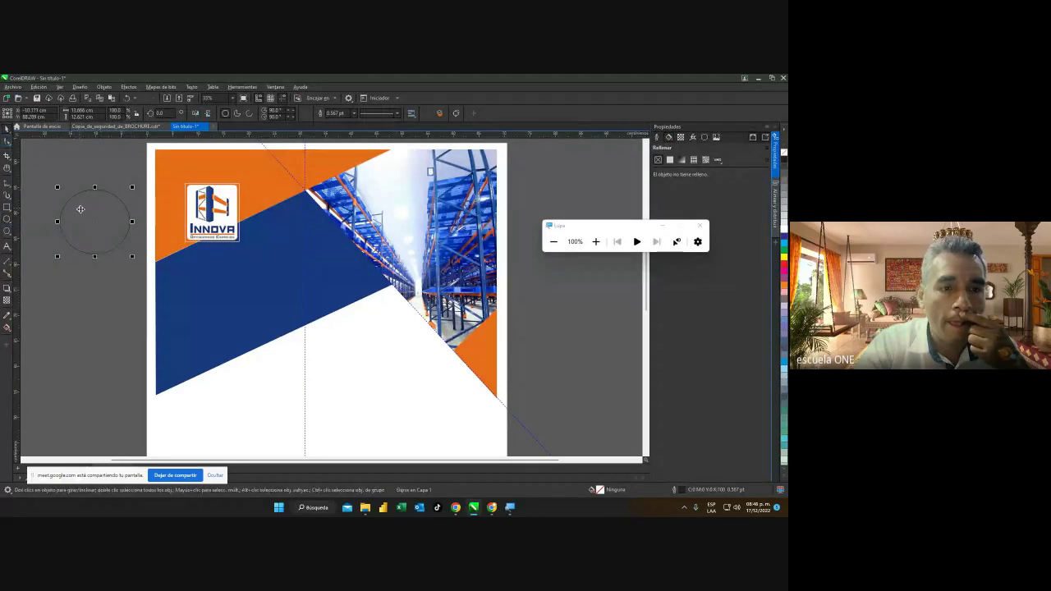
{"action": "right_click", "coordinate": [99, 235]}
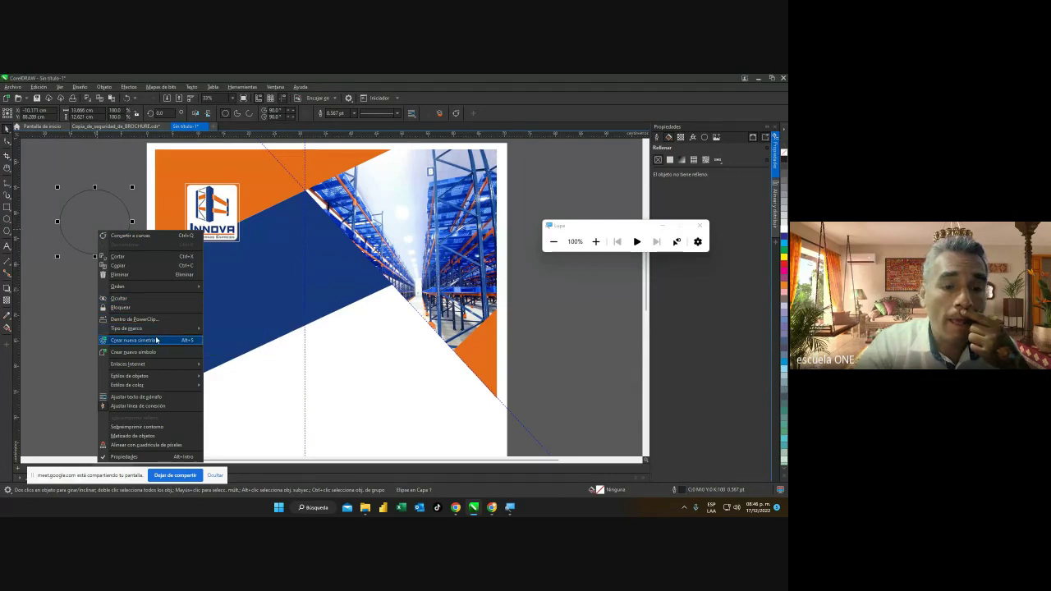
{"action": "mouse_move", "coordinate": [161, 334]}
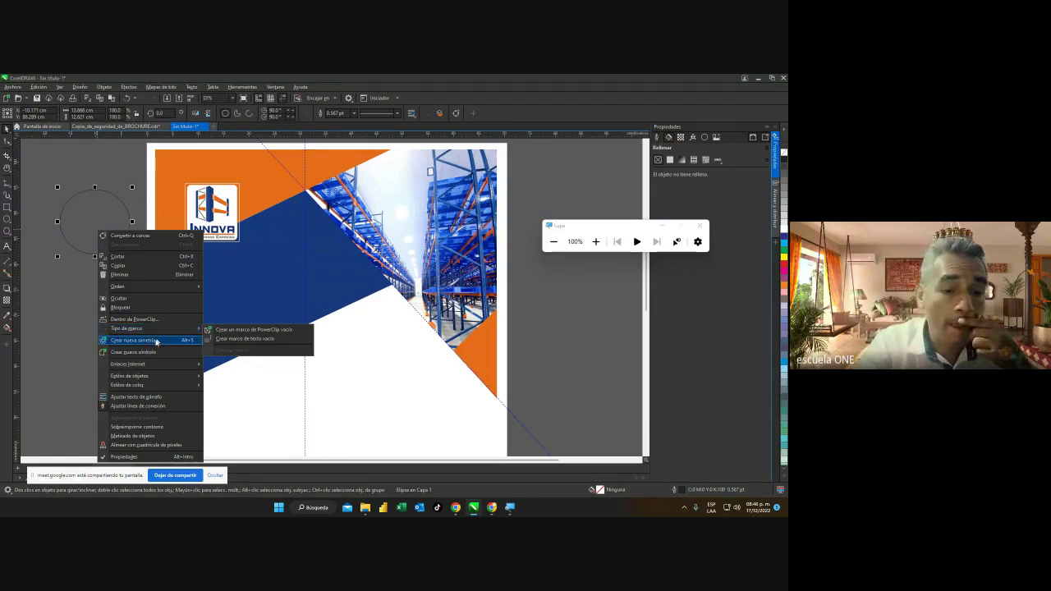
{"action": "left_click", "coordinate": [63, 343]}
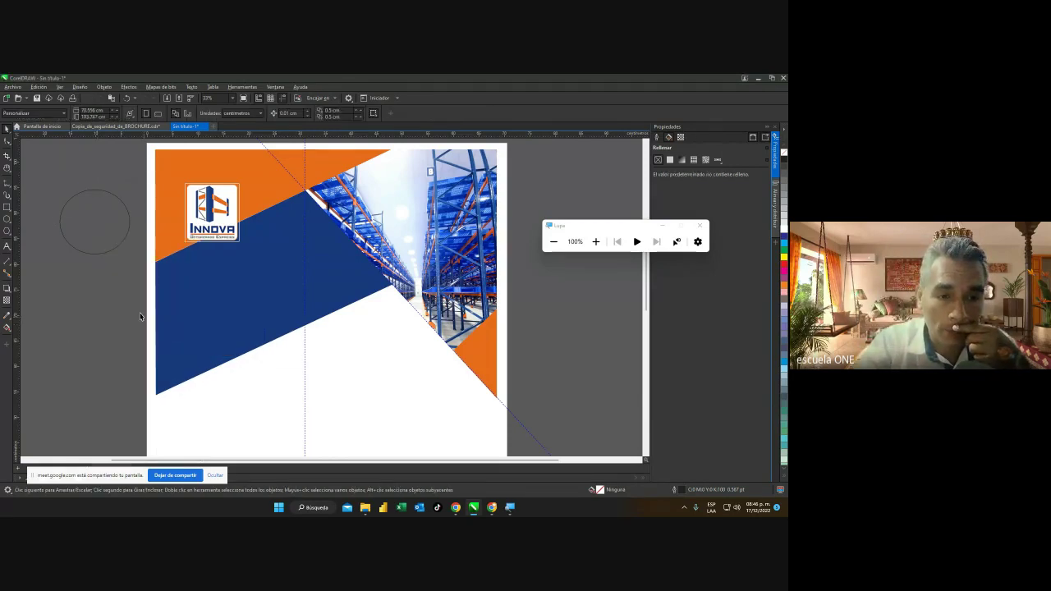
{"action": "left_click", "coordinate": [103, 250]}
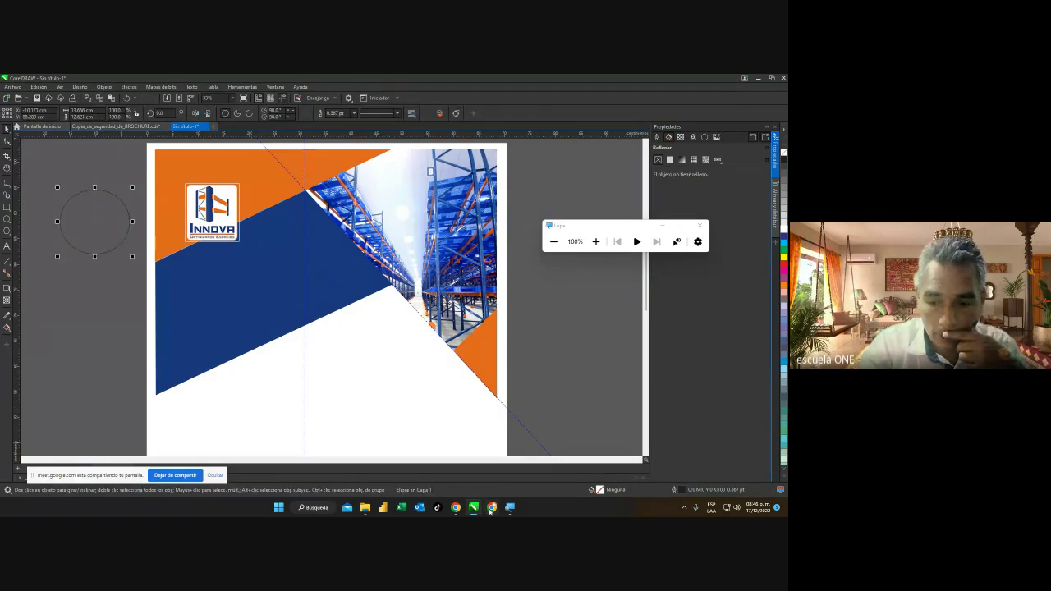
Switch to the Google Meet call in Chrome to read the chat messages and return to the untitled CorelDRAW document.
{"action": "mouse_move", "coordinate": [491, 507]}
{"action": "left_click", "coordinate": [509, 471]}
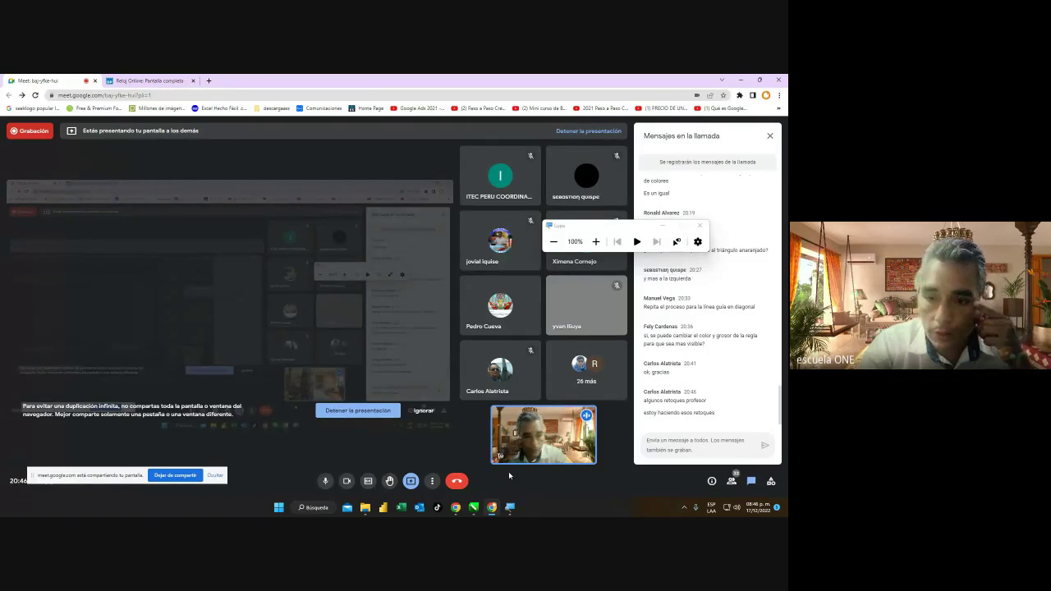
{"action": "mouse_move", "coordinate": [474, 509]}
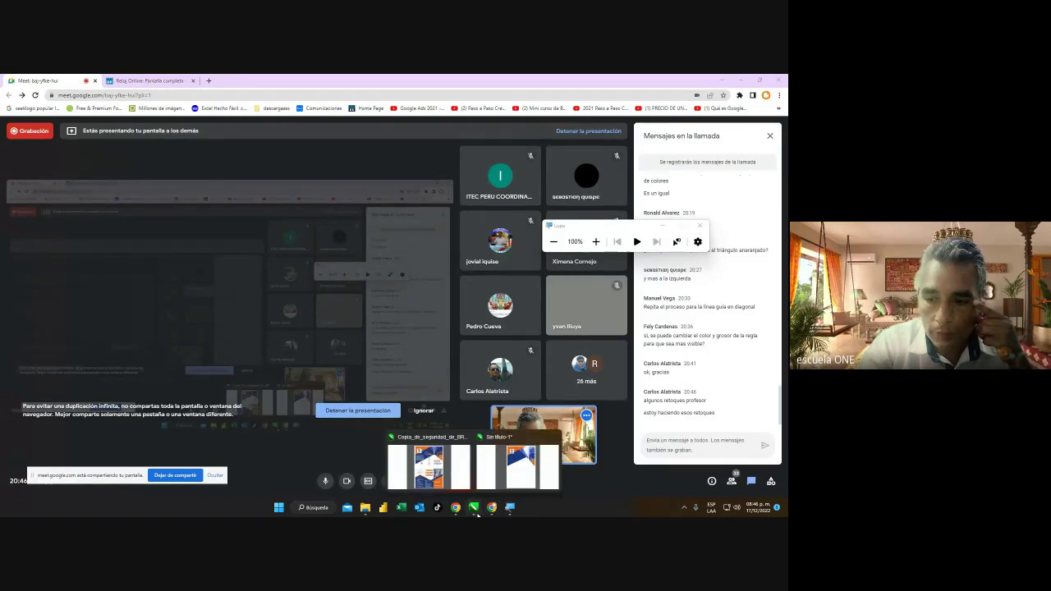
{"action": "left_click", "coordinate": [513, 476]}
Move the ellipse into the white area below the blue band and widen it to about 24.8 cm.
{"action": "left_click_drag", "start_coordinate": [102, 224], "coordinate": [352, 387]}
{"action": "scroll", "coordinate": [372, 419], "scroll_direction": "up", "scroll_amount": 1}
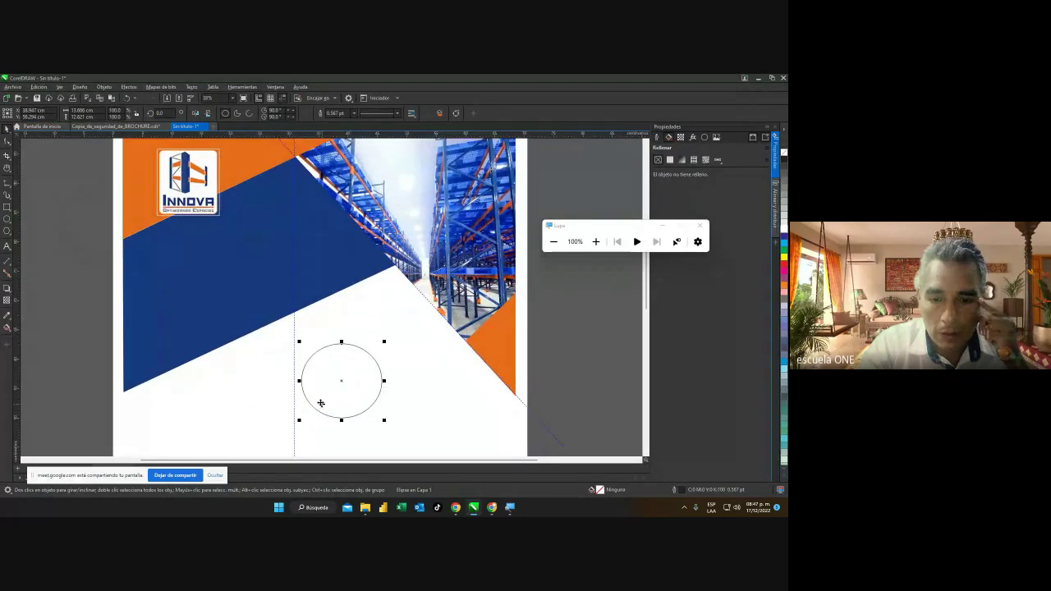
{"action": "left_click_drag", "start_coordinate": [384, 381], "coordinate": [449, 381]}
Move the magnifier window aside and convert the ellipse into an empty PowerClip frame.
{"action": "right_click", "coordinate": [373, 382]}
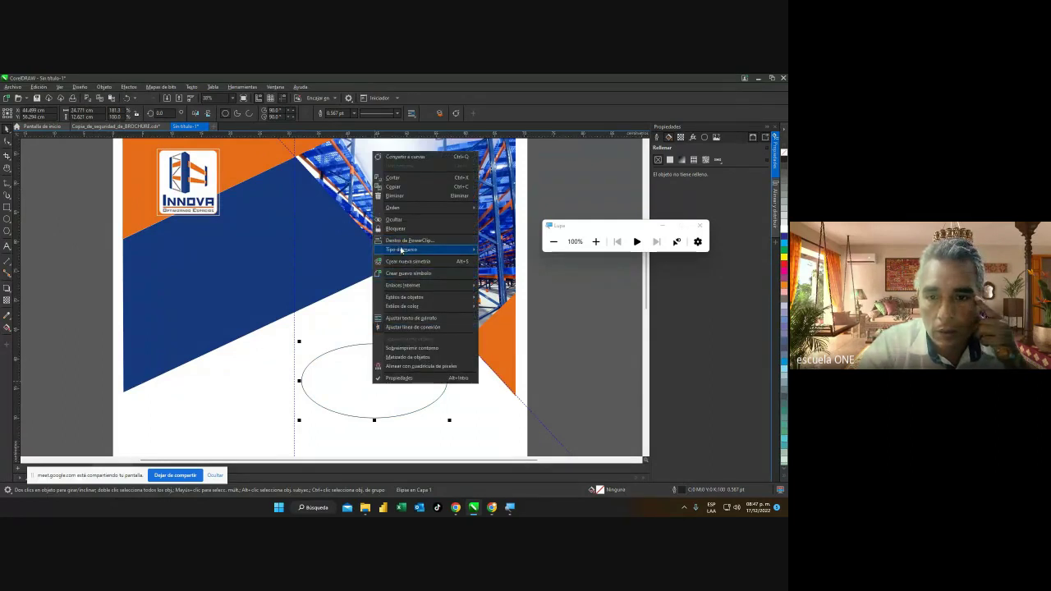
{"action": "mouse_move", "coordinate": [399, 250]}
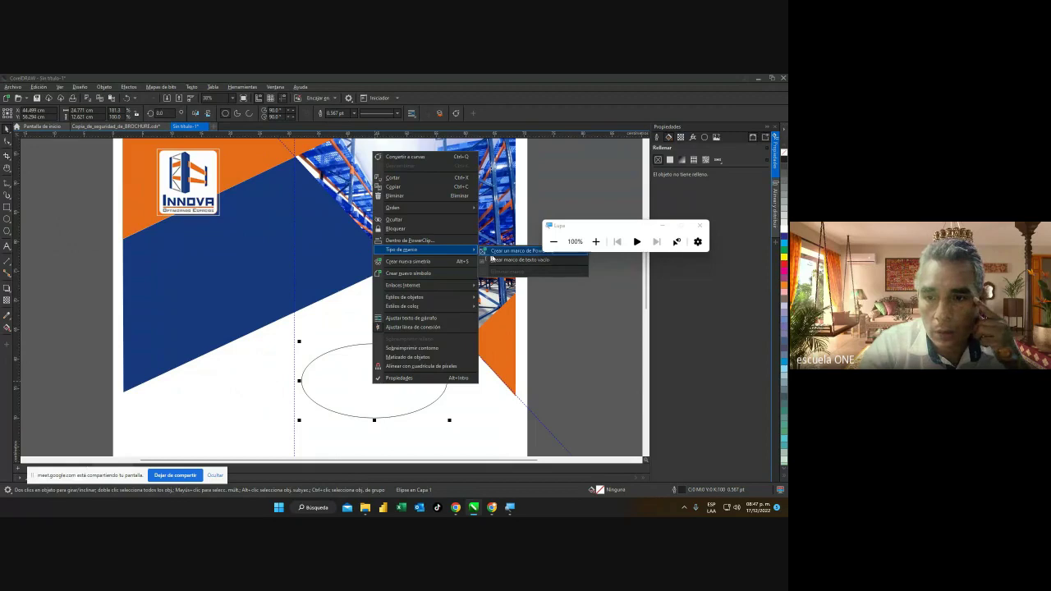
{"action": "left_click_drag", "start_coordinate": [593, 229], "coordinate": [673, 229]}
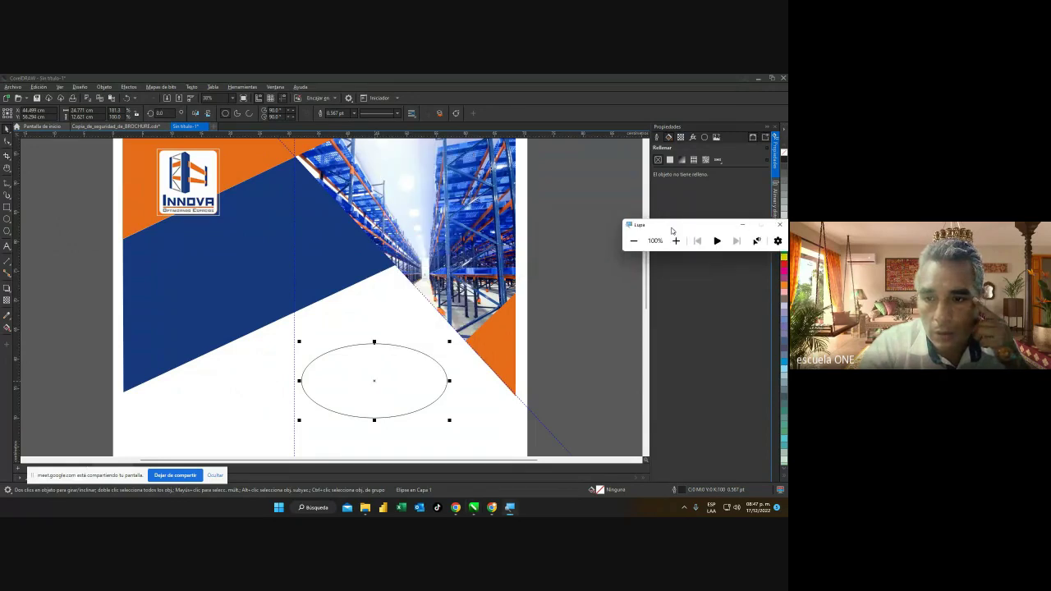
{"action": "right_click", "coordinate": [370, 378]}
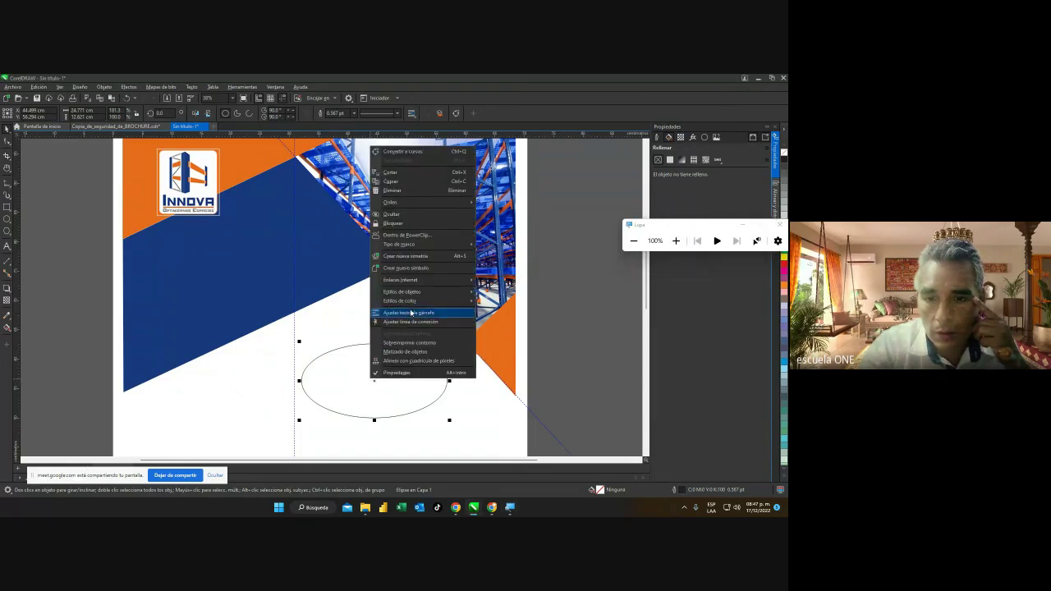
{"action": "mouse_move", "coordinate": [426, 244]}
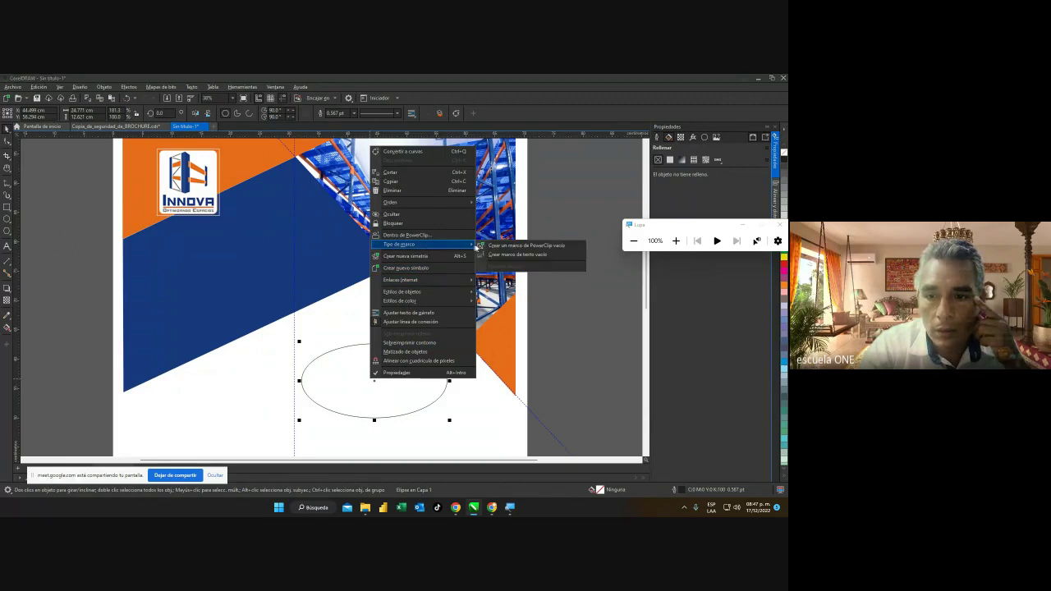
{"action": "left_click", "coordinate": [558, 248]}
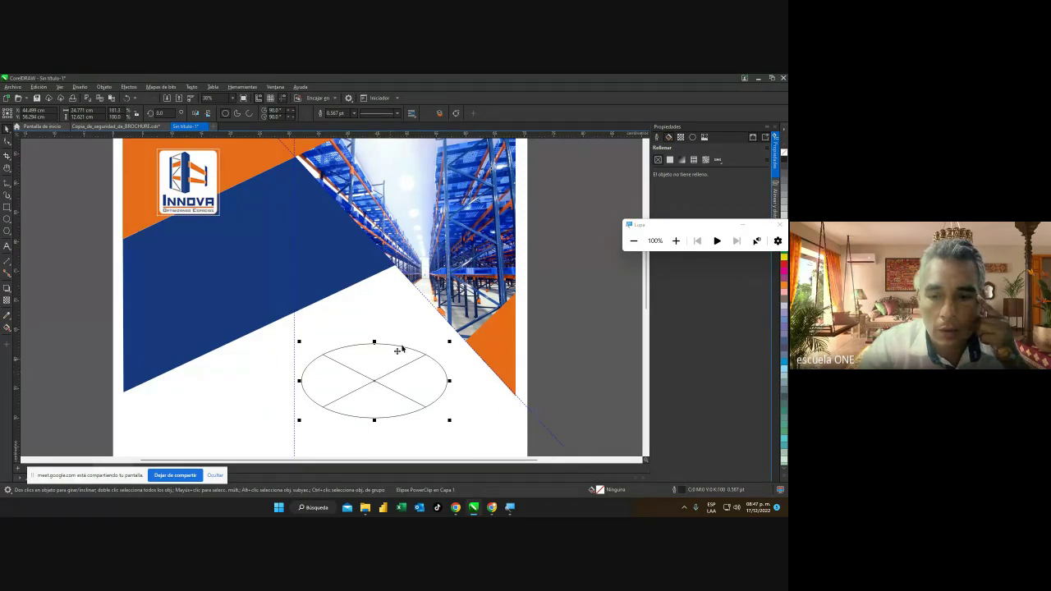
Place the warehouse rack photo inside the elliptical PowerClip frame.
{"action": "right_click", "coordinate": [467, 273]}
{"action": "left_click", "coordinate": [459, 274]}
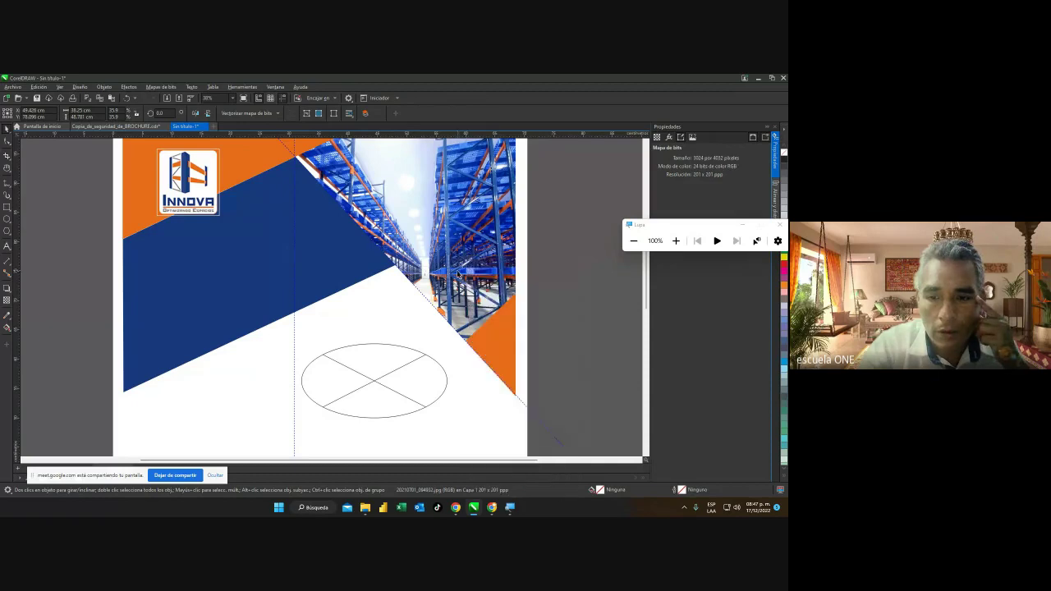
{"action": "left_click", "coordinate": [494, 279]}
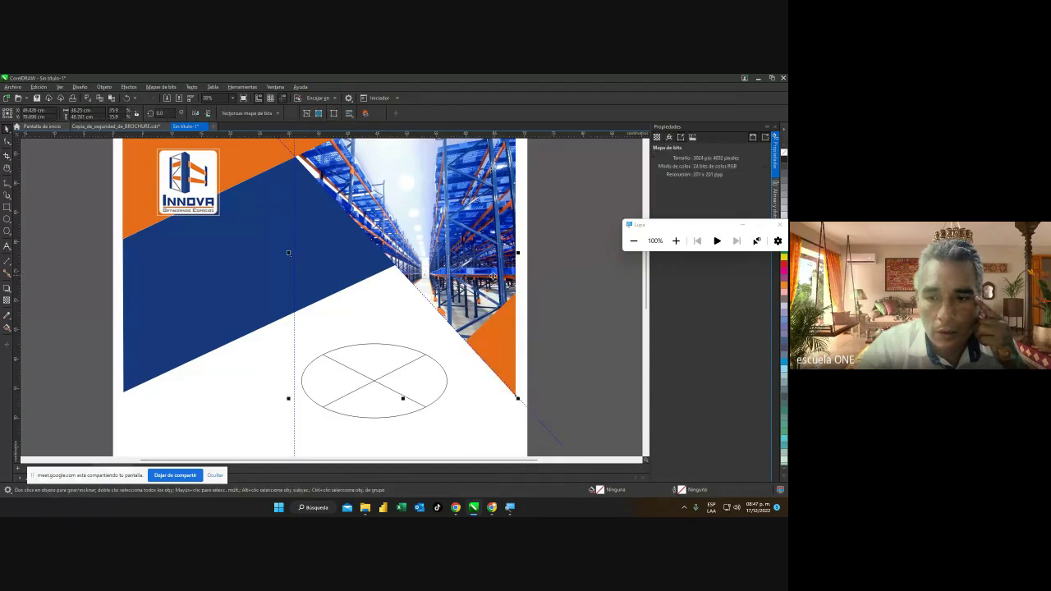
{"action": "right_click", "coordinate": [494, 279]}
{"action": "mouse_move", "coordinate": [509, 298]}
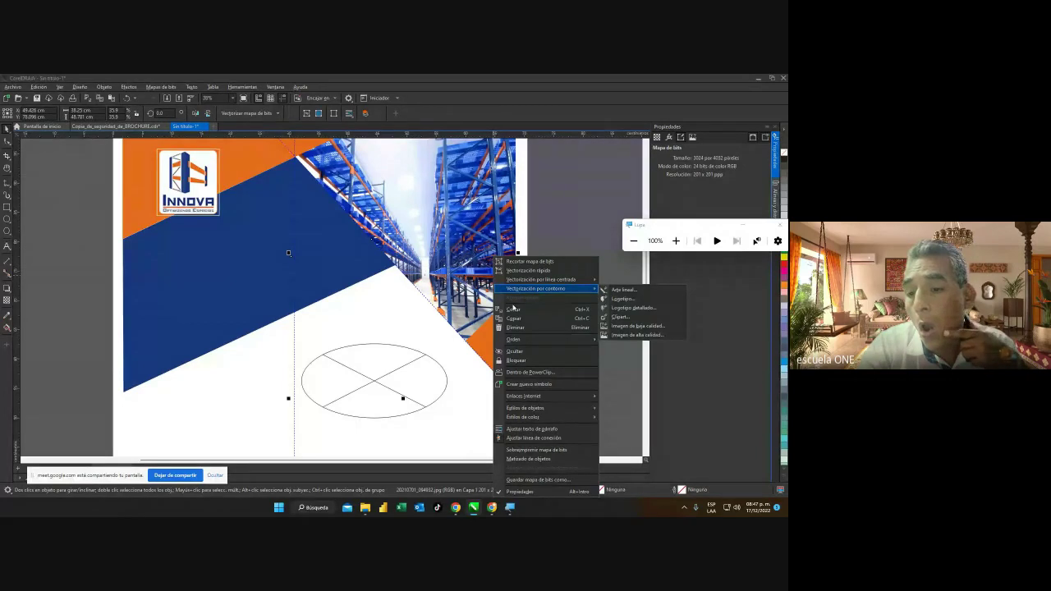
{"action": "left_click", "coordinate": [538, 374]}
{"action": "left_click", "coordinate": [383, 379]}
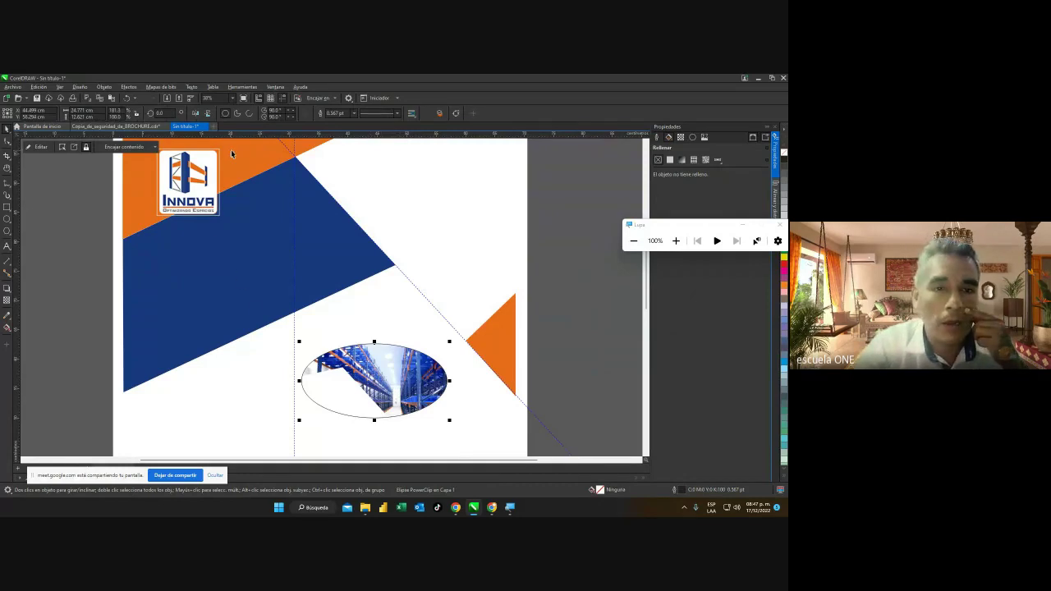
Undo placing the photo in the PowerClip frame and delete the elliptical frame.
{"action": "left_click", "coordinate": [126, 98]}
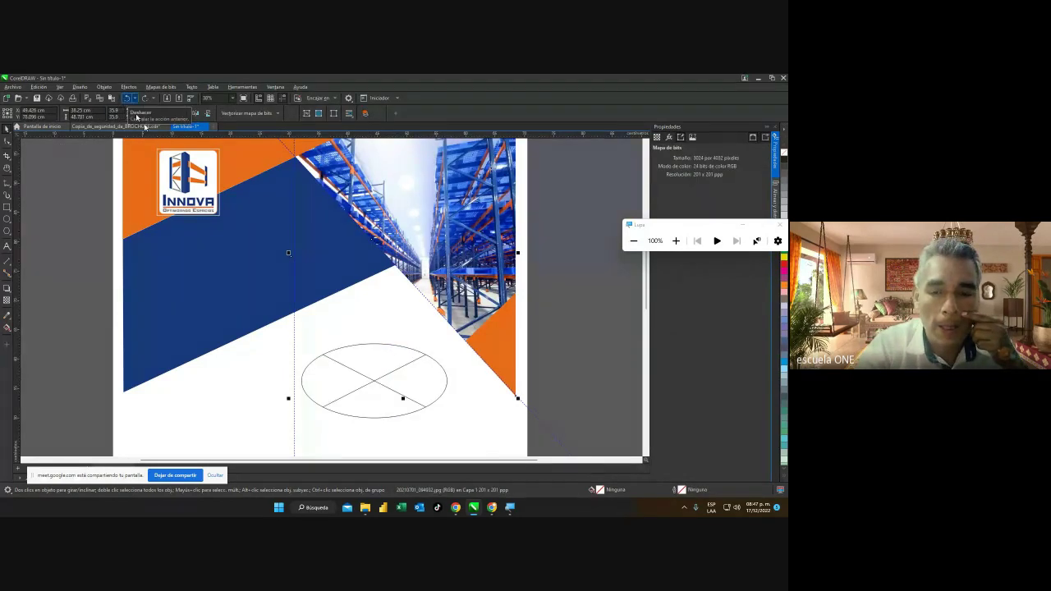
{"action": "left_click", "coordinate": [581, 367]}
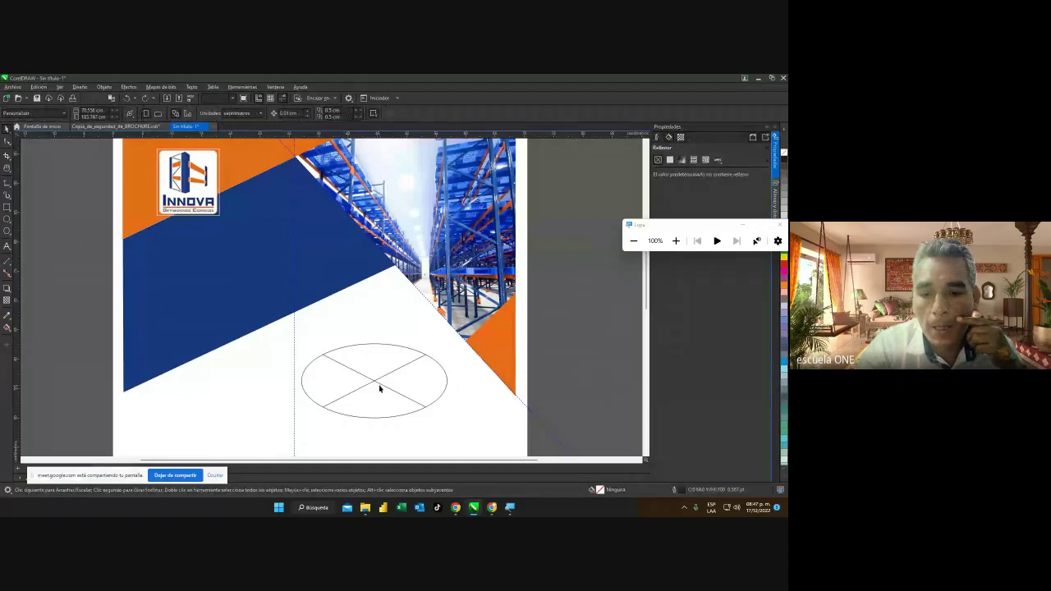
{"action": "left_click", "coordinate": [378, 387]}
{"action": "key", "text": "Delete"}
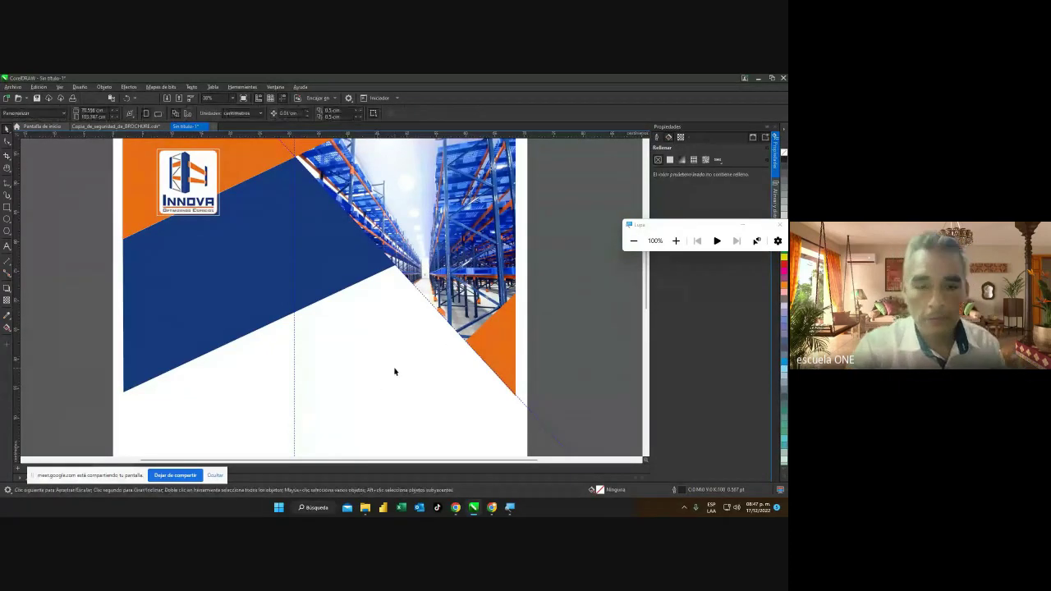
Draw a circle about 24.2 cm in diameter in the blank area below the photo and blue band.
{"action": "scroll", "coordinate": [648, 310], "scroll_direction": "down", "scroll_amount": 2}
{"action": "scroll", "coordinate": [648, 311], "scroll_direction": "down", "scroll_amount": 1}
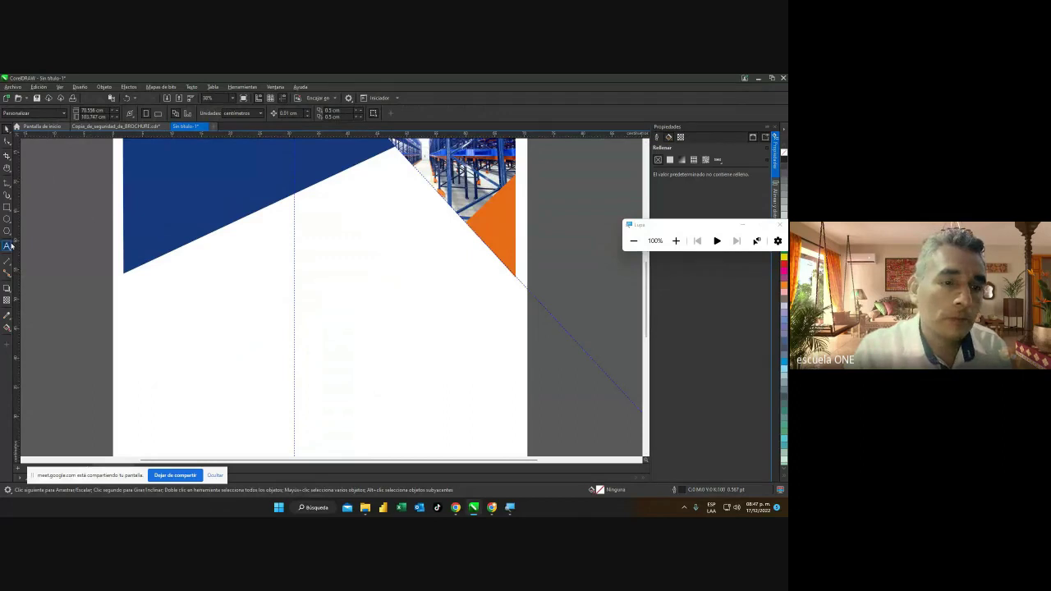
{"action": "left_click", "coordinate": [7, 219]}
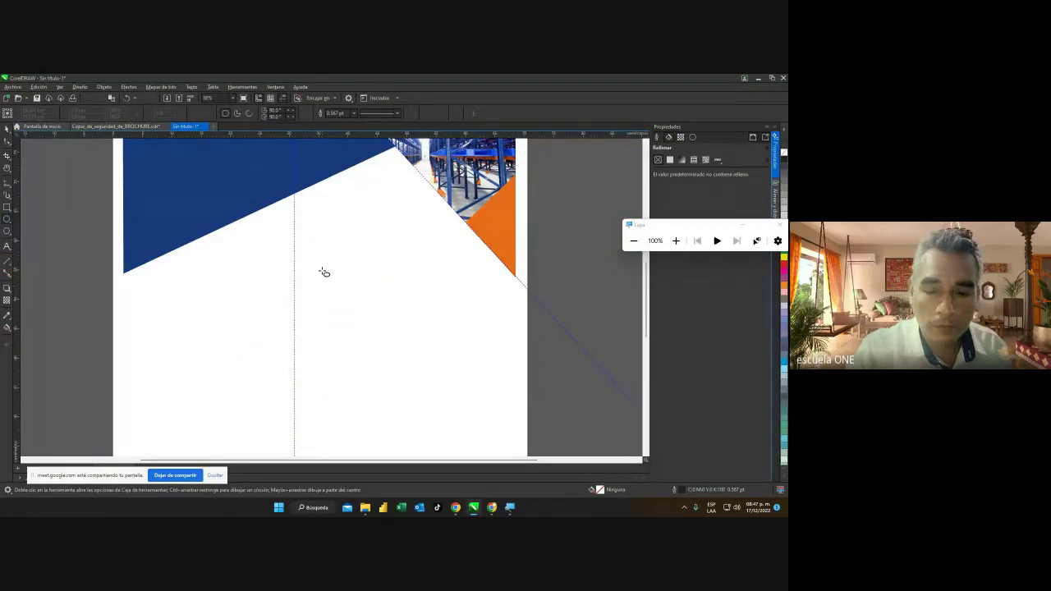
{"action": "left_click_drag", "start_coordinate": [321, 269], "coordinate": [466, 414]}
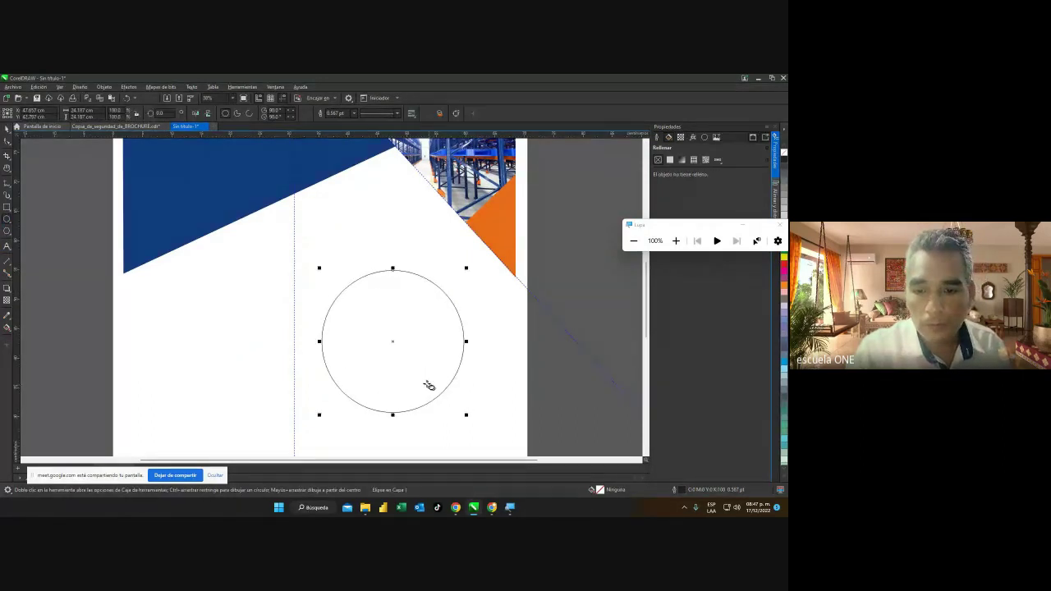
{"action": "right_click", "coordinate": [393, 341]}
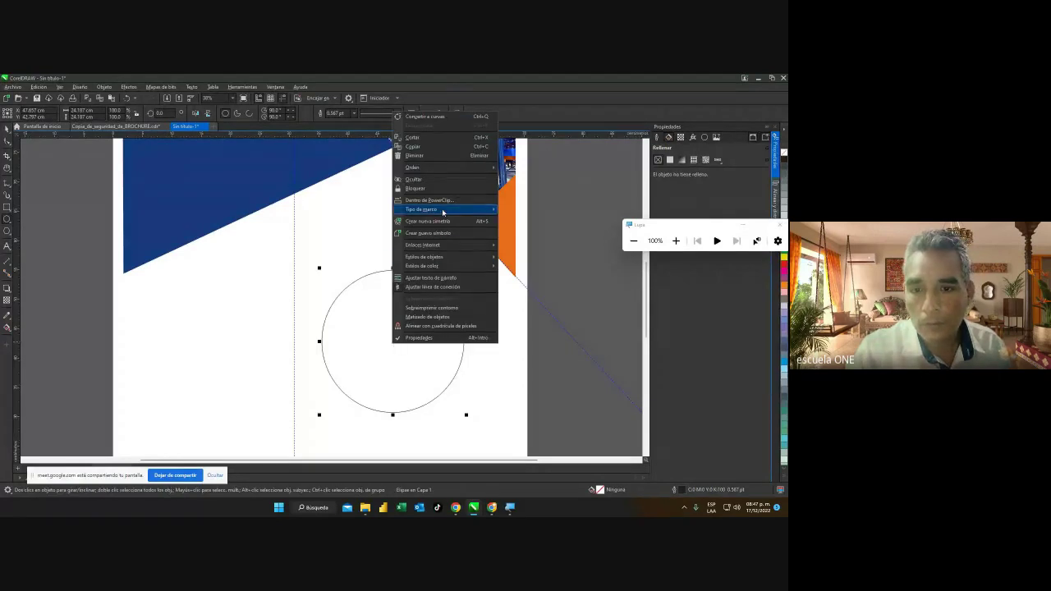
{"action": "mouse_move", "coordinate": [447, 212]}
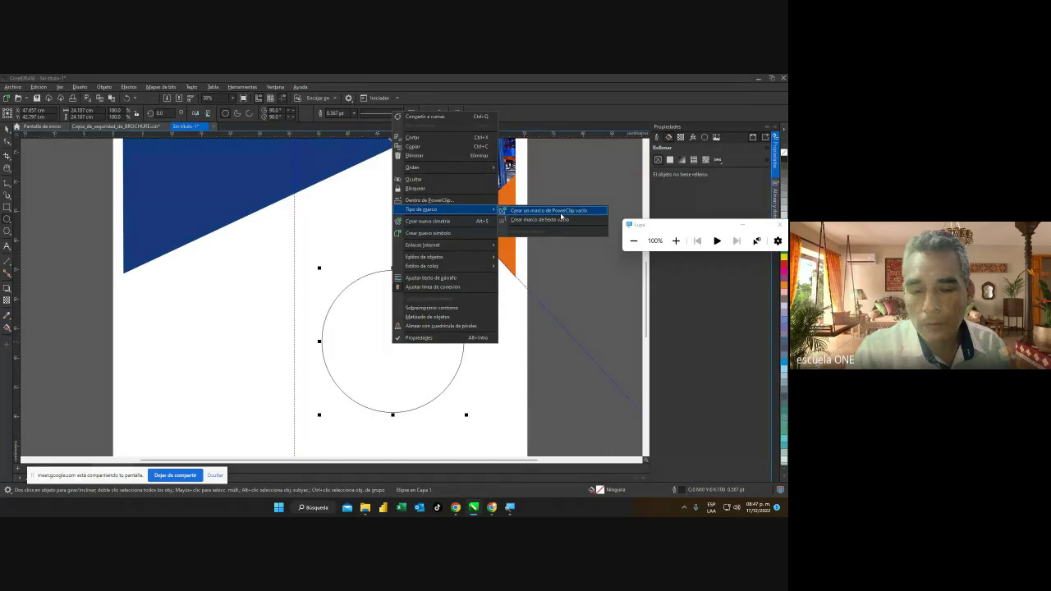
{"action": "left_click", "coordinate": [7, 129]}
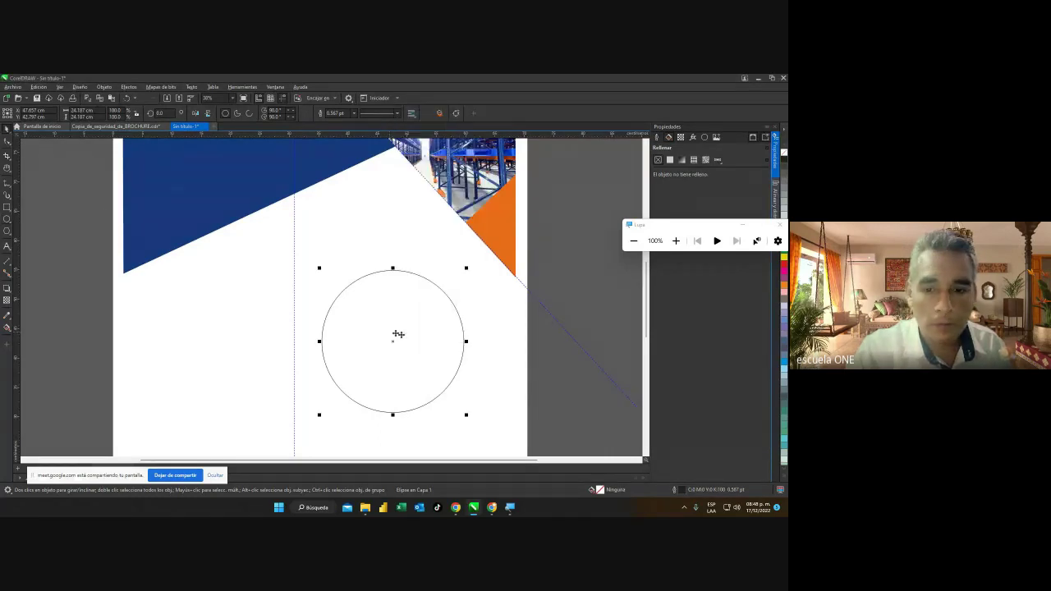
{"action": "left_click", "coordinate": [420, 359]}
{"action": "left_click", "coordinate": [462, 360]}
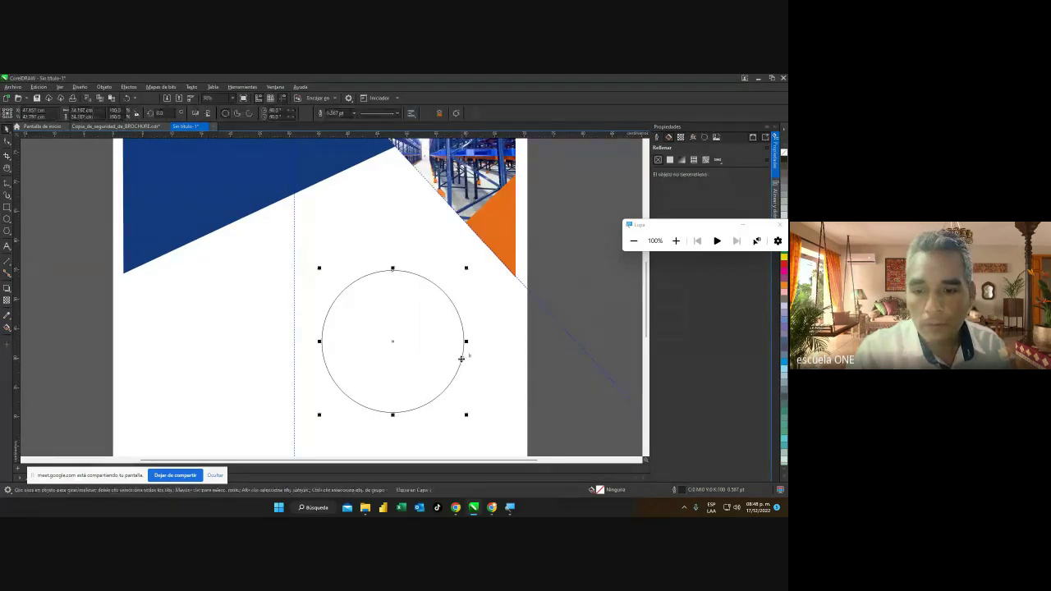
Check the Google Meet call for new chat messages and go back to the flyer in CorelDRAW.
{"action": "left_click", "coordinate": [492, 507]}
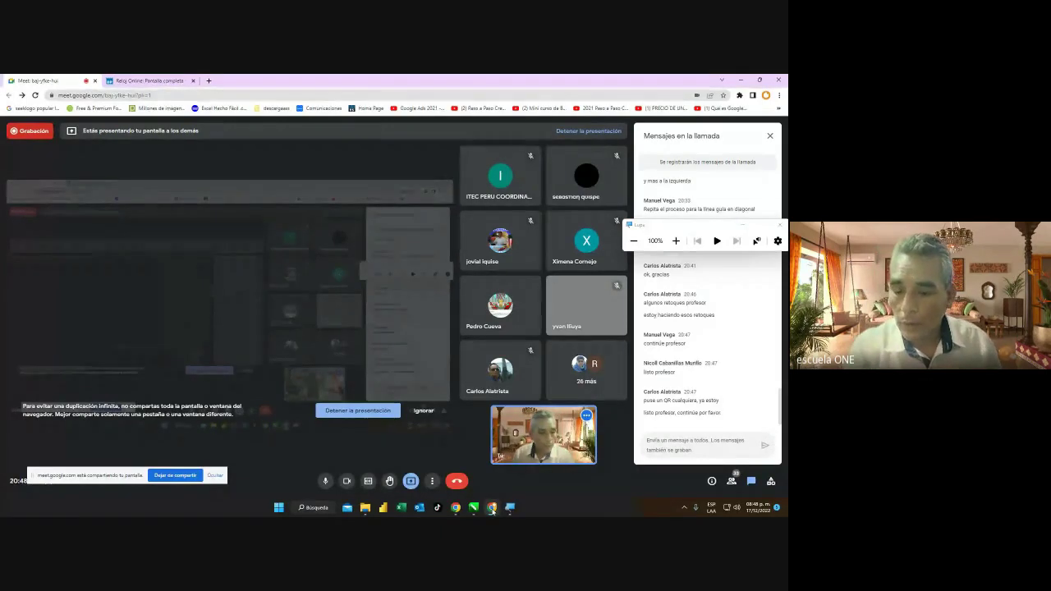
{"action": "left_click", "coordinate": [492, 507]}
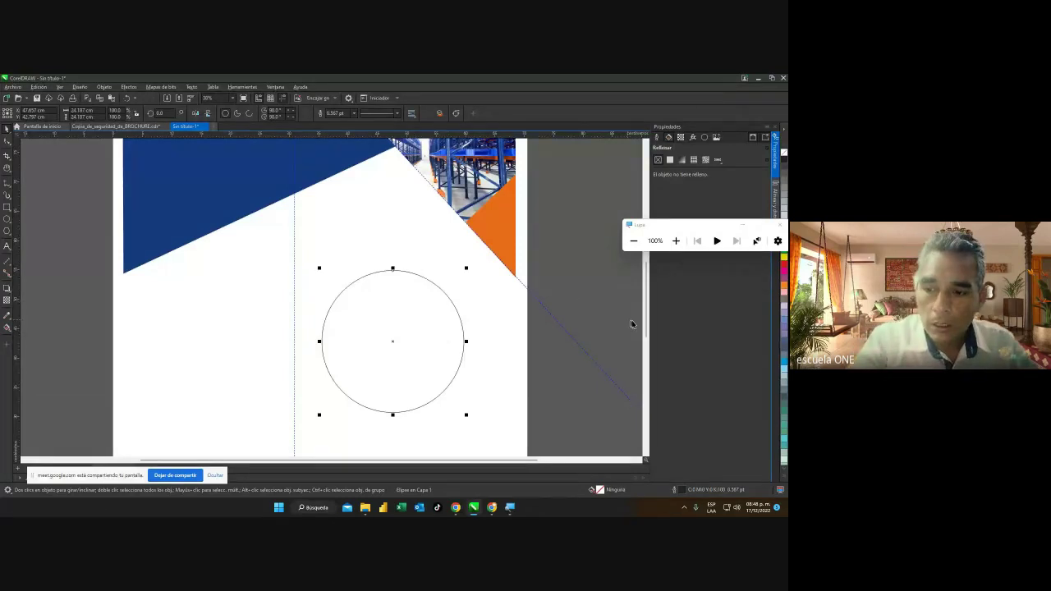
Reposition the circle slightly lower in the blank area so that it straddles the vertical guideline.
{"action": "left_click_drag", "start_coordinate": [647, 322], "coordinate": [647, 284]}
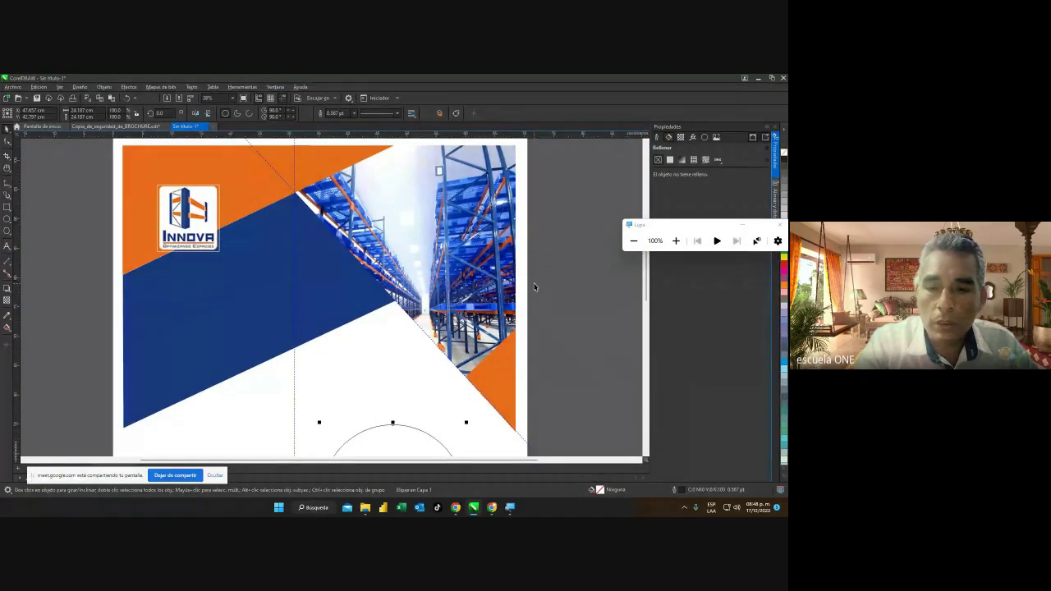
{"action": "left_click_drag", "start_coordinate": [647, 285], "coordinate": [647, 343]}
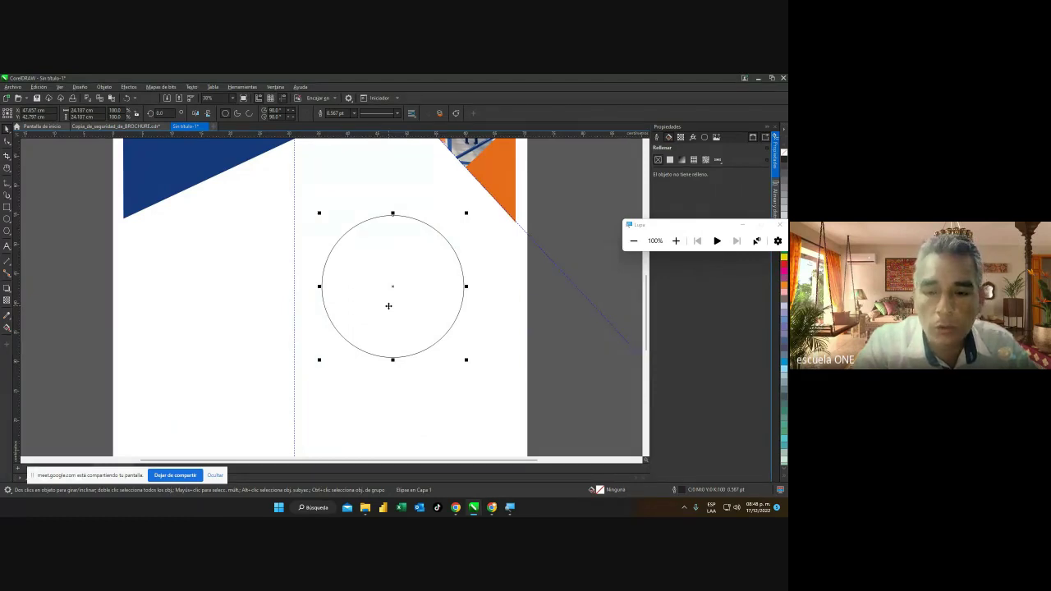
{"action": "left_click_drag", "start_coordinate": [392, 288], "coordinate": [239, 304]}
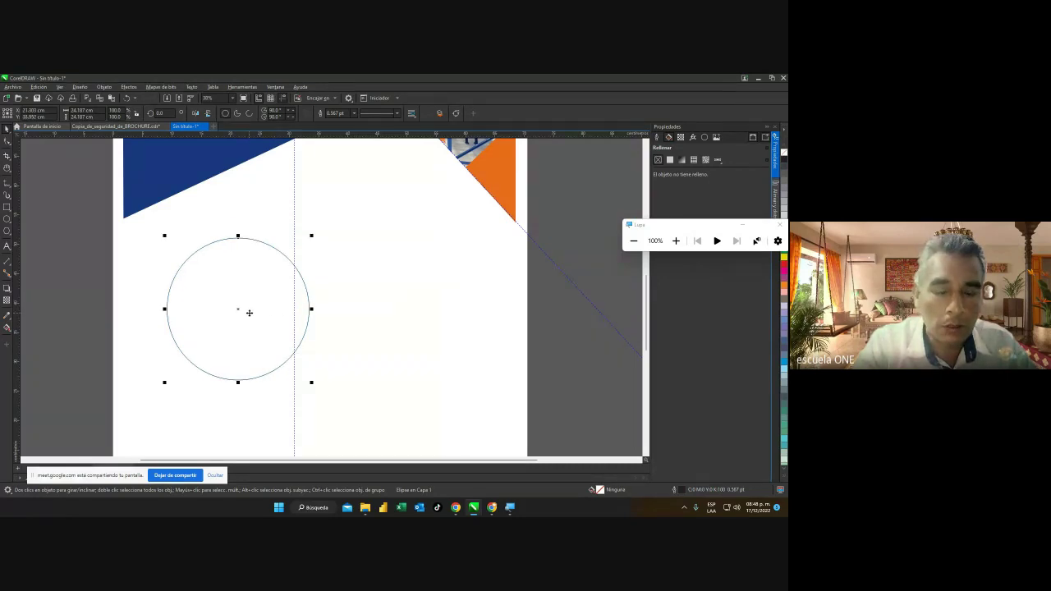
{"action": "left_click_drag", "start_coordinate": [251, 312], "coordinate": [293, 315]}
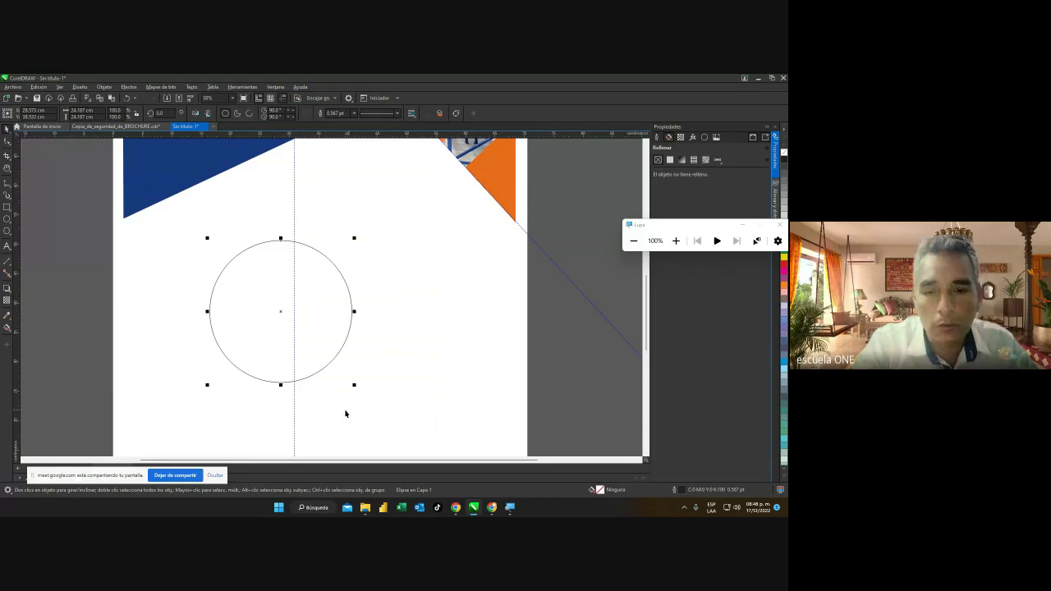
Duplicate the warehouse photo from the flyer's upper part and place the copy in the blank area beside the circle.
{"action": "left_click", "coordinate": [165, 326]}
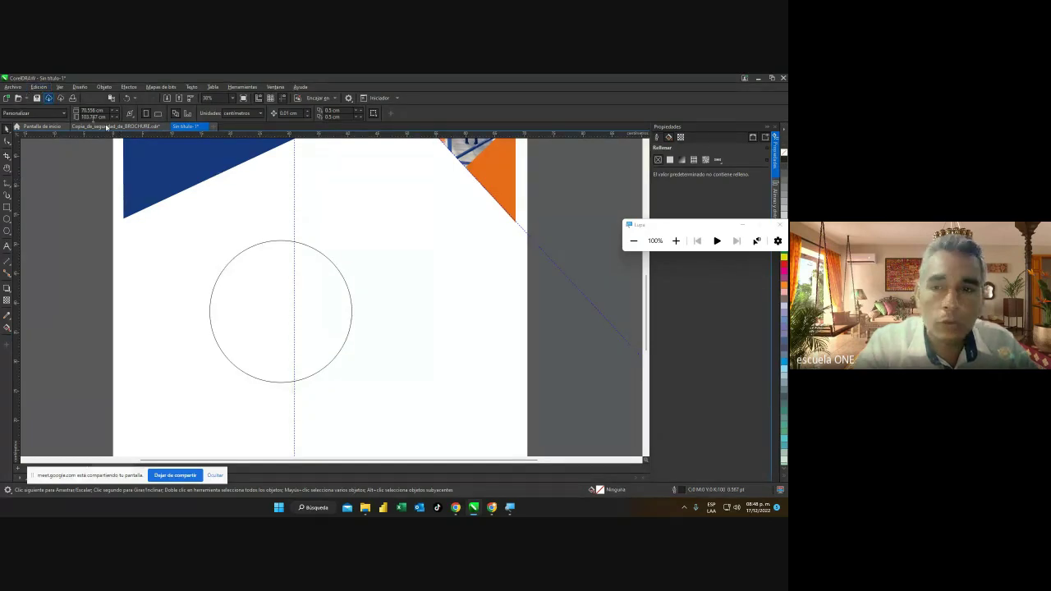
{"action": "scroll", "coordinate": [646, 312], "scroll_direction": "up", "scroll_amount": 3}
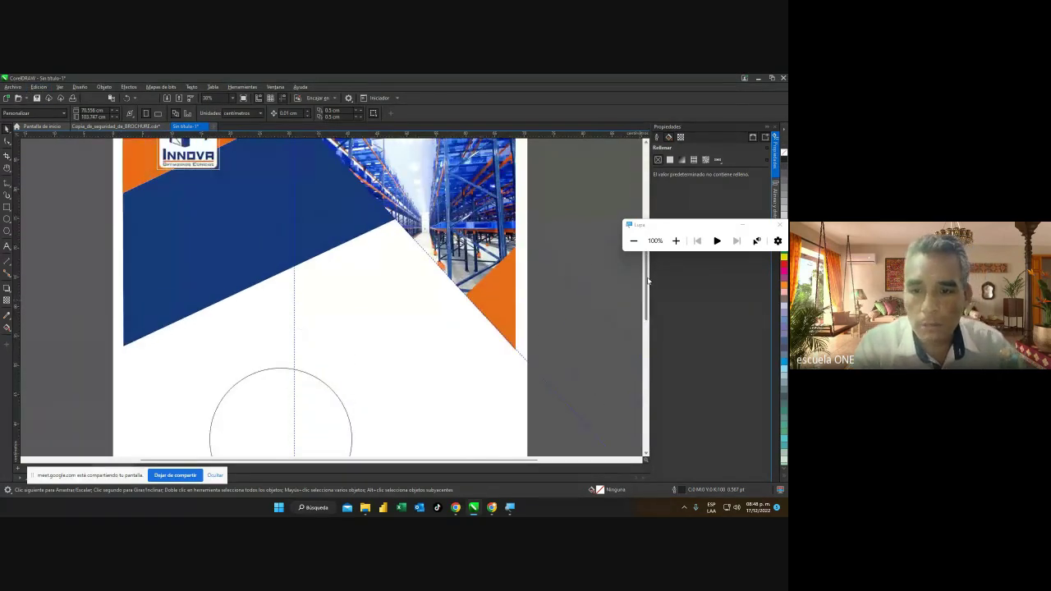
{"action": "left_click", "coordinate": [490, 212]}
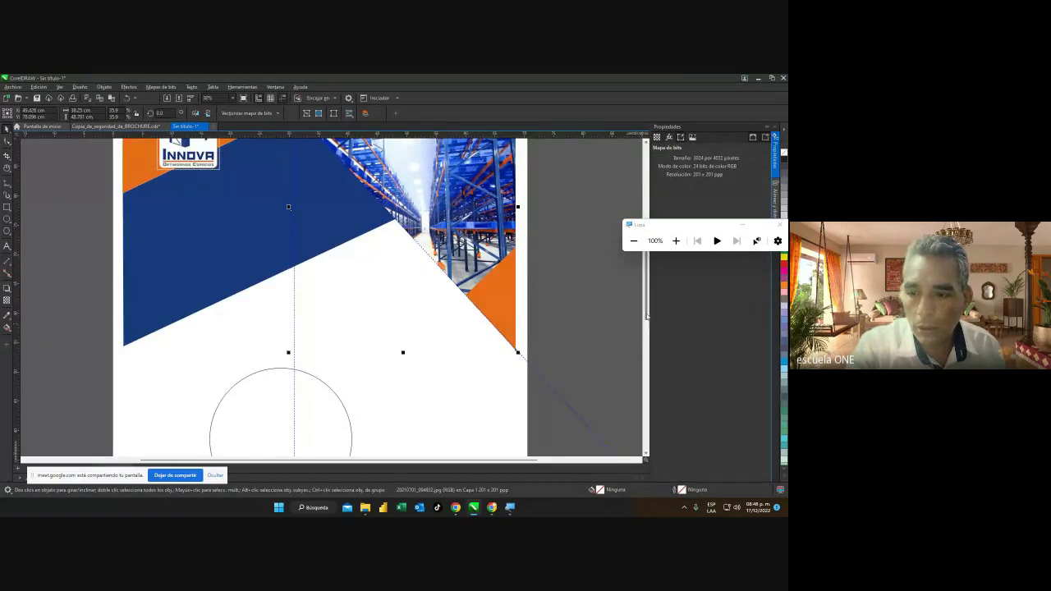
{"action": "scroll", "coordinate": [648, 327], "scroll_direction": "down", "scroll_amount": 1}
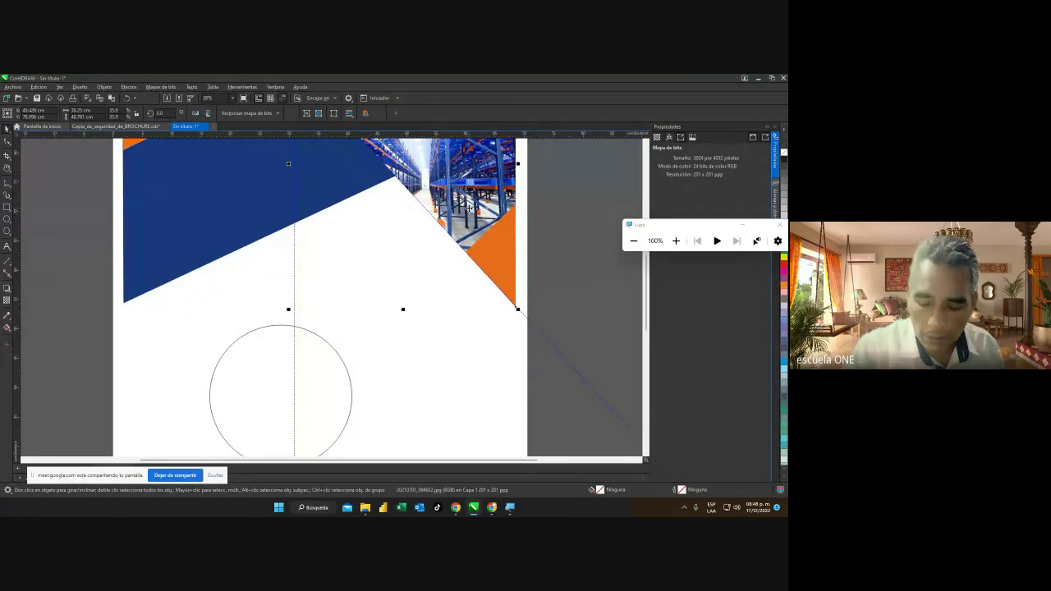
{"action": "left_click_drag", "start_coordinate": [468, 207], "coordinate": [507, 292]}
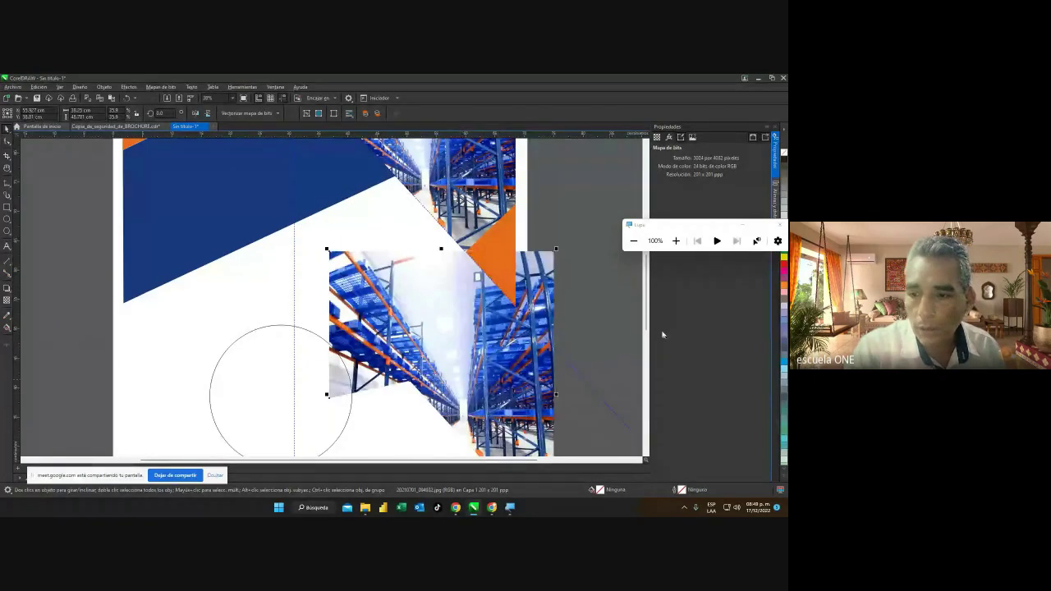
{"action": "scroll", "coordinate": [647, 316], "scroll_direction": "down", "scroll_amount": 3}
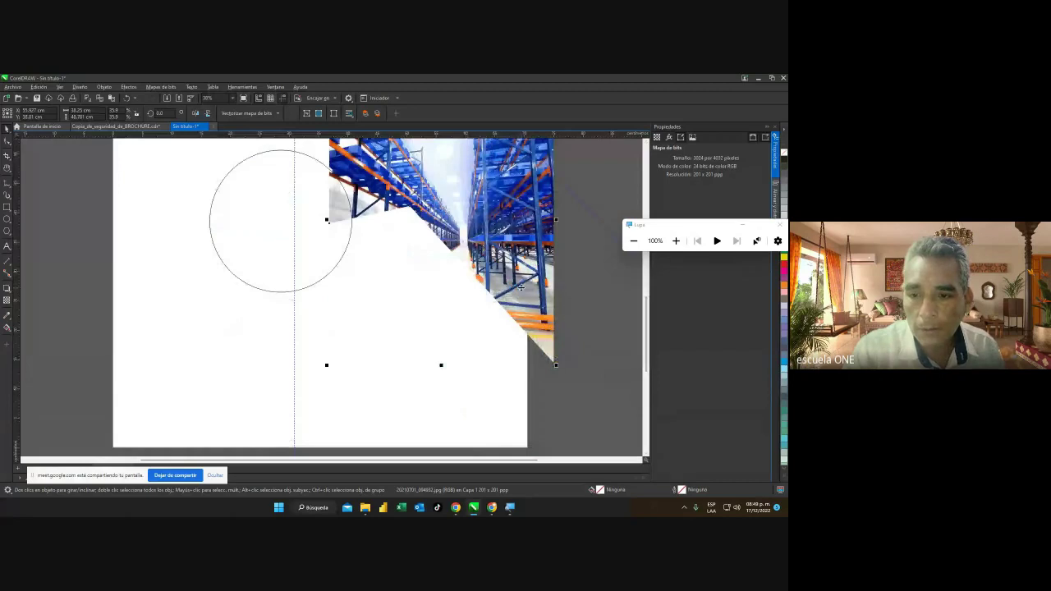
{"action": "left_click_drag", "start_coordinate": [520, 296], "coordinate": [559, 370]}
{"action": "left_click", "coordinate": [321, 283]}
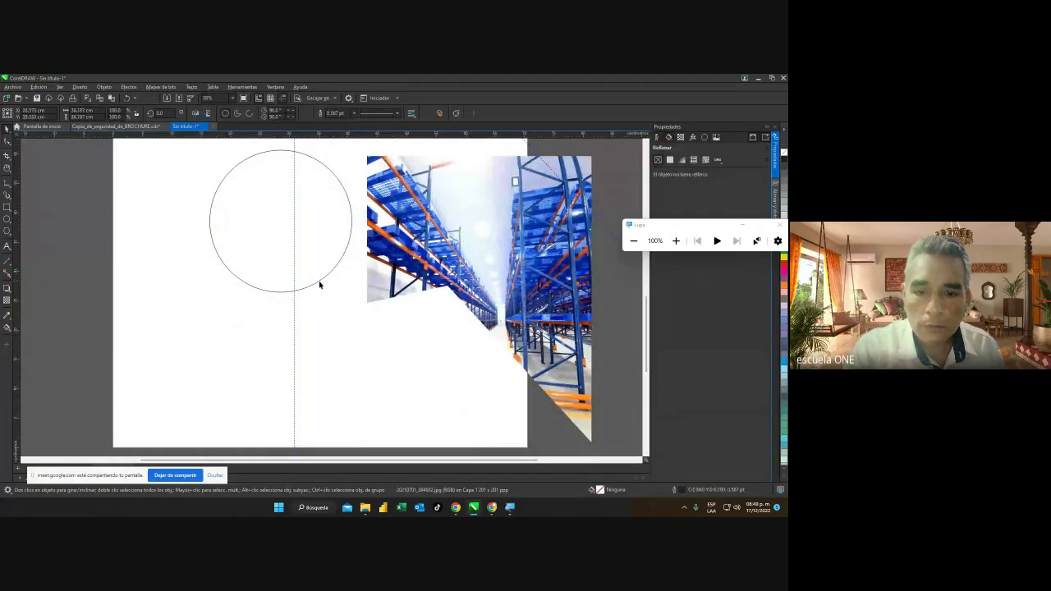
{"action": "left_click", "coordinate": [453, 276]}
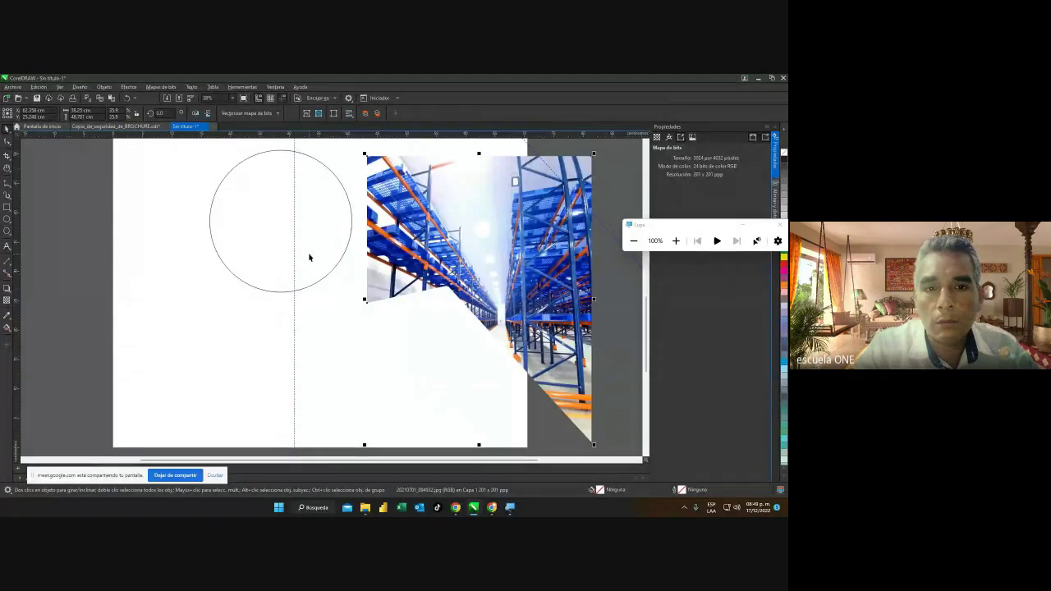
Convert the circle into an empty PowerClip frame and move it slightly down and to the left, farther from the photo.
{"action": "left_click", "coordinate": [269, 292]}
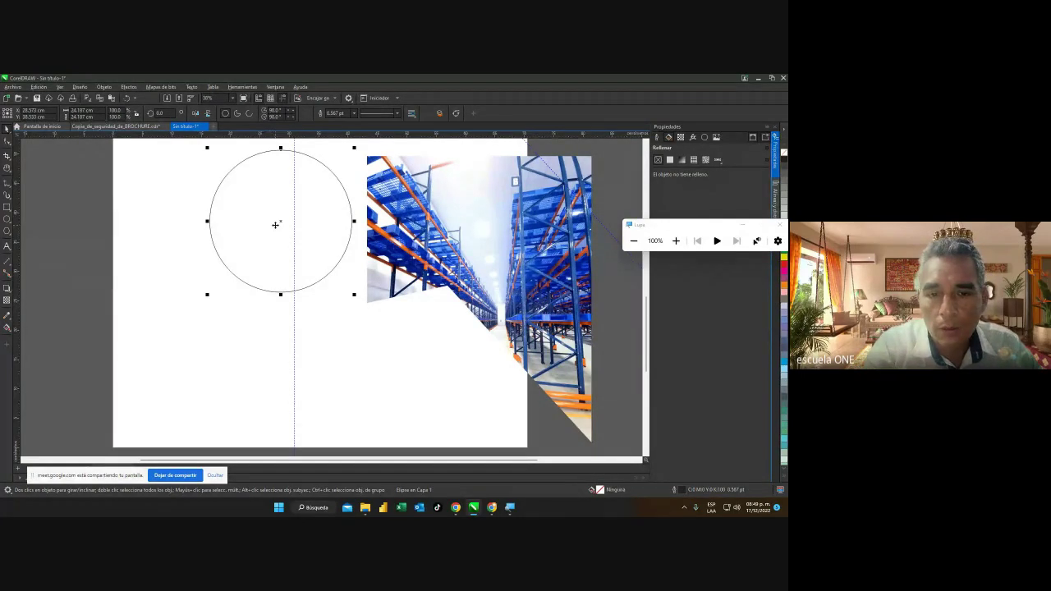
{"action": "right_click", "coordinate": [277, 227]}
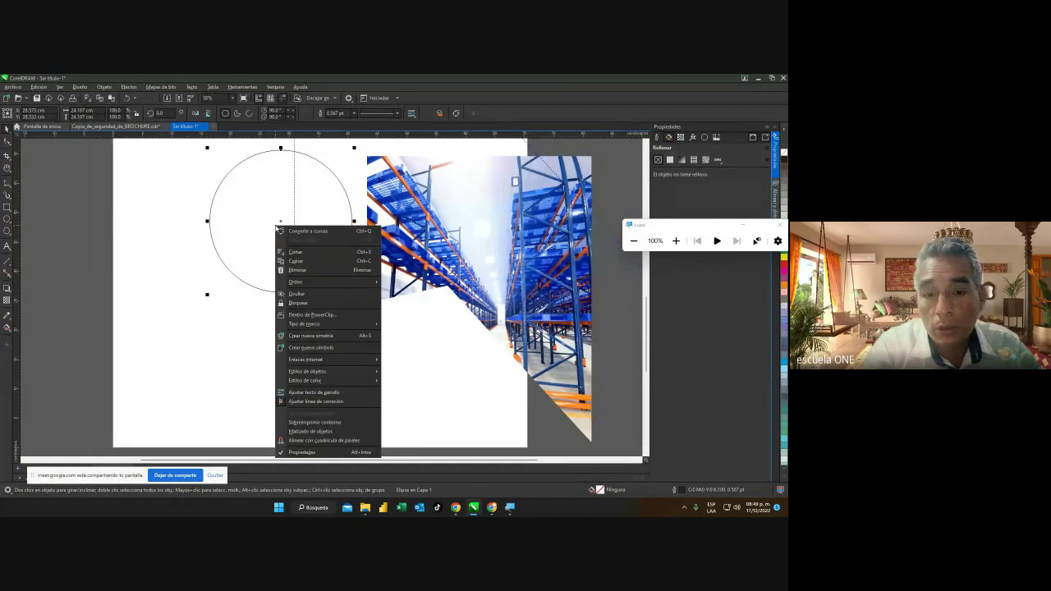
{"action": "mouse_move", "coordinate": [326, 327]}
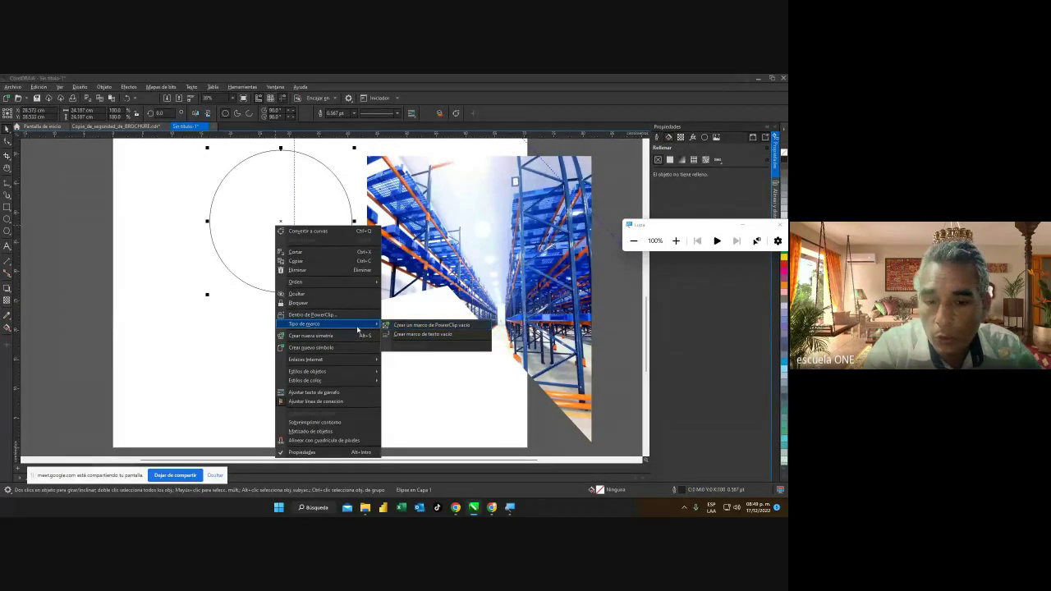
{"action": "left_click", "coordinate": [466, 326]}
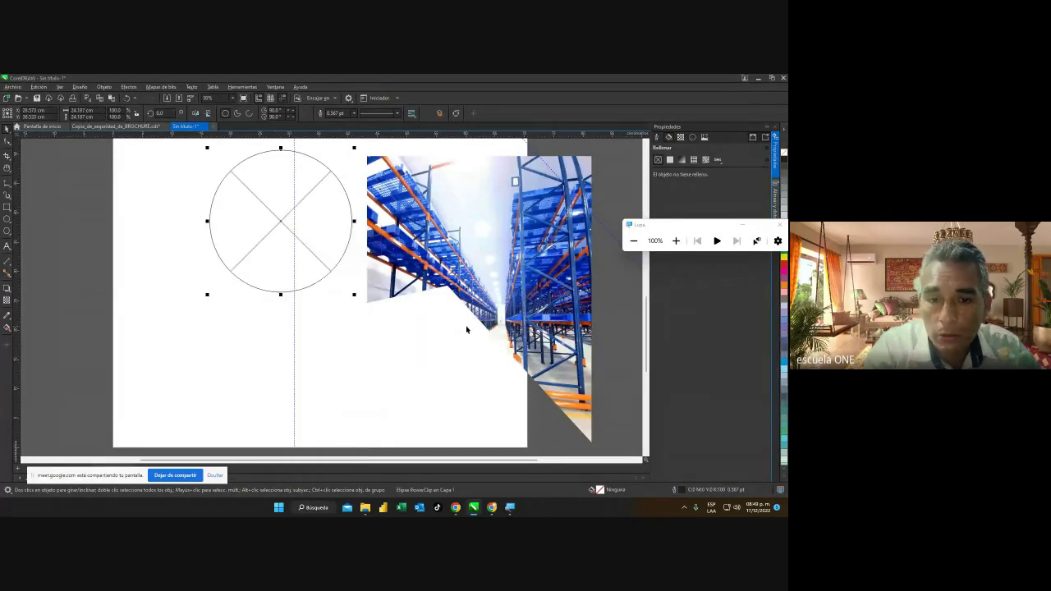
{"action": "left_click_drag", "start_coordinate": [284, 225], "coordinate": [234, 249]}
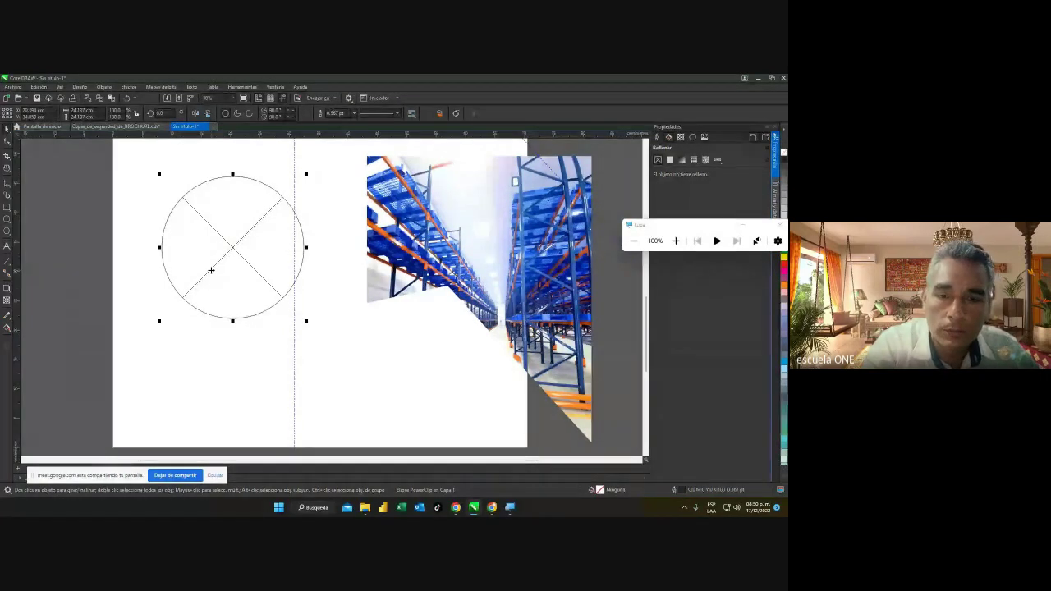
Bring the copied warehouse photo closer to the circle and place it inside the circular PowerClip frame.
{"action": "left_click", "coordinate": [423, 269]}
{"action": "left_click_drag", "start_coordinate": [438, 234], "coordinate": [412, 254]}
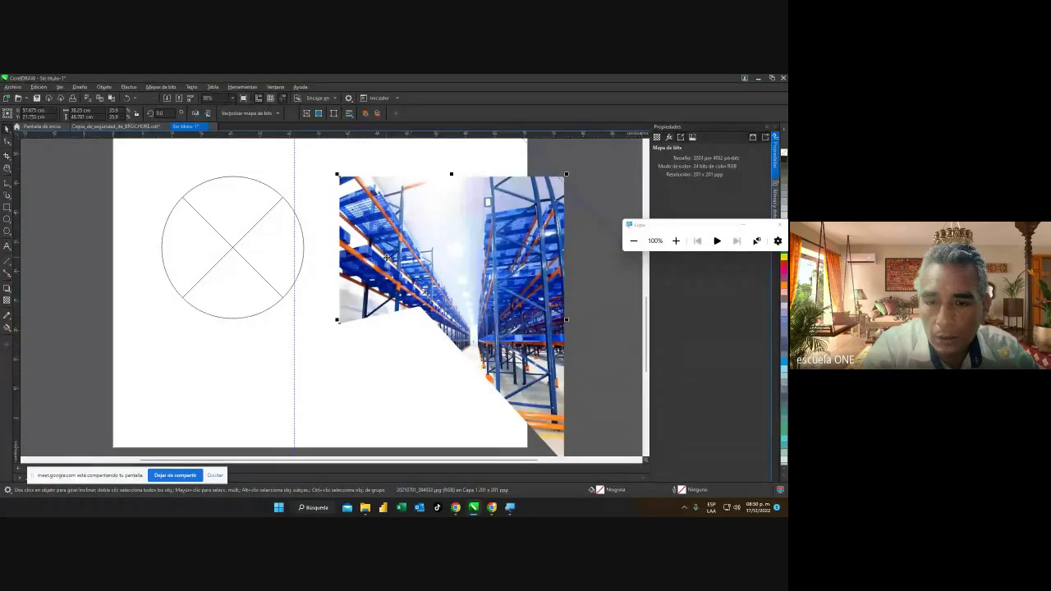
{"action": "right_click", "coordinate": [386, 257]}
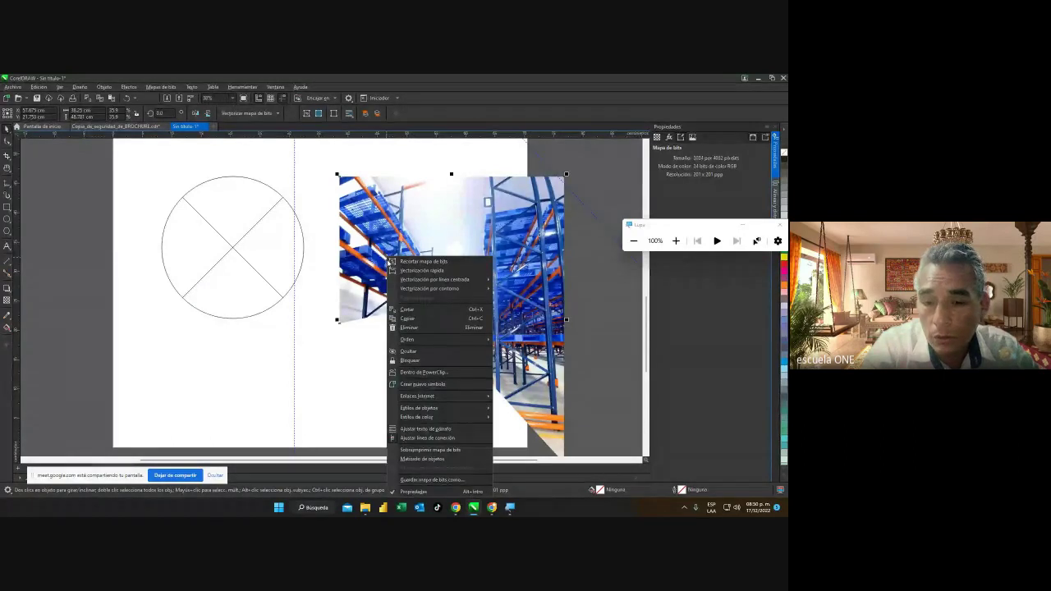
{"action": "mouse_move", "coordinate": [431, 344]}
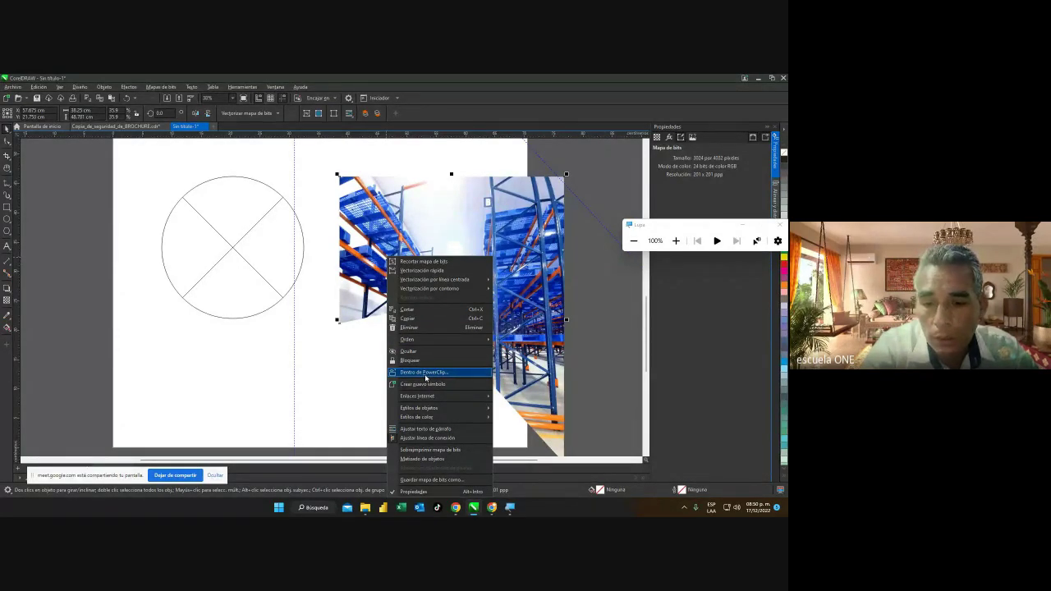
{"action": "left_click", "coordinate": [424, 374]}
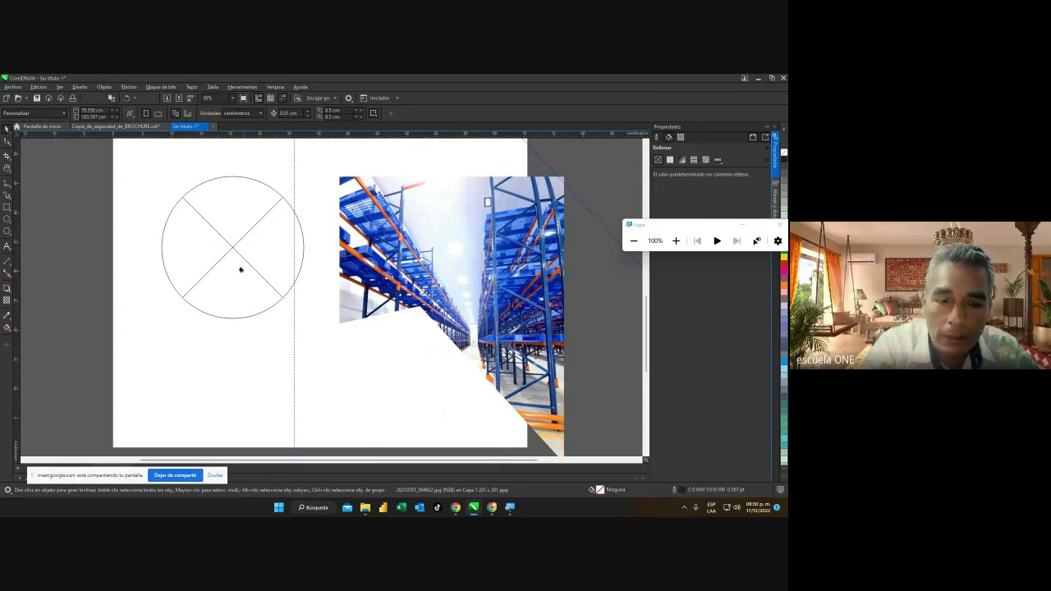
{"action": "left_click", "coordinate": [205, 248]}
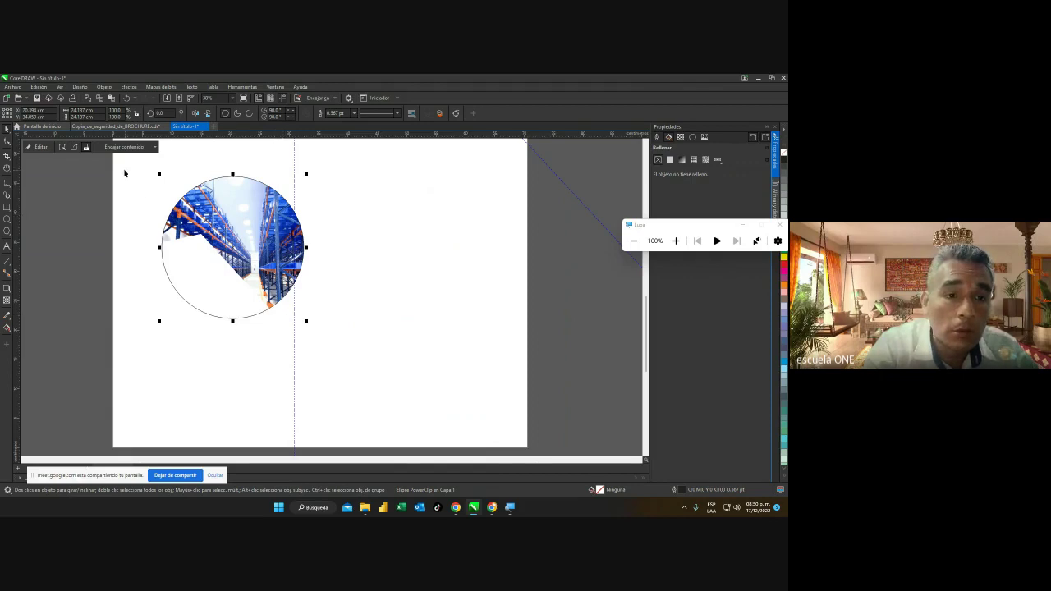
Edit the PowerClip contents, removing the photo outline's inner node and pulling its lower-left node down so the photo fills the circle.
{"action": "left_click", "coordinate": [47, 152]}
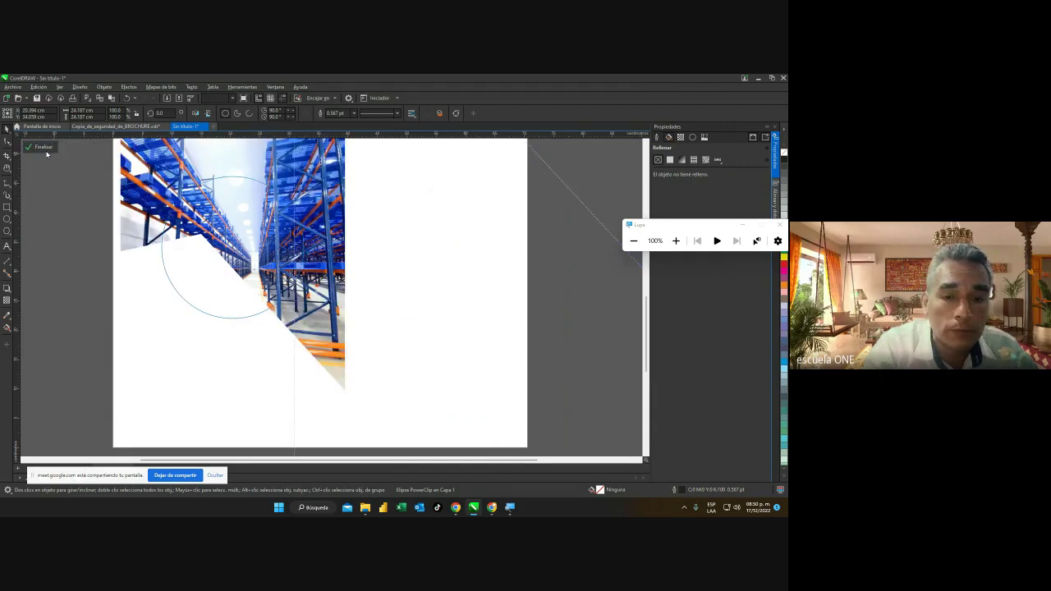
{"action": "left_click", "coordinate": [332, 337]}
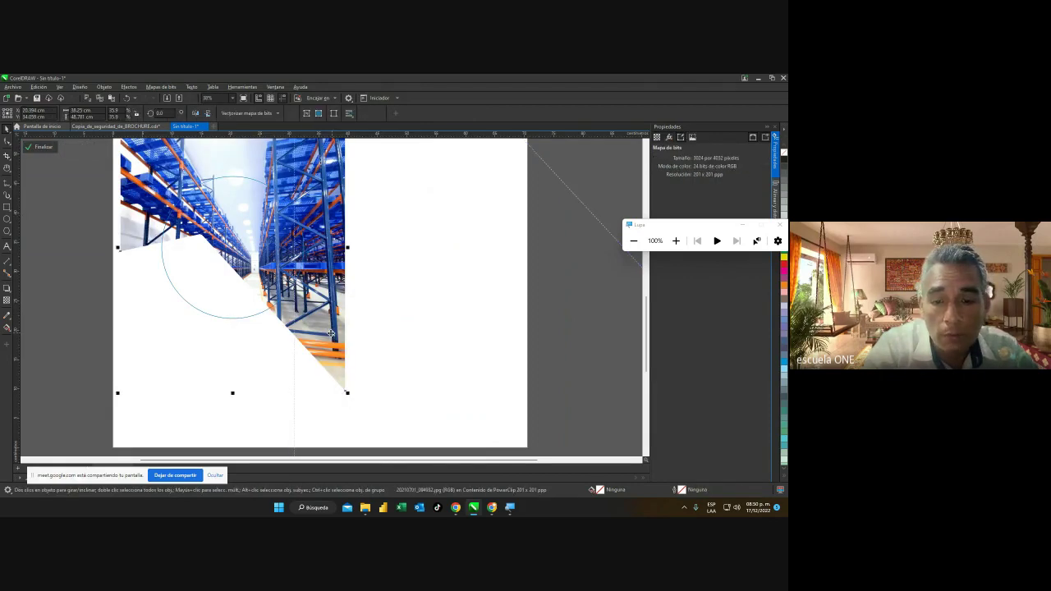
{"action": "left_click", "coordinate": [6, 141]}
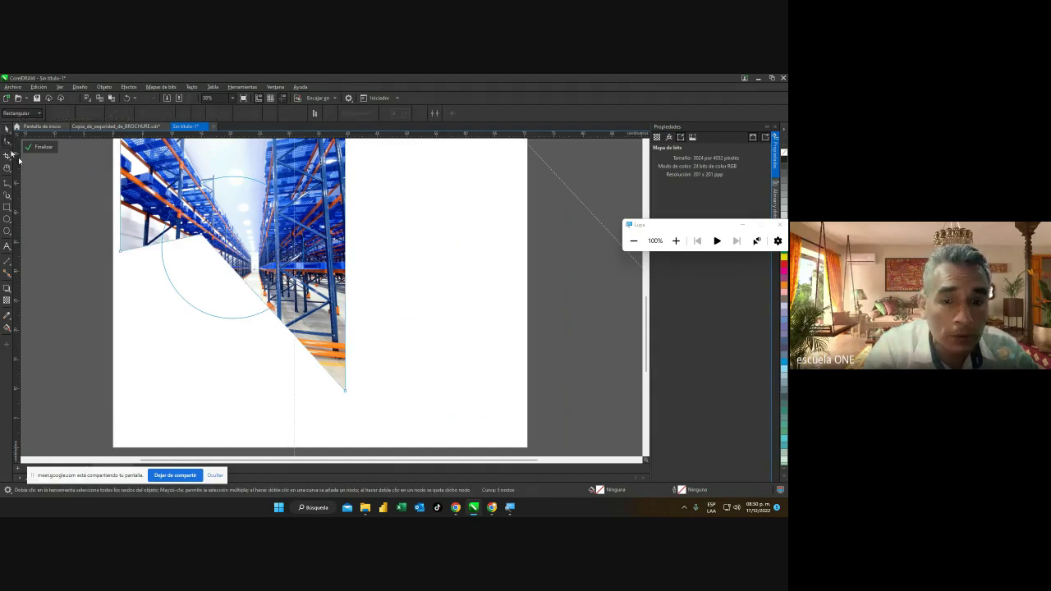
{"action": "double_click", "coordinate": [204, 237]}
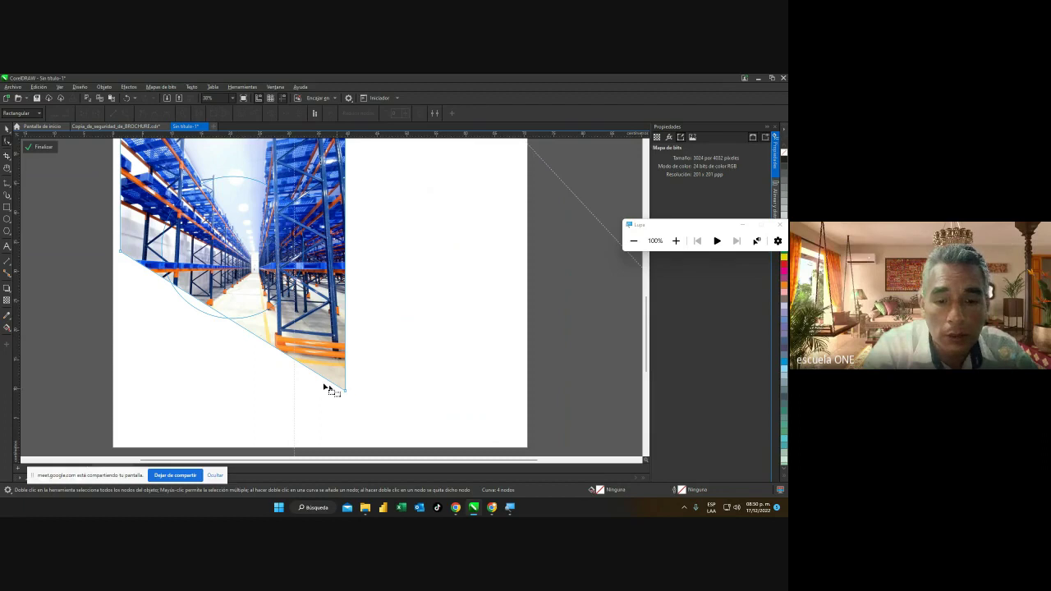
{"action": "left_click_drag", "start_coordinate": [121, 255], "coordinate": [144, 367]}
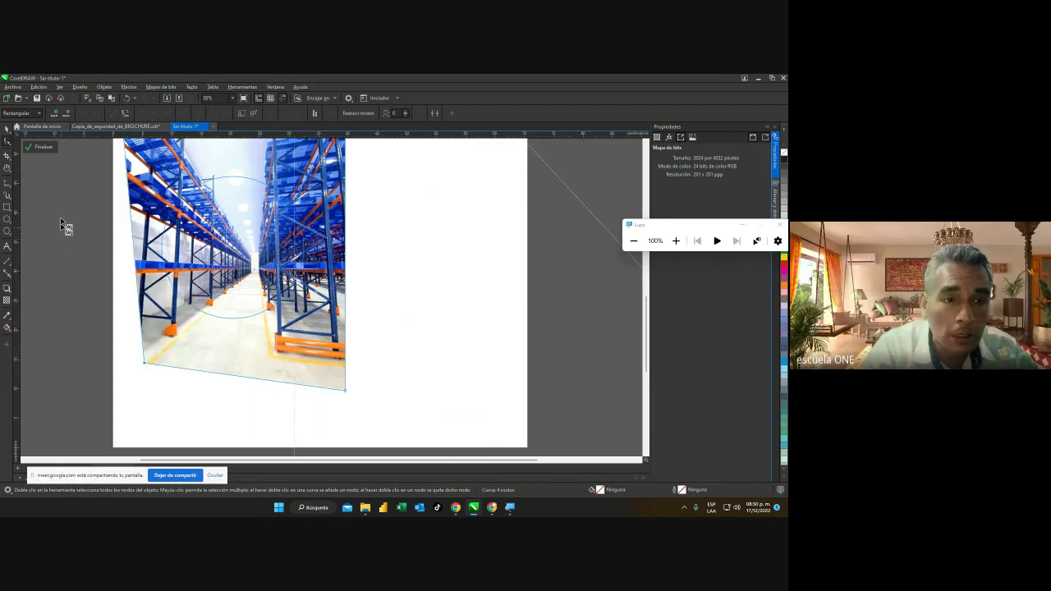
{"action": "left_click", "coordinate": [41, 148]}
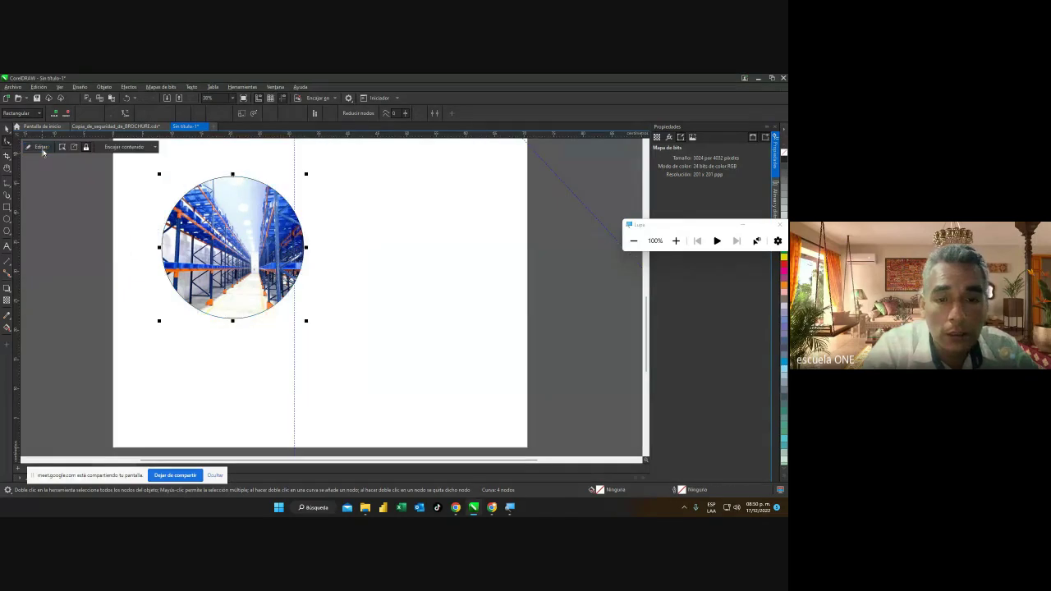
Move the circular photo right of the vertical guideline and draw a pentagon about 19 by 18 cm on the guideline's left side.
{"action": "left_click_drag", "start_coordinate": [254, 263], "coordinate": [416, 305]}
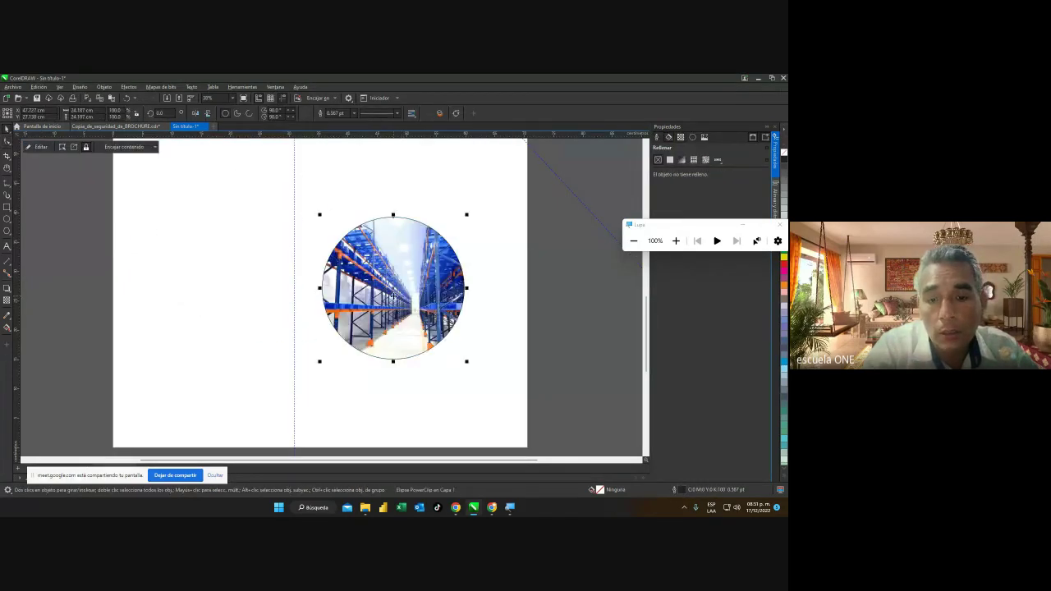
{"action": "left_click", "coordinate": [495, 321]}
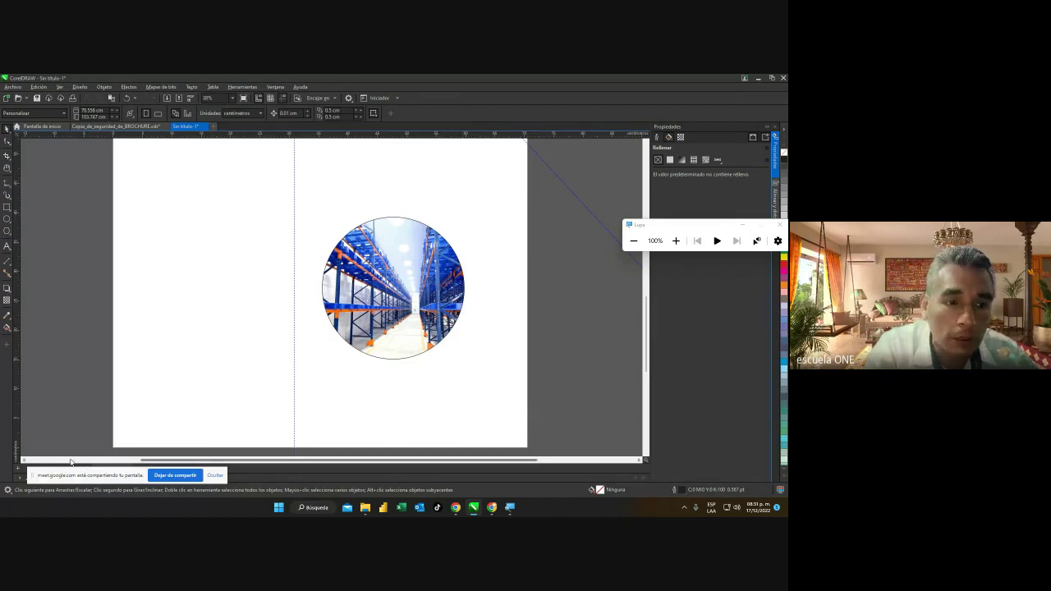
{"action": "left_click", "coordinate": [8, 231]}
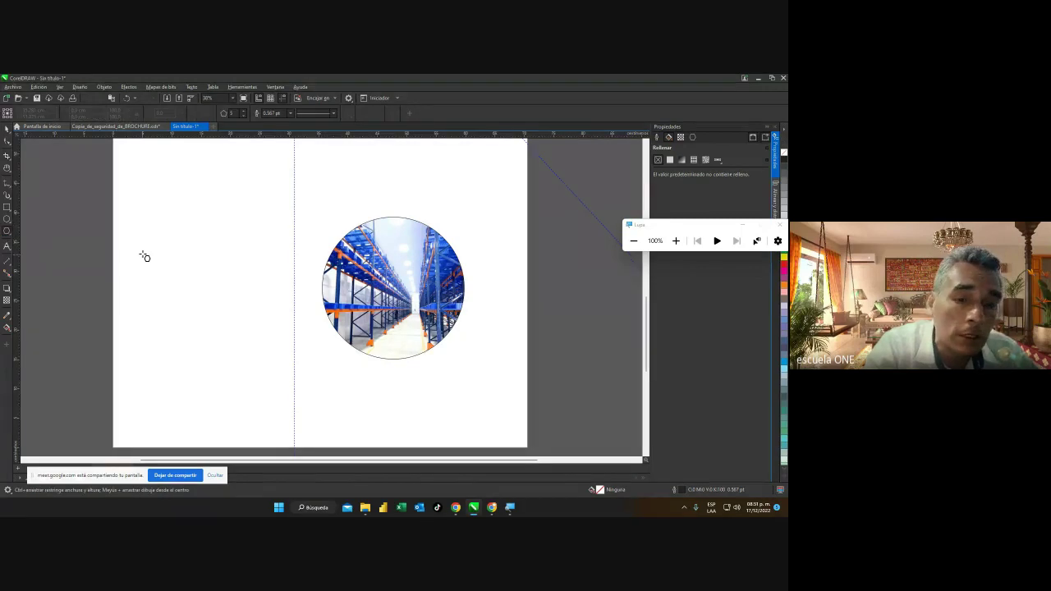
{"action": "left_click_drag", "start_coordinate": [156, 236], "coordinate": [243, 346]}
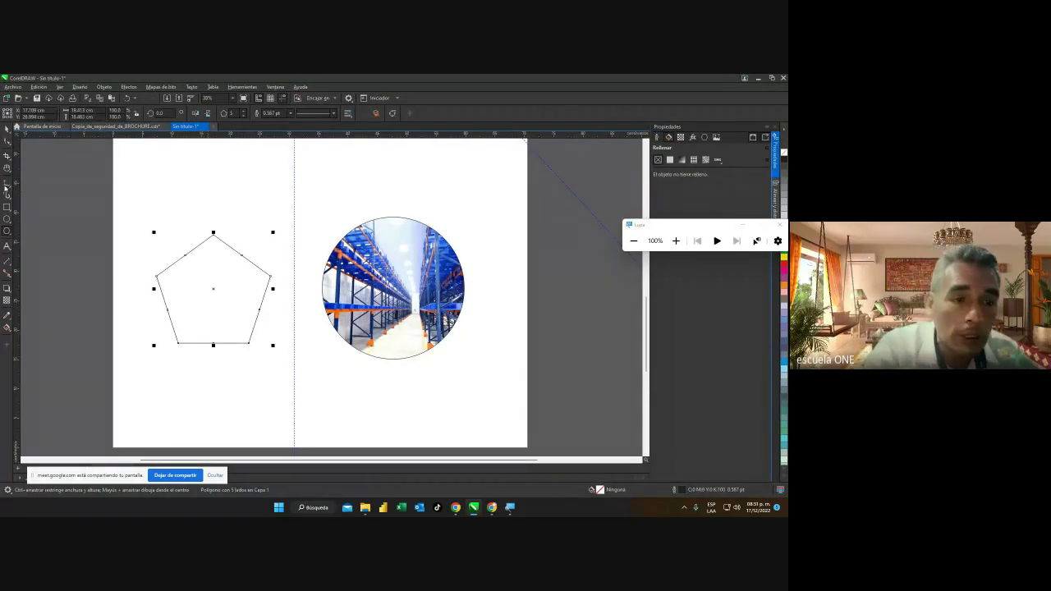
{"action": "left_click", "coordinate": [7, 129]}
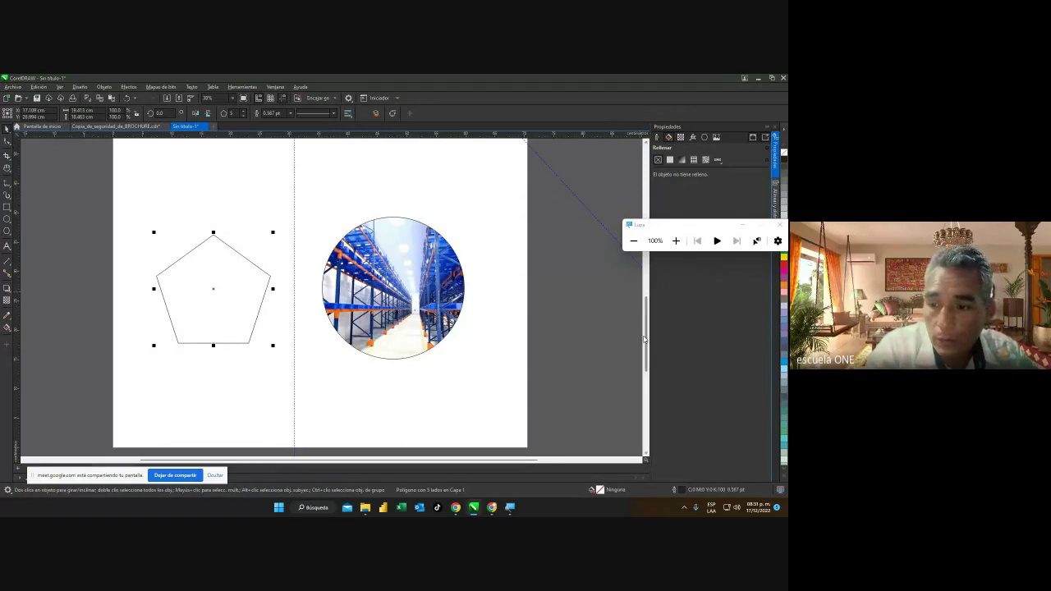
Duplicate the flyer's warehouse photo, shift the circular photo to the page's right edge, and place the copy beside the pentagon.
{"action": "scroll", "coordinate": [535, 253], "scroll_direction": "up", "scroll_amount": 3}
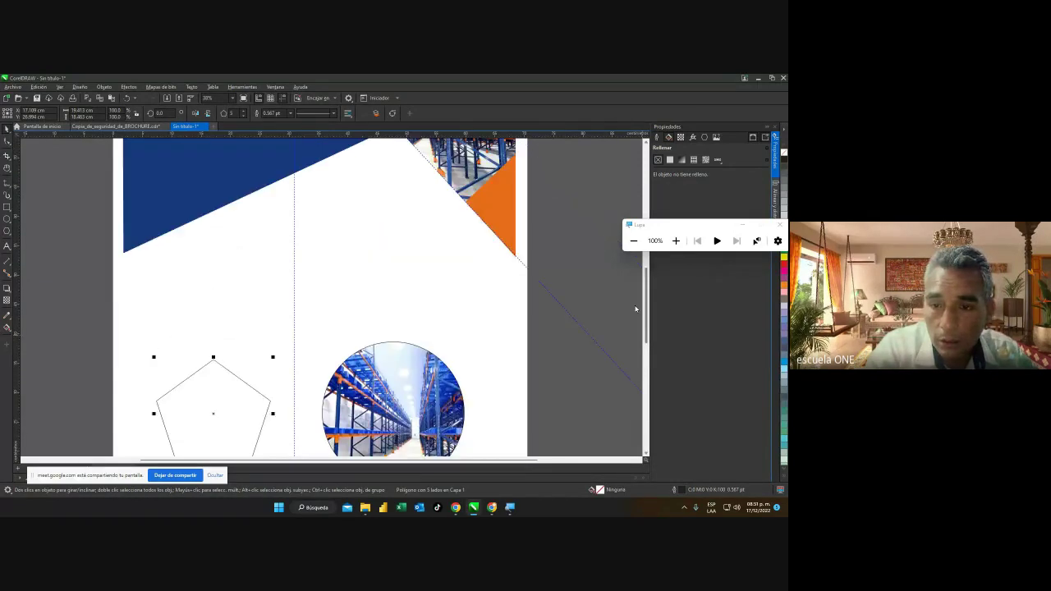
{"action": "left_click", "coordinate": [479, 182]}
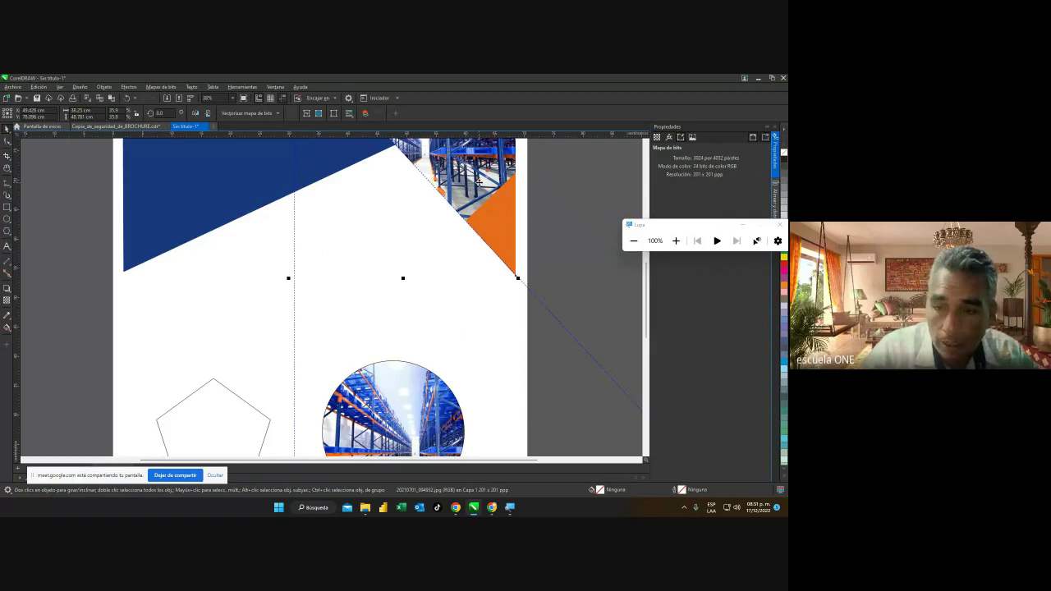
{"action": "left_click_drag", "start_coordinate": [479, 182], "coordinate": [433, 404]}
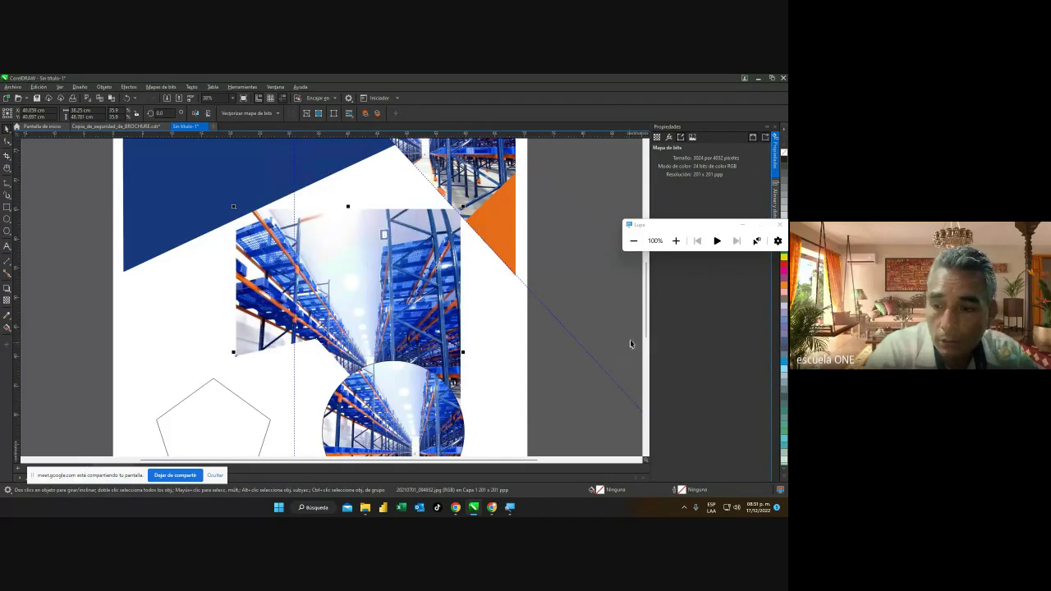
{"action": "scroll", "coordinate": [631, 344], "scroll_direction": "down", "scroll_amount": 3}
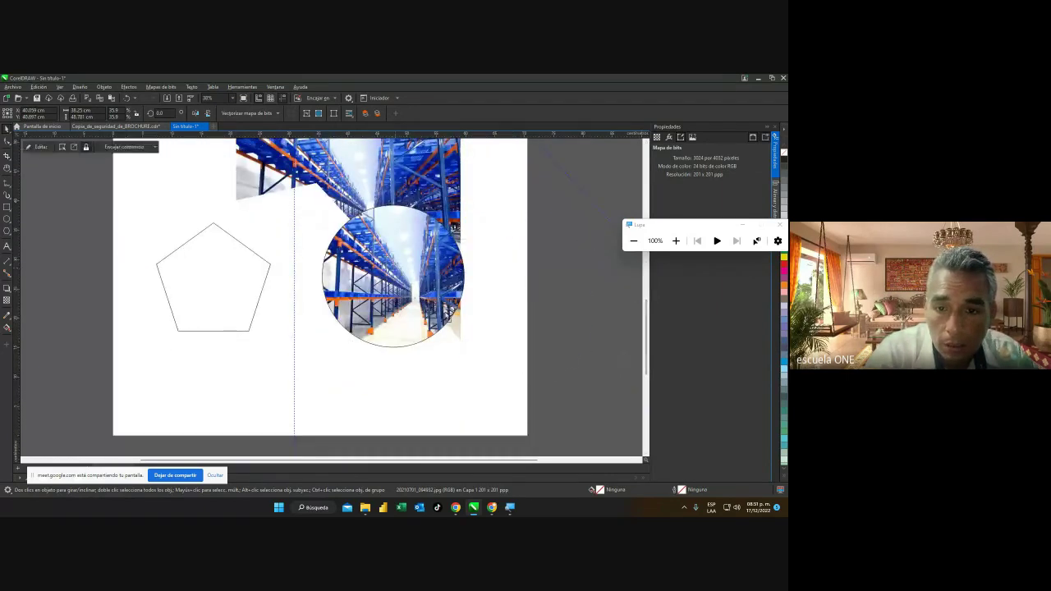
{"action": "left_click_drag", "start_coordinate": [394, 270], "coordinate": [546, 298]}
{"action": "left_click_drag", "start_coordinate": [394, 246], "coordinate": [460, 386]}
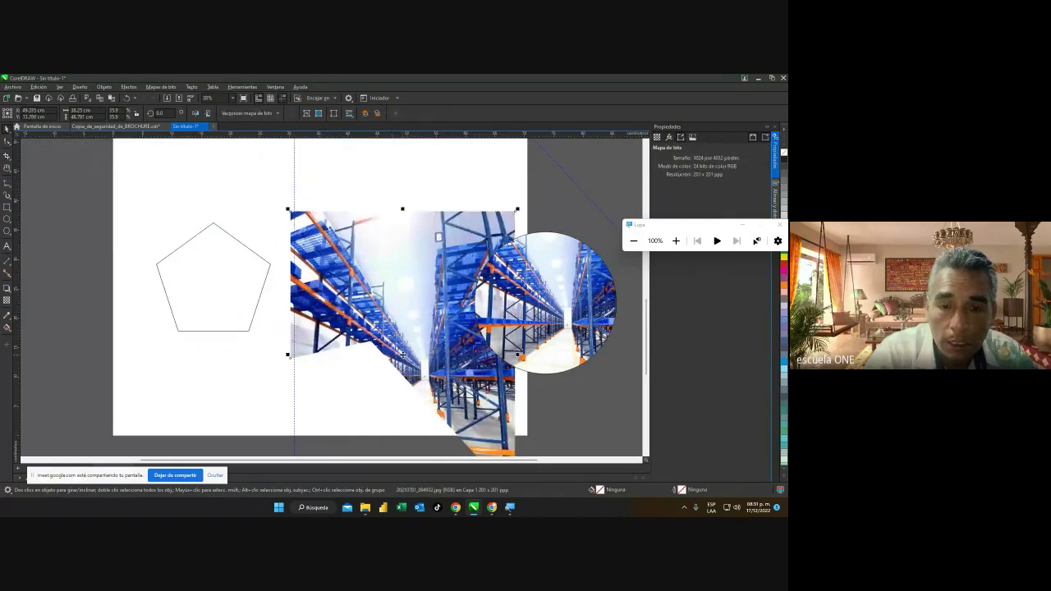
Turn the pentagon into an empty PowerClip frame.
{"action": "left_click", "coordinate": [215, 311]}
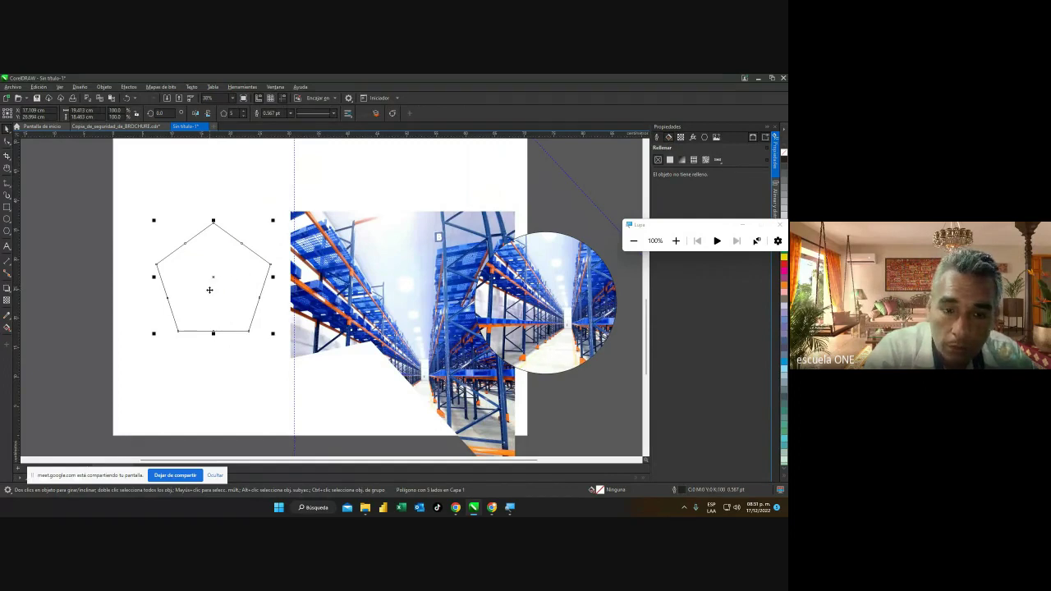
{"action": "right_click", "coordinate": [210, 290]}
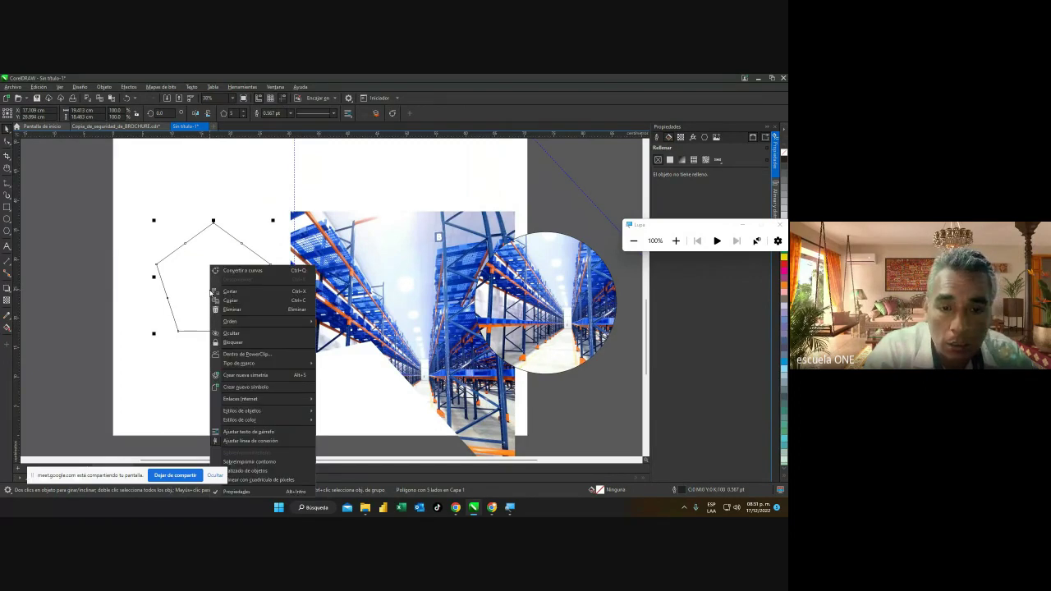
{"action": "mouse_move", "coordinate": [270, 366]}
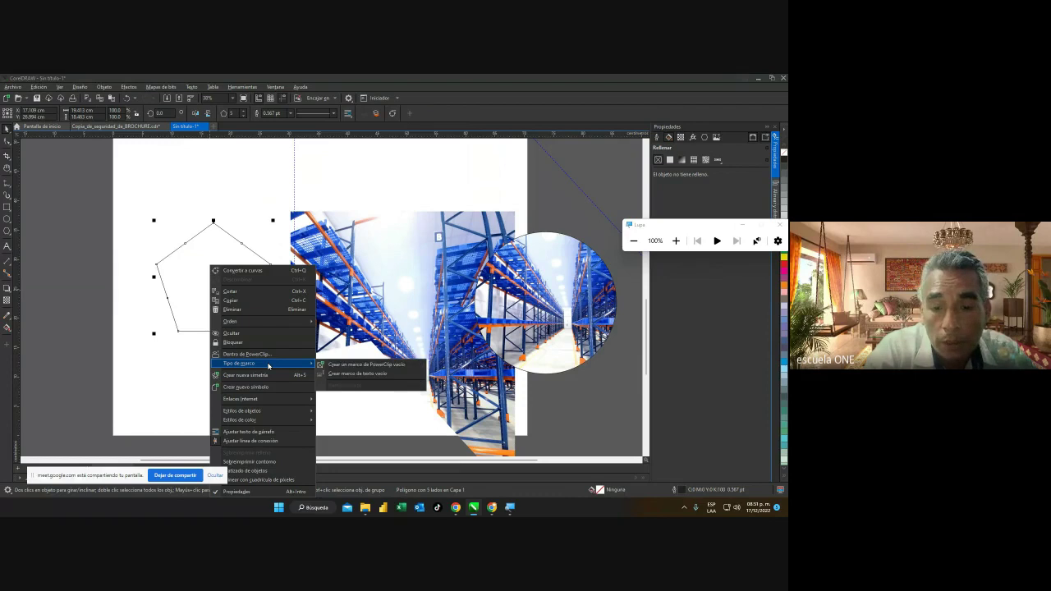
{"action": "left_click", "coordinate": [368, 369]}
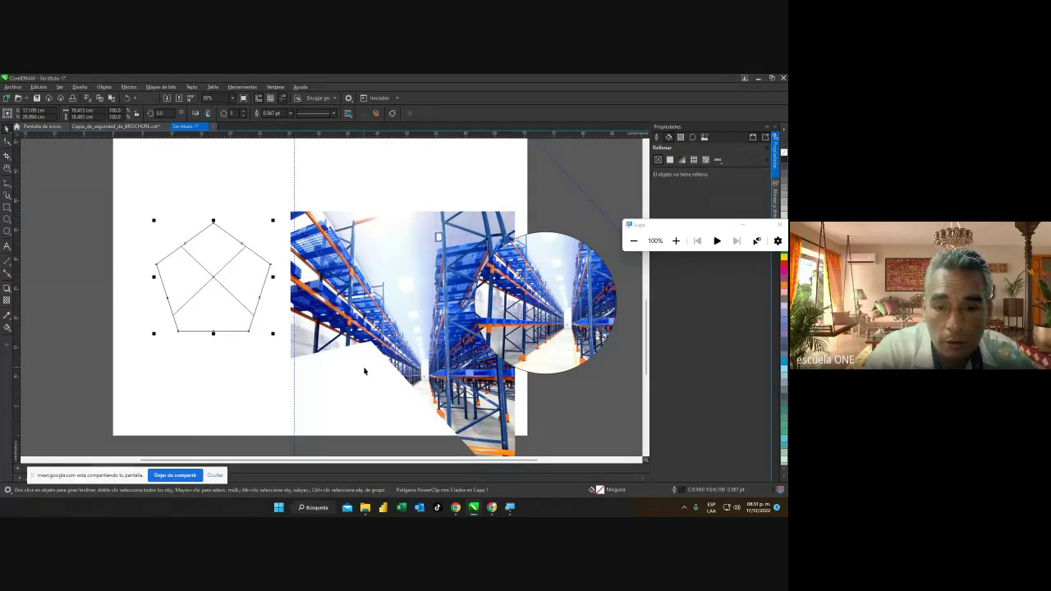
Move the copied warehouse photo over the pentagon, then delete its outline's inner node and pull the lower-left node down to restore a rectangle.
{"action": "left_click", "coordinate": [353, 308]}
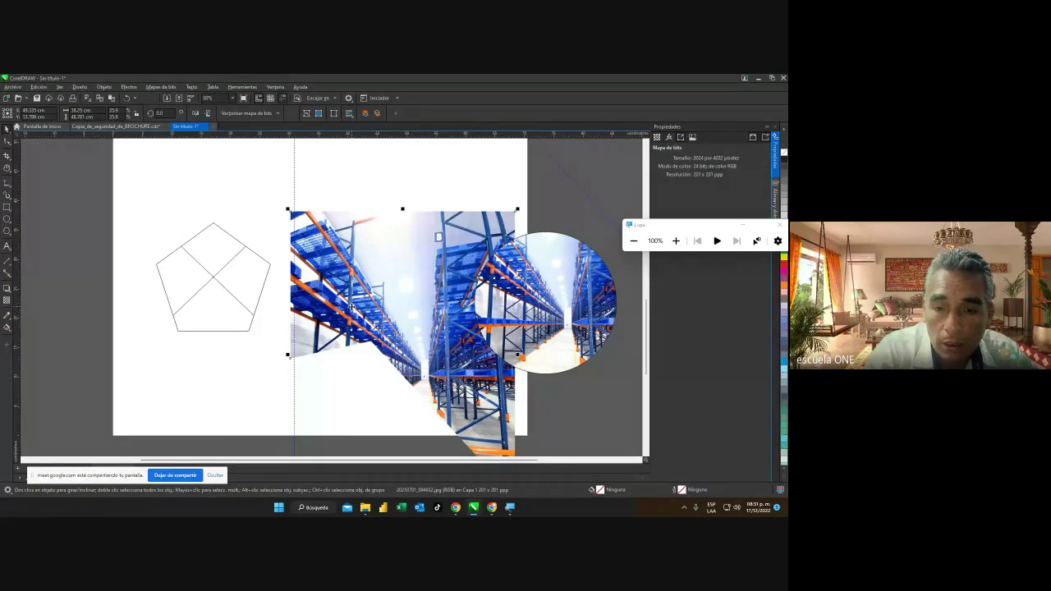
{"action": "left_click_drag", "start_coordinate": [352, 308], "coordinate": [283, 296]}
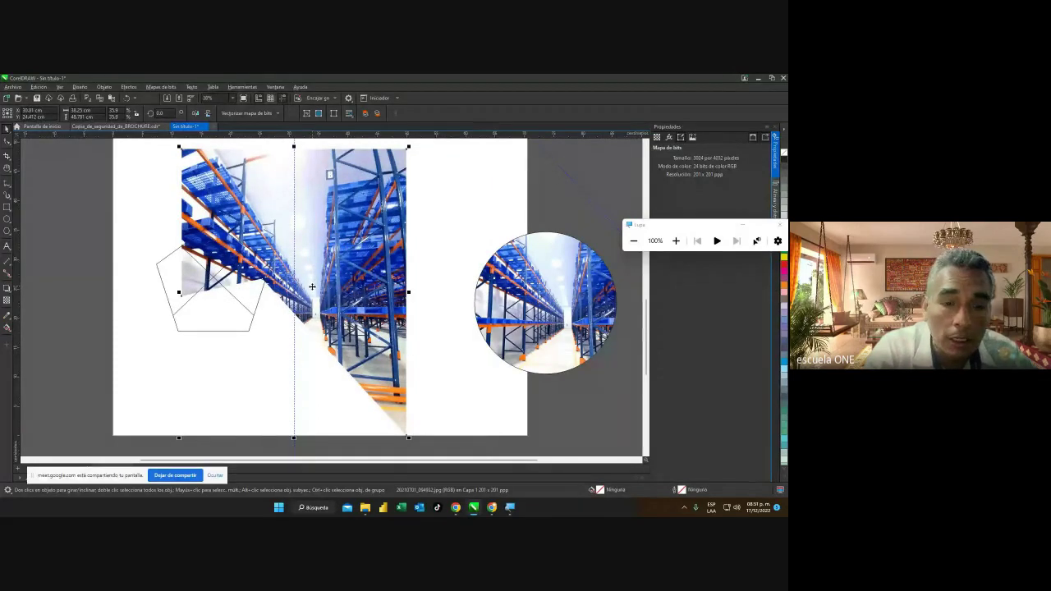
{"action": "left_click", "coordinate": [7, 141]}
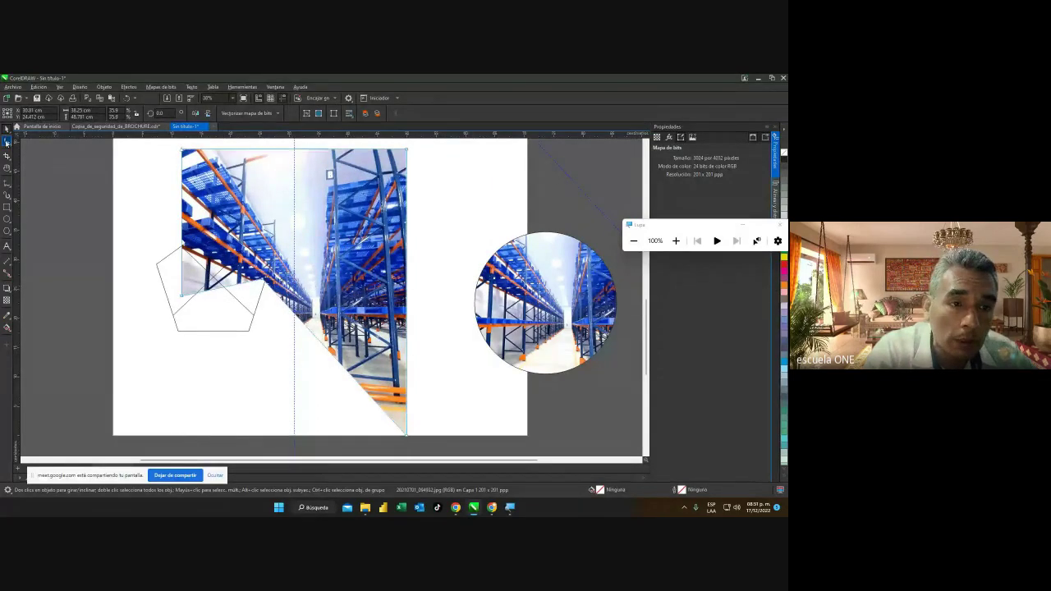
{"action": "double_click", "coordinate": [268, 283]}
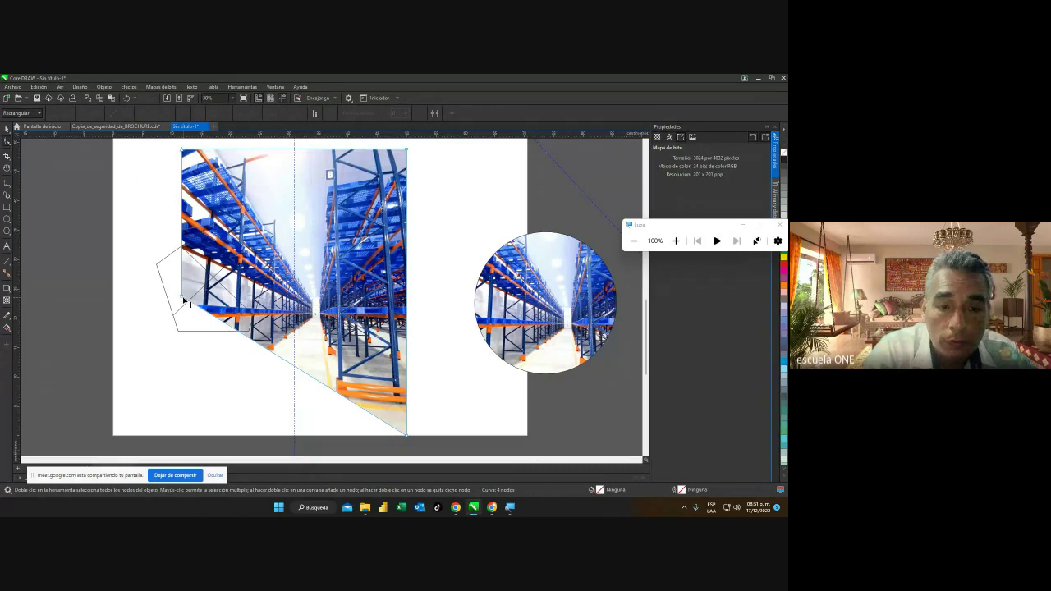
{"action": "left_click_drag", "start_coordinate": [186, 303], "coordinate": [189, 435]}
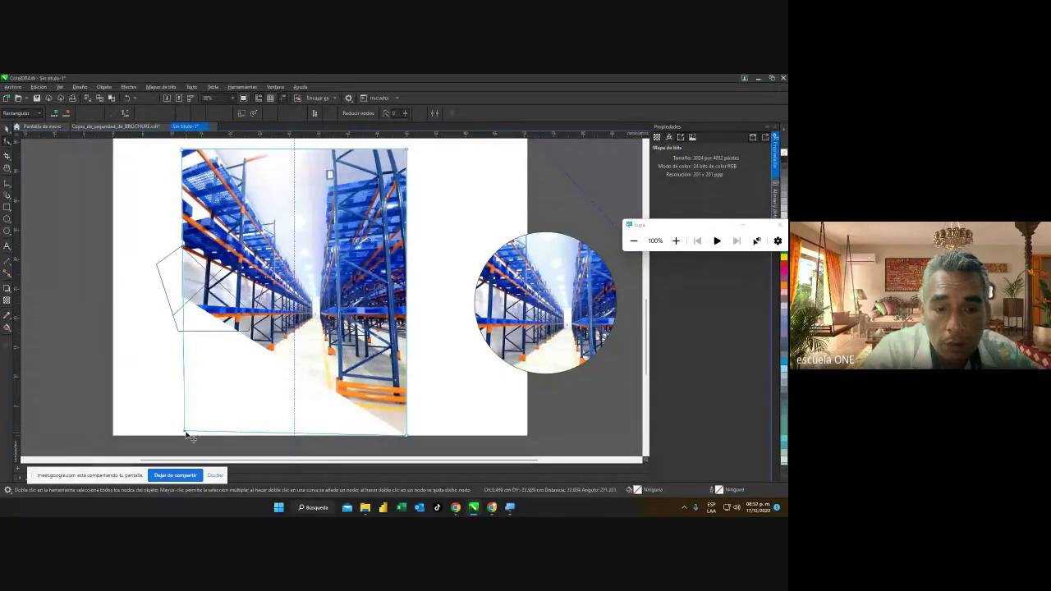
{"action": "left_click", "coordinate": [7, 129]}
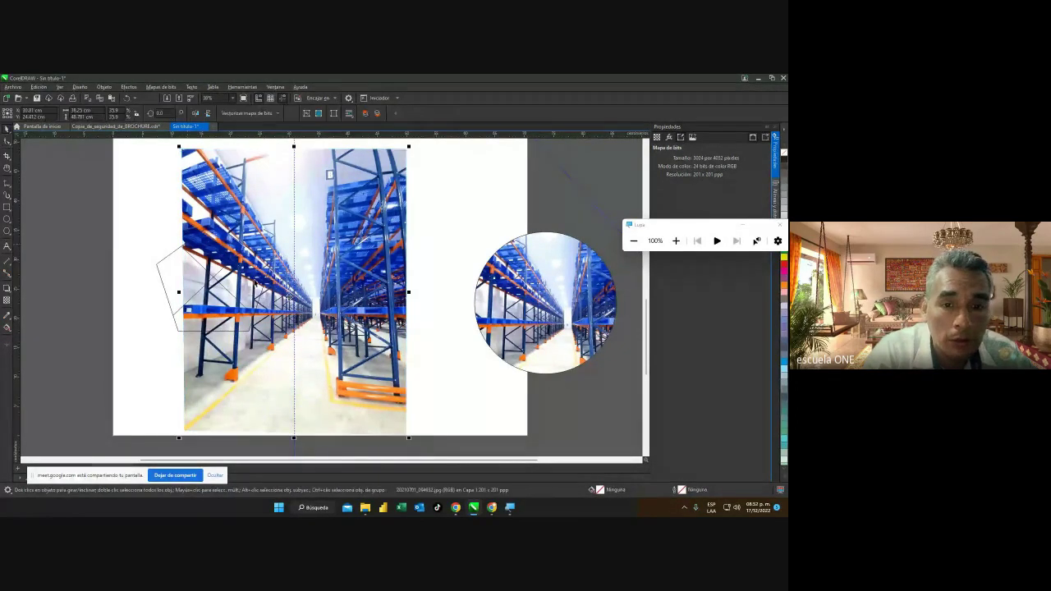
Move the warehouse photo clear of the pentagon and place it inside the pentagonal PowerClip frame.
{"action": "left_click_drag", "start_coordinate": [265, 299], "coordinate": [354, 304]}
{"action": "right_click", "coordinate": [356, 303]}
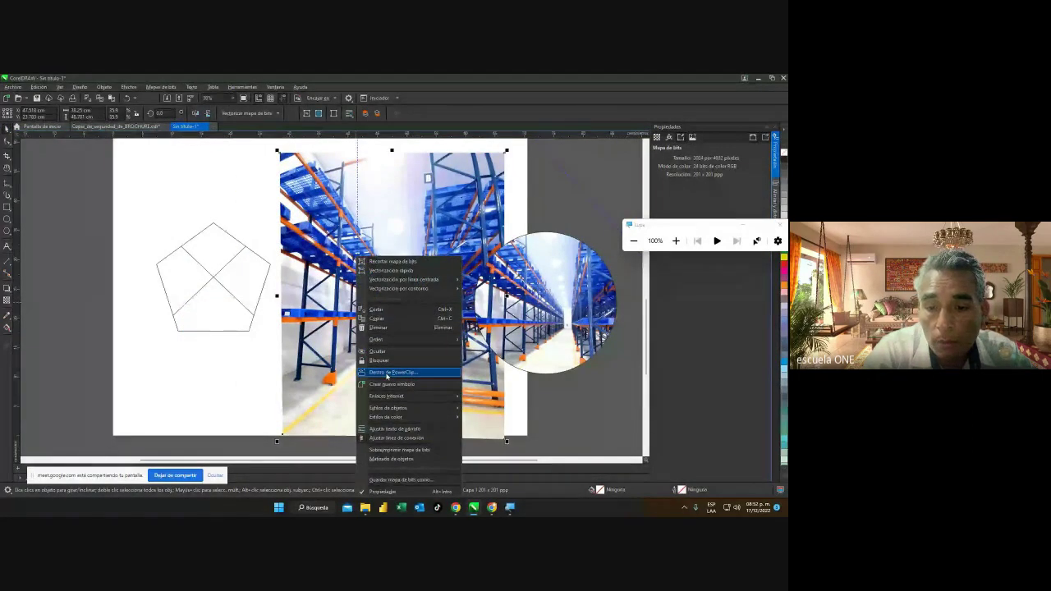
{"action": "left_click", "coordinate": [387, 374]}
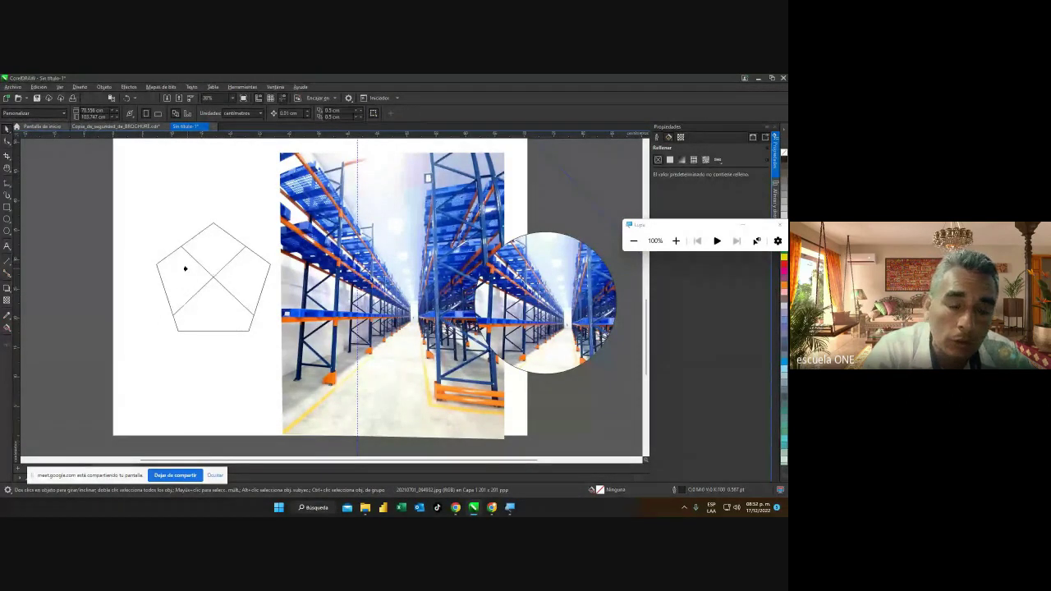
{"action": "left_click", "coordinate": [185, 268]}
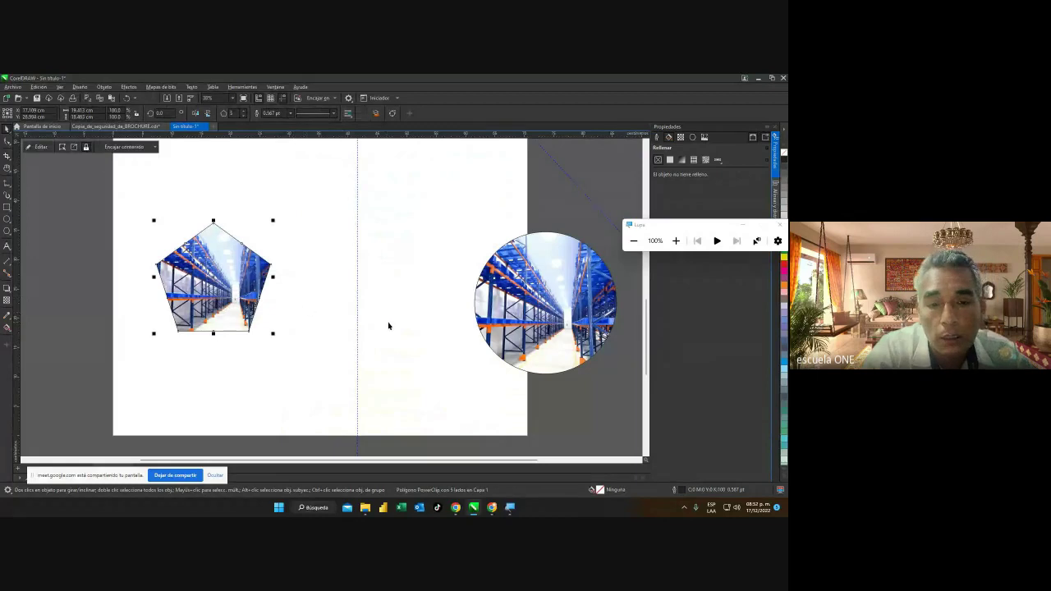
Edit the pentagon's PowerClip contents, shrinking the photo to about 22 by 28 cm and repositioning it so it still covers the frame.
{"action": "left_click", "coordinate": [423, 333]}
{"action": "left_click", "coordinate": [228, 309]}
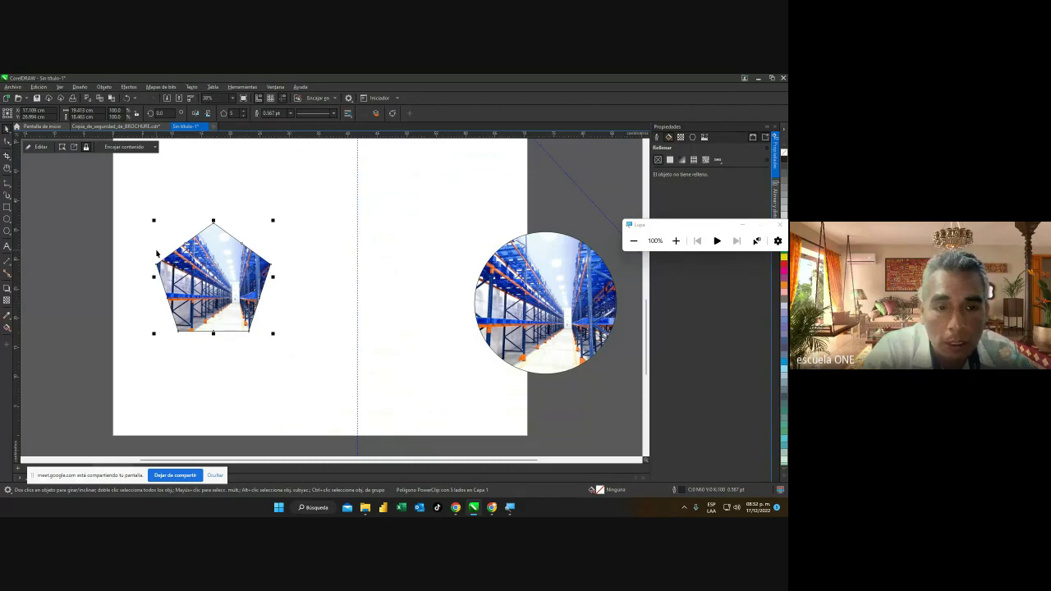
{"action": "left_click", "coordinate": [37, 147]}
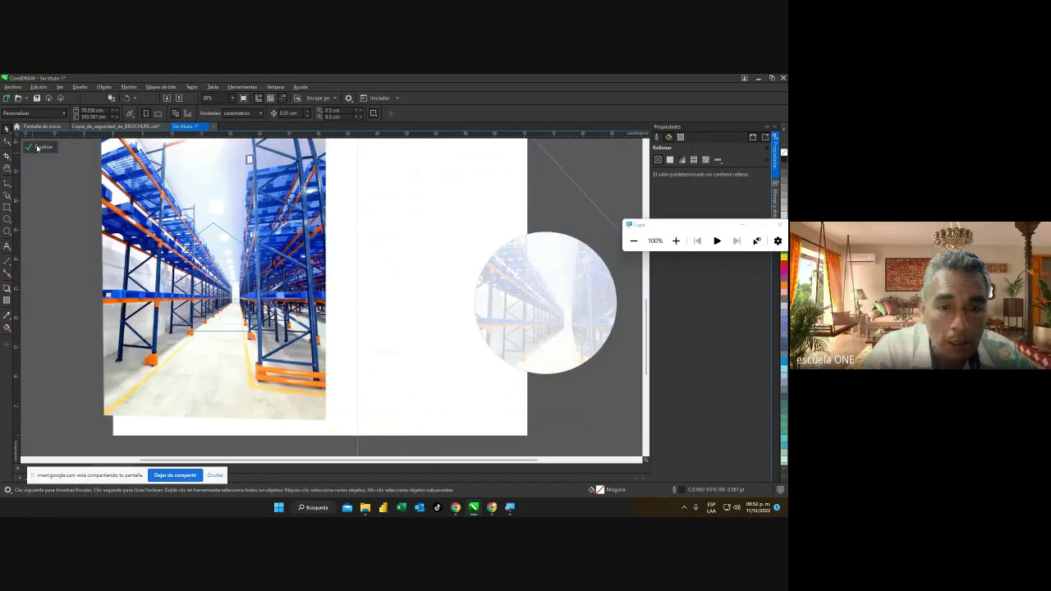
{"action": "left_click", "coordinate": [277, 225]}
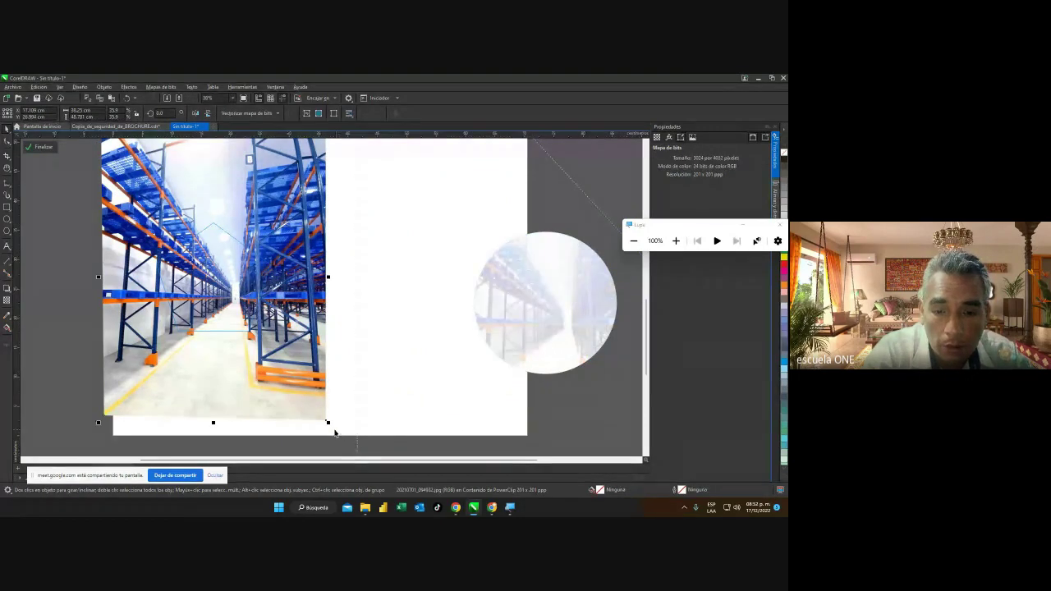
{"action": "left_click_drag", "start_coordinate": [333, 429], "coordinate": [272, 389]}
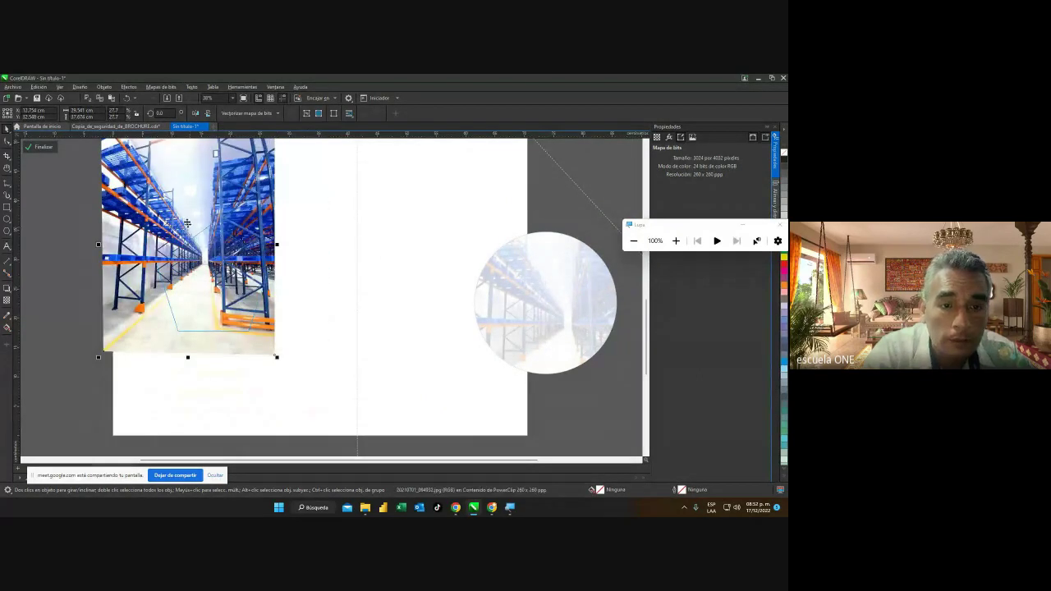
{"action": "left_click_drag", "start_coordinate": [146, 188], "coordinate": [185, 242]}
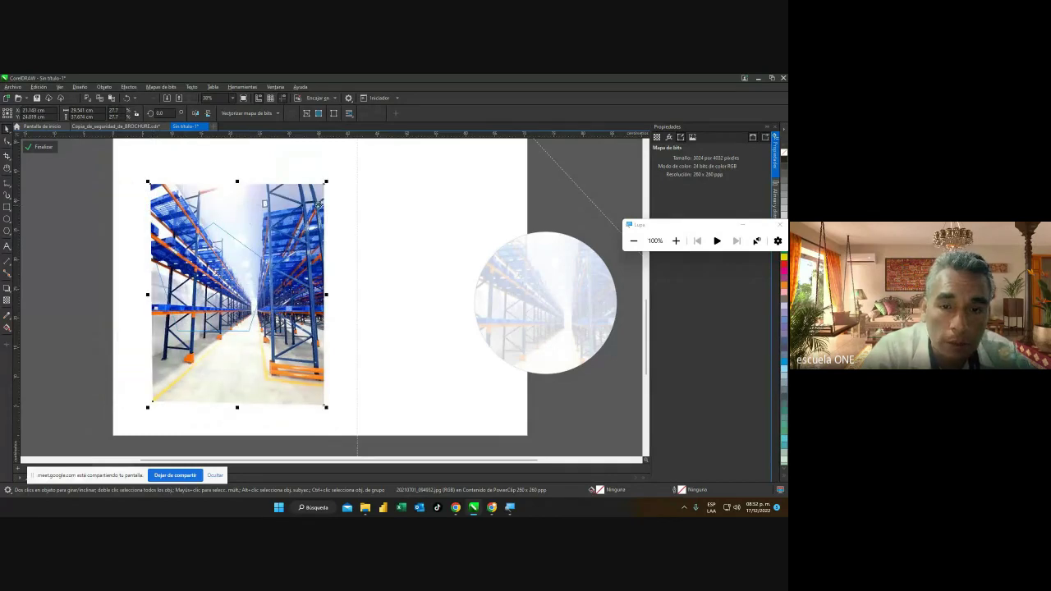
{"action": "left_click_drag", "start_coordinate": [326, 182], "coordinate": [300, 209]}
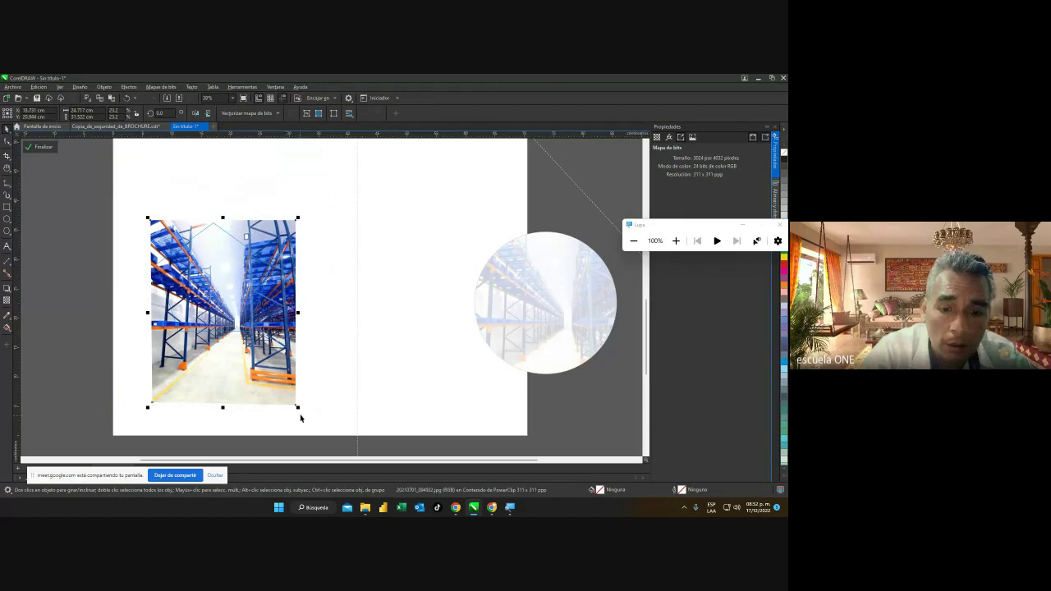
{"action": "left_click_drag", "start_coordinate": [300, 409], "coordinate": [284, 390]}
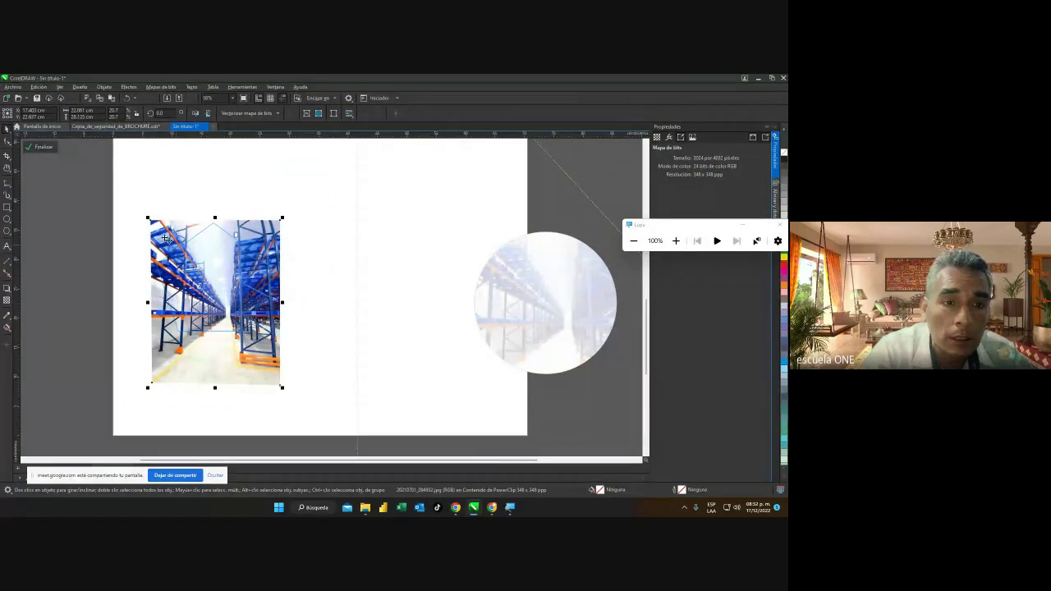
{"action": "left_click", "coordinate": [44, 147]}
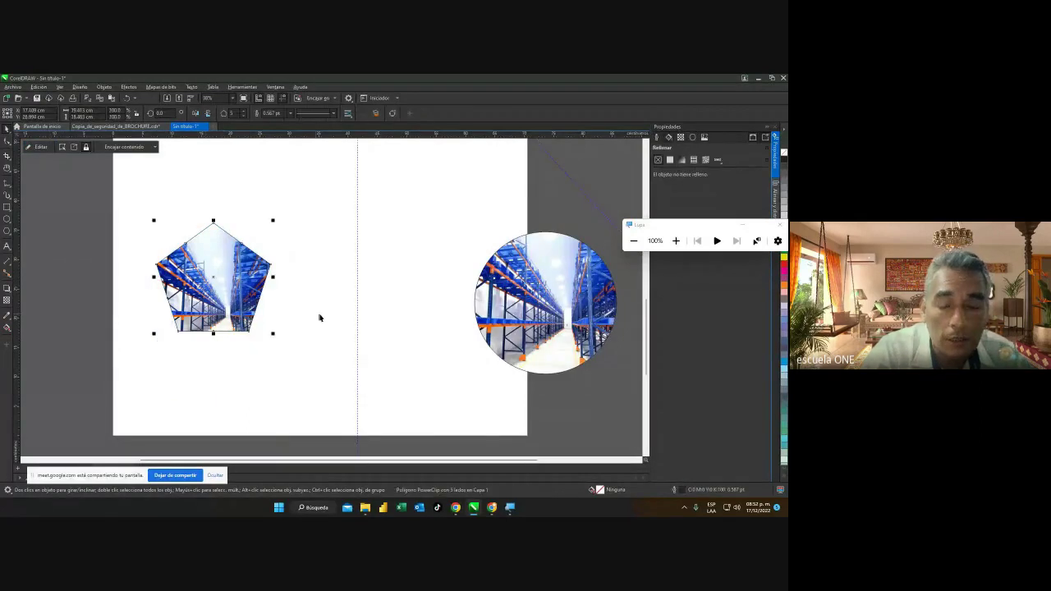
Move the circular photo back onto the page beside the pentagon, and check the Google Meet chat for class questions.
{"action": "left_click_drag", "start_coordinate": [490, 320], "coordinate": [316, 325]}
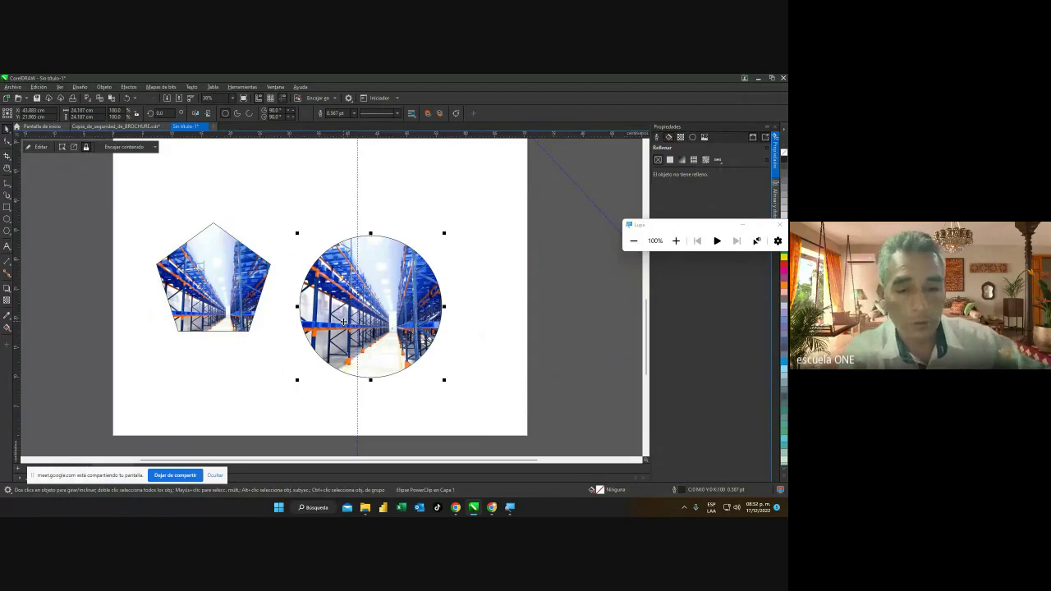
{"action": "mouse_move", "coordinate": [491, 506]}
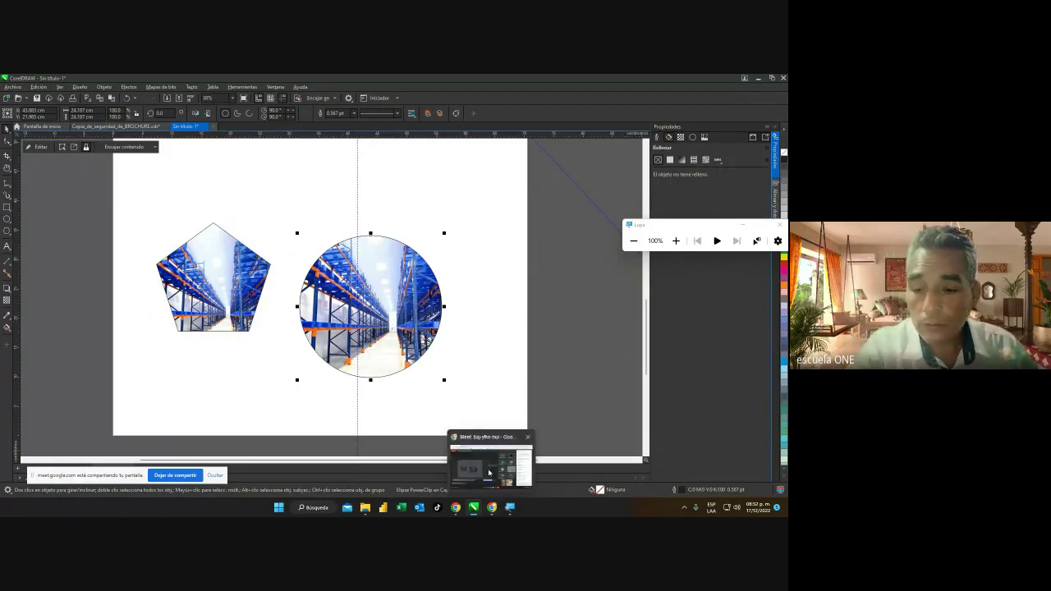
{"action": "left_click", "coordinate": [488, 473]}
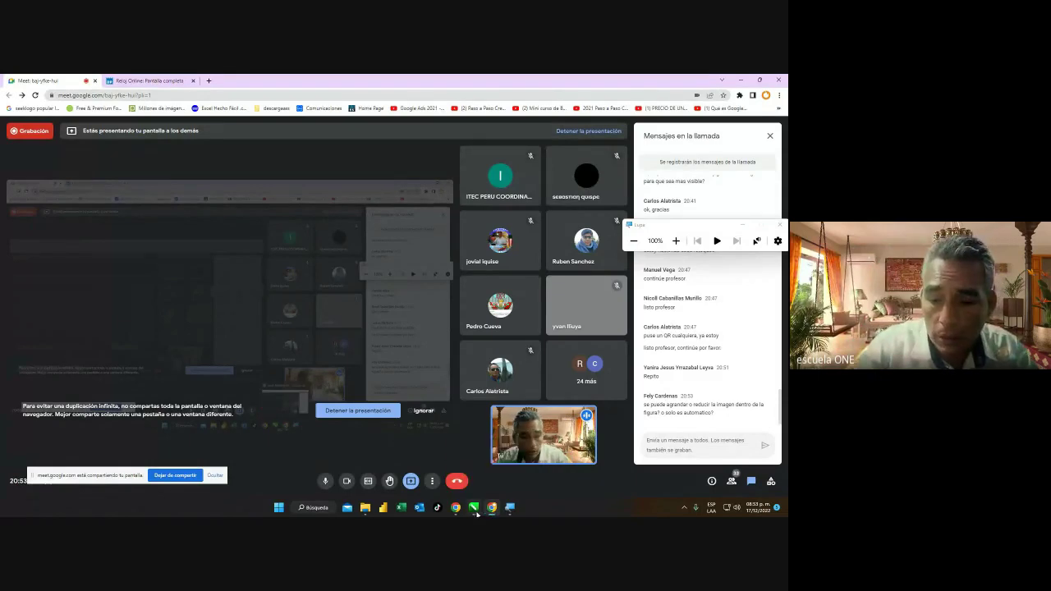
{"action": "mouse_move", "coordinate": [474, 507]}
{"action": "left_click", "coordinate": [507, 465]}
Move the pentagonal photo up and to the left, to about X 13.5 cm and Y 34.4 cm.
{"action": "left_click", "coordinate": [216, 285]}
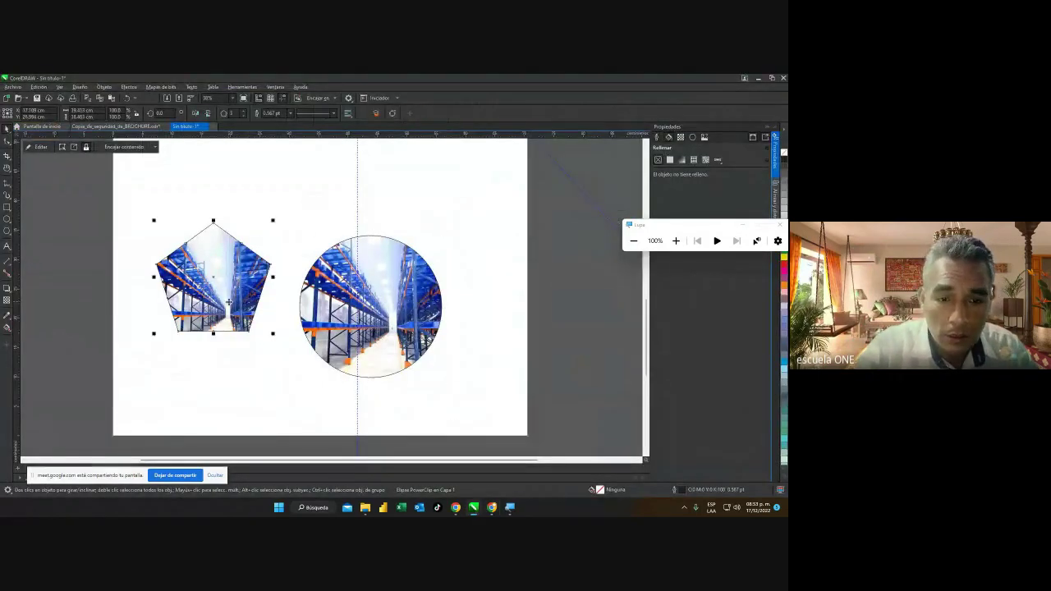
{"action": "left_click", "coordinate": [675, 240]}
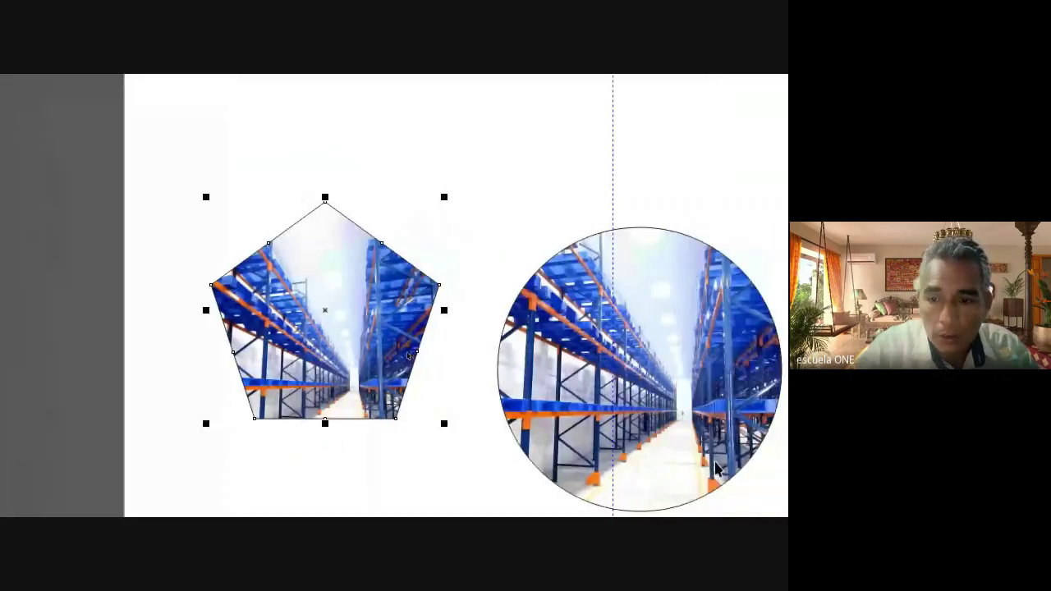
{"action": "left_click_drag", "start_coordinate": [333, 340], "coordinate": [308, 297]}
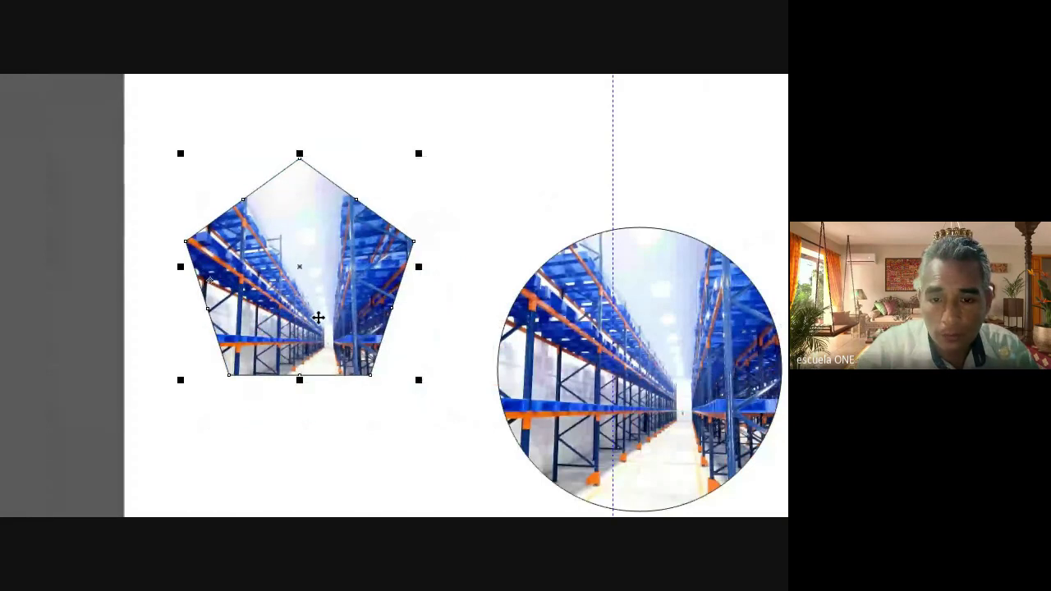
{"action": "key", "text": "Escape"}
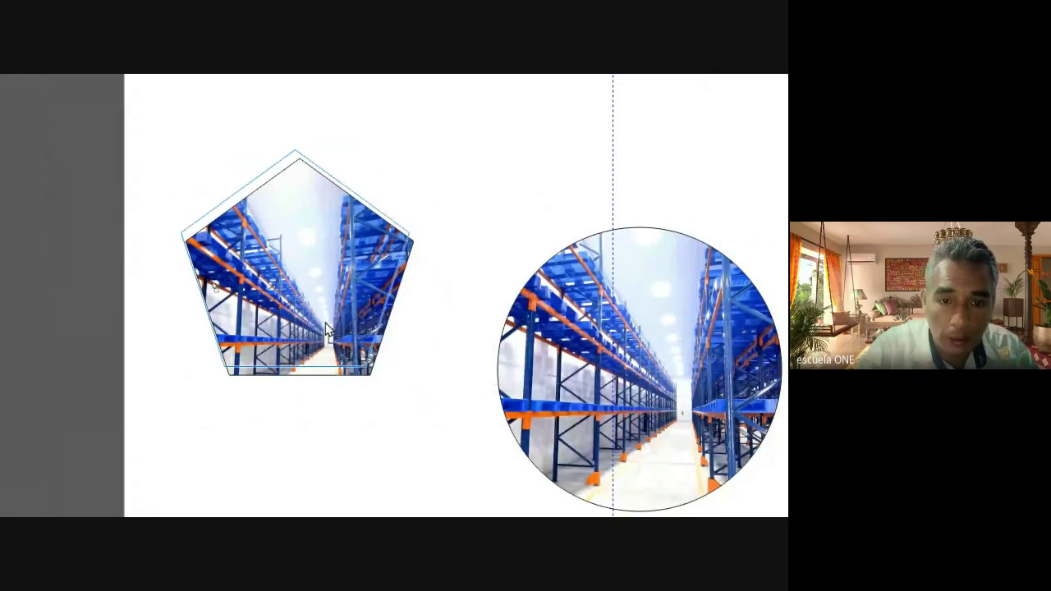
{"action": "left_click_drag", "start_coordinate": [327, 330], "coordinate": [311, 287]}
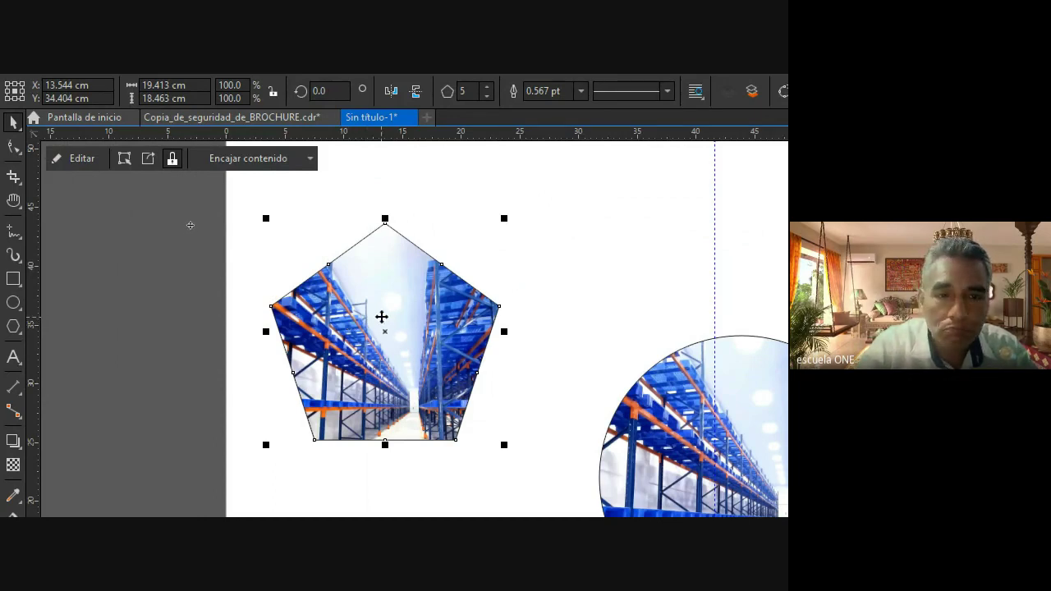
Edit the pentagon's PowerClip contents, shrinking the photo to about two-thirds of its size and shifting it to cover only the frame's left half.
{"action": "left_click", "coordinate": [85, 160]}
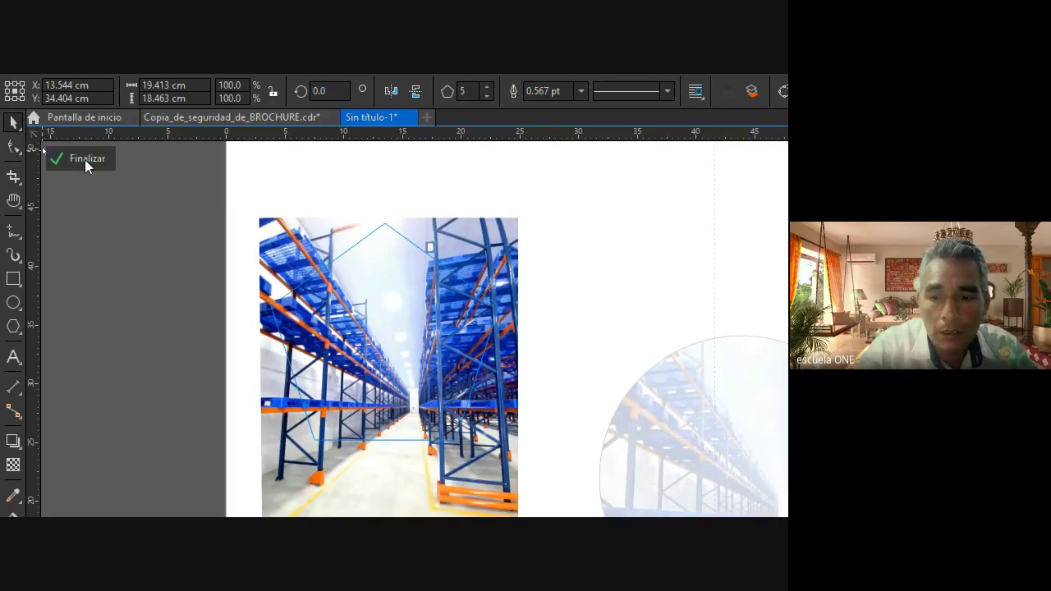
{"action": "left_click", "coordinate": [504, 429]}
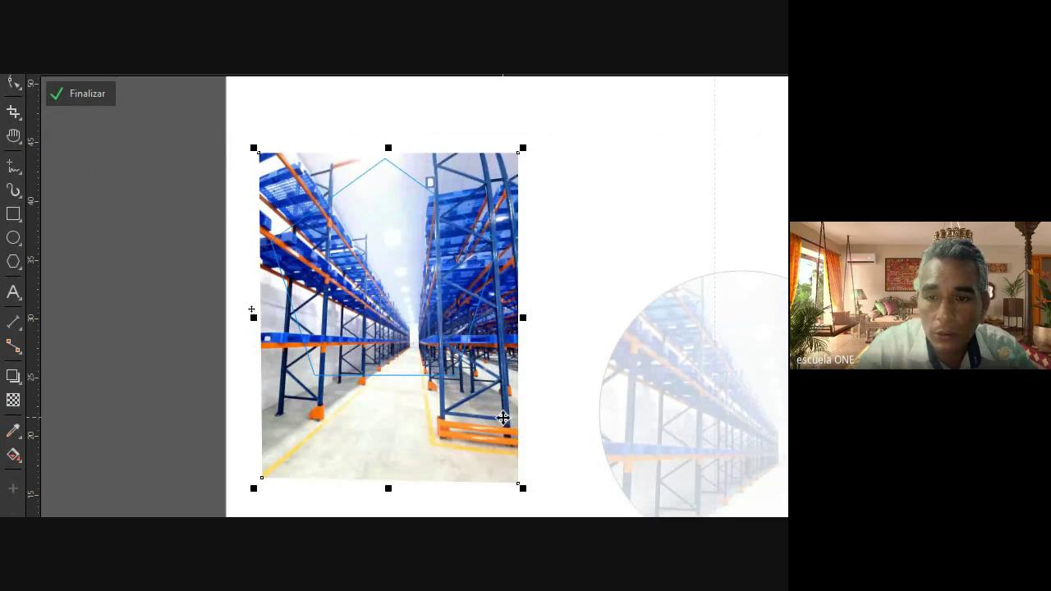
{"action": "left_click_drag", "start_coordinate": [523, 480], "coordinate": [437, 443]}
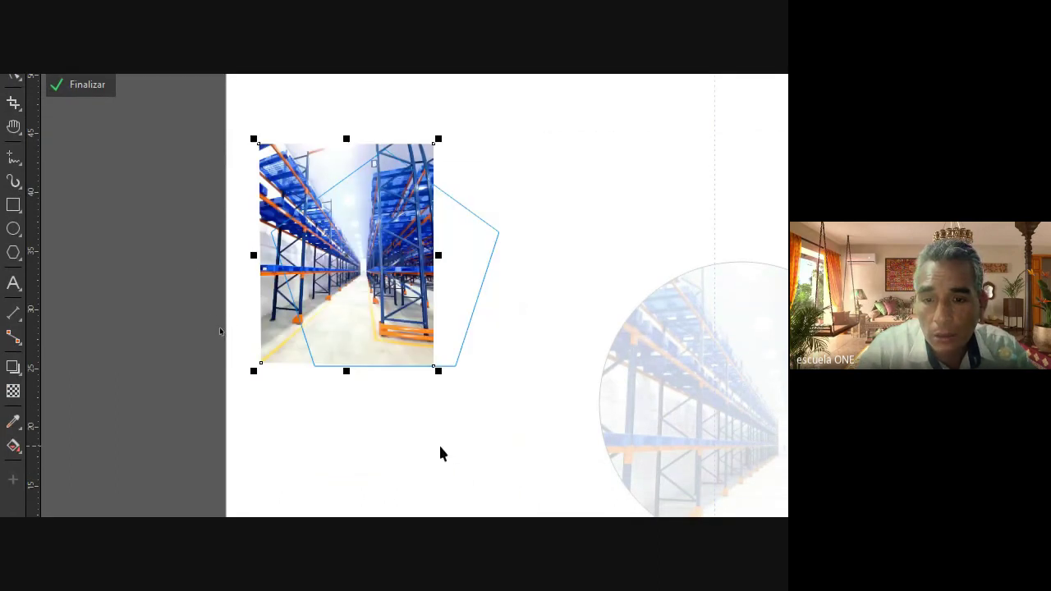
{"action": "left_click_drag", "start_coordinate": [350, 251], "coordinate": [301, 263]}
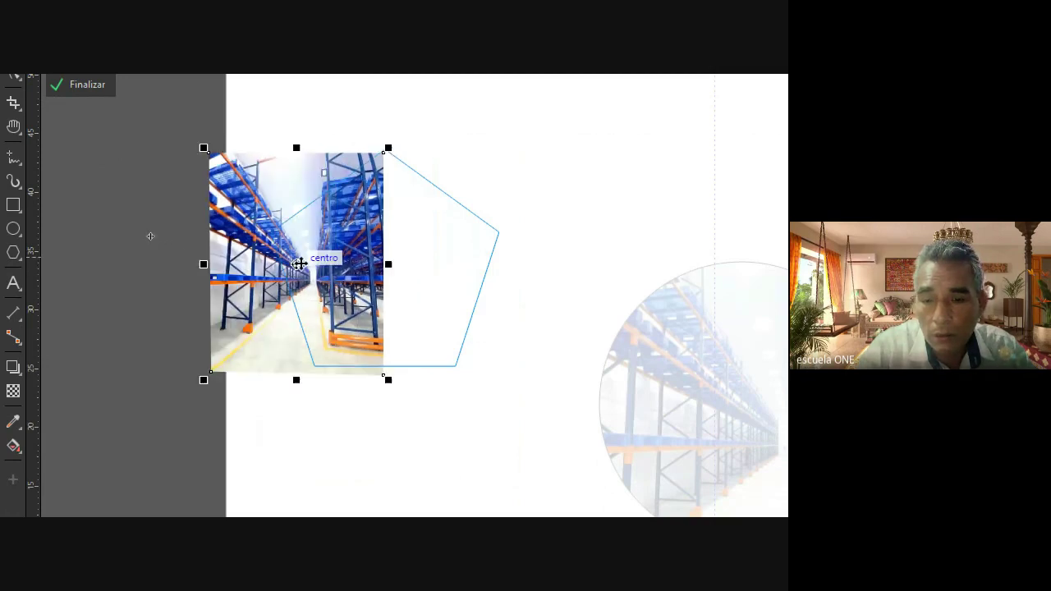
{"action": "left_click", "coordinate": [453, 363]}
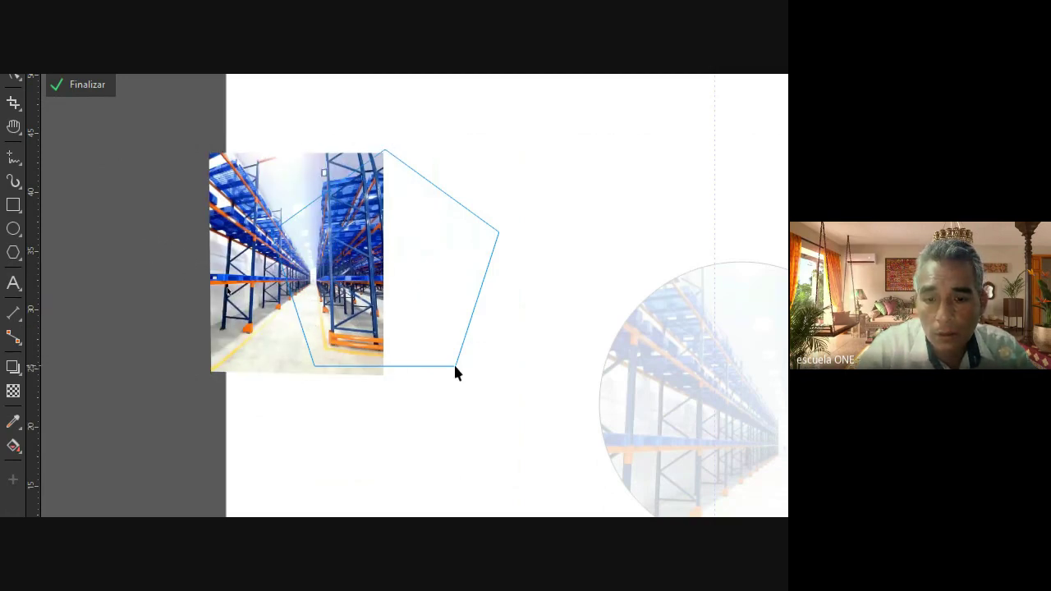
{"action": "left_click", "coordinate": [345, 294]}
{"action": "mouse_move", "coordinate": [339, 296]}
{"action": "left_mouse_down"}
{"action": "mouse_move", "coordinate": [335, 308]}
{"action": "mouse_move", "coordinate": [331, 294]}
{"action": "left_mouse_up"}
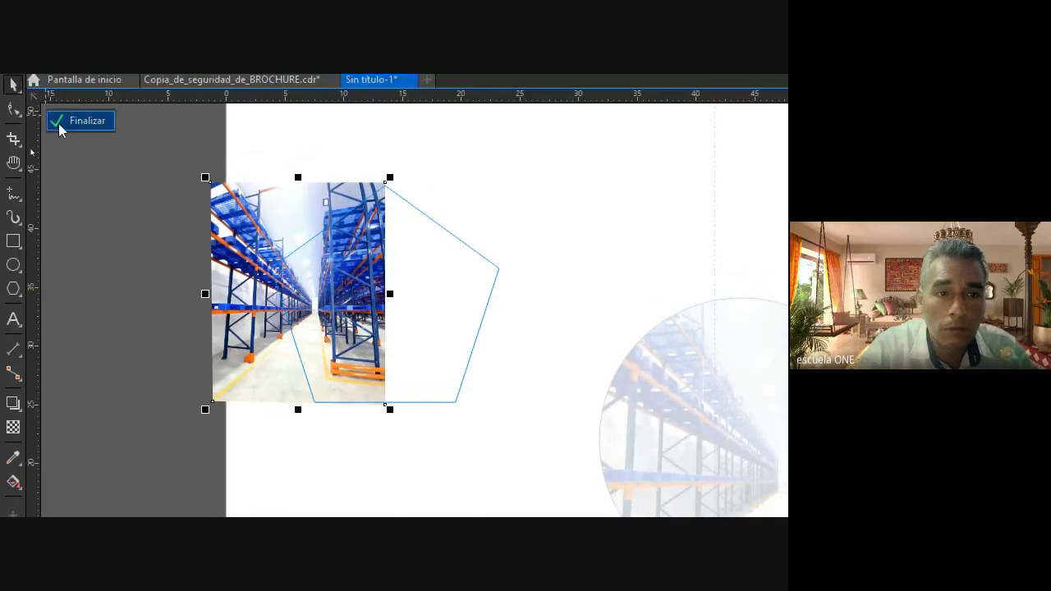
{"action": "left_click", "coordinate": [74, 123]}
{"action": "left_click", "coordinate": [586, 291]}
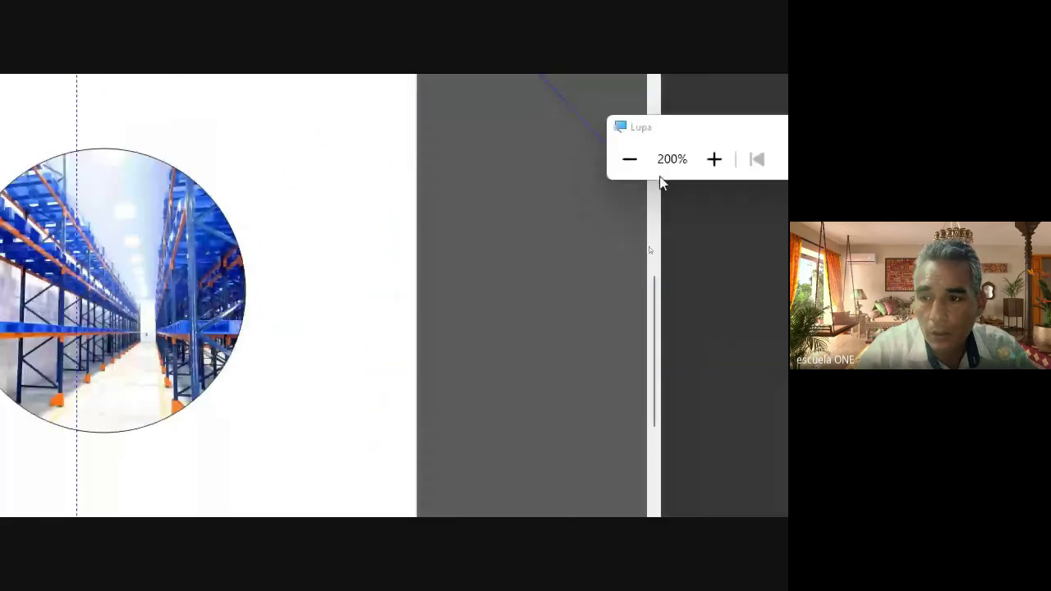
Set the screen magnifier to 100%, check the Google Meet chat for class questions, and return to the flyer in CorelDRAW.
{"action": "left_click", "coordinate": [629, 161]}
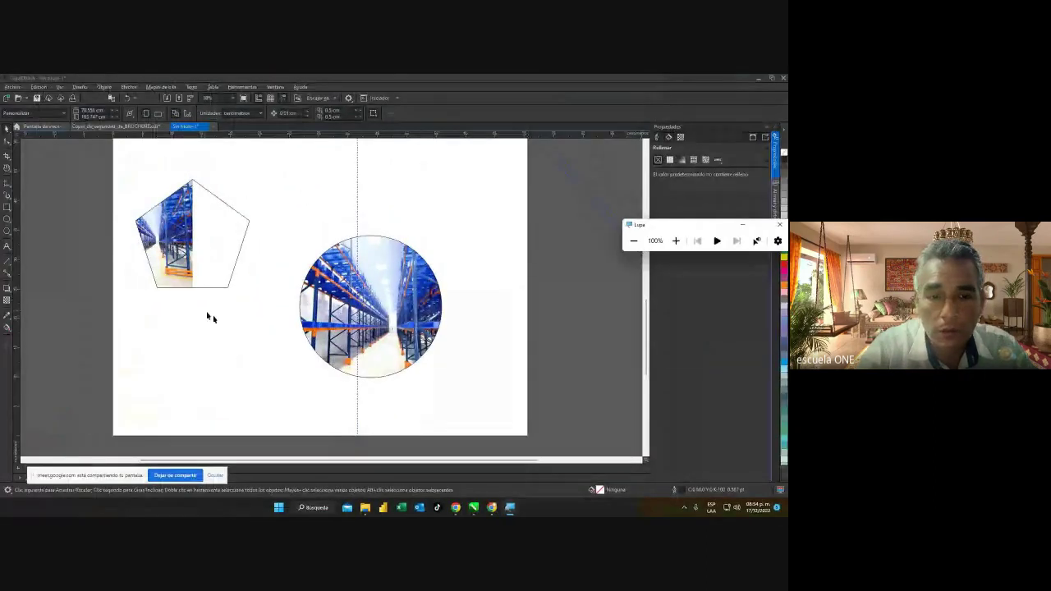
{"action": "mouse_move", "coordinate": [491, 507]}
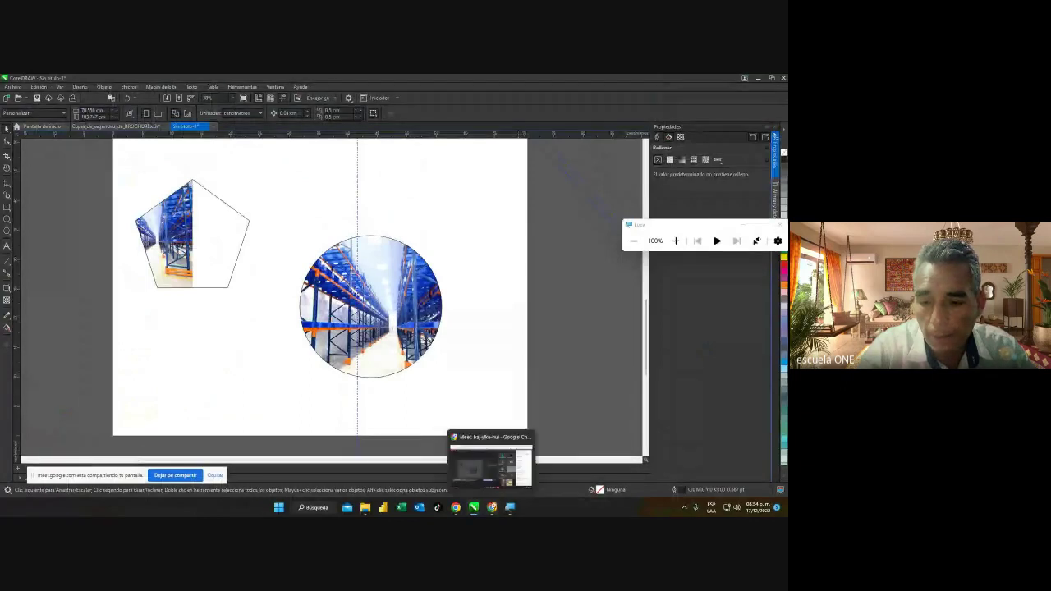
{"action": "left_click", "coordinate": [512, 483]}
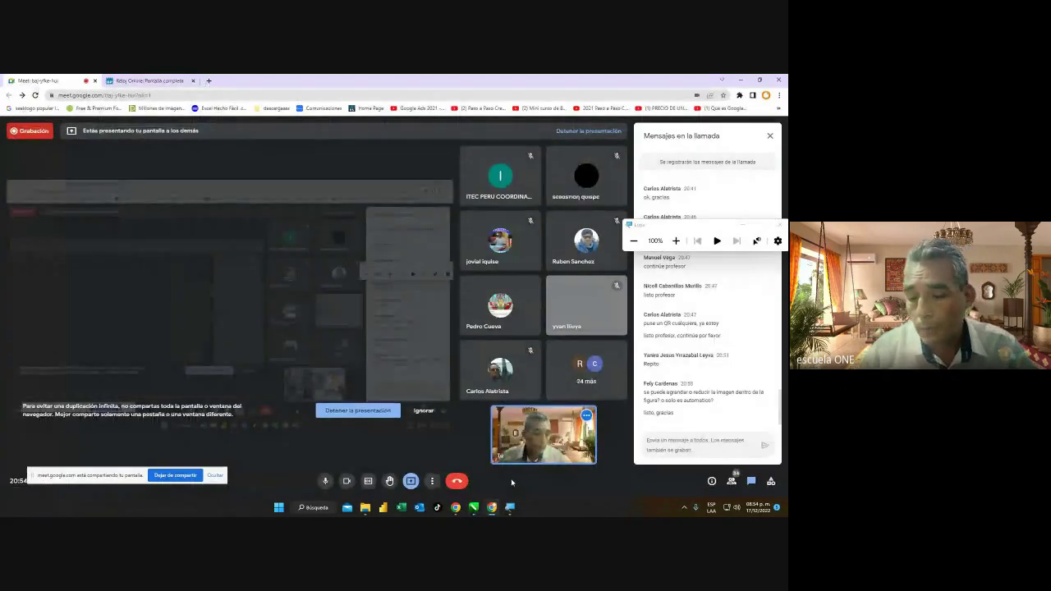
{"action": "mouse_move", "coordinate": [478, 509]}
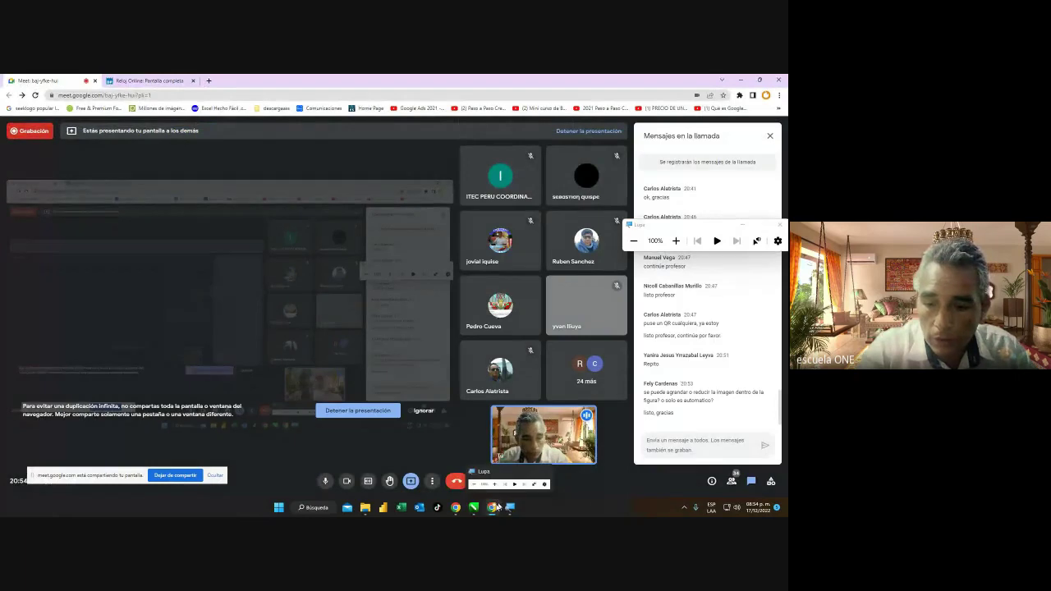
{"action": "left_click", "coordinate": [518, 464]}
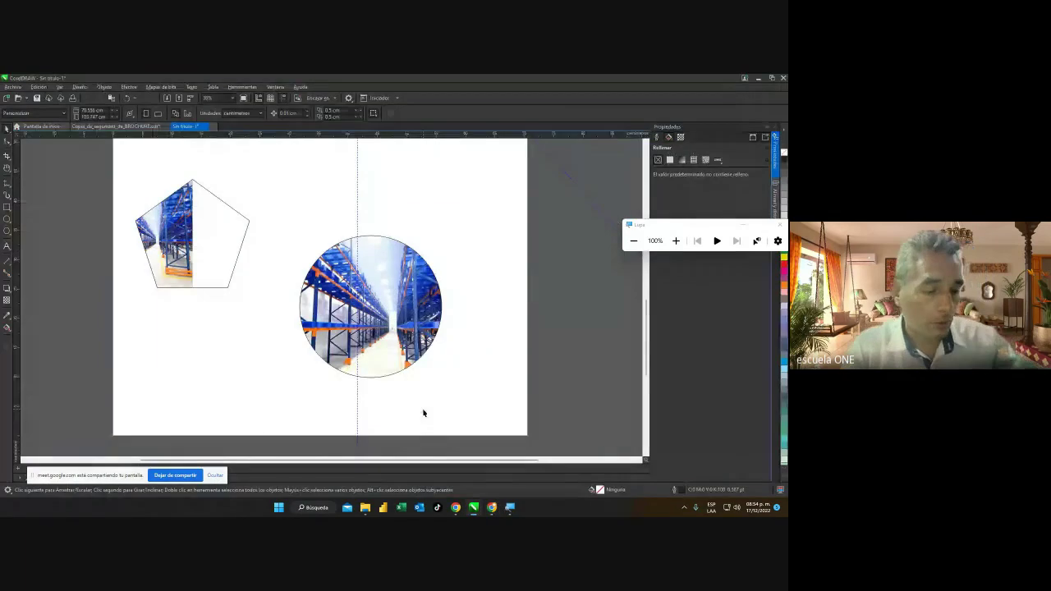
Delete the circular and pentagonal PowerClip photos from the lower part of the flyer page.
{"action": "left_click", "coordinate": [354, 355]}
{"action": "key", "text": "Delete"}
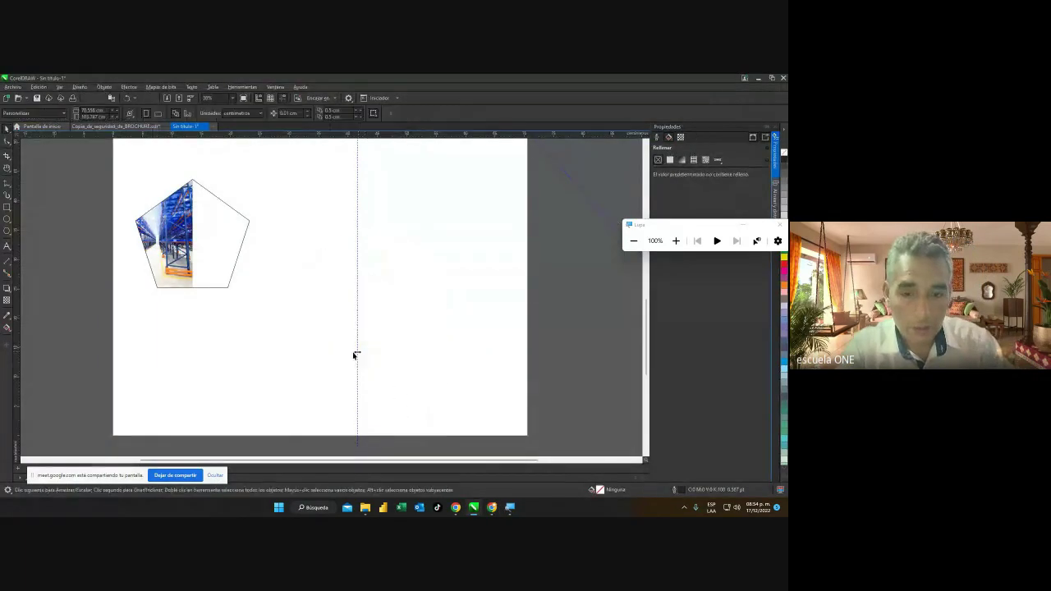
{"action": "left_click", "coordinate": [226, 290]}
{"action": "key", "text": "Delete"}
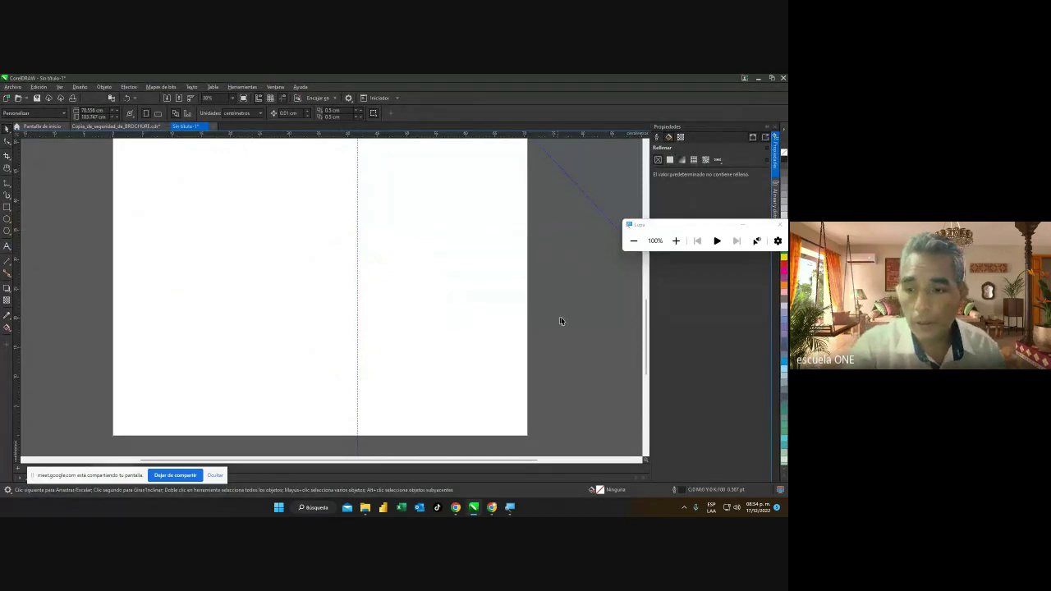
{"action": "mouse_move", "coordinate": [646, 336]}
{"action": "left_mouse_down"}
{"action": "mouse_move", "coordinate": [646, 305]}
{"action": "mouse_move", "coordinate": [646, 338]}
{"action": "left_mouse_up"}
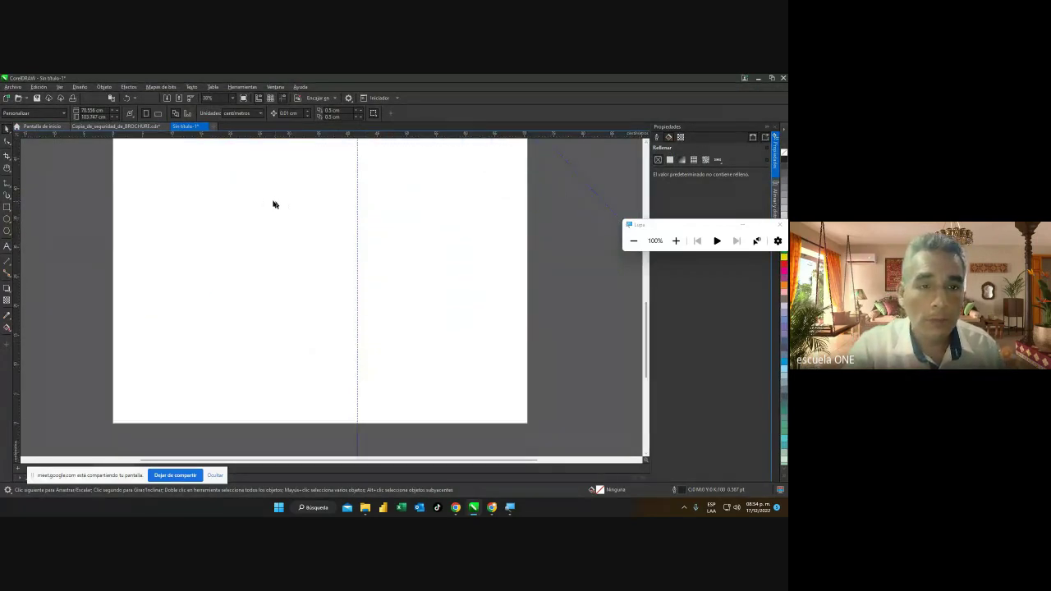
Using the brochure's NUESTROS PRODUCTOS block as reference, draw a rectangle about 58 by 24 cm over the flyer page's lower-left area.
{"action": "left_click", "coordinate": [151, 128]}
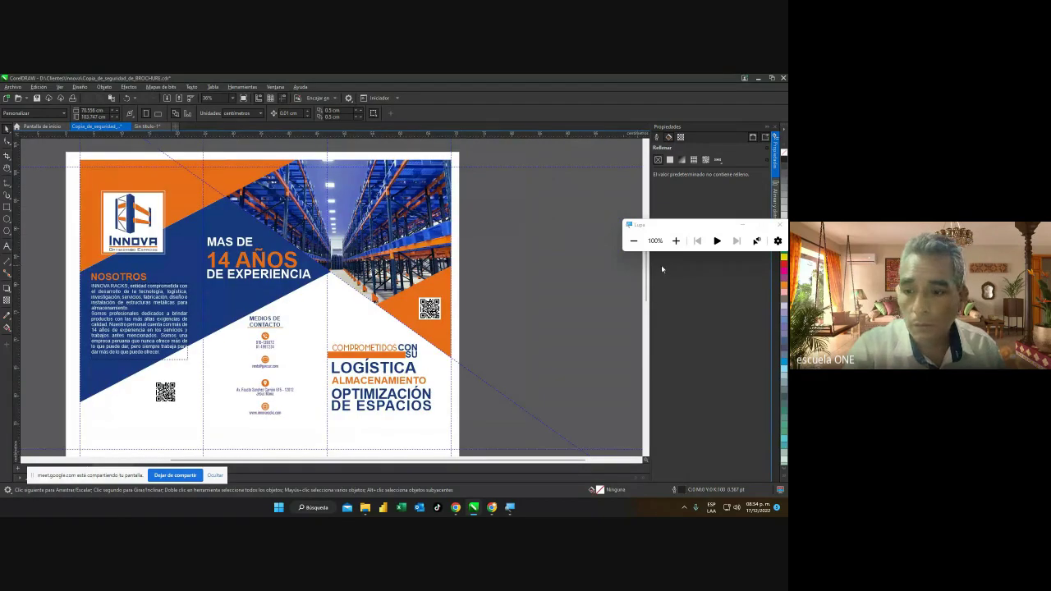
{"action": "scroll", "coordinate": [628, 352], "scroll_direction": "down", "scroll_amount": 5}
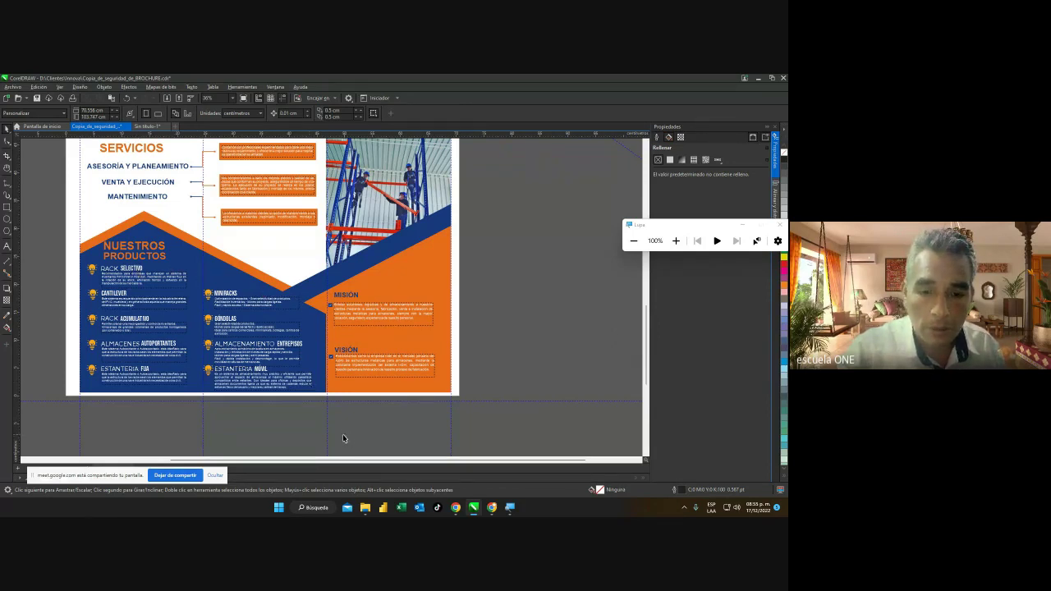
{"action": "mouse_move", "coordinate": [479, 512]}
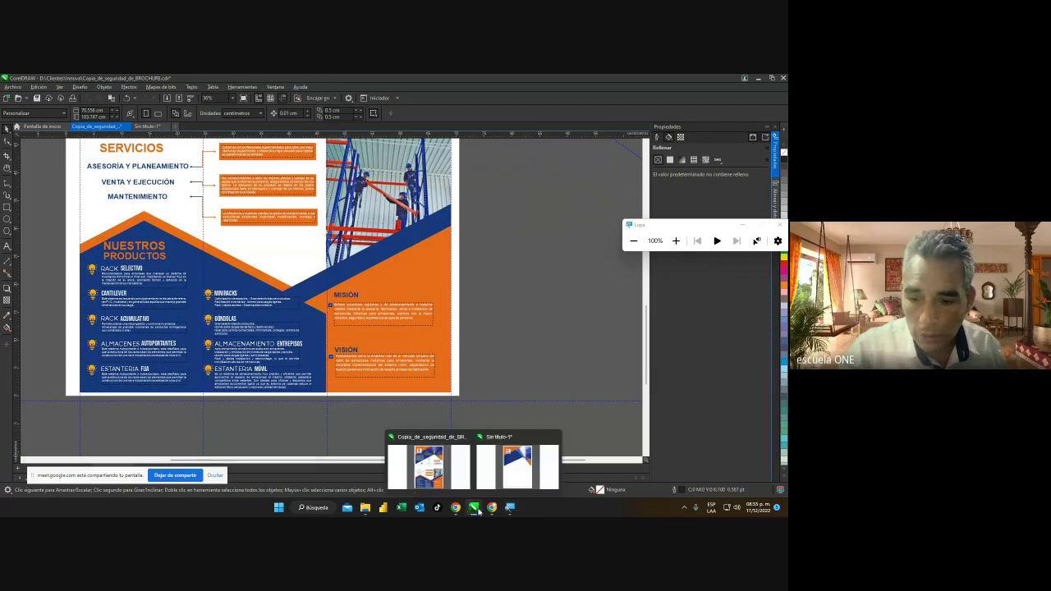
{"action": "left_click", "coordinate": [517, 465]}
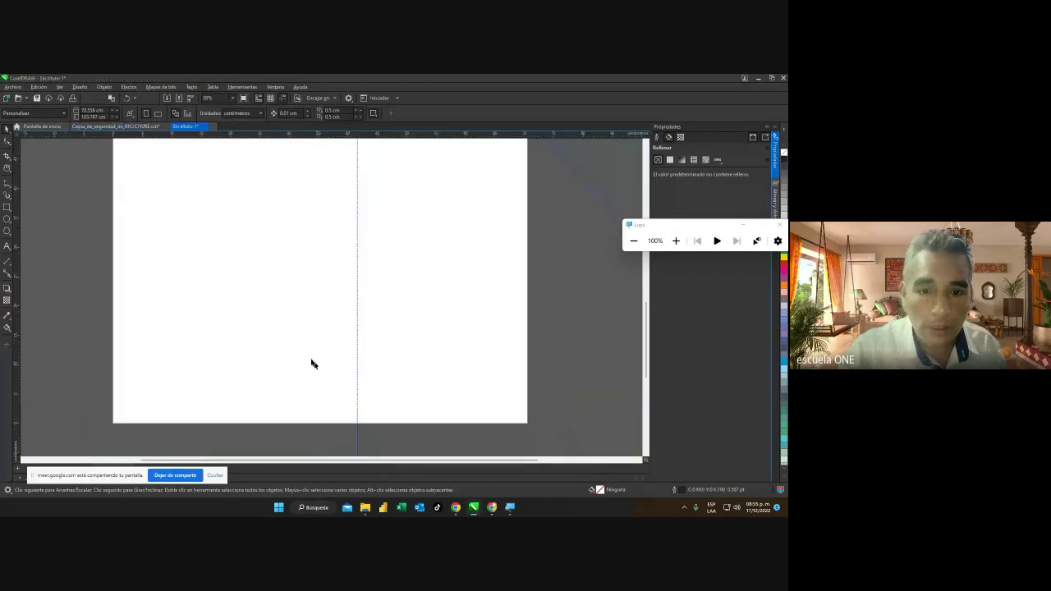
{"action": "left_click", "coordinate": [7, 207]}
{"action": "left_click_drag", "start_coordinate": [104, 285], "coordinate": [446, 425]}
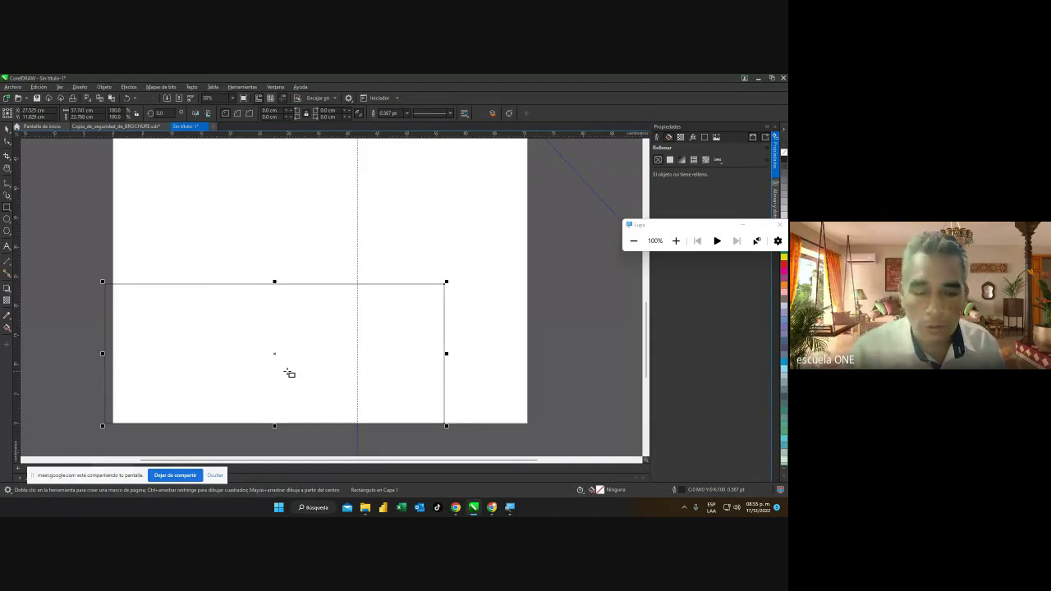
{"action": "left_click", "coordinate": [6, 128]}
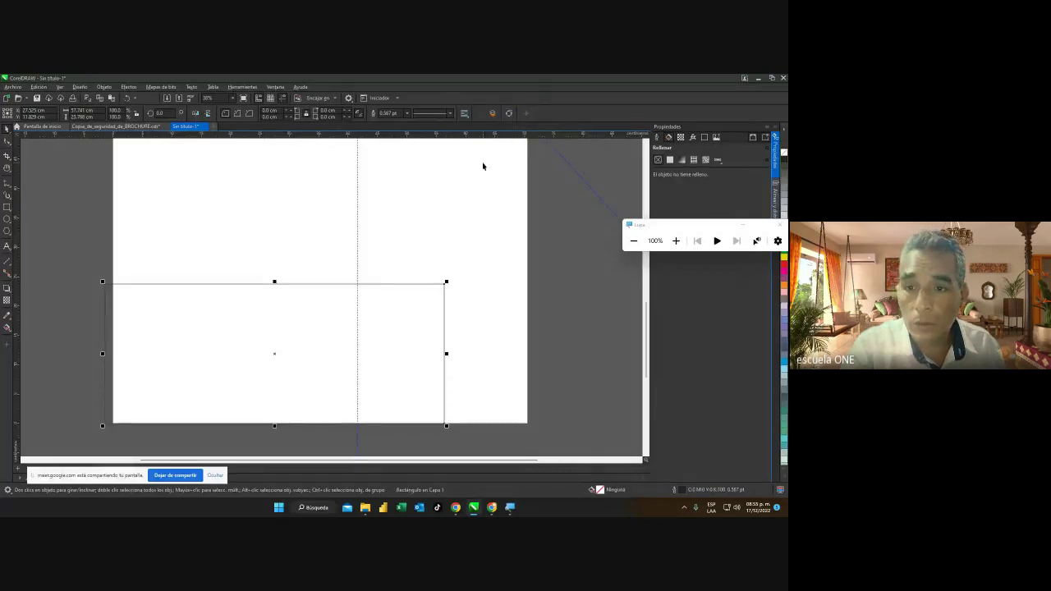
Convert the rectangle to curves and add a node on its upper edge, raised into a peak like the brochure's blue shape.
{"action": "left_click", "coordinate": [509, 115]}
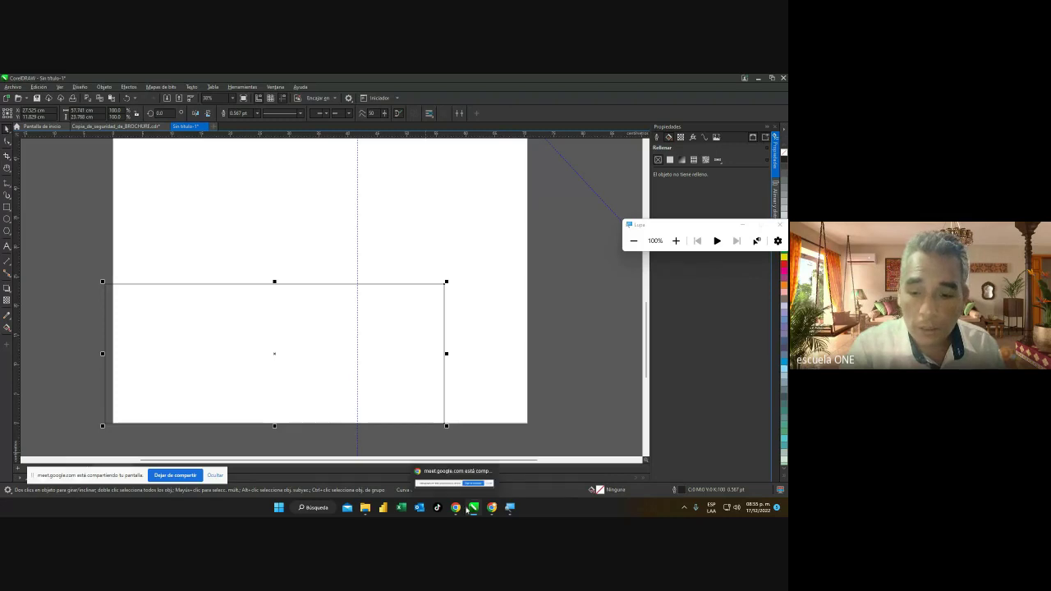
{"action": "mouse_move", "coordinate": [499, 513]}
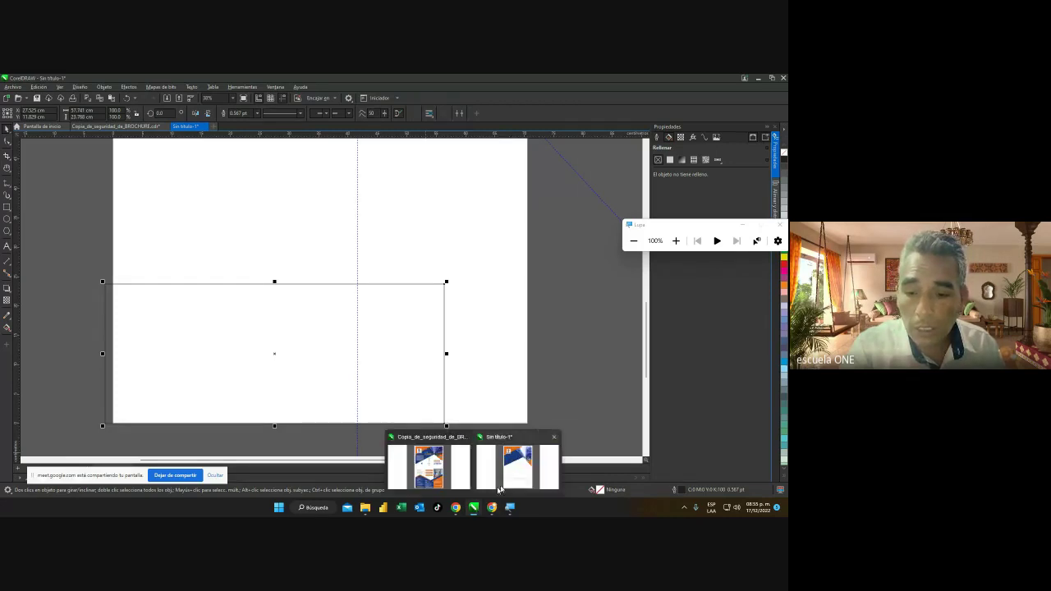
{"action": "left_click", "coordinate": [428, 462]}
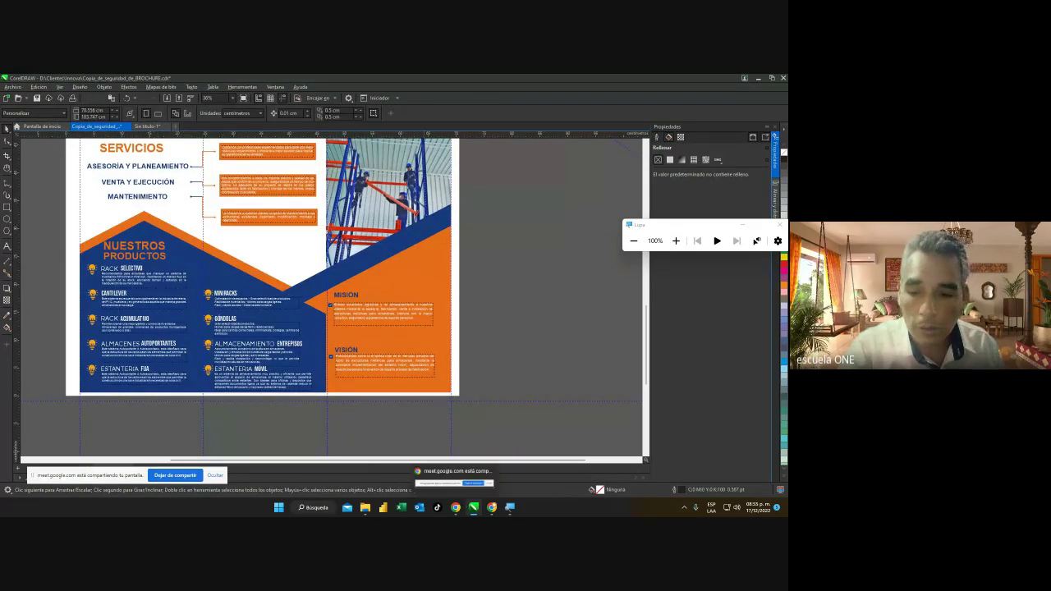
{"action": "mouse_move", "coordinate": [483, 514]}
{"action": "left_click", "coordinate": [518, 465]}
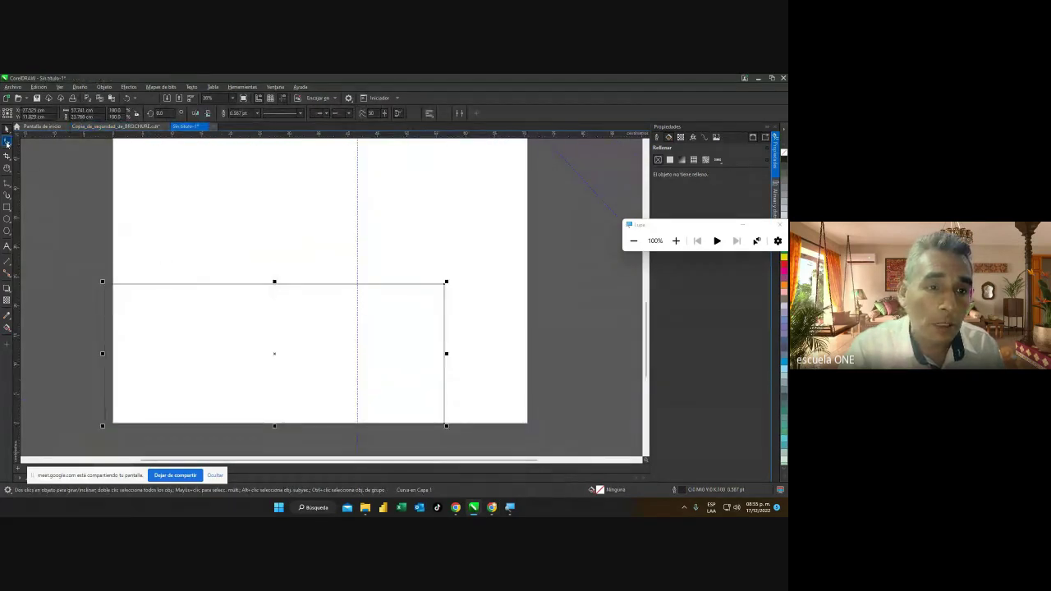
{"action": "left_click", "coordinate": [7, 141]}
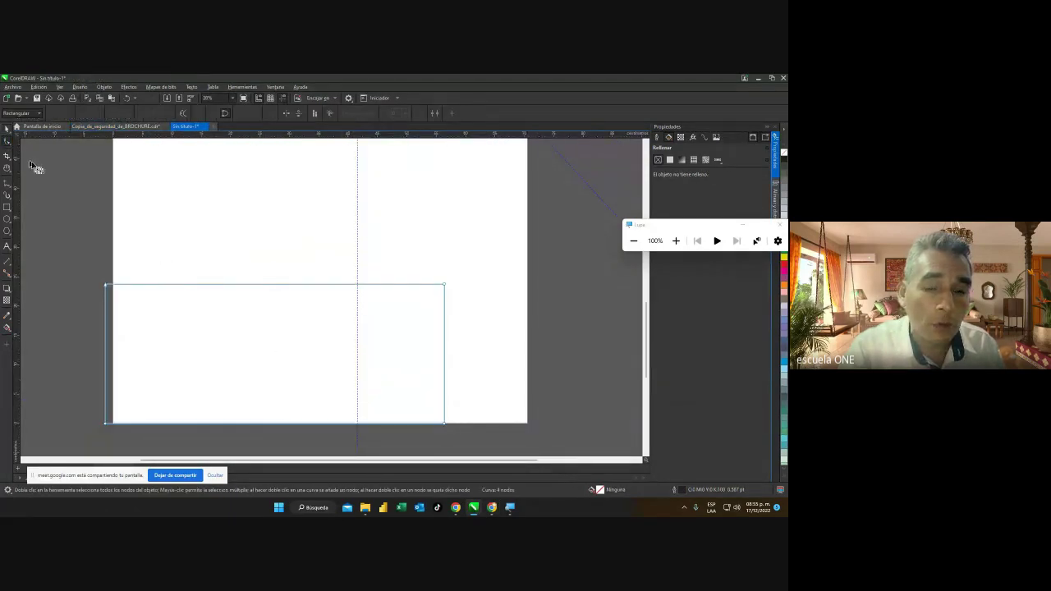
{"action": "double_click", "coordinate": [206, 285]}
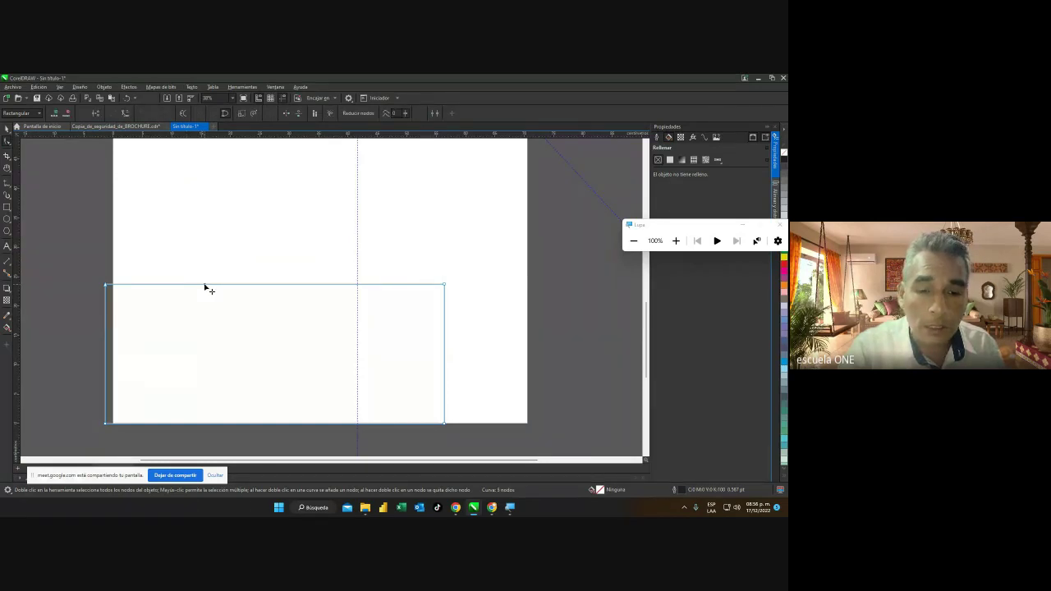
{"action": "left_click_drag", "start_coordinate": [205, 285], "coordinate": [208, 218]}
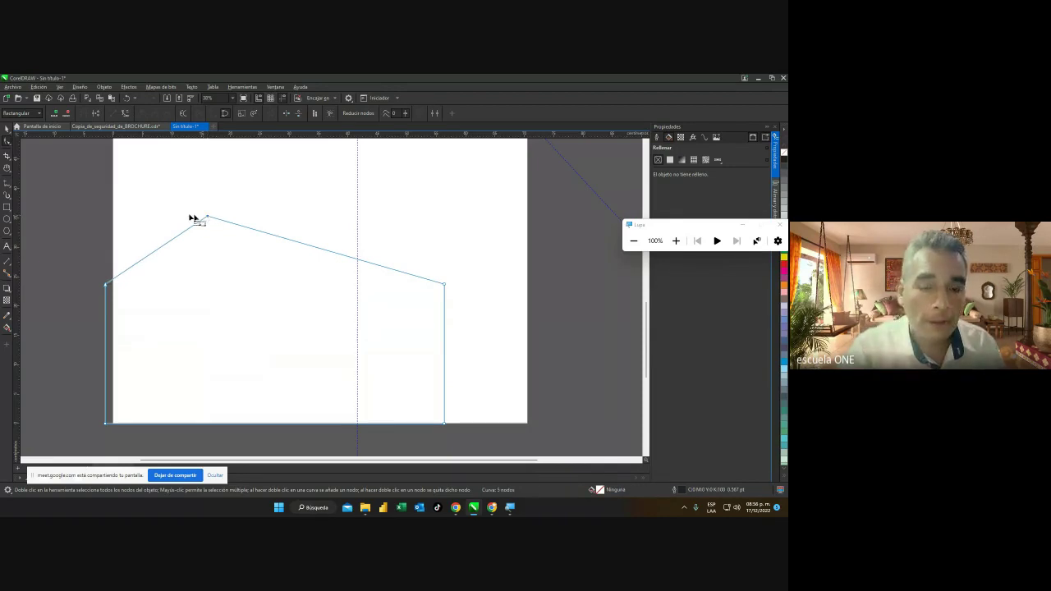
Narrow the five-sided outline from its left side to about 56.55 cm wide so it meets the page's left edge.
{"action": "left_click", "coordinate": [6, 129]}
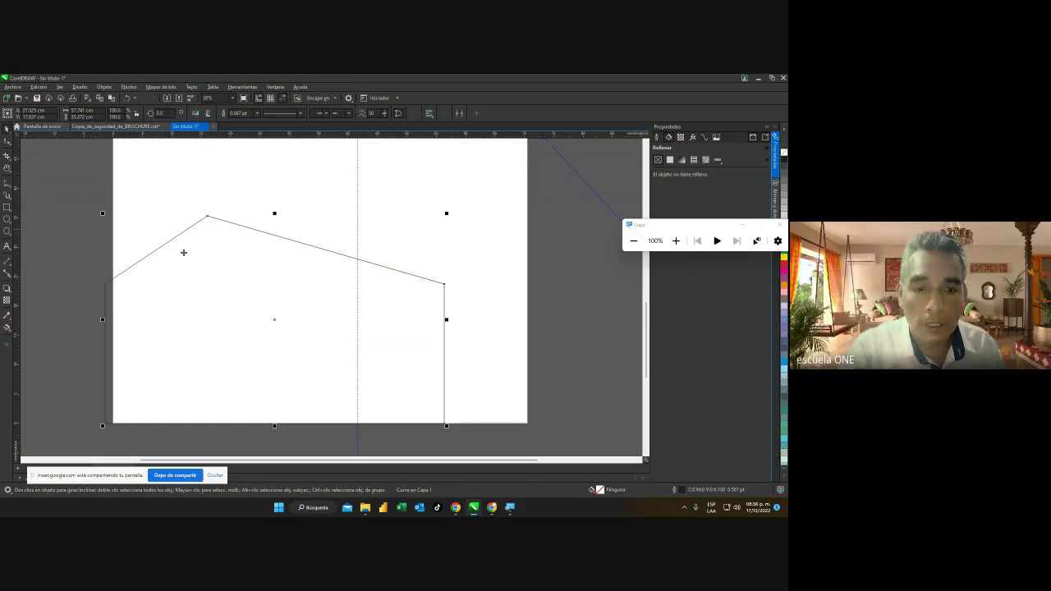
{"action": "left_click_drag", "start_coordinate": [105, 320], "coordinate": [111, 320]}
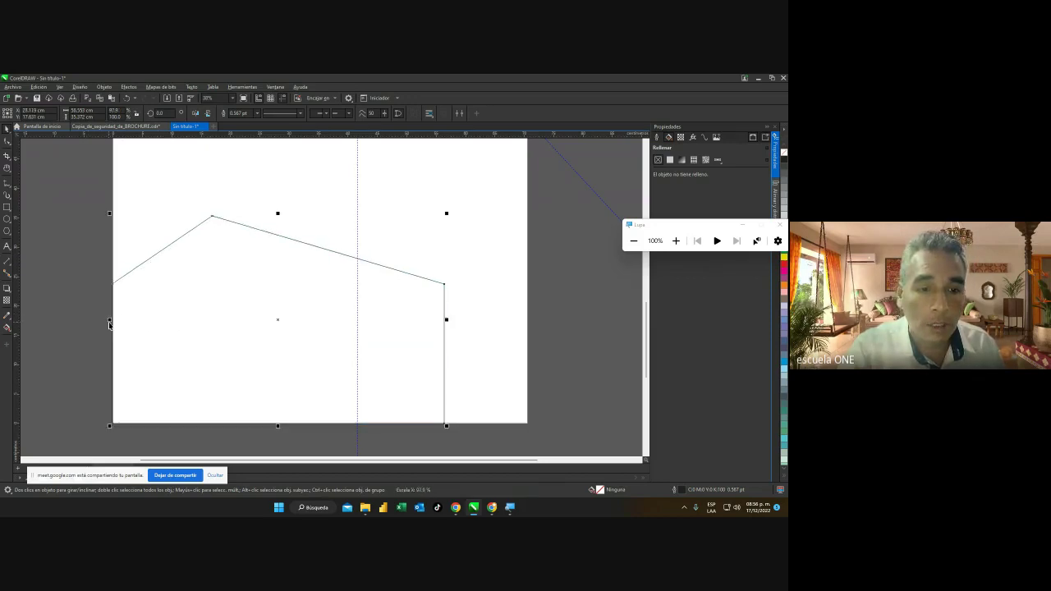
{"action": "left_click", "coordinate": [468, 296]}
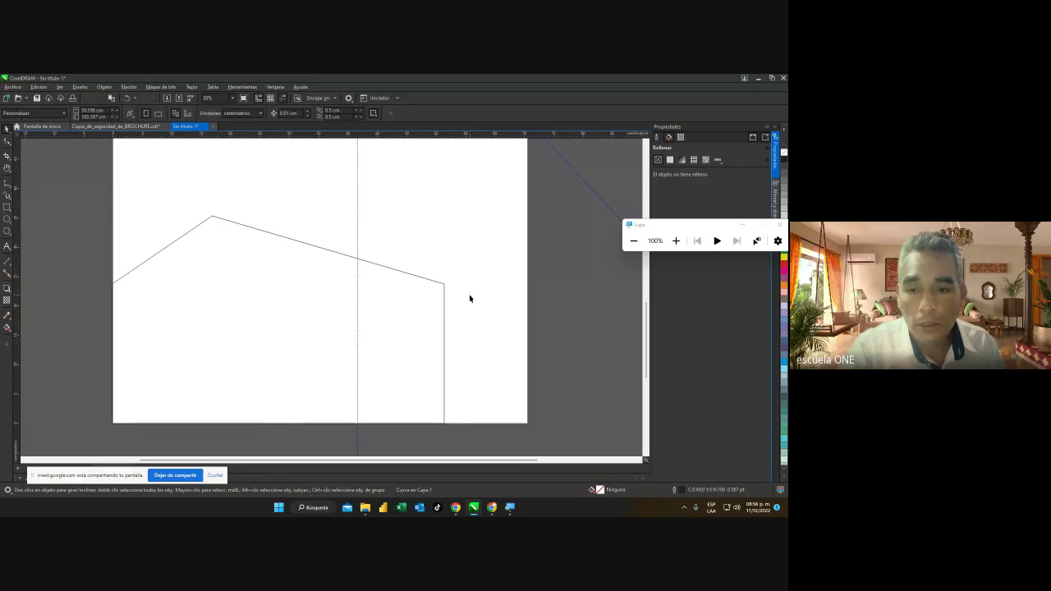
Reselect the outline, then move the screen-sharing bar off the document palette and the Magnifier window off the color palette.
{"action": "left_click", "coordinate": [445, 335]}
{"action": "left_click_drag", "start_coordinate": [47, 481], "coordinate": [547, 446]}
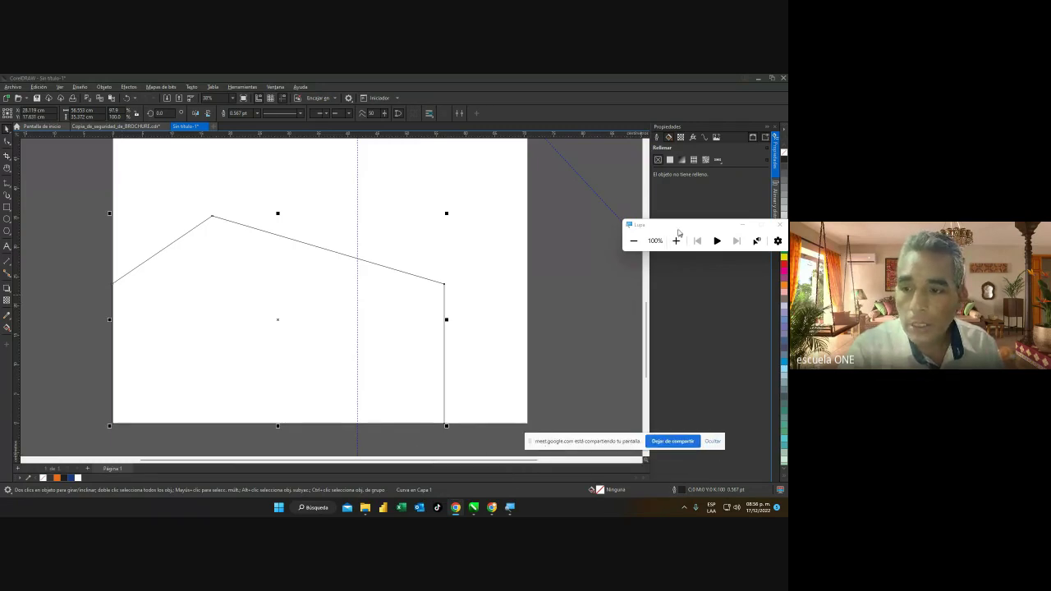
{"action": "left_click_drag", "start_coordinate": [678, 234], "coordinate": [594, 257]}
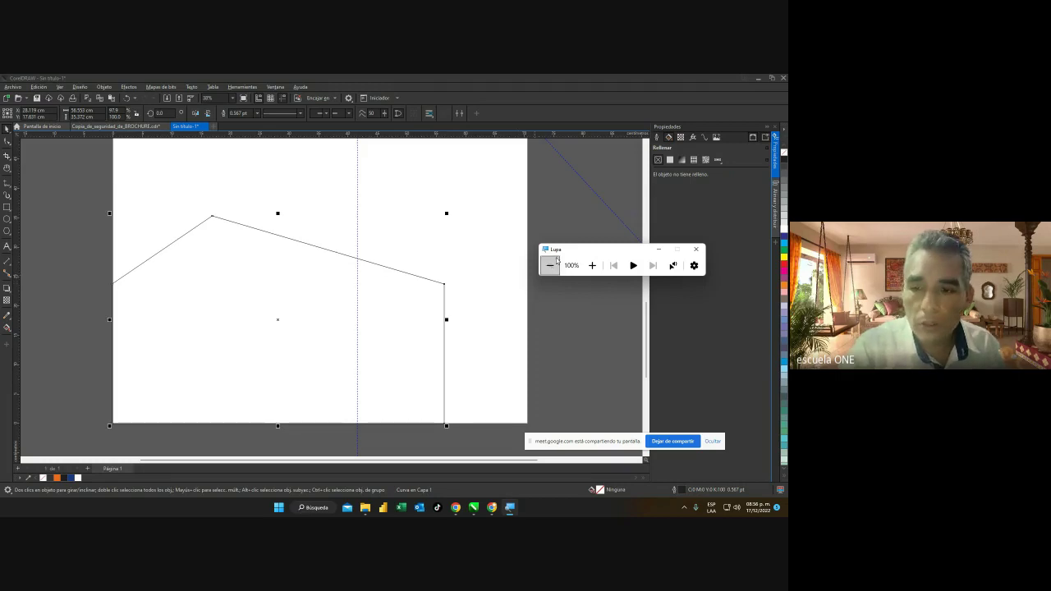
{"action": "left_click_drag", "start_coordinate": [557, 253], "coordinate": [467, 234]}
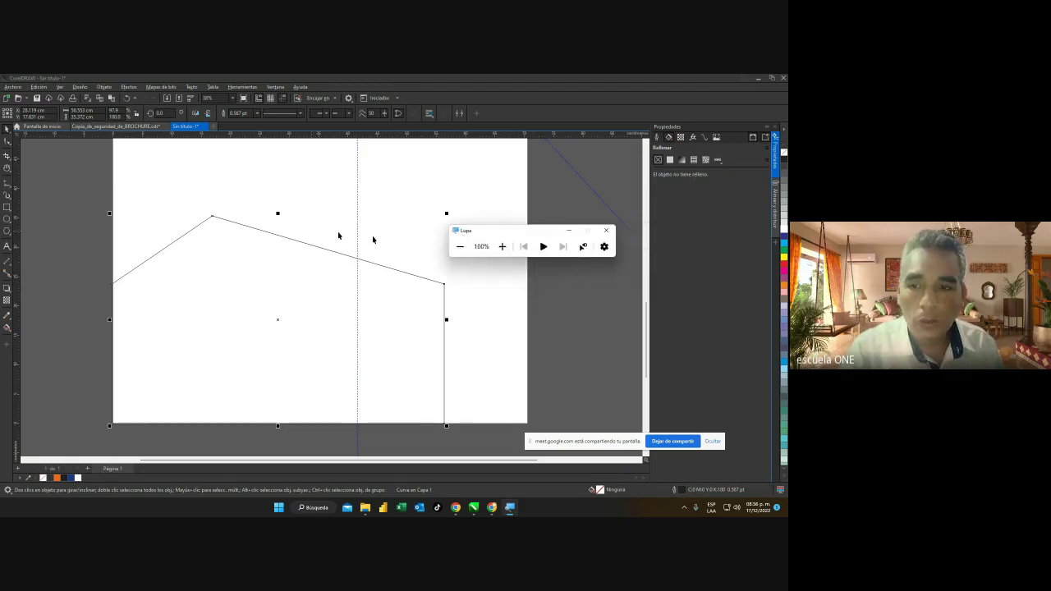
Move the five-sided outline up the page toward the blue shape and select the blue shape.
{"action": "scroll", "coordinate": [646, 321], "scroll_direction": "up", "scroll_amount": 3}
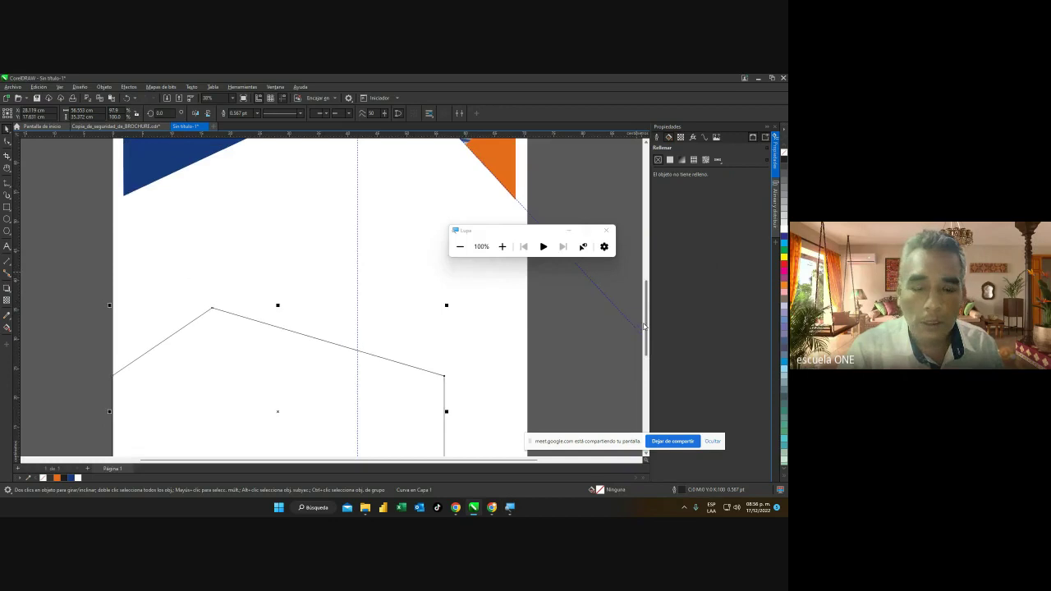
{"action": "left_click_drag", "start_coordinate": [238, 370], "coordinate": [230, 294]}
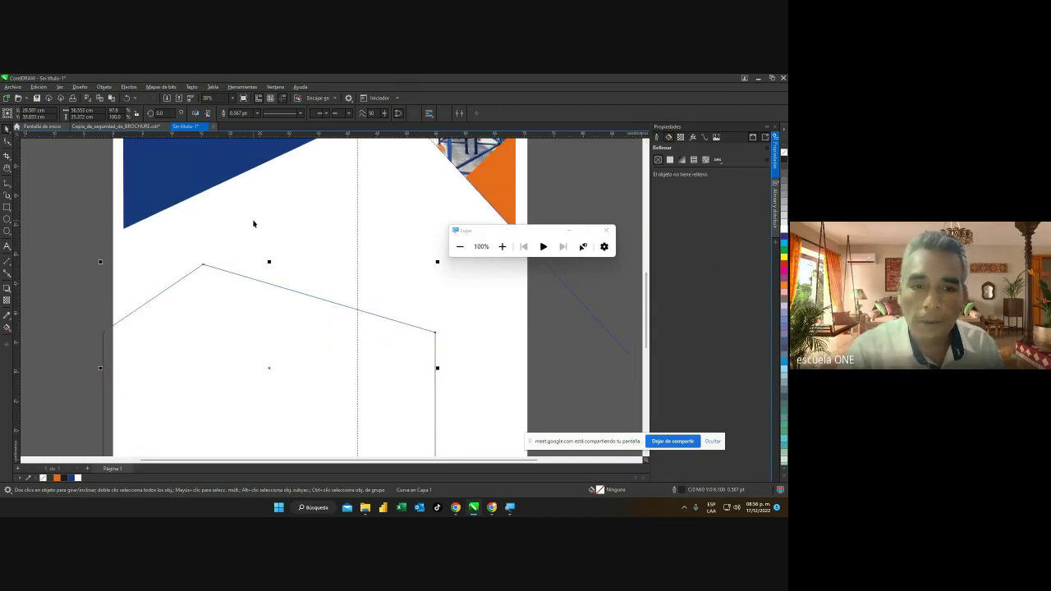
{"action": "left_click", "coordinate": [161, 199]}
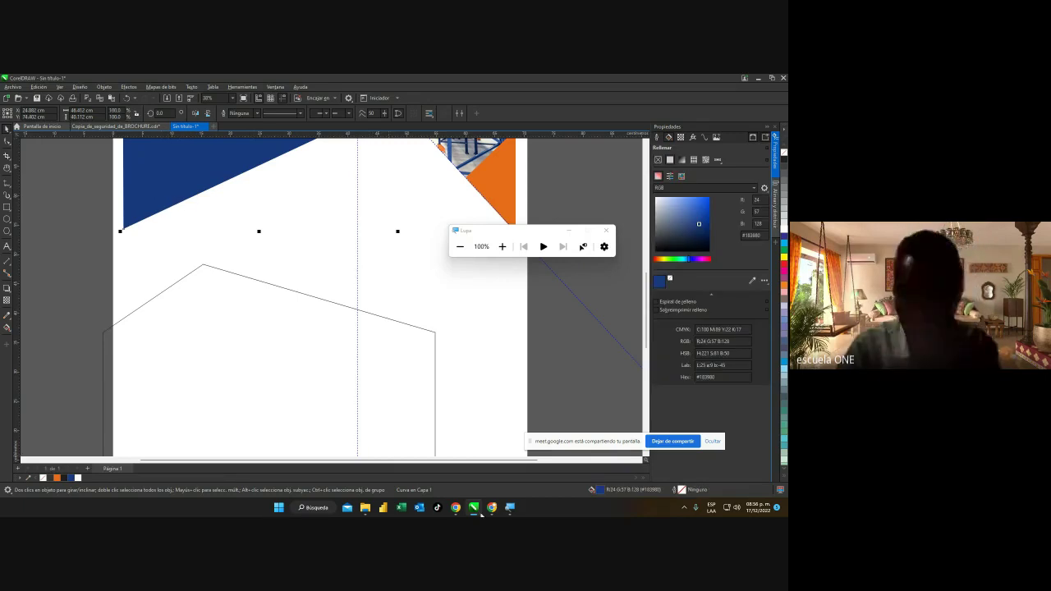
Check the chat messages in the Google Meet call and return to the untitled CorelDRAW drawing.
{"action": "mouse_move", "coordinate": [491, 513]}
{"action": "left_click", "coordinate": [509, 483]}
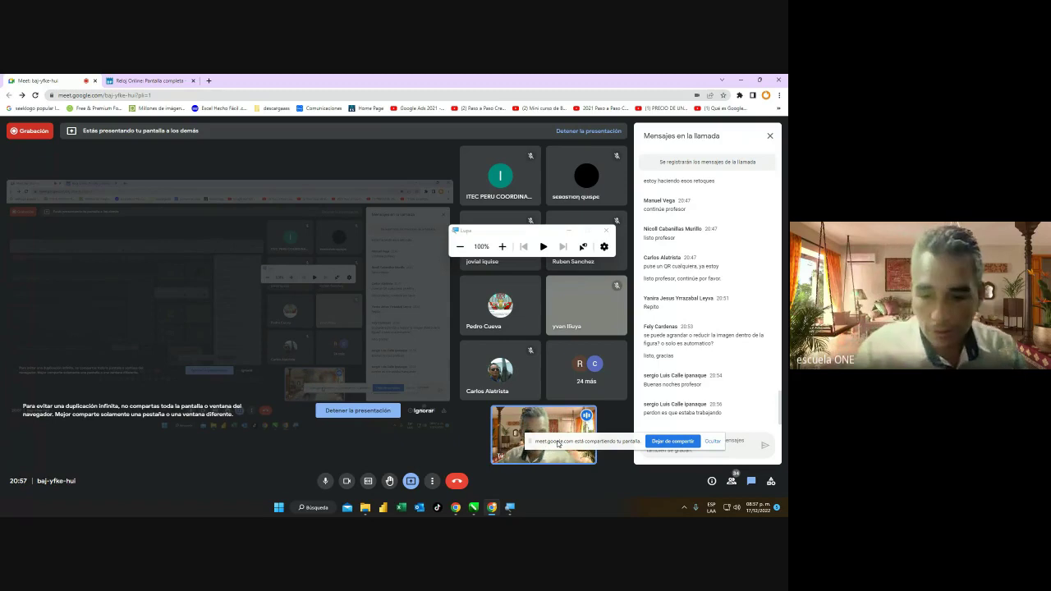
{"action": "mouse_move", "coordinate": [509, 508]}
{"action": "mouse_move", "coordinate": [474, 508]}
{"action": "left_click", "coordinate": [518, 472]}
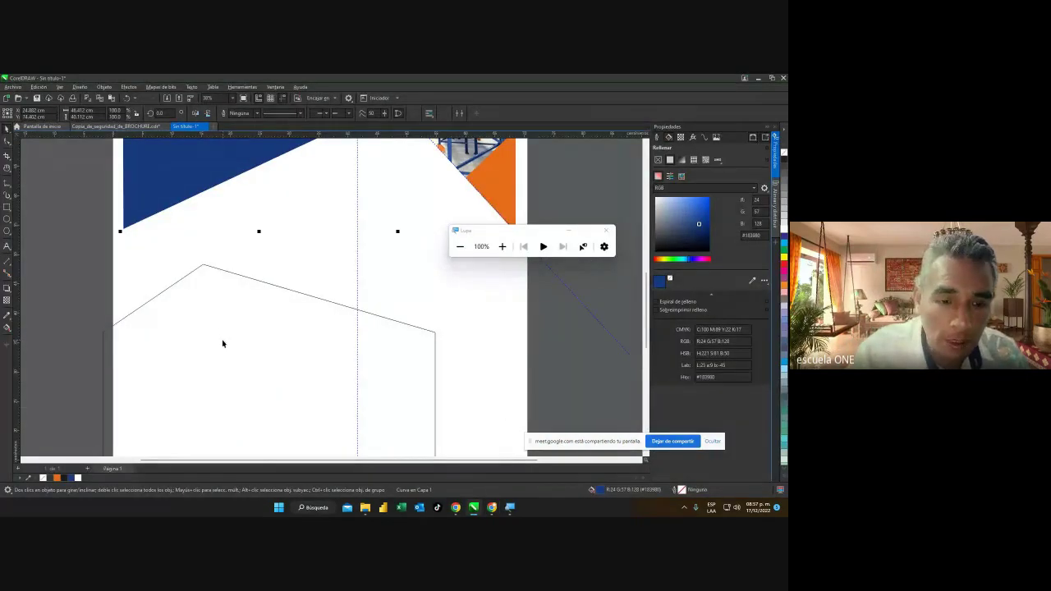
Move the five-sided outline up and slightly right so it sits just below the blue shape, inside the page.
{"action": "left_click", "coordinate": [249, 285]}
{"action": "left_click_drag", "start_coordinate": [251, 279], "coordinate": [267, 220]}
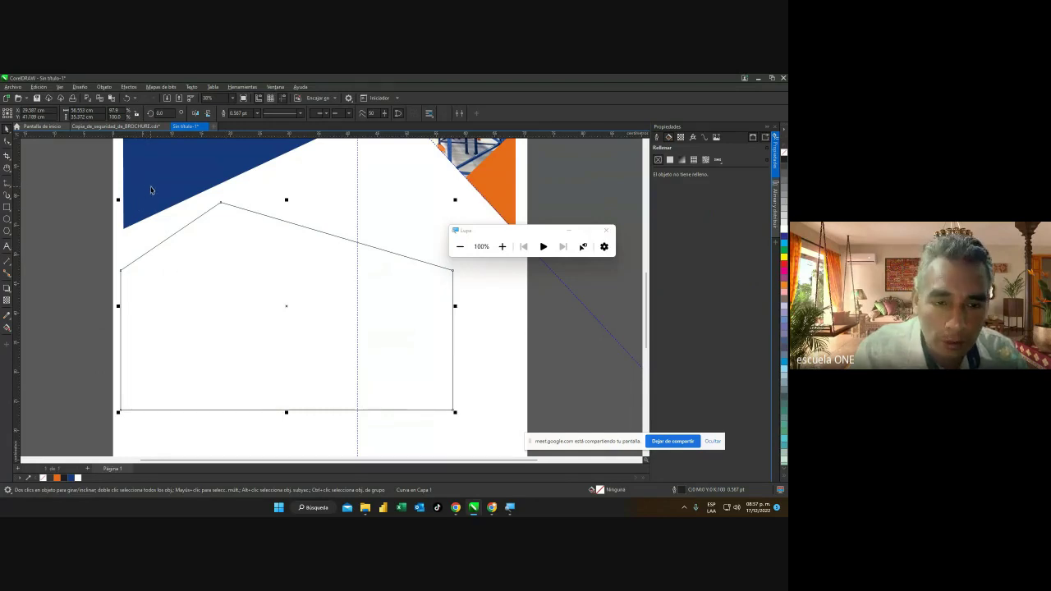
Place the Magnifier window over the outline and magnify the screen to 200%.
{"action": "left_click_drag", "start_coordinate": [475, 235], "coordinate": [193, 332]}
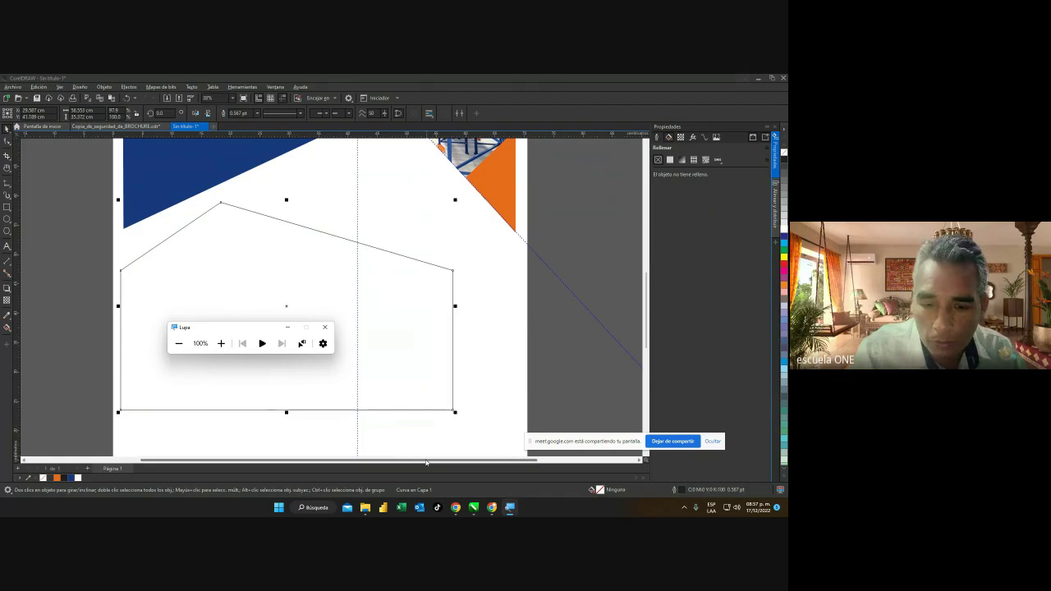
{"action": "scroll", "coordinate": [427, 457], "scroll_direction": "right", "scroll_amount": 2}
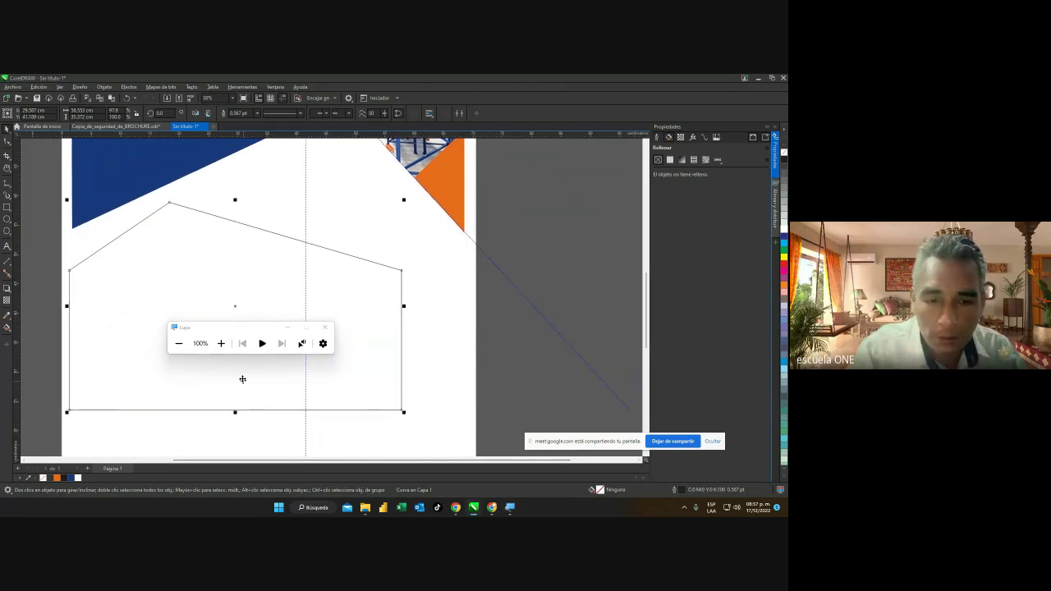
{"action": "left_click", "coordinate": [221, 343]}
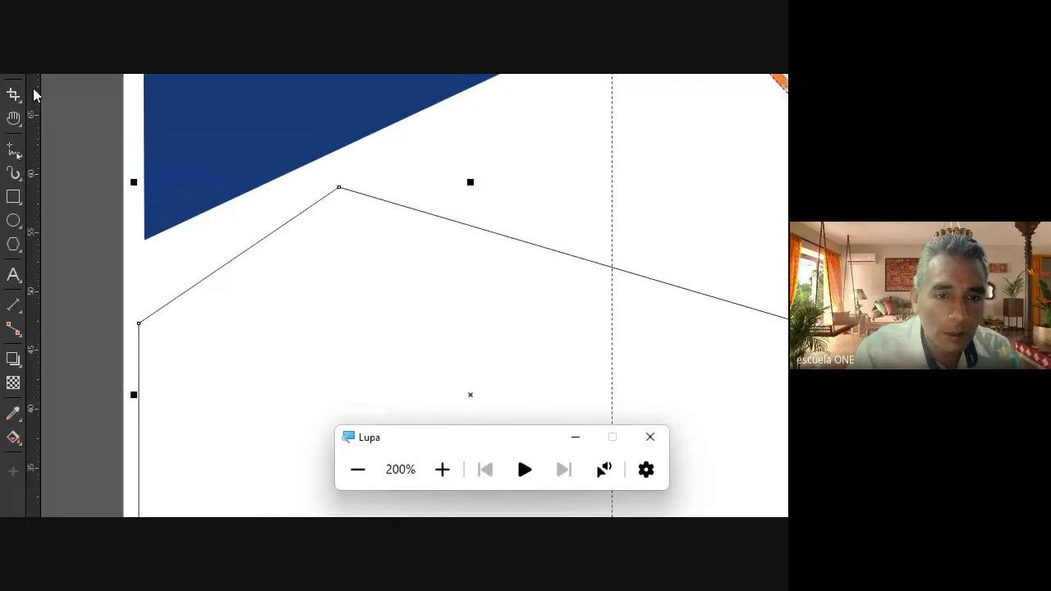
{"action": "left_click", "coordinate": [233, 153]}
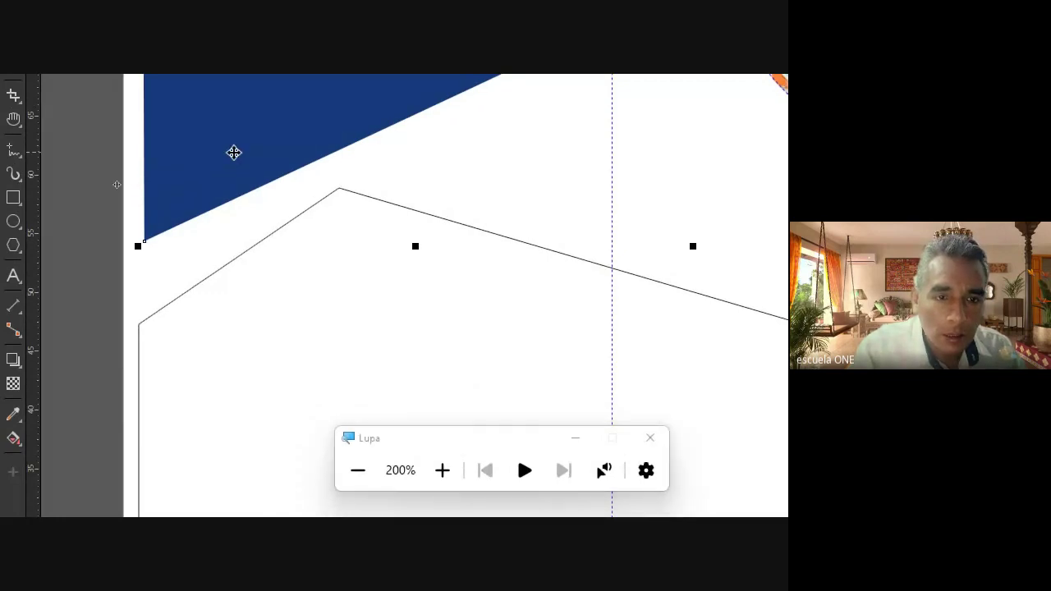
{"action": "left_click", "coordinate": [237, 255]}
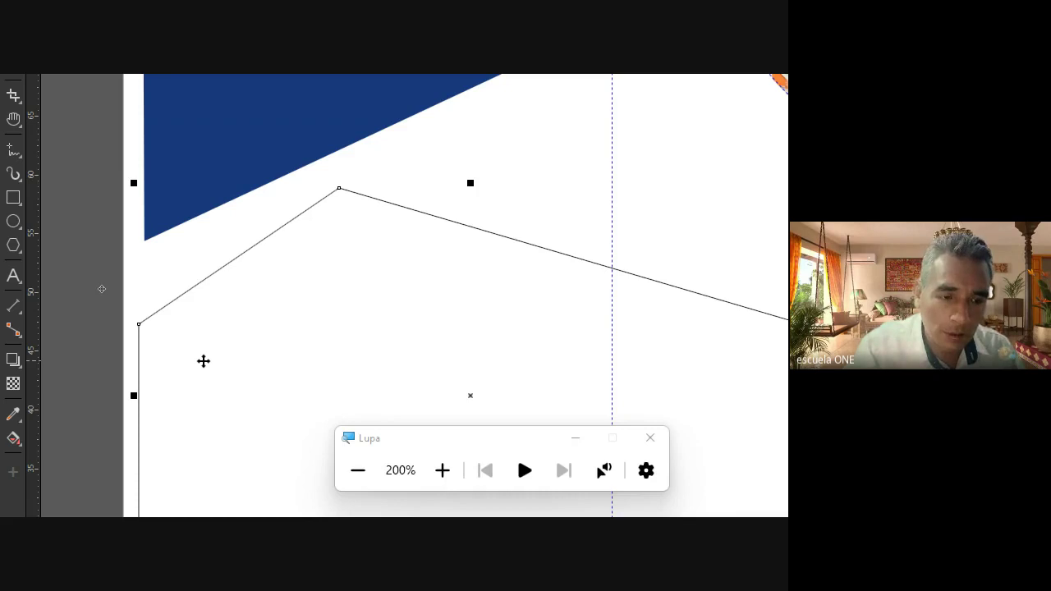
{"action": "left_click", "coordinate": [14, 414]}
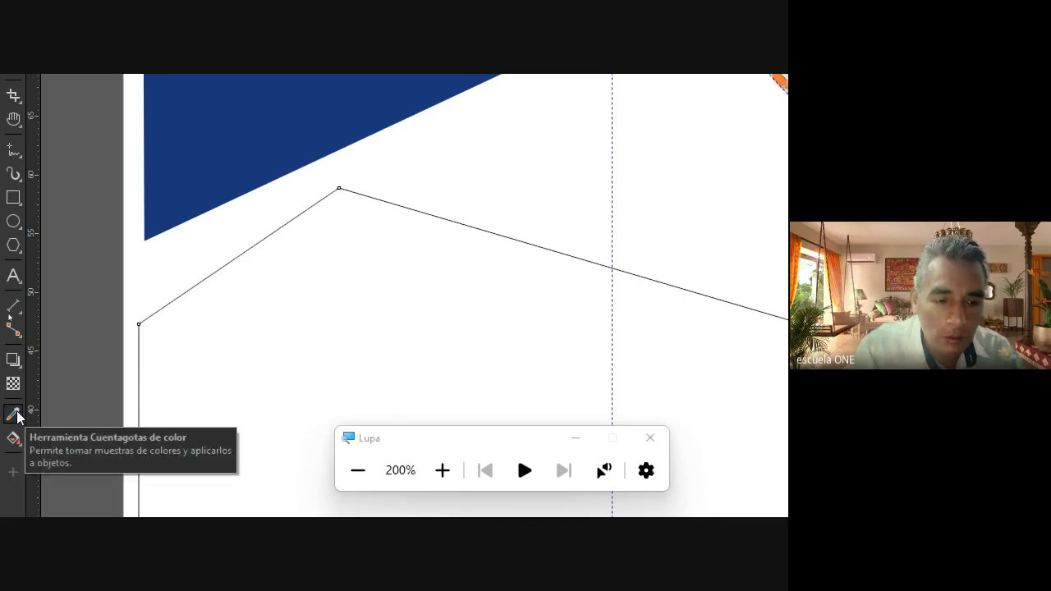
{"action": "left_click", "coordinate": [229, 129]}
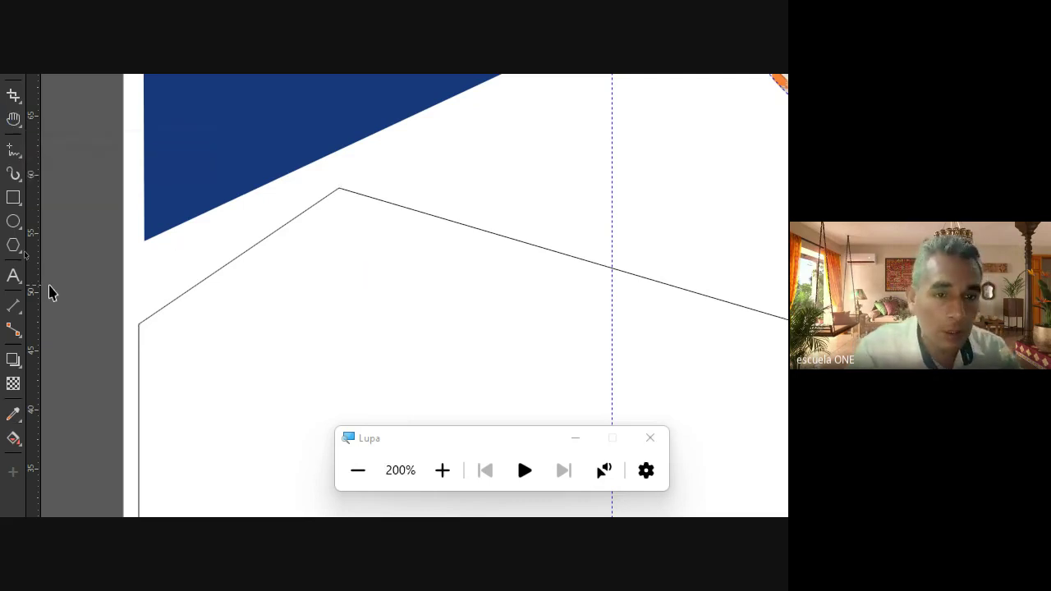
Sample the blue shape's color #183980 with the Color Eyedropper and apply it as the five-sided outline's fill.
{"action": "left_click", "coordinate": [265, 334]}
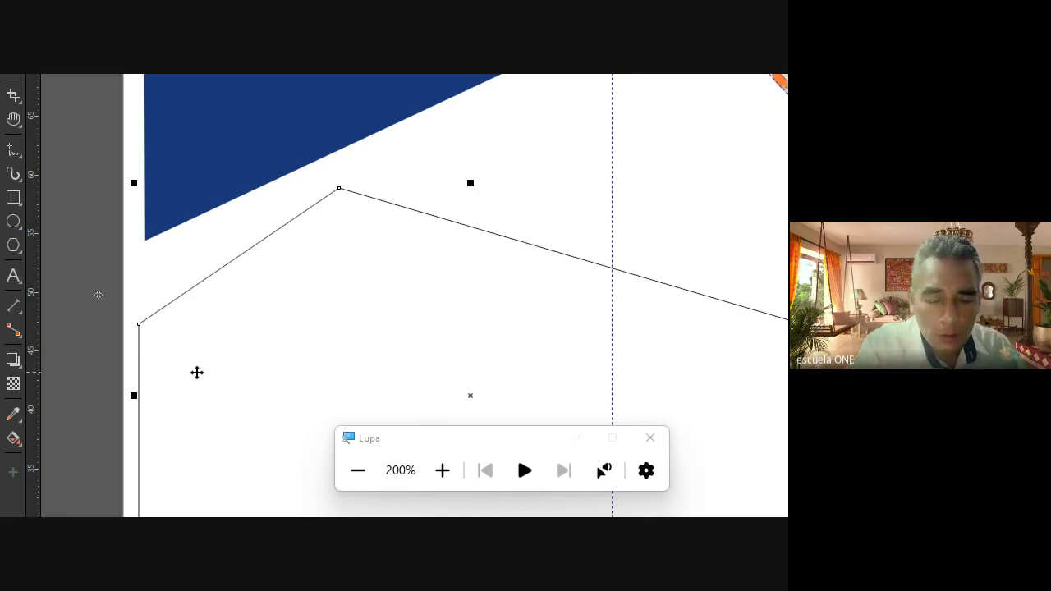
{"action": "left_click", "coordinate": [13, 416]}
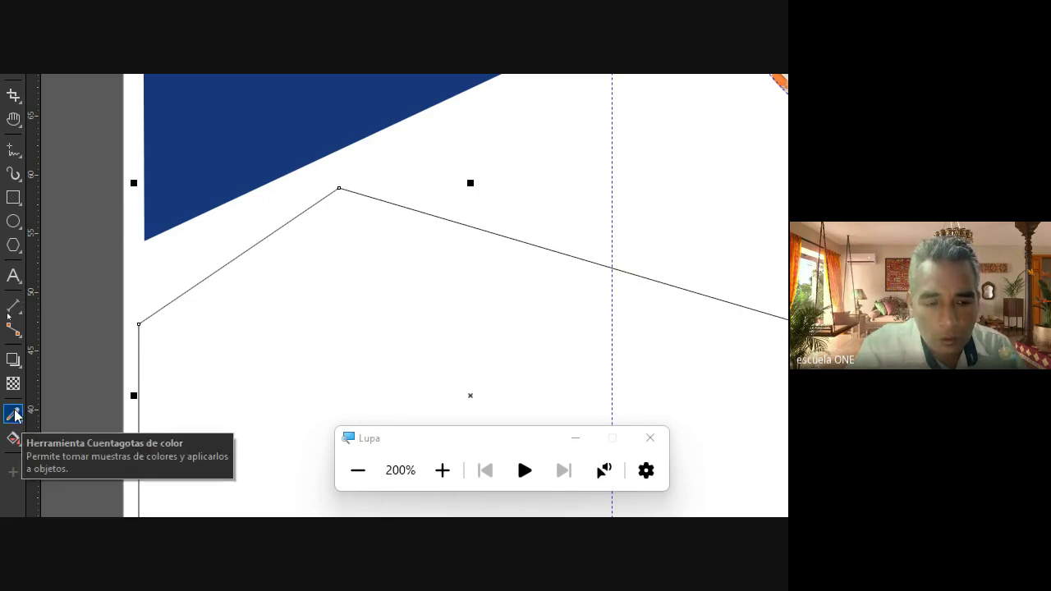
{"action": "left_click", "coordinate": [14, 417]}
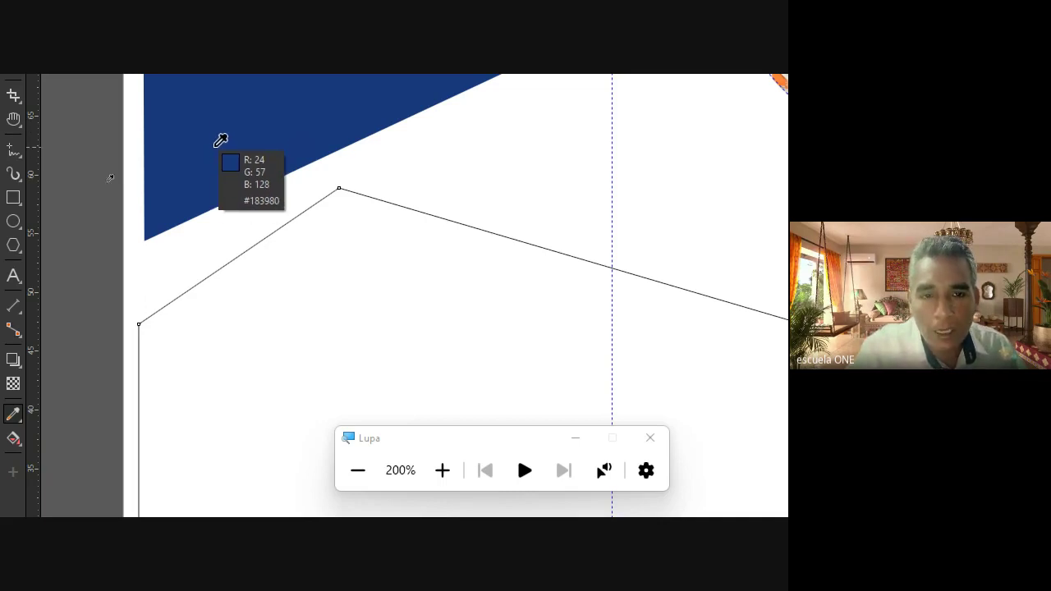
{"action": "key", "text": "g"}
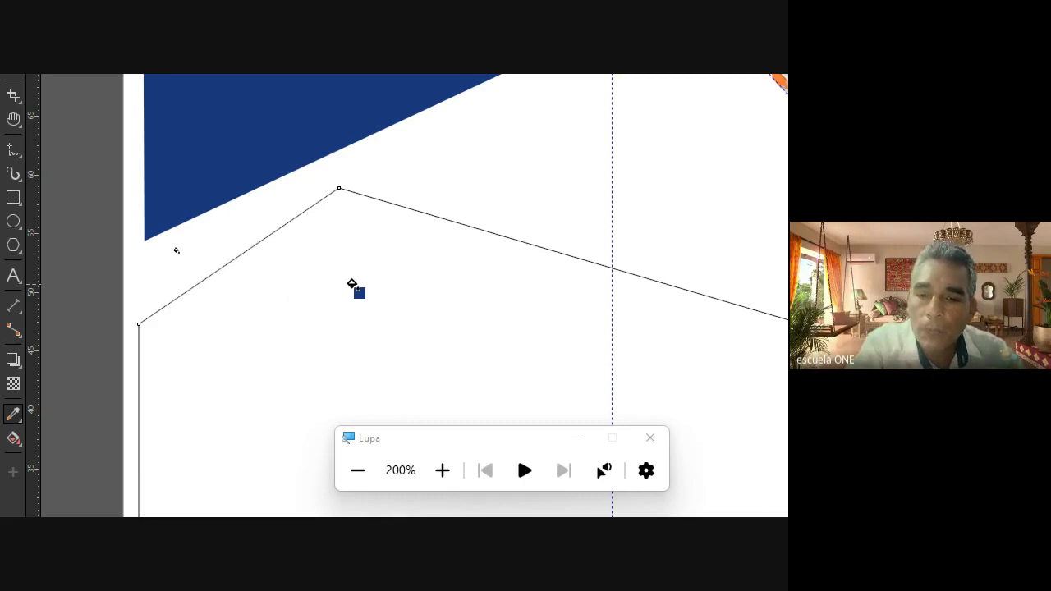
{"action": "left_click", "coordinate": [325, 285]}
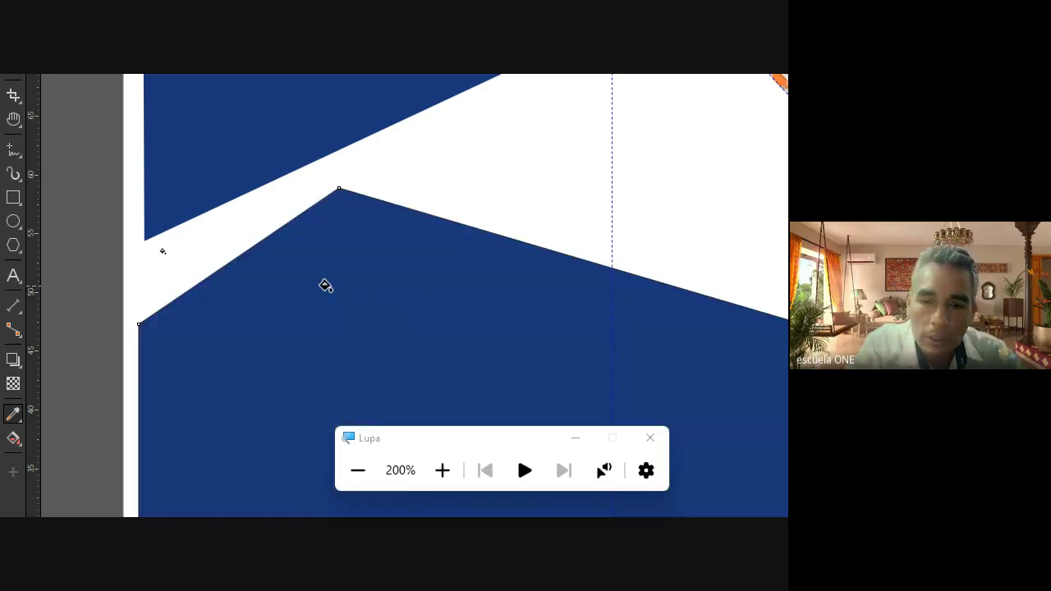
Return the Magnifier to 100% and leave the eyedropper, deselecting the filled shape.
{"action": "left_click", "coordinate": [358, 471]}
{"action": "left_click", "coordinate": [326, 471]}
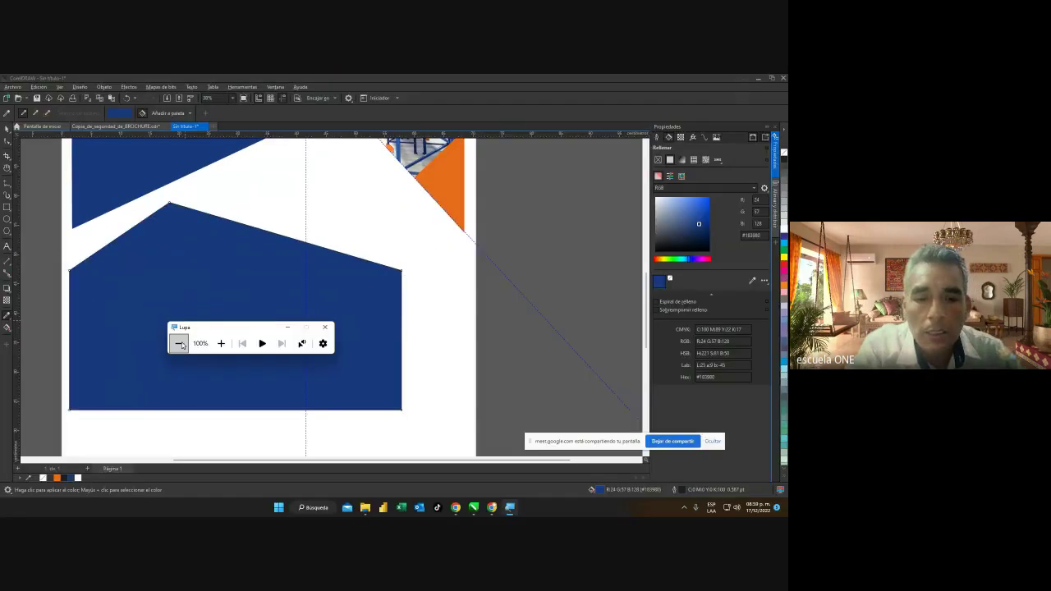
{"action": "left_click", "coordinate": [7, 129]}
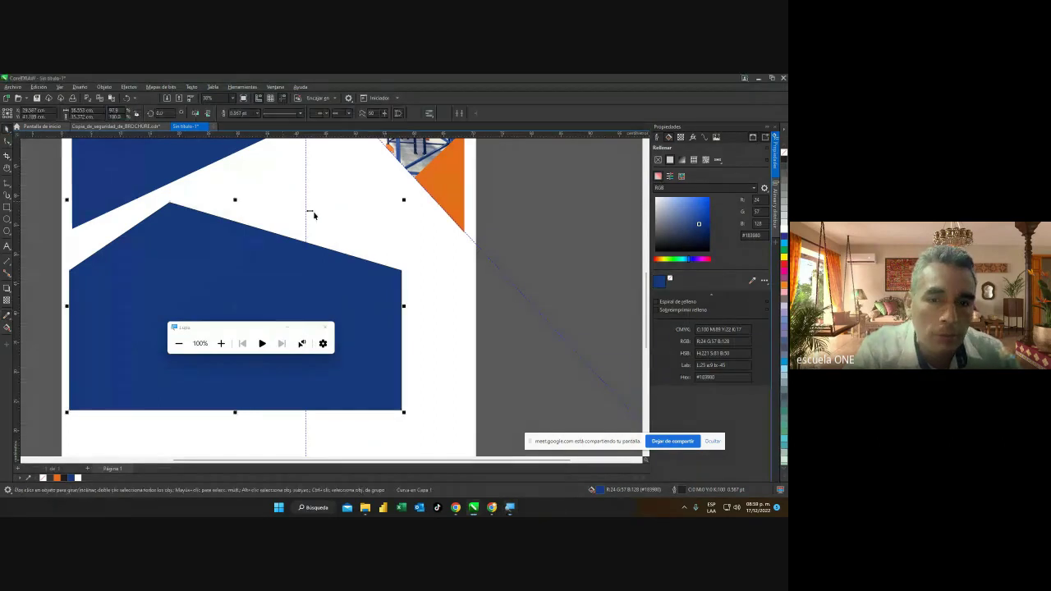
{"action": "left_click", "coordinate": [413, 310]}
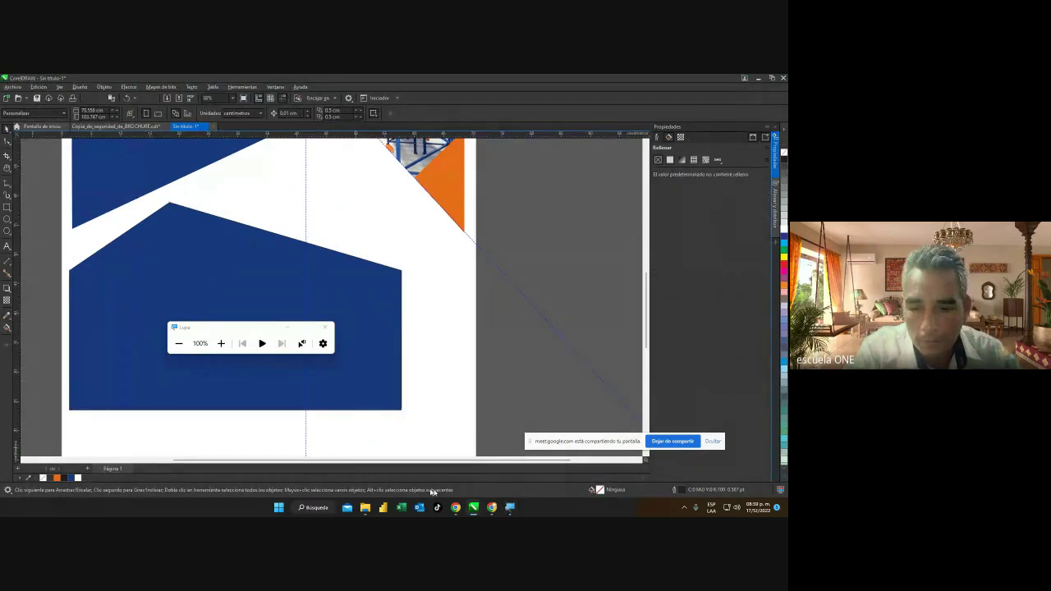
Read the participants' replies in the Google Meet chat and go back to the untitled CorelDRAW drawing.
{"action": "mouse_move", "coordinate": [491, 507]}
{"action": "left_click", "coordinate": [522, 480]}
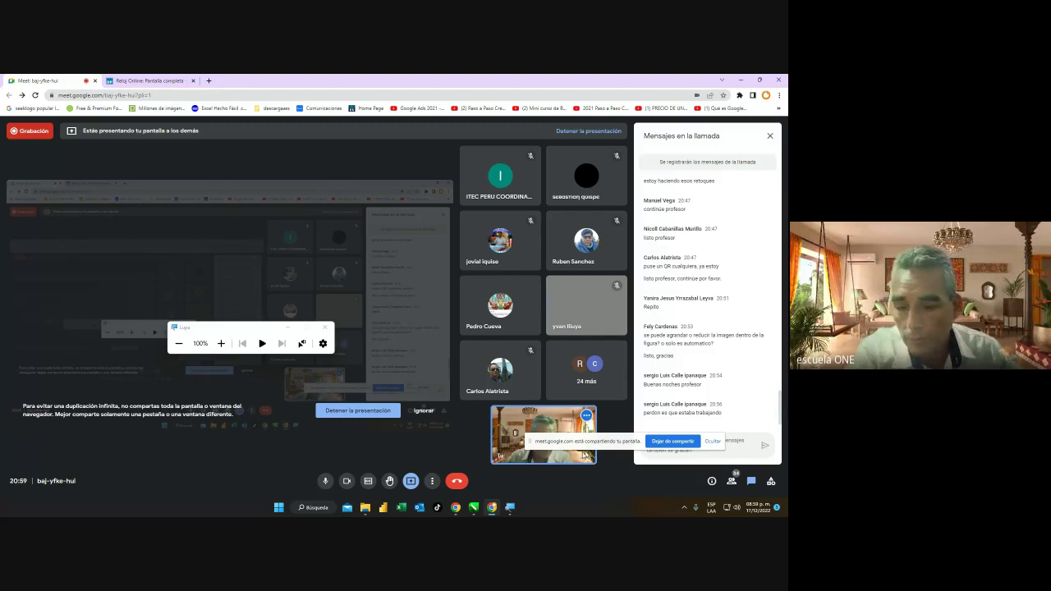
{"action": "left_click", "coordinate": [491, 509]}
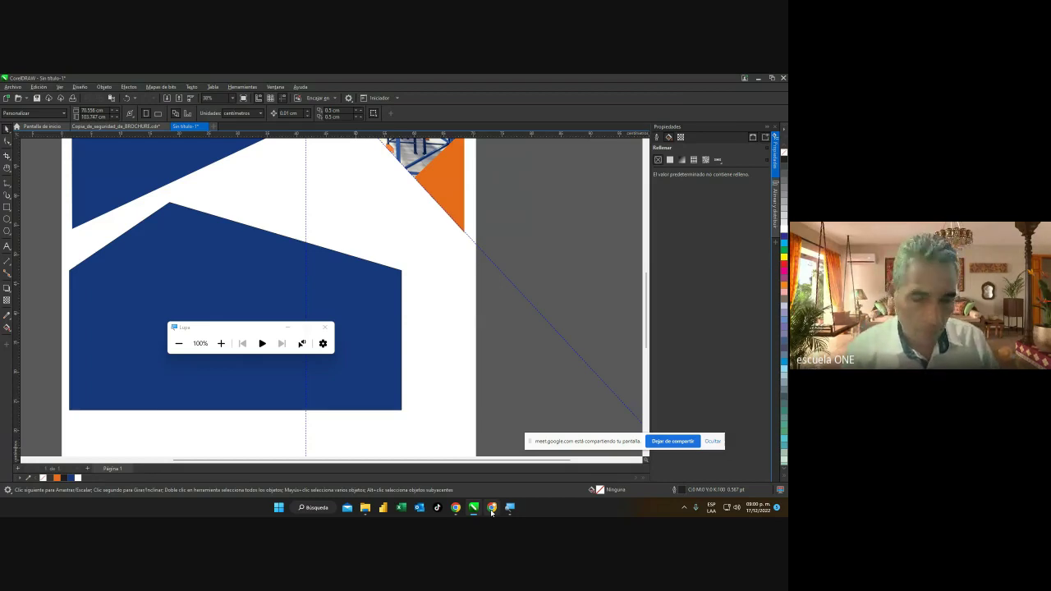
{"action": "left_click", "coordinate": [491, 508]}
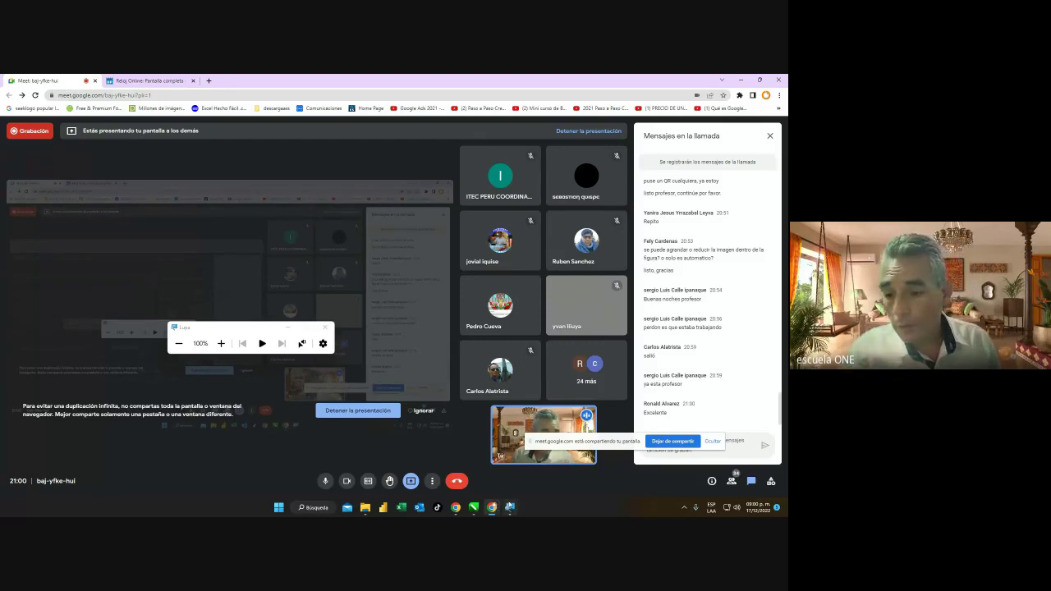
{"action": "mouse_move", "coordinate": [509, 508]}
{"action": "mouse_move", "coordinate": [532, 487]}
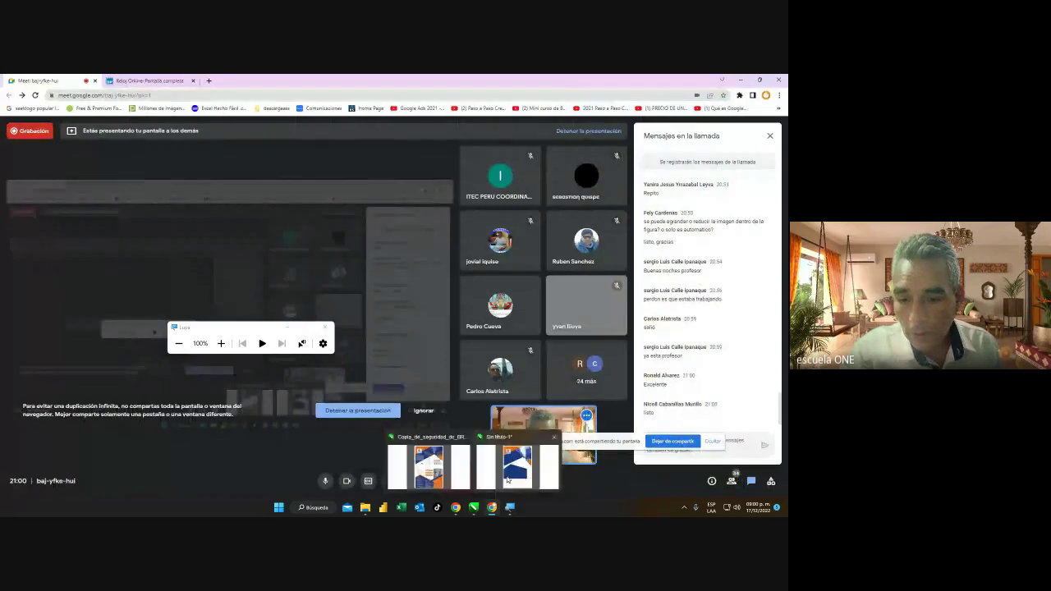
{"action": "left_click", "coordinate": [521, 460]}
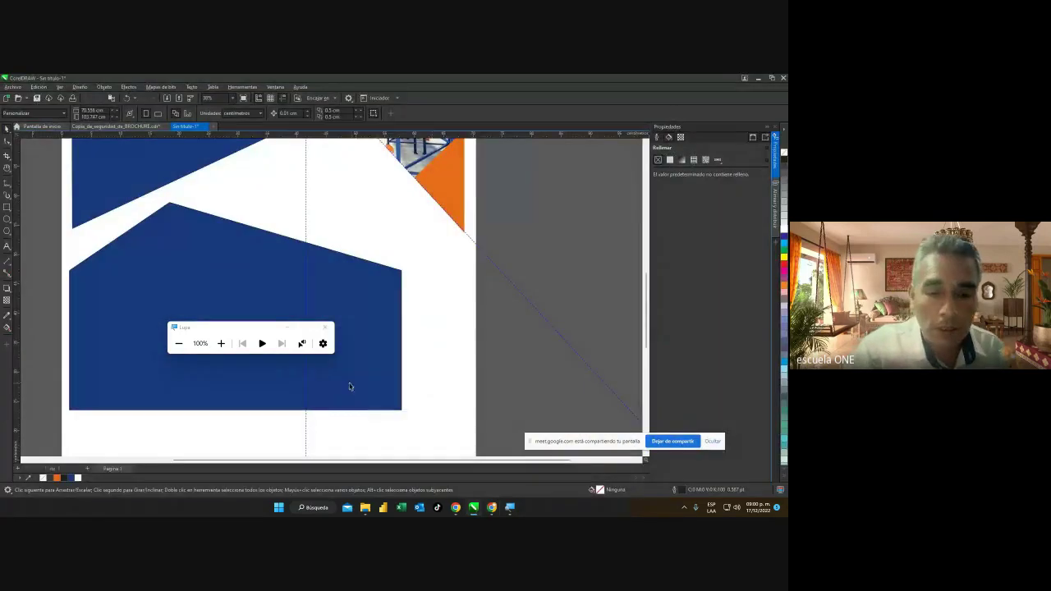
Draw a rectangle about 29 by 11.5 cm on the blank page area below the blue five-sided shape.
{"action": "left_click", "coordinate": [240, 329]}
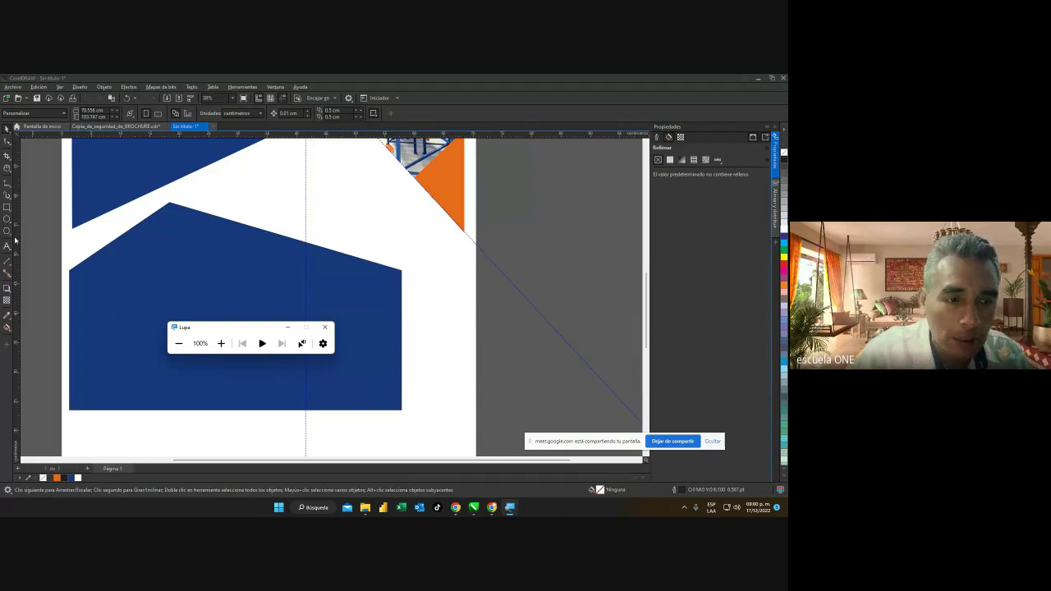
{"action": "left_click", "coordinate": [7, 209]}
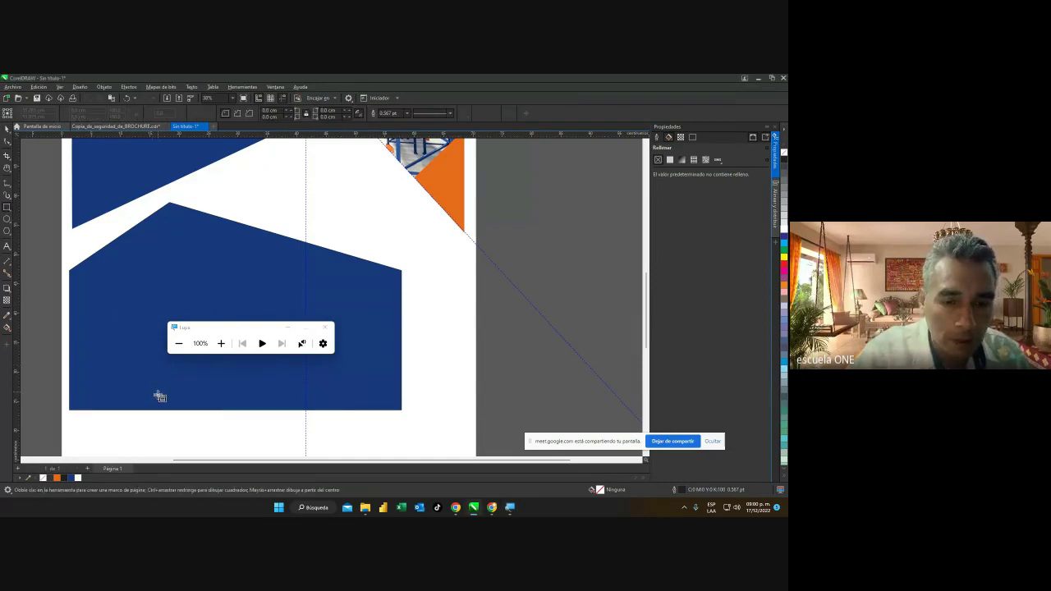
{"action": "left_click_drag", "start_coordinate": [99, 421], "coordinate": [272, 437]}
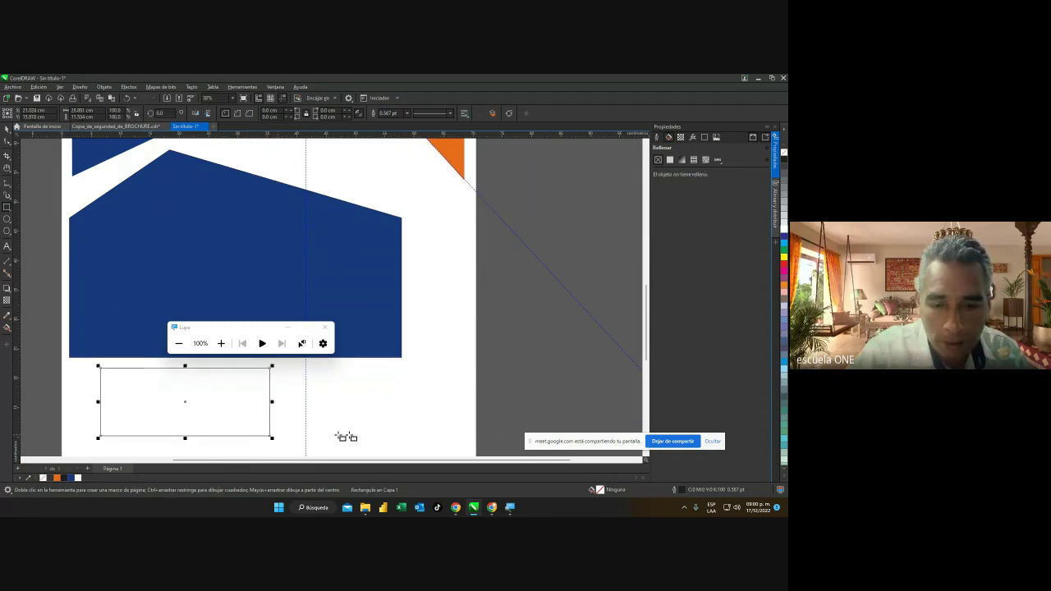
Try the document palette's blue, orange, black, dark grey and no-fill swatches on the rectangle under 200% magnification, ending with blue.
{"action": "left_click", "coordinate": [221, 343]}
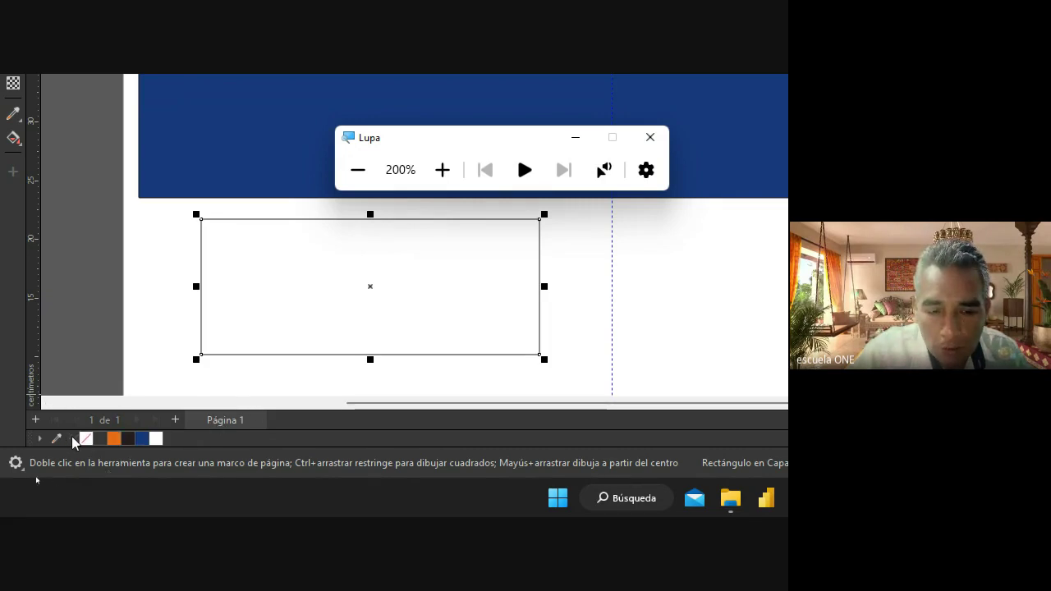
{"action": "left_click", "coordinate": [144, 438]}
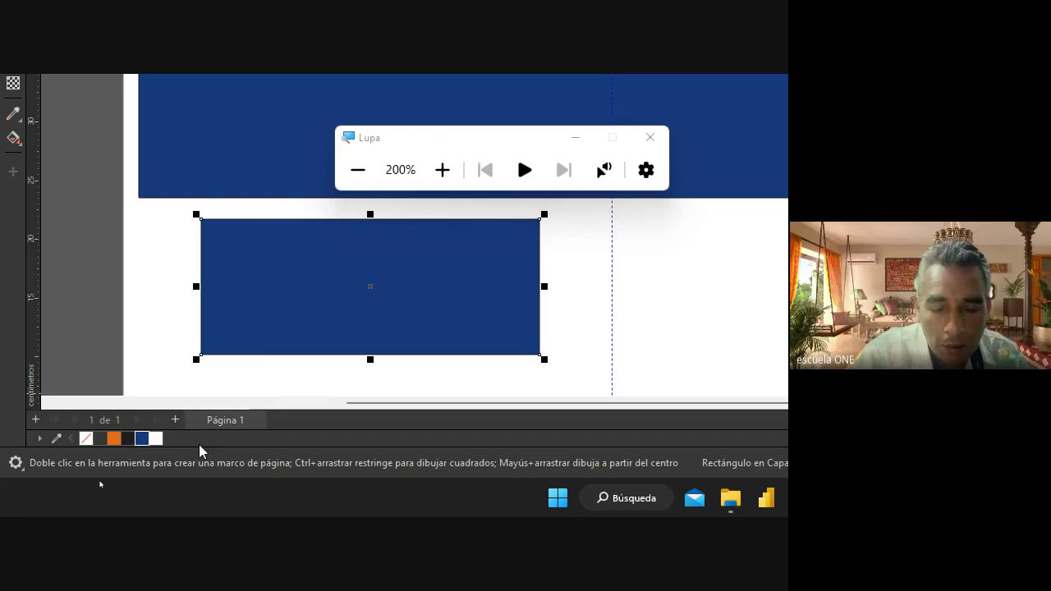
{"action": "left_click", "coordinate": [113, 439]}
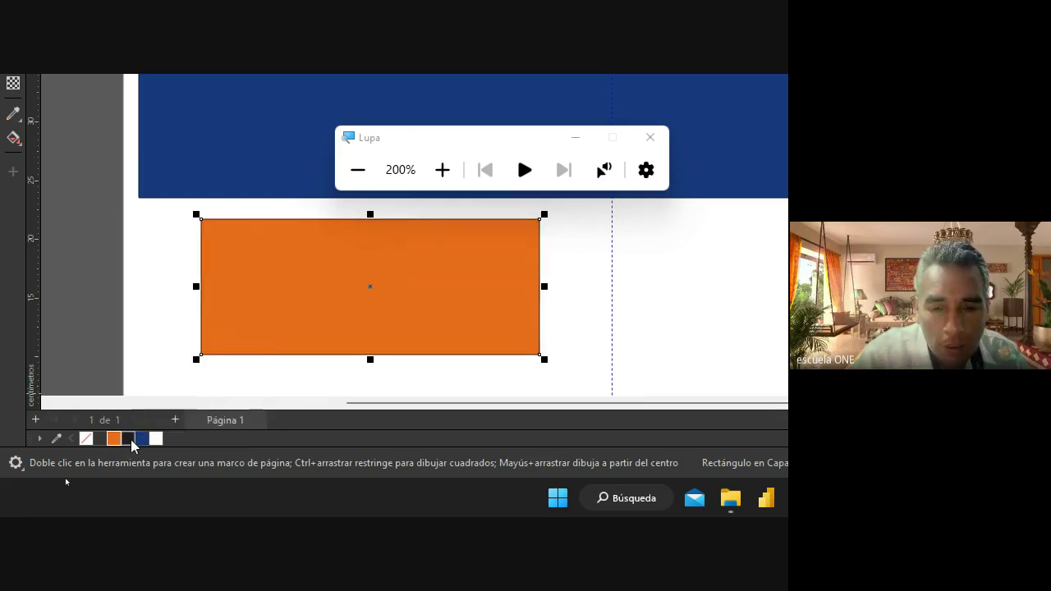
{"action": "left_click", "coordinate": [129, 438]}
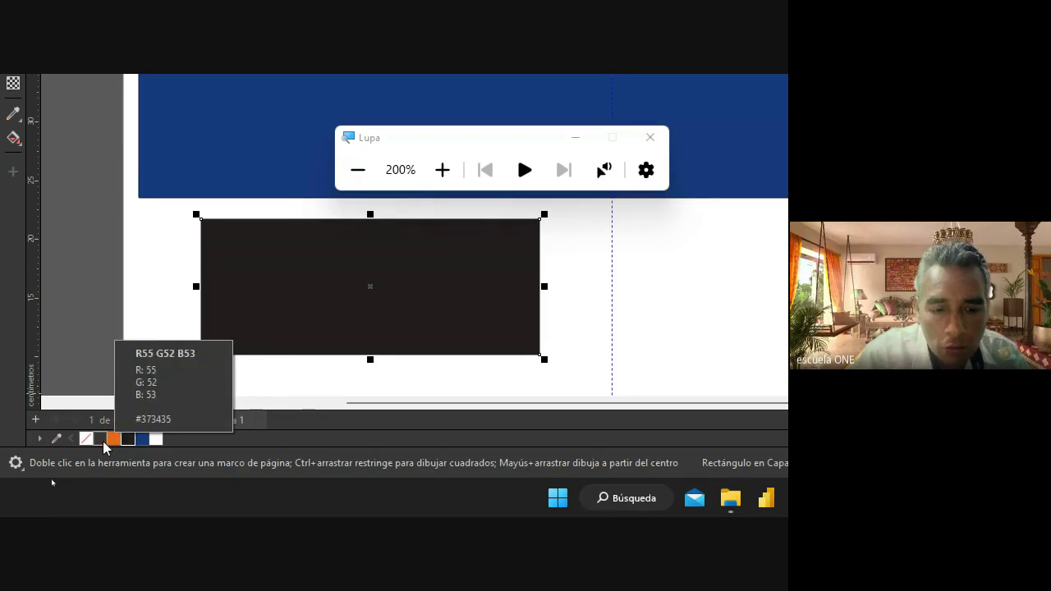
{"action": "left_click", "coordinate": [102, 441]}
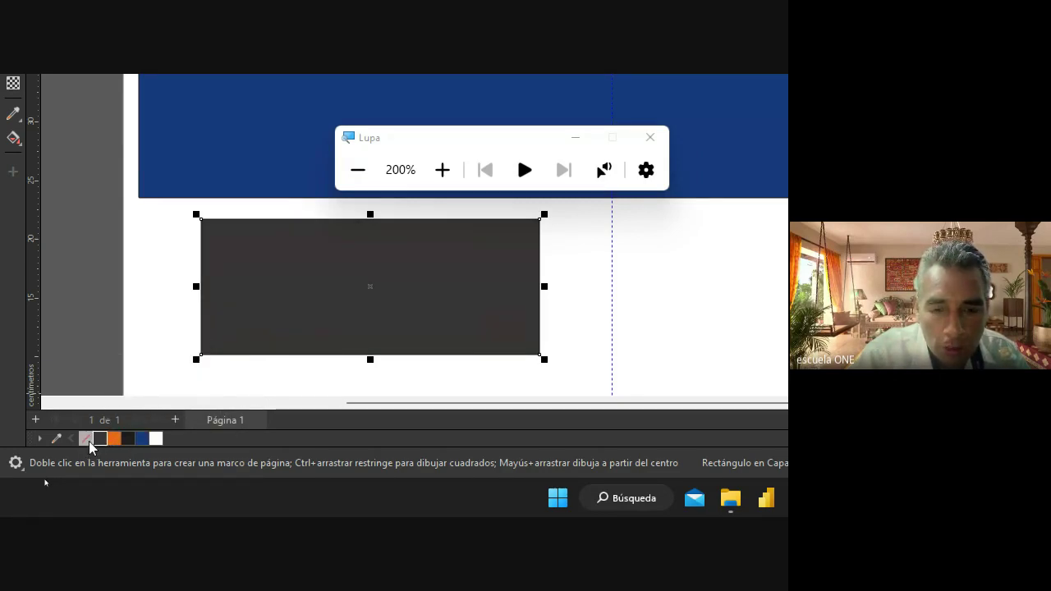
{"action": "left_click", "coordinate": [89, 441]}
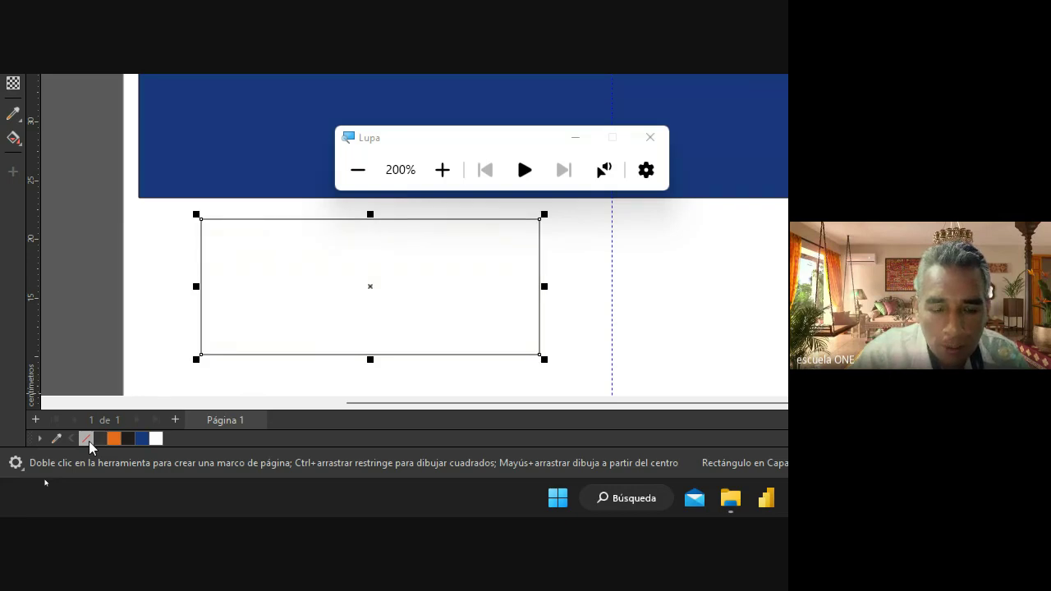
{"action": "left_click", "coordinate": [141, 440]}
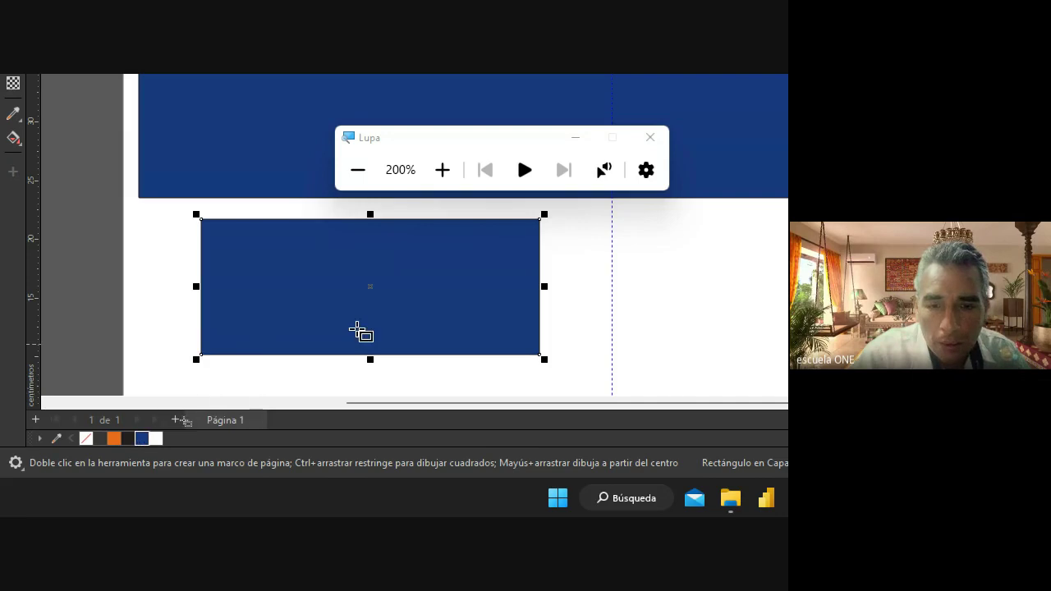
Return the Magnifier to 100% and delete the small rectangle below the five-sided shape.
{"action": "left_click", "coordinate": [369, 179]}
{"action": "left_click", "coordinate": [299, 251]}
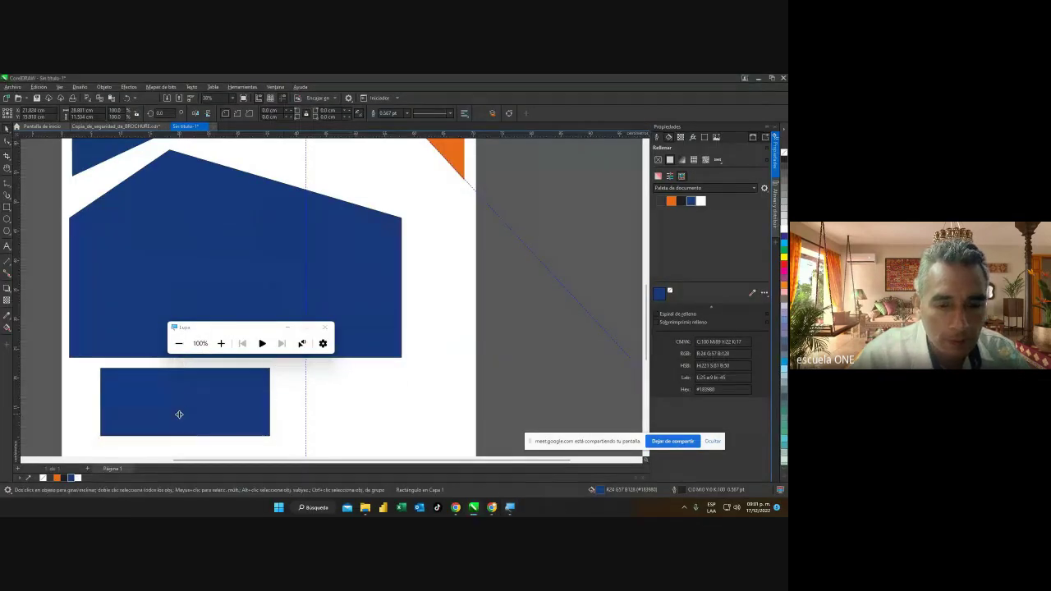
{"action": "left_click", "coordinate": [179, 418]}
{"action": "key", "text": "Delete"}
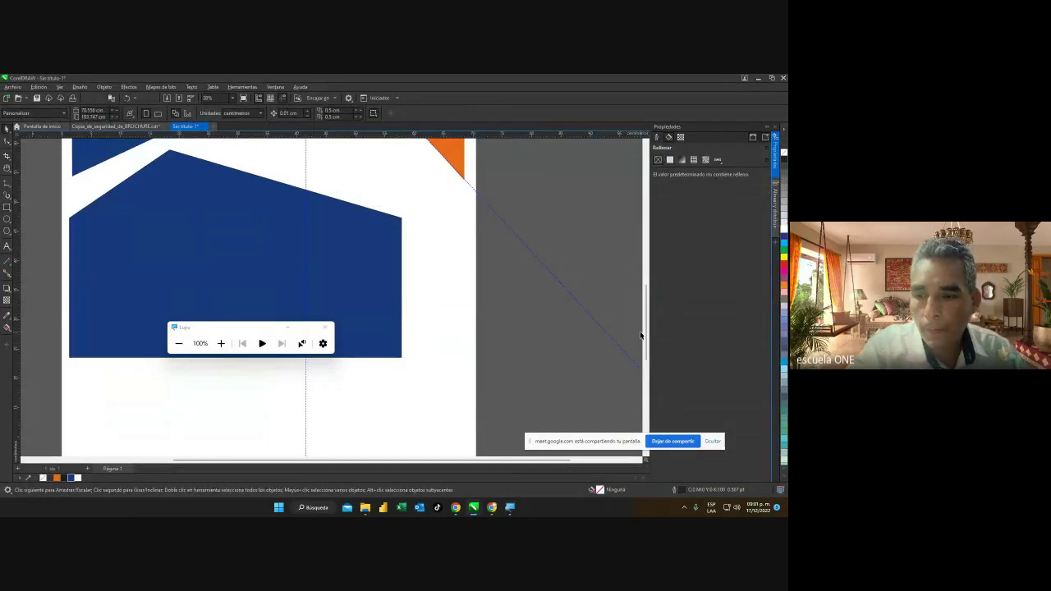
Move the blue five-sided shape to the page's lower left corner, flush with the left and bottom page edges, and deselect it.
{"action": "scroll", "coordinate": [641, 335], "scroll_direction": "down", "scroll_amount": 3}
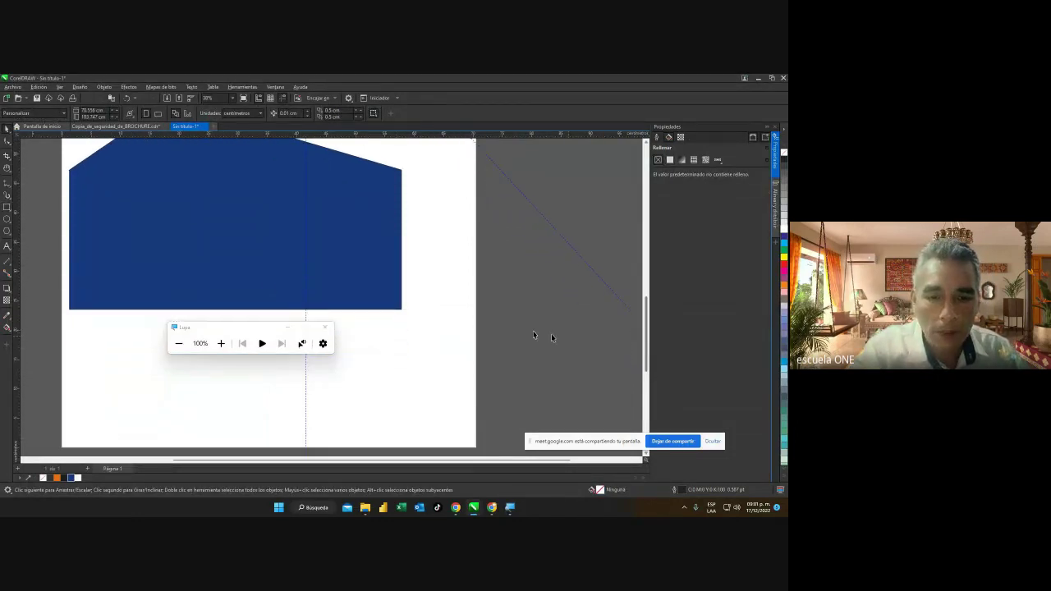
{"action": "left_click", "coordinate": [228, 258]}
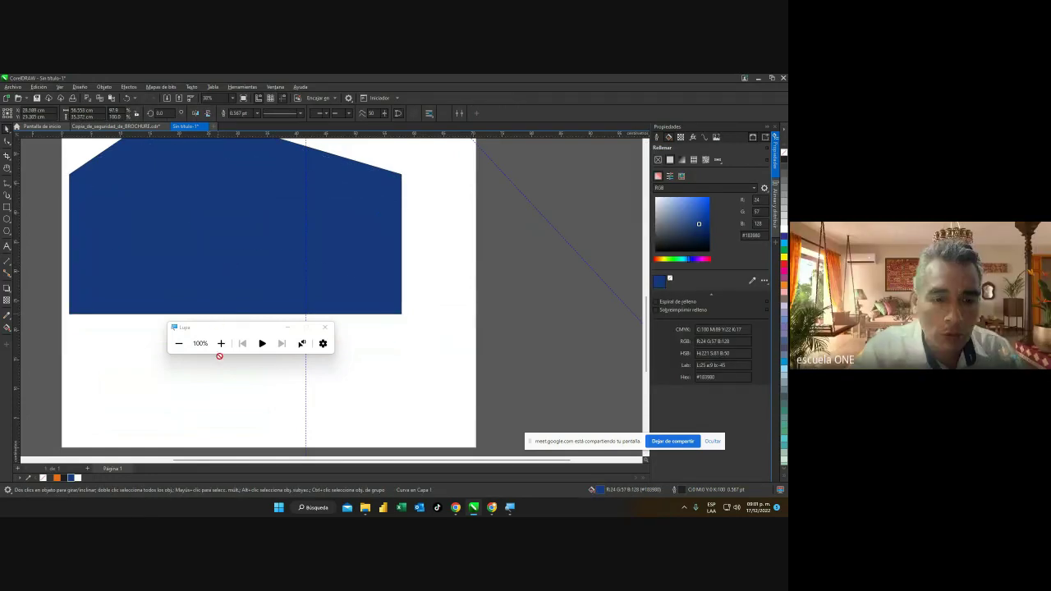
{"action": "left_click_drag", "start_coordinate": [220, 356], "coordinate": [218, 383]}
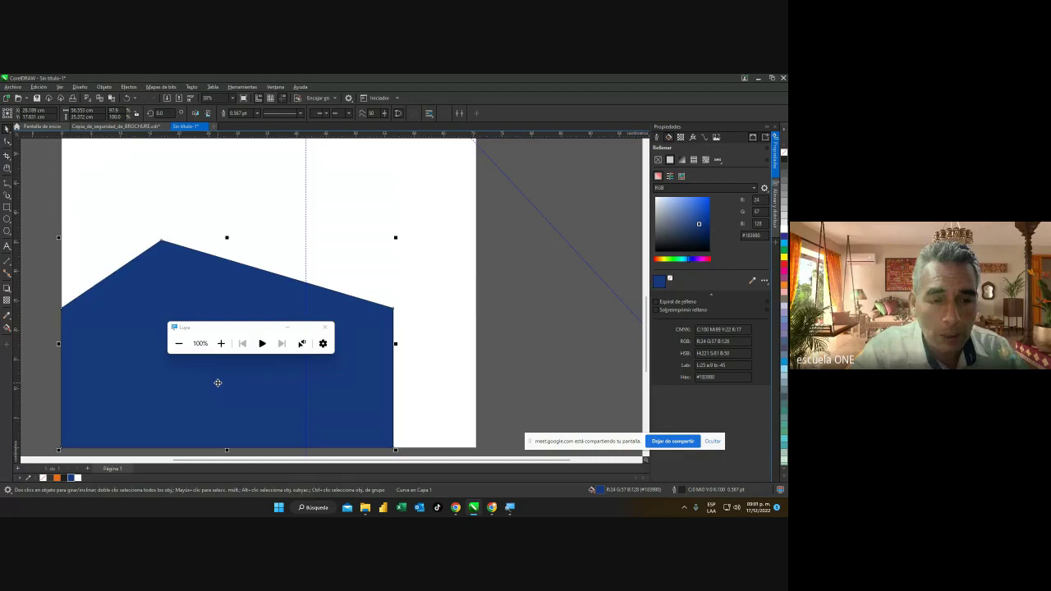
{"action": "left_click", "coordinate": [452, 338]}
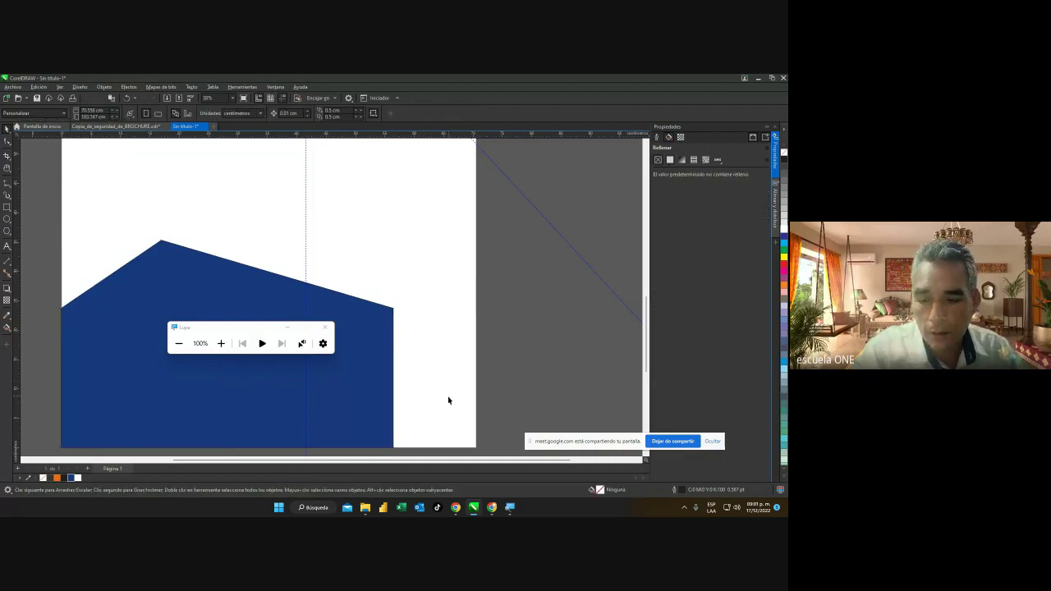
Check the participants' messages in the Google Meet chat and go back to the untitled CorelDRAW drawing.
{"action": "left_click", "coordinate": [492, 507]}
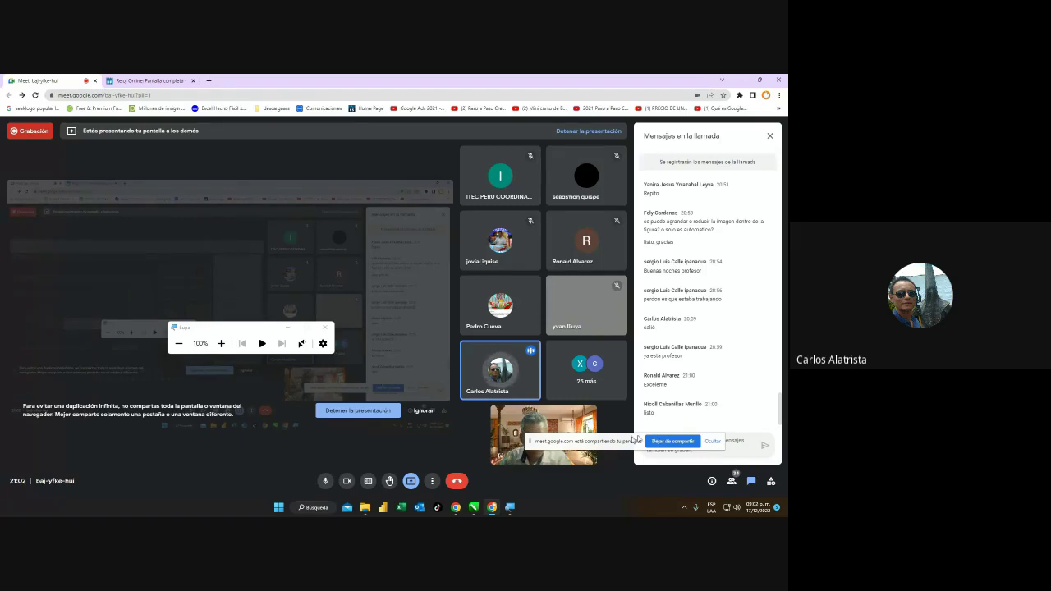
{"action": "mouse_move", "coordinate": [474, 507]}
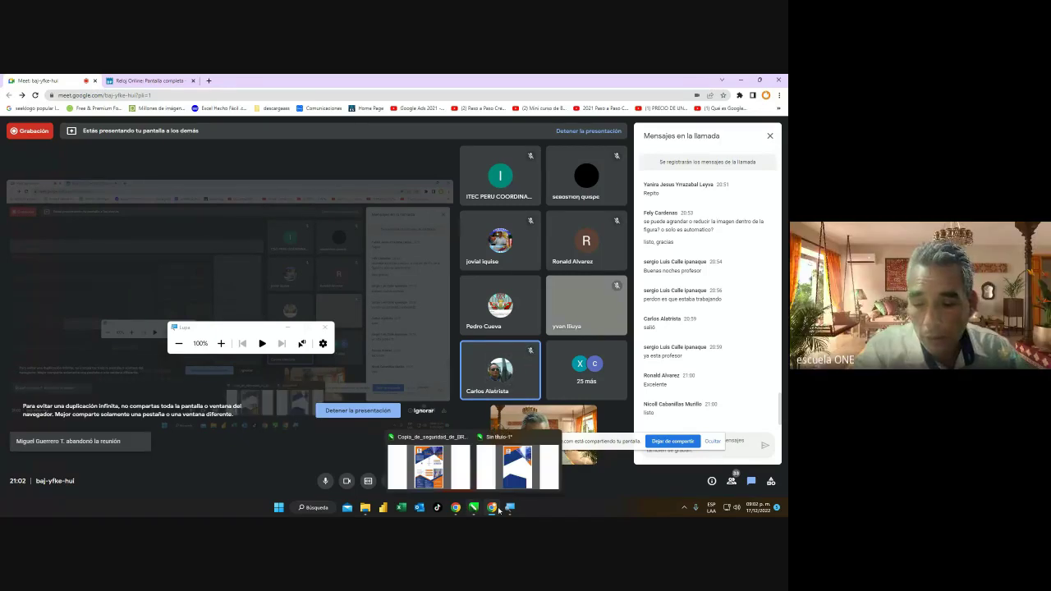
{"action": "left_click", "coordinate": [517, 466]}
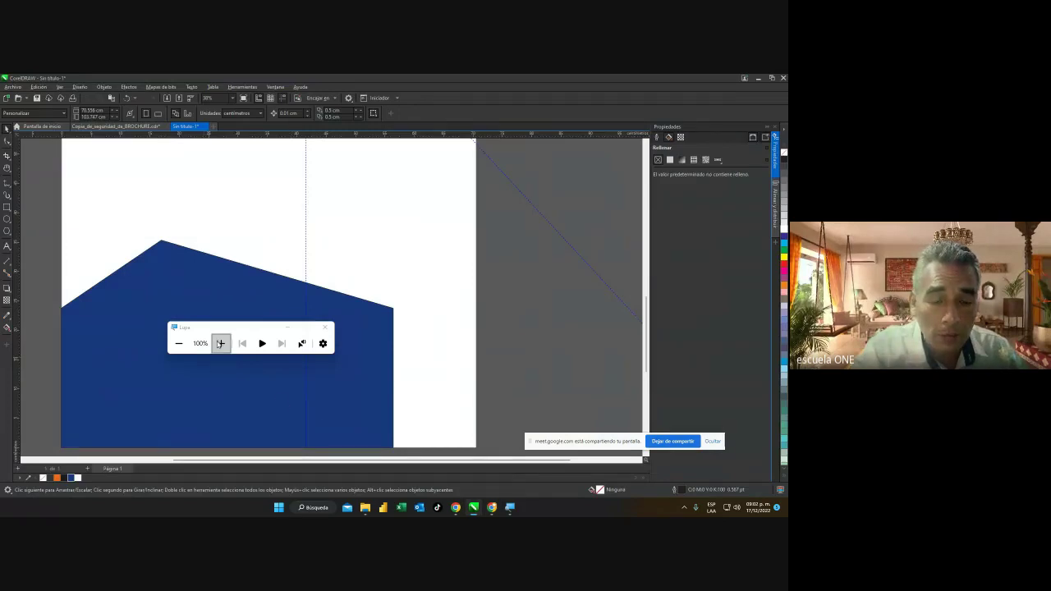
Set the blue five-sided shape's outline width to 10 pt and inspect the border at 200% magnification.
{"action": "left_click", "coordinate": [238, 299]}
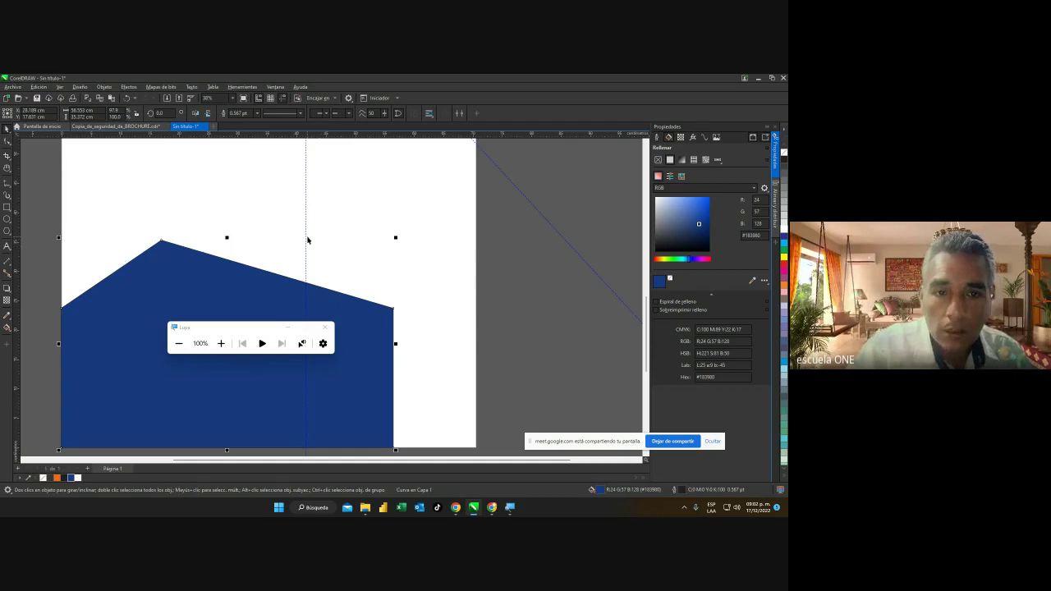
{"action": "left_click", "coordinate": [257, 113]}
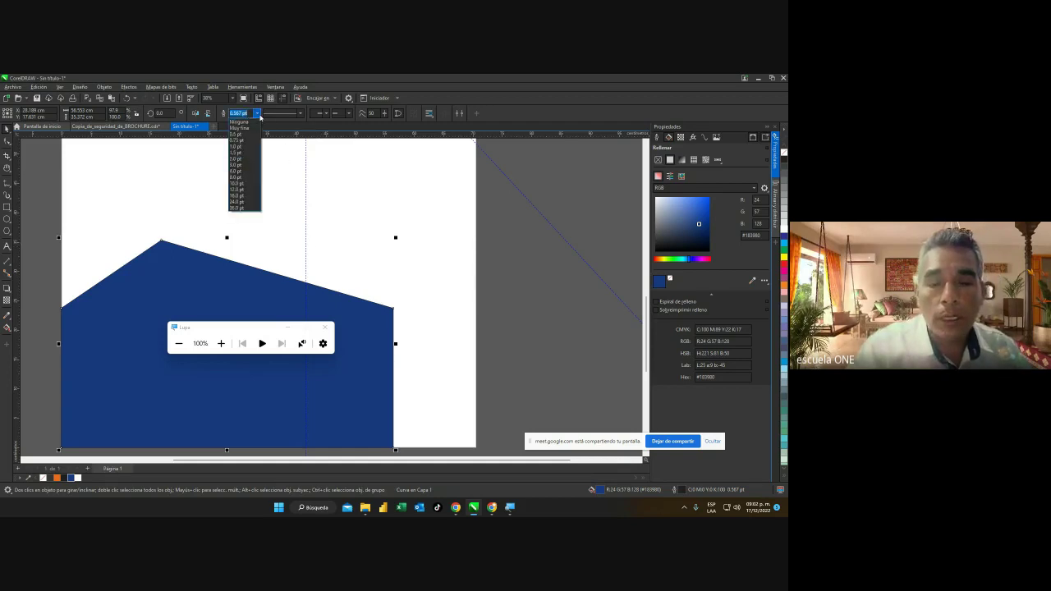
{"action": "left_click", "coordinate": [243, 177]}
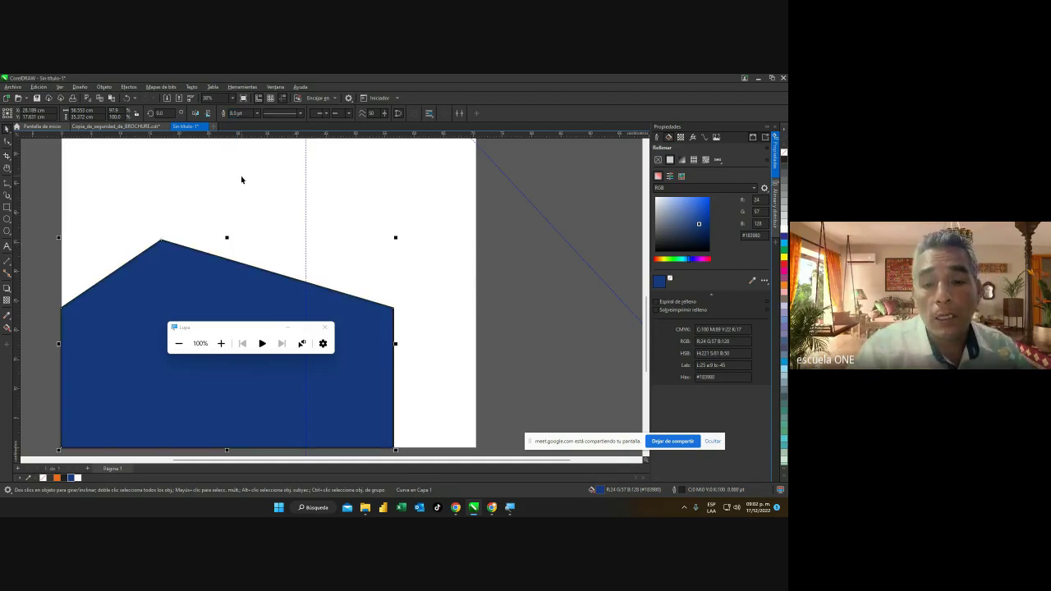
{"action": "left_click", "coordinate": [257, 118]}
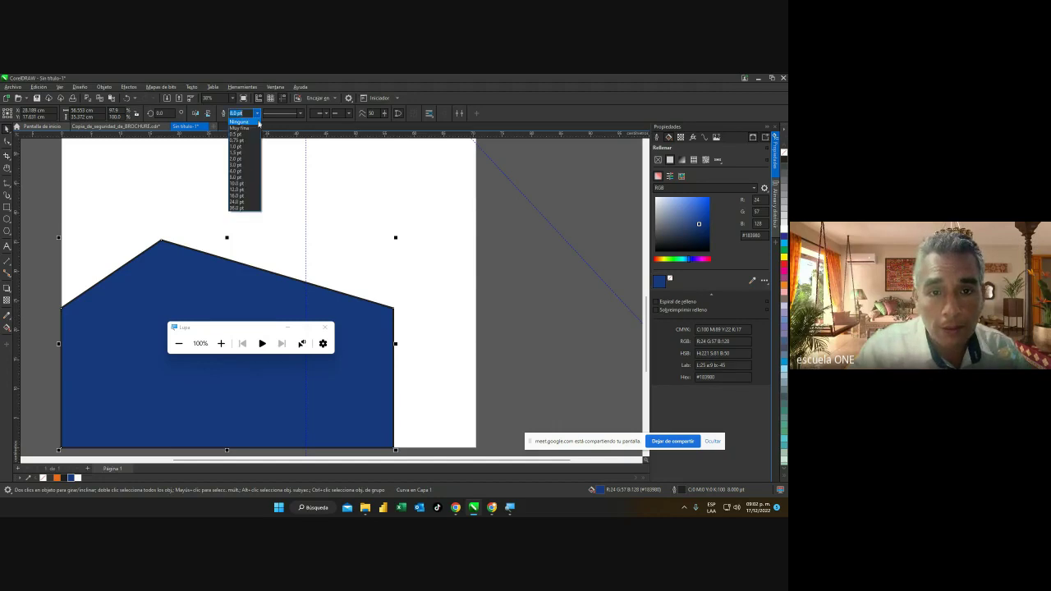
{"action": "left_click", "coordinate": [244, 187]}
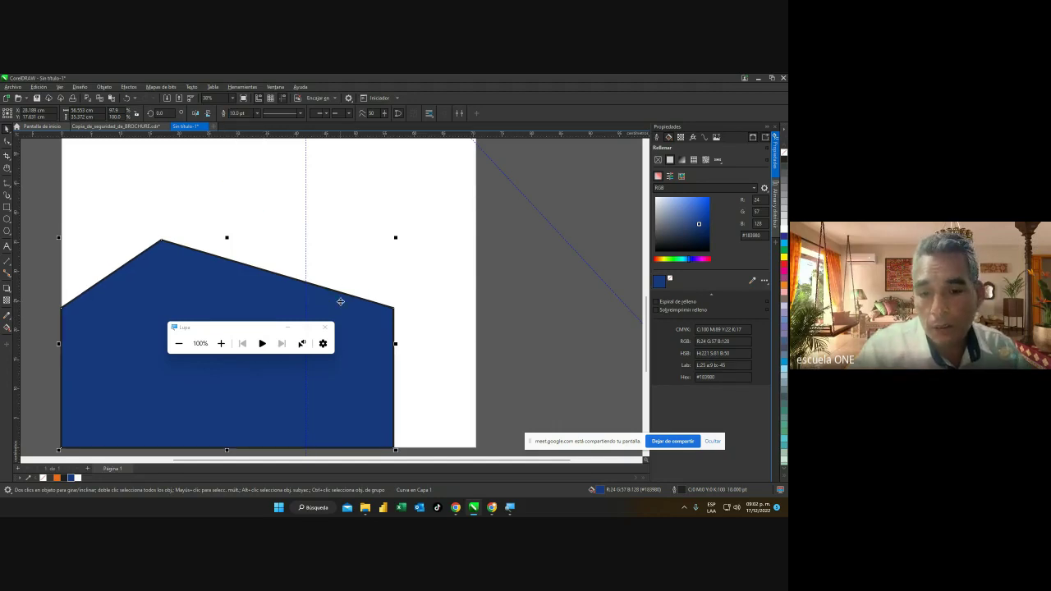
{"action": "left_click", "coordinate": [221, 343]}
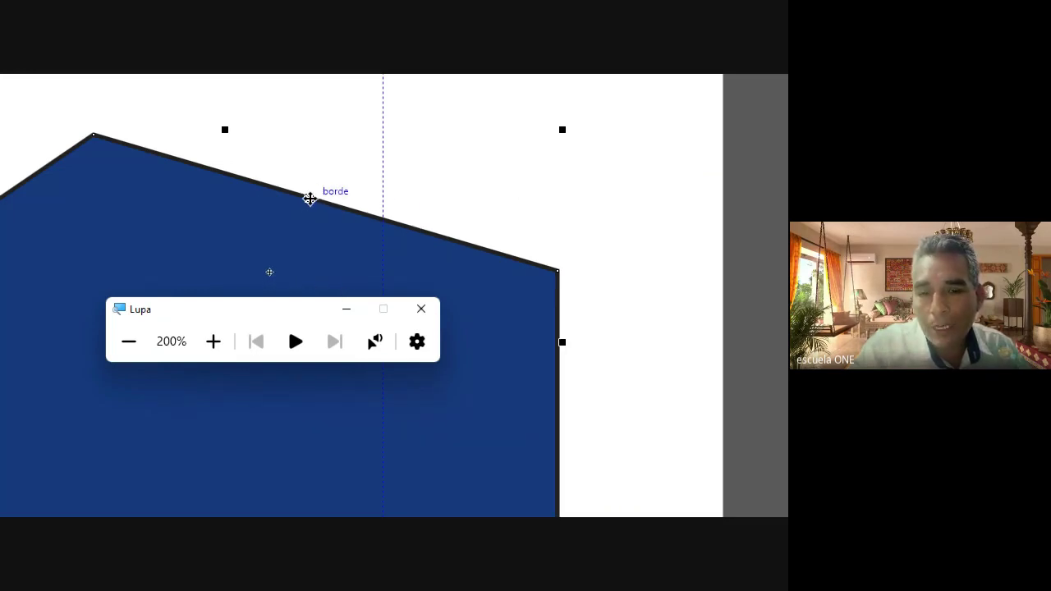
{"action": "left_click", "coordinate": [128, 341]}
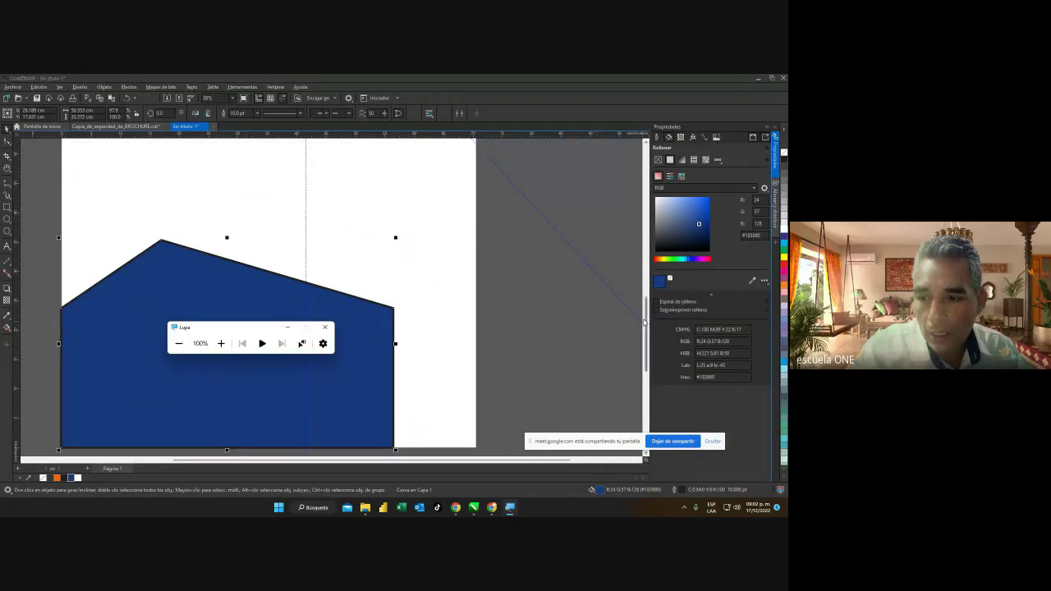
Sample the orange triangle's color with the Color Eyedropper and apply it to the five-sided shape's outline, using 200% magnification to target the border.
{"action": "scroll", "coordinate": [645, 297], "scroll_direction": "up", "scroll_amount": 3}
{"action": "scroll", "coordinate": [644, 297], "scroll_direction": "up", "scroll_amount": 2}
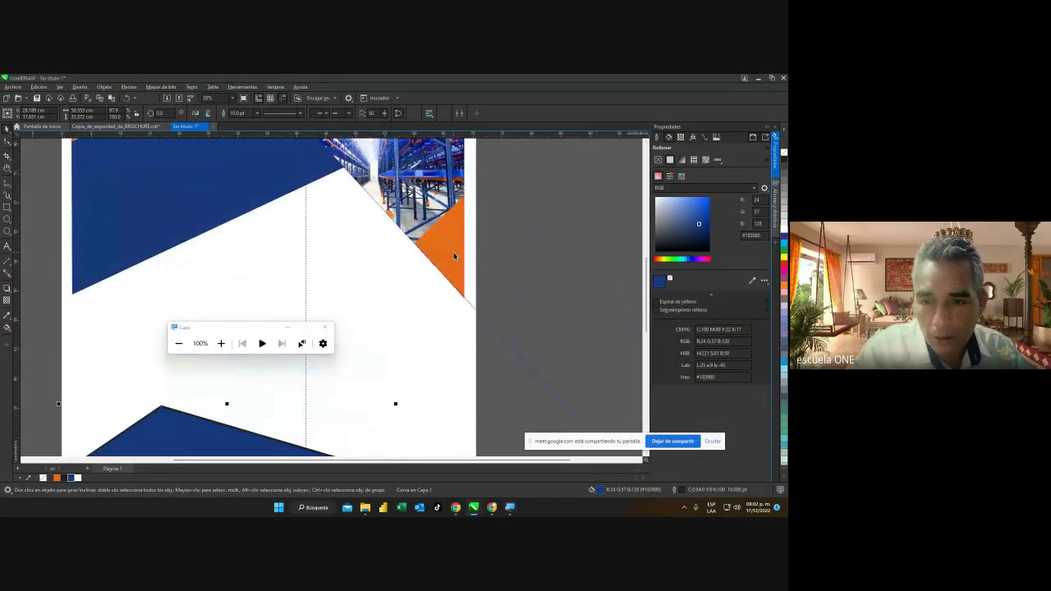
{"action": "scroll", "coordinate": [644, 310], "scroll_direction": "down", "scroll_amount": 3}
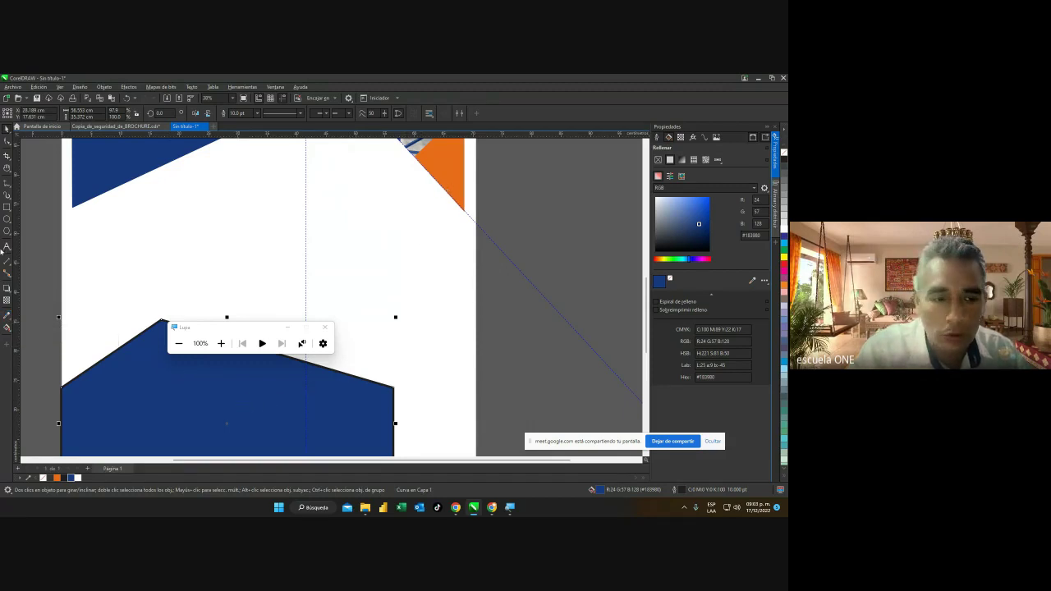
{"action": "left_click", "coordinate": [6, 319]}
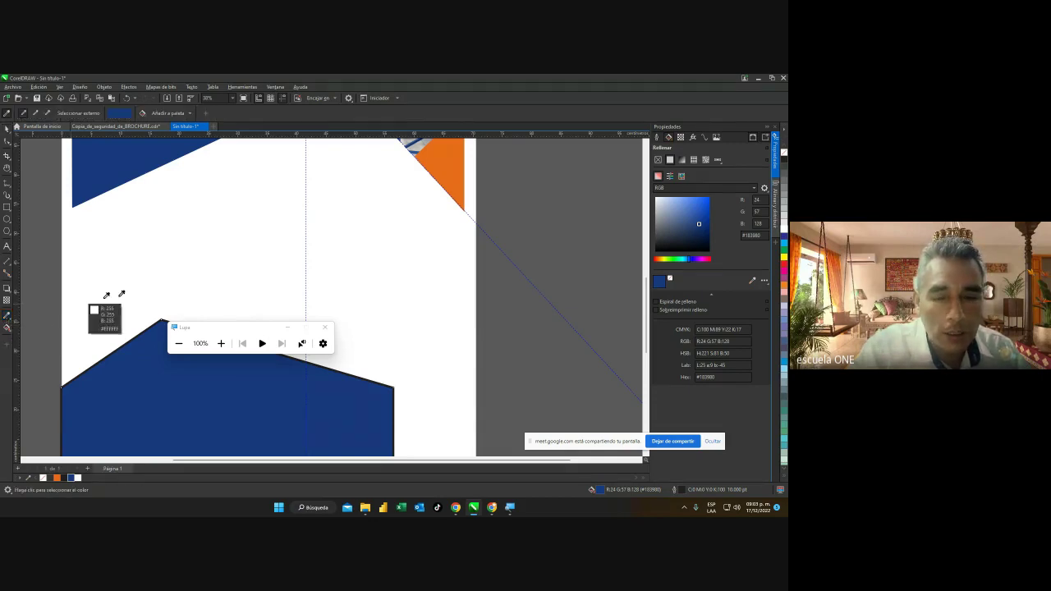
{"action": "left_click", "coordinate": [444, 164]}
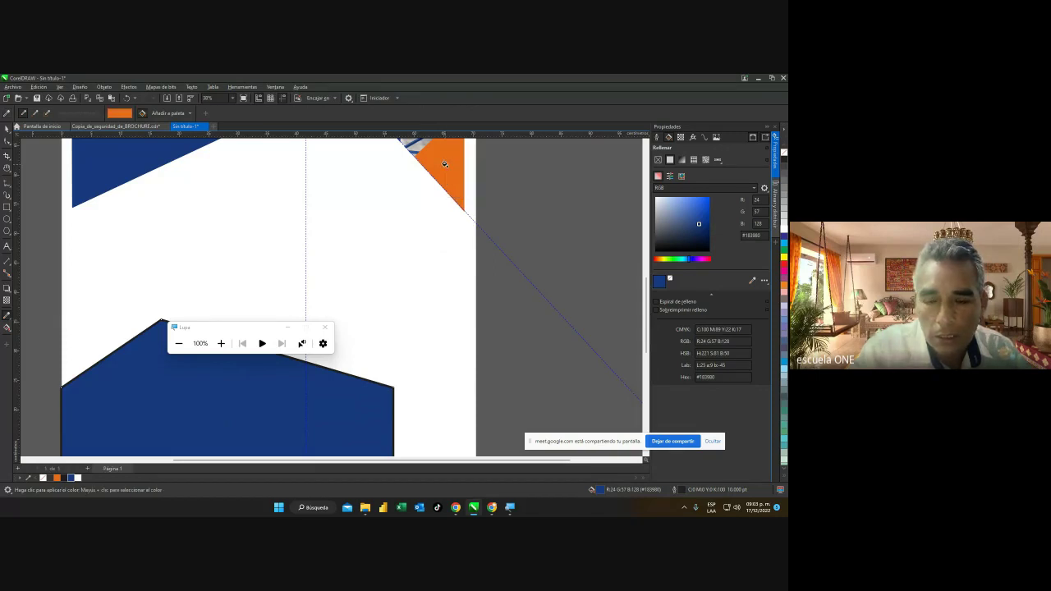
{"action": "left_click_drag", "start_coordinate": [229, 328], "coordinate": [276, 257]}
{"action": "left_click", "coordinate": [275, 271]}
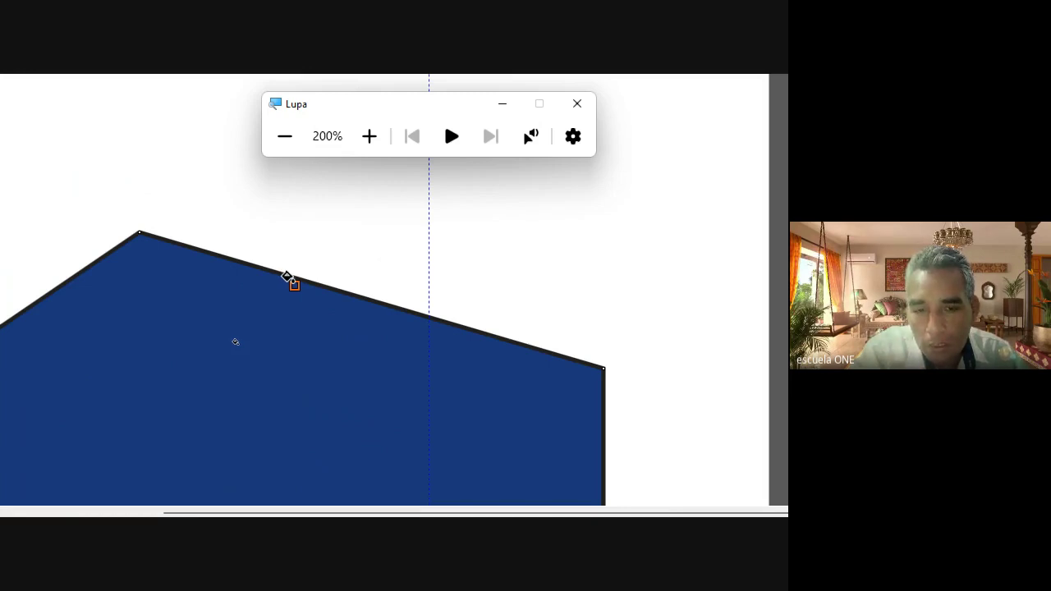
{"action": "left_click", "coordinate": [287, 278]}
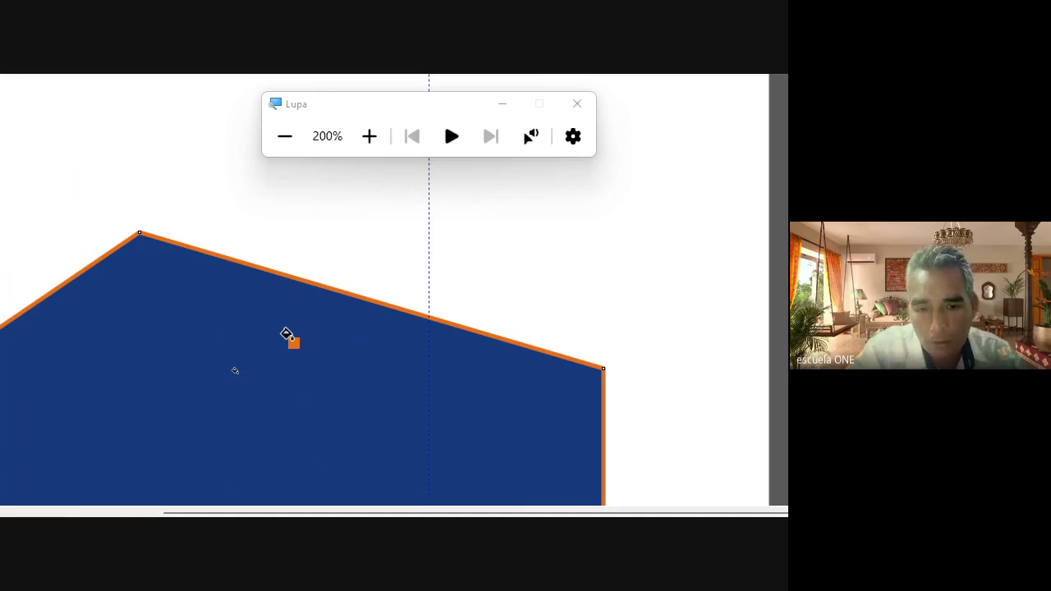
{"action": "left_click", "coordinate": [289, 141]}
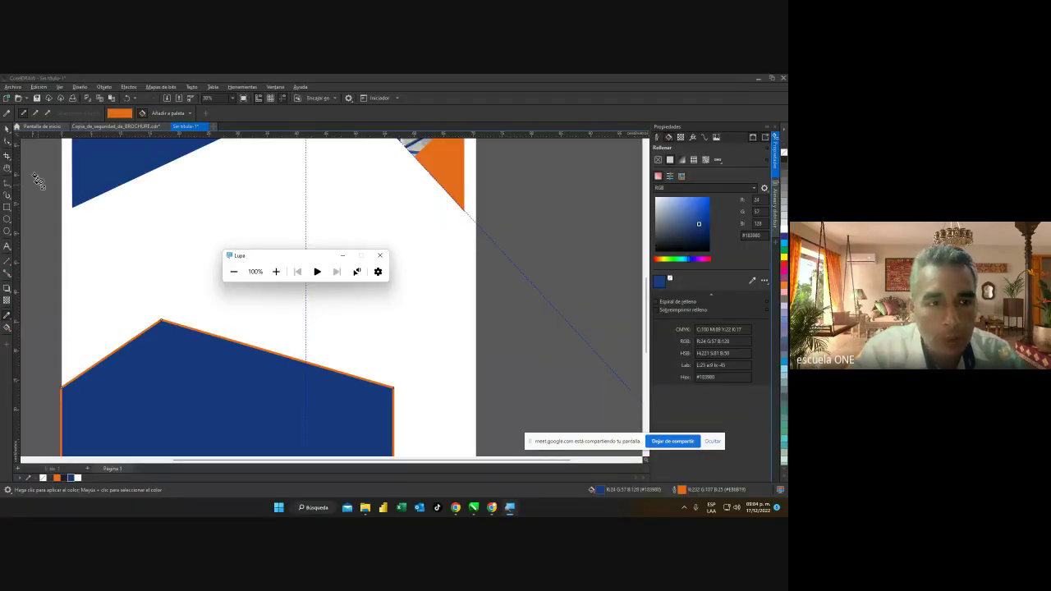
{"action": "left_click", "coordinate": [8, 130]}
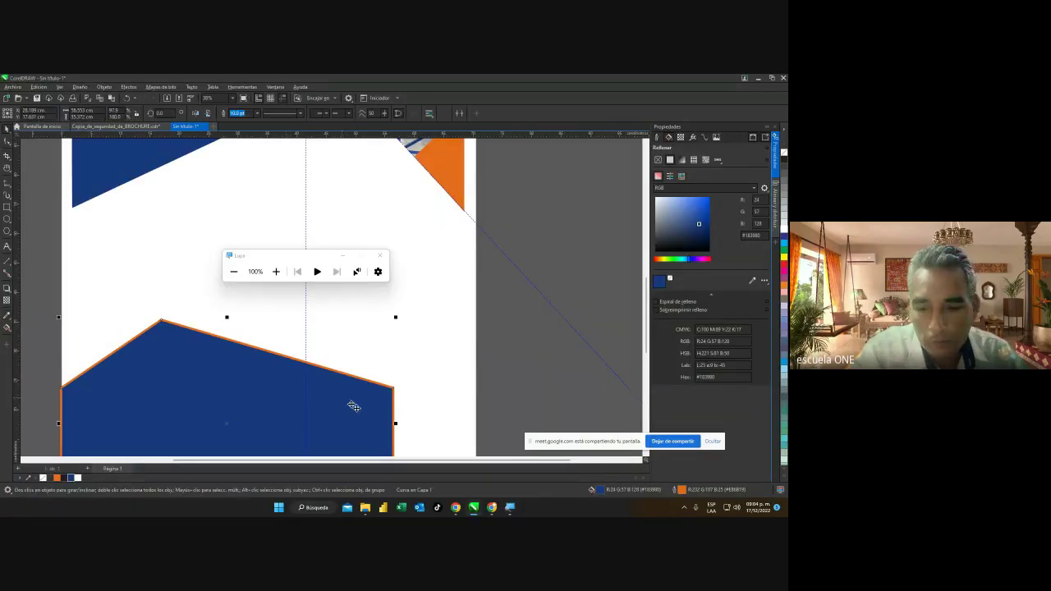
Look over the new replies in the Google Meet chat, return to the untitled CorelDRAW drawing and view the whole outlined shape.
{"action": "left_click", "coordinate": [490, 456]}
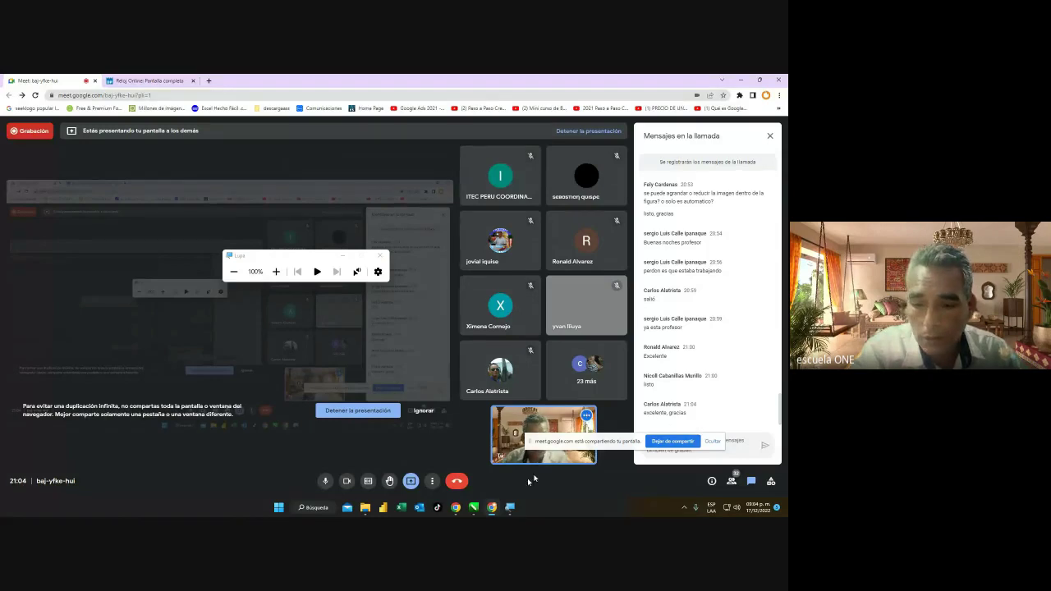
{"action": "mouse_move", "coordinate": [472, 511]}
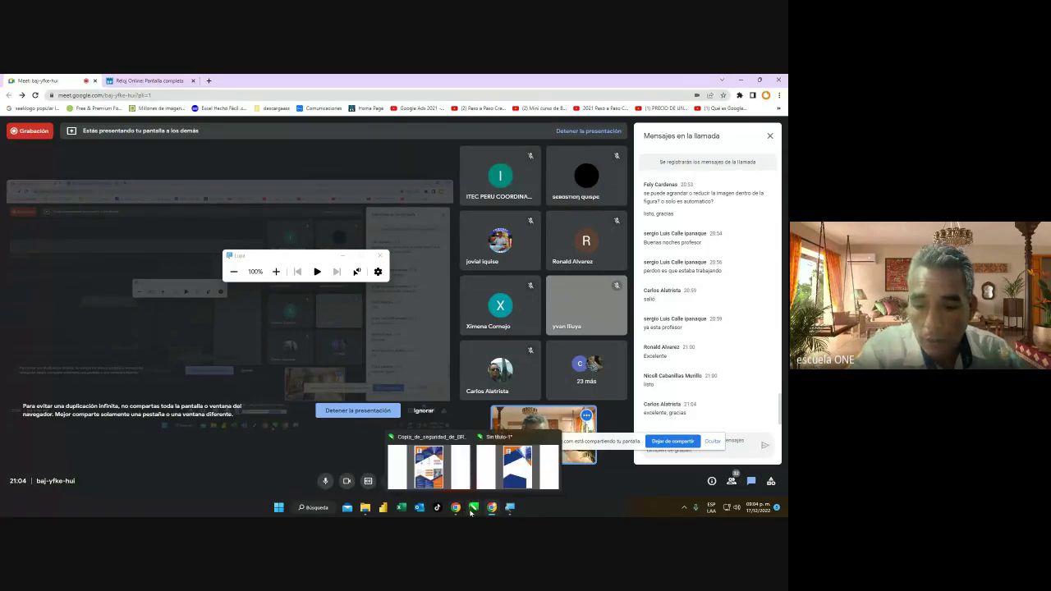
{"action": "left_click", "coordinate": [515, 467]}
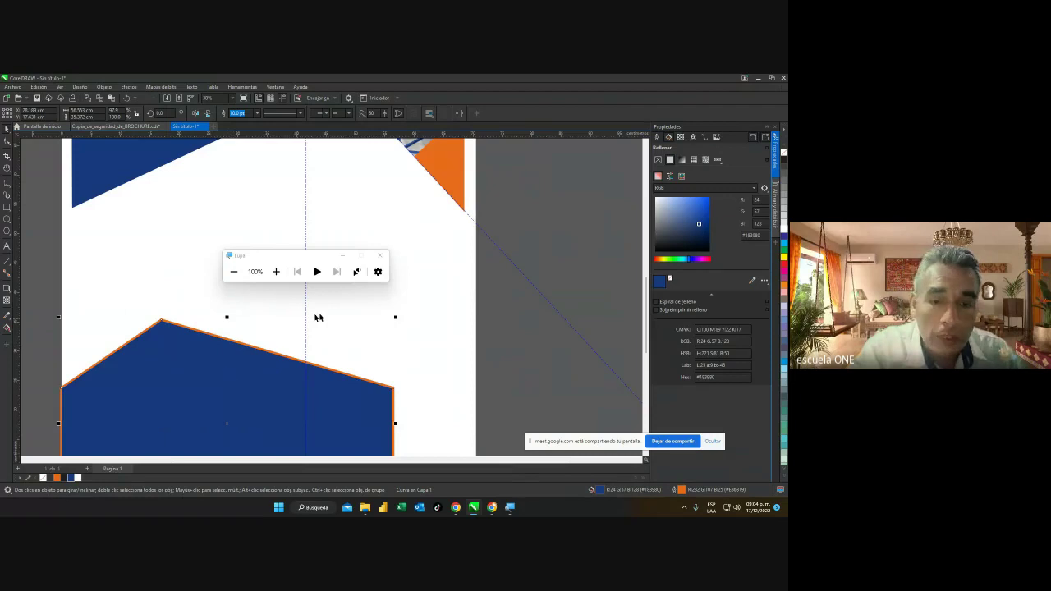
{"action": "scroll", "coordinate": [648, 327], "scroll_direction": "down", "scroll_amount": 2}
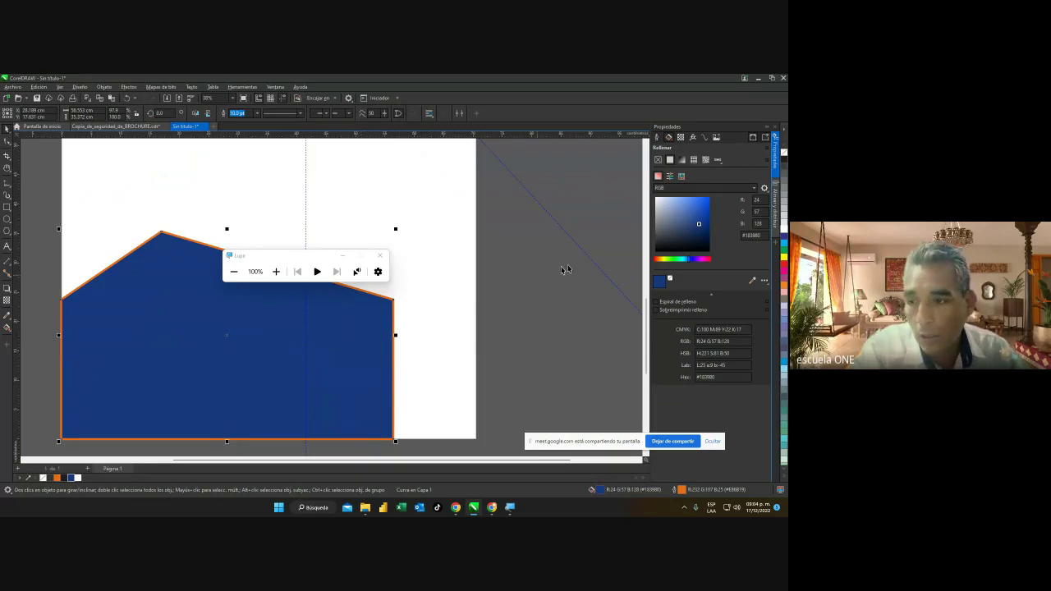
Remove the five-sided shape's outline, clear the Magnifier window off the drawing and compare the shape with the reference brochure.
{"action": "right_click", "coordinate": [784, 156]}
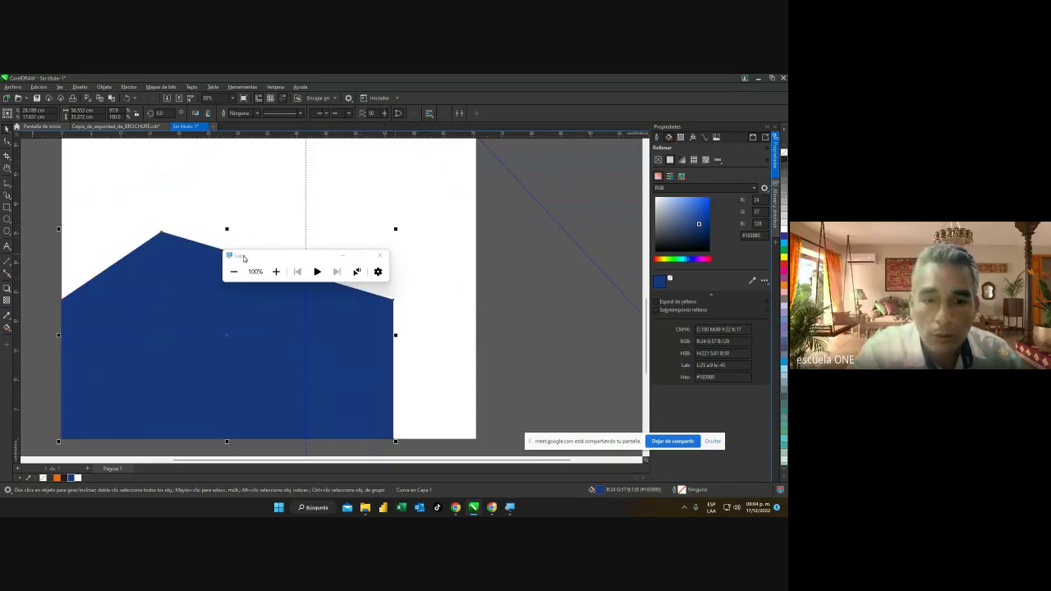
{"action": "left_click_drag", "start_coordinate": [243, 258], "coordinate": [463, 220]}
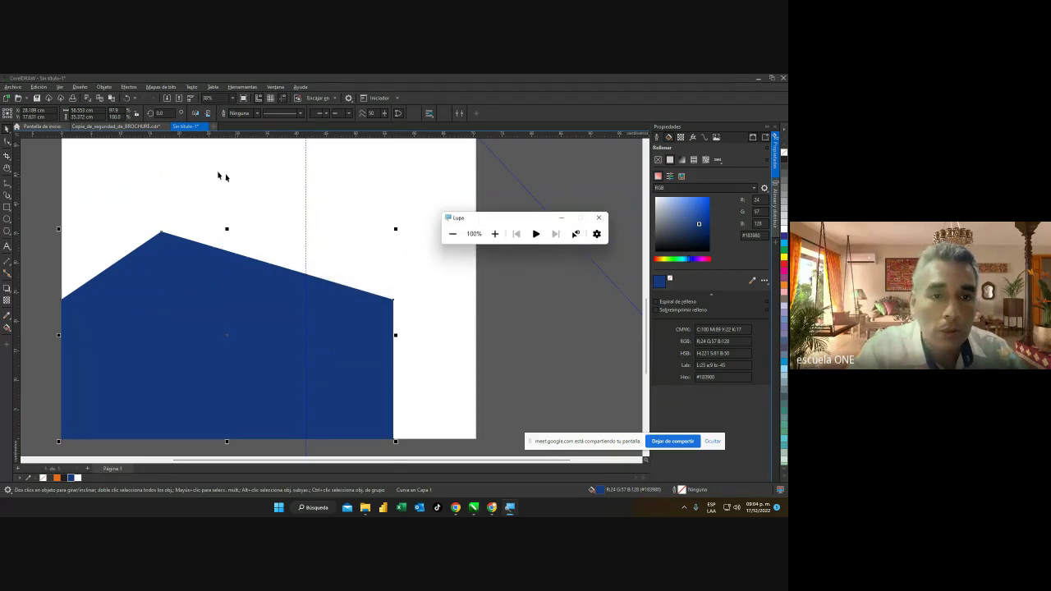
{"action": "left_click", "coordinate": [145, 129]}
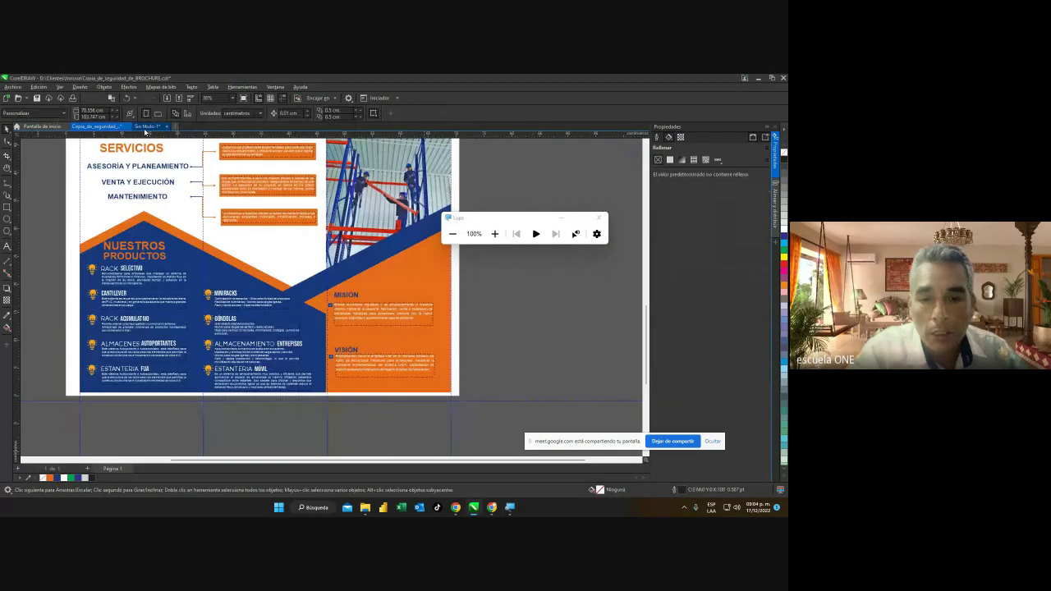
{"action": "left_click_drag", "start_coordinate": [472, 223], "coordinate": [526, 230]}
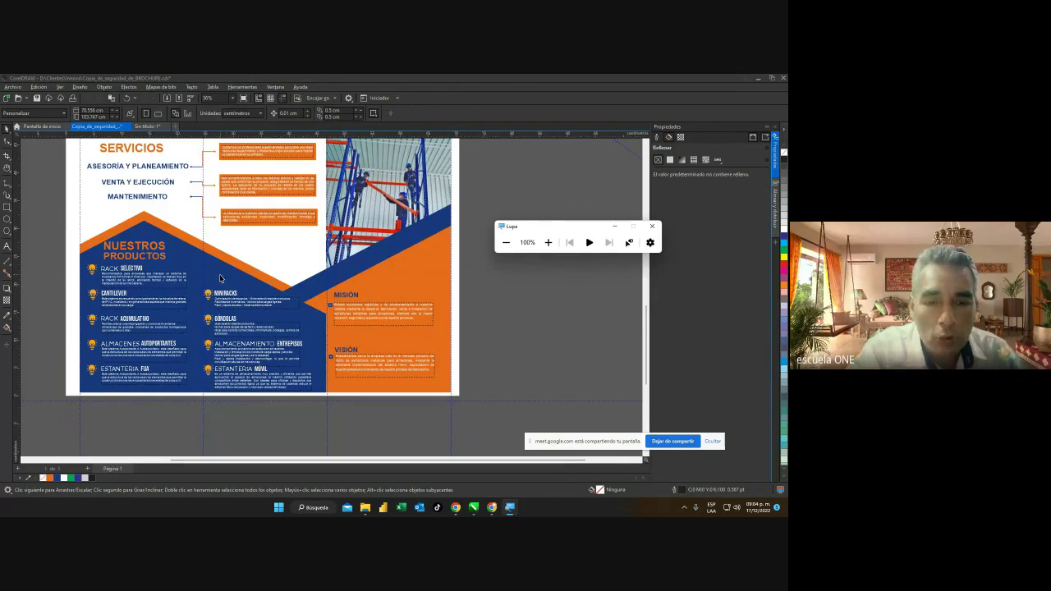
{"action": "left_click", "coordinate": [157, 129]}
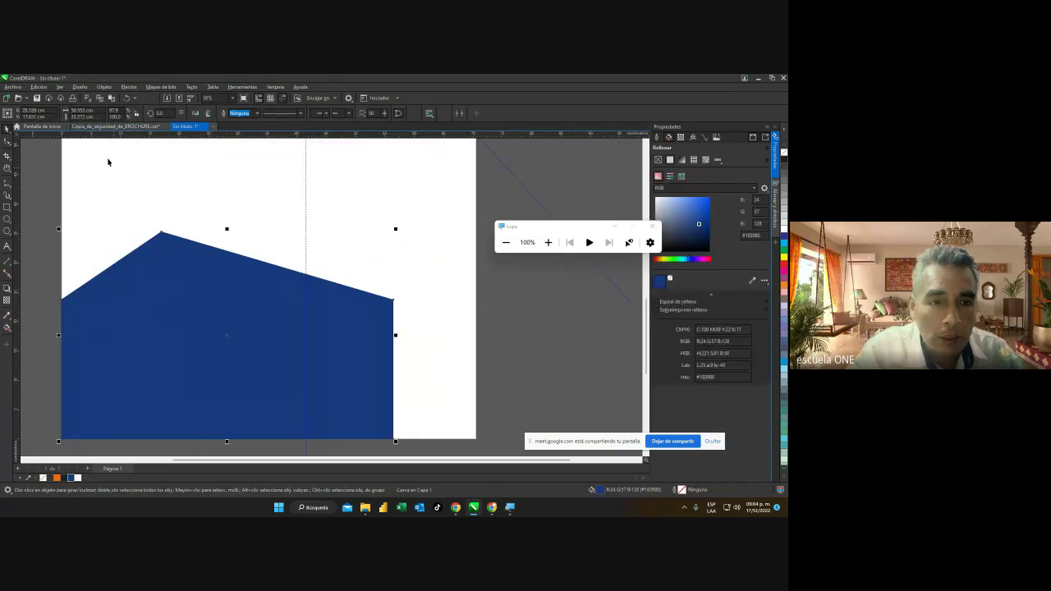
{"action": "left_click", "coordinate": [100, 128]}
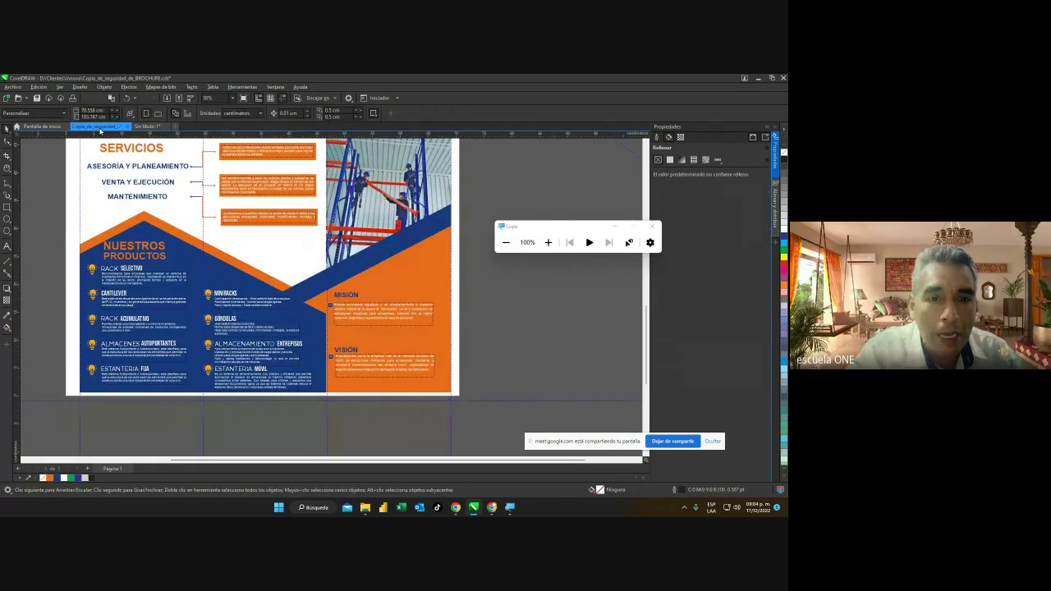
{"action": "left_click", "coordinate": [149, 127]}
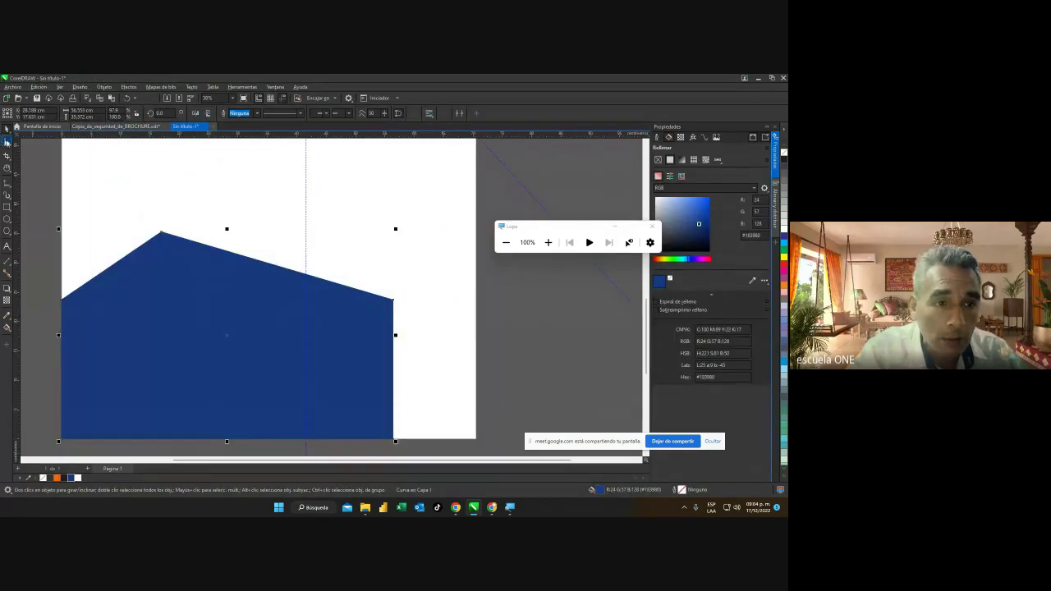
Lower the blue shape's upper-right corner node straight down with the Shape tool to steepen its right slope.
{"action": "left_click", "coordinate": [7, 141]}
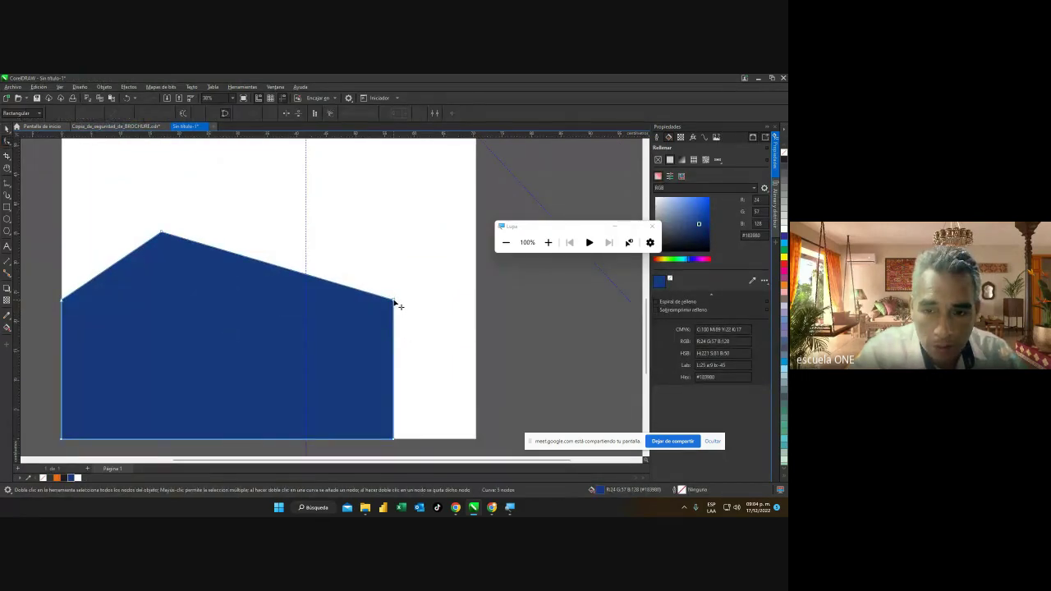
{"action": "left_click", "coordinate": [394, 301]}
{"action": "left_click_drag", "start_coordinate": [394, 301], "coordinate": [394, 347]}
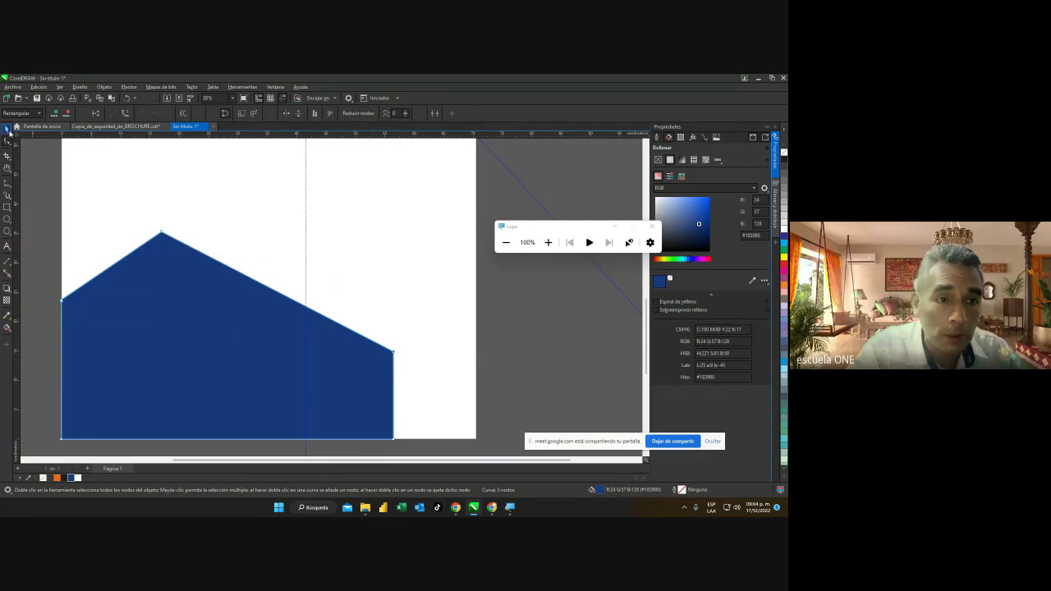
{"action": "left_click", "coordinate": [7, 129]}
{"action": "left_click", "coordinate": [458, 326]}
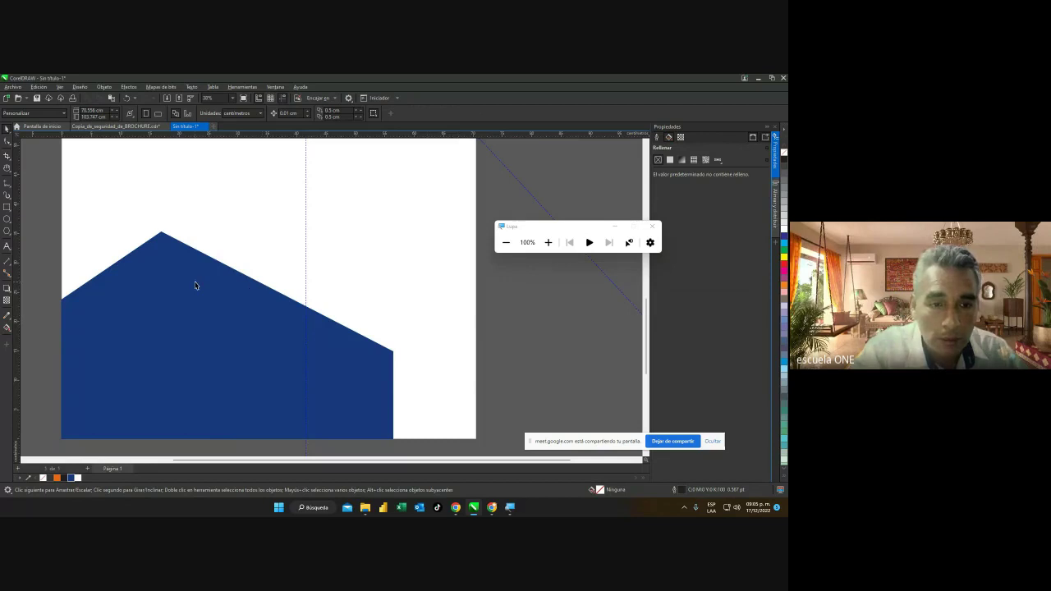
After checking the reference brochure, duplicate the blue shape about 3 cm higher and fill the copy with orange R232 G107 B25.
{"action": "left_click", "coordinate": [119, 127]}
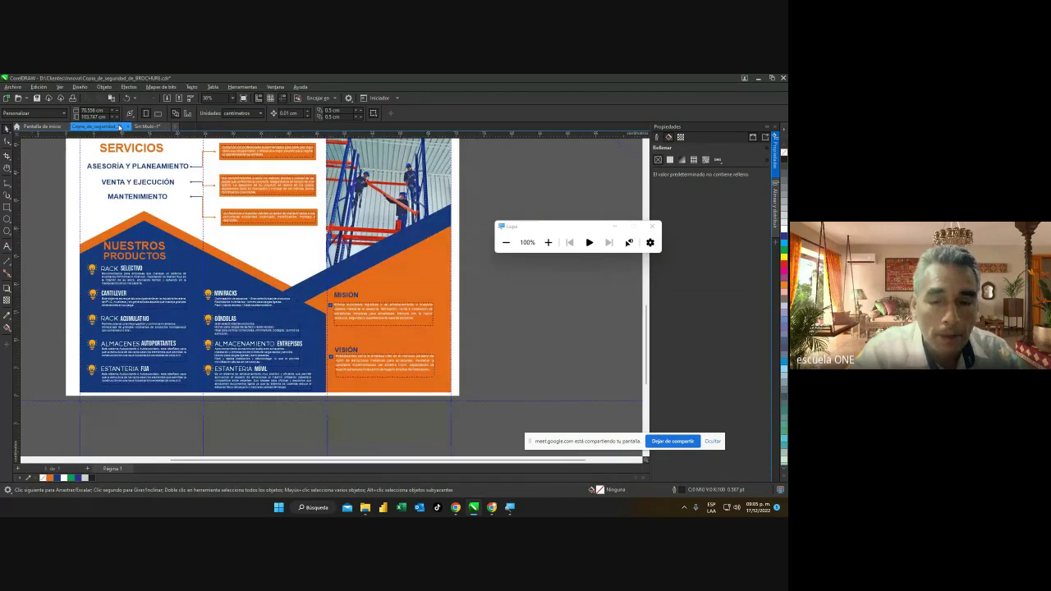
{"action": "left_click", "coordinate": [146, 126]}
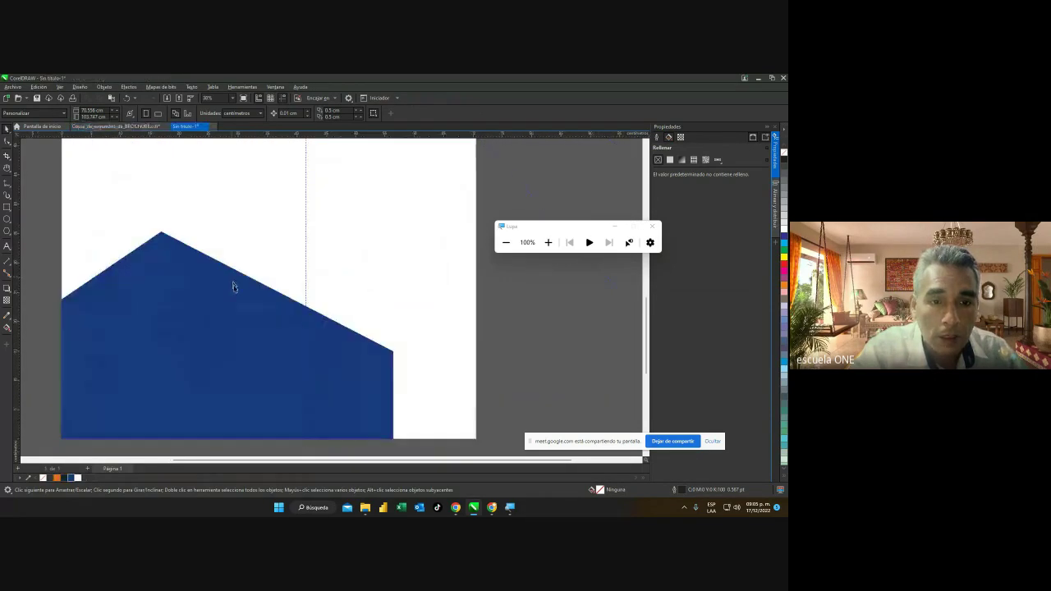
{"action": "left_click", "coordinate": [228, 309]}
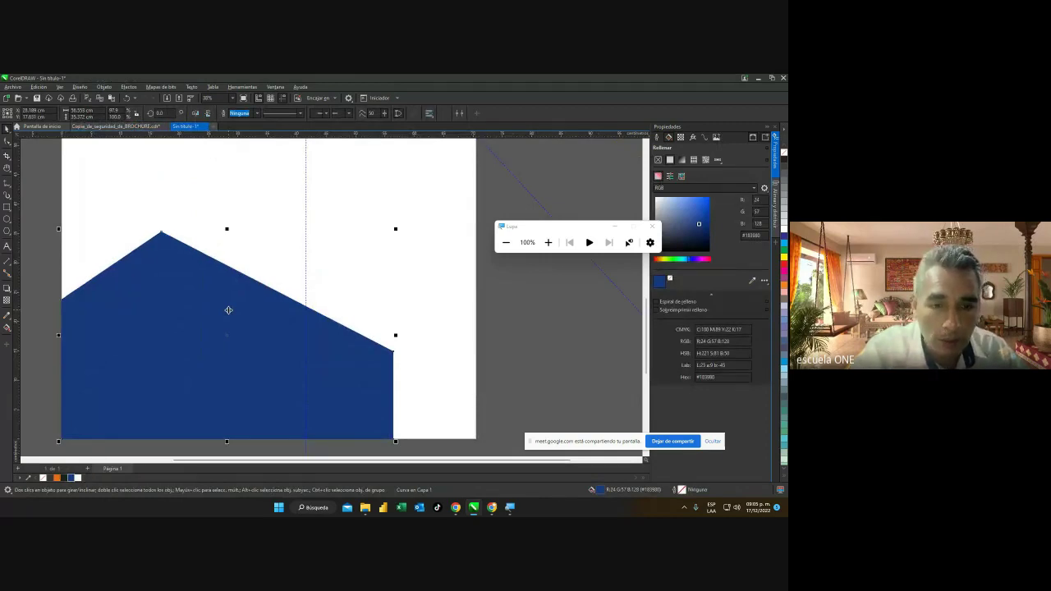
{"action": "key", "text": "Escape"}
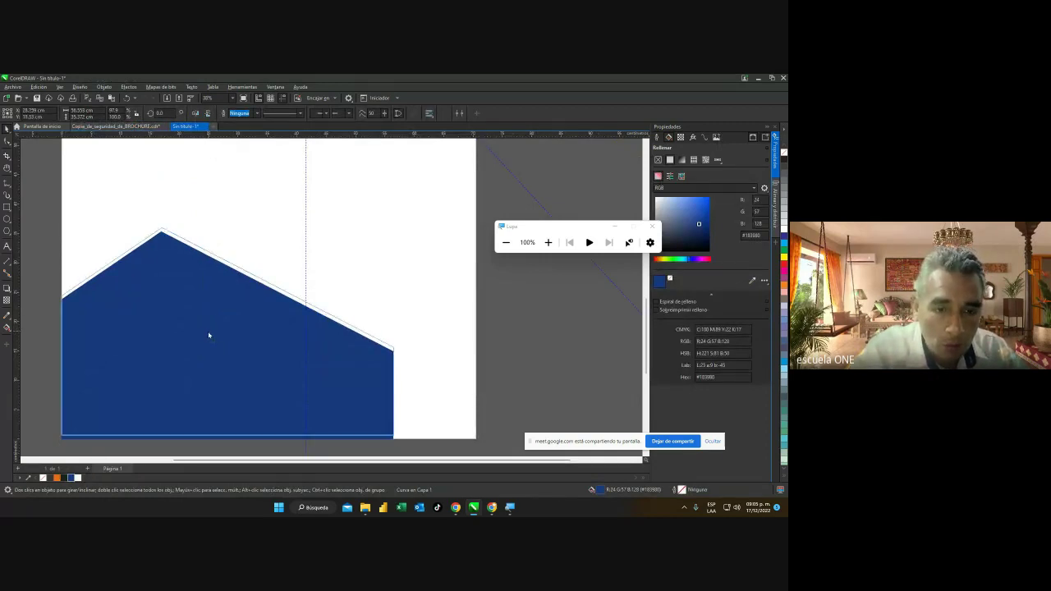
{"action": "left_click_drag", "start_coordinate": [209, 335], "coordinate": [208, 318]}
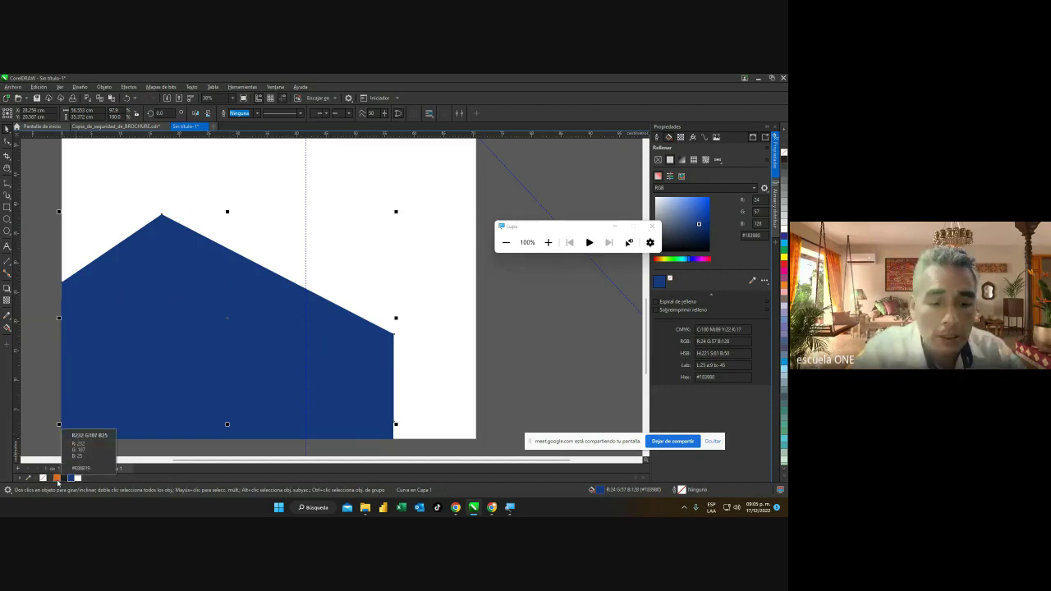
{"action": "left_click", "coordinate": [56, 478]}
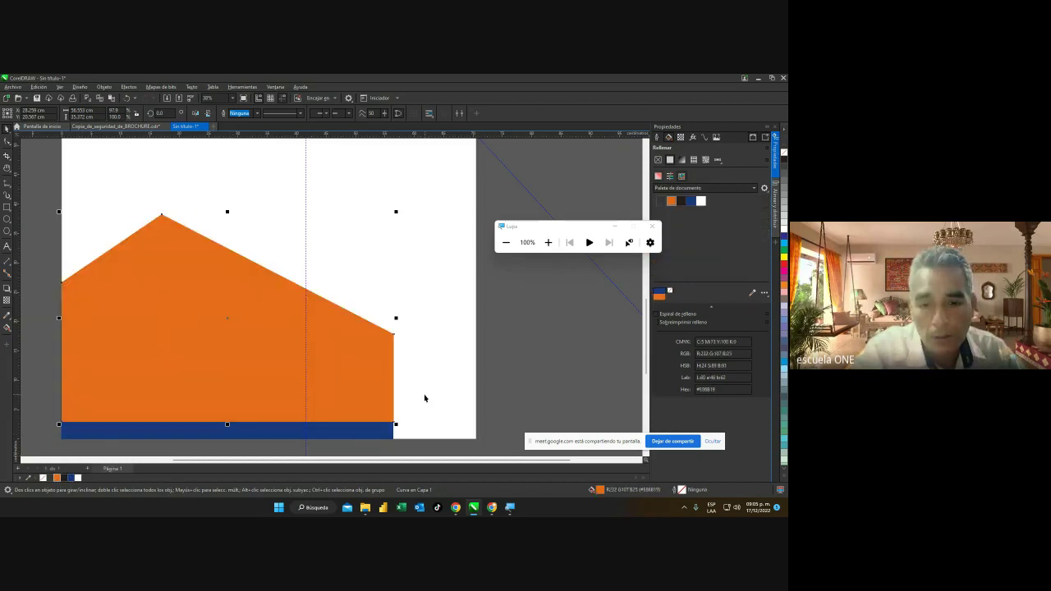
Send the orange copy to the back of the page, behind the blue shape.
{"action": "right_click", "coordinate": [253, 361]}
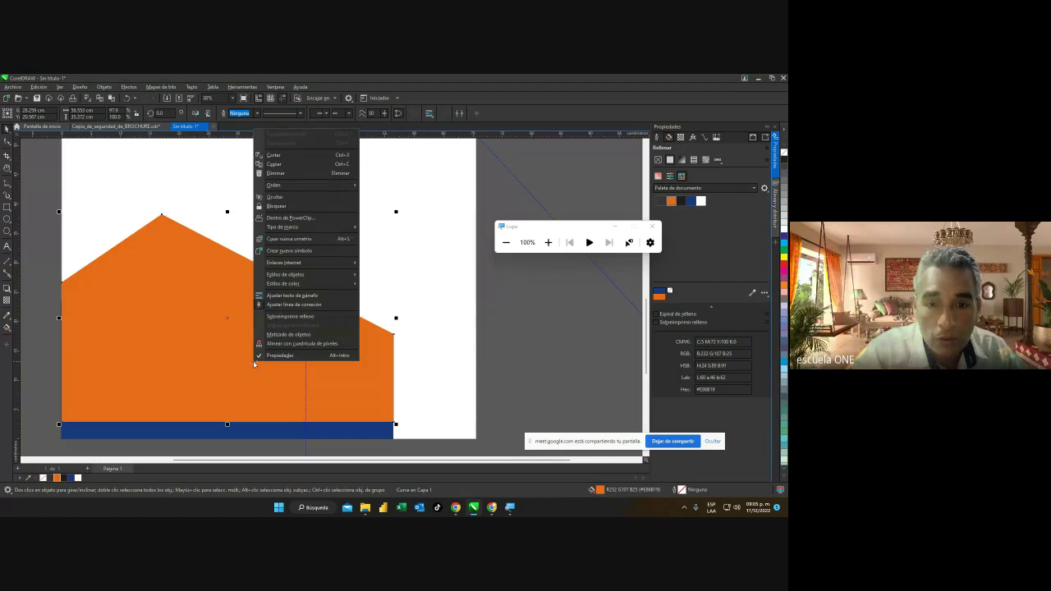
{"action": "mouse_move", "coordinate": [313, 187]}
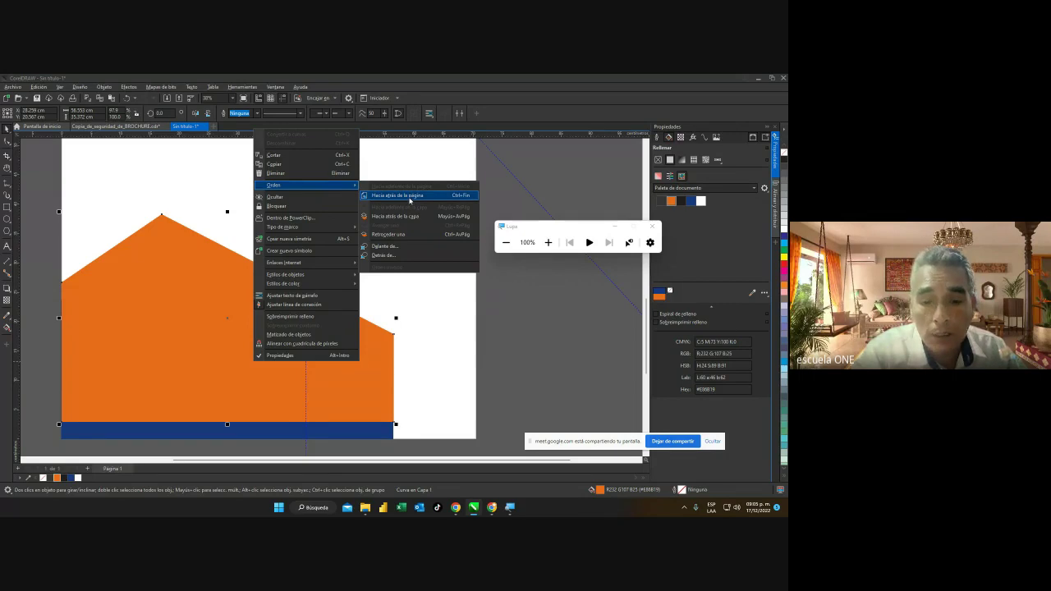
{"action": "left_click", "coordinate": [409, 197]}
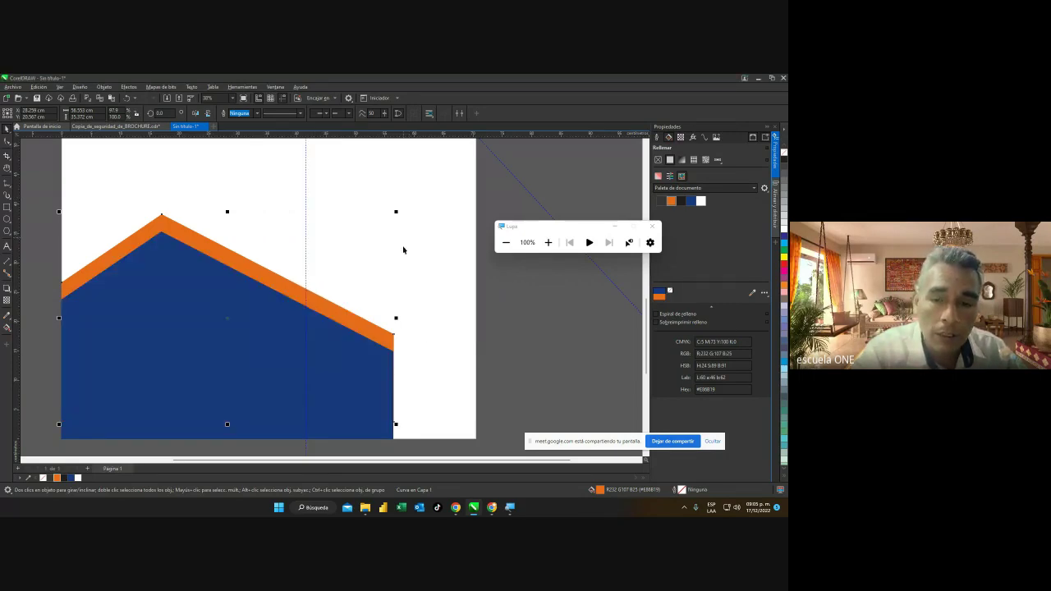
Nudge the orange shape down about 1 cm to thin the band above the blue shape, and deselect it.
{"action": "key", "text": "Down"}
{"action": "key", "text": "Down"}
{"action": "key", "text": "Down"}
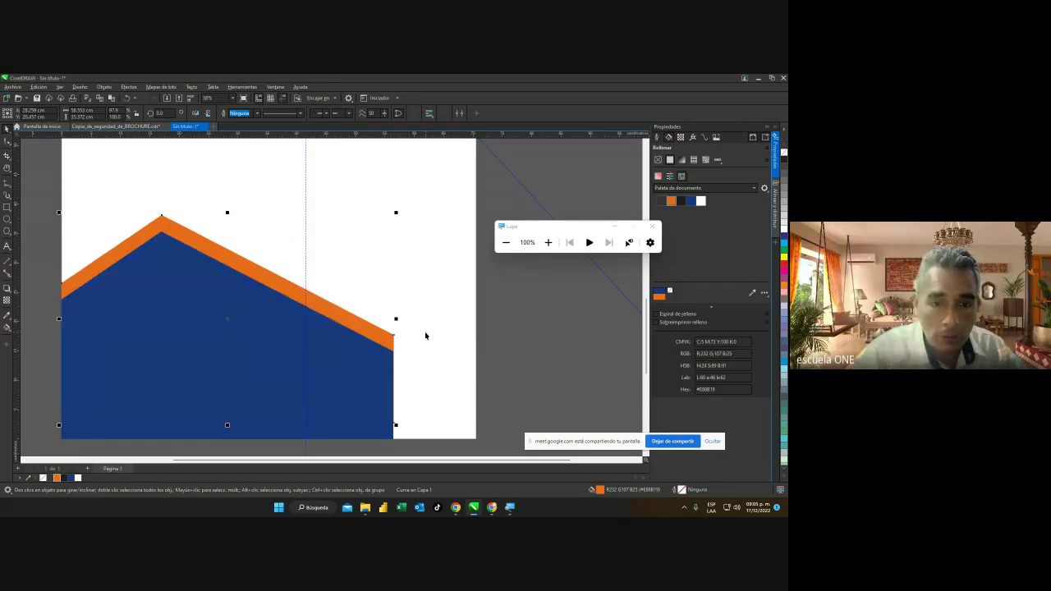
{"action": "key", "text": "Down"}
{"action": "key", "text": "Down"}
{"action": "key", "text": "Down"}
{"action": "key", "text": "Down"}
{"action": "key", "text": "Down"}
{"action": "key", "text": "Down"}
{"action": "key", "text": "Down"}
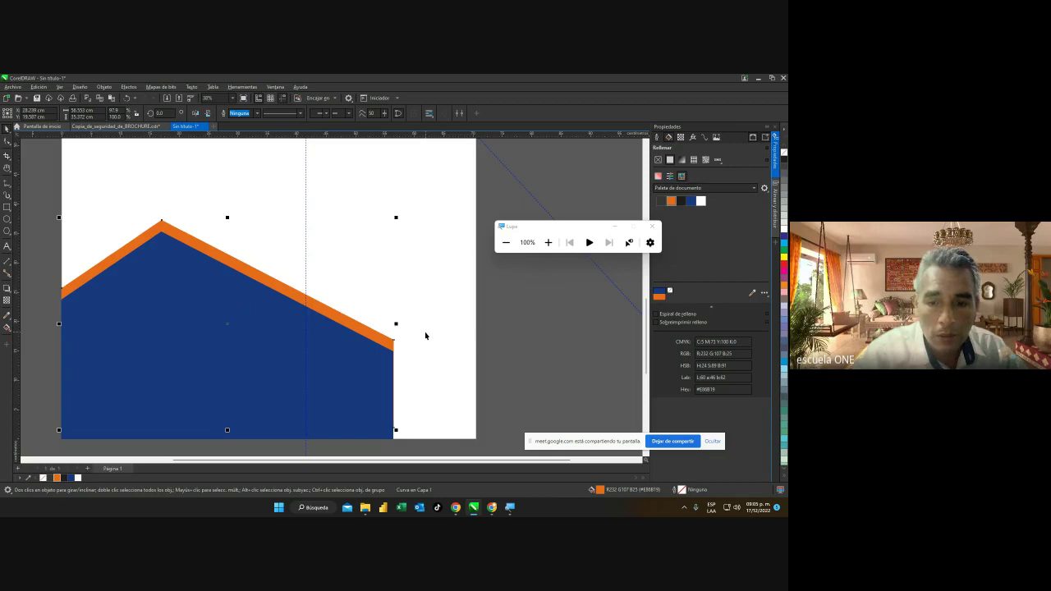
{"action": "left_click", "coordinate": [426, 335]}
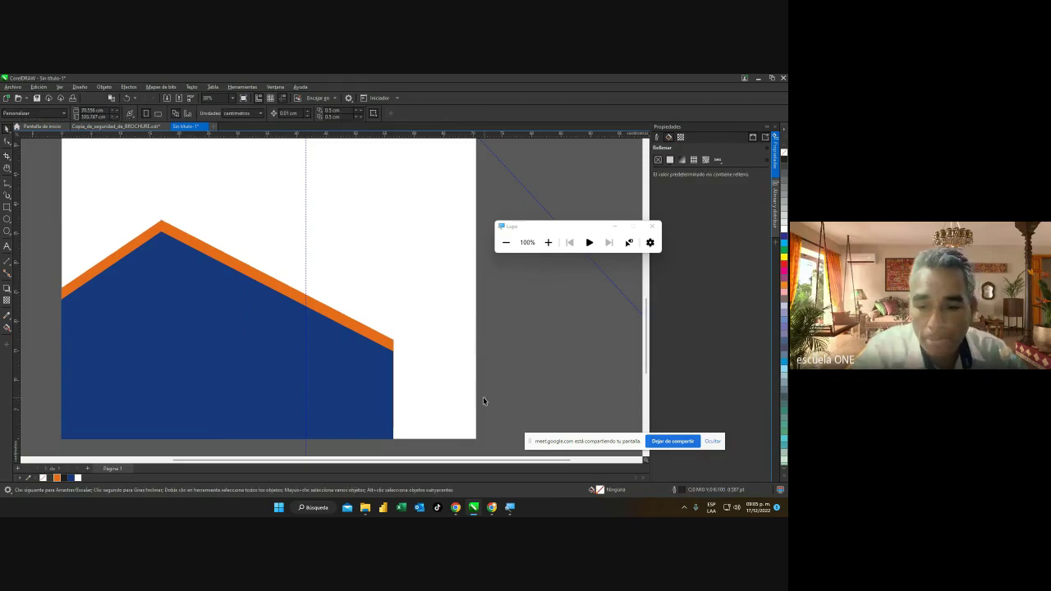
Check the participants' latest messages in the Google Meet chat and return to the untitled CorelDRAW drawing.
{"action": "mouse_move", "coordinate": [492, 510]}
{"action": "left_click", "coordinate": [493, 476]}
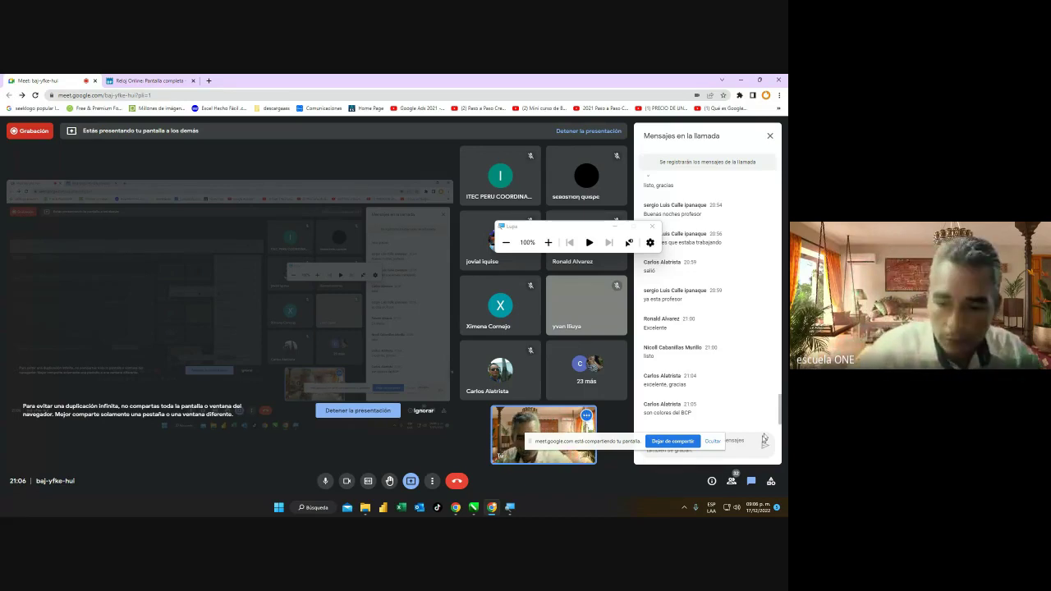
{"action": "mouse_move", "coordinate": [491, 508]}
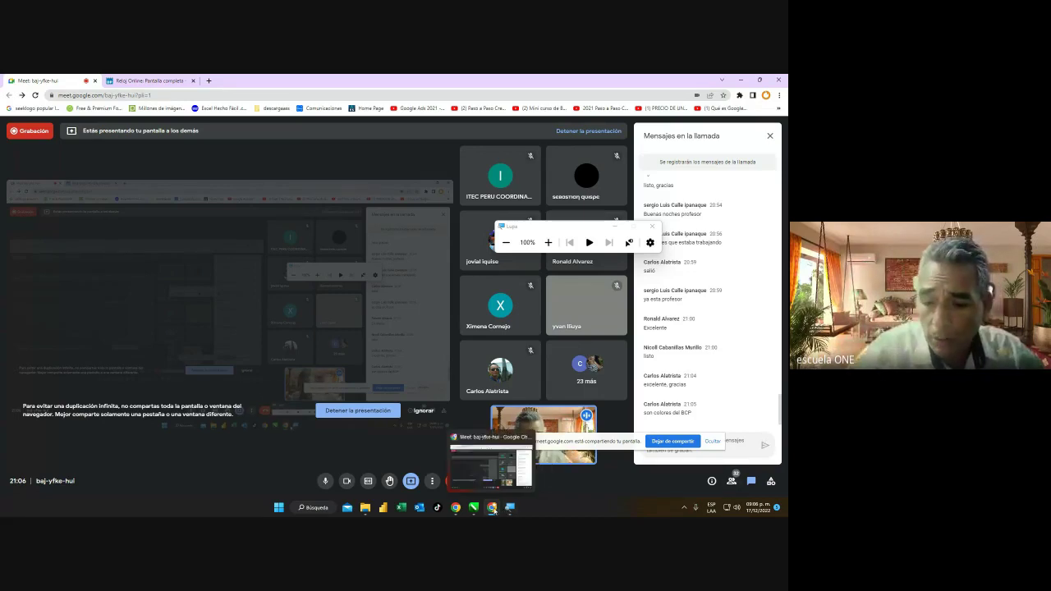
{"action": "left_click", "coordinate": [489, 470]}
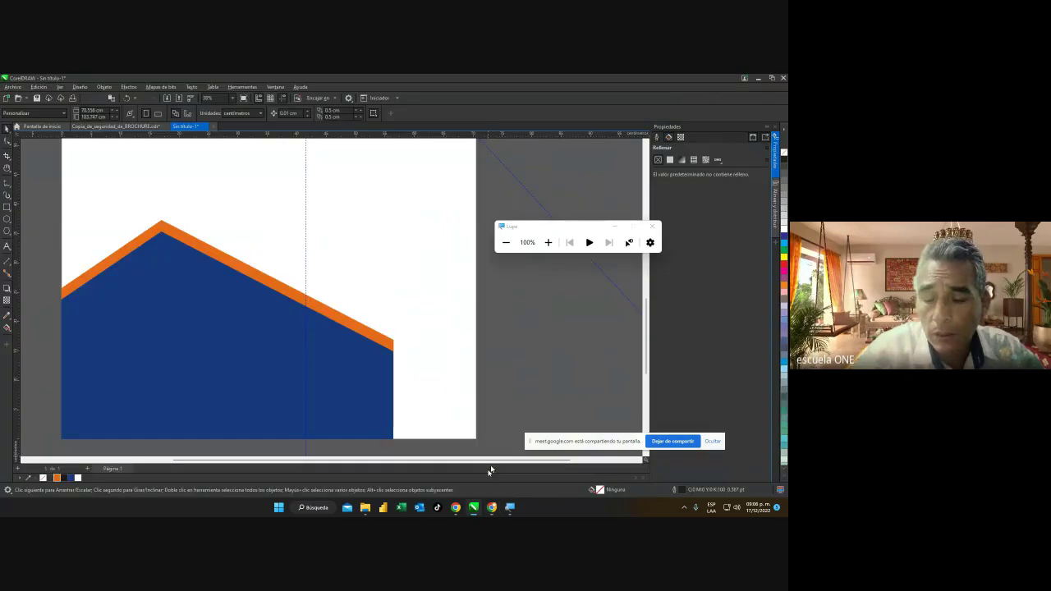
Magnify the color palette to 400%, show the shade variations of the orange swatch and restore the 100% view.
{"action": "left_click", "coordinate": [548, 243]}
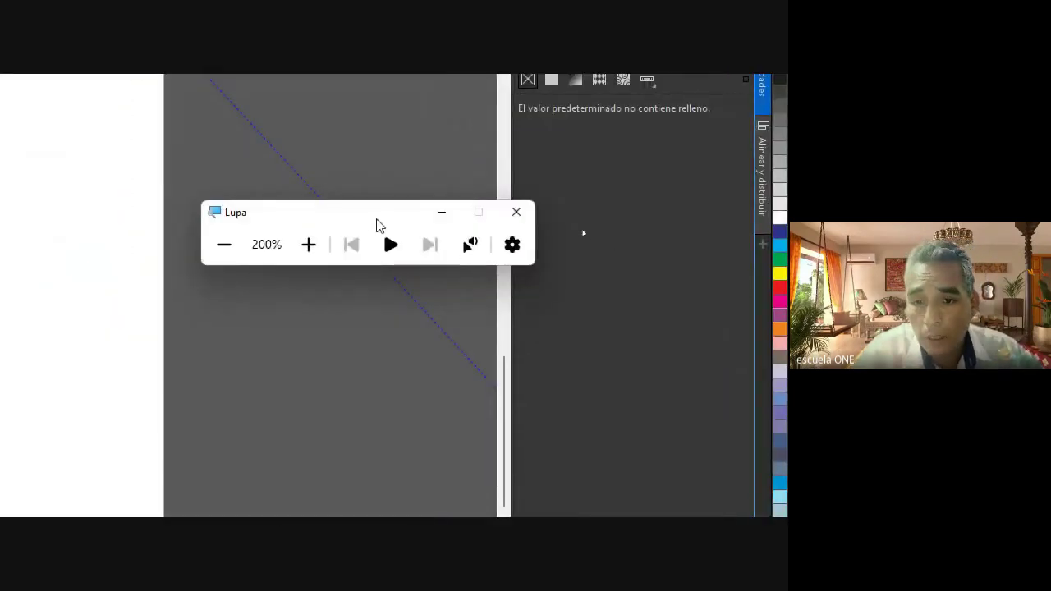
{"action": "left_click_drag", "start_coordinate": [378, 224], "coordinate": [603, 438]}
{"action": "left_click", "coordinate": [541, 456]}
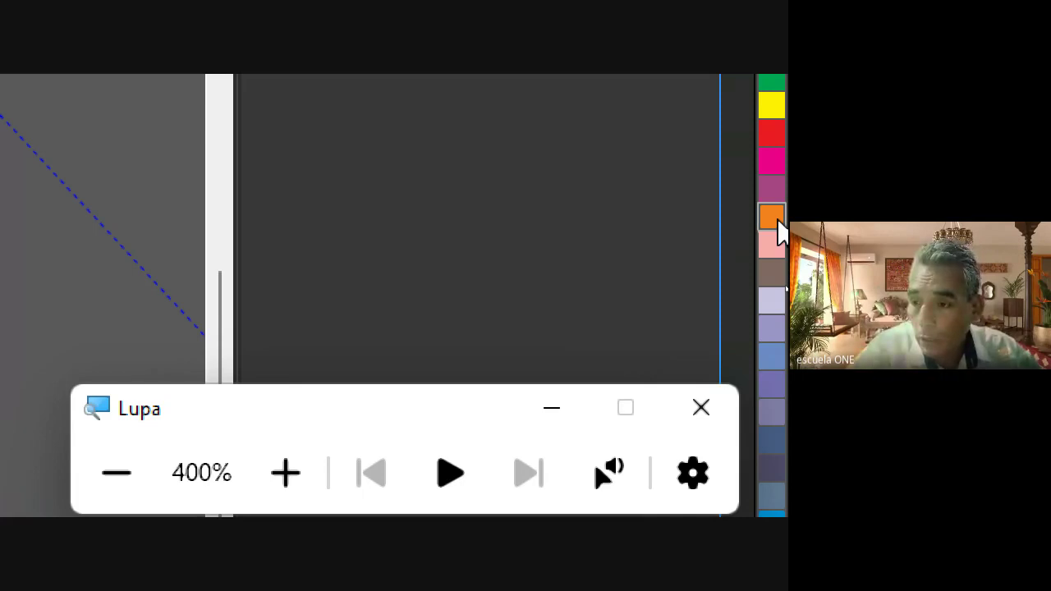
{"action": "left_click", "coordinate": [780, 230]}
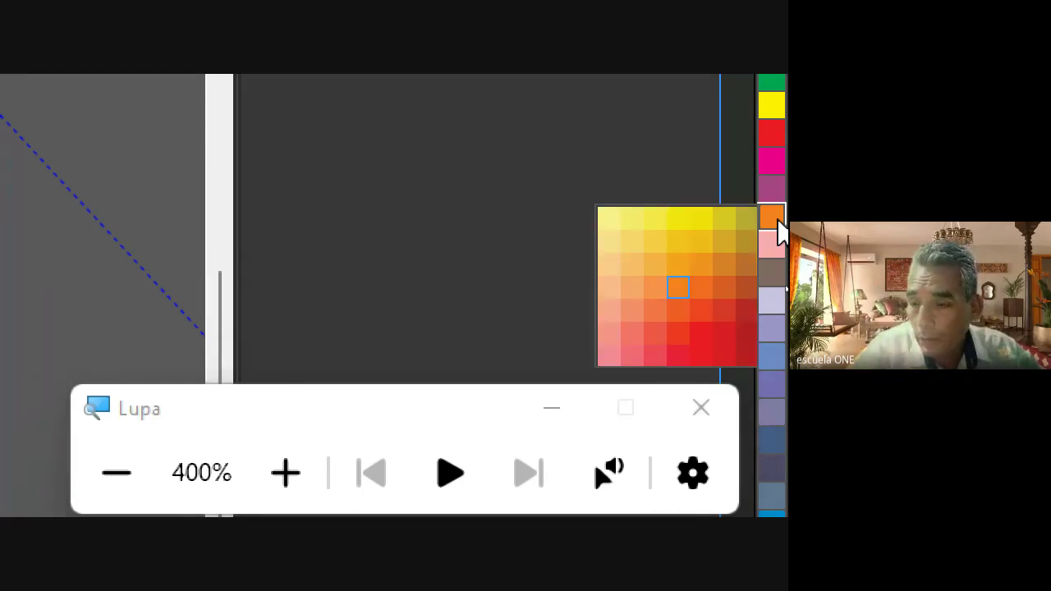
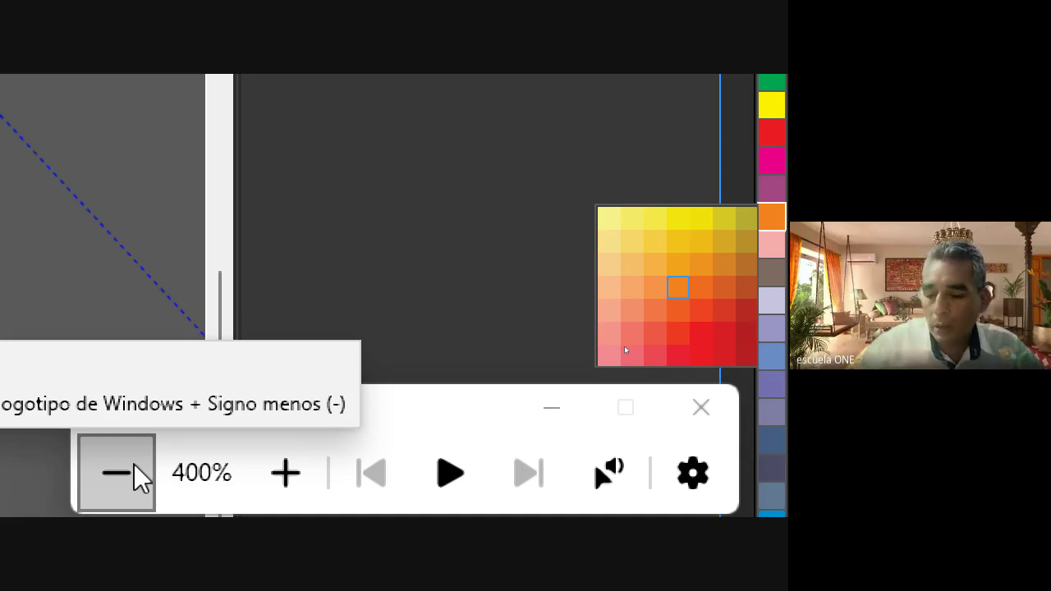
{"action": "left_click", "coordinate": [175, 473]}
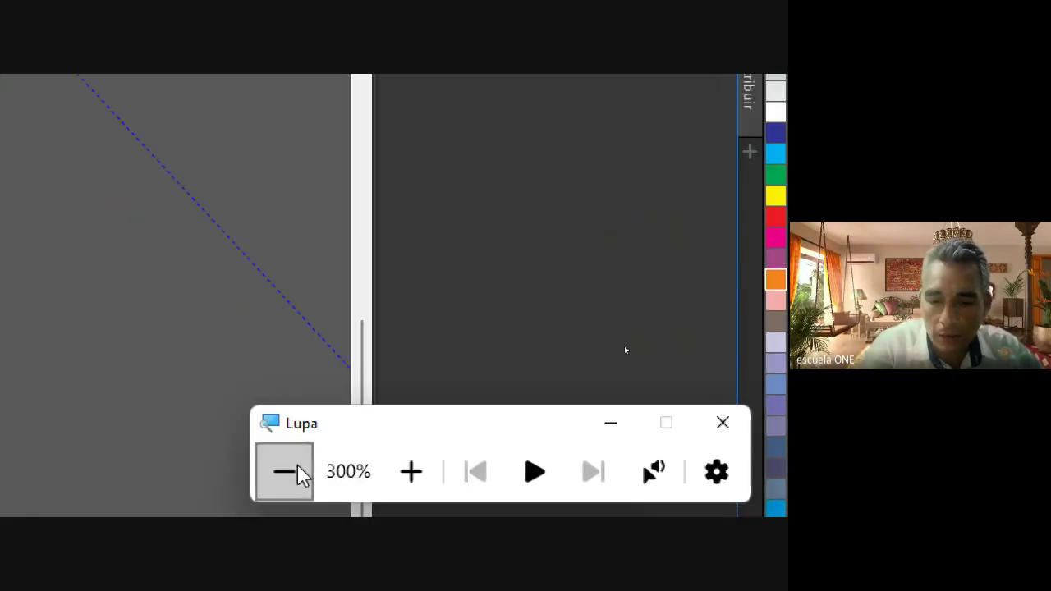
{"action": "left_click", "coordinate": [175, 473]}
{"action": "left_click", "coordinate": [175, 473]}
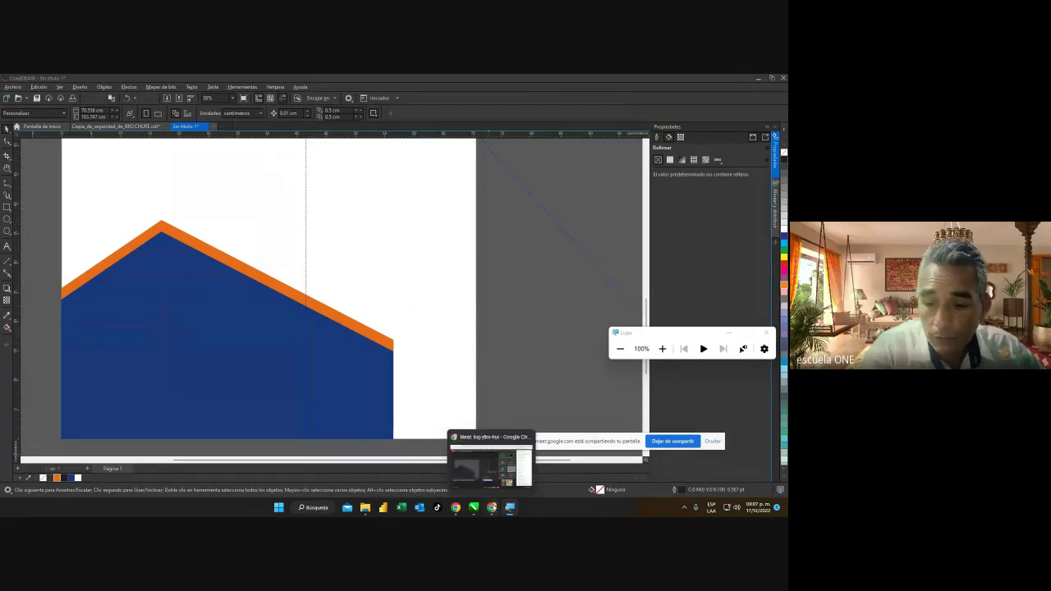
Read the newest question in the Google Meet chat and switch back to the CorelDRAW drawing.
{"action": "left_click", "coordinate": [498, 503]}
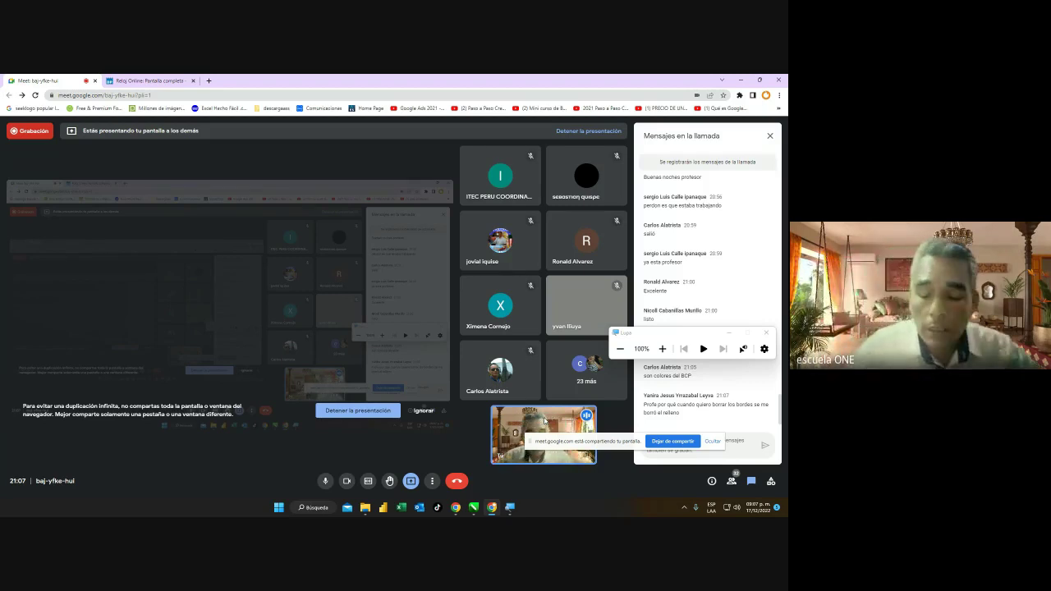
{"action": "mouse_move", "coordinate": [496, 513]}
{"action": "left_click", "coordinate": [490, 480]}
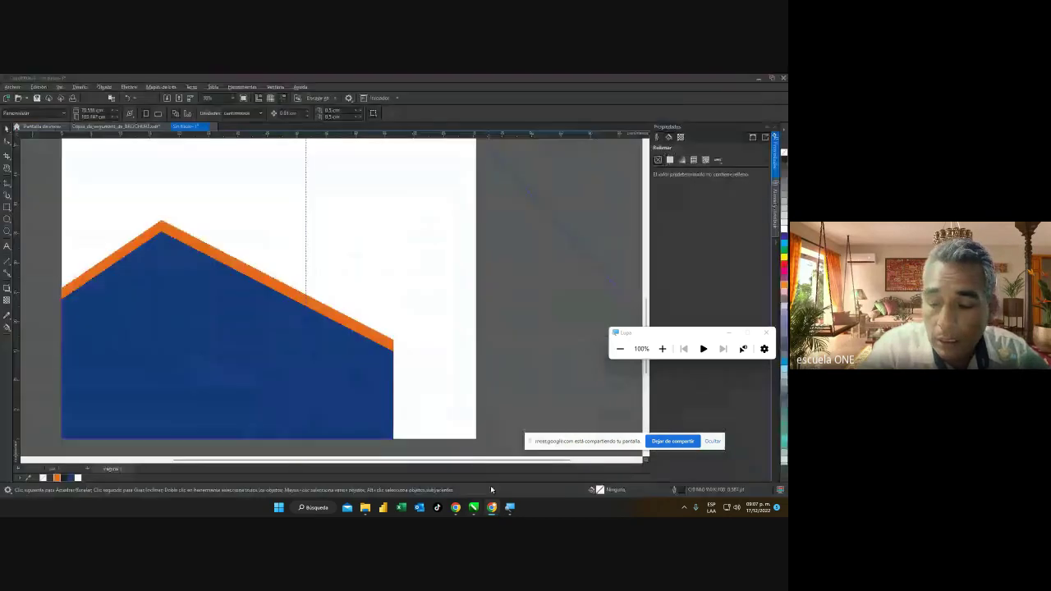
Magnify the blue shape's fill properties to 200%, restore the 100% view and leave the shape deselected.
{"action": "left_click", "coordinate": [345, 366]}
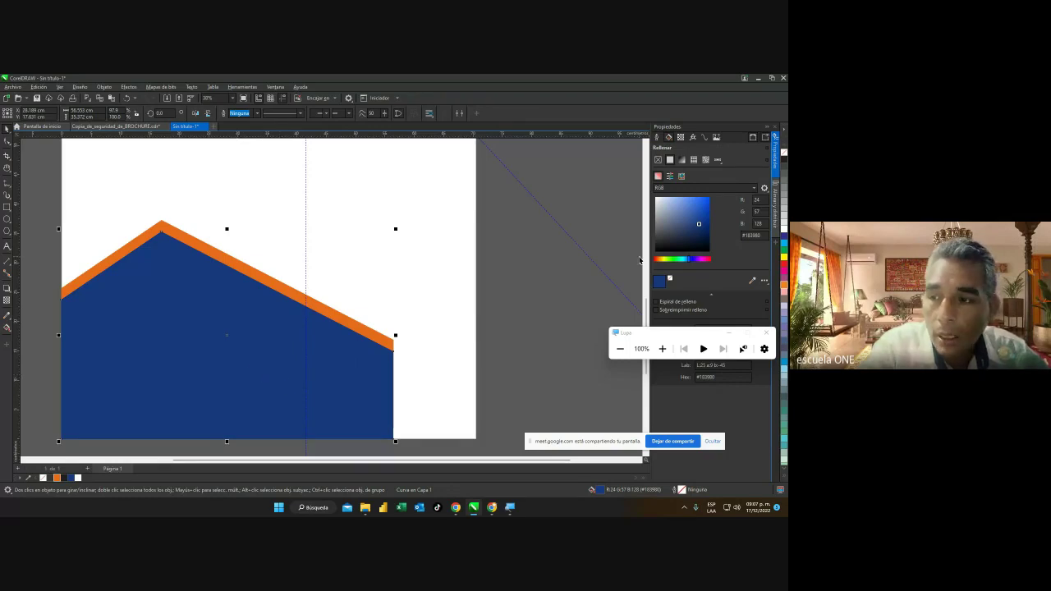
{"action": "left_click", "coordinate": [662, 348]}
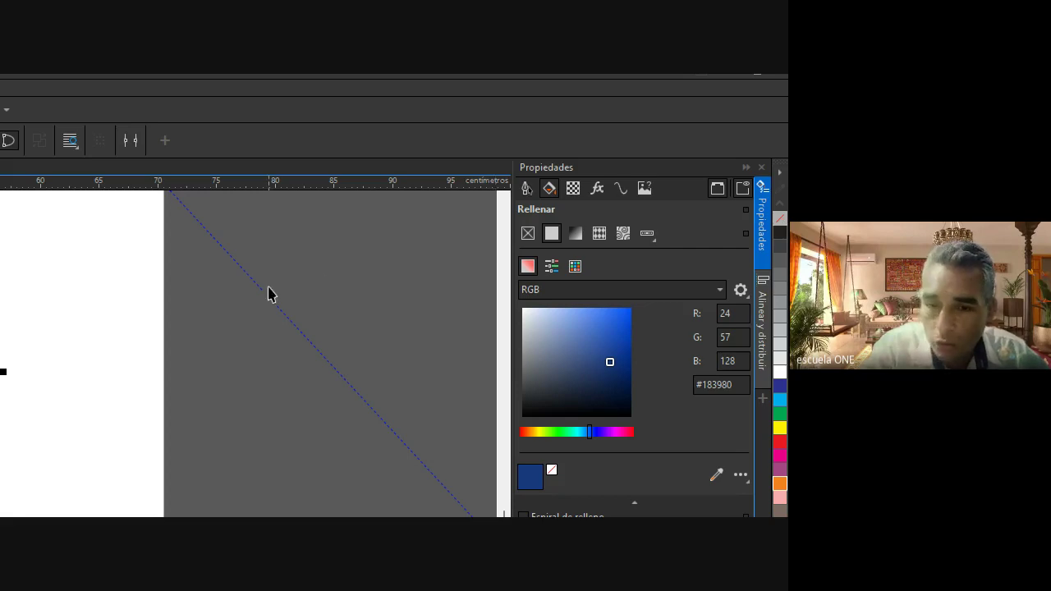
{"action": "left_click", "coordinate": [305, 336]}
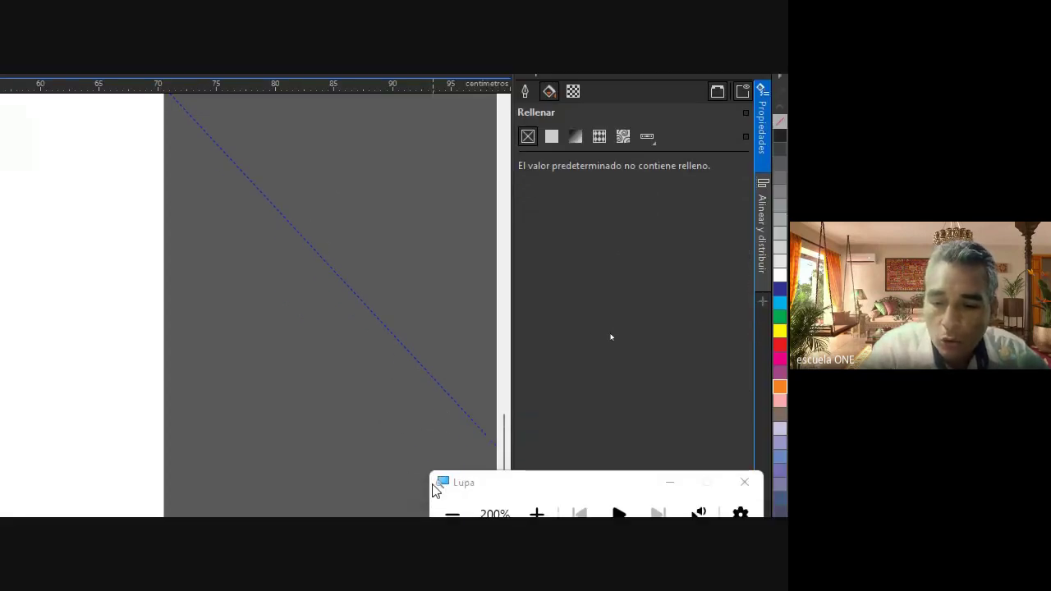
{"action": "left_click", "coordinate": [454, 438]}
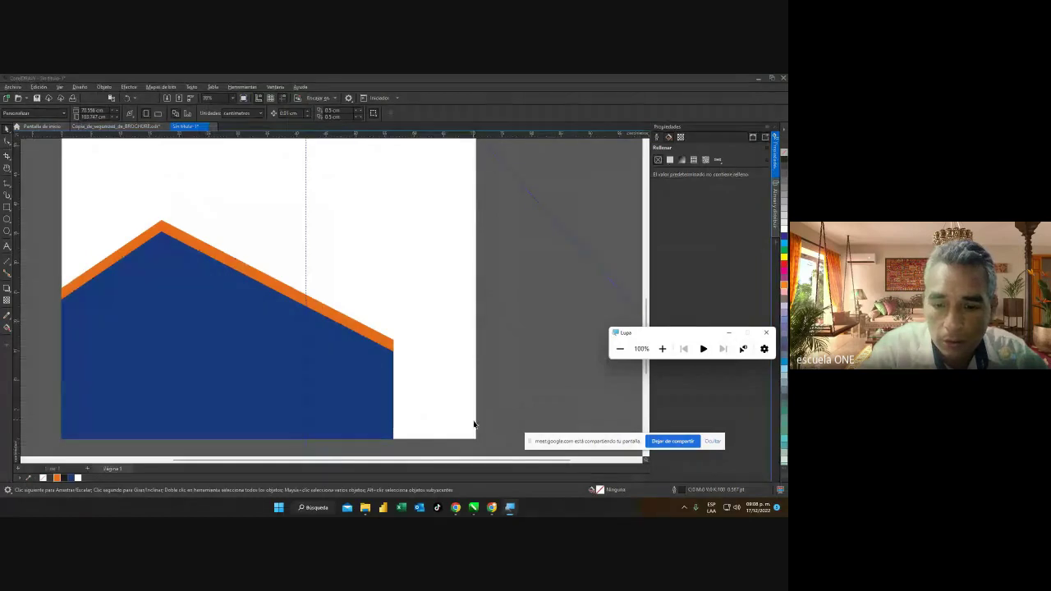
Read the participant's question in the Google Meet chat and return to the untitled CorelDRAW drawing.
{"action": "mouse_move", "coordinate": [495, 507]}
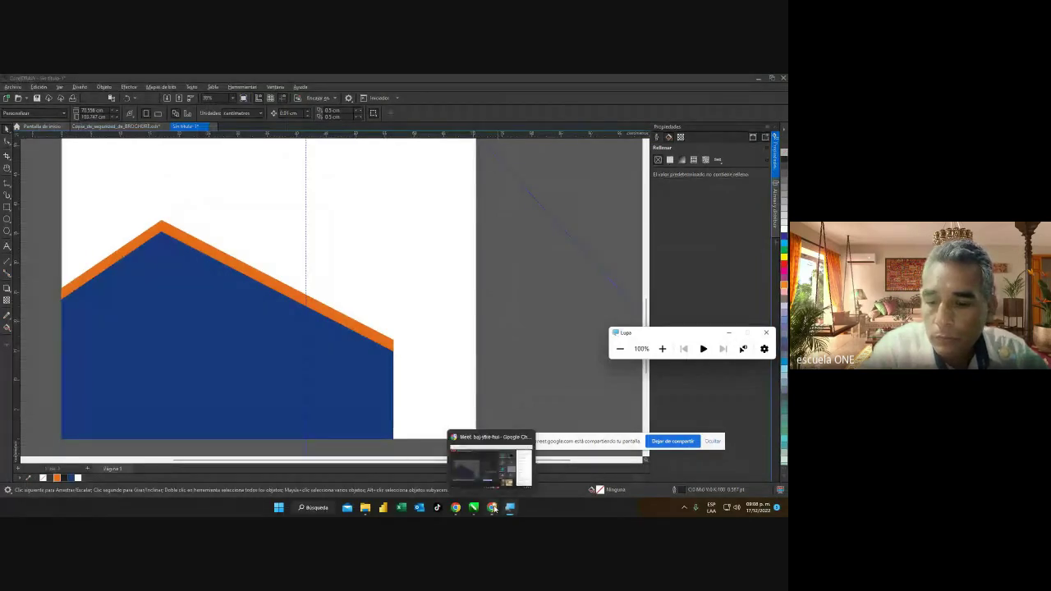
{"action": "left_click", "coordinate": [501, 469]}
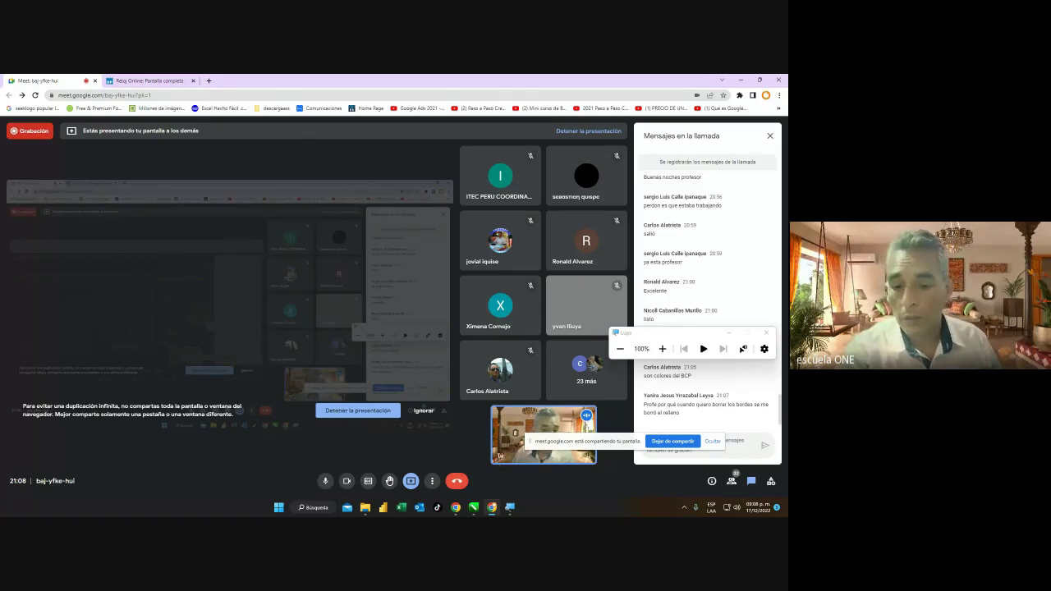
{"action": "mouse_move", "coordinate": [474, 510]}
{"action": "left_click", "coordinate": [515, 464]}
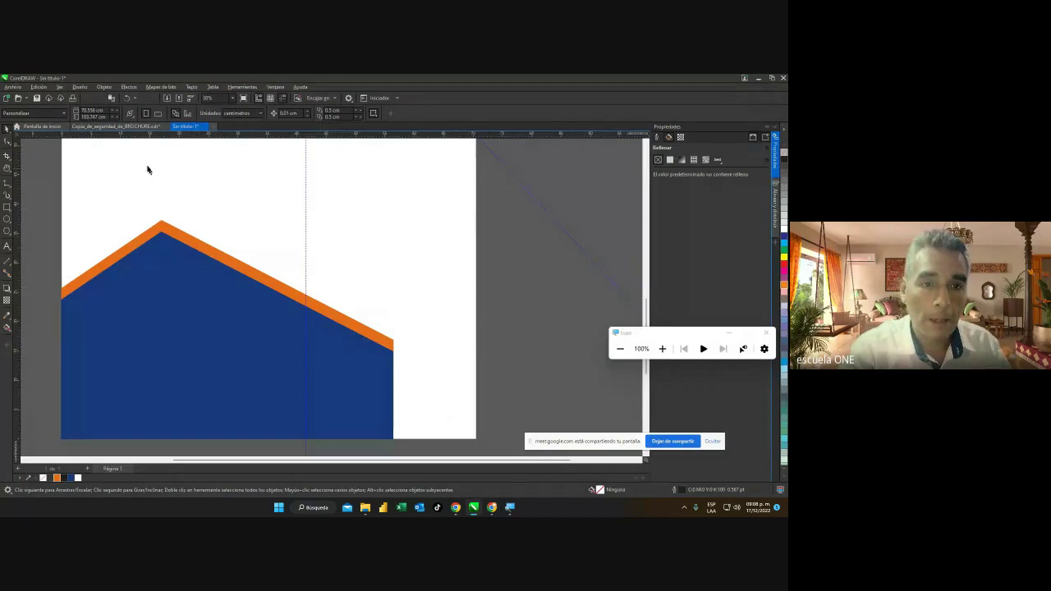
Consult the reference brochure and place a copy of the blue shape to the original's right, extending past the page's right edge.
{"action": "left_click", "coordinate": [126, 128]}
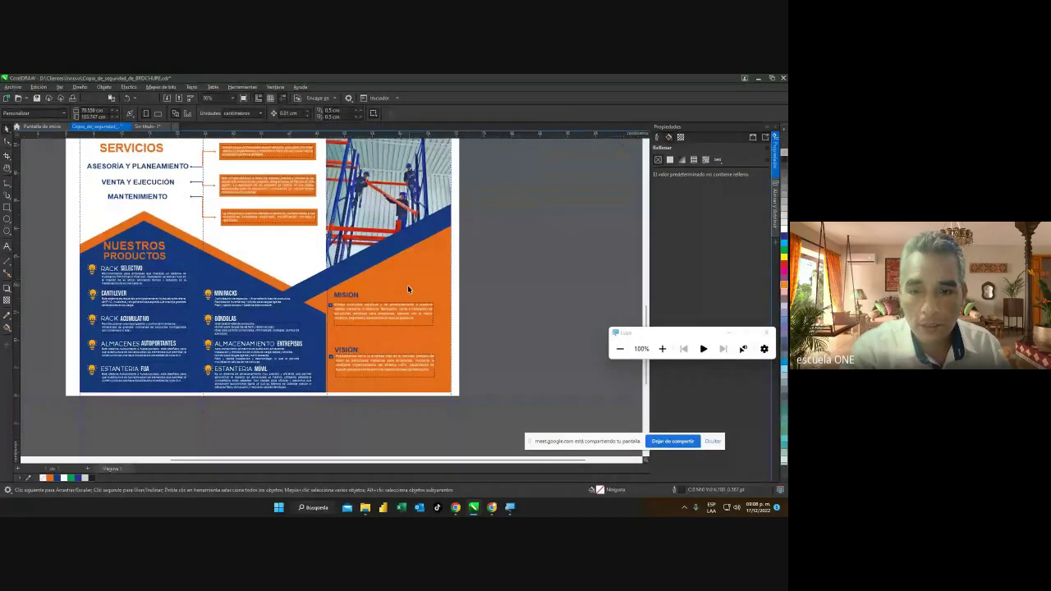
{"action": "left_click", "coordinate": [149, 127]}
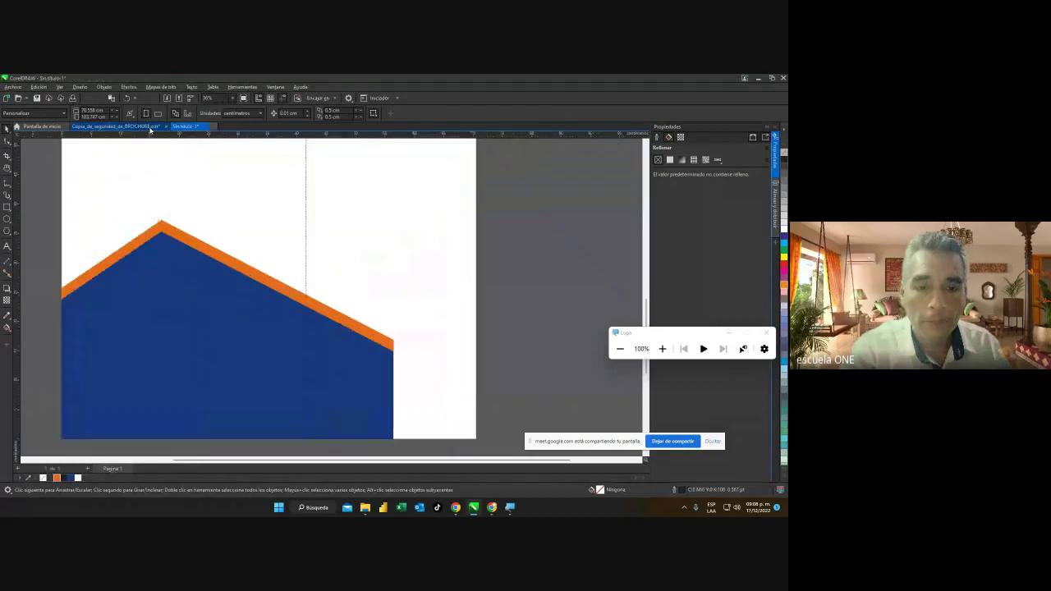
{"action": "left_click", "coordinate": [211, 312]}
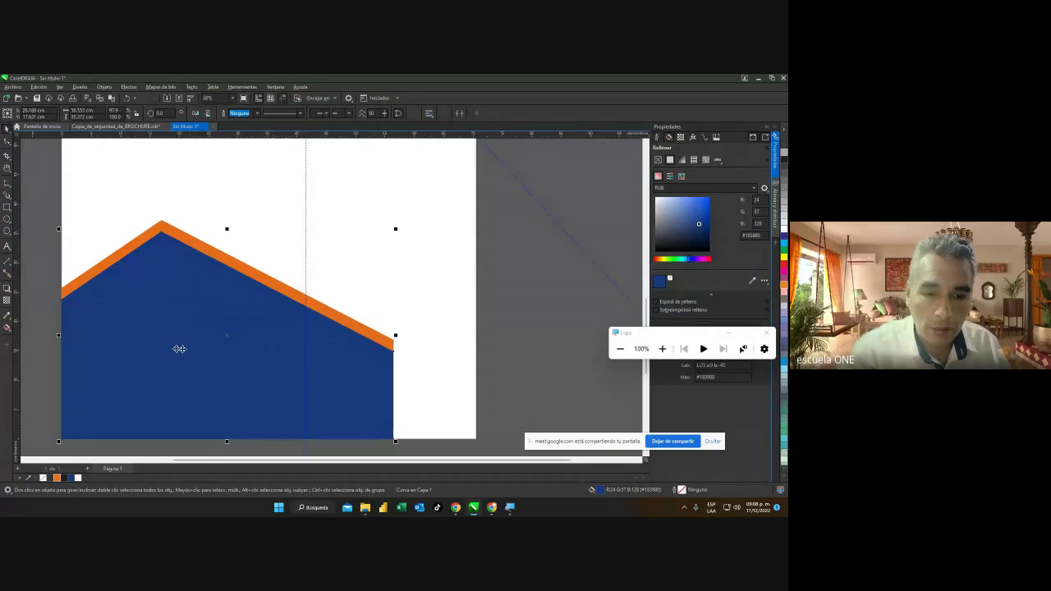
{"action": "left_click_drag", "start_coordinate": [158, 349], "coordinate": [442, 351]}
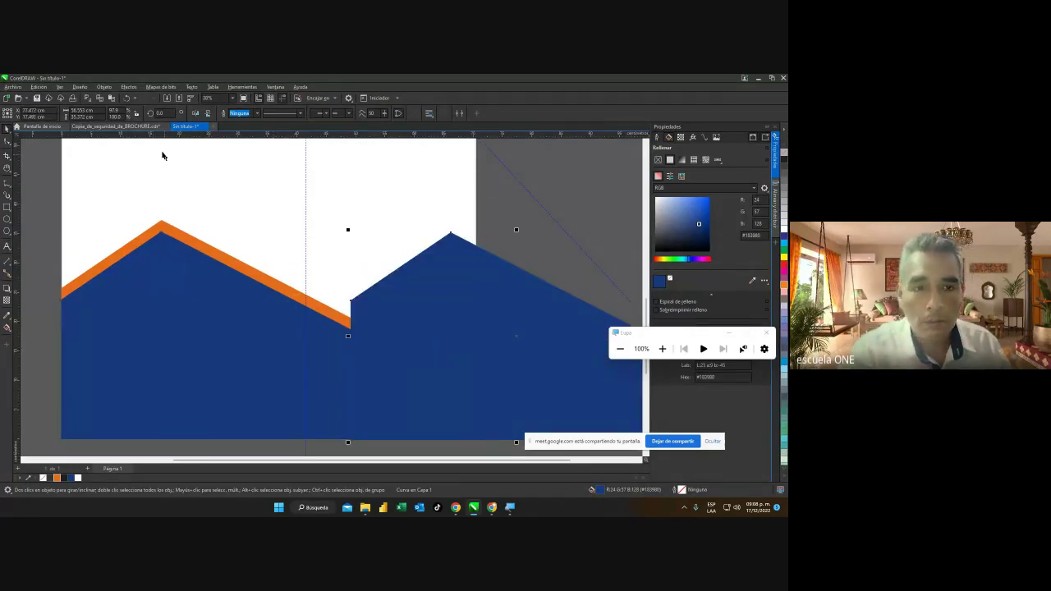
Compare with the reference brochure and delete the peak node of the copied blue shape, leaving a four-sided outline.
{"action": "left_click", "coordinate": [152, 128]}
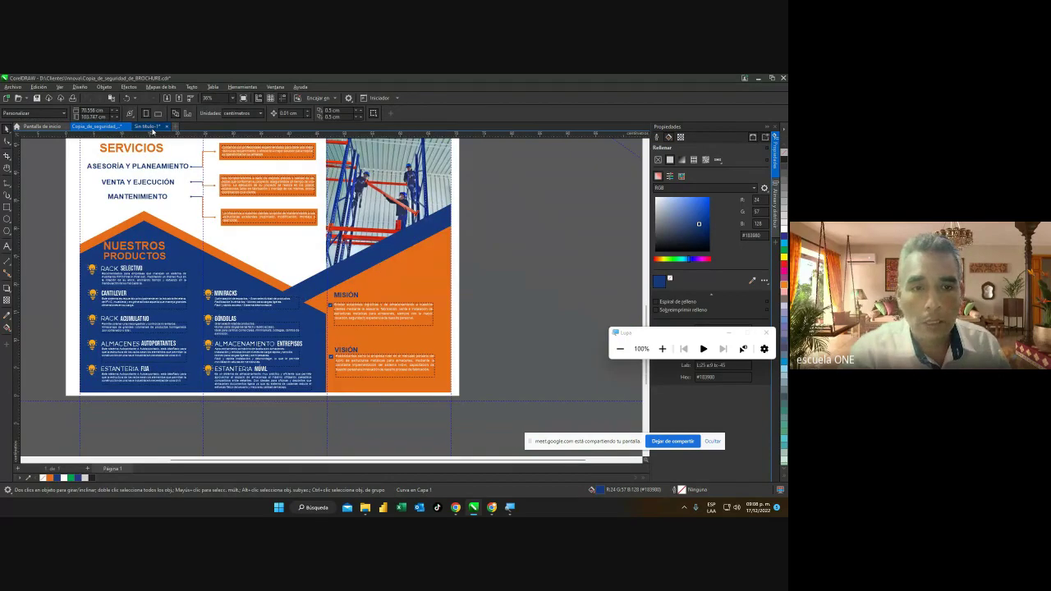
{"action": "left_click", "coordinate": [152, 128]}
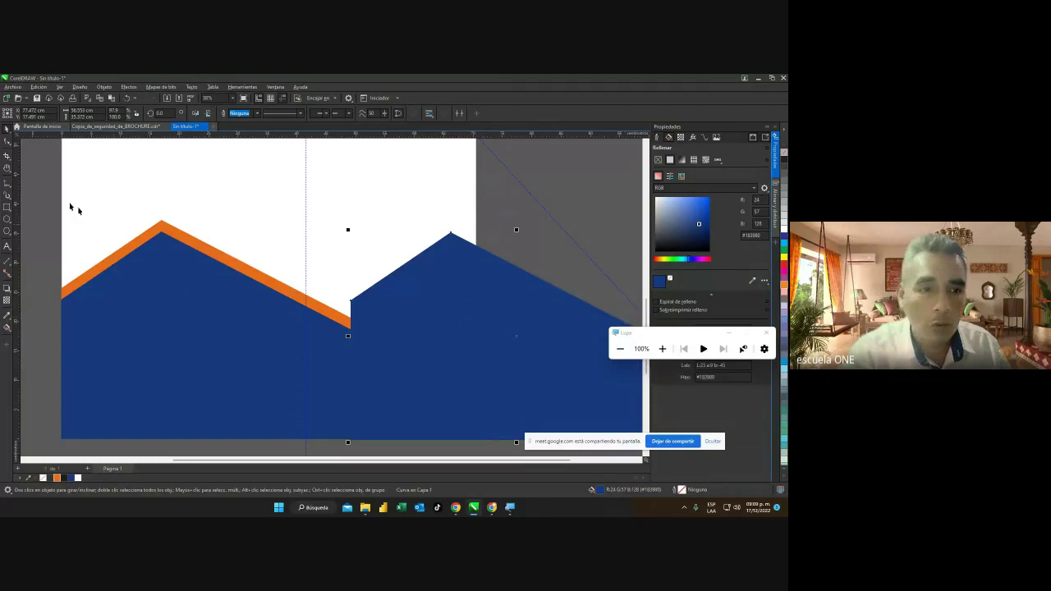
{"action": "left_click", "coordinate": [8, 143]}
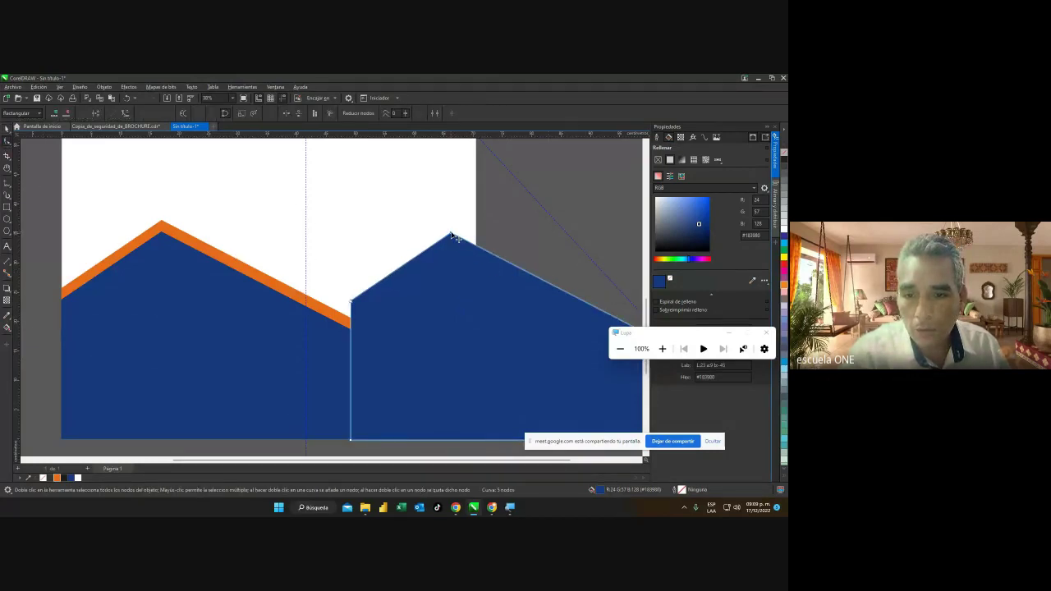
{"action": "double_click", "coordinate": [453, 236]}
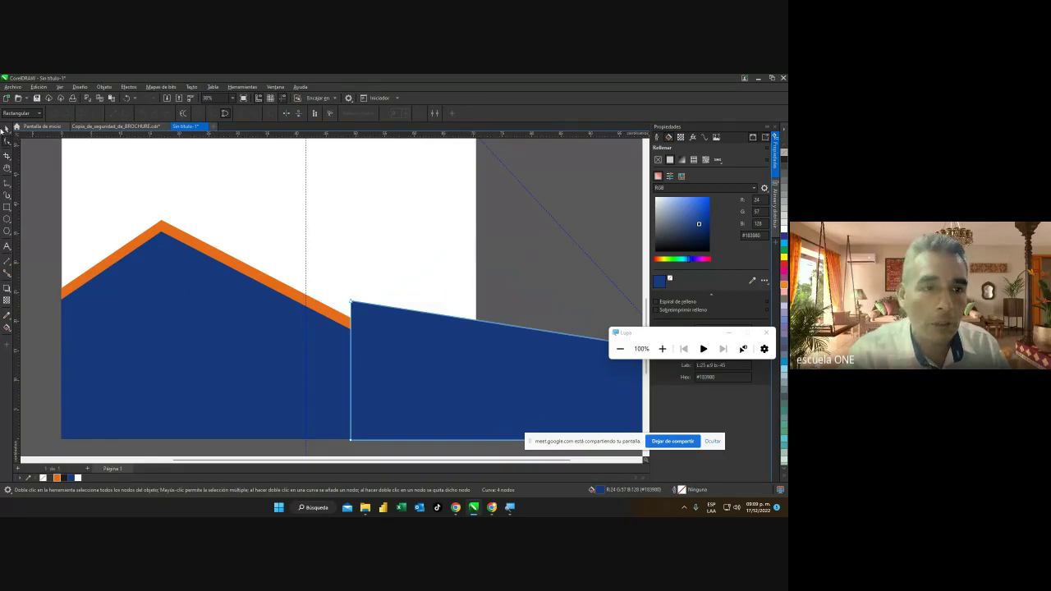
{"action": "left_click_drag", "start_coordinate": [517, 459], "coordinate": [564, 477]}
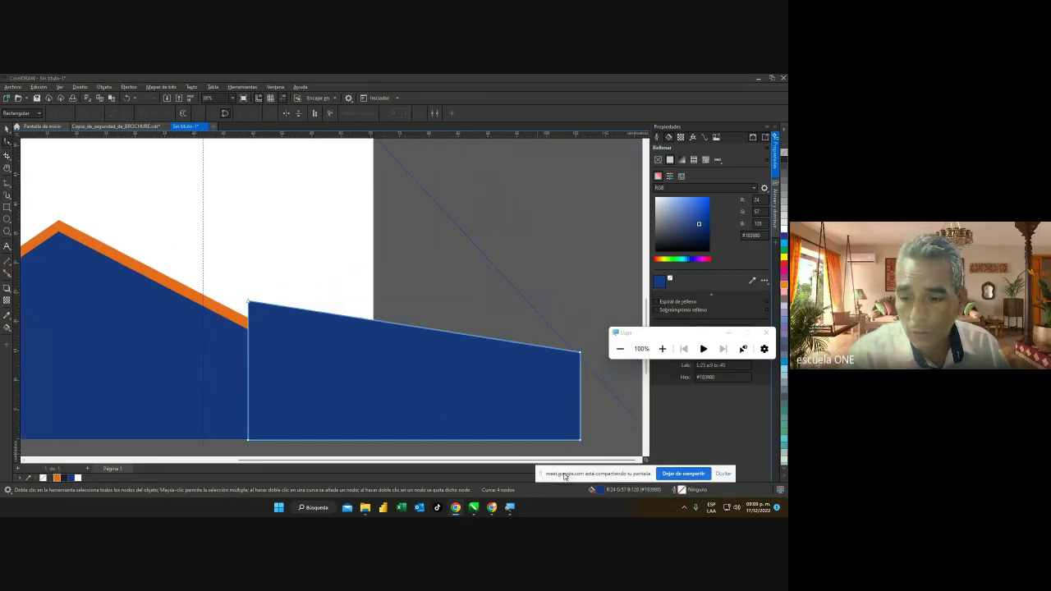
Move the copy's two right-hand corner nodes inward together to the page's right edge.
{"action": "left_click", "coordinate": [580, 351]}
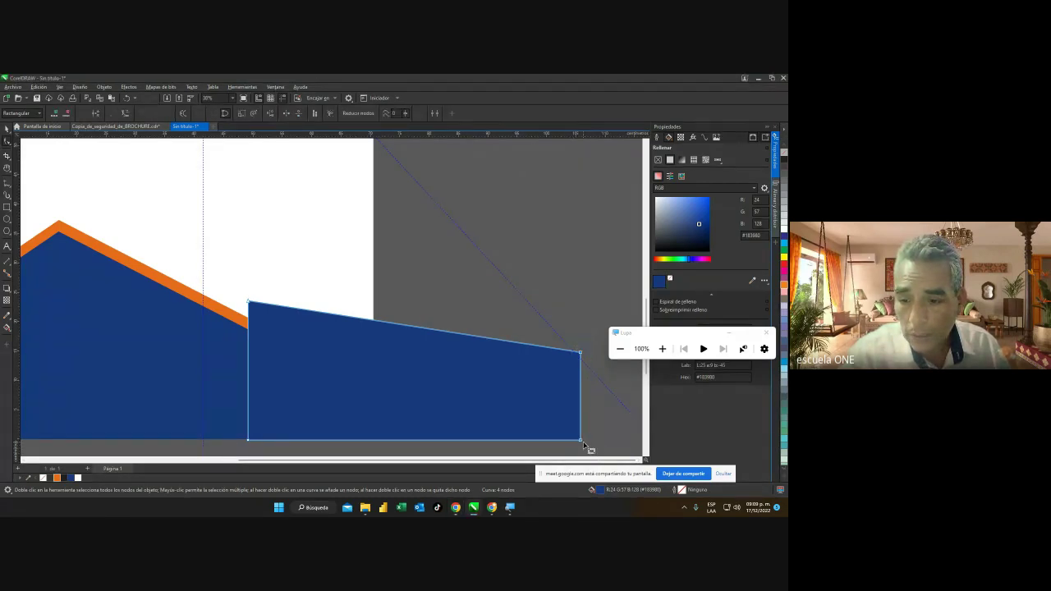
{"action": "left_click_drag", "start_coordinate": [580, 439], "coordinate": [376, 438]}
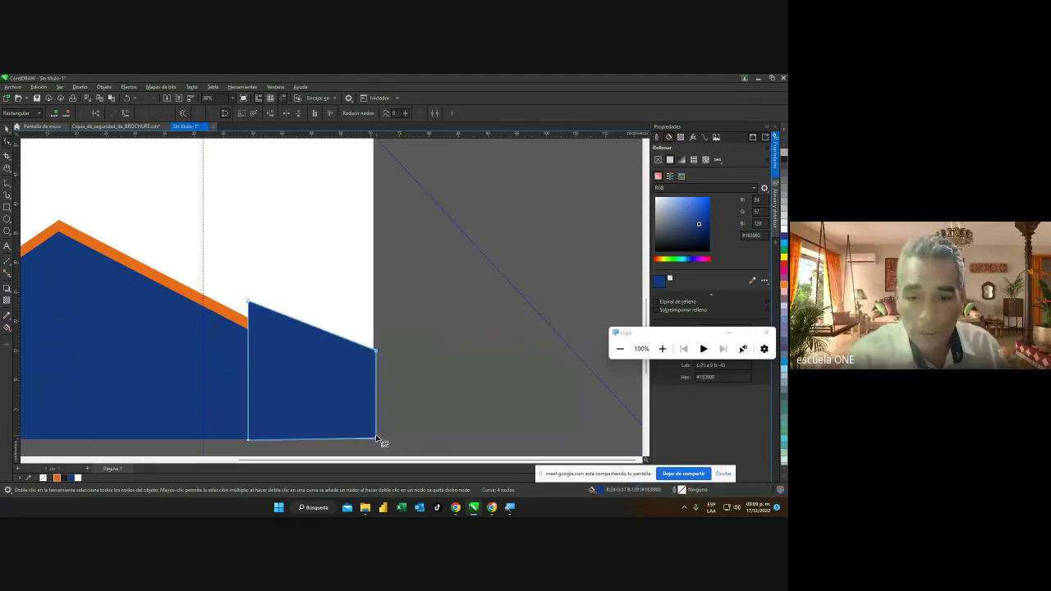
{"action": "left_click", "coordinate": [376, 438]}
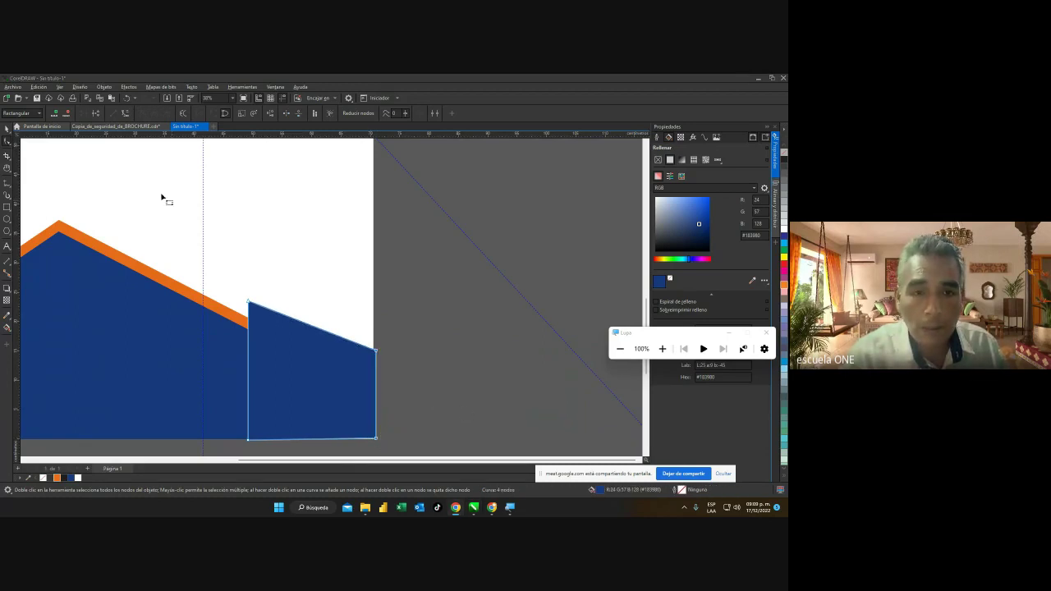
Check the reference brochure and raise the copy's upper-right node so its upper edge slopes up towards the page edge.
{"action": "left_click", "coordinate": [124, 127]}
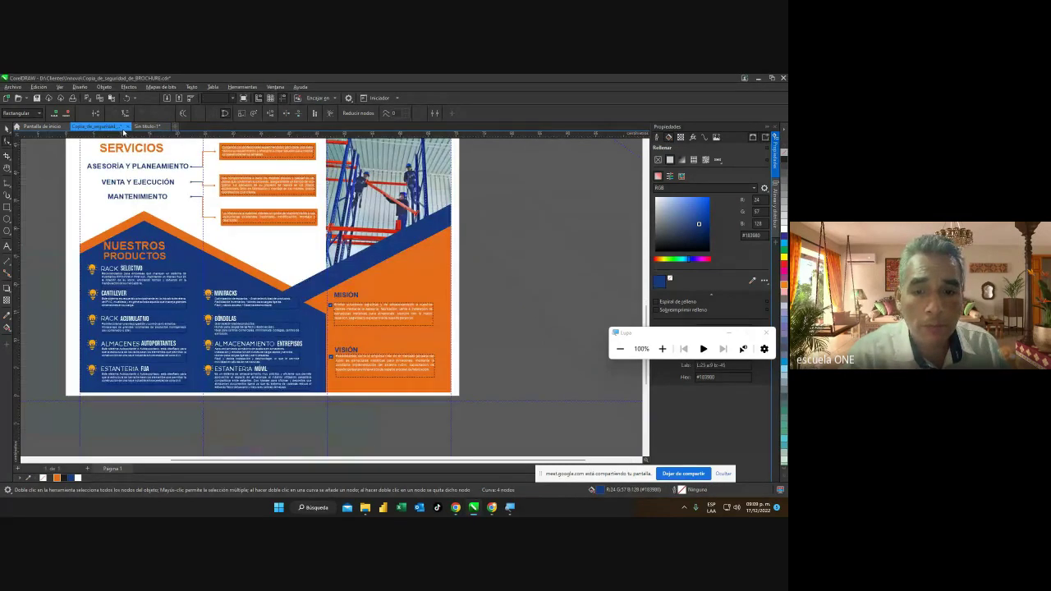
{"action": "left_click", "coordinate": [176, 127]}
{"action": "left_click", "coordinate": [348, 329]}
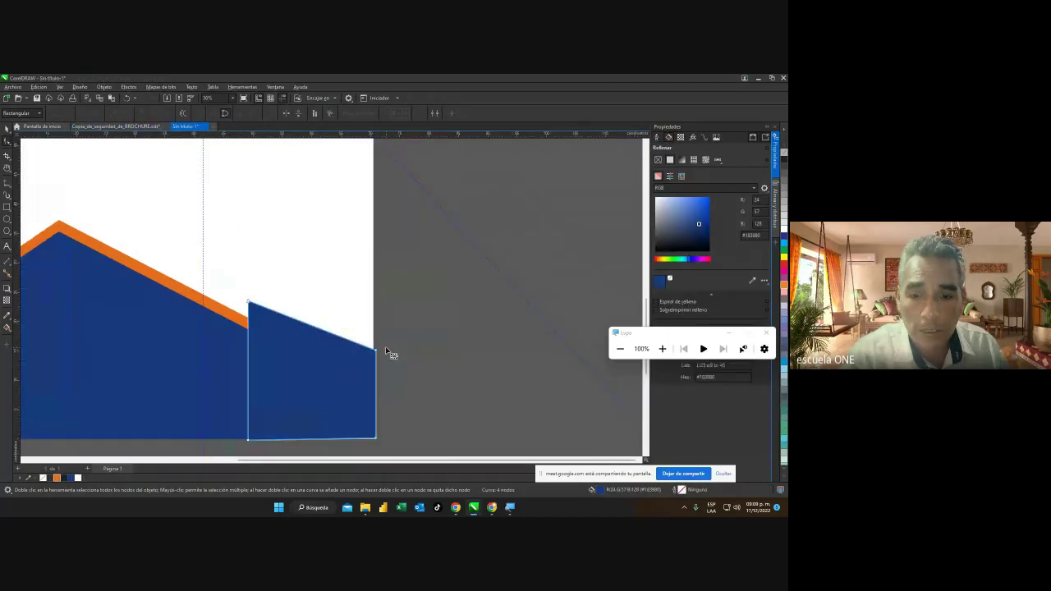
{"action": "left_click_drag", "start_coordinate": [376, 353], "coordinate": [374, 280]}
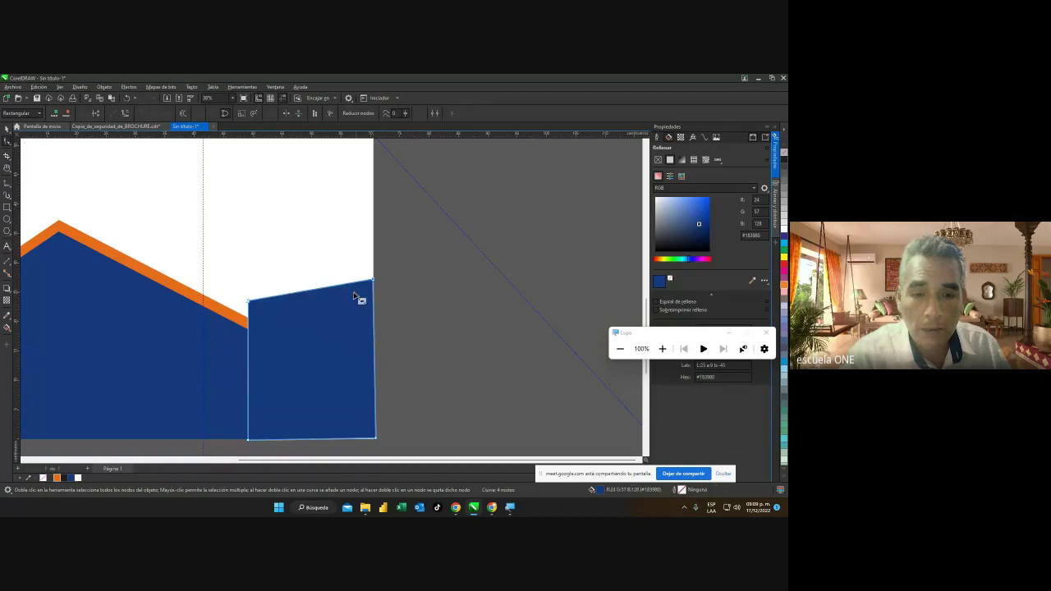
Following the reference brochure, move the copy's upper-left node leftward and down onto the sloping edge of the original blue shape.
{"action": "left_click", "coordinate": [144, 127]}
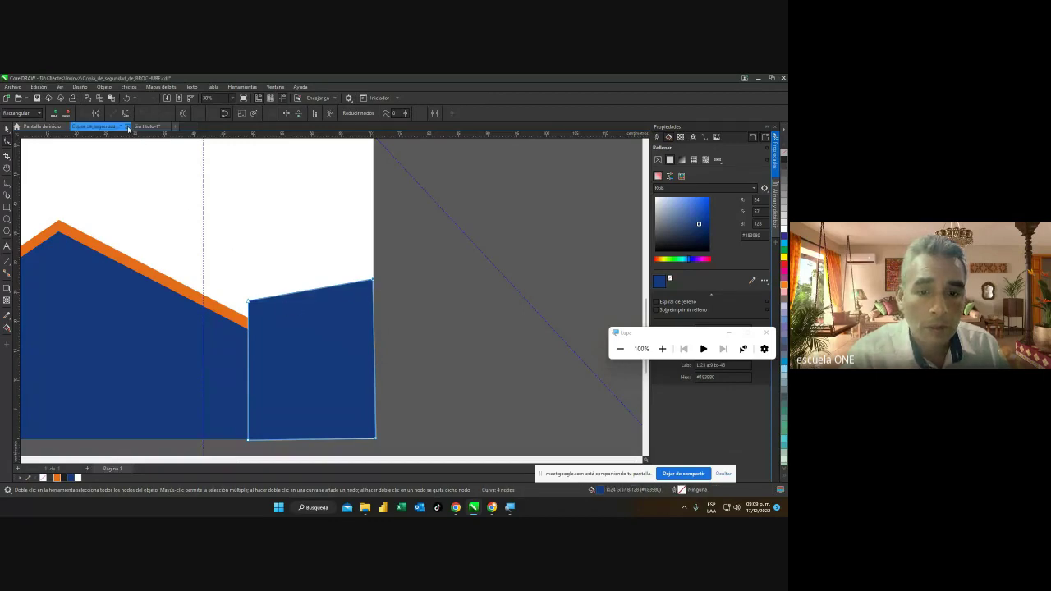
{"action": "left_click", "coordinate": [149, 126]}
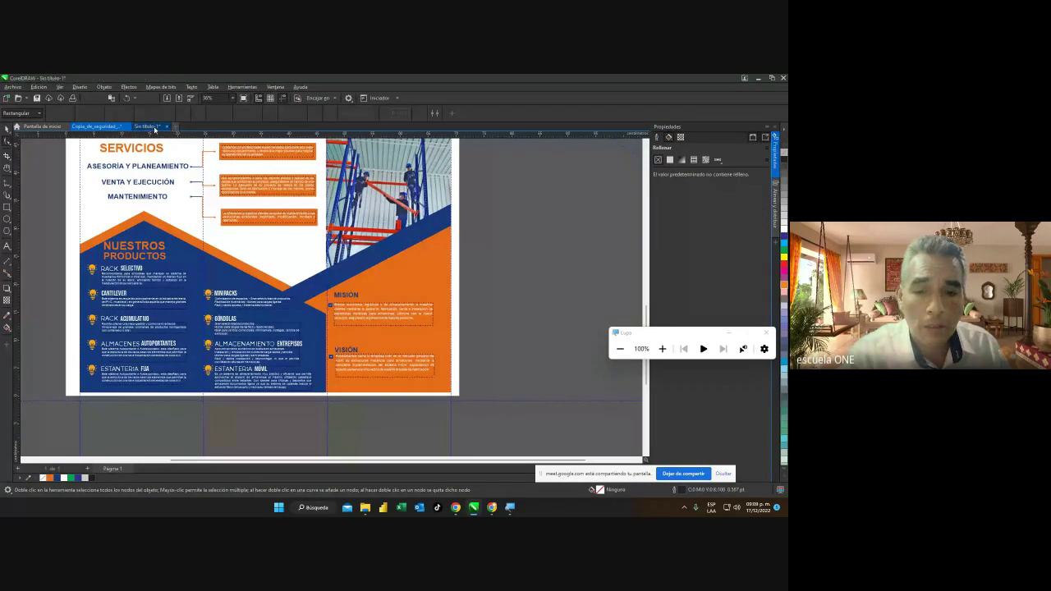
{"action": "left_click", "coordinate": [251, 304]}
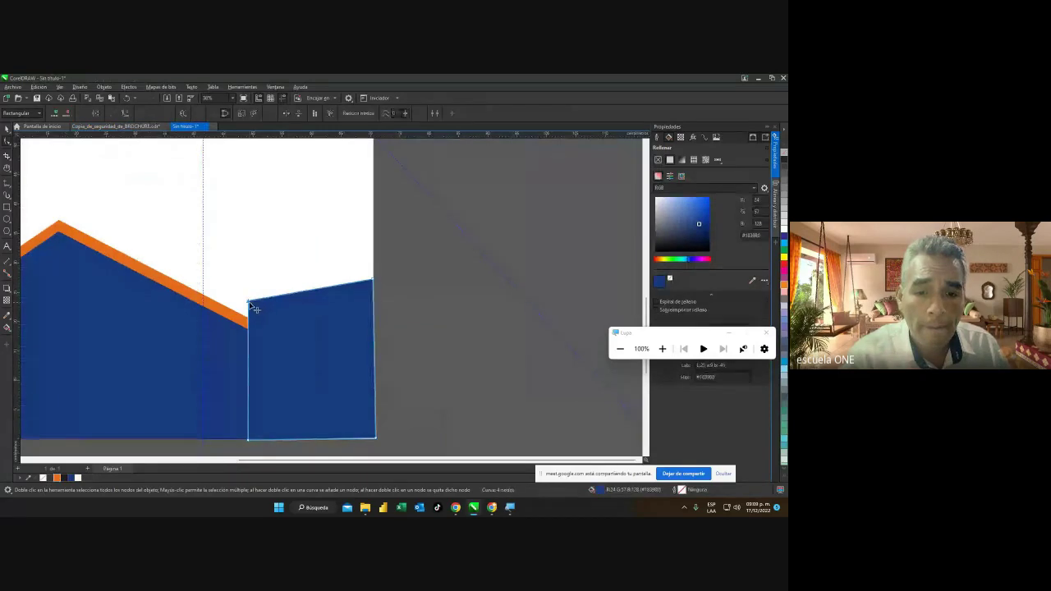
{"action": "left_click_drag", "start_coordinate": [249, 304], "coordinate": [220, 315]}
Compare with the reference brochure again and raise the copy's upper-right node further to steepen its upper edge.
{"action": "left_click", "coordinate": [141, 127]}
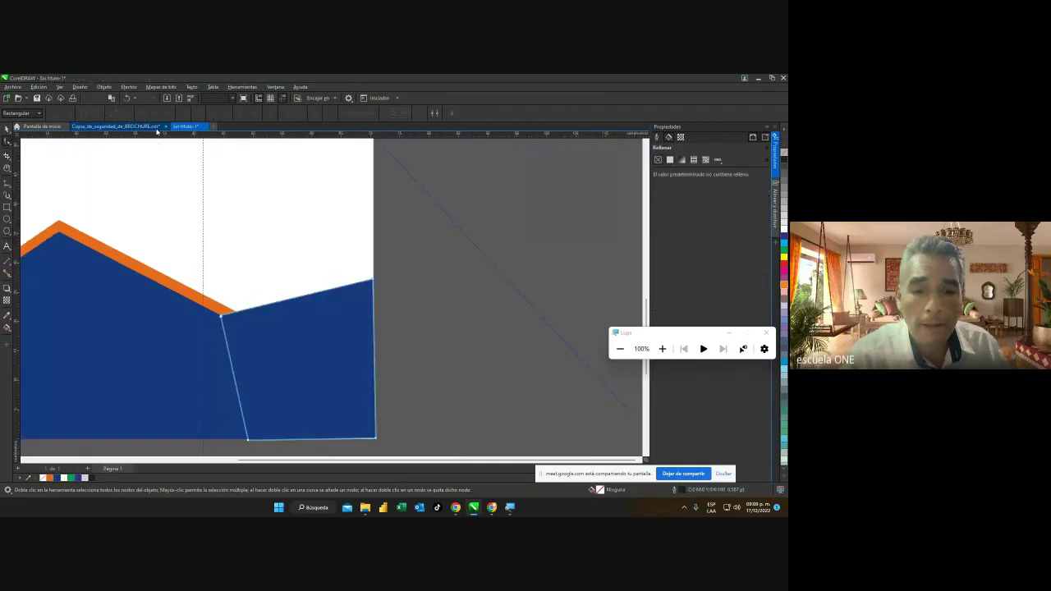
{"action": "left_click", "coordinate": [147, 126]}
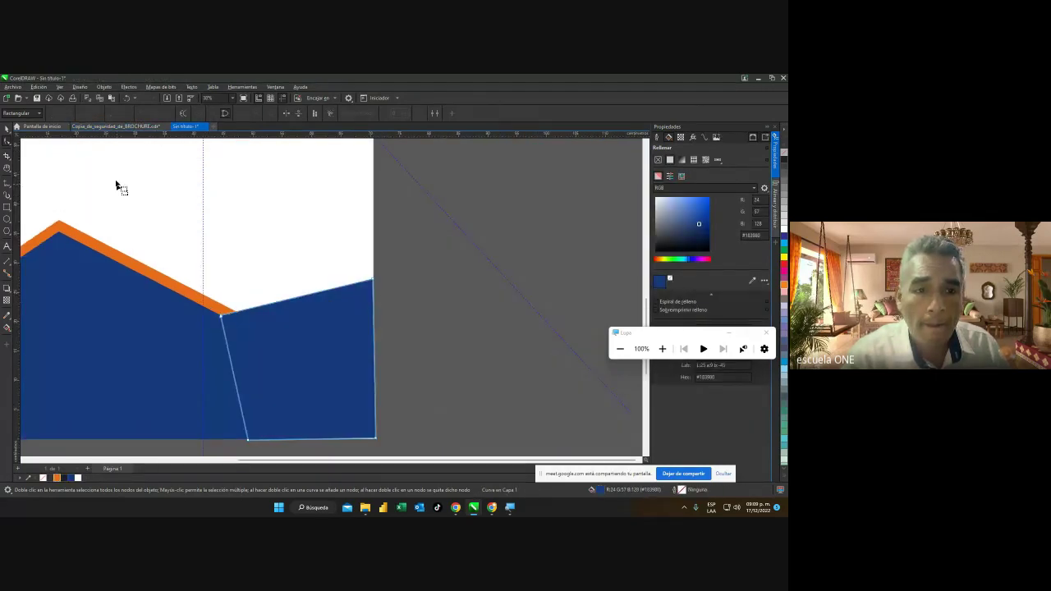
{"action": "left_click", "coordinate": [126, 127]}
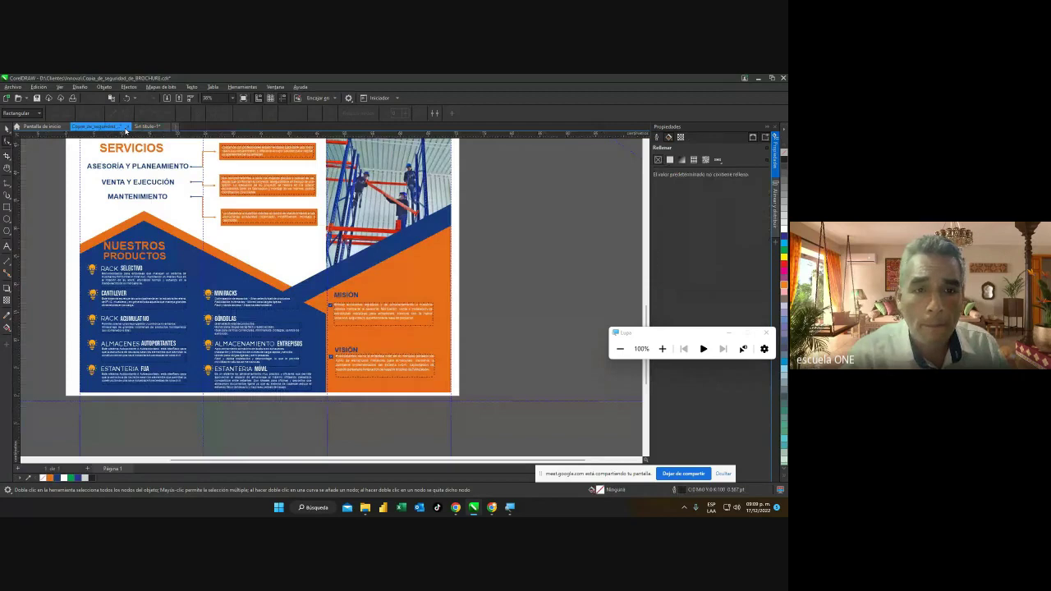
{"action": "left_click", "coordinate": [148, 126]}
{"action": "left_click_drag", "start_coordinate": [374, 282], "coordinate": [374, 259]}
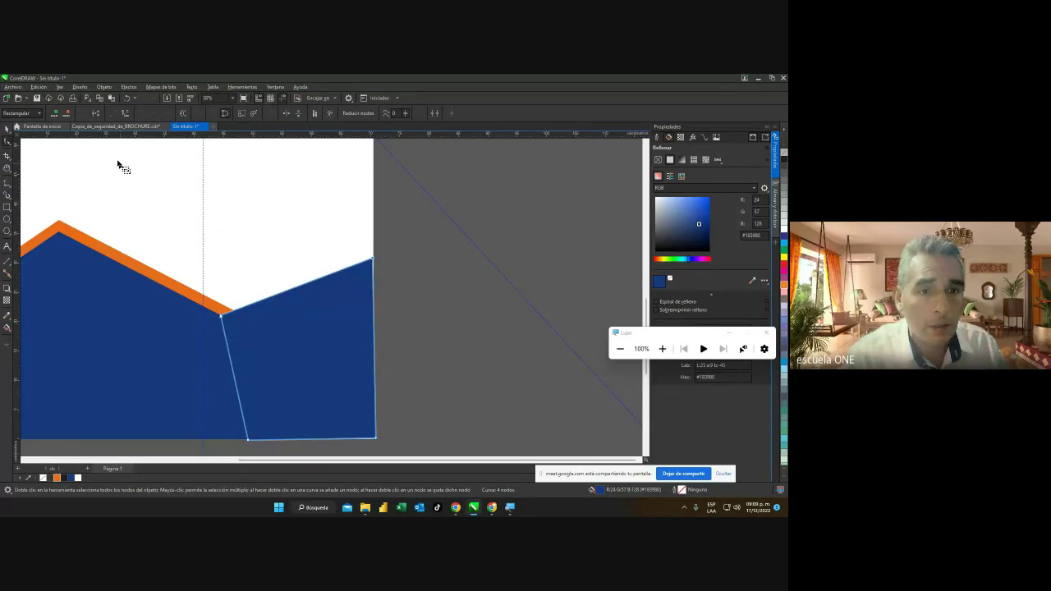
Check the reference brochure's colors and fill the reshaped four-sided copy with the orange from the document palette.
{"action": "left_click", "coordinate": [99, 128]}
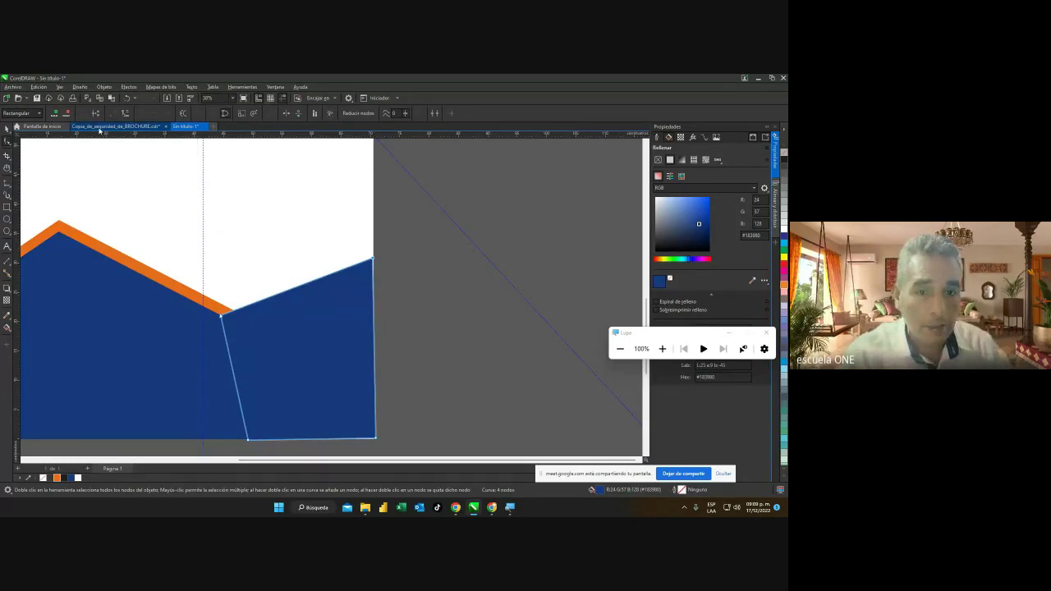
{"action": "left_click", "coordinate": [146, 126]}
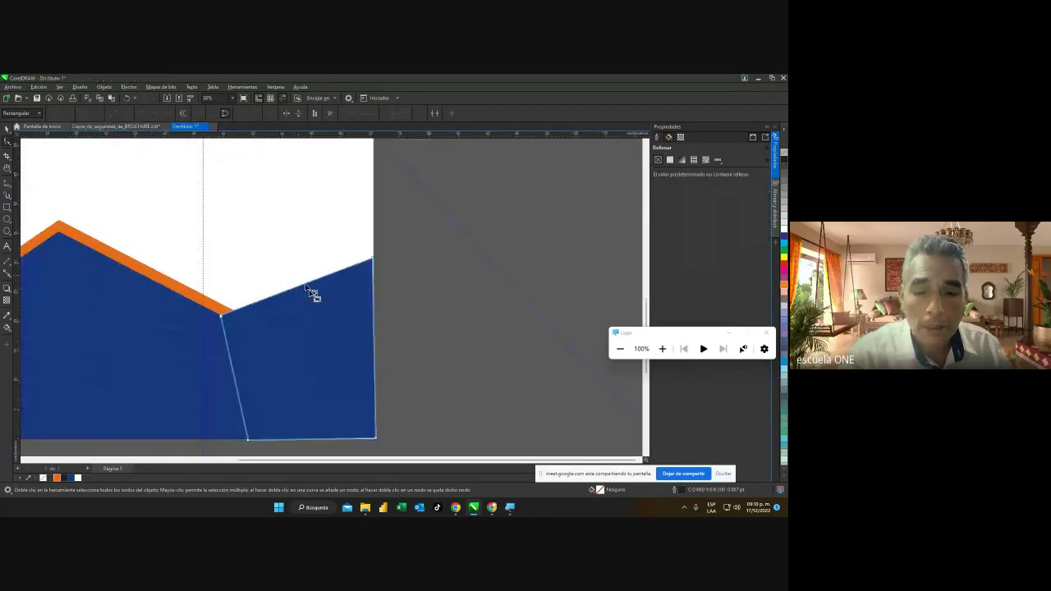
{"action": "left_click", "coordinate": [7, 129]}
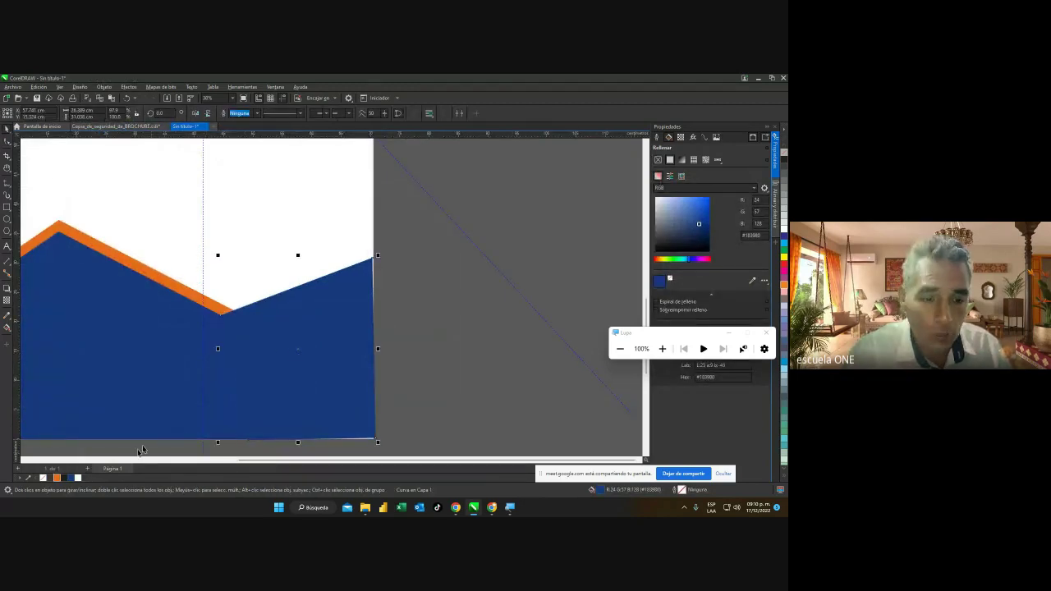
{"action": "left_click", "coordinate": [56, 478]}
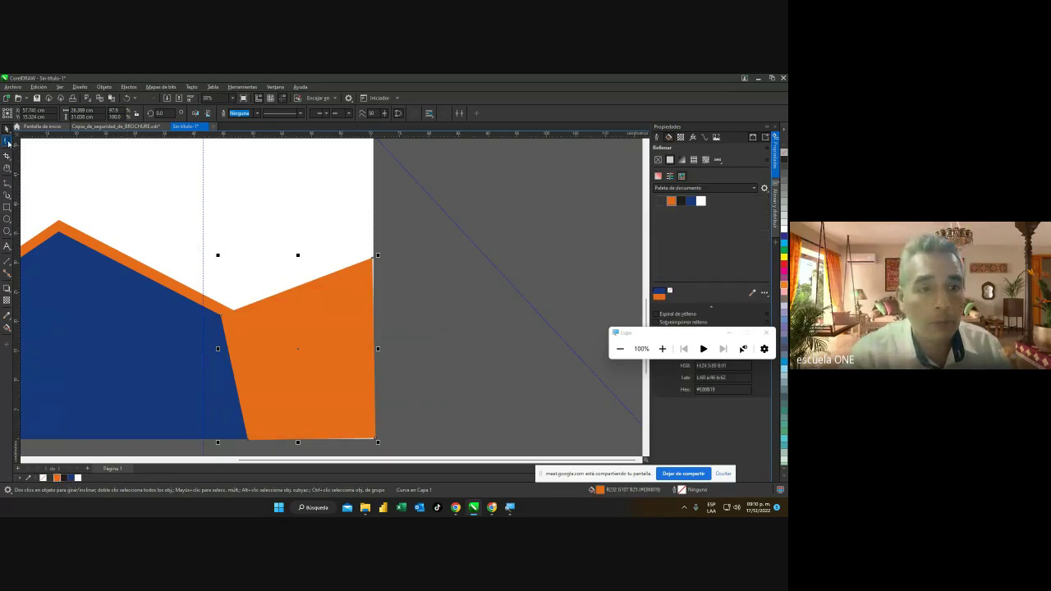
Nudge the orange four-sided shape's upper-right node slightly outward so it covers the thin gap along the page's right edge.
{"action": "left_click", "coordinate": [7, 141]}
{"action": "left_click", "coordinate": [374, 259]}
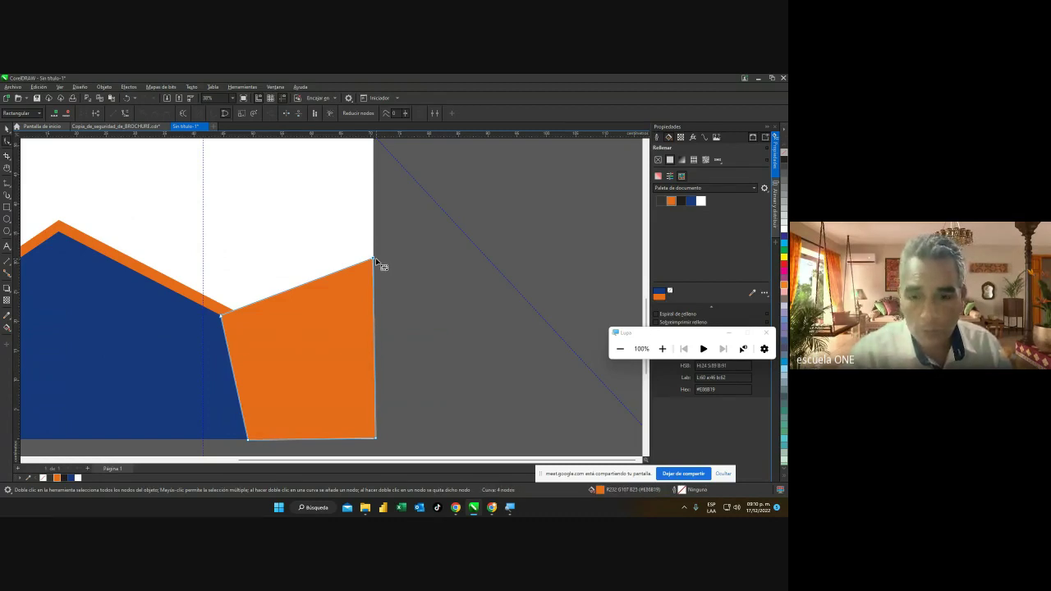
{"action": "left_click", "coordinate": [402, 287]}
{"action": "left_click", "coordinate": [374, 259]}
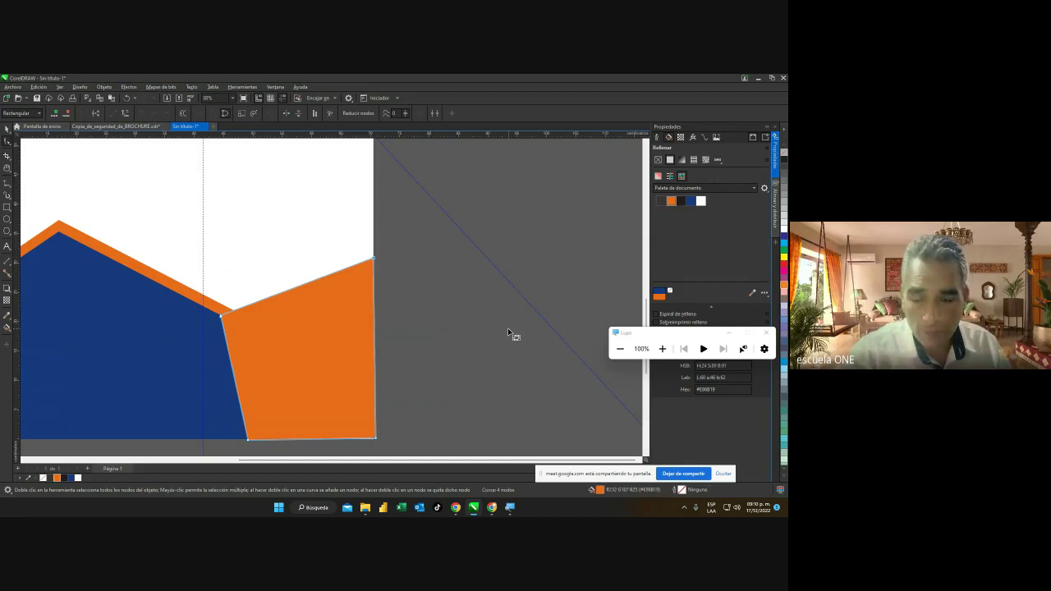
{"action": "left_click", "coordinate": [6, 129]}
{"action": "left_click", "coordinate": [446, 314]}
{"action": "left_click", "coordinate": [337, 301]}
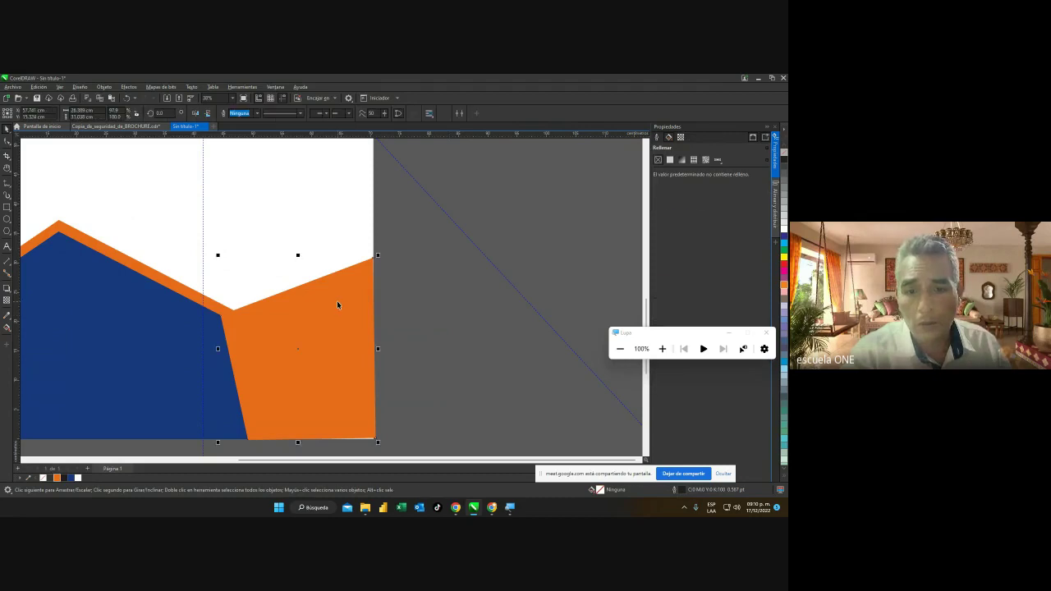
{"action": "left_click", "coordinate": [8, 142]}
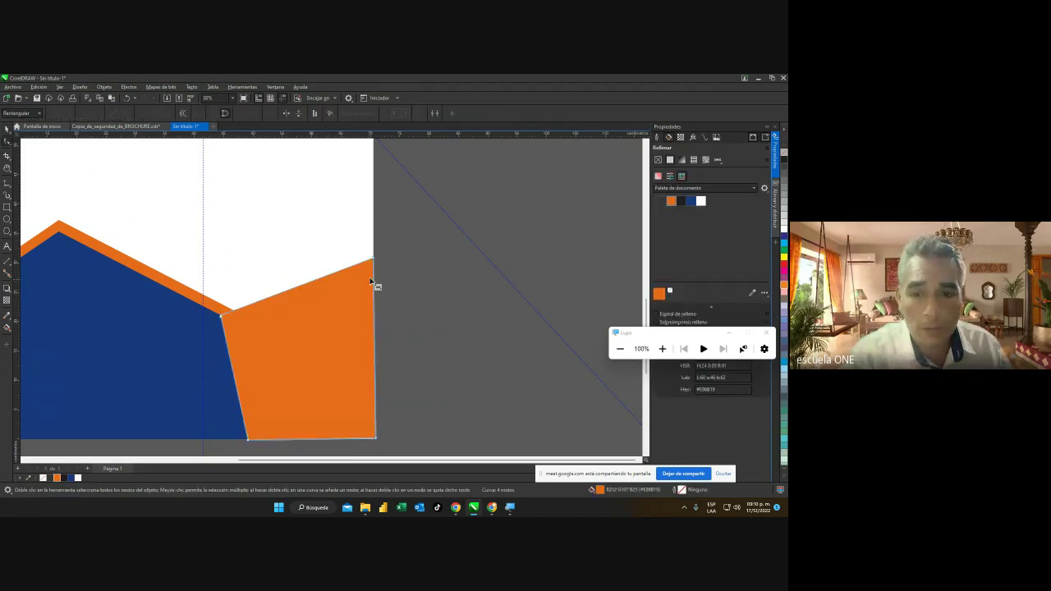
{"action": "left_click_drag", "start_coordinate": [376, 262], "coordinate": [376, 263]}
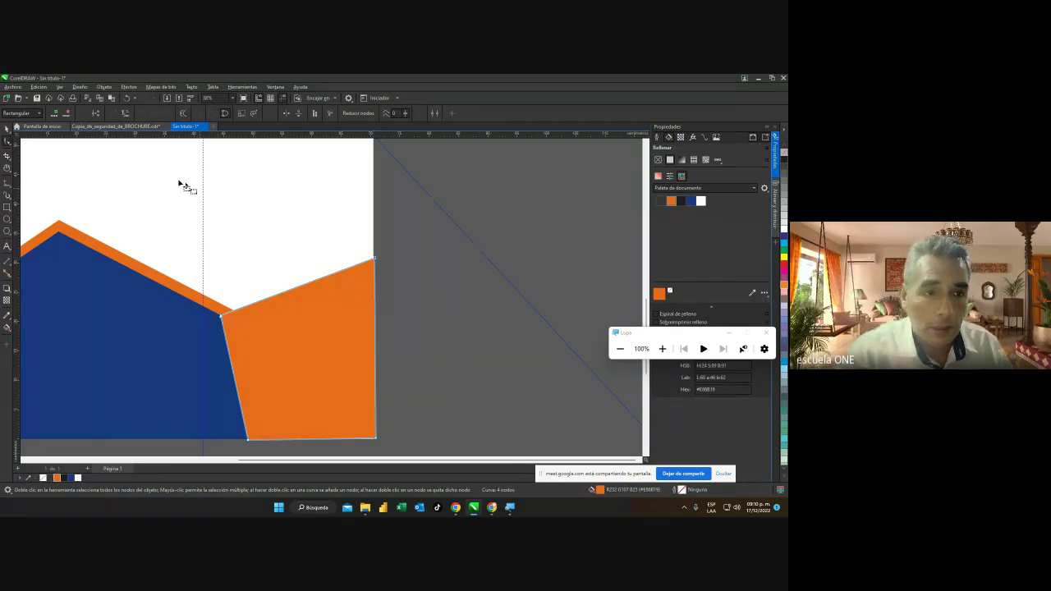
{"action": "left_click", "coordinate": [7, 128]}
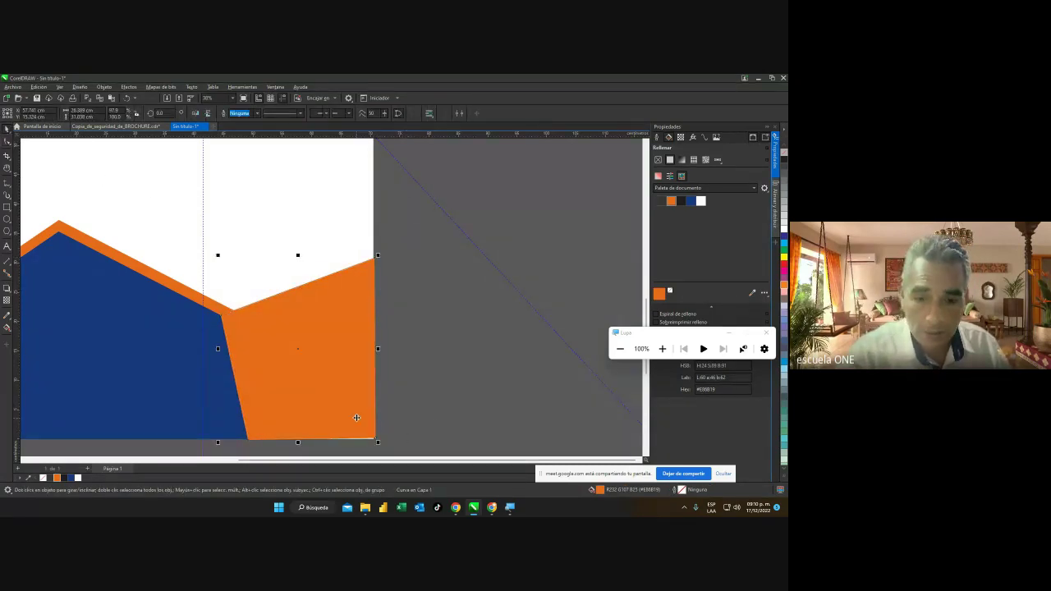
Order the orange four-sided shape behind the blue shape.
{"action": "right_click", "coordinate": [339, 367]}
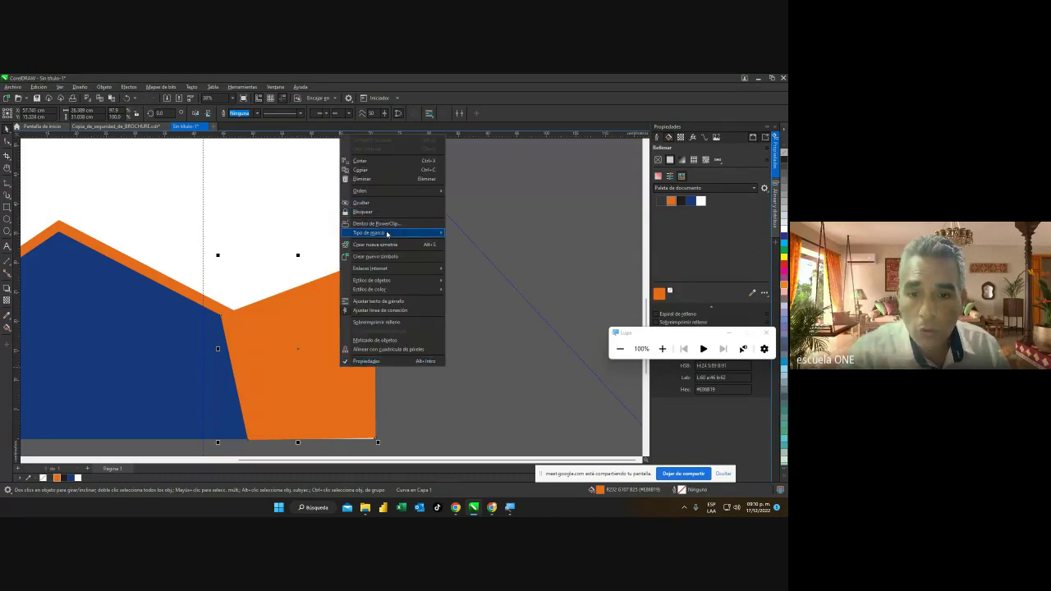
{"action": "mouse_move", "coordinate": [399, 194]}
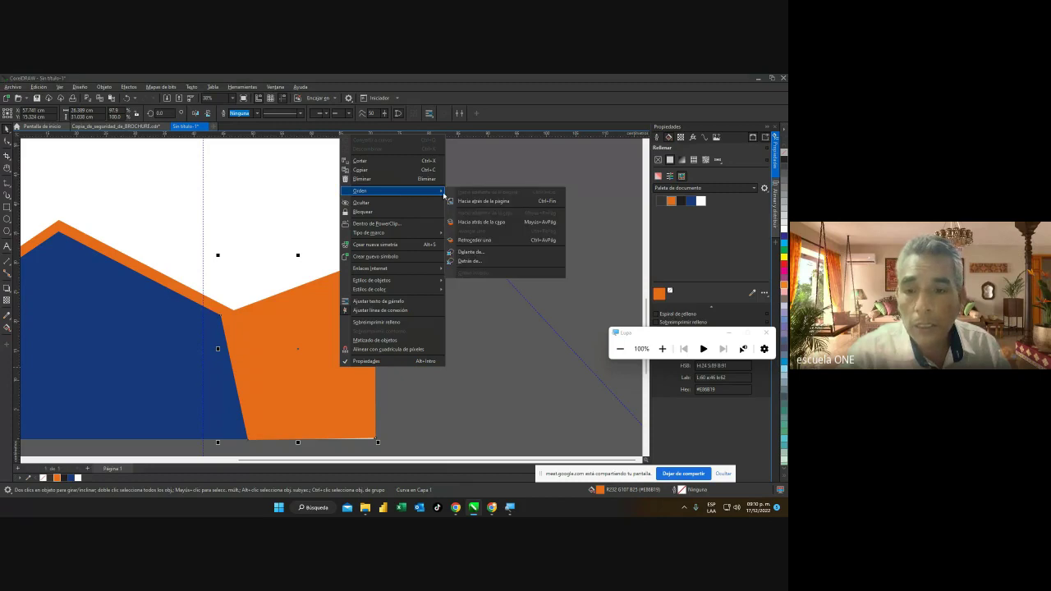
{"action": "left_click", "coordinate": [474, 263]}
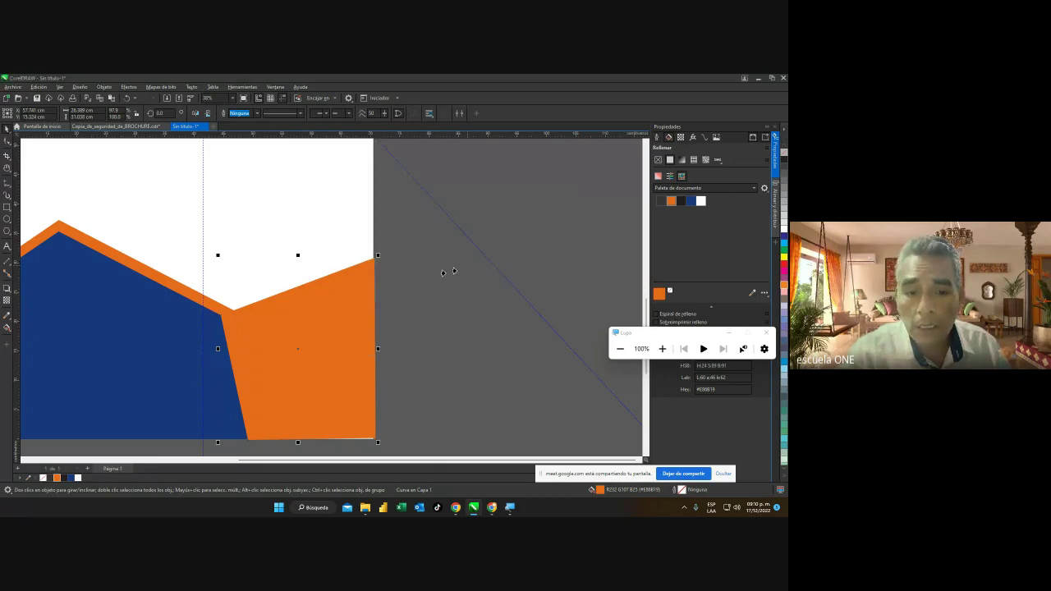
{"action": "left_click", "coordinate": [204, 377]}
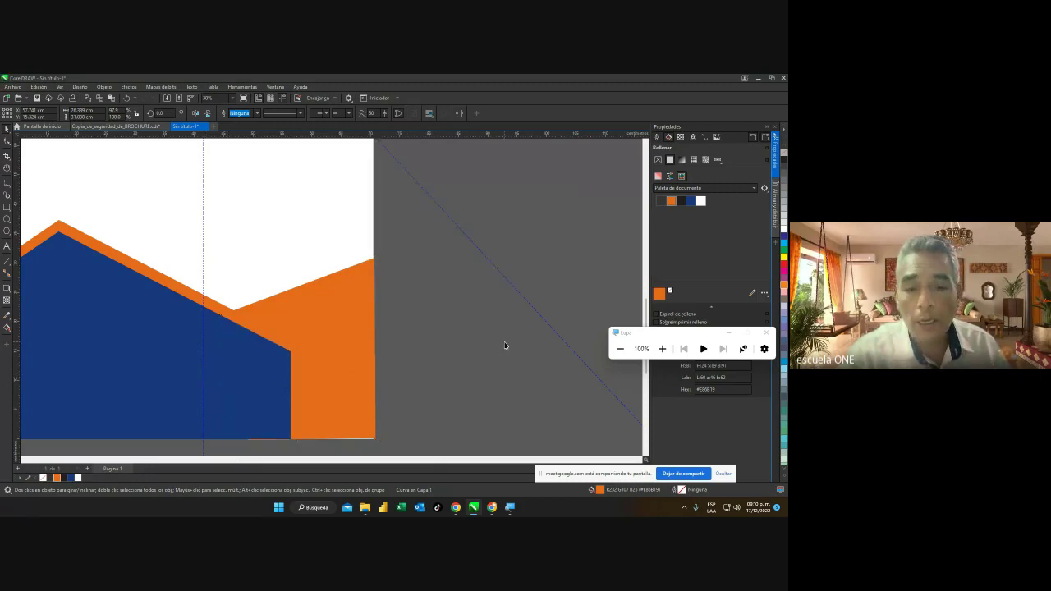
{"action": "left_click", "coordinate": [483, 351]}
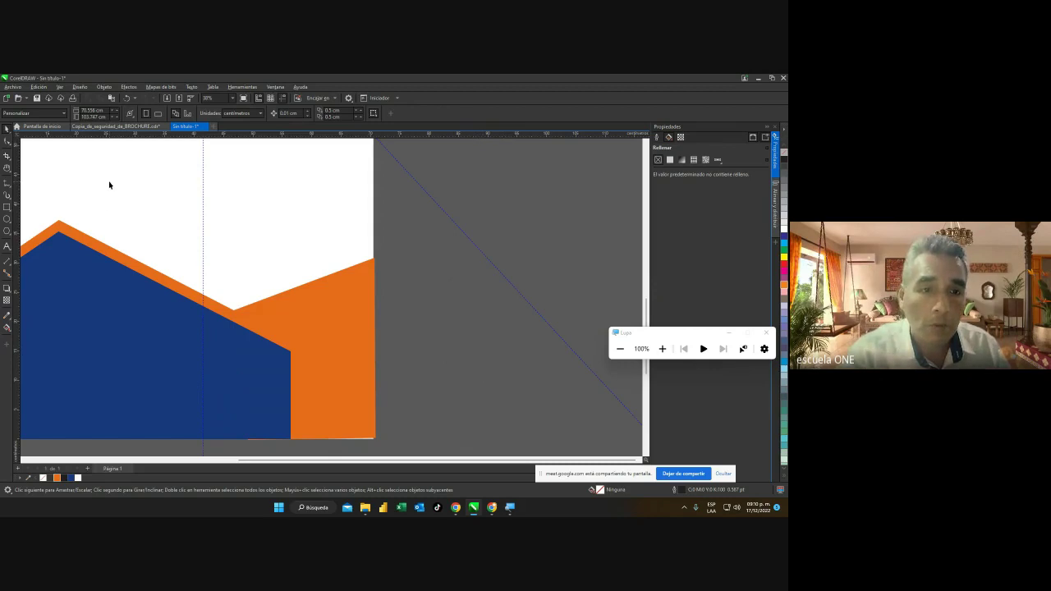
Check the reference brochure and move the orange four-sided shape's upper-left node right and down along the blue shape's sloping edge.
{"action": "left_click", "coordinate": [120, 130]}
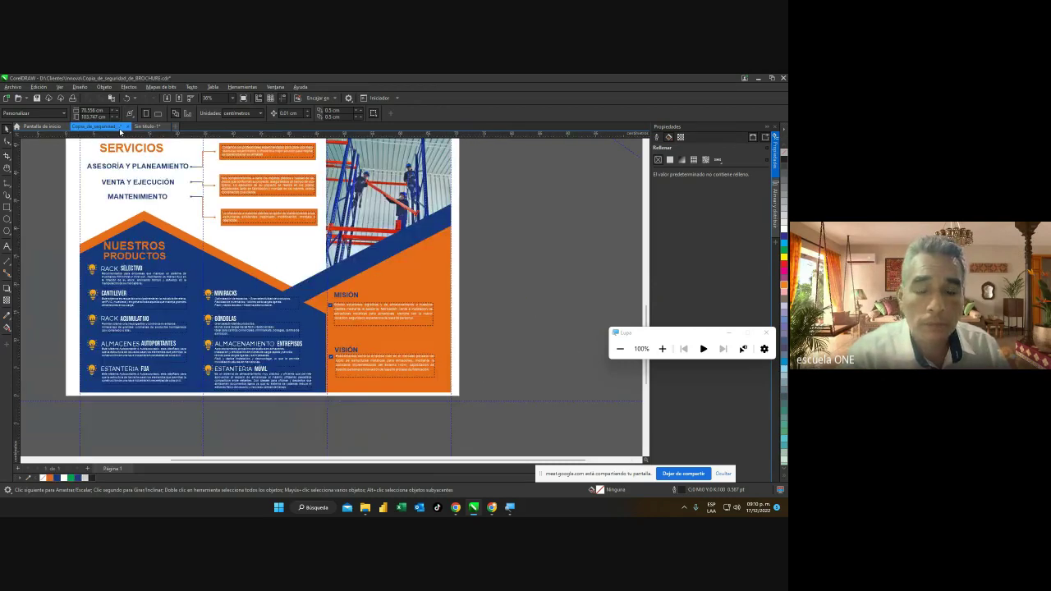
{"action": "left_click", "coordinate": [146, 127]}
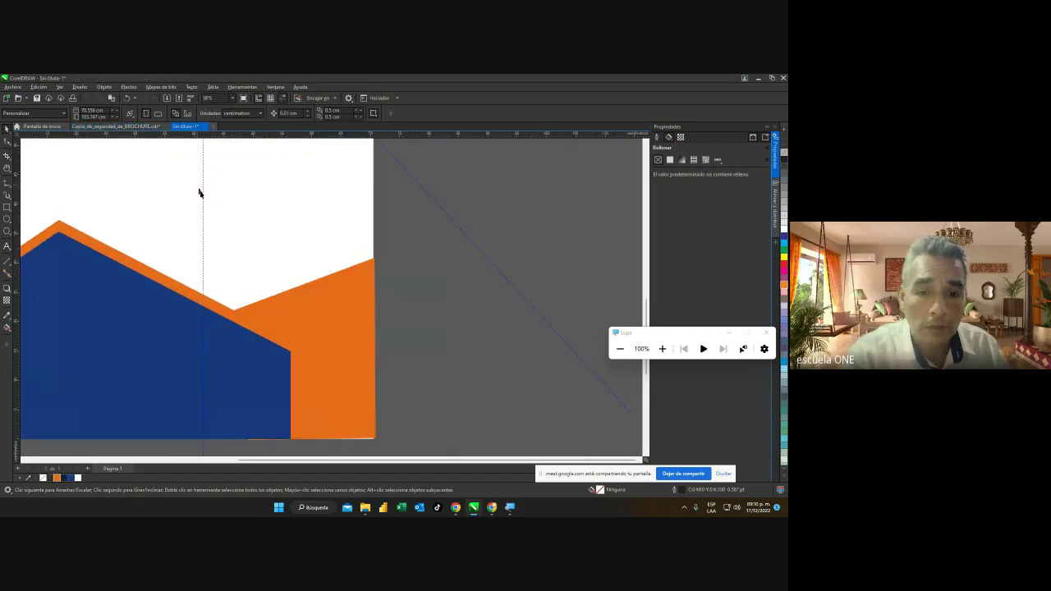
{"action": "left_click", "coordinate": [299, 304]}
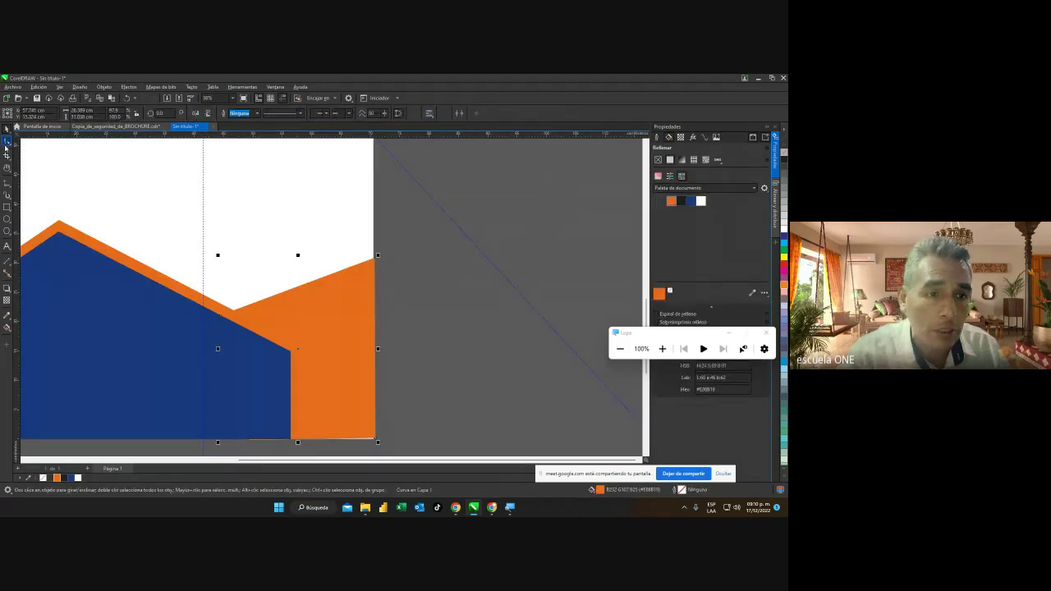
{"action": "key", "text": "F10"}
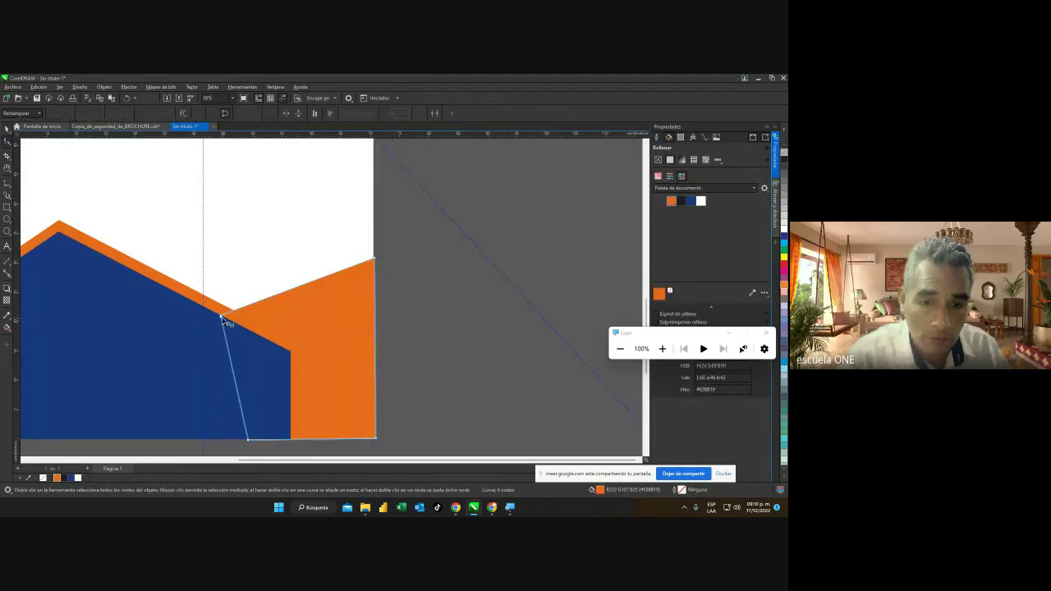
{"action": "left_click_drag", "start_coordinate": [221, 320], "coordinate": [254, 343]}
{"action": "left_click_drag", "start_coordinate": [259, 345], "coordinate": [257, 341]}
Compare with the reference brochure and move the blue shape's upper-right and lower-right nodes leftward, making its right edge nearly vertical below the valley.
{"action": "left_click", "coordinate": [110, 126]}
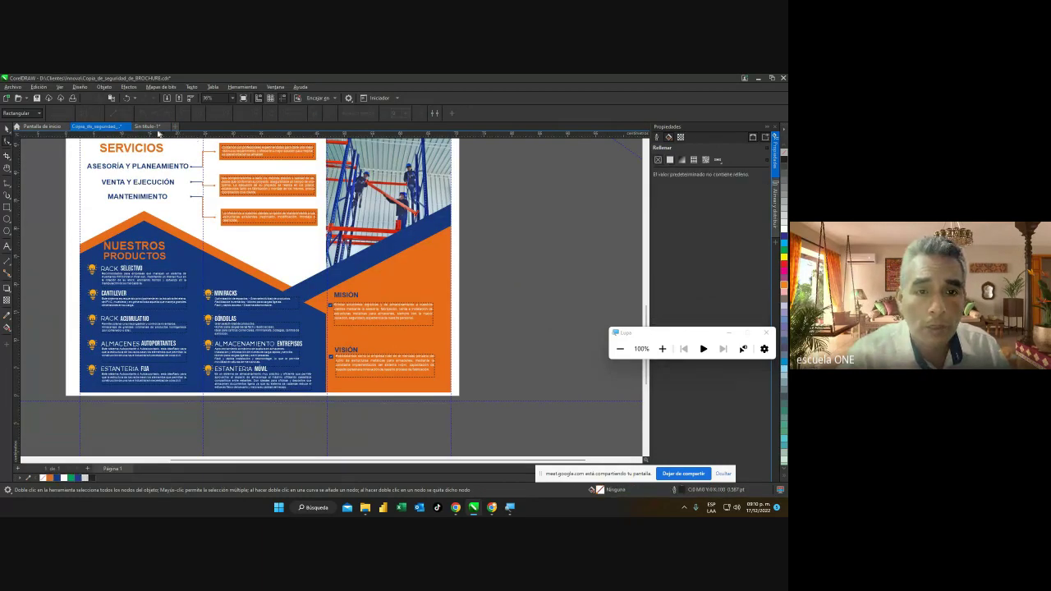
{"action": "left_click", "coordinate": [147, 128]}
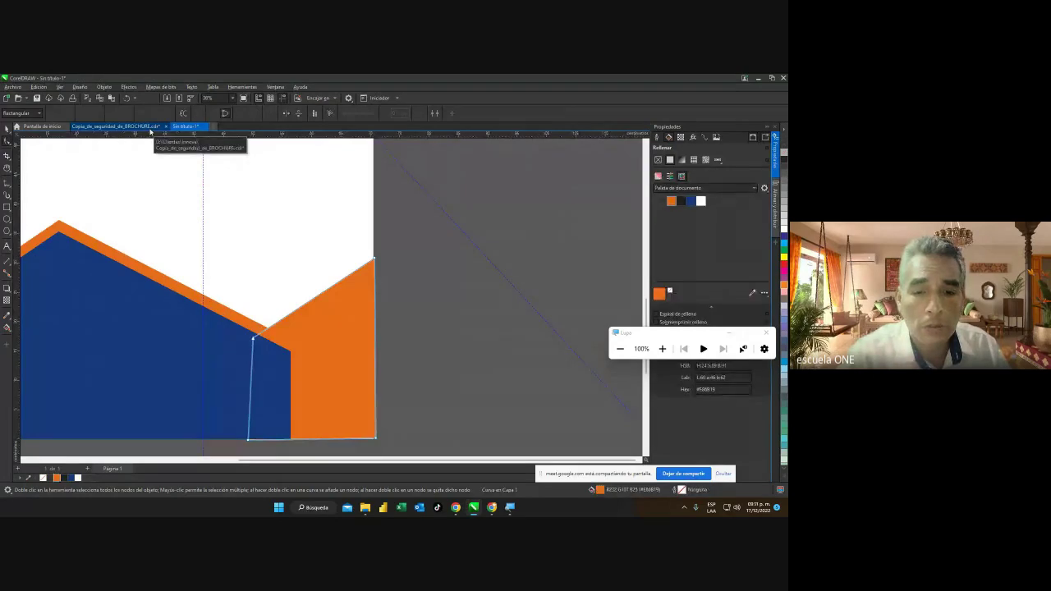
{"action": "left_click", "coordinate": [93, 127]}
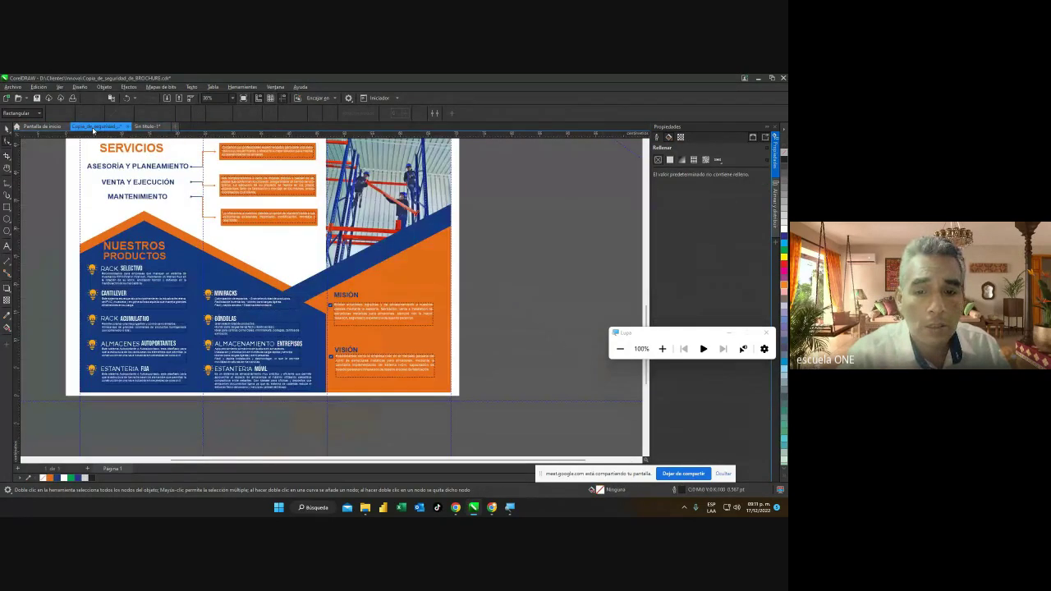
{"action": "left_click", "coordinate": [148, 128]}
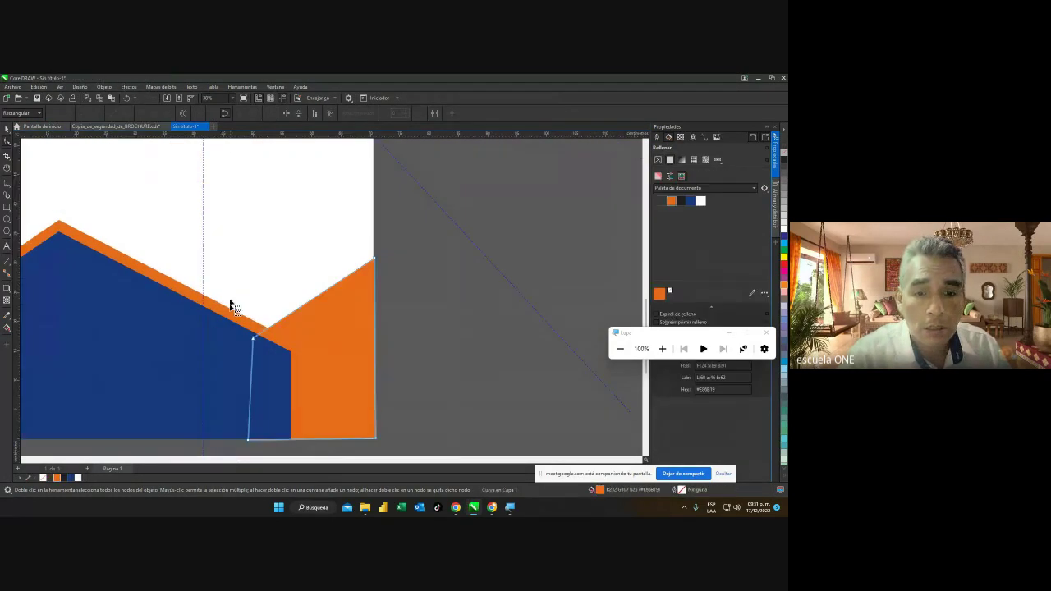
{"action": "left_click_drag", "start_coordinate": [341, 460], "coordinate": [269, 461]}
{"action": "left_click", "coordinate": [318, 375]}
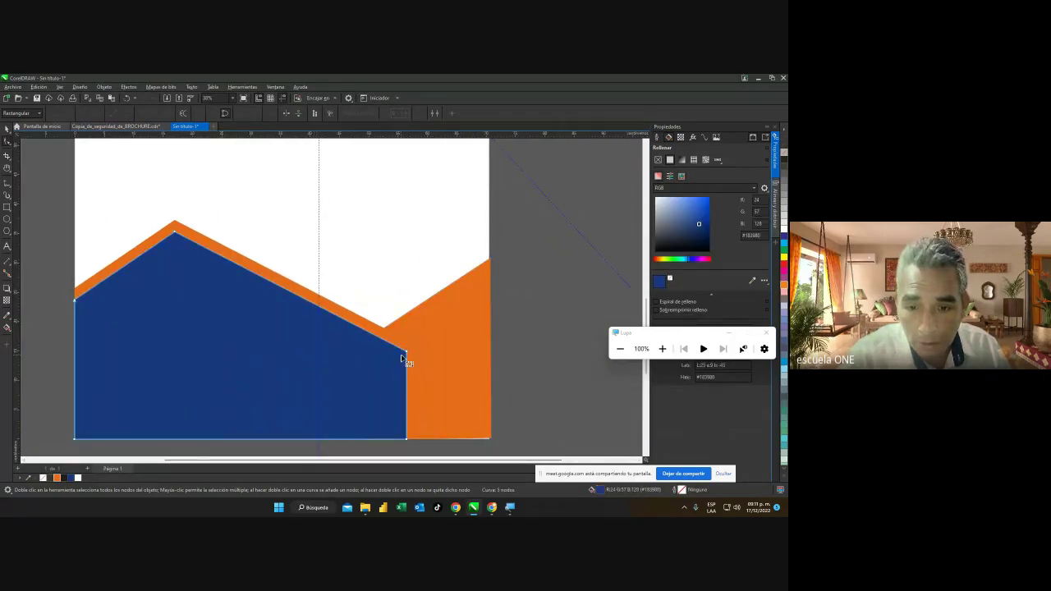
{"action": "left_click_drag", "start_coordinate": [406, 353], "coordinate": [382, 338]}
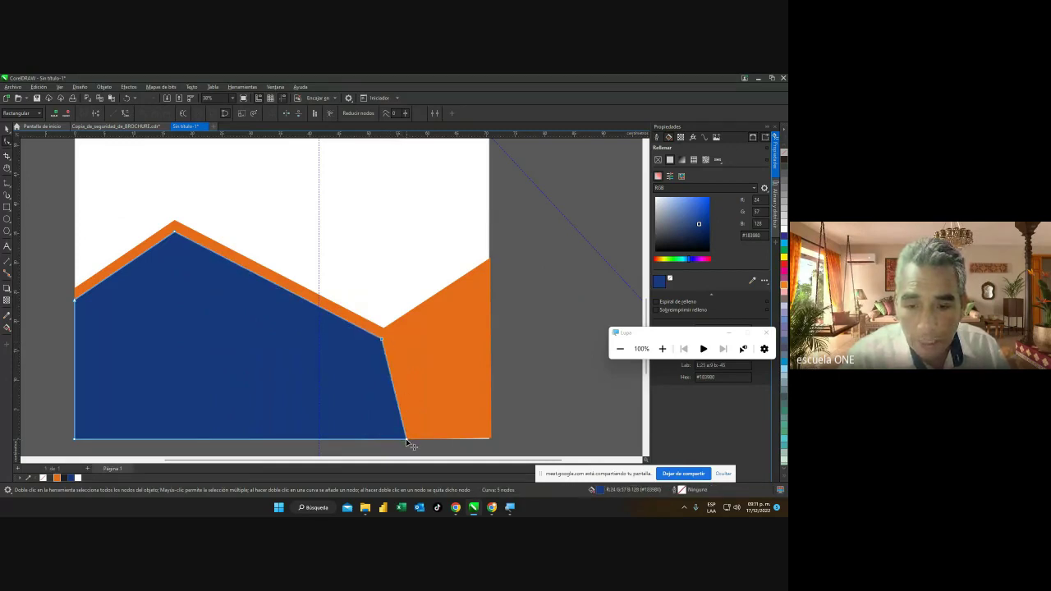
{"action": "left_click_drag", "start_coordinate": [406, 439], "coordinate": [384, 439]}
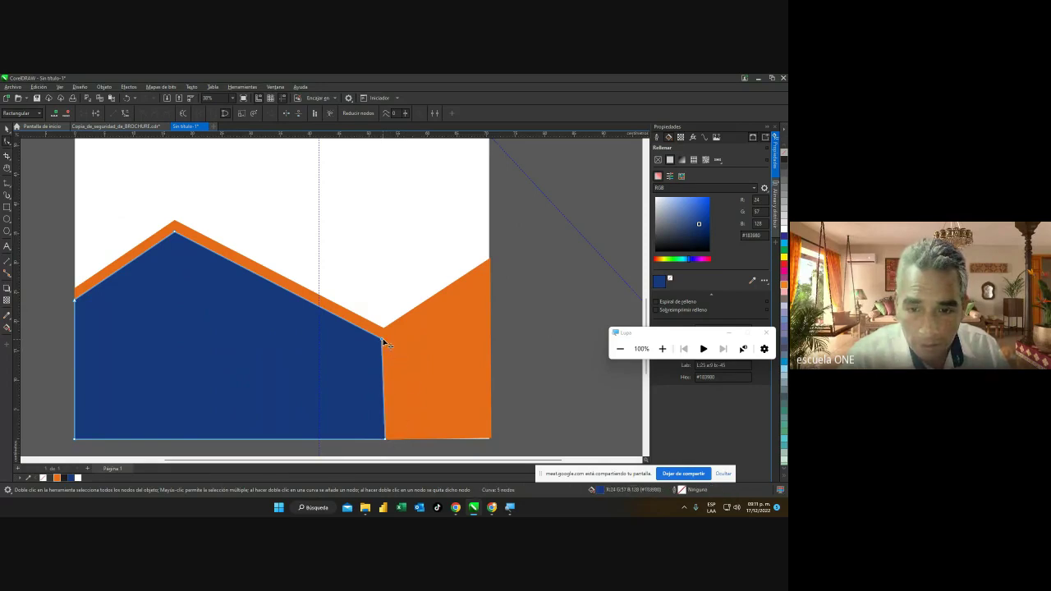
{"action": "left_click_drag", "start_coordinate": [383, 338], "coordinate": [379, 338]}
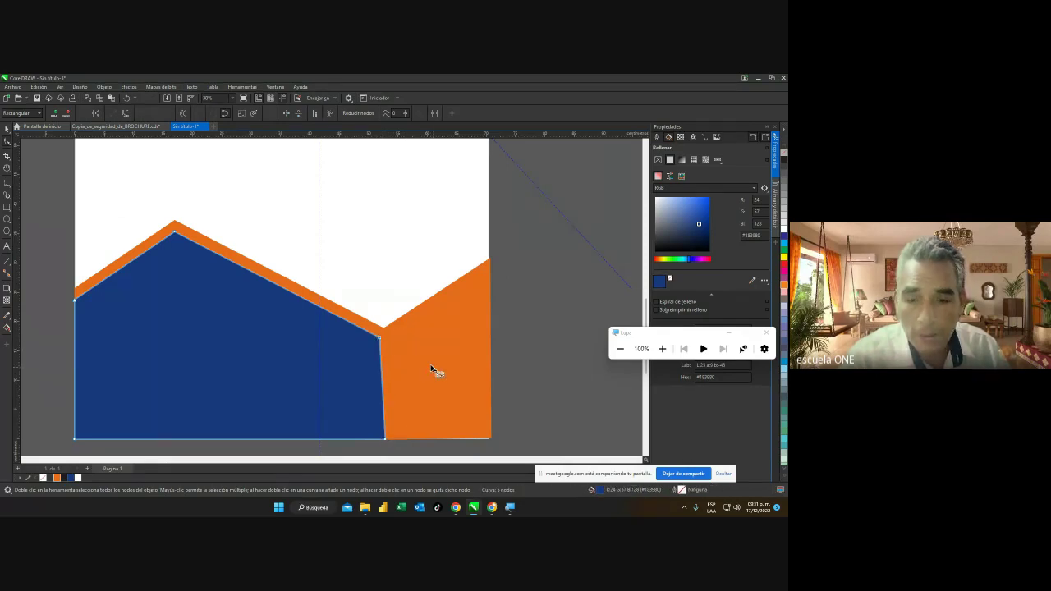
Move the orange four-sided shape's upper-left node slightly left and up behind the blue shape to adjust the slope of its upper edge.
{"action": "left_click", "coordinate": [7, 129]}
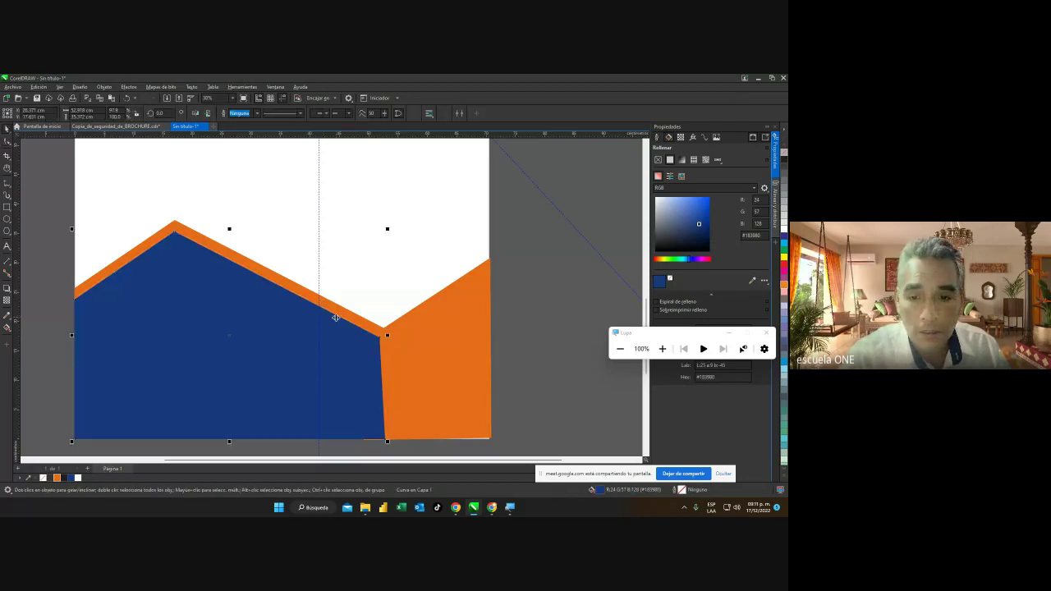
{"action": "left_click", "coordinate": [429, 319]}
{"action": "left_click", "coordinate": [8, 141]}
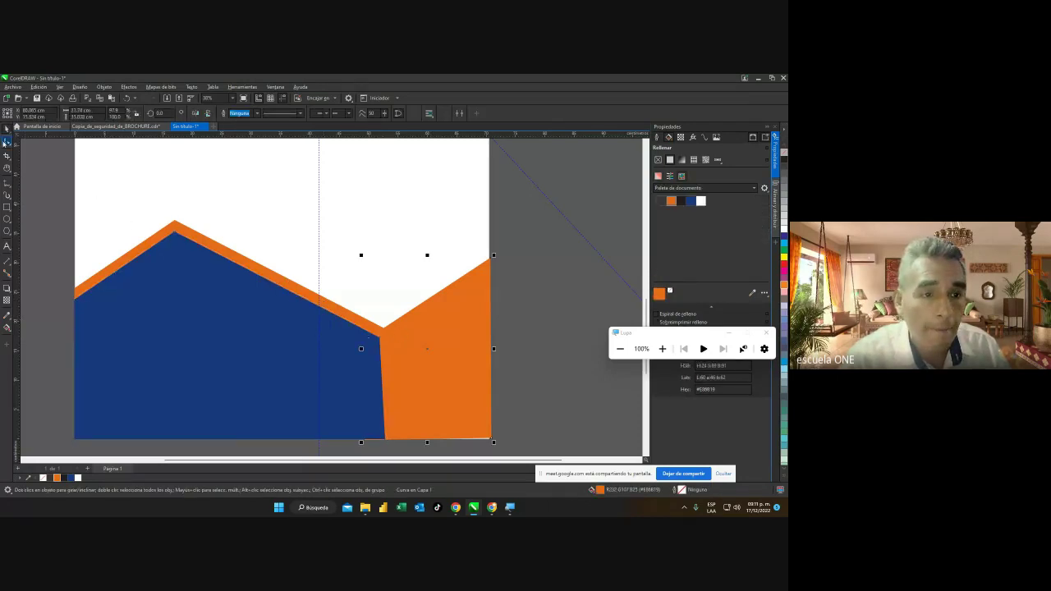
{"action": "left_click", "coordinate": [363, 320]}
{"action": "left_click_drag", "start_coordinate": [369, 340], "coordinate": [355, 335]}
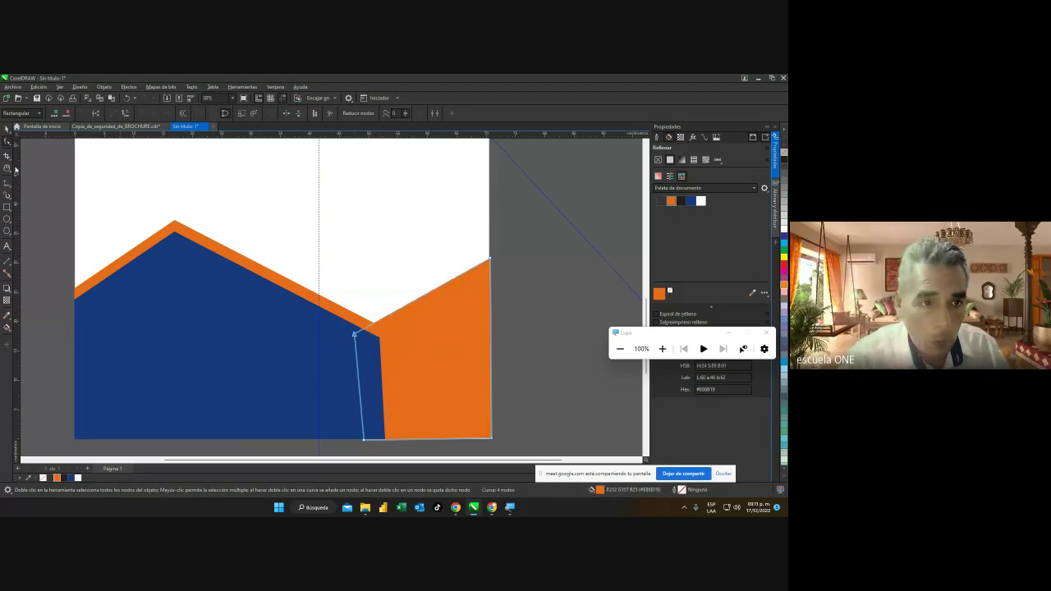
{"action": "left_click", "coordinate": [7, 128]}
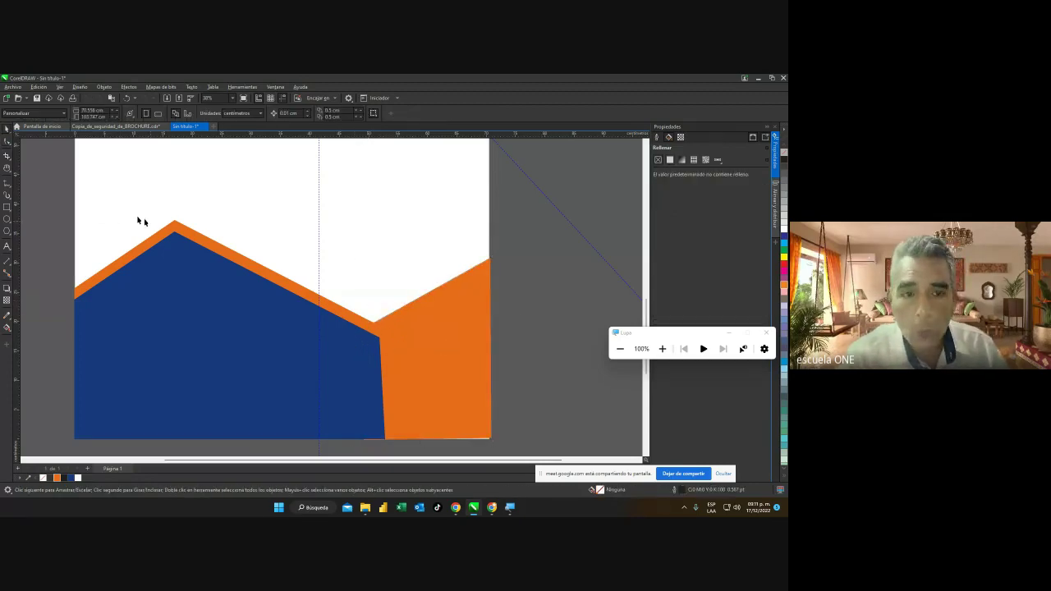
Check the reference brochure's blue band above the orange area and select the orange four-sided shape in the new drawing.
{"action": "left_click", "coordinate": [119, 128]}
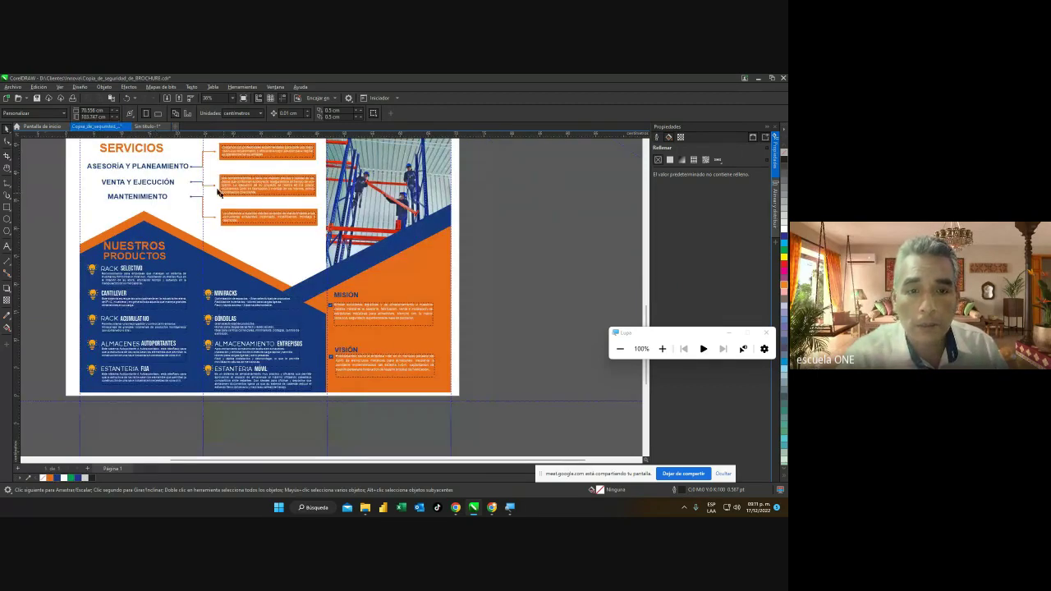
{"action": "left_click", "coordinate": [147, 128]}
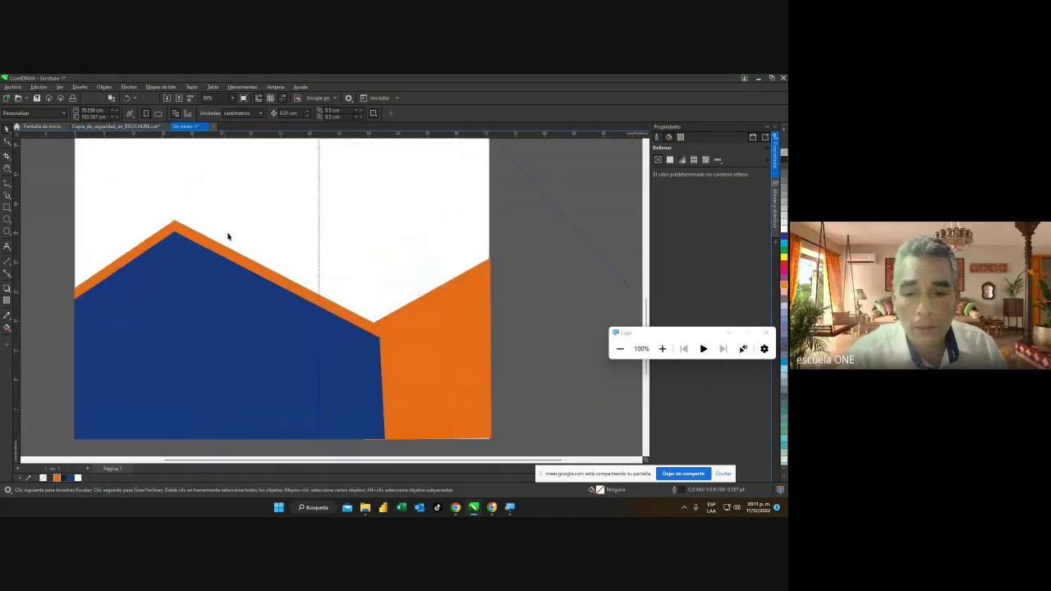
{"action": "left_click", "coordinate": [443, 304]}
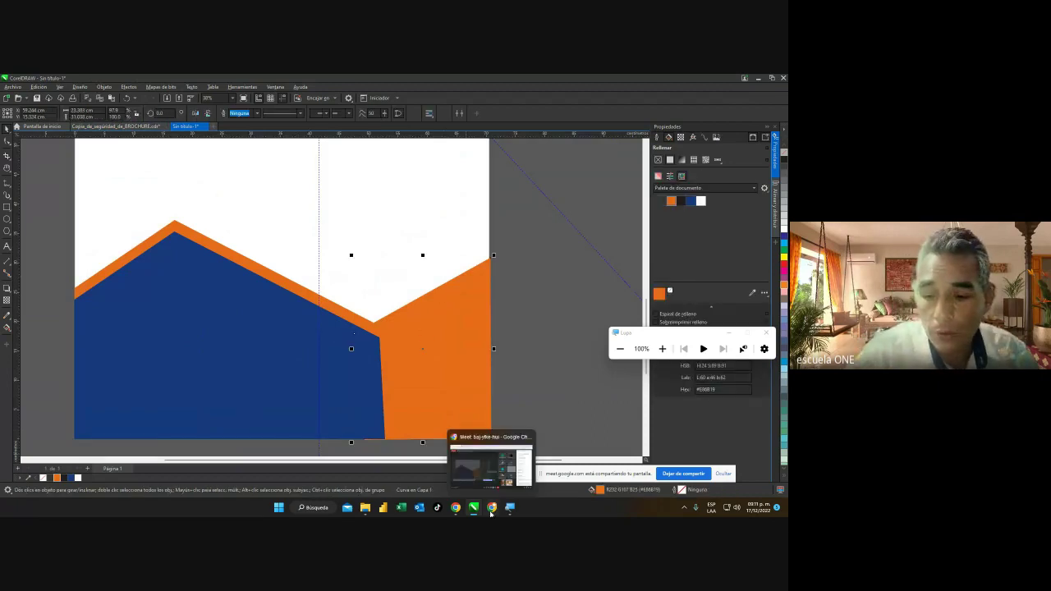
Switch to the Google Meet call to check its chat and return to the new CorelDRAW drawing.
{"action": "left_click", "coordinate": [514, 465]}
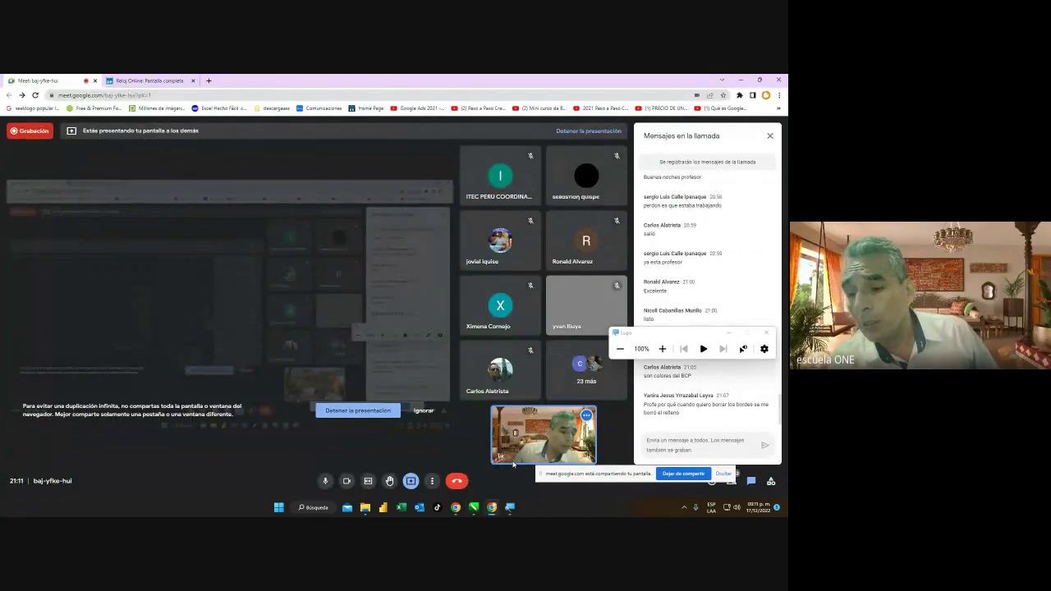
{"action": "mouse_move", "coordinate": [475, 509]}
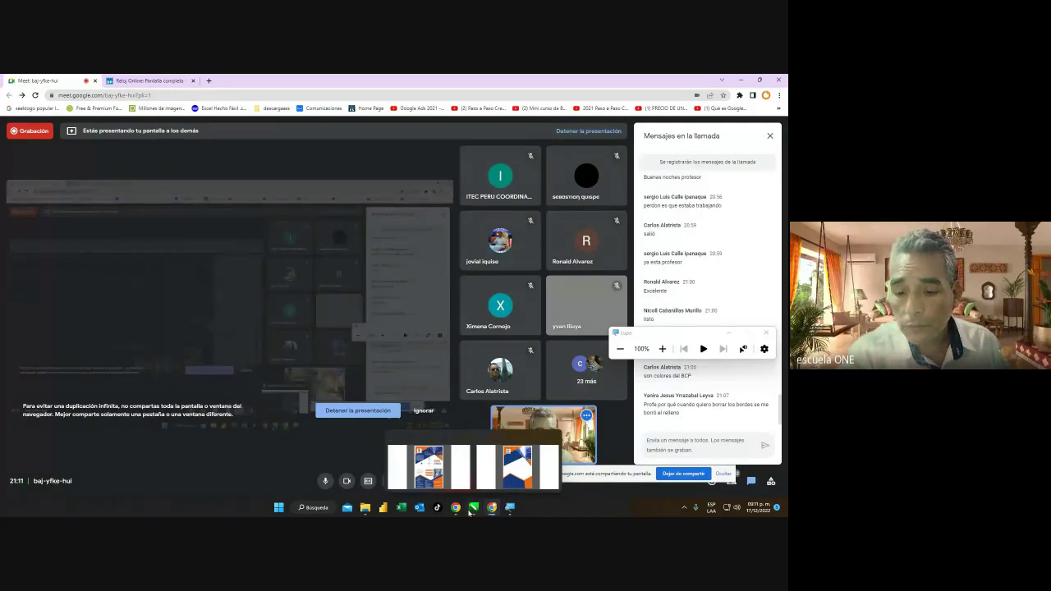
{"action": "left_click", "coordinate": [518, 475]}
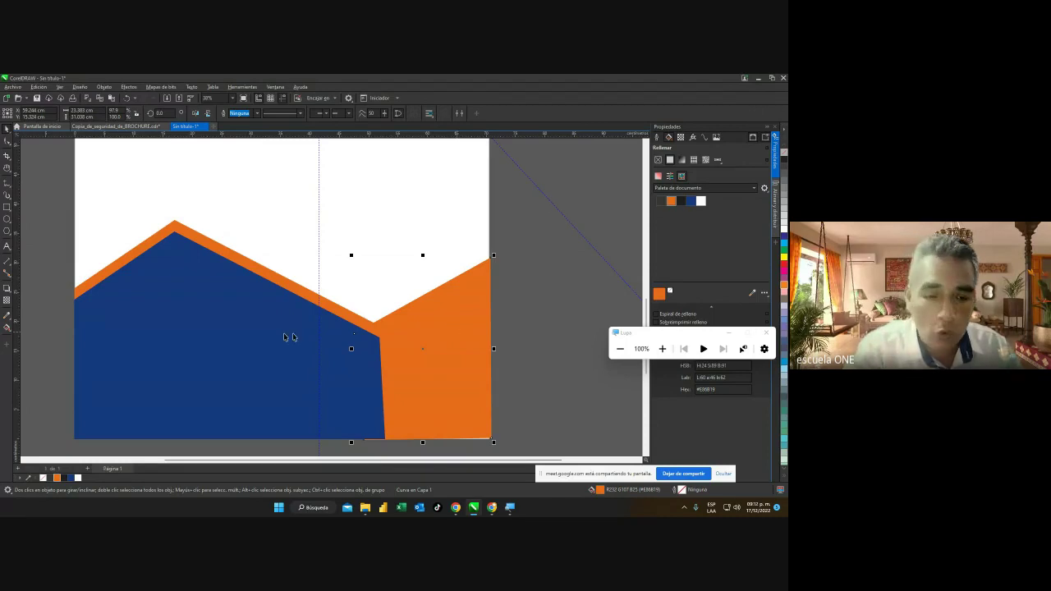
Duplicate the orange four-sided shape in place, fill the copy with the document palette's blue and shift it slightly upward.
{"action": "left_click", "coordinate": [72, 478]}
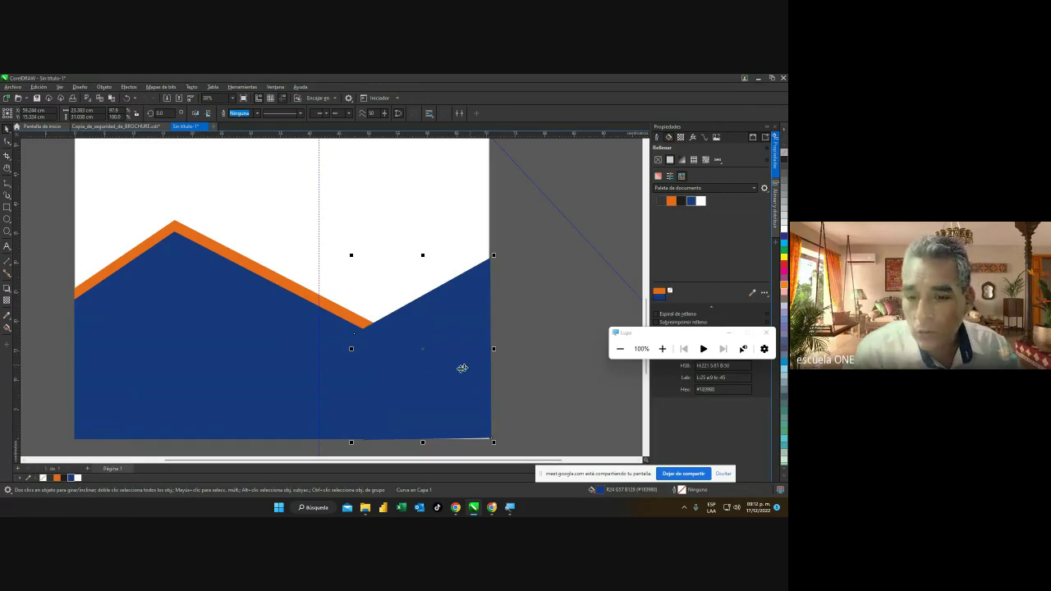
{"action": "left_click_drag", "start_coordinate": [455, 370], "coordinate": [454, 357]}
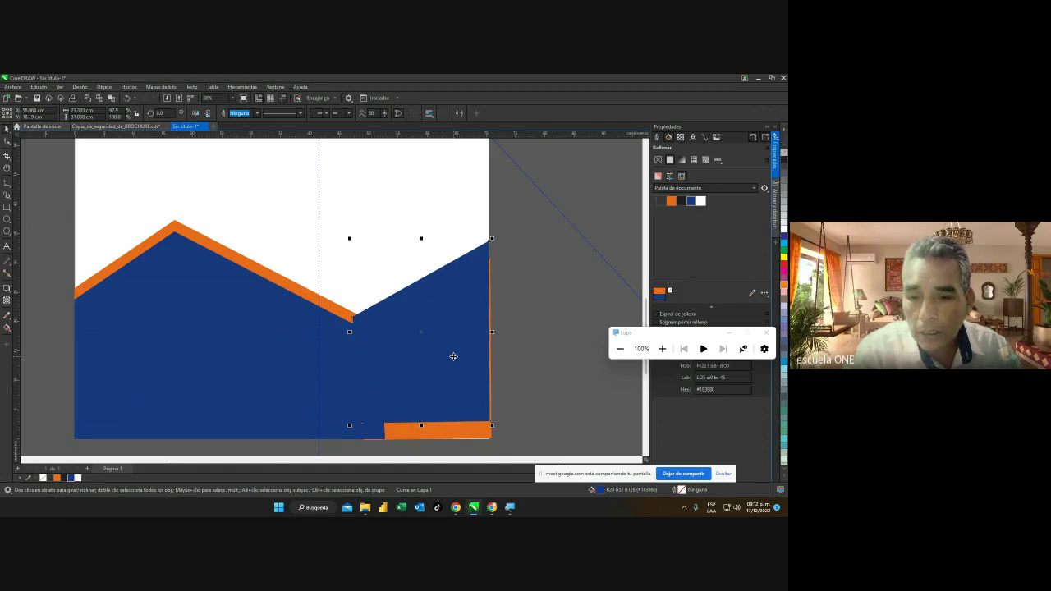
Place the blue copy directly behind the orange four-sided shape and nudge it slightly to the right.
{"action": "right_click", "coordinate": [453, 357]}
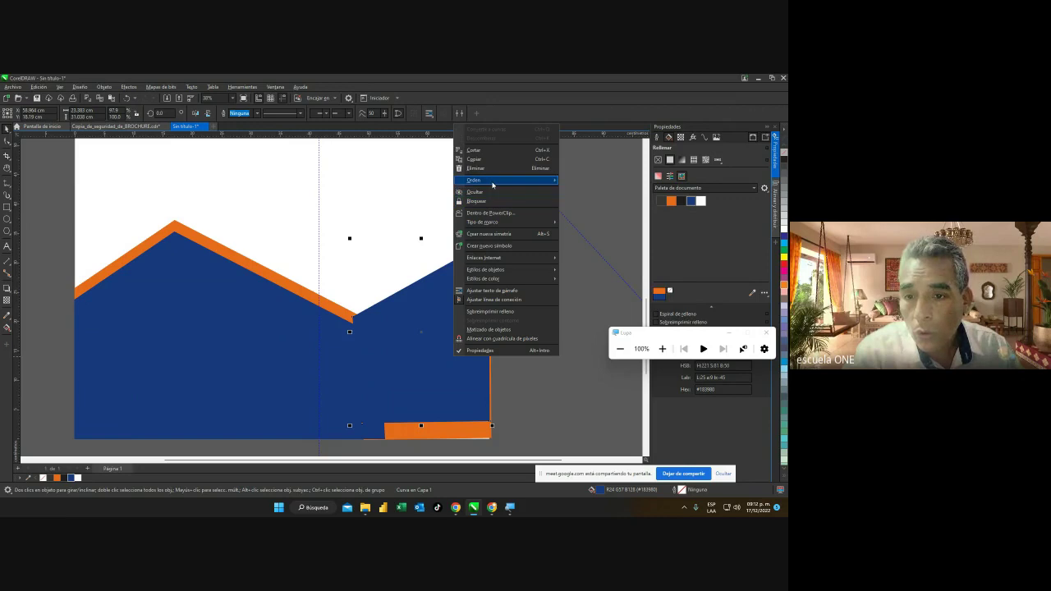
{"action": "mouse_move", "coordinate": [495, 185]}
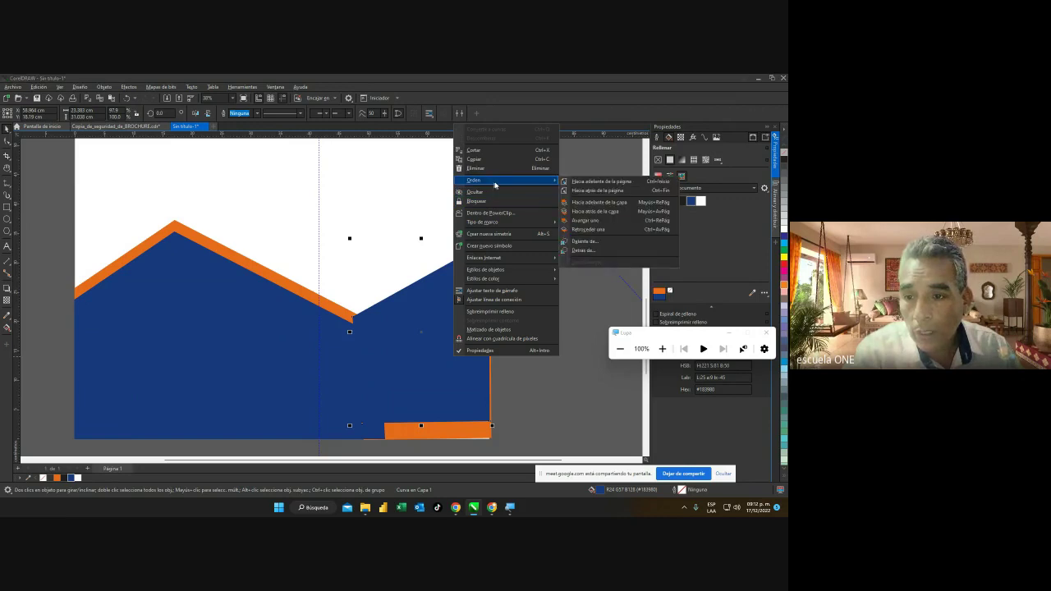
{"action": "left_click", "coordinate": [590, 252]}
{"action": "left_click", "coordinate": [468, 426]}
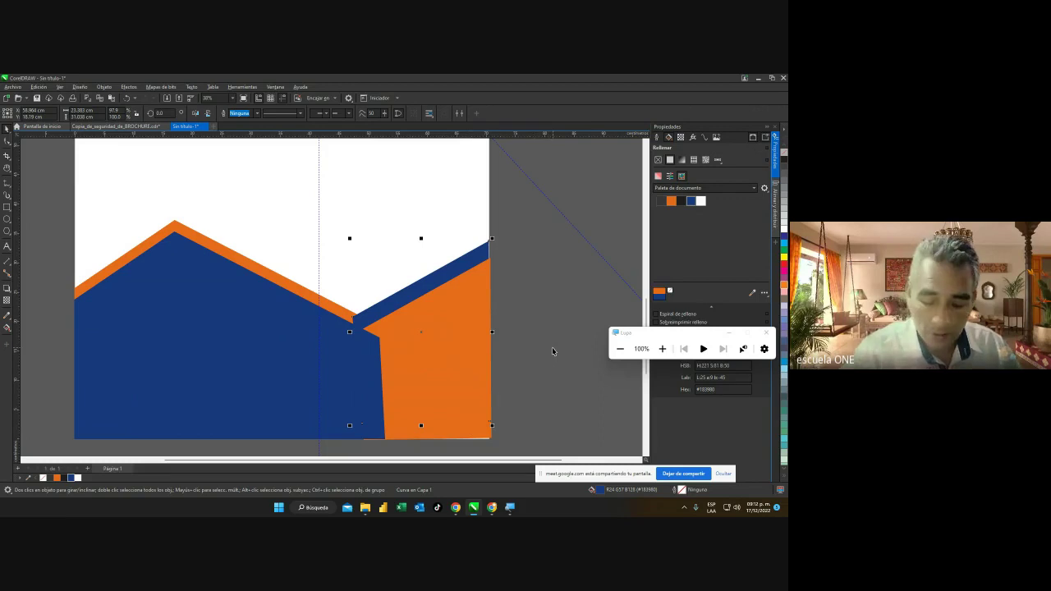
{"action": "key", "text": "Right"}
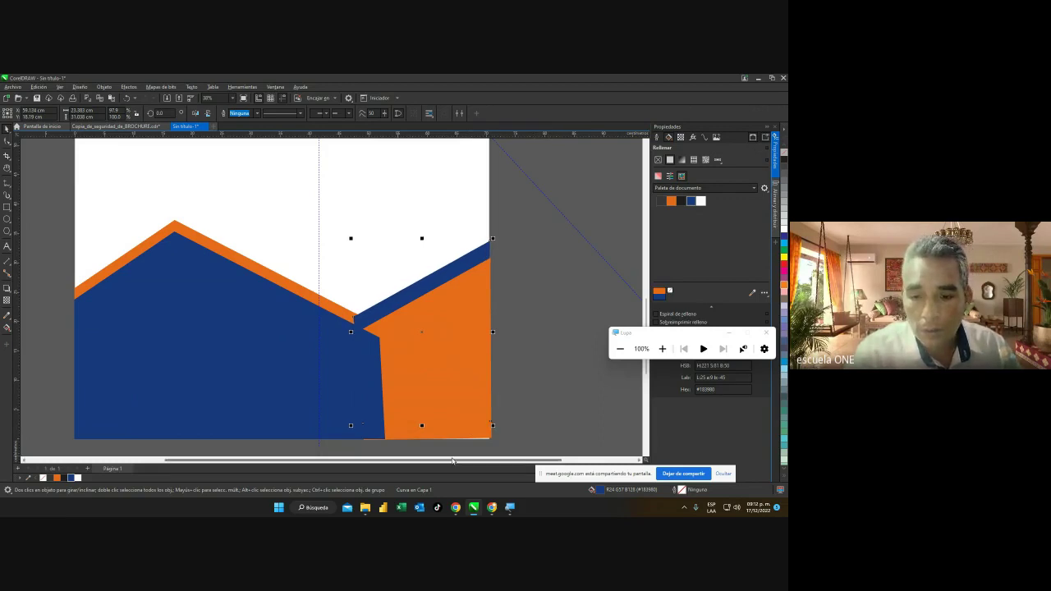
{"action": "left_click", "coordinate": [408, 448]}
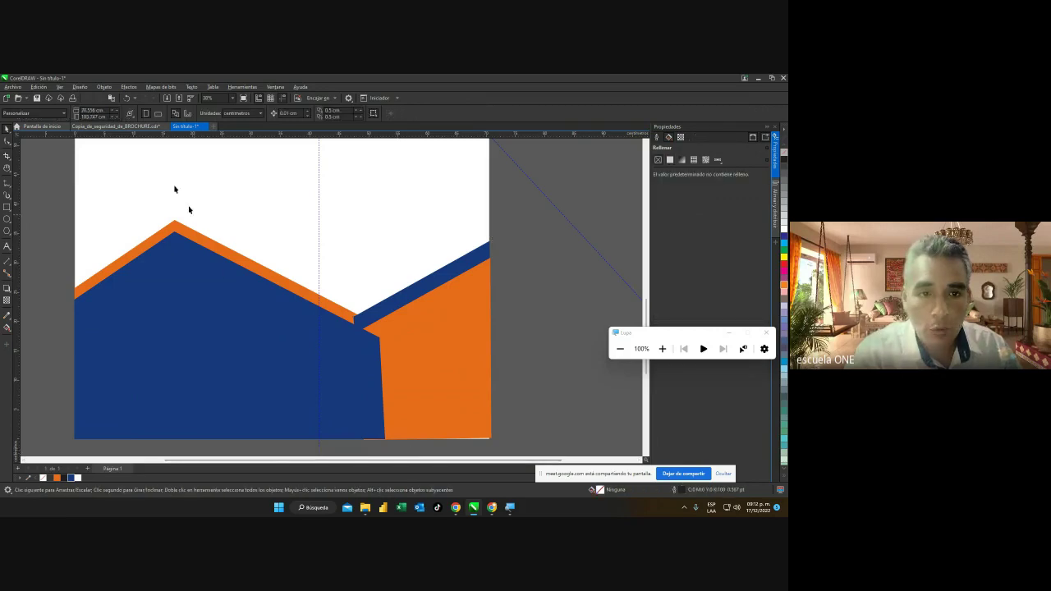
Check the reference brochure's blue band, then extend the blue copy's upper-left node behind the large blue shape and its upper-right node past the page edge.
{"action": "left_click", "coordinate": [131, 126]}
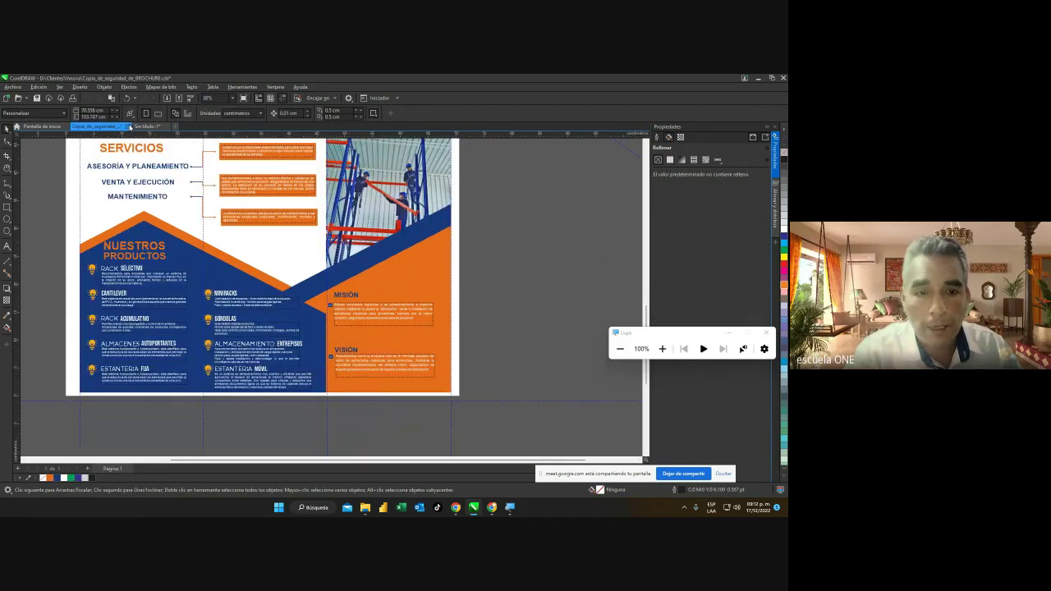
{"action": "left_click", "coordinate": [141, 127]}
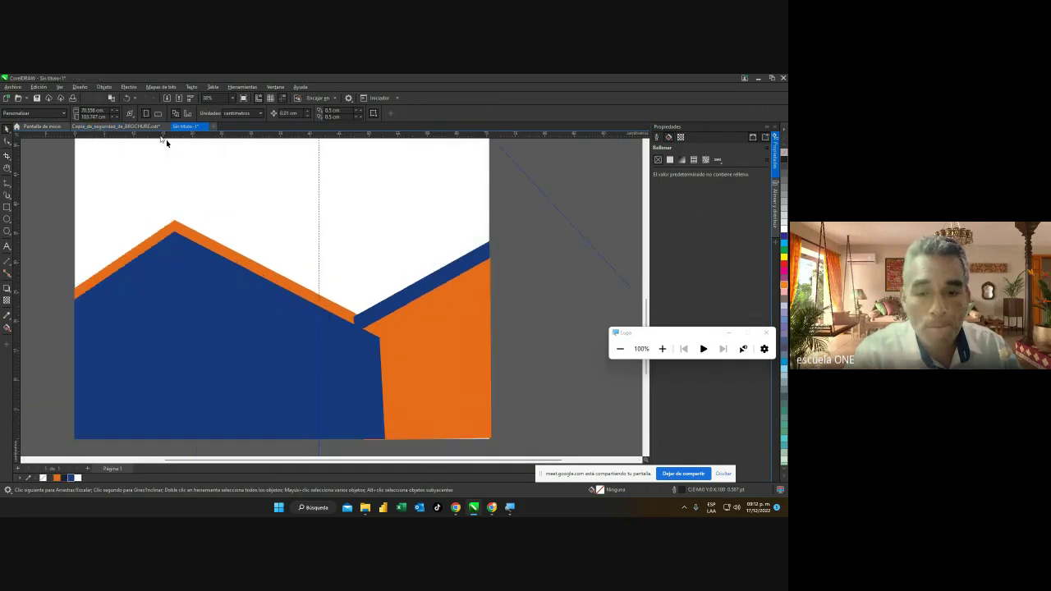
{"action": "left_click", "coordinate": [434, 282]}
{"action": "left_click", "coordinate": [7, 144]}
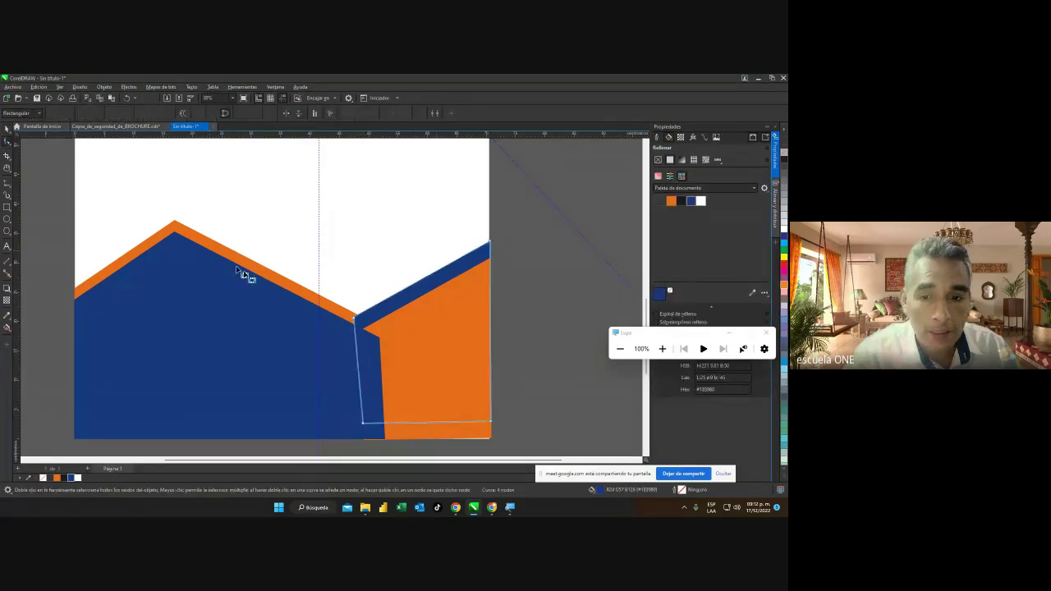
{"action": "left_click", "coordinate": [349, 320]}
{"action": "left_click_drag", "start_coordinate": [349, 320], "coordinate": [338, 326]}
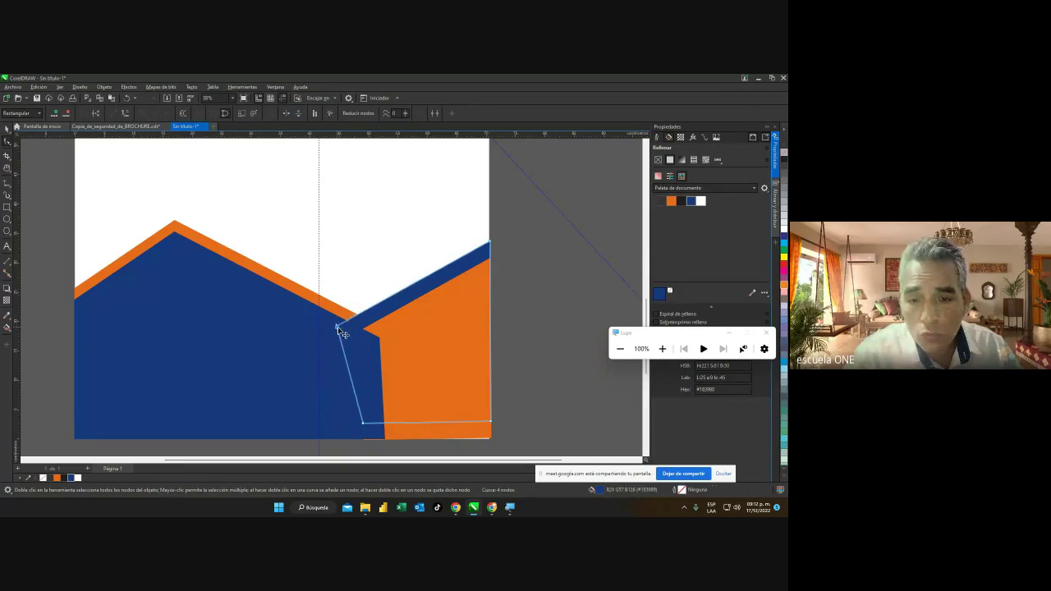
{"action": "left_click", "coordinate": [492, 242]}
{"action": "left_click_drag", "start_coordinate": [493, 241], "coordinate": [495, 238]}
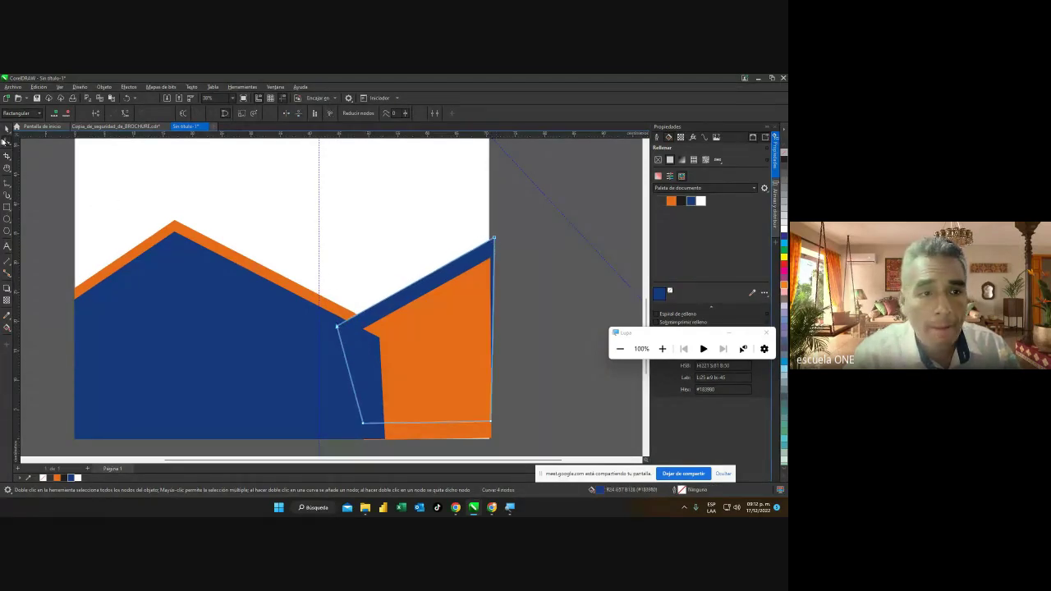
{"action": "left_click", "coordinate": [6, 130]}
{"action": "left_click", "coordinate": [553, 298]}
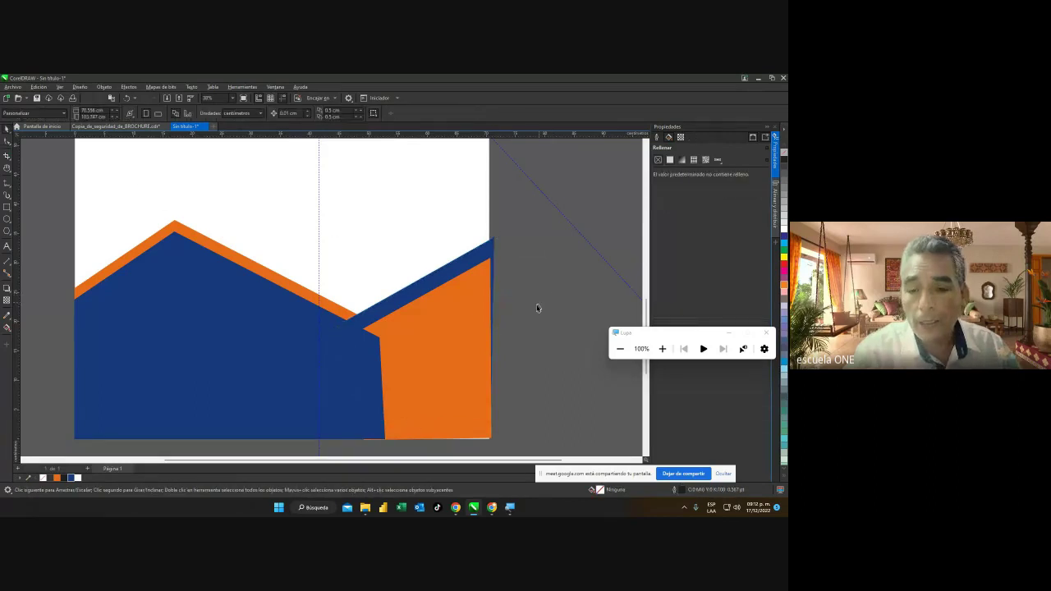
Stretch the orange four-sided shape slightly downward so it covers the page's lower edge.
{"action": "left_click", "coordinate": [457, 377]}
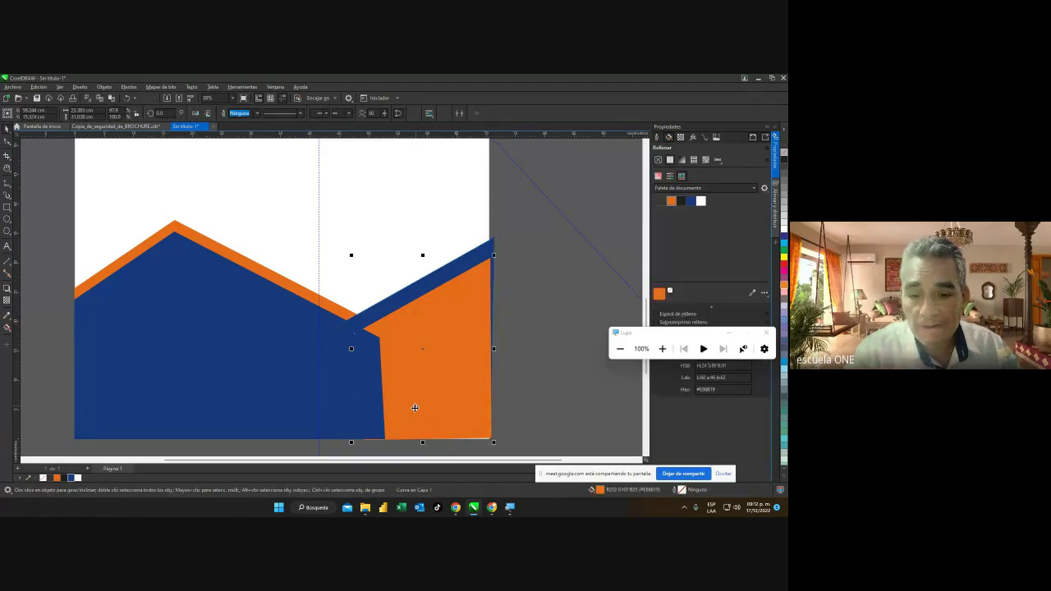
{"action": "left_click_drag", "start_coordinate": [423, 444], "coordinate": [468, 437]}
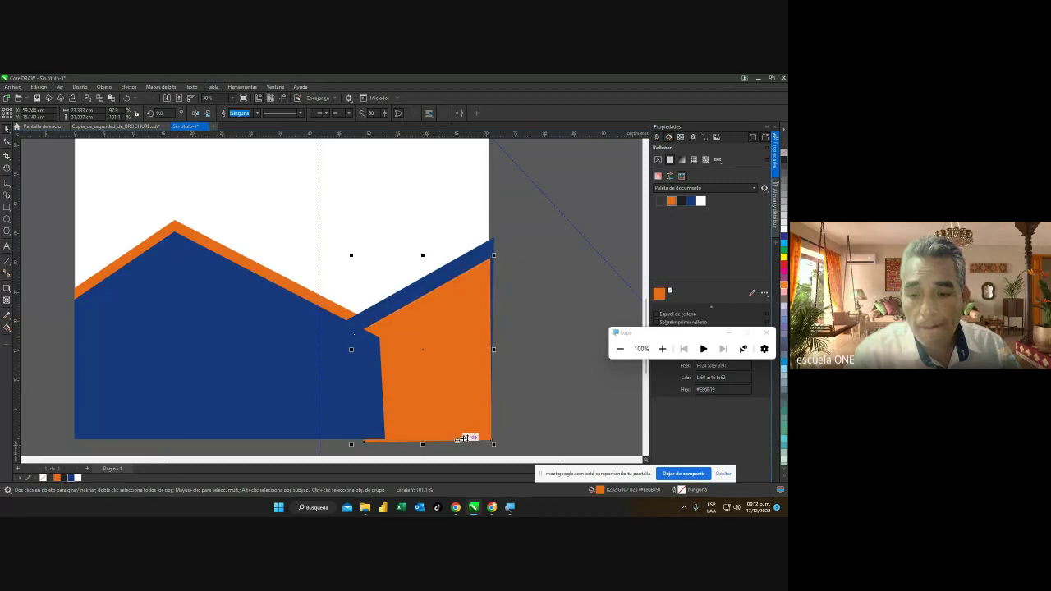
{"action": "left_click", "coordinate": [529, 388]}
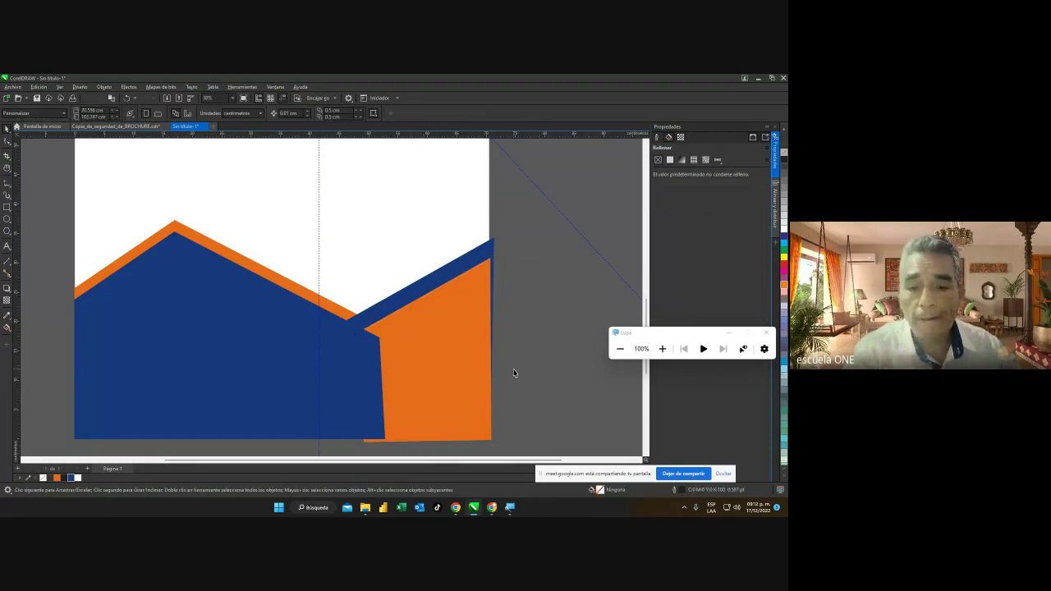
Compare the lower panel with the reference brochure, check the Google Meet call's chat and return to the new CorelDRAW drawing.
{"action": "left_click", "coordinate": [107, 128]}
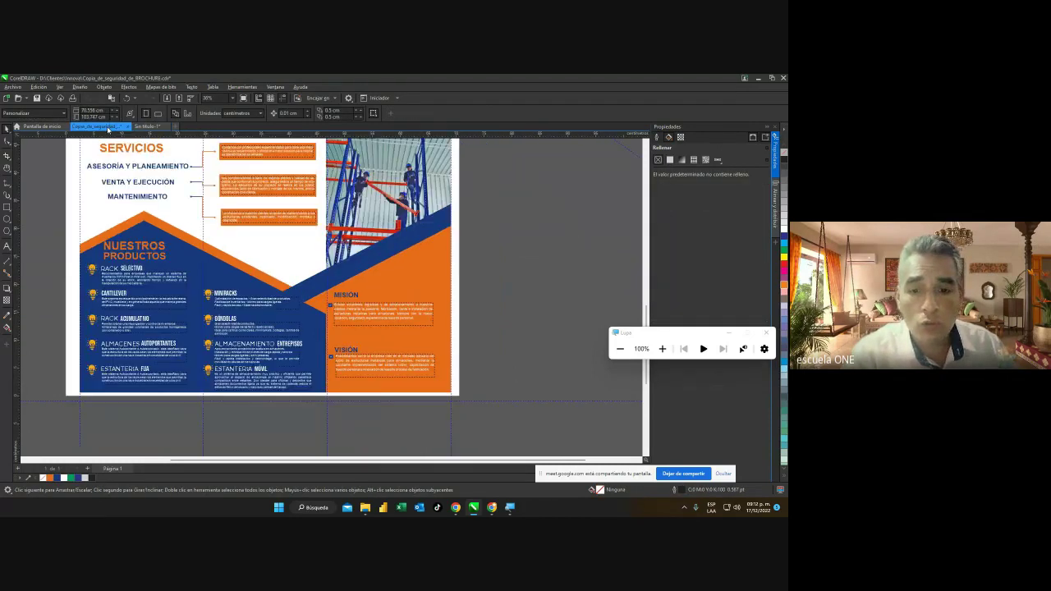
{"action": "left_click", "coordinate": [150, 127]}
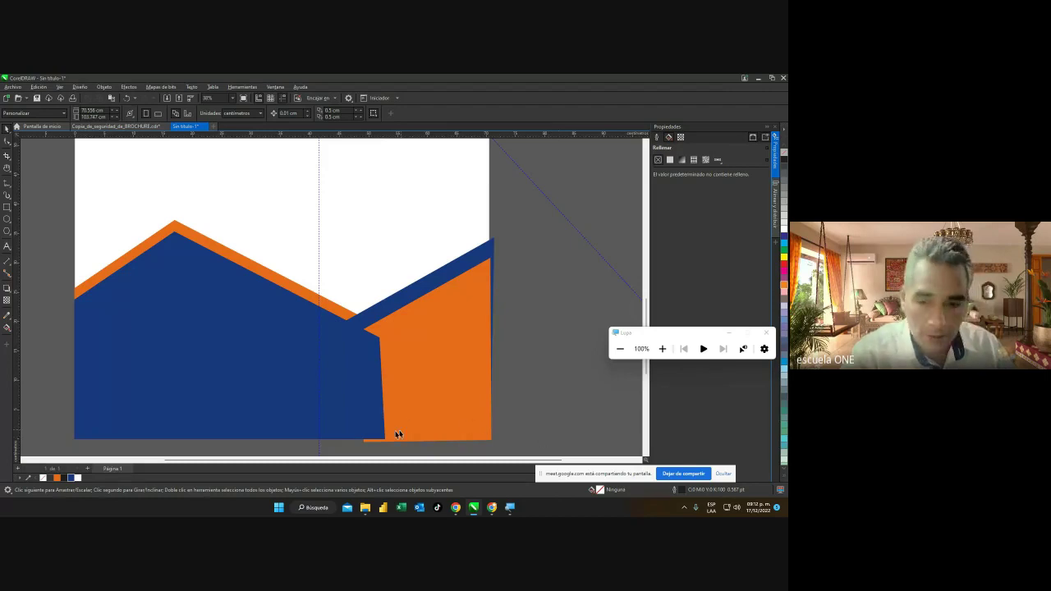
{"action": "key", "text": "z"}
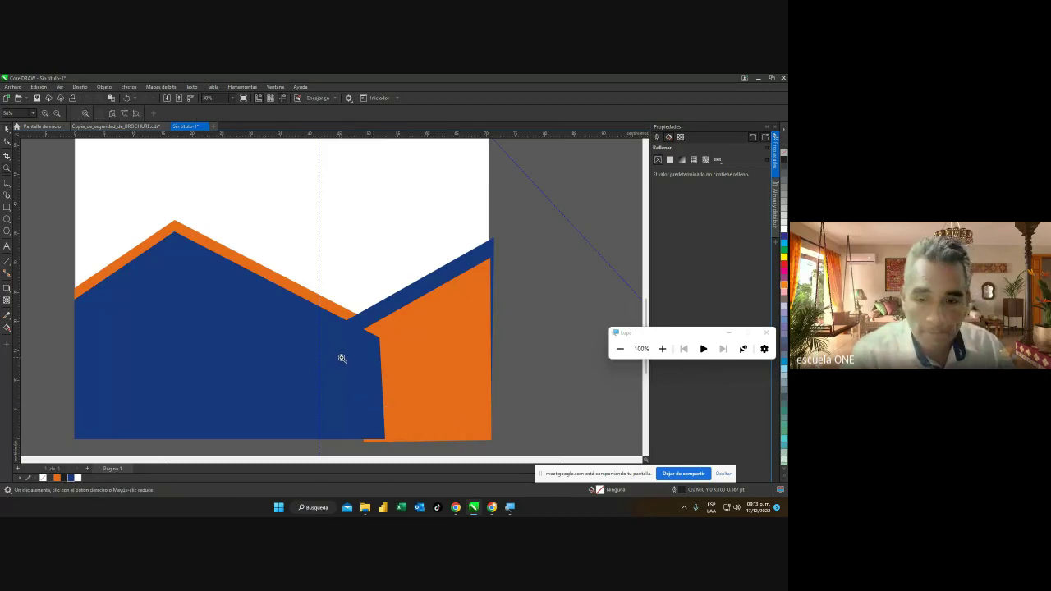
{"action": "left_click", "coordinate": [7, 130]}
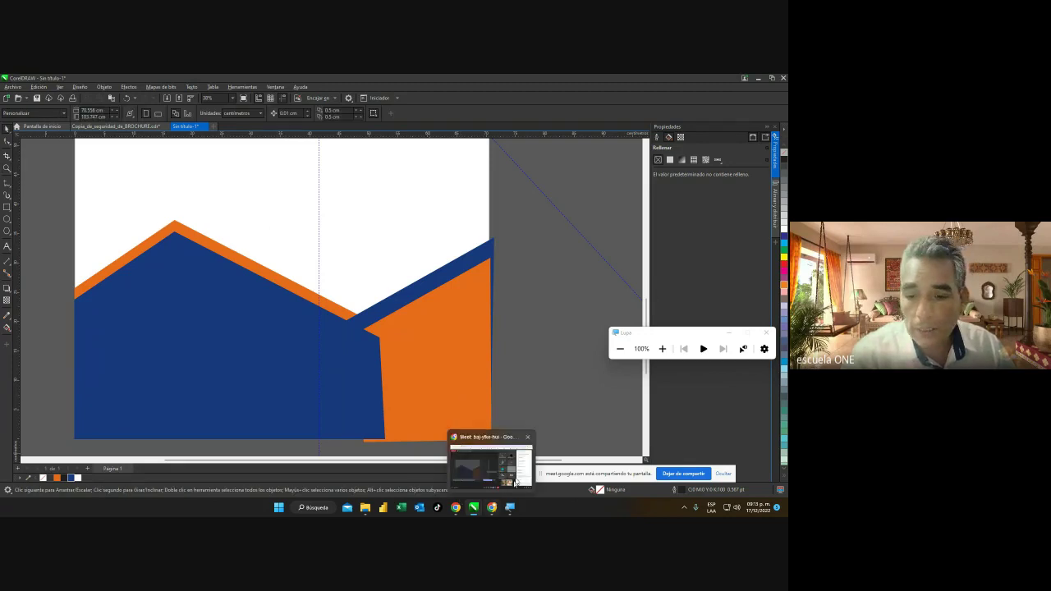
{"action": "left_click", "coordinate": [526, 461]}
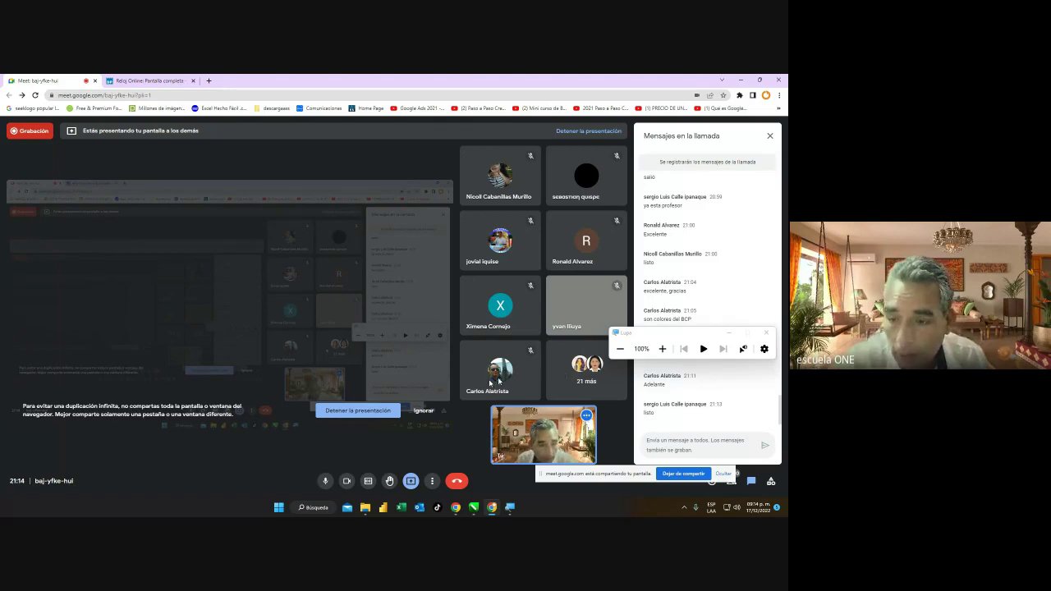
{"action": "mouse_move", "coordinate": [475, 512]}
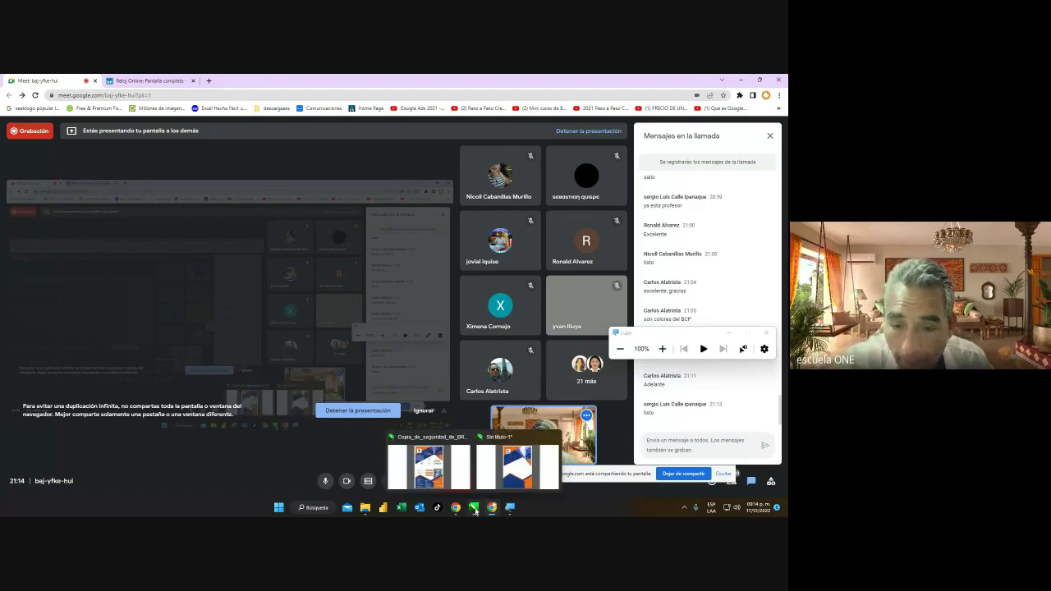
{"action": "left_click", "coordinate": [517, 460]}
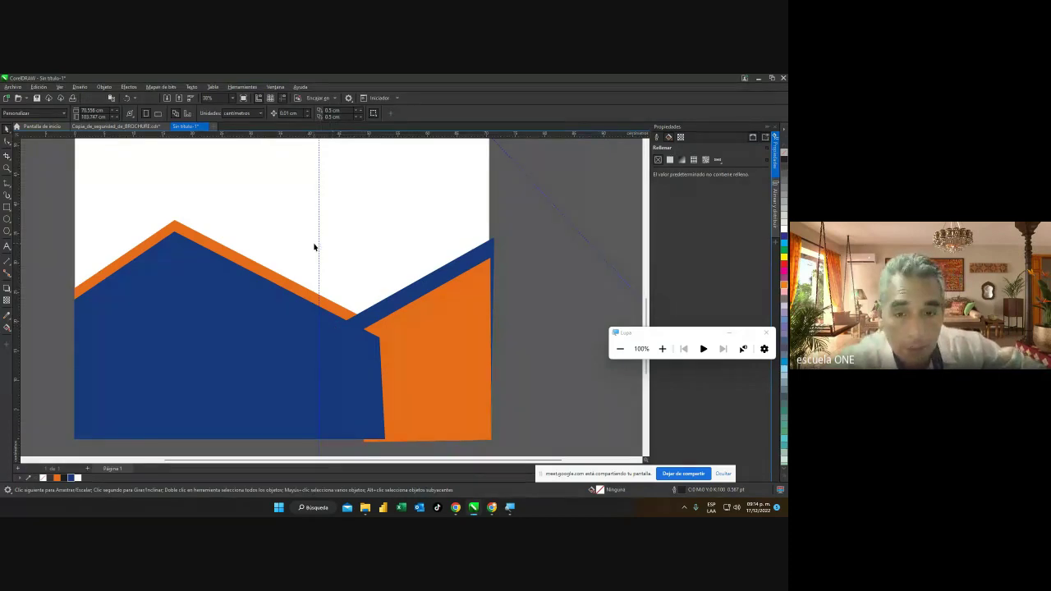
Move the vertical guideline to the page's left margin and align it with the left edge of the upper orange and blue shapes.
{"action": "scroll", "coordinate": [314, 245], "scroll_direction": "down", "scroll_amount": 1}
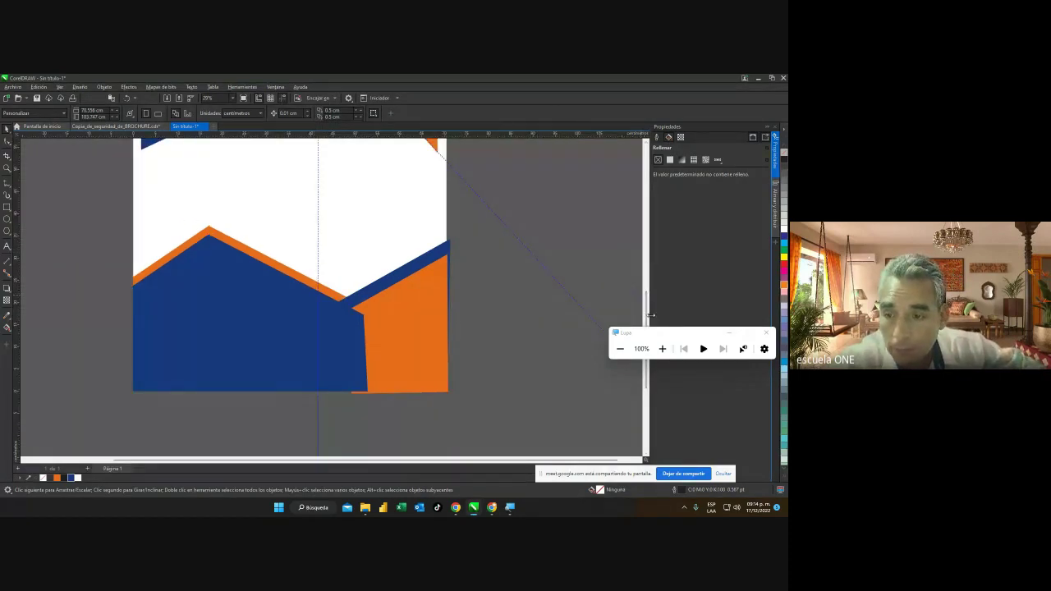
{"action": "left_click_drag", "start_coordinate": [645, 305], "coordinate": [638, 289]}
{"action": "scroll", "coordinate": [334, 282], "scroll_direction": "down", "scroll_amount": 2}
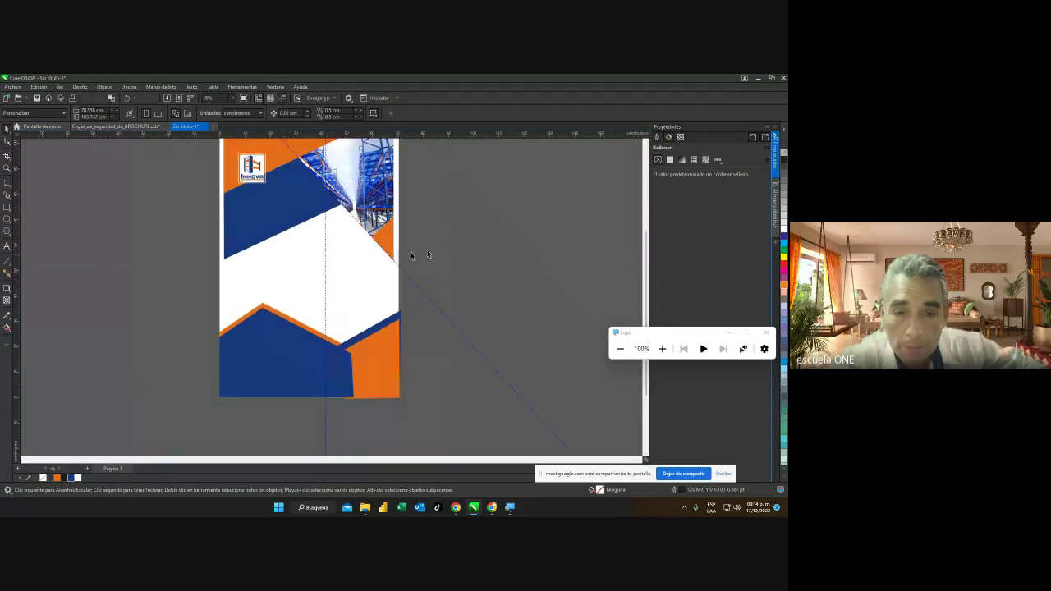
{"action": "scroll", "coordinate": [647, 265], "scroll_direction": "up", "scroll_amount": 1}
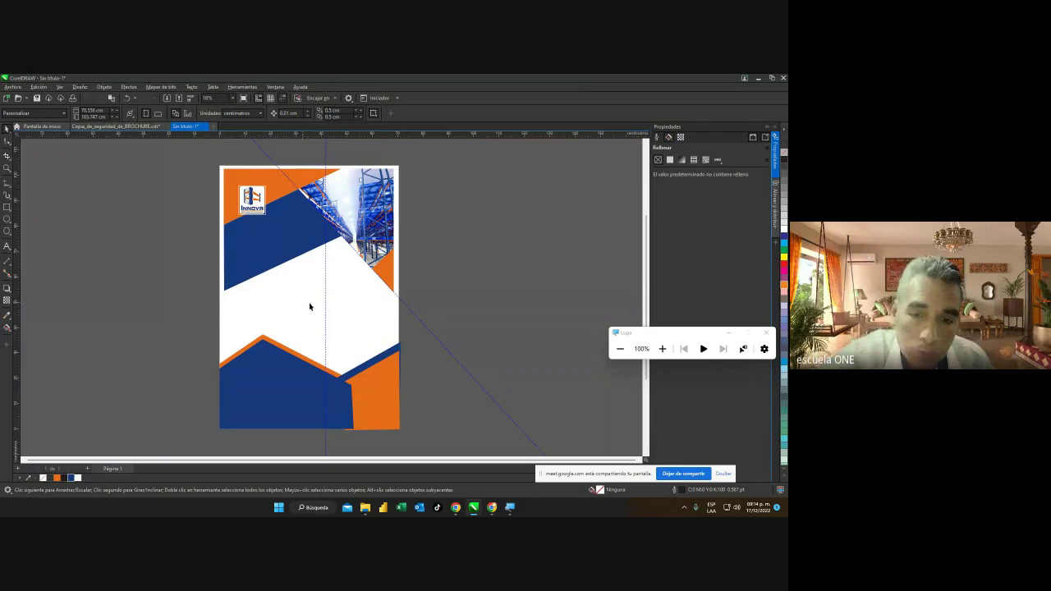
{"action": "left_click_drag", "start_coordinate": [326, 304], "coordinate": [225, 312]}
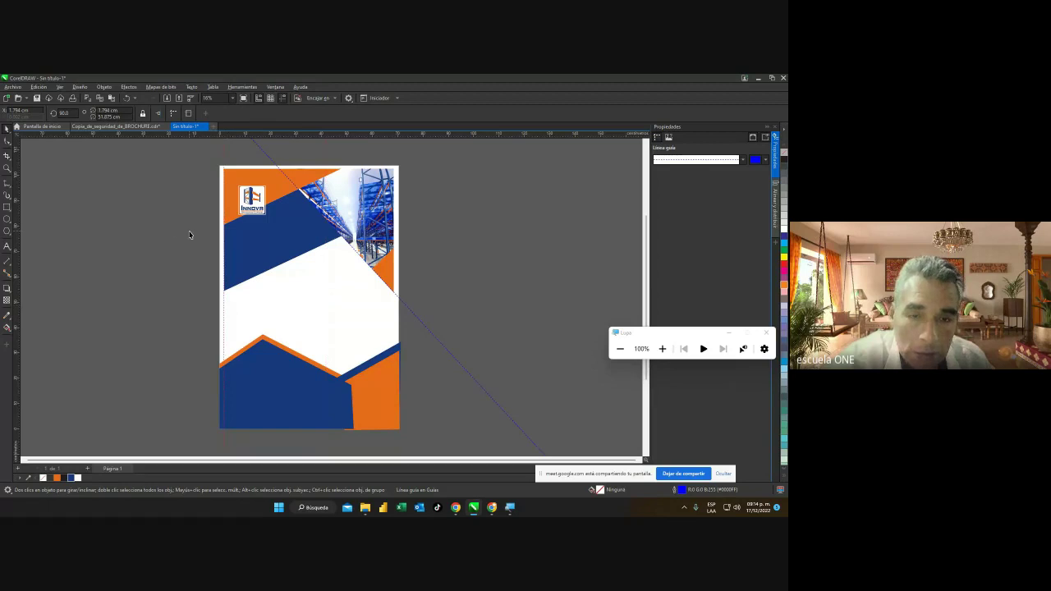
{"action": "scroll", "coordinate": [189, 235], "scroll_direction": "up", "scroll_amount": 3}
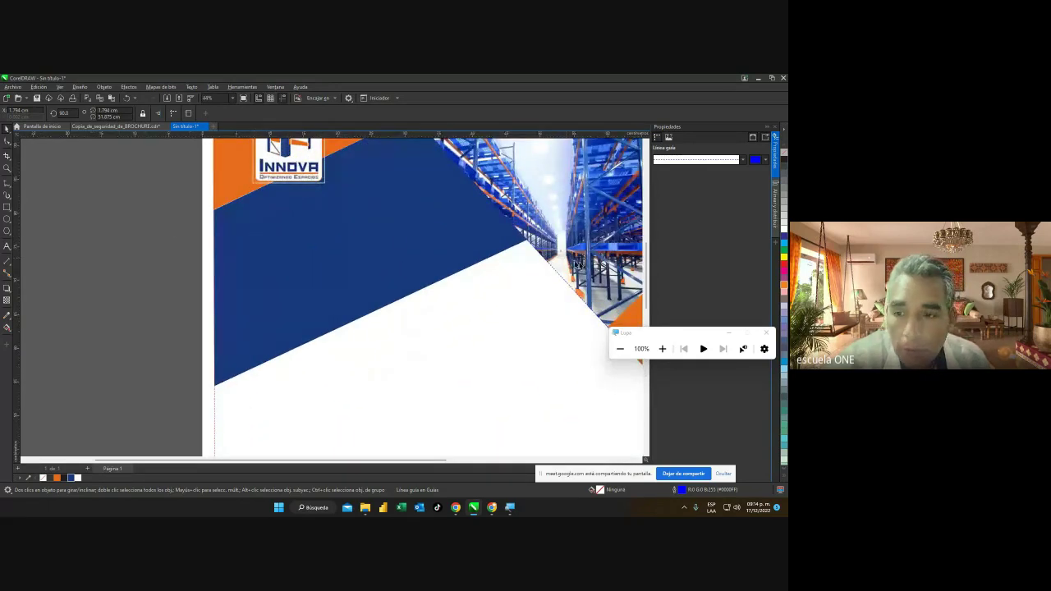
{"action": "left_click_drag", "start_coordinate": [647, 284], "coordinate": [649, 254]}
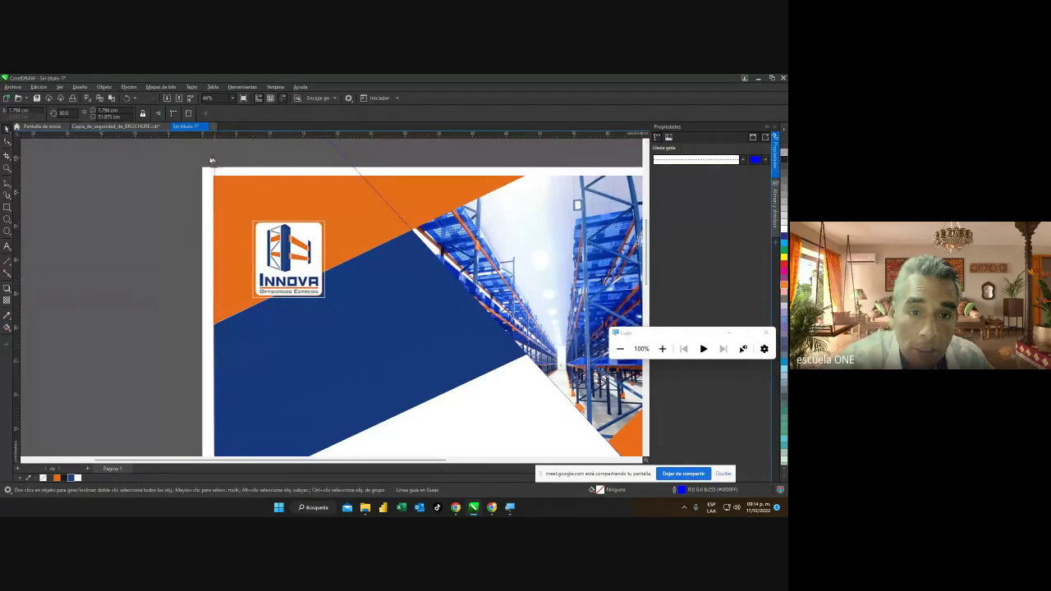
{"action": "left_click_drag", "start_coordinate": [211, 160], "coordinate": [214, 158]}
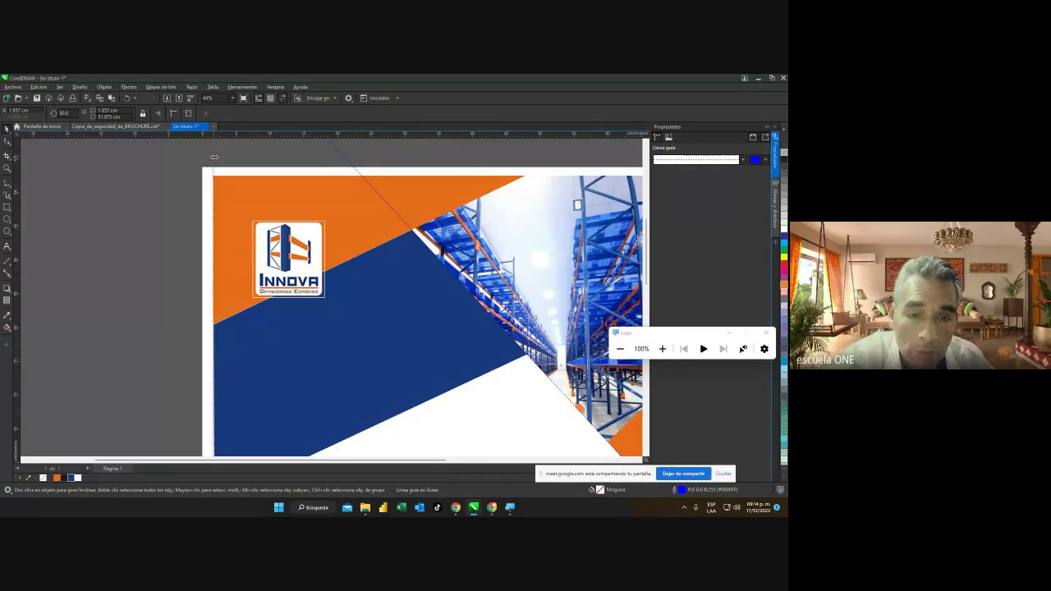
Move the large lower blue shape's two left nodes inward onto the vertical margin guideline.
{"action": "left_click_drag", "start_coordinate": [646, 261], "coordinate": [646, 353]}
{"action": "left_click", "coordinate": [227, 273]}
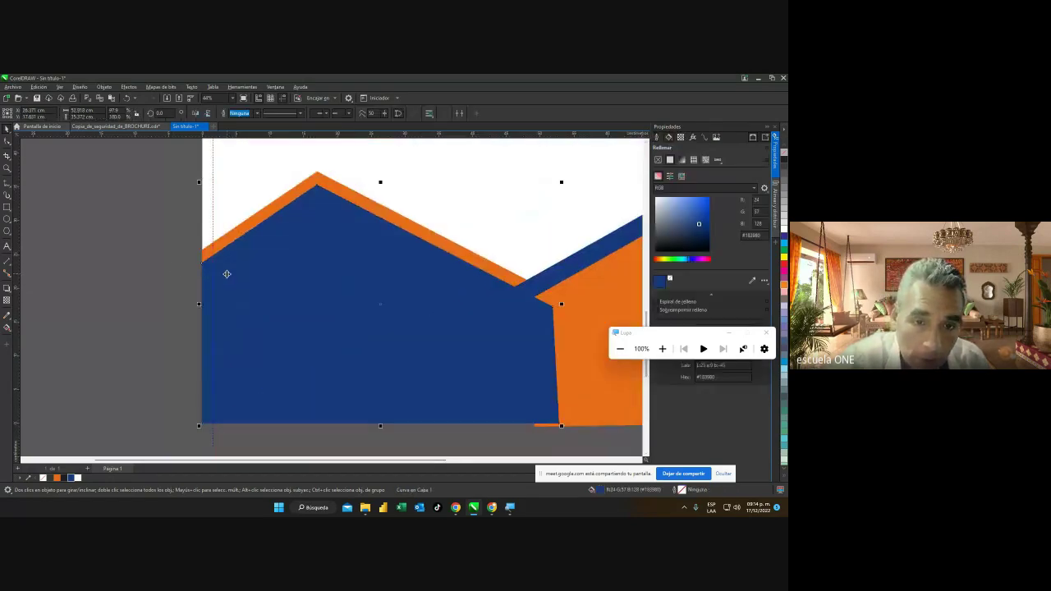
{"action": "left_click", "coordinate": [8, 141]}
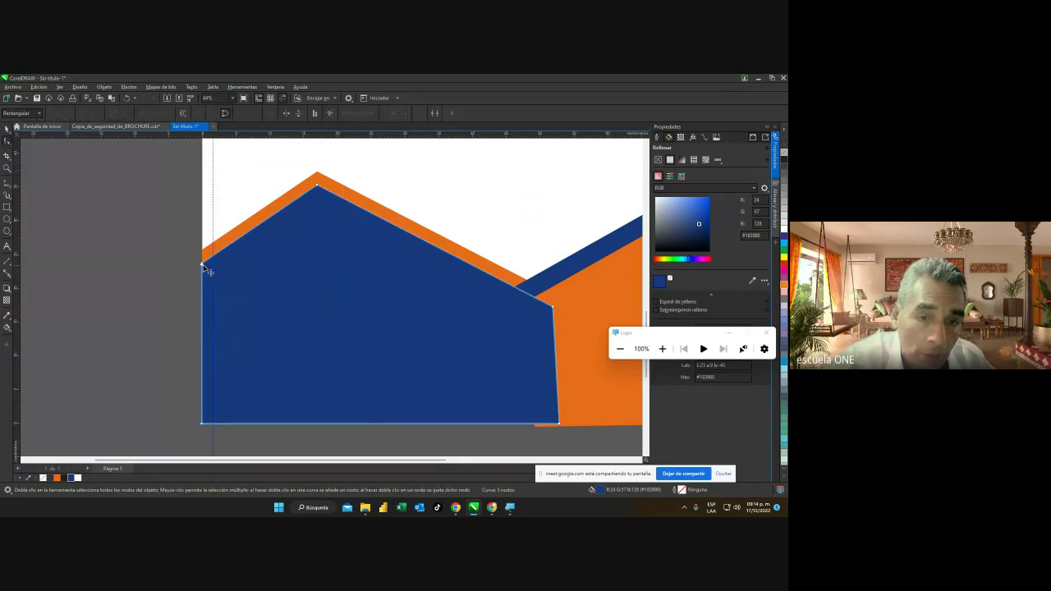
{"action": "left_click_drag", "start_coordinate": [202, 265], "coordinate": [213, 265]}
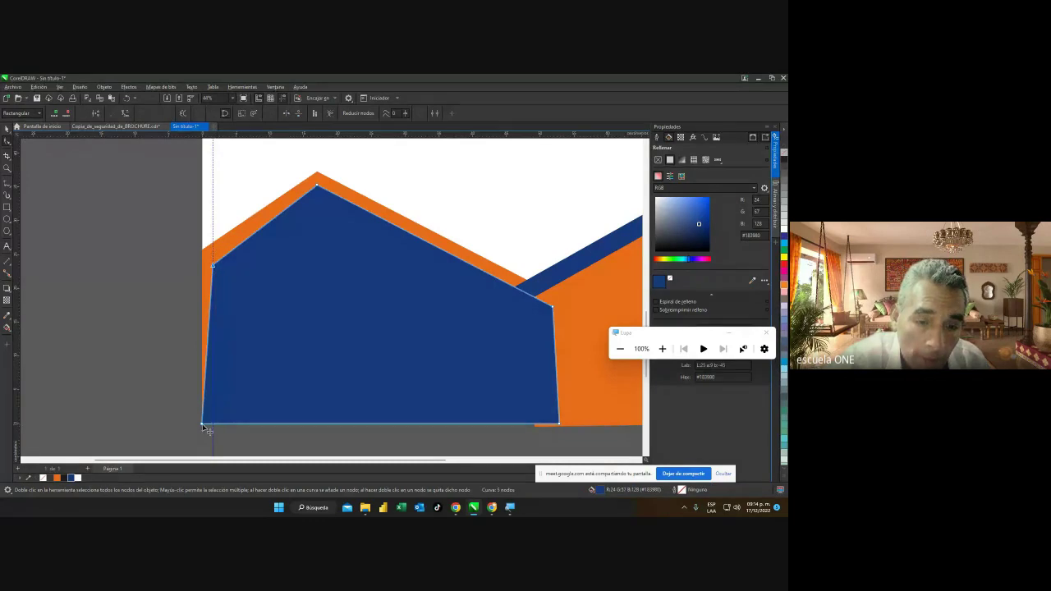
{"action": "left_click_drag", "start_coordinate": [202, 424], "coordinate": [212, 423]}
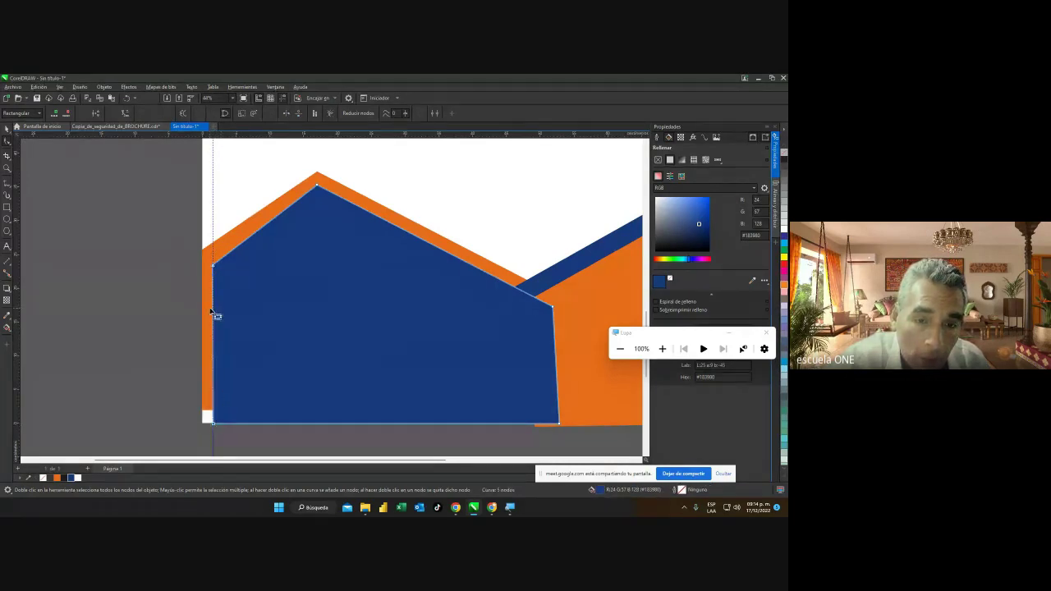
Move the two left nodes of the orange band shape behind the large blue shape onto the same margin guideline.
{"action": "left_click", "coordinate": [213, 315]}
{"action": "left_click_drag", "start_coordinate": [204, 250], "coordinate": [213, 250]}
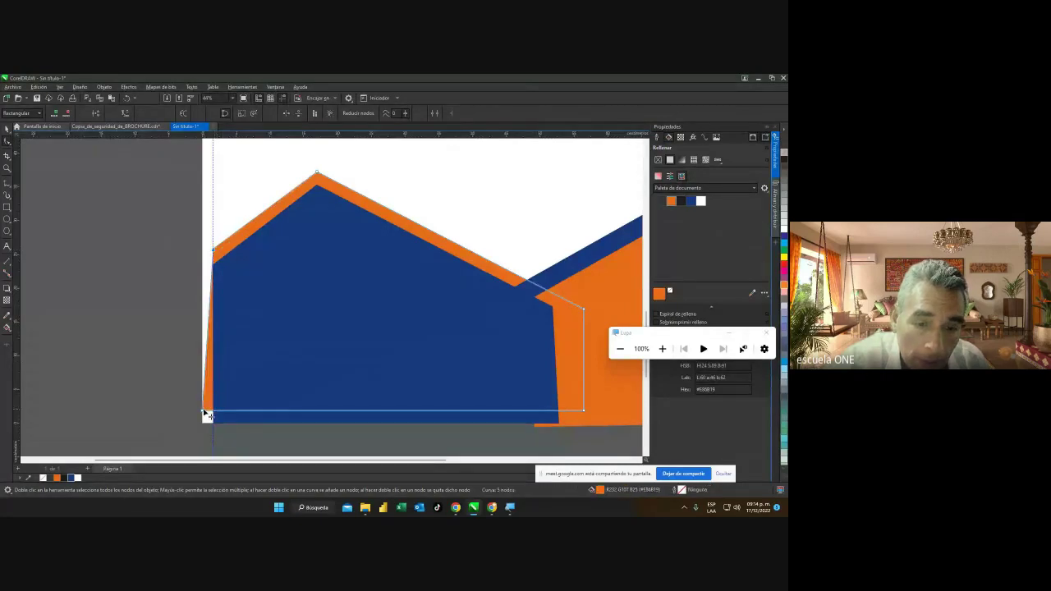
{"action": "left_click_drag", "start_coordinate": [206, 413], "coordinate": [212, 415]}
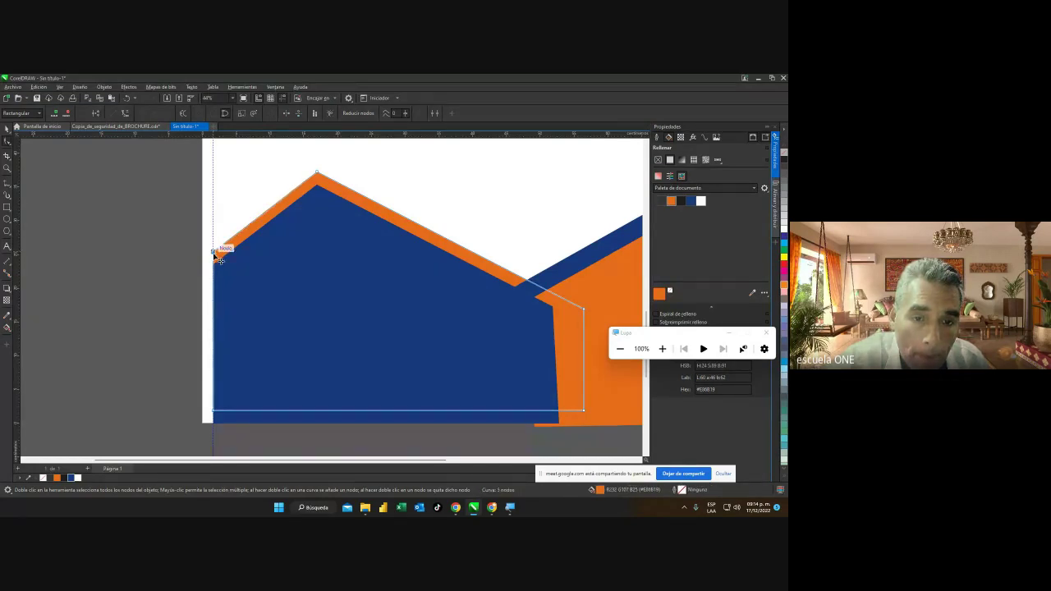
{"action": "left_click", "coordinate": [136, 271]}
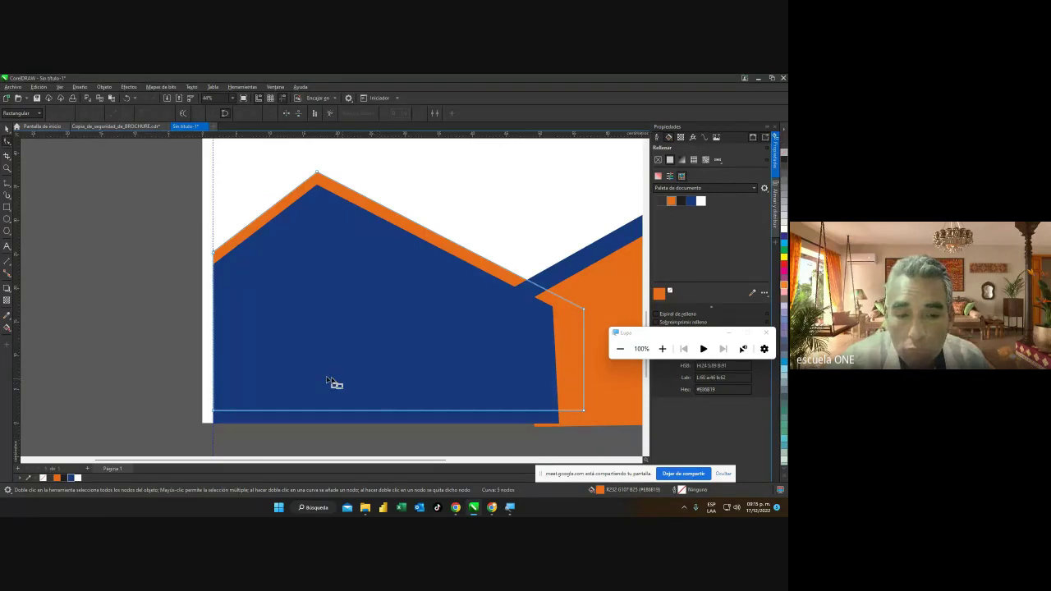
Place a horizontal guideline at the bottom edge of the orange band shape and move the large blue shape's two bottom nodes up onto it.
{"action": "left_click", "coordinate": [6, 129]}
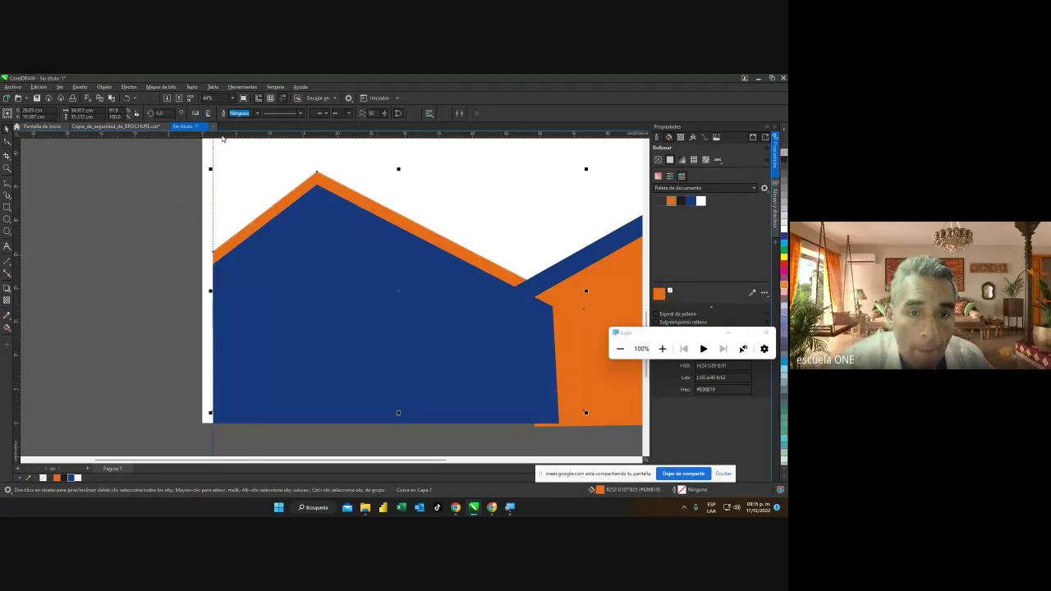
{"action": "left_click_drag", "start_coordinate": [221, 138], "coordinate": [343, 411]}
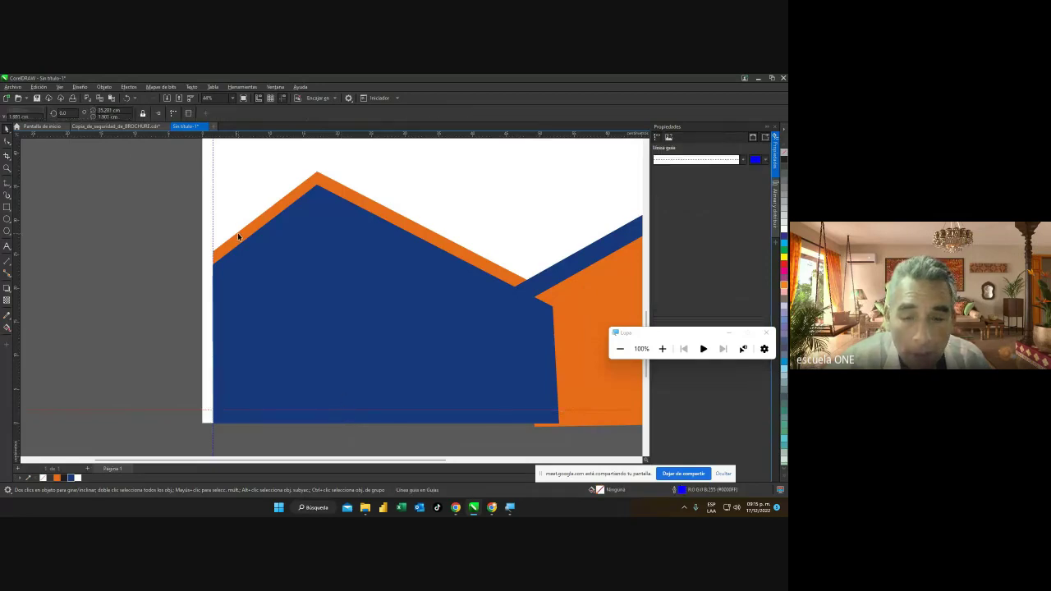
{"action": "left_click", "coordinate": [307, 253]}
{"action": "key", "text": "F10"}
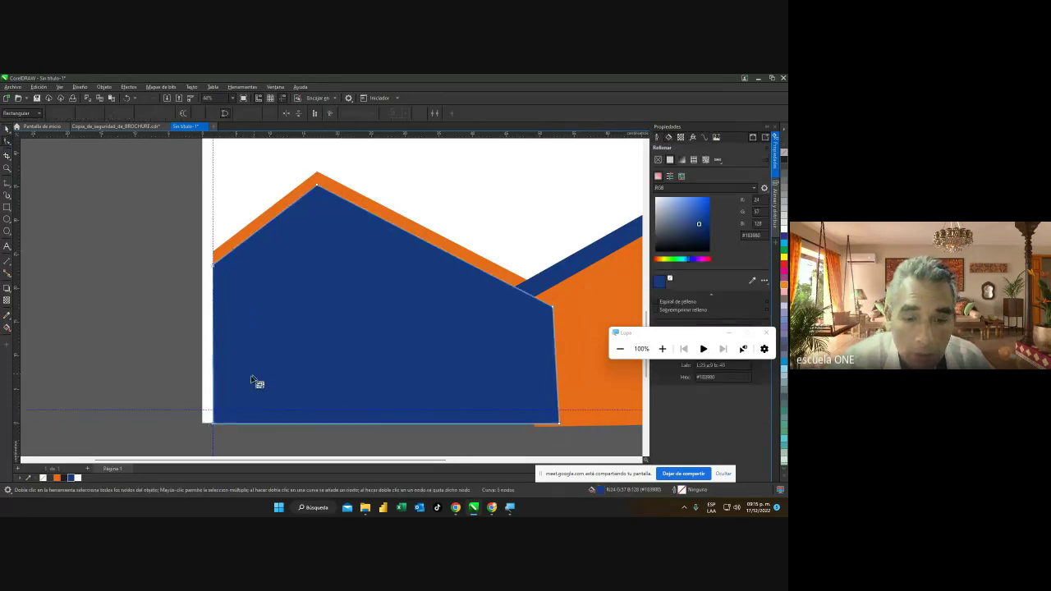
{"action": "left_click_drag", "start_coordinate": [215, 424], "coordinate": [213, 411]}
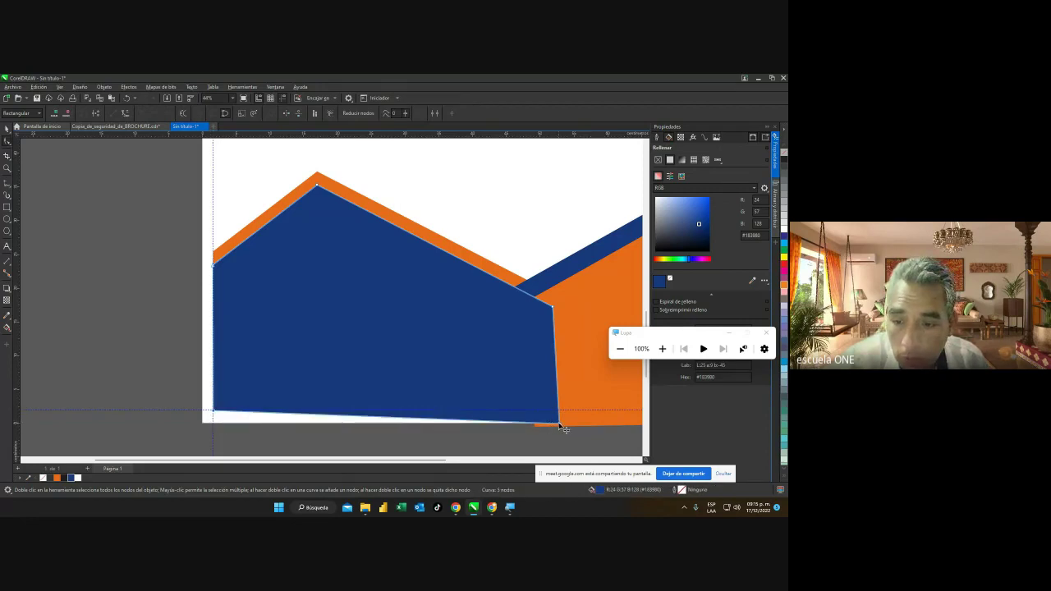
{"action": "left_click_drag", "start_coordinate": [562, 428], "coordinate": [534, 411]}
Move the two bottom nodes of the lower right orange shape onto the horizontal margin guideline.
{"action": "left_click", "coordinate": [555, 422]}
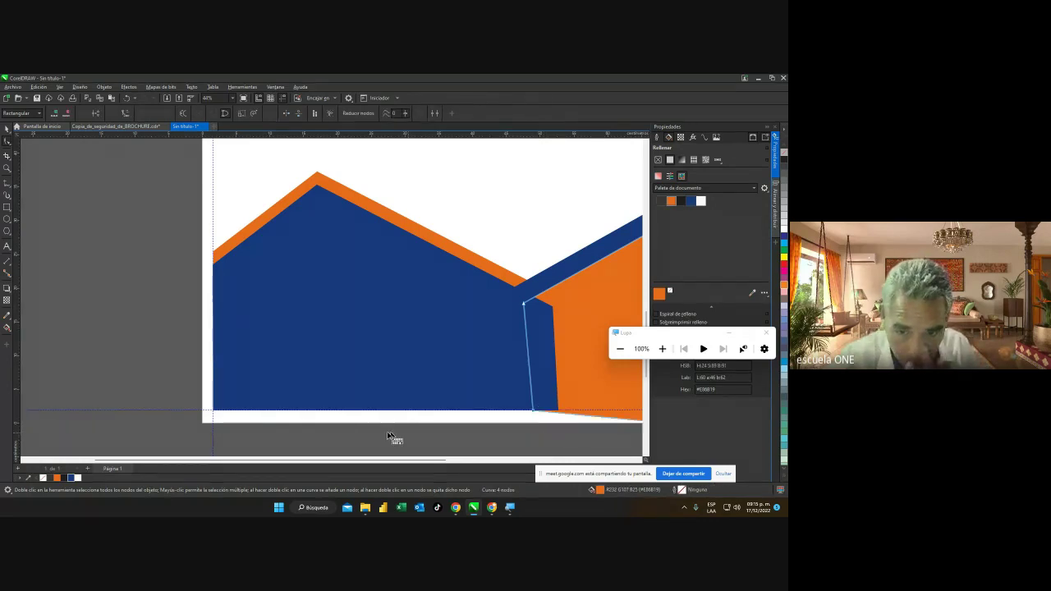
{"action": "left_click_drag", "start_coordinate": [370, 460], "coordinate": [450, 460]}
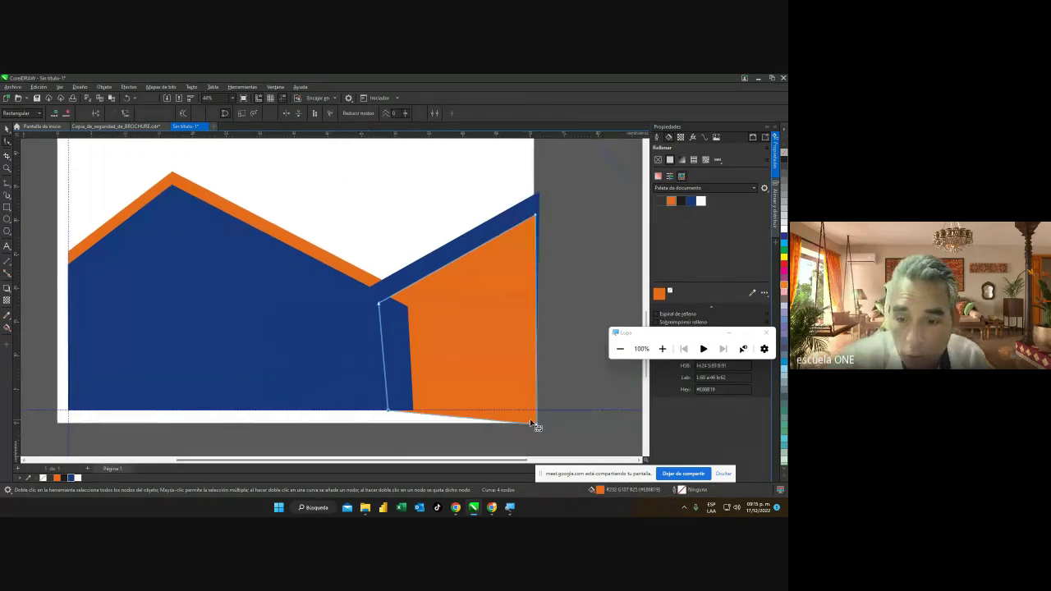
{"action": "left_click_drag", "start_coordinate": [538, 427], "coordinate": [536, 411]}
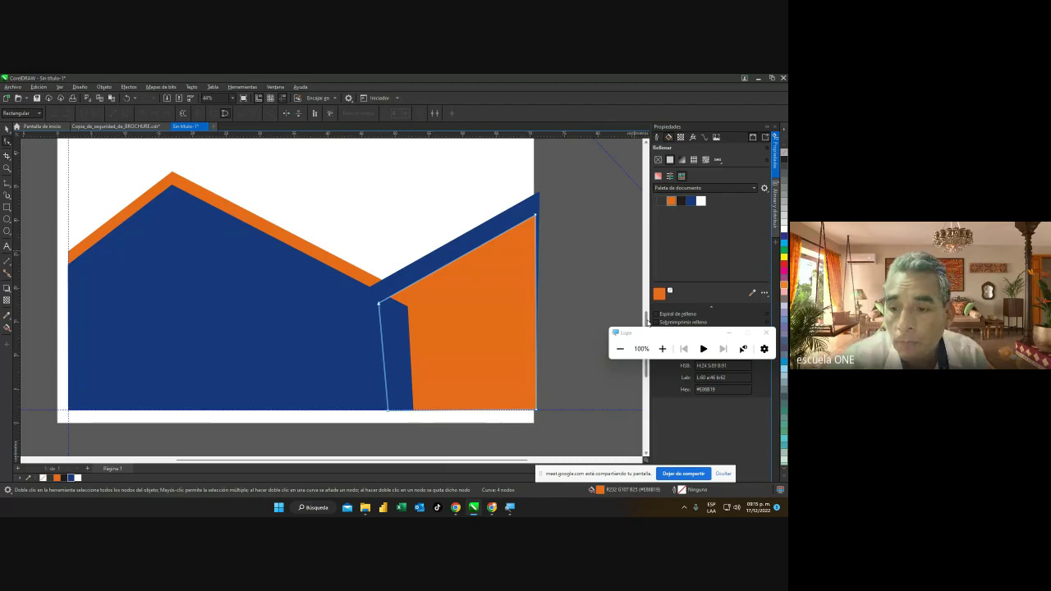
Place a vertical guideline at the page's right margin, aligned with the right edge of the upper warehouse photo and orange corner shape.
{"action": "scroll", "coordinate": [647, 321], "scroll_direction": "up", "scroll_amount": 5}
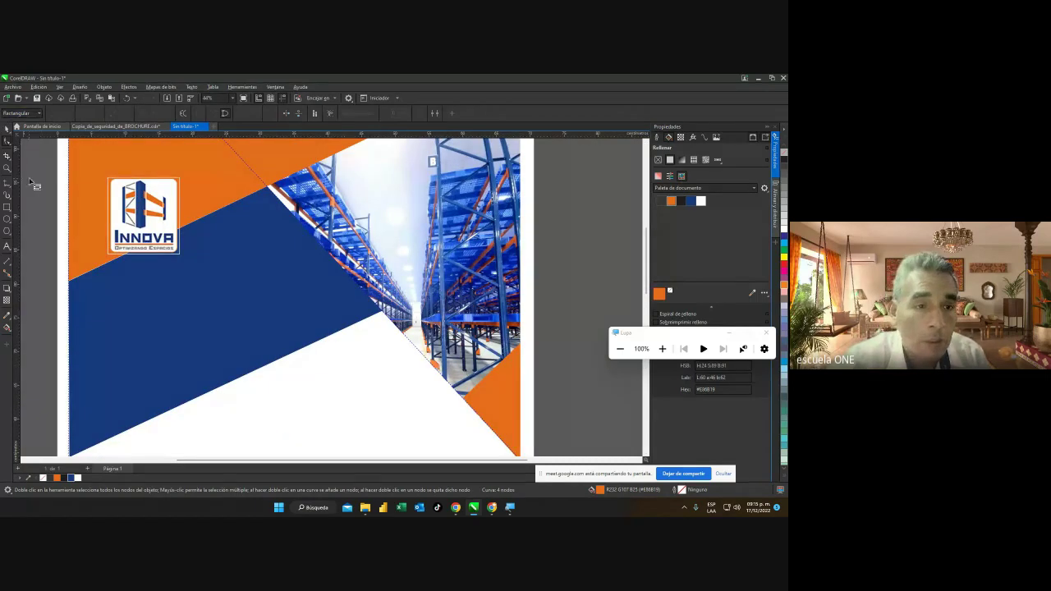
{"action": "left_click", "coordinate": [517, 261]}
{"action": "left_click_drag", "start_coordinate": [649, 250], "coordinate": [636, 345]}
{"action": "left_click", "coordinate": [467, 286]}
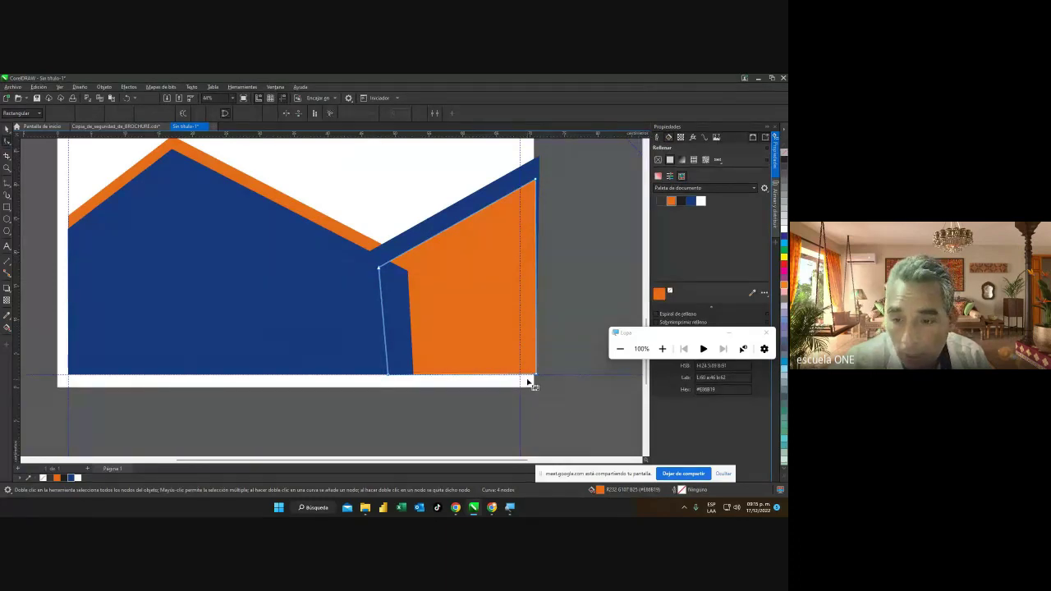
Move the lower orange shape's two right nodes inward onto the right margin guideline, keeping its slanted upper edge in line.
{"action": "left_click", "coordinate": [532, 375]}
{"action": "left_click_drag", "start_coordinate": [532, 375], "coordinate": [520, 375]}
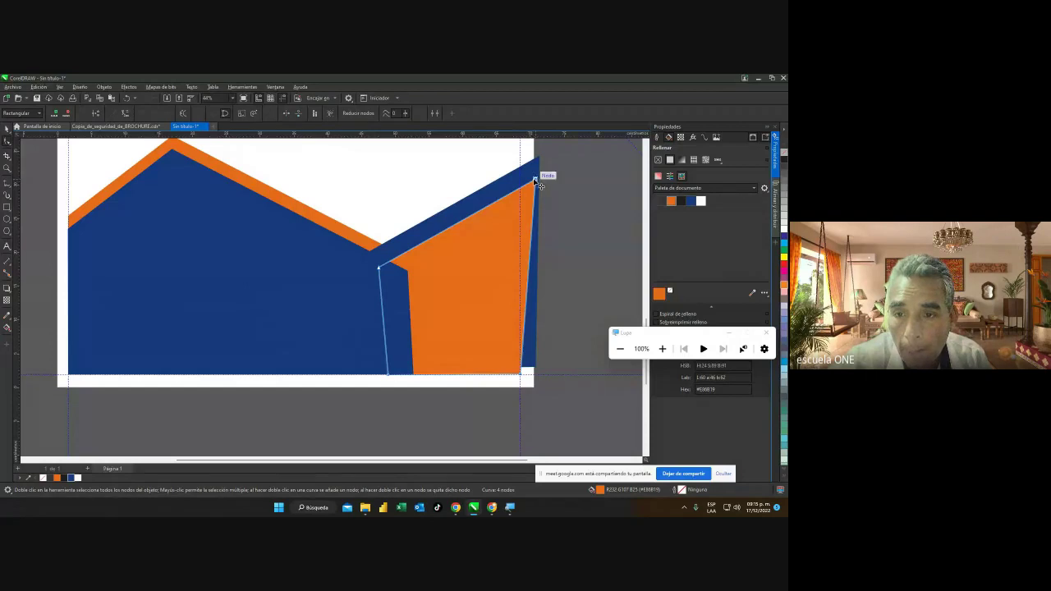
{"action": "left_click_drag", "start_coordinate": [534, 179], "coordinate": [520, 189]}
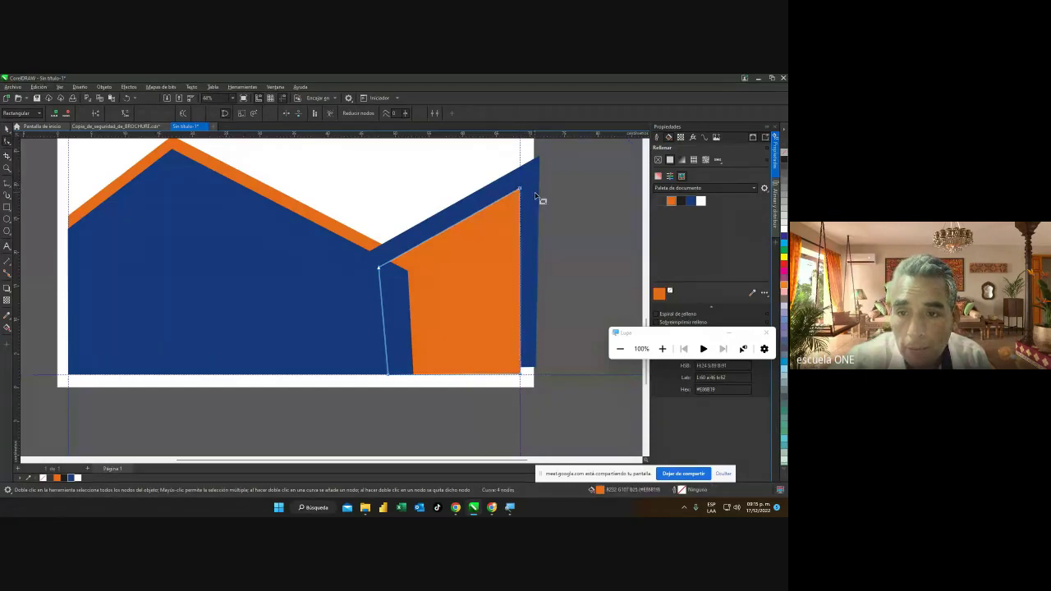
Move the two right nodes of the blue band shape behind the orange one onto the right margin guideline, and clear the selection.
{"action": "left_click", "coordinate": [532, 196]}
{"action": "left_click_drag", "start_coordinate": [539, 158], "coordinate": [520, 168]}
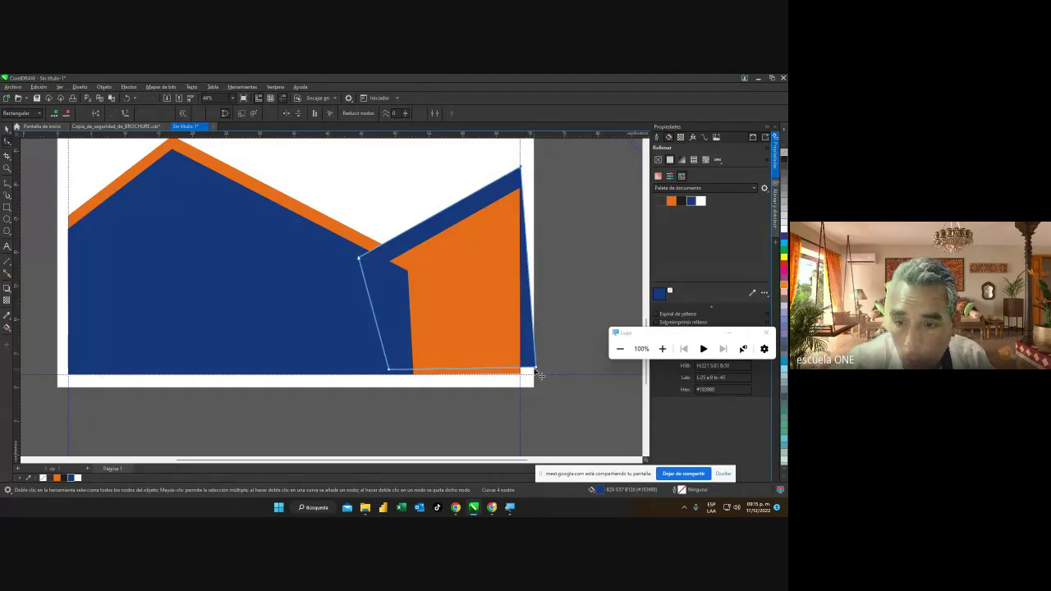
{"action": "left_click_drag", "start_coordinate": [535, 370], "coordinate": [522, 377]}
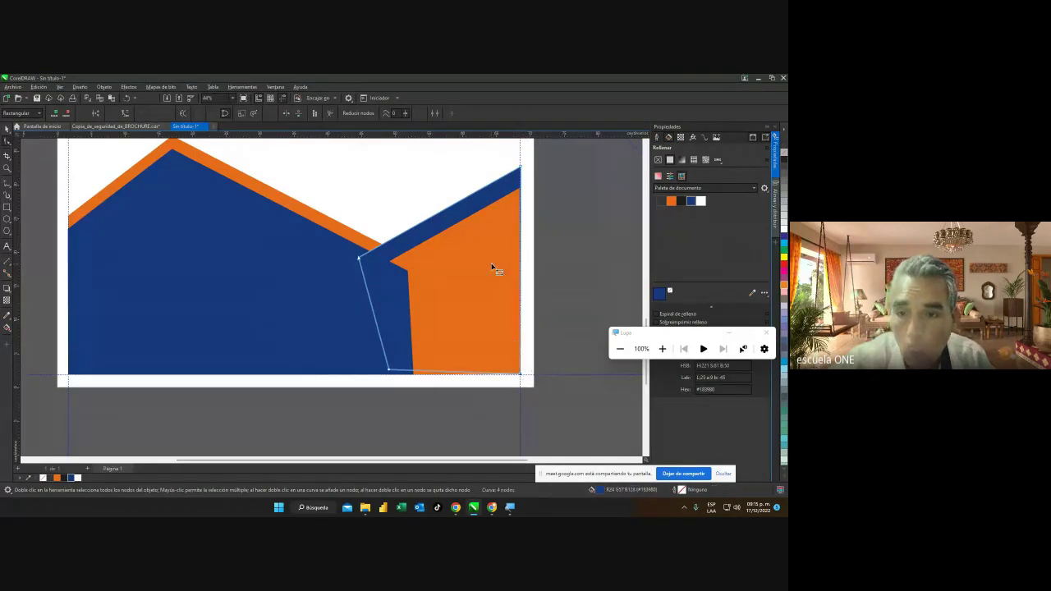
{"action": "left_click", "coordinate": [511, 200]}
{"action": "left_click", "coordinate": [512, 194]}
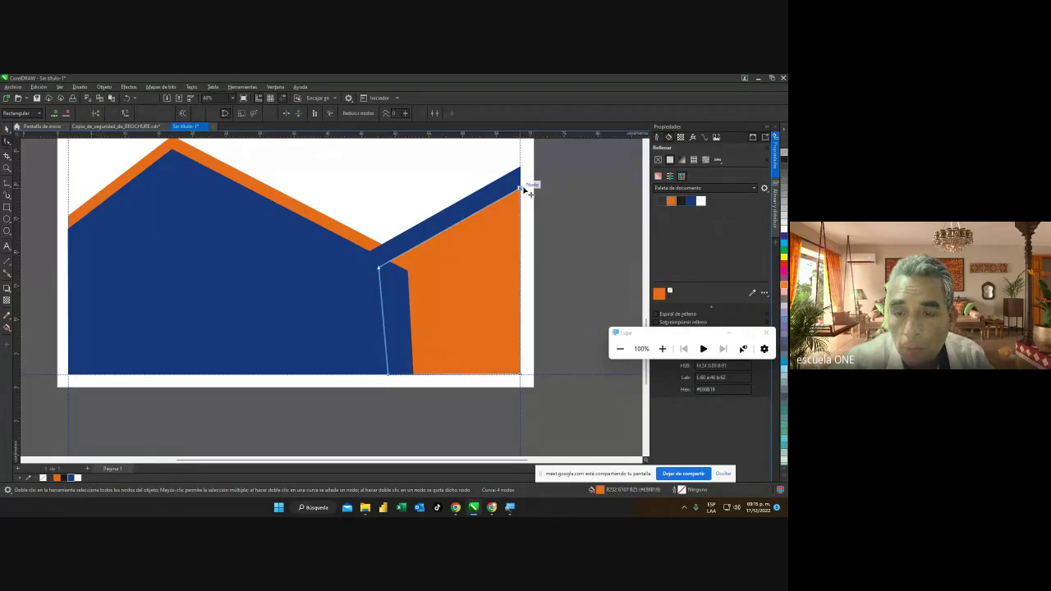
{"action": "left_click", "coordinate": [7, 130]}
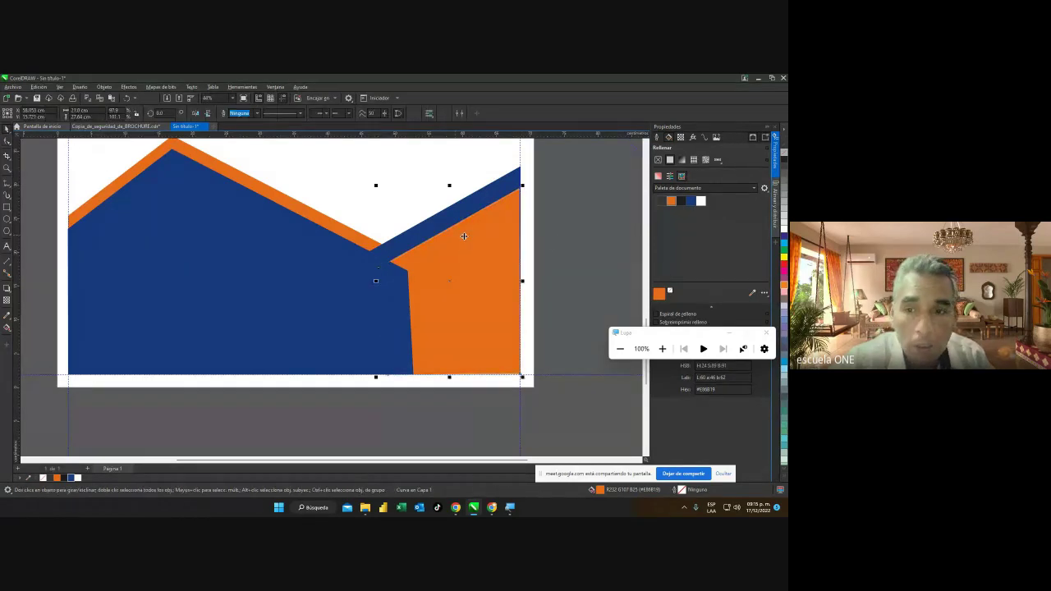
{"action": "left_click", "coordinate": [575, 237]}
Review the whole page layout, check the Google Meet call's chat, and return to the new CorelDRAW drawing.
{"action": "scroll", "coordinate": [575, 236], "scroll_direction": "down", "scroll_amount": 2}
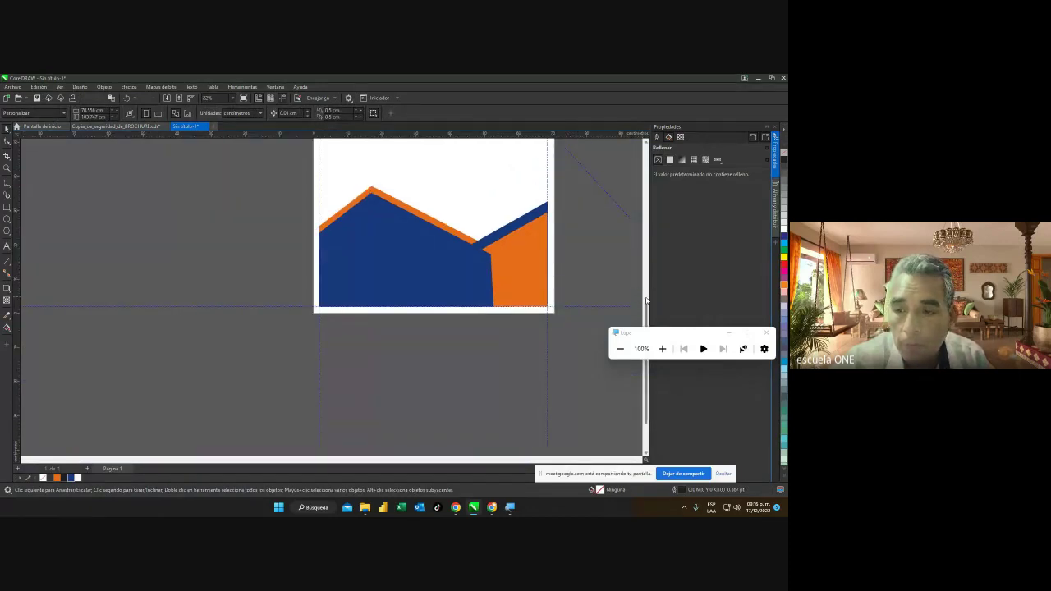
{"action": "scroll", "coordinate": [584, 264], "scroll_direction": "up", "scroll_amount": 3}
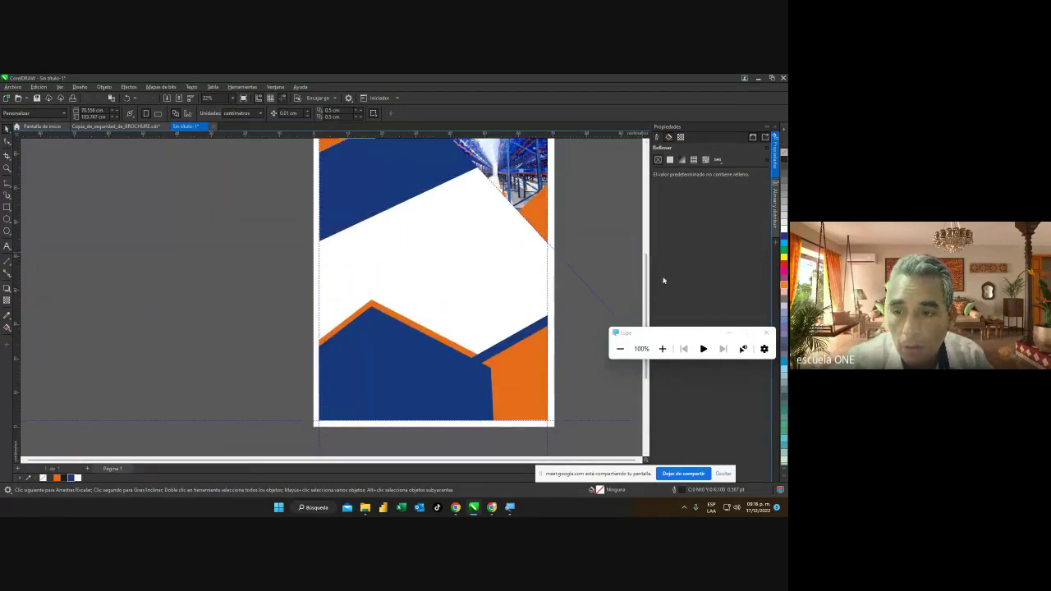
{"action": "scroll", "coordinate": [653, 265], "scroll_direction": "up", "scroll_amount": 2}
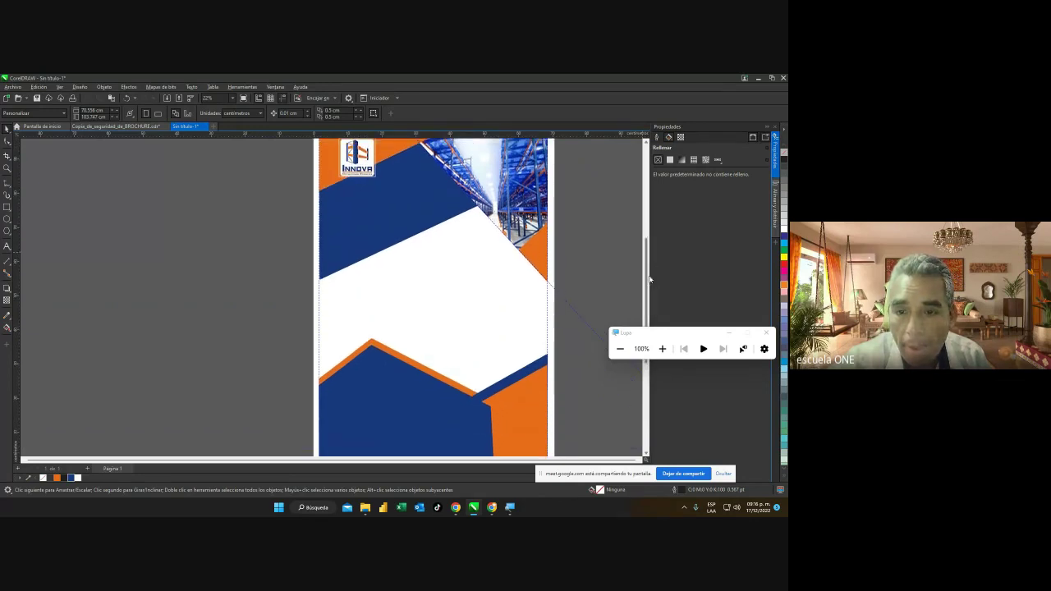
{"action": "scroll", "coordinate": [652, 266], "scroll_direction": "down", "scroll_amount": 1}
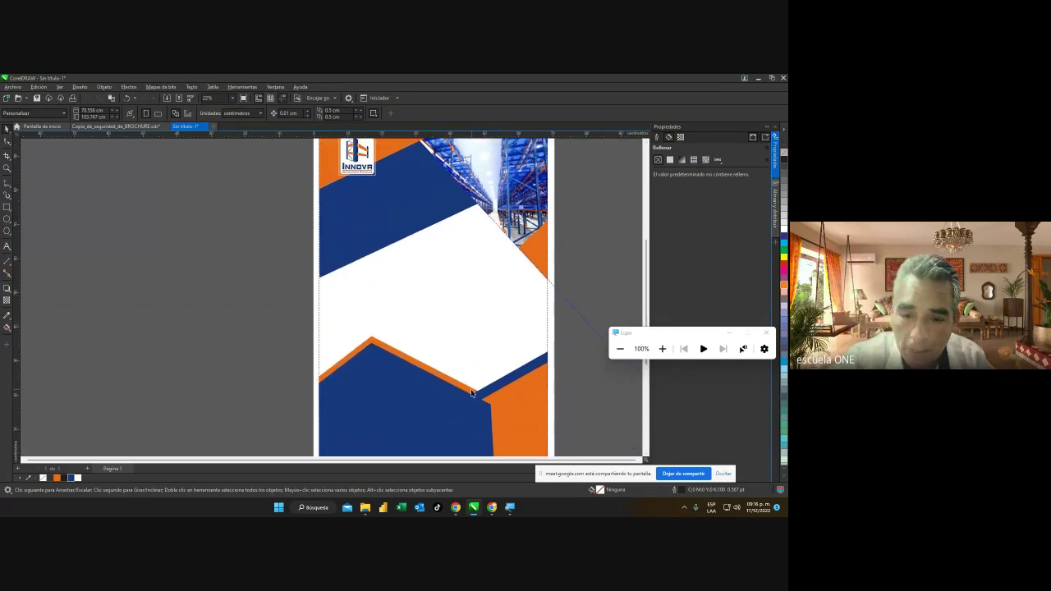
{"action": "mouse_move", "coordinate": [475, 509]}
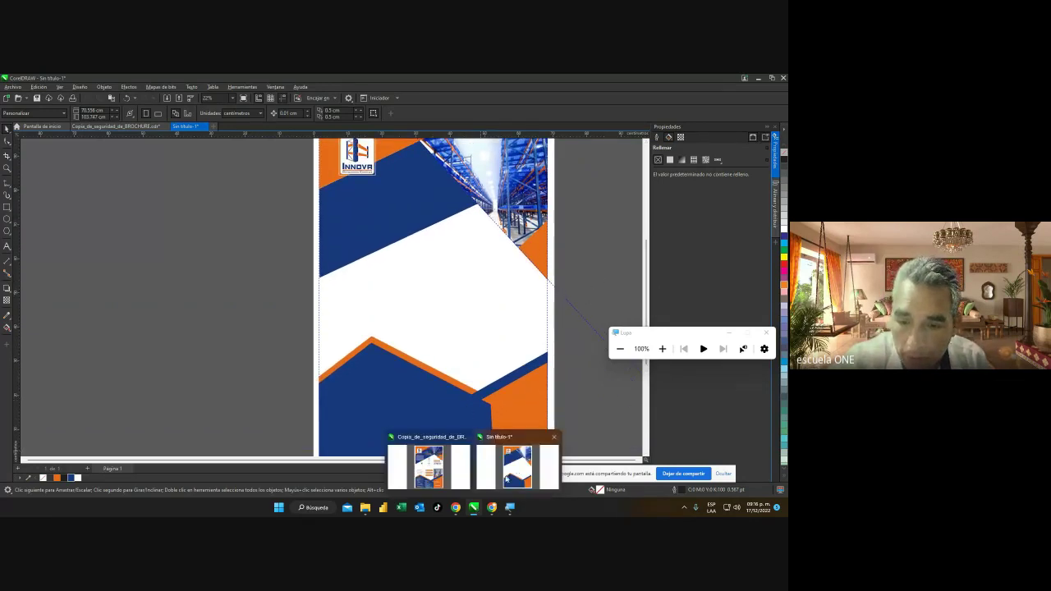
{"action": "left_click", "coordinate": [492, 507]}
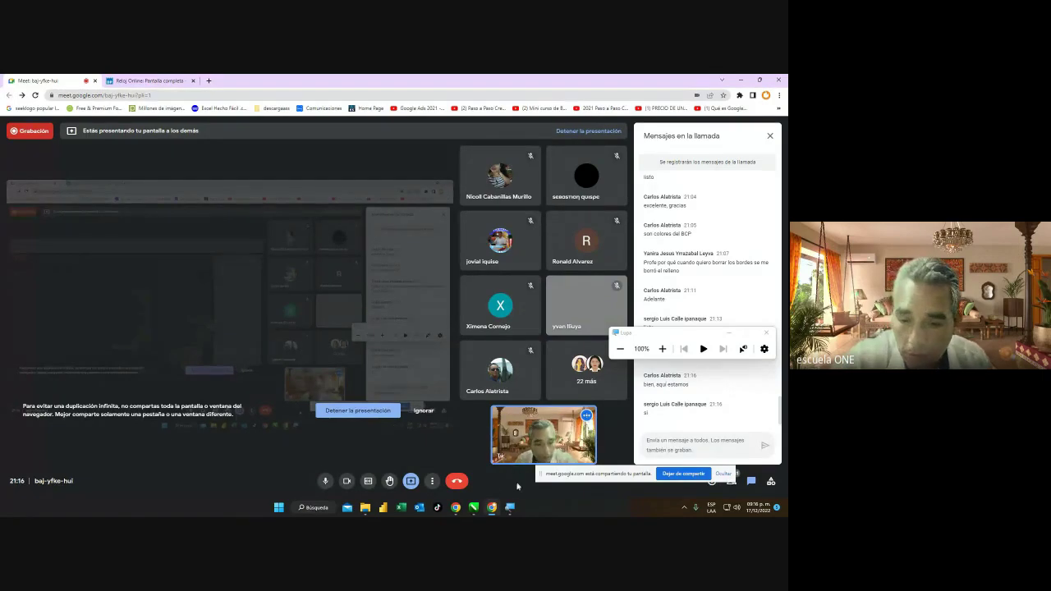
{"action": "mouse_move", "coordinate": [474, 506]}
{"action": "left_click", "coordinate": [513, 472]}
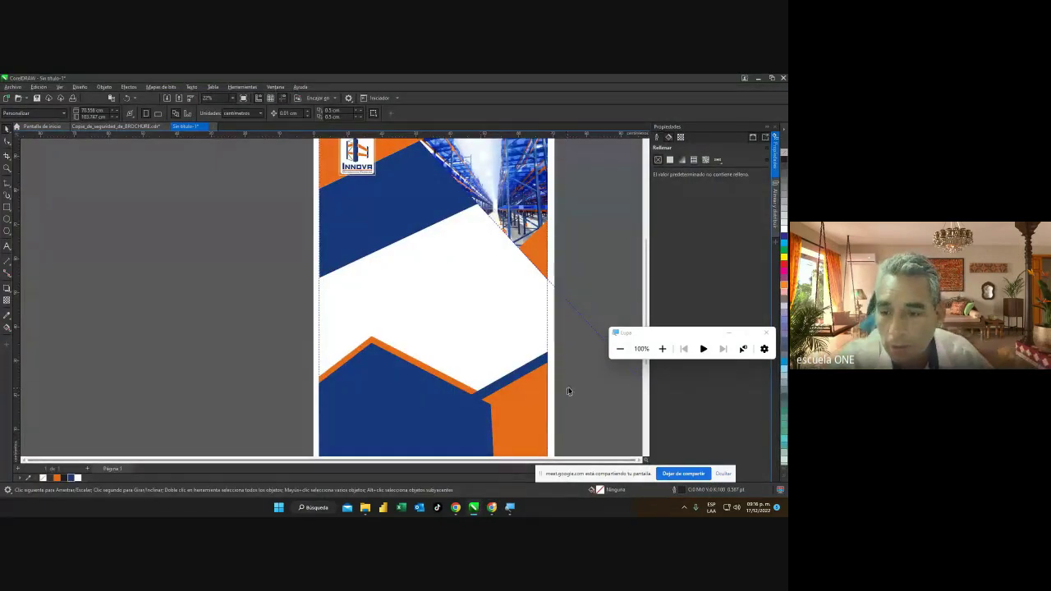
{"action": "left_click_drag", "start_coordinate": [657, 334], "coordinate": [676, 258]}
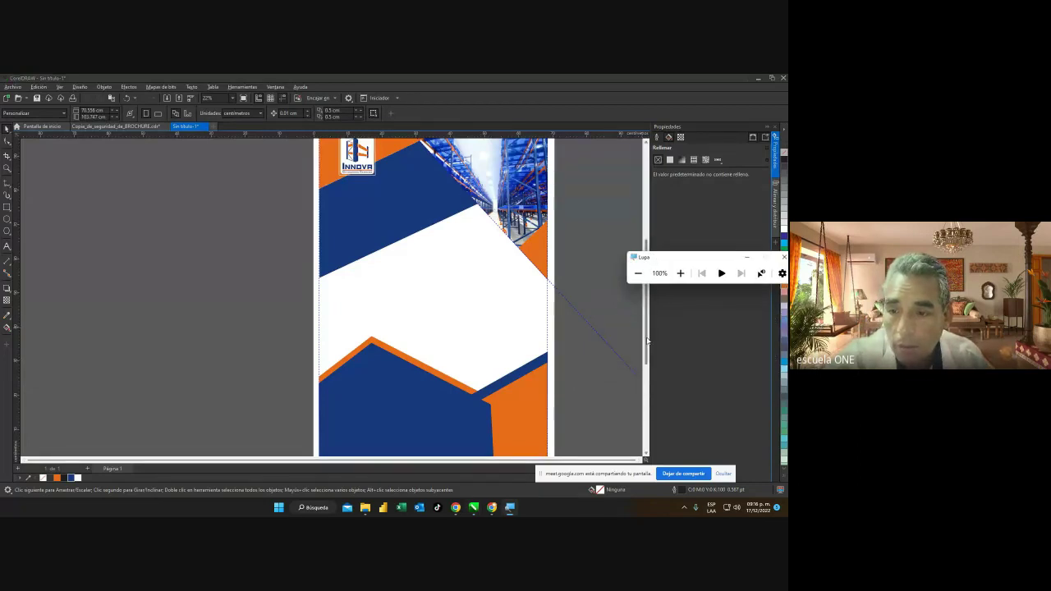
{"action": "left_click_drag", "start_coordinate": [646, 340], "coordinate": [648, 328]}
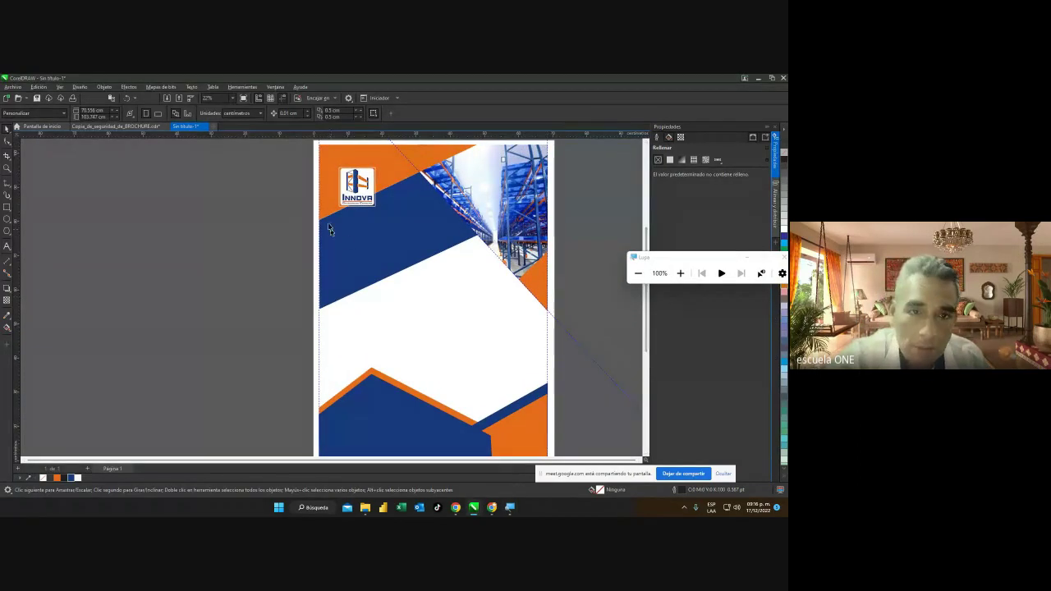
Examine the reference brochure's services and products sections, including the light bulb icon beside RACK SELECTIVO.
{"action": "left_click", "coordinate": [141, 129]}
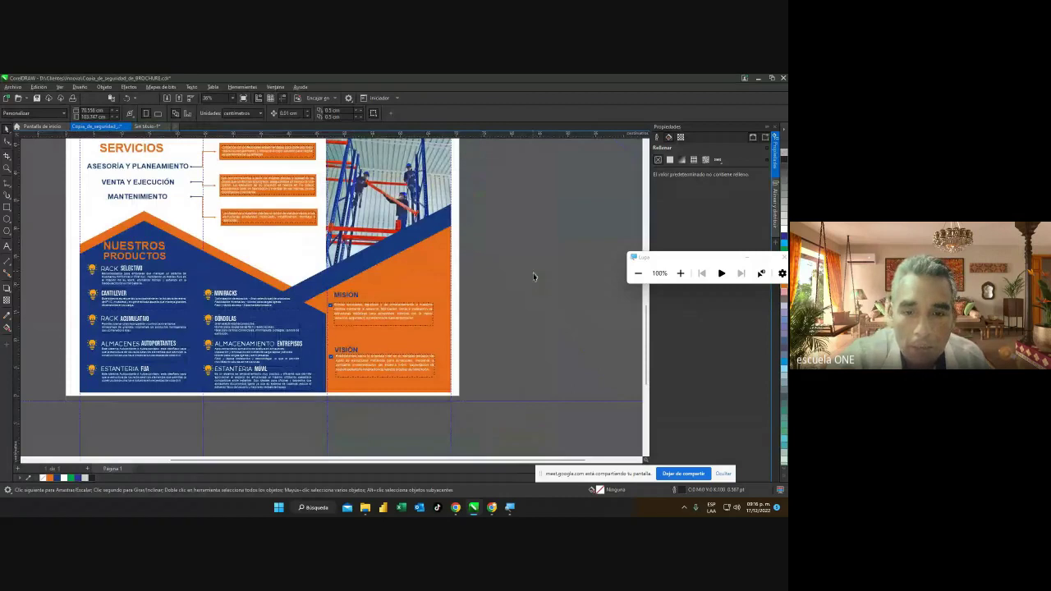
{"action": "left_click_drag", "start_coordinate": [645, 345], "coordinate": [644, 319]}
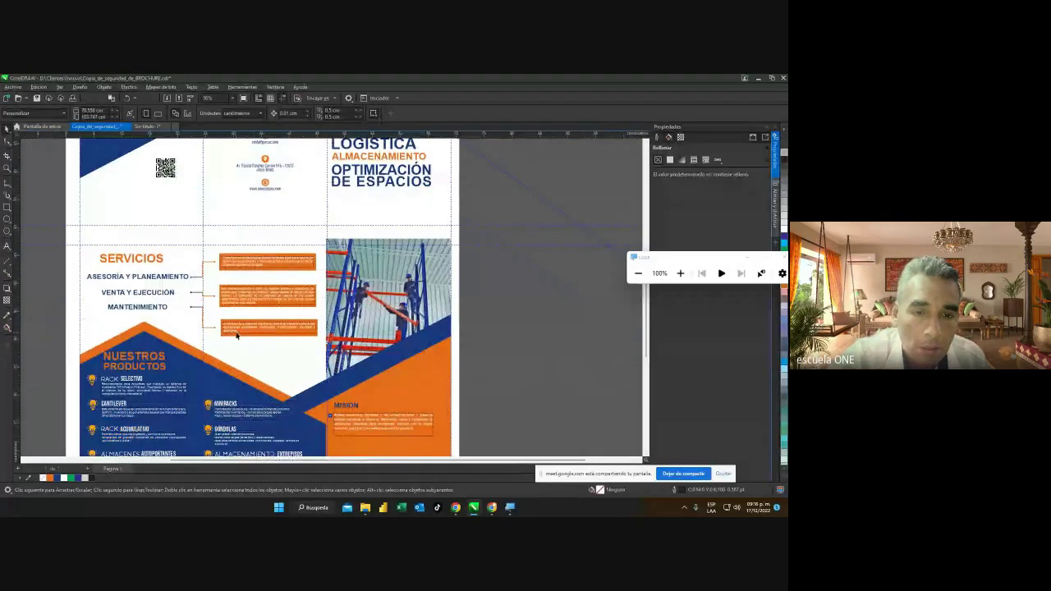
{"action": "scroll", "coordinate": [211, 309], "scroll_direction": "up", "scroll_amount": 4}
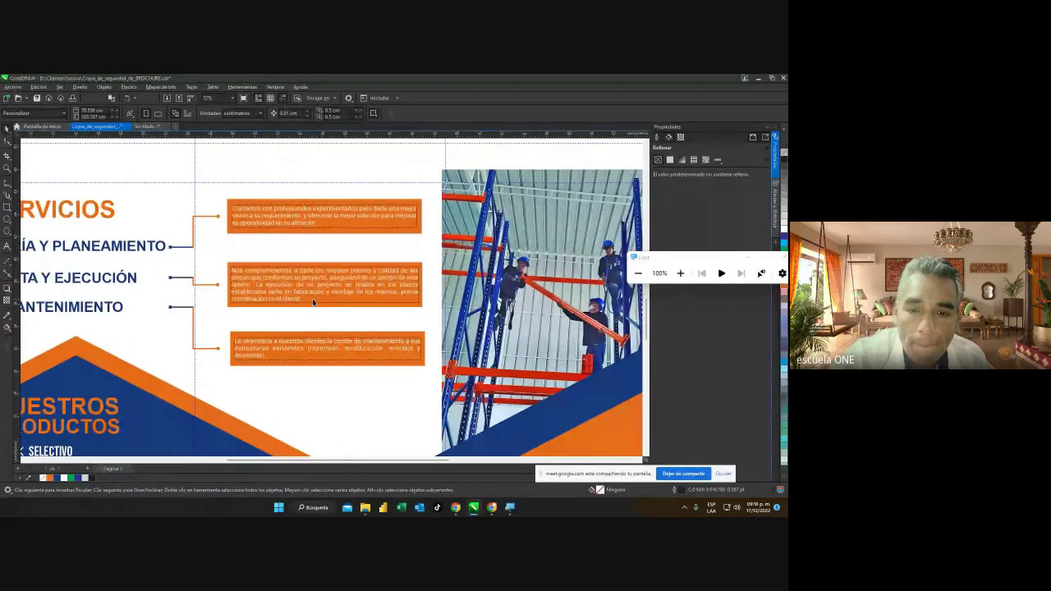
{"action": "left_click_drag", "start_coordinate": [435, 460], "coordinate": [365, 461]}
{"action": "left_click_drag", "start_coordinate": [647, 332], "coordinate": [646, 370]}
{"action": "scroll", "coordinate": [189, 213], "scroll_direction": "up", "scroll_amount": 3}
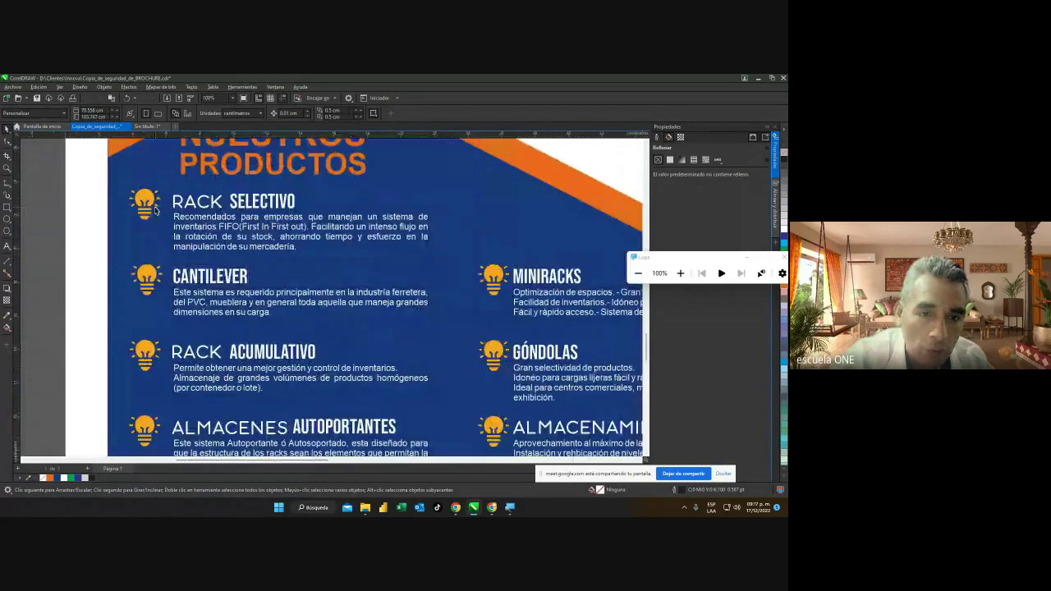
{"action": "left_click", "coordinate": [146, 193]}
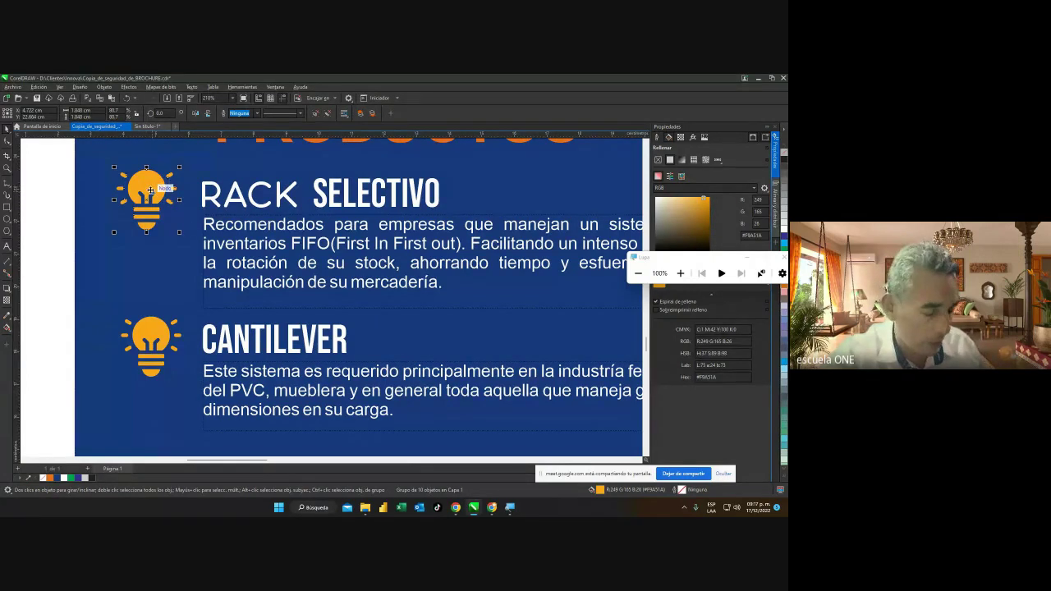
{"action": "scroll", "coordinate": [287, 293], "scroll_direction": "down", "scroll_amount": 1}
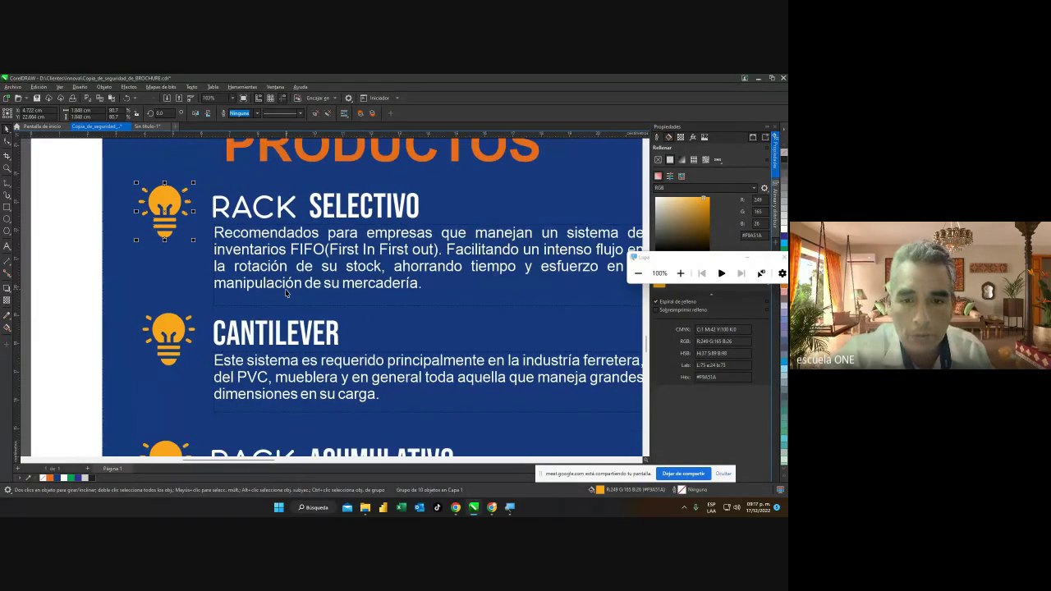
{"action": "scroll", "coordinate": [287, 294], "scroll_direction": "down", "scroll_amount": 9}
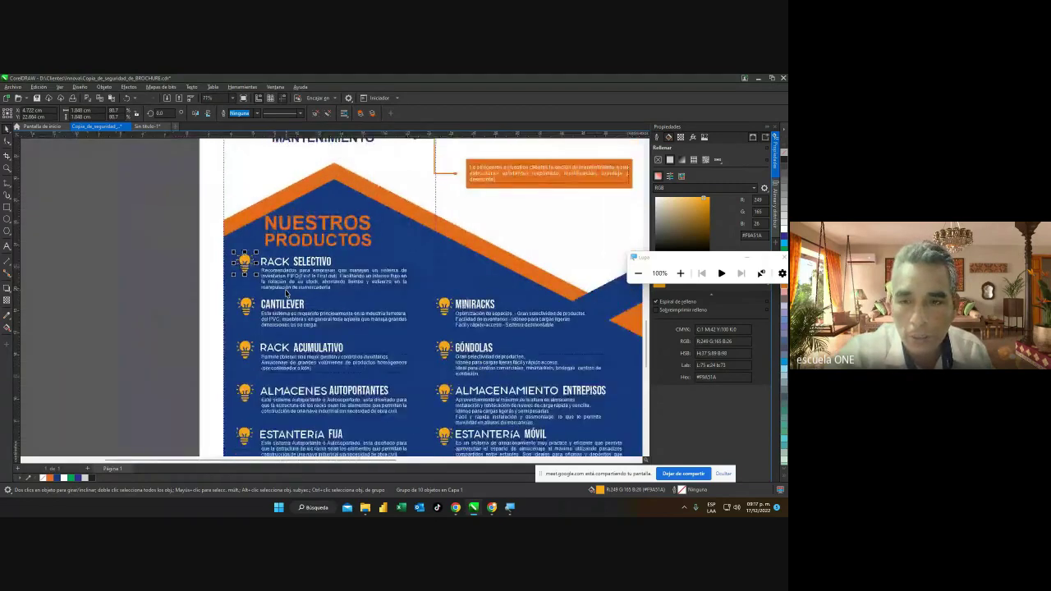
Switch to Chrome and search Google in a new tab for "descargar focos vector".
{"action": "left_click", "coordinate": [491, 459]}
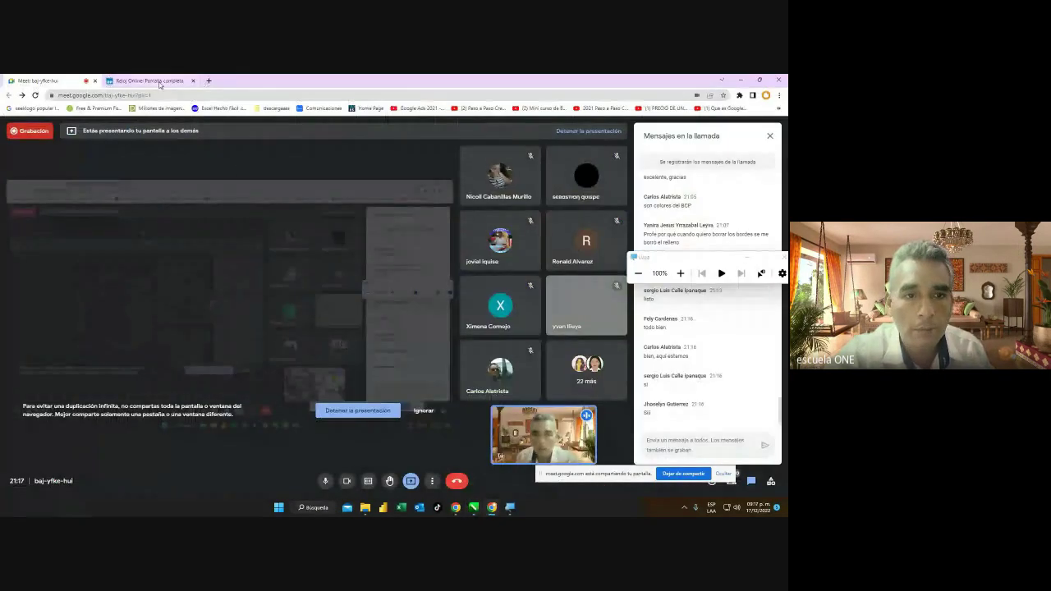
{"action": "left_click", "coordinate": [209, 82]}
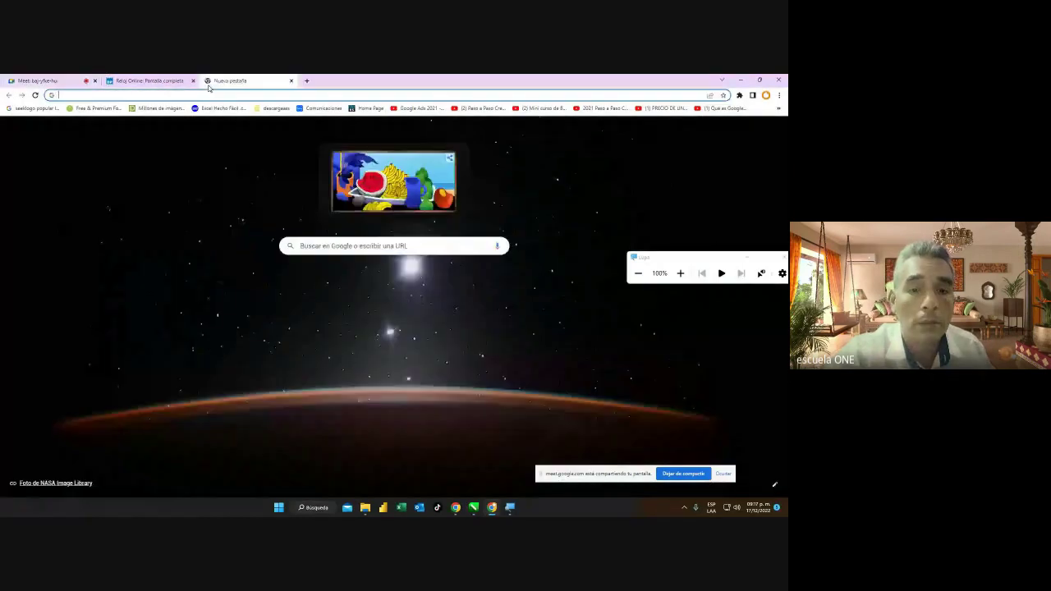
{"action": "left_click", "coordinate": [316, 245]}
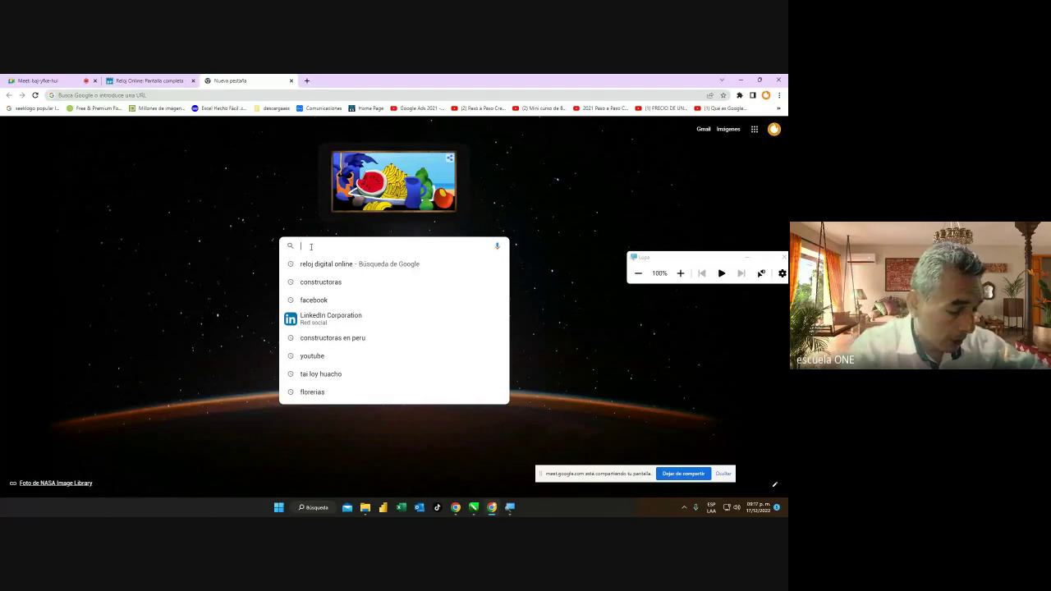
{"action": "type", "text": "descargar focos"}
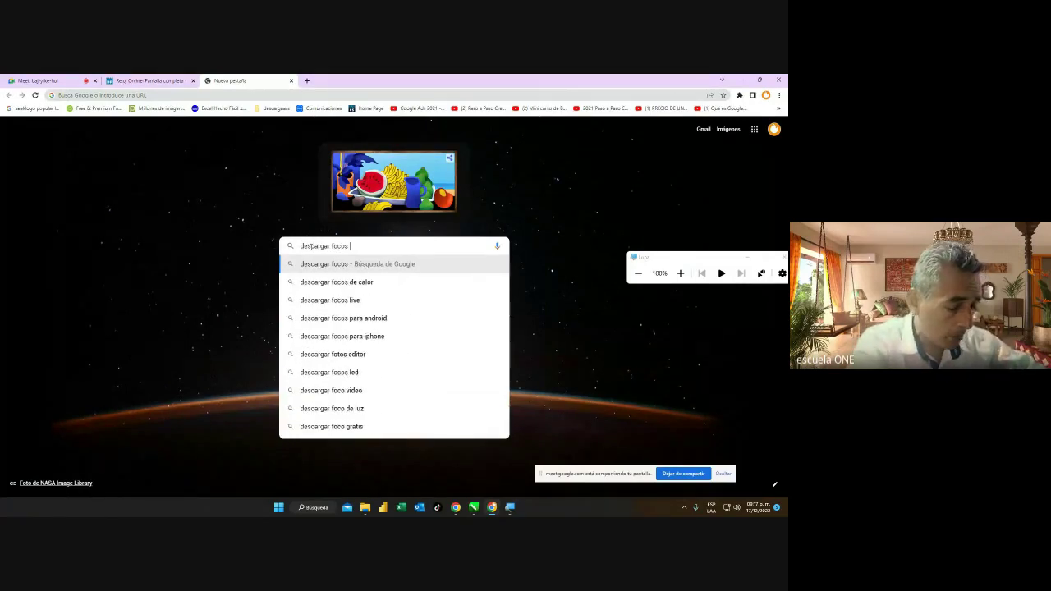
{"action": "type", "text": " vector"}
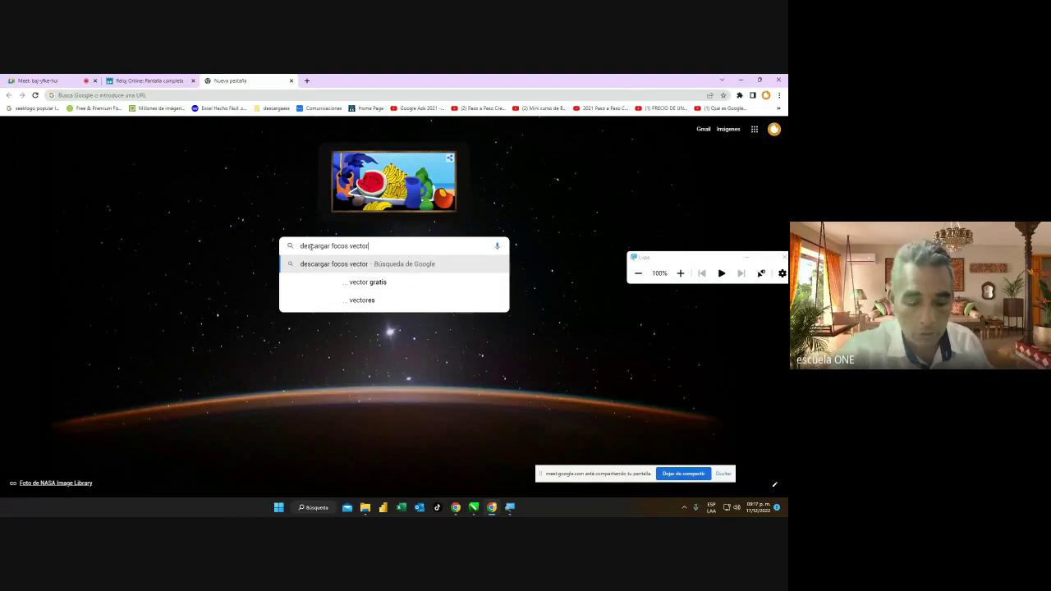
{"action": "key", "text": "Return"}
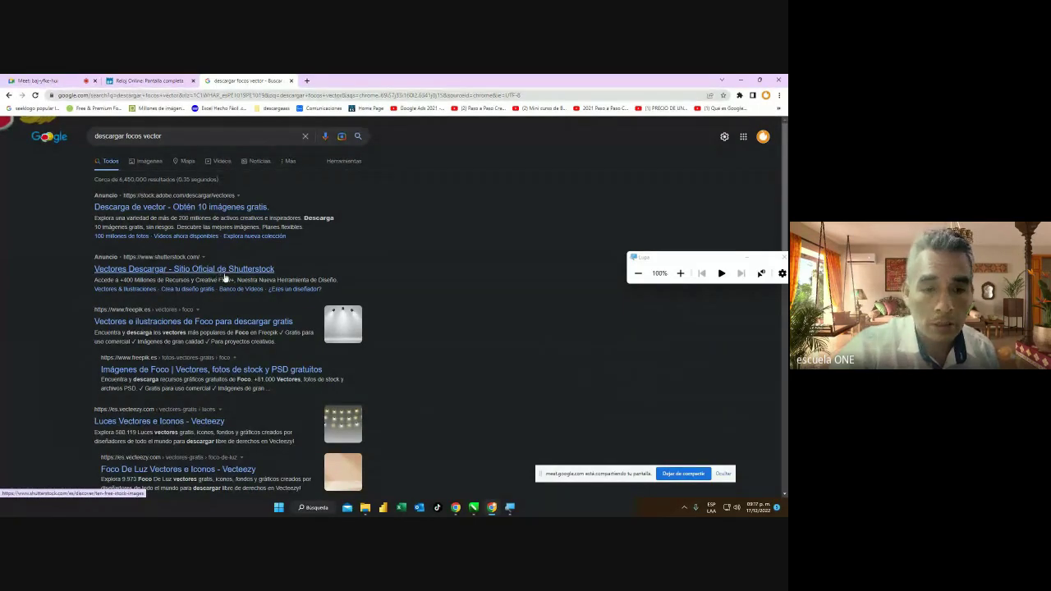
Open the Freepik result for Foco vectors and browse its gallery for a suitable light bulb icon.
{"action": "left_click", "coordinate": [197, 327]}
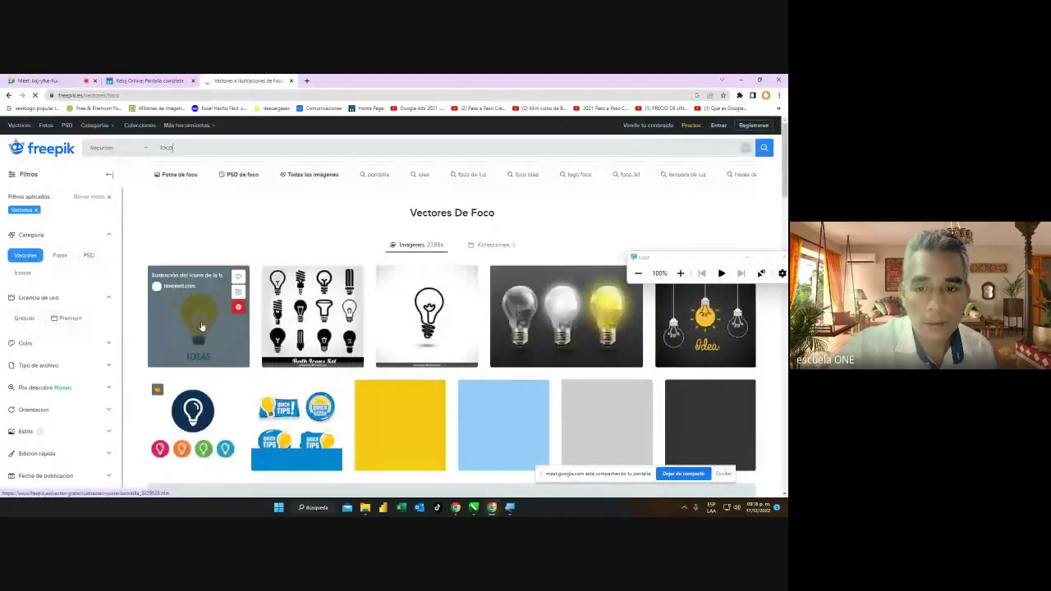
{"action": "scroll", "coordinate": [514, 346], "scroll_direction": "down", "scroll_amount": 3}
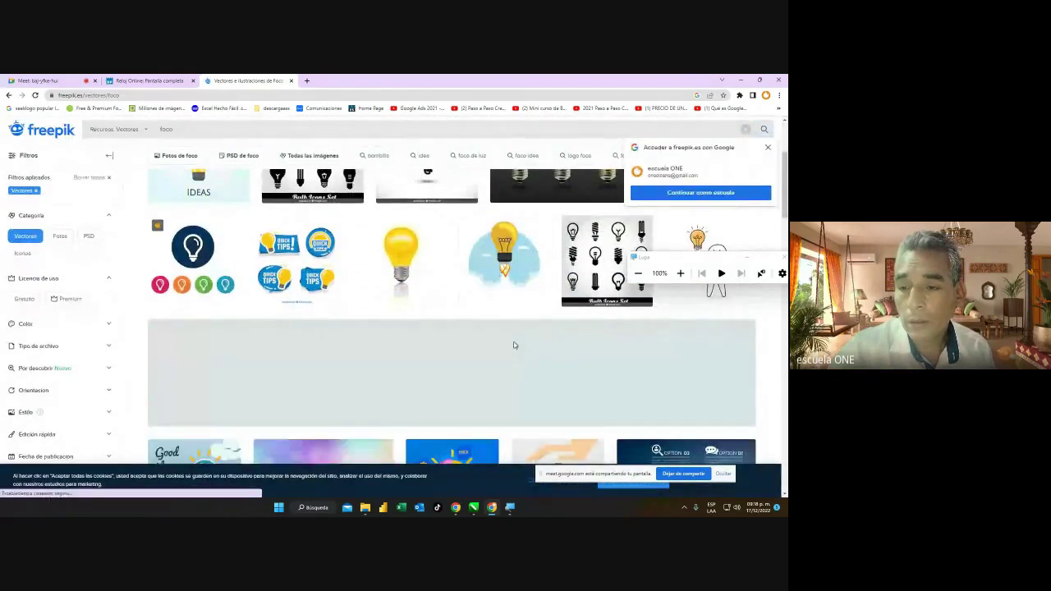
{"action": "scroll", "coordinate": [513, 343], "scroll_direction": "down", "scroll_amount": 3}
{"action": "scroll", "coordinate": [507, 340], "scroll_direction": "up", "scroll_amount": 6}
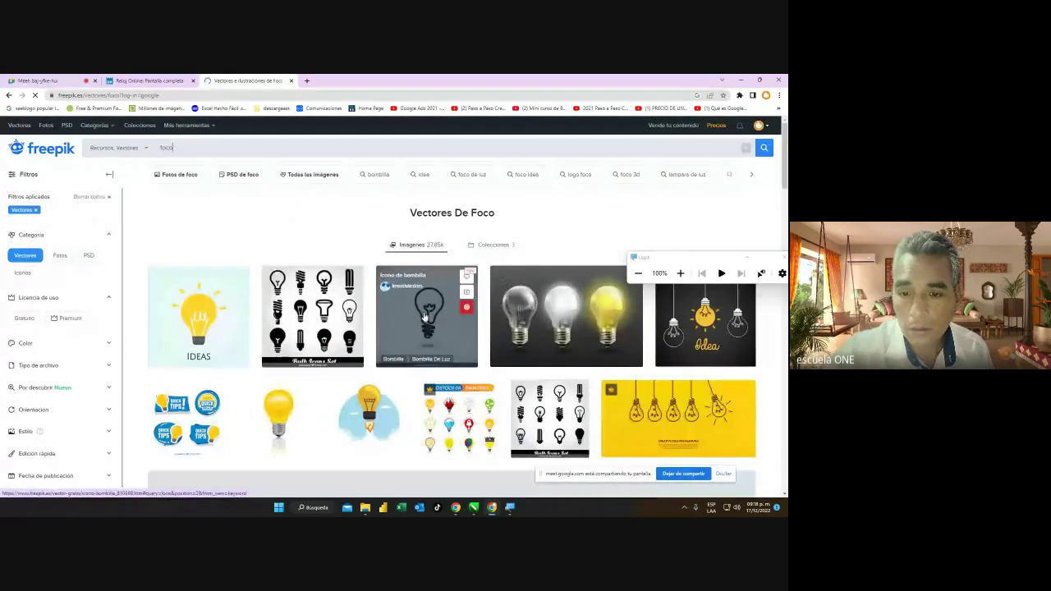
{"action": "scroll", "coordinate": [636, 383], "scroll_direction": "down", "scroll_amount": 1}
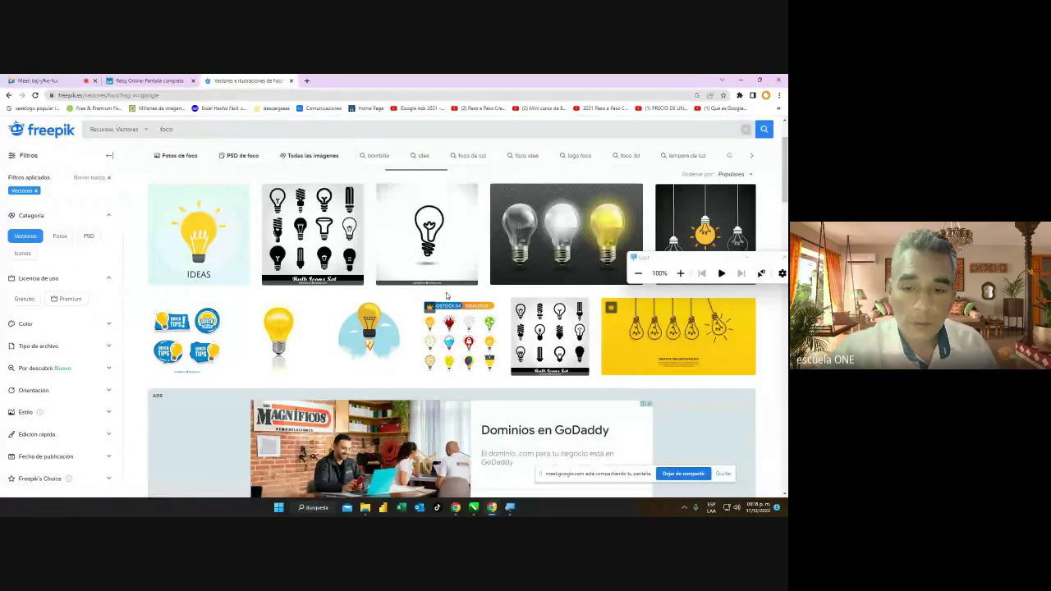
{"action": "scroll", "coordinate": [447, 295], "scroll_direction": "down", "scroll_amount": 4}
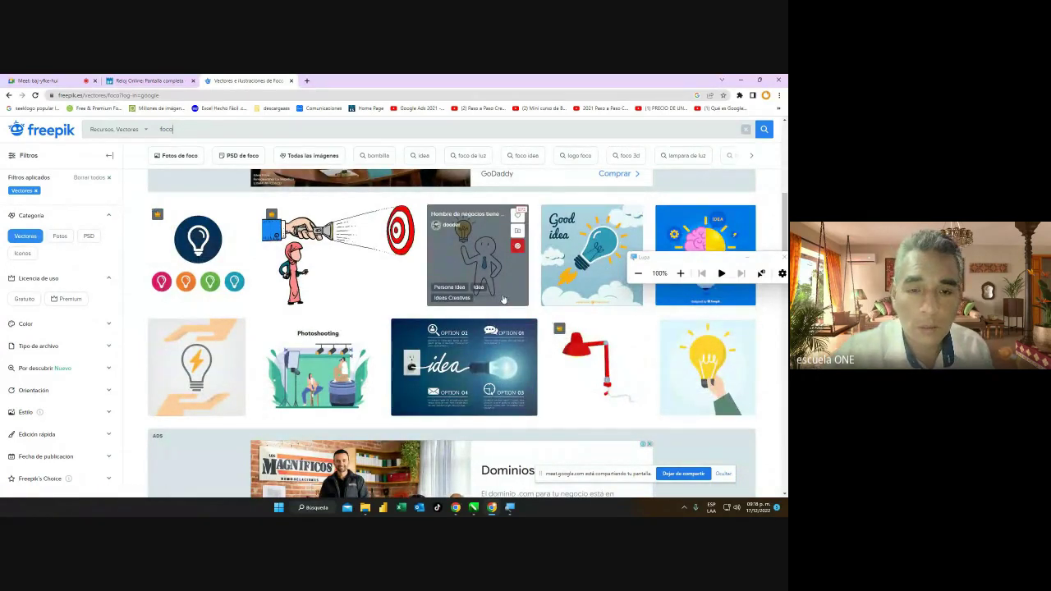
{"action": "scroll", "coordinate": [502, 295], "scroll_direction": "down", "scroll_amount": 5}
{"action": "scroll", "coordinate": [504, 300], "scroll_direction": "down", "scroll_amount": 1}
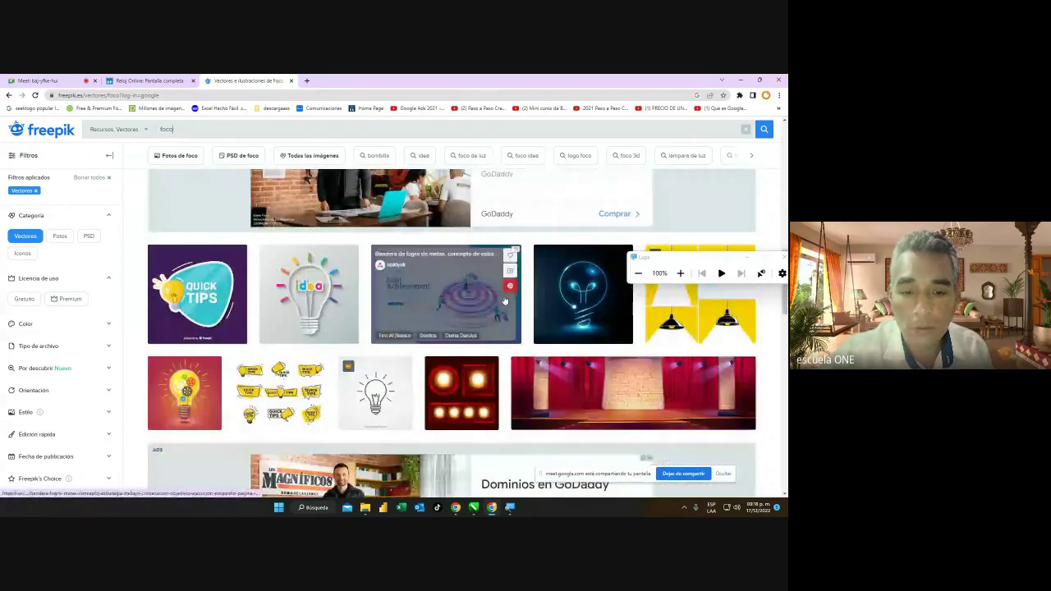
{"action": "scroll", "coordinate": [505, 301], "scroll_direction": "up", "scroll_amount": 3}
{"action": "scroll", "coordinate": [505, 301], "scroll_direction": "up", "scroll_amount": 8}
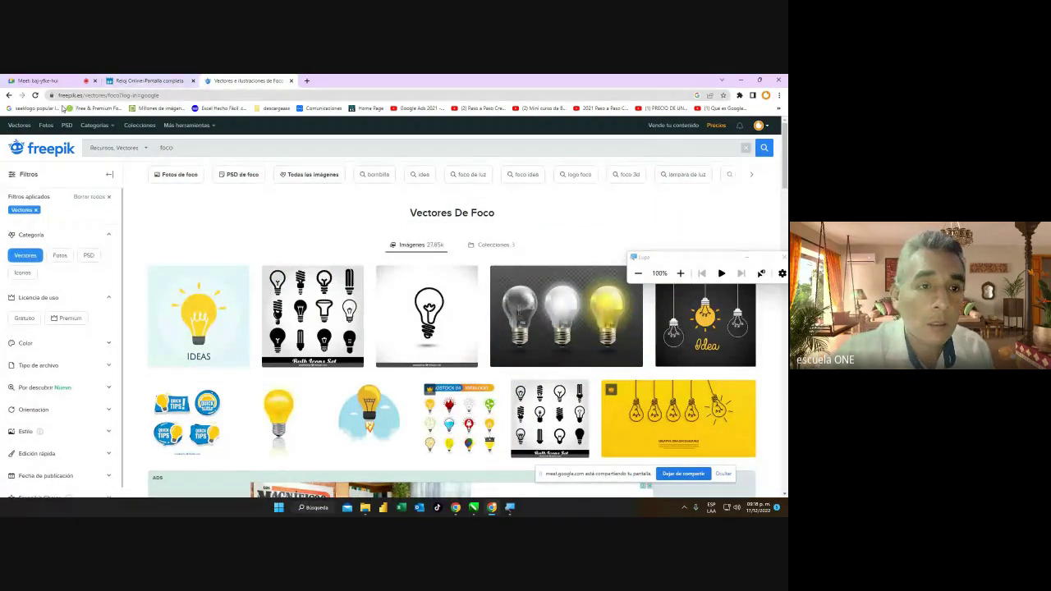
Check the Adobe Stock and Shutterstock results for free vector downloads, returning to the search results after each.
{"action": "left_click", "coordinate": [8, 95]}
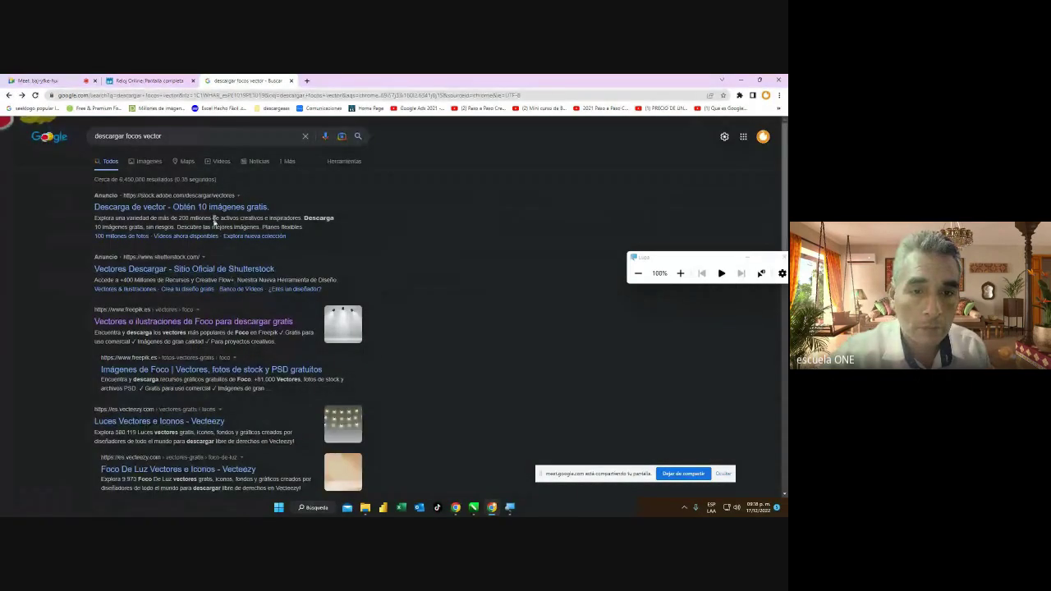
{"action": "left_click", "coordinate": [189, 208]}
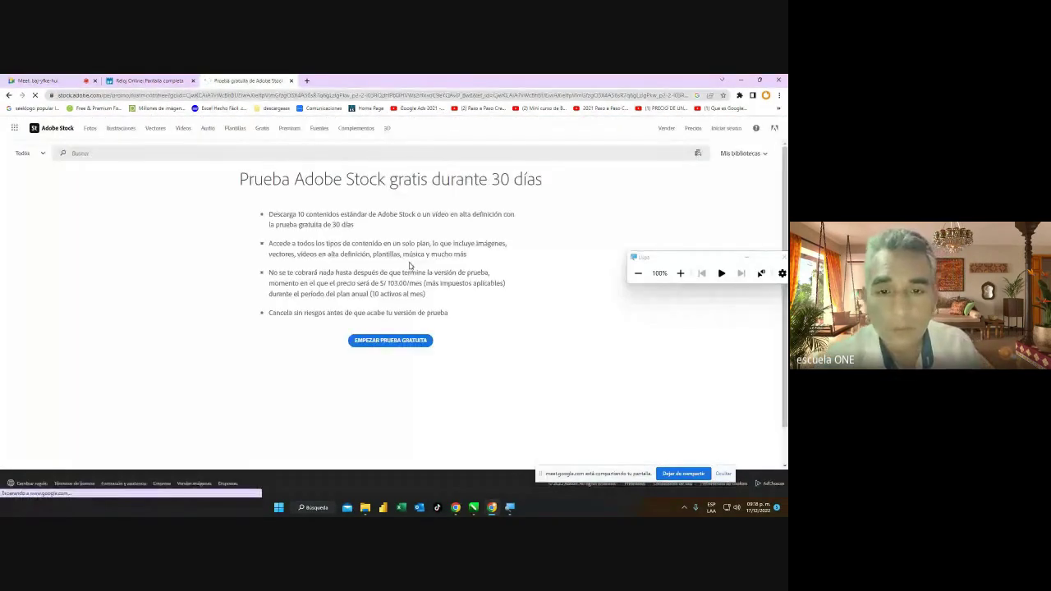
{"action": "left_click", "coordinate": [8, 95]}
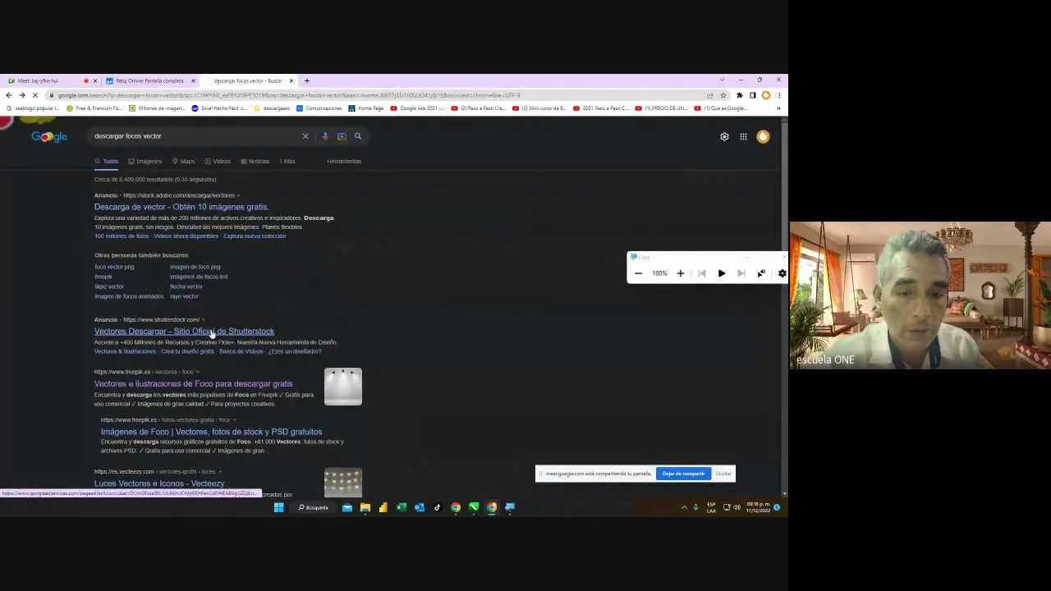
{"action": "left_click", "coordinate": [211, 332]}
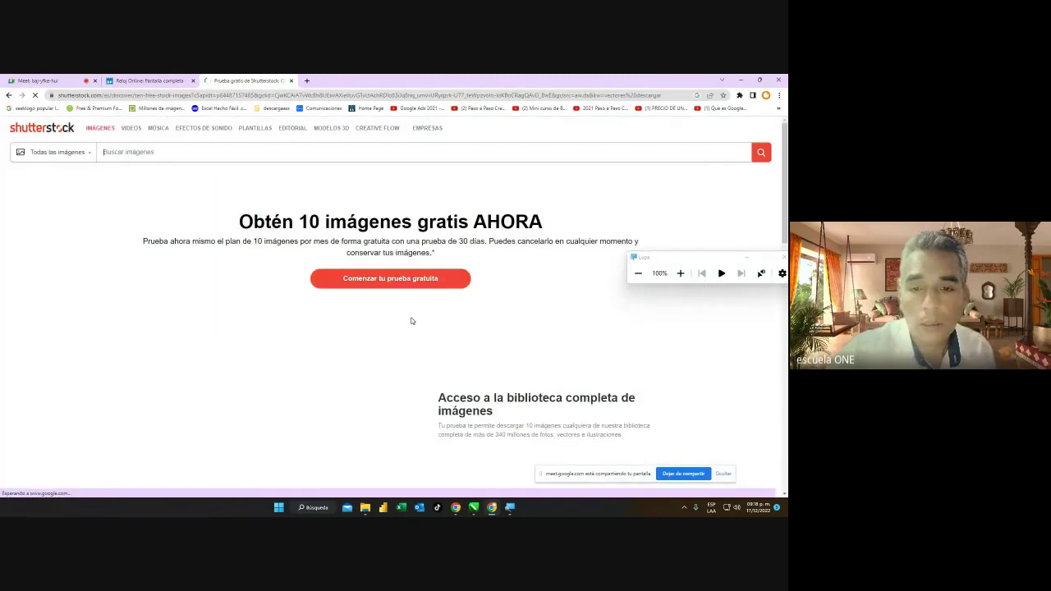
{"action": "scroll", "coordinate": [412, 321], "scroll_direction": "down", "scroll_amount": 3}
{"action": "scroll", "coordinate": [412, 321], "scroll_direction": "down", "scroll_amount": 2}
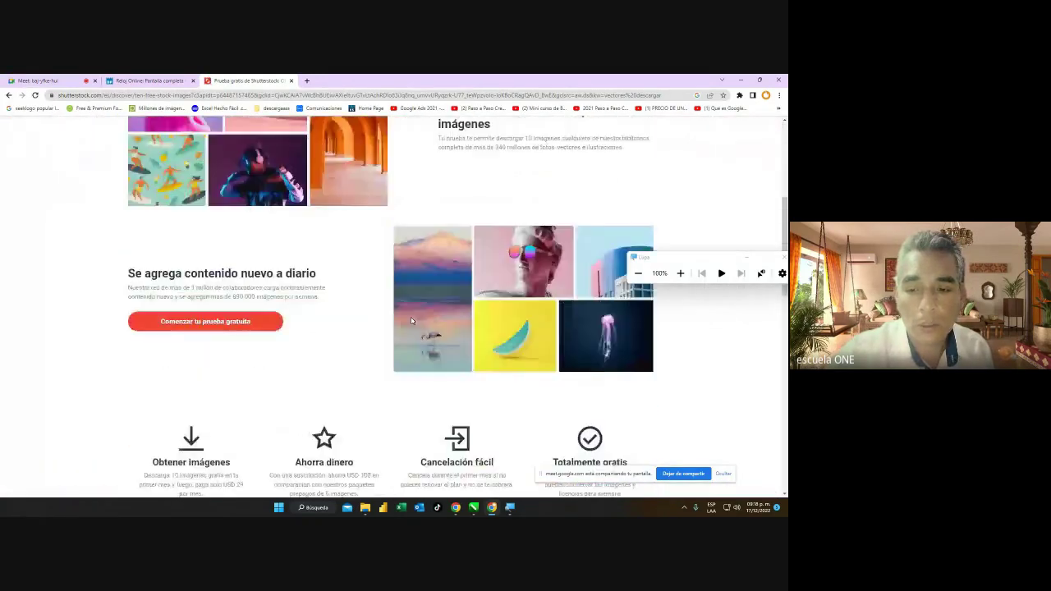
{"action": "left_click", "coordinate": [9, 95]}
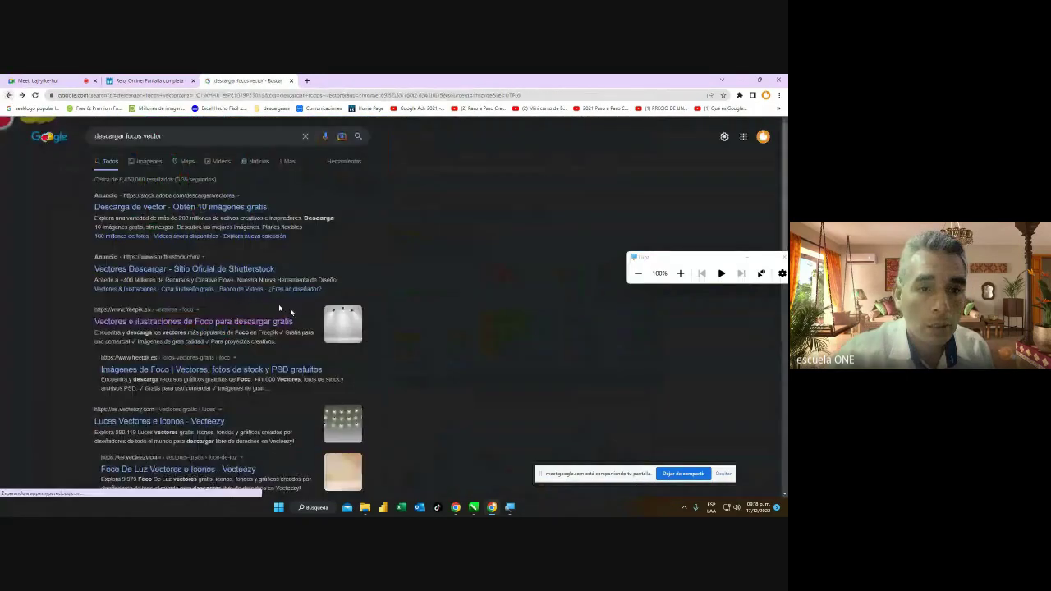
Browse Vecteezy's "Luces Vectores e Iconos" gallery for a light bulb design, and return to the search results.
{"action": "scroll", "coordinate": [232, 353], "scroll_direction": "down", "scroll_amount": 3}
{"action": "scroll", "coordinate": [231, 353], "scroll_direction": "down", "scroll_amount": 2}
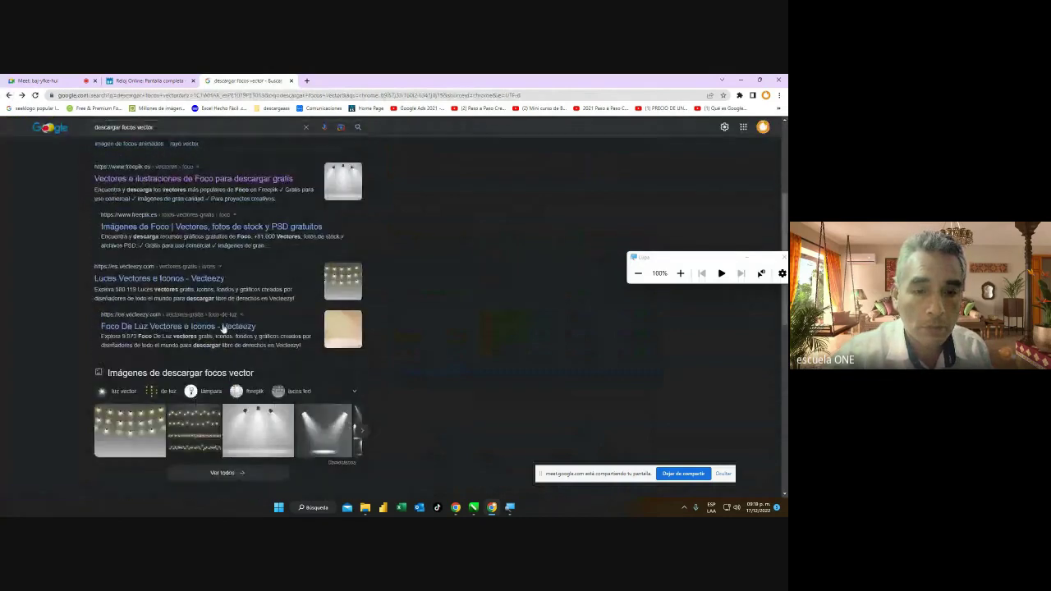
{"action": "left_click", "coordinate": [206, 282]}
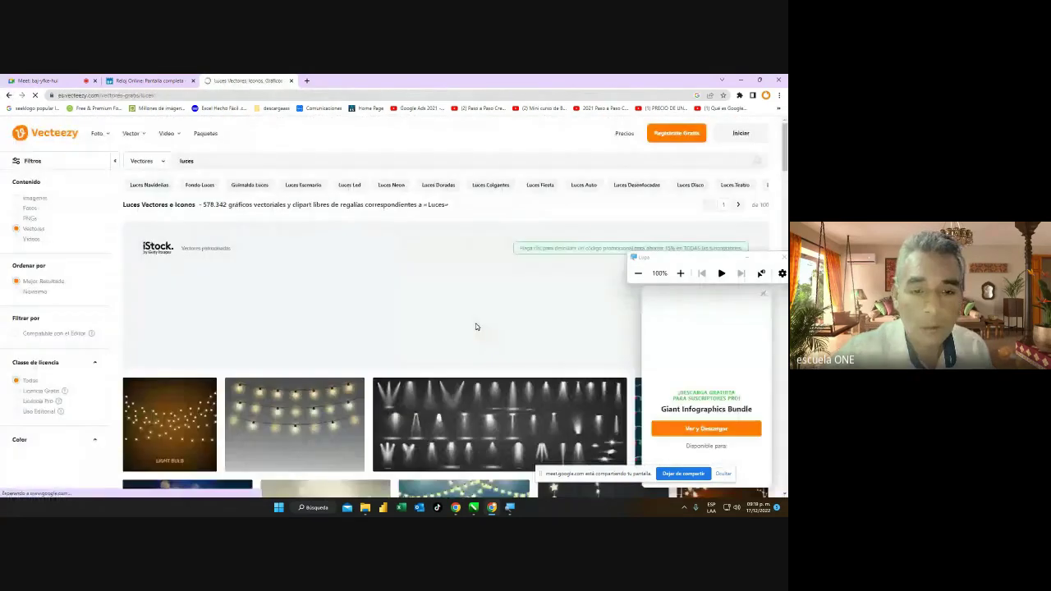
{"action": "scroll", "coordinate": [472, 328], "scroll_direction": "down", "scroll_amount": 3}
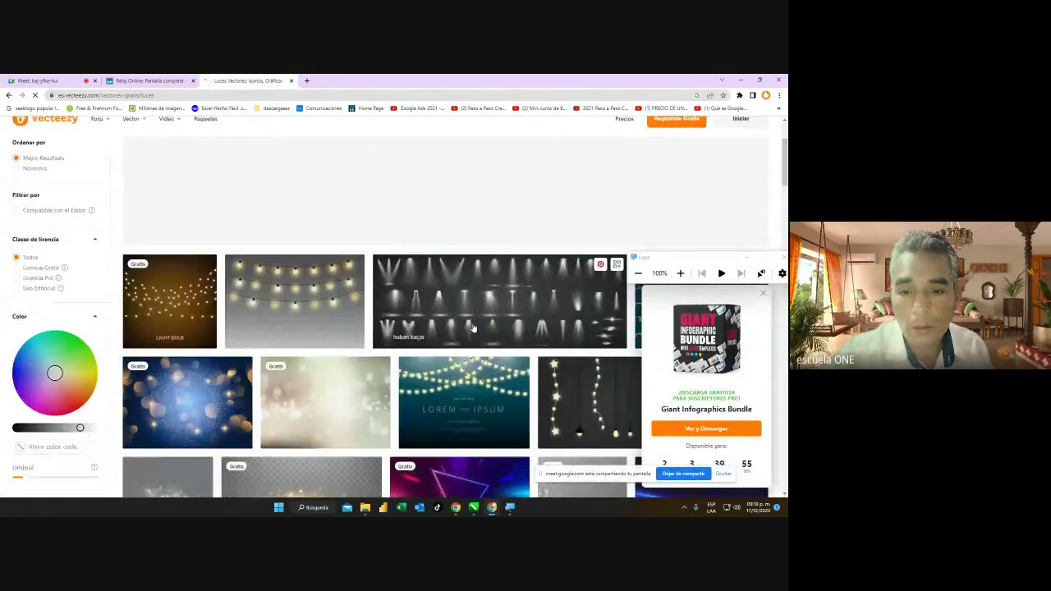
{"action": "scroll", "coordinate": [472, 327], "scroll_direction": "down", "scroll_amount": 12}
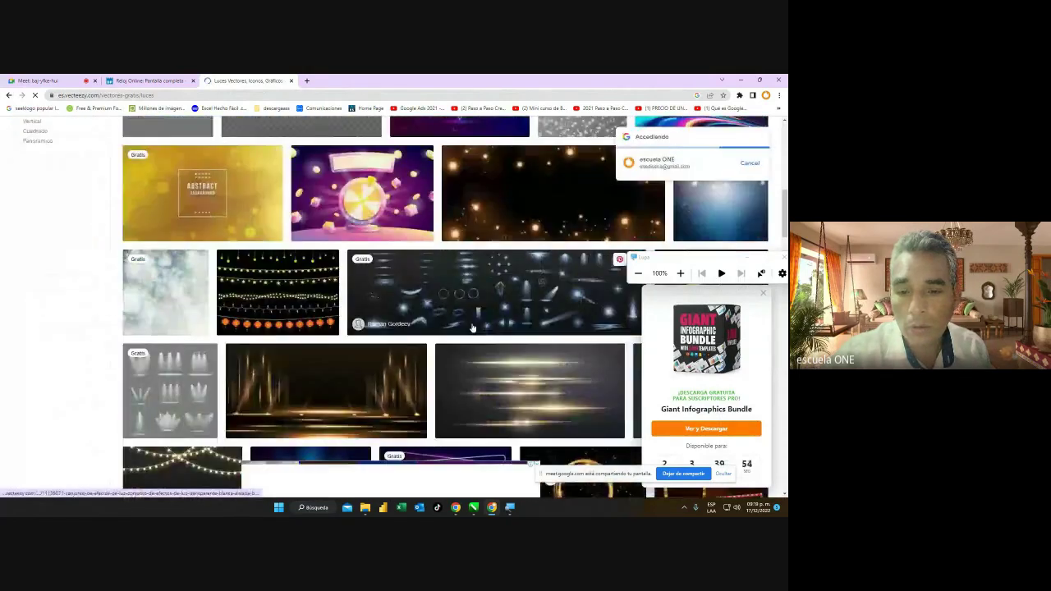
{"action": "scroll", "coordinate": [472, 328], "scroll_direction": "down", "scroll_amount": 6}
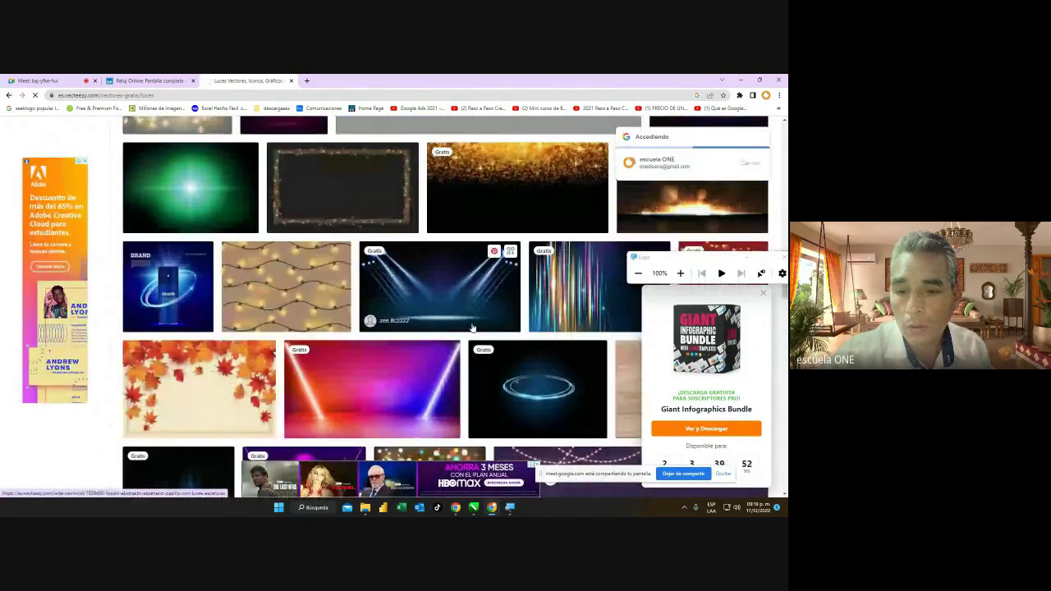
{"action": "scroll", "coordinate": [472, 328], "scroll_direction": "down", "scroll_amount": 4}
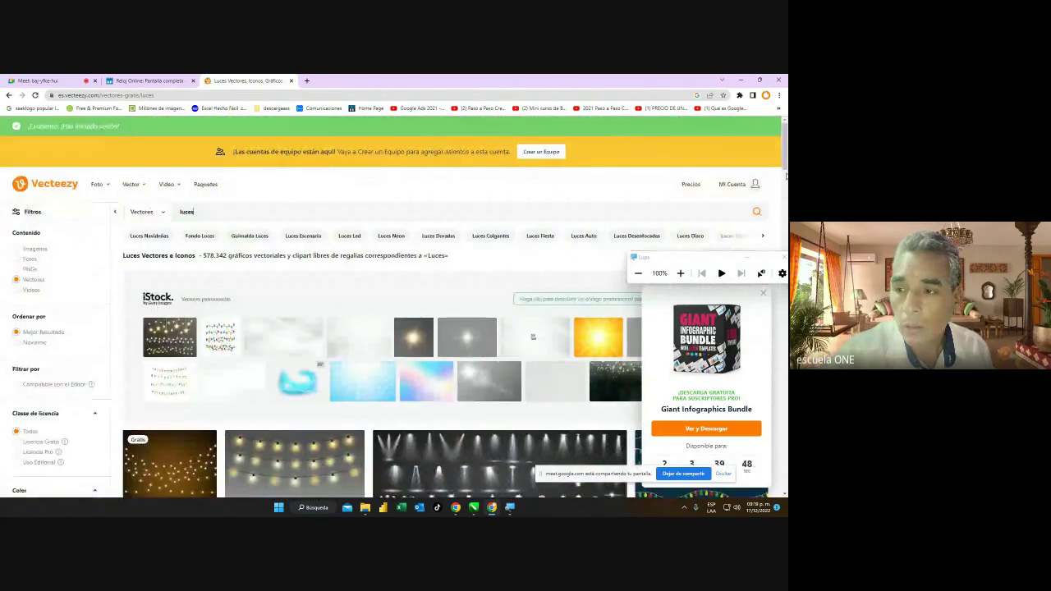
{"action": "scroll", "coordinate": [780, 176], "scroll_direction": "down", "scroll_amount": 10}
{"action": "scroll", "coordinate": [777, 180], "scroll_direction": "down", "scroll_amount": 8}
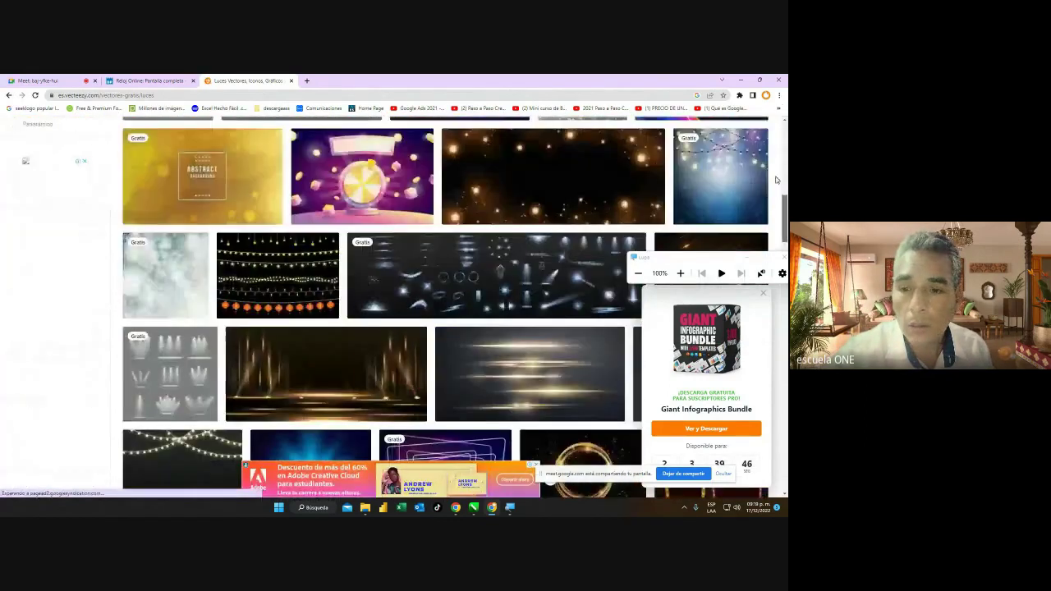
{"action": "scroll", "coordinate": [777, 180], "scroll_direction": "down", "scroll_amount": 7}
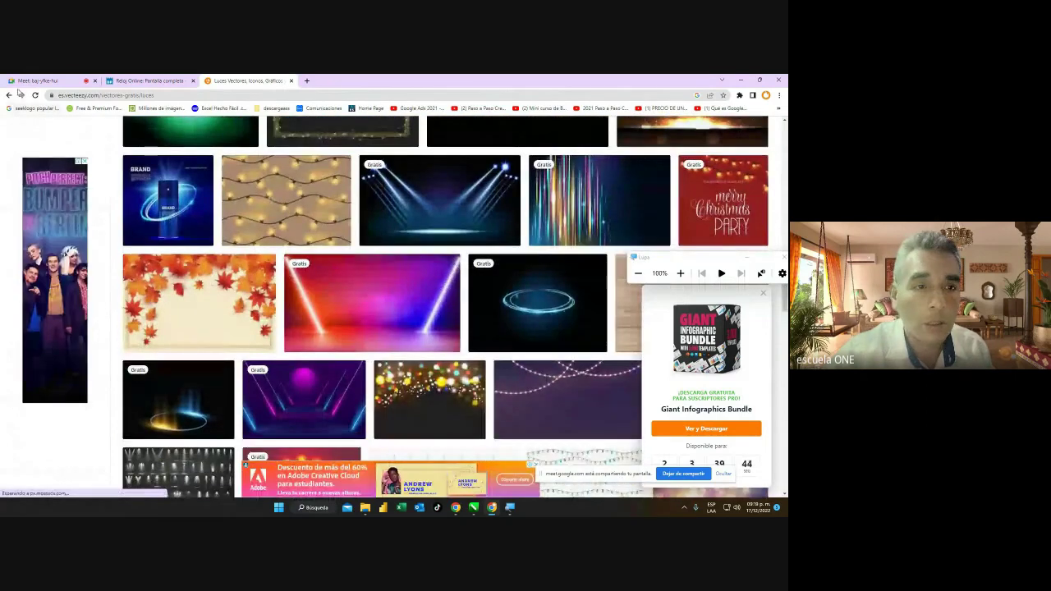
{"action": "left_click", "coordinate": [8, 96]}
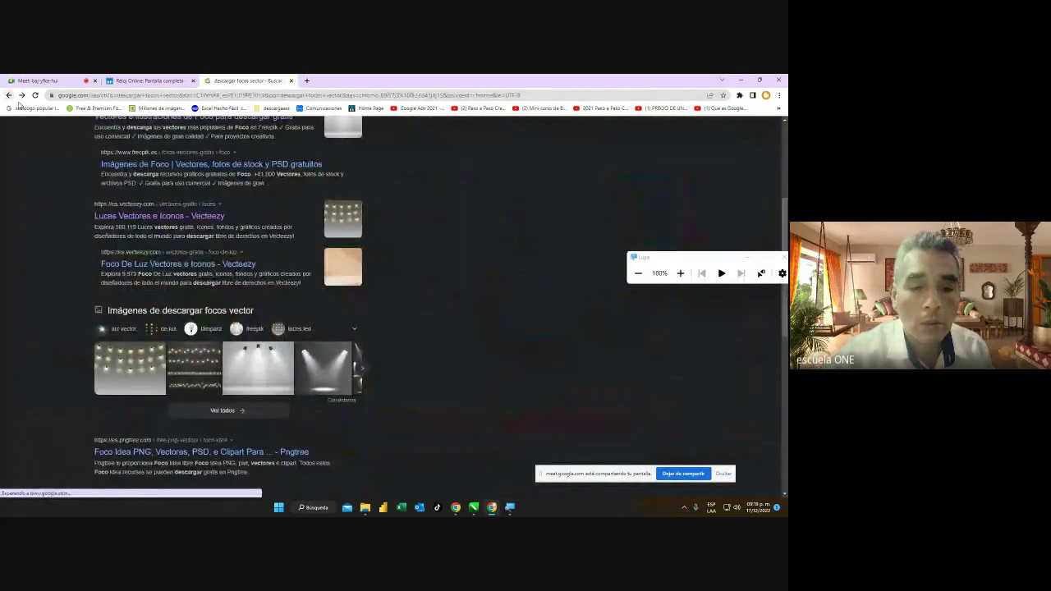
Show the image results for "descargar focos vector" and preview PngFind's black outline light bulb with rays.
{"action": "left_click", "coordinate": [191, 316]}
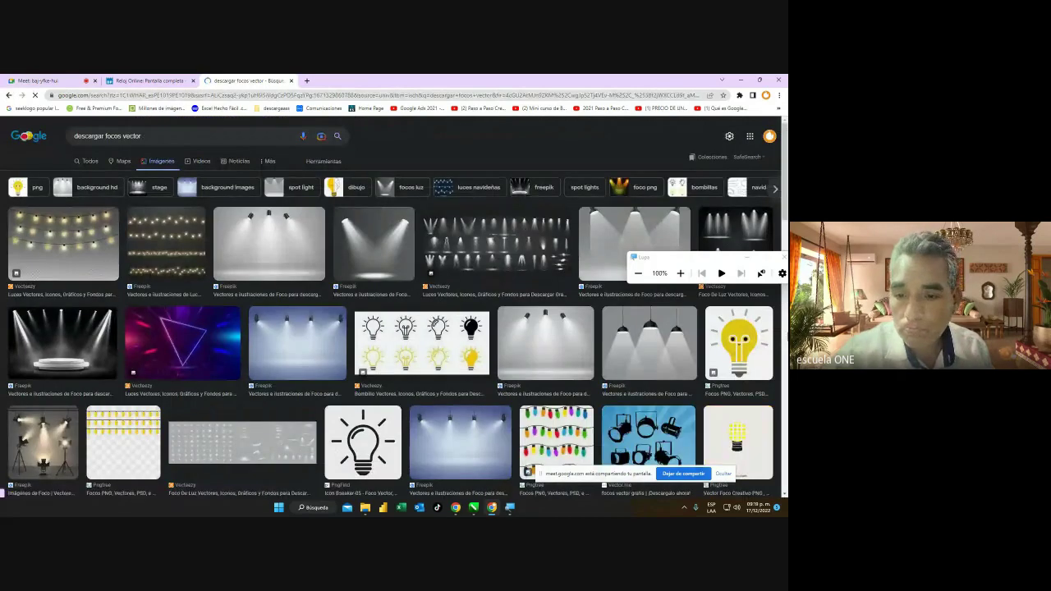
{"action": "scroll", "coordinate": [394, 329], "scroll_direction": "down", "scroll_amount": 2}
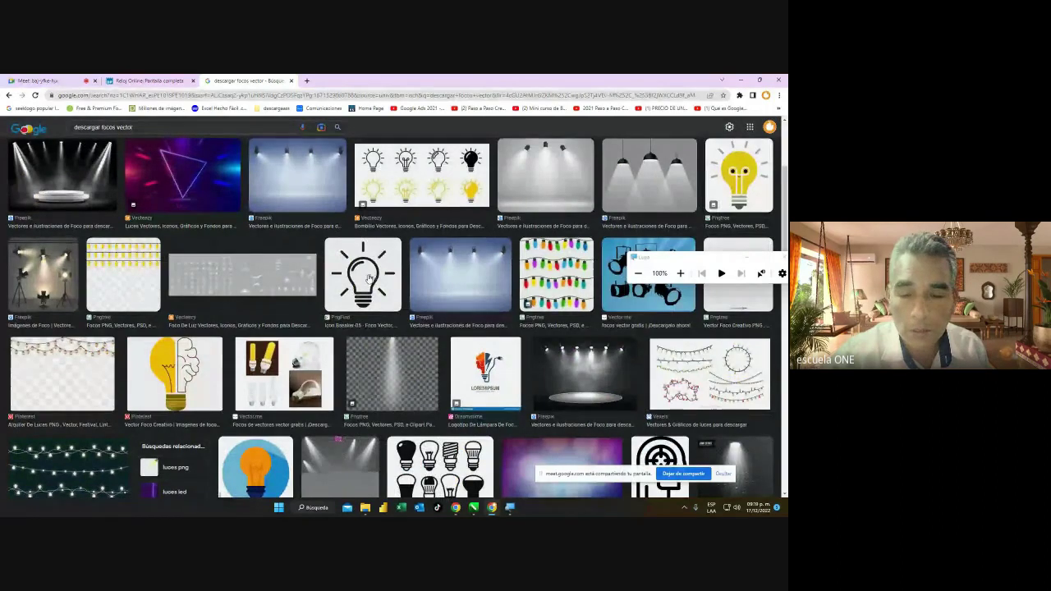
{"action": "left_click", "coordinate": [369, 279]}
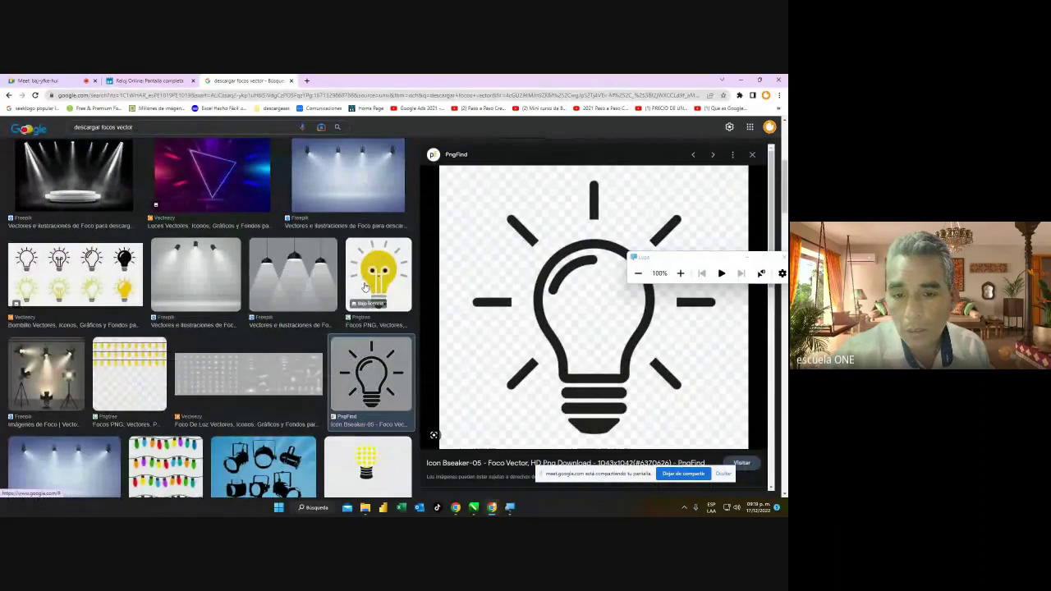
Save PngFind's black light bulb image as "foco" in PNG format to the itec\volante folder on drive D.
{"action": "right_click", "coordinate": [581, 303]}
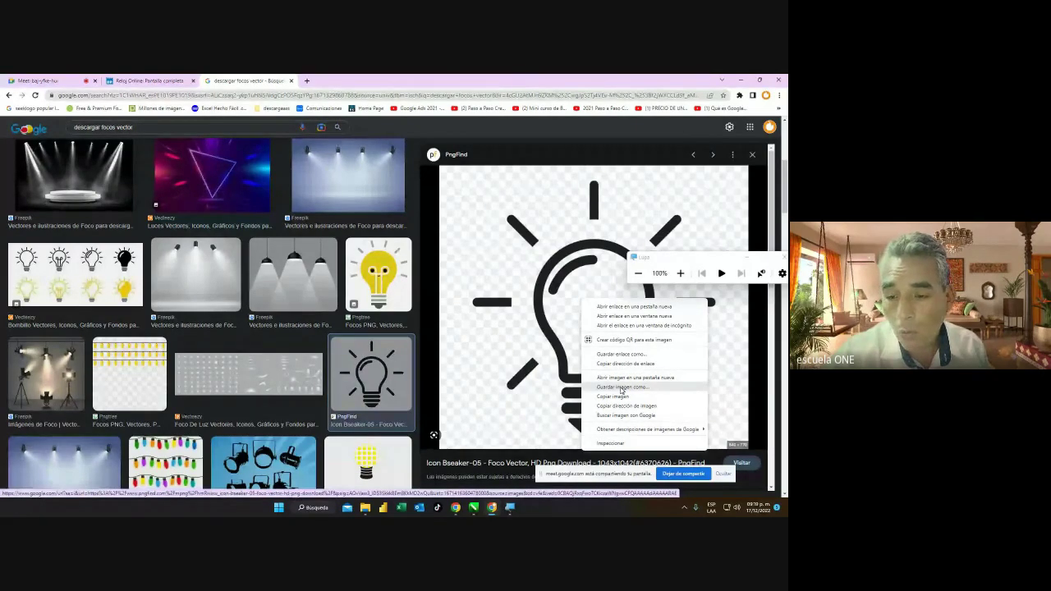
{"action": "left_click", "coordinate": [621, 387]}
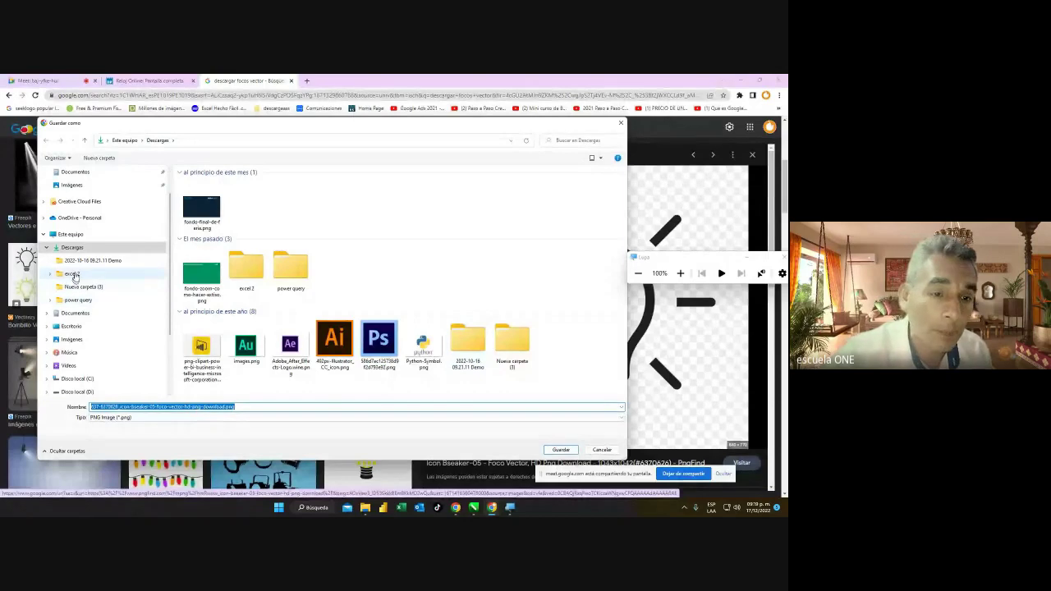
{"action": "scroll", "coordinate": [166, 355], "scroll_direction": "down", "scroll_amount": 2}
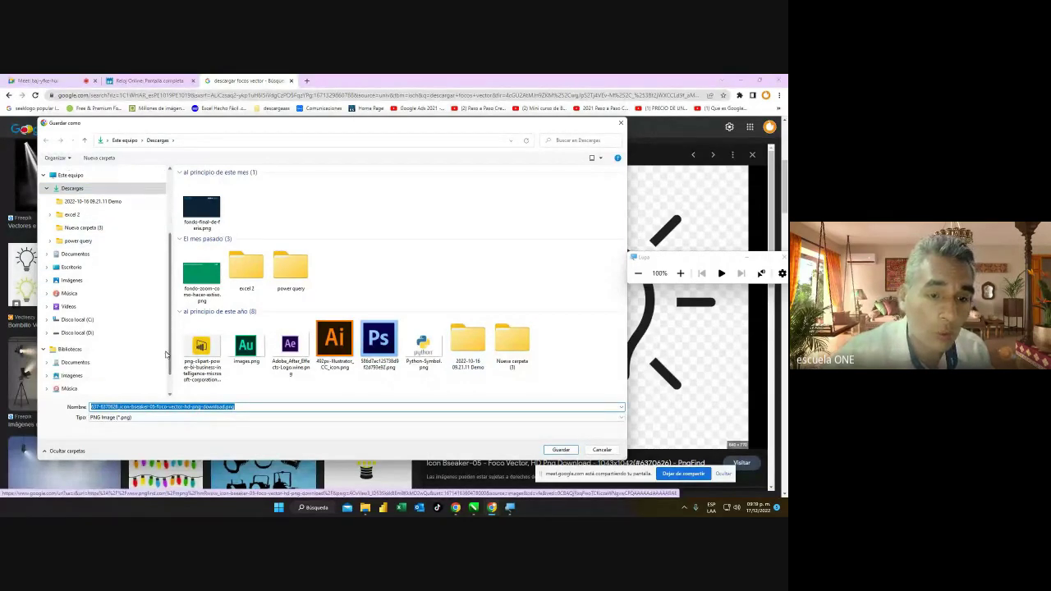
{"action": "scroll", "coordinate": [166, 355], "scroll_direction": "down", "scroll_amount": 1}
{"action": "left_click", "coordinate": [90, 317]}
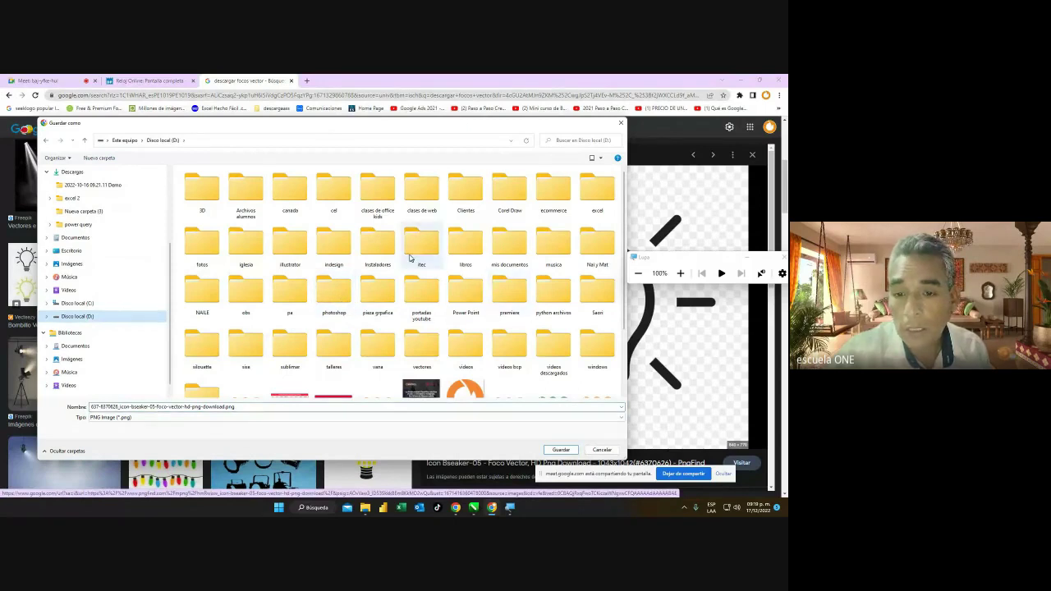
{"action": "double_click", "coordinate": [419, 247]}
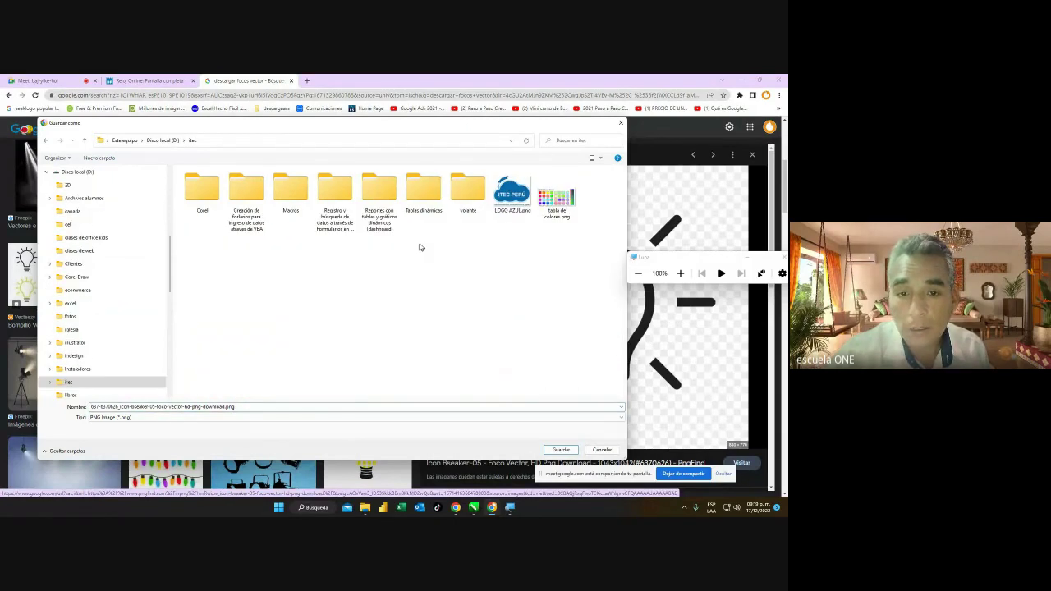
{"action": "double_click", "coordinate": [466, 190]}
{"action": "left_click", "coordinate": [244, 405]}
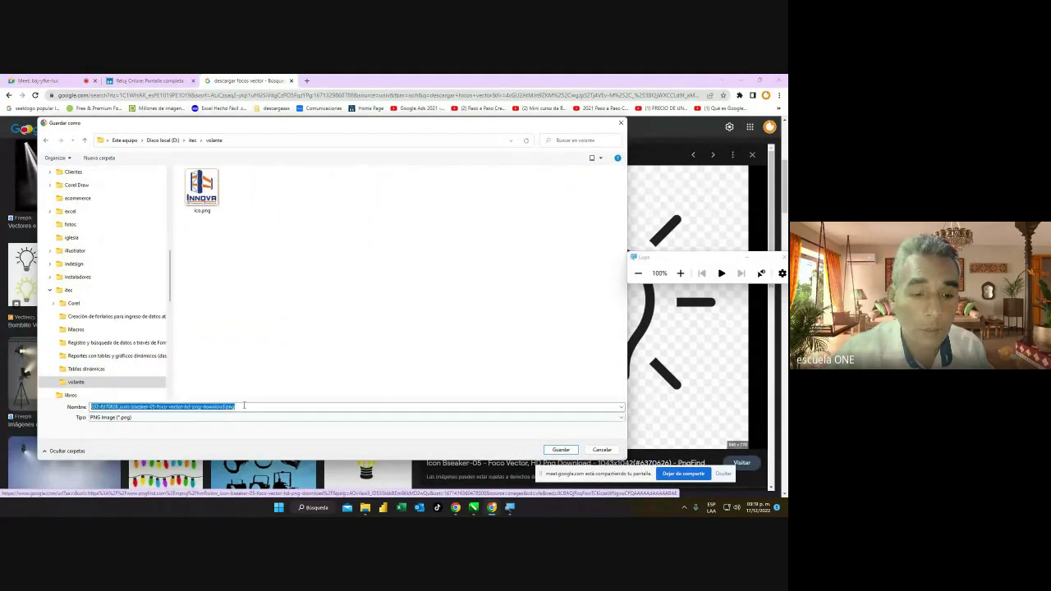
{"action": "type", "text": "foco"}
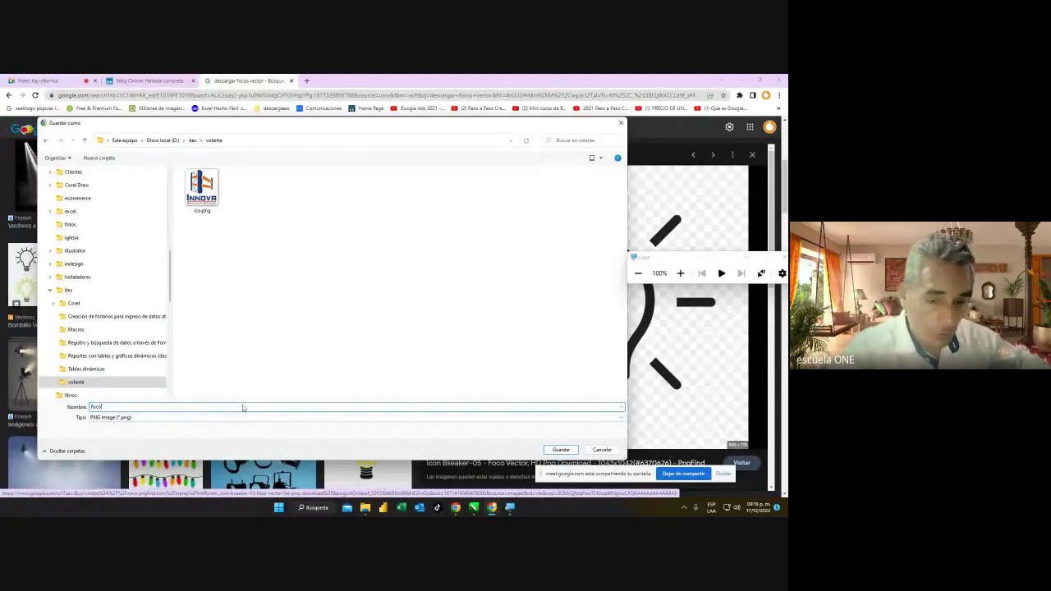
{"action": "key", "text": "Return"}
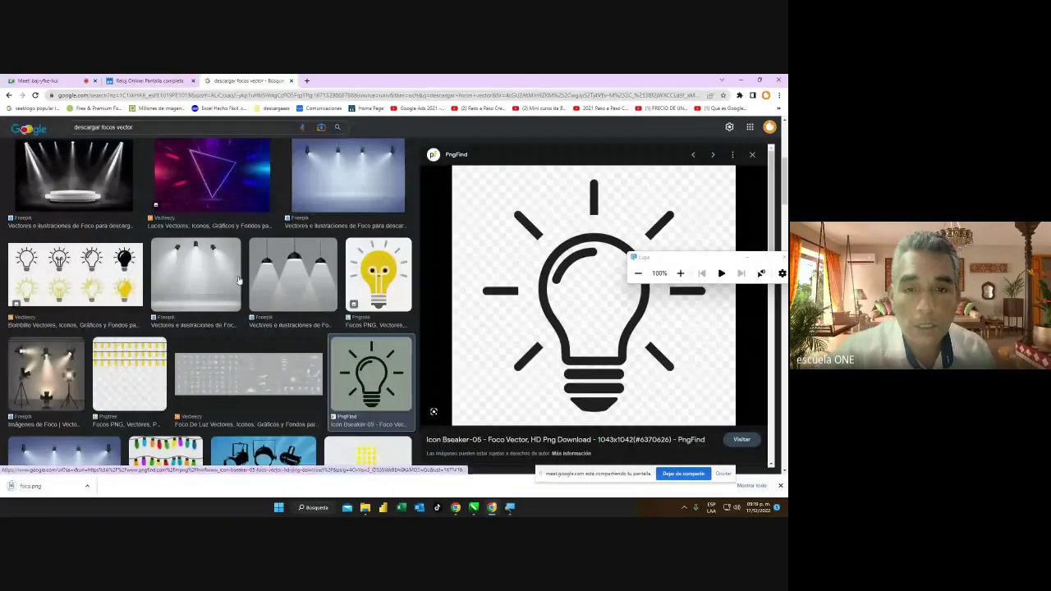
Close the image search page and switch to the Sin título-1 document in CorelDRAW.
{"action": "left_click", "coordinate": [290, 80]}
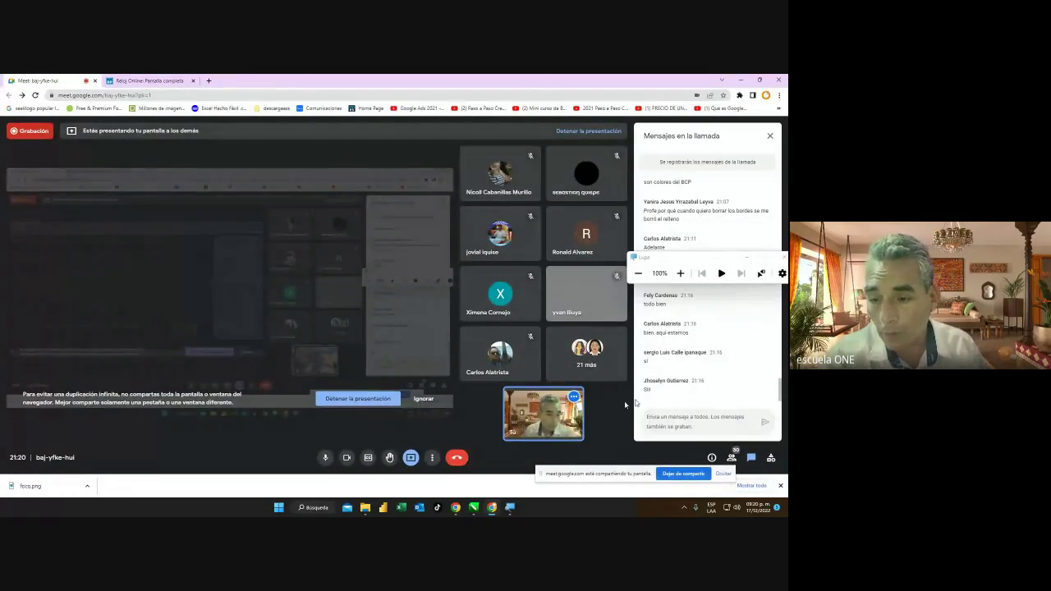
{"action": "mouse_move", "coordinate": [484, 502]}
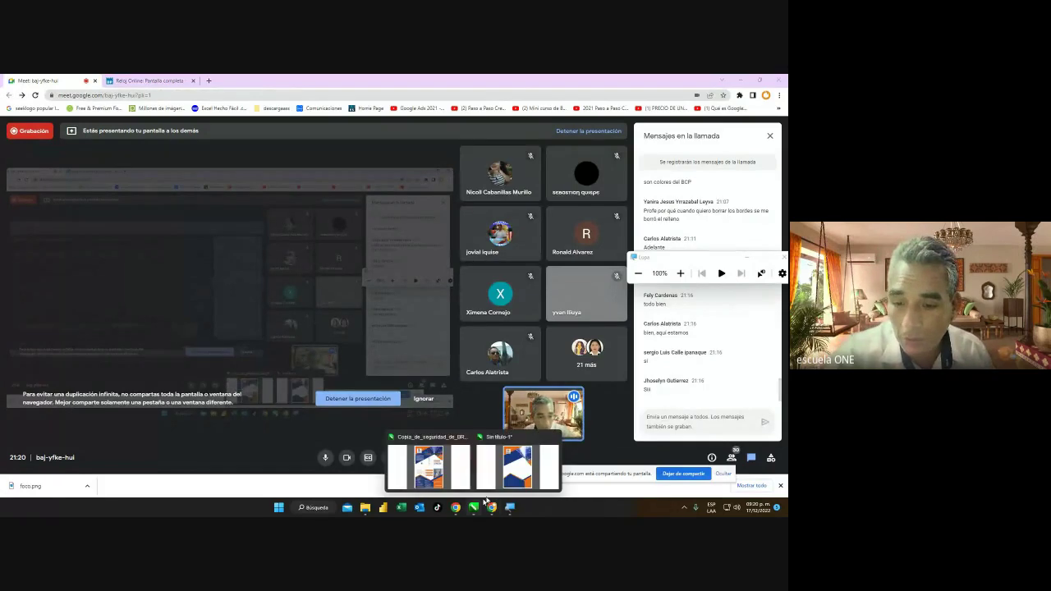
{"action": "left_click", "coordinate": [515, 467]}
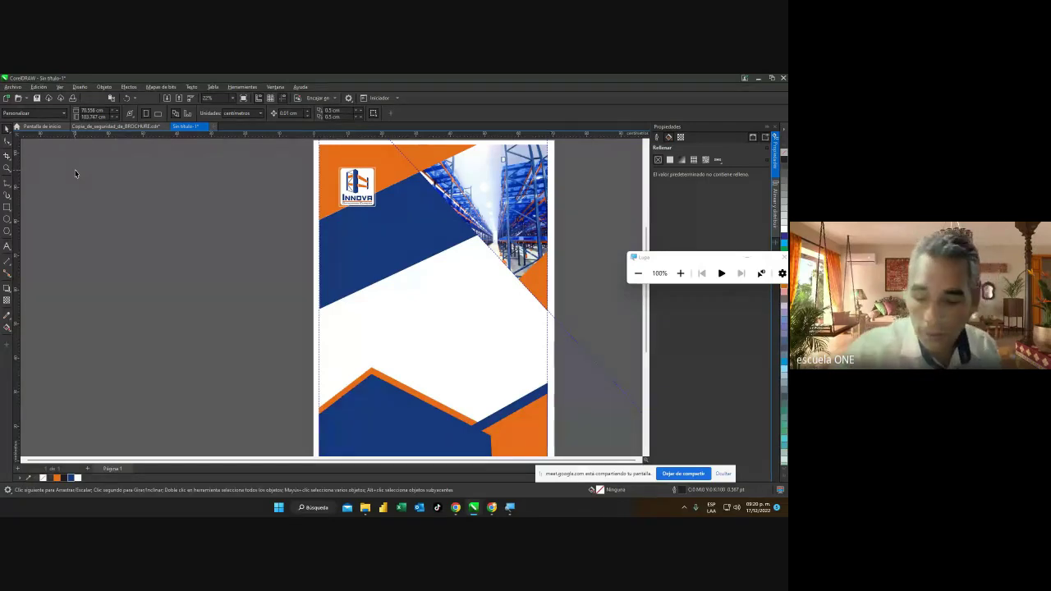
Import foco.png from the volante folder and place it about 57 × 52.5 cm in the empty area left of the brochure page.
{"action": "left_click", "coordinate": [15, 87]}
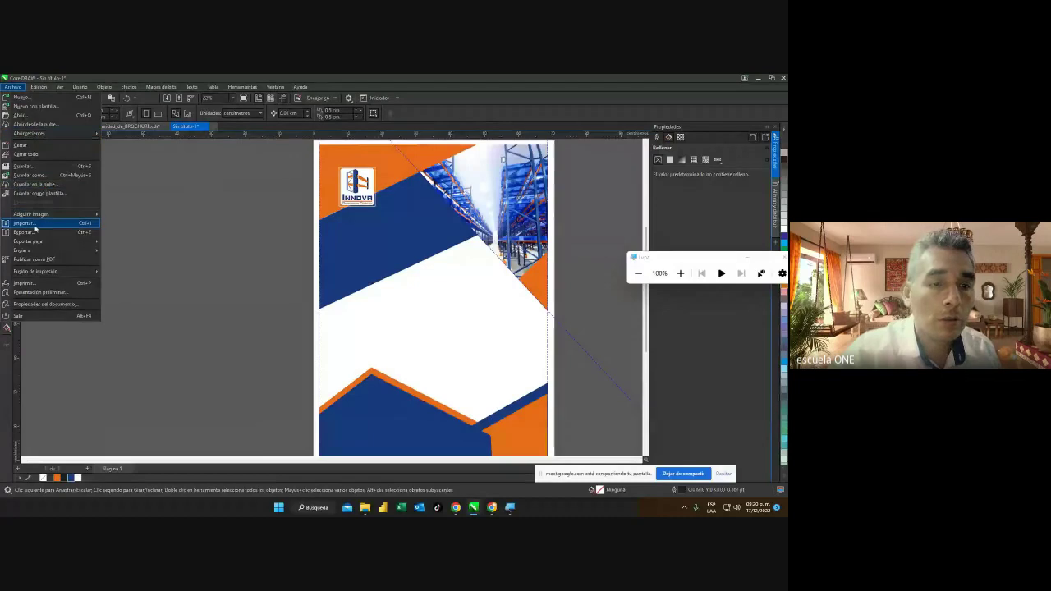
{"action": "left_click", "coordinate": [82, 230]}
{"action": "left_click", "coordinate": [301, 199]}
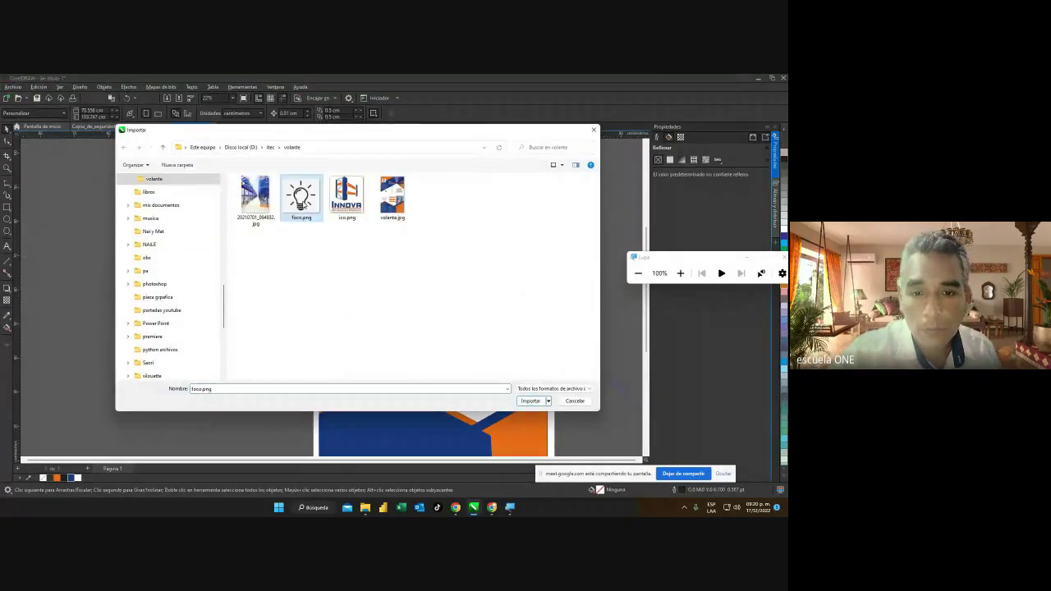
{"action": "left_click", "coordinate": [530, 401]}
{"action": "left_click_drag", "start_coordinate": [50, 177], "coordinate": [265, 359]}
{"action": "left_click_drag", "start_coordinate": [172, 302], "coordinate": [209, 301]}
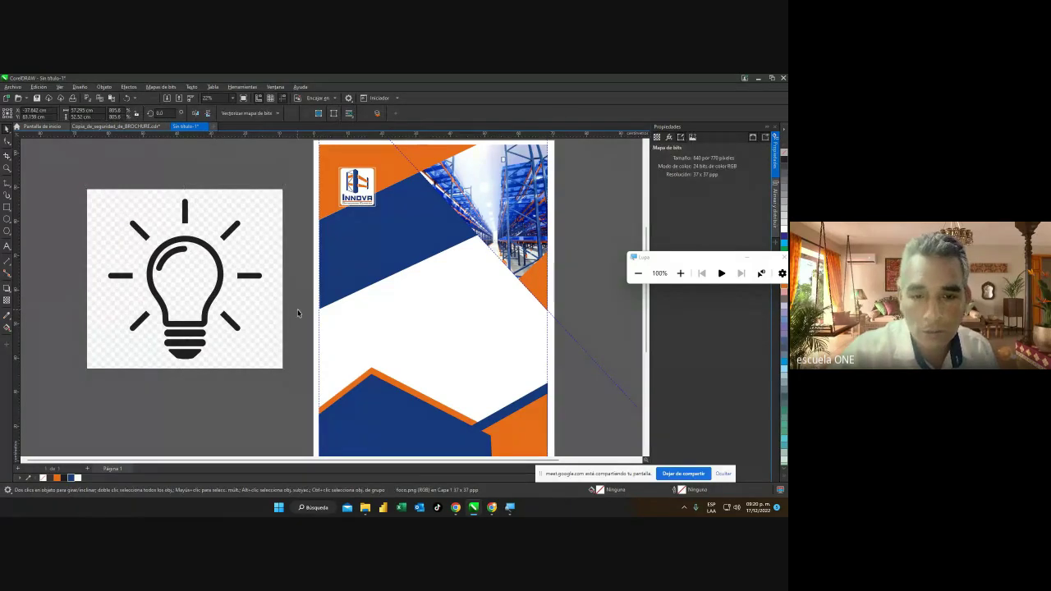
{"action": "left_click_drag", "start_coordinate": [213, 300], "coordinate": [215, 285]}
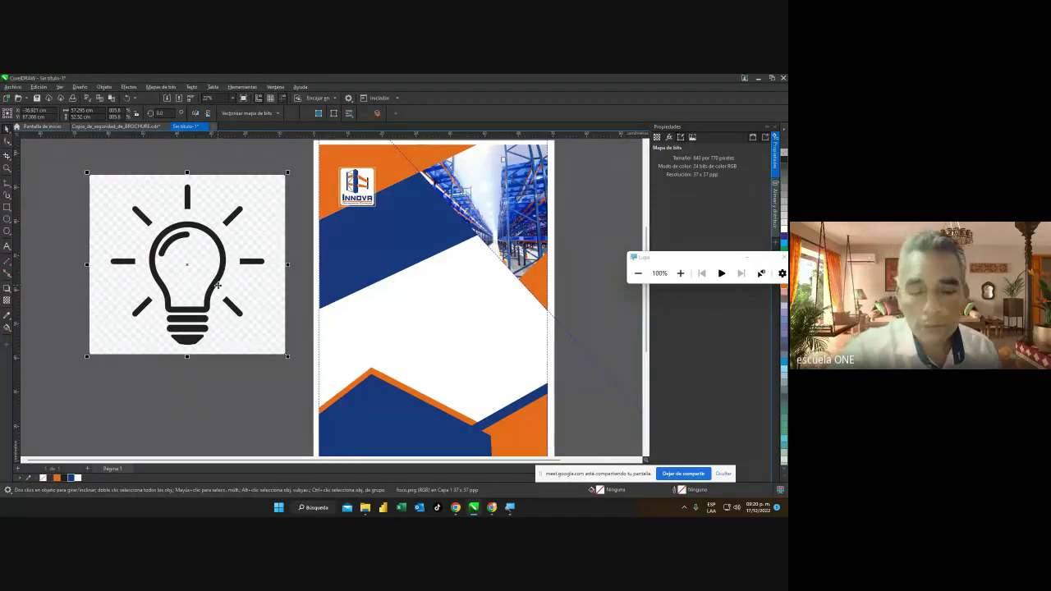
{"action": "left_click_drag", "start_coordinate": [218, 285], "coordinate": [171, 290]}
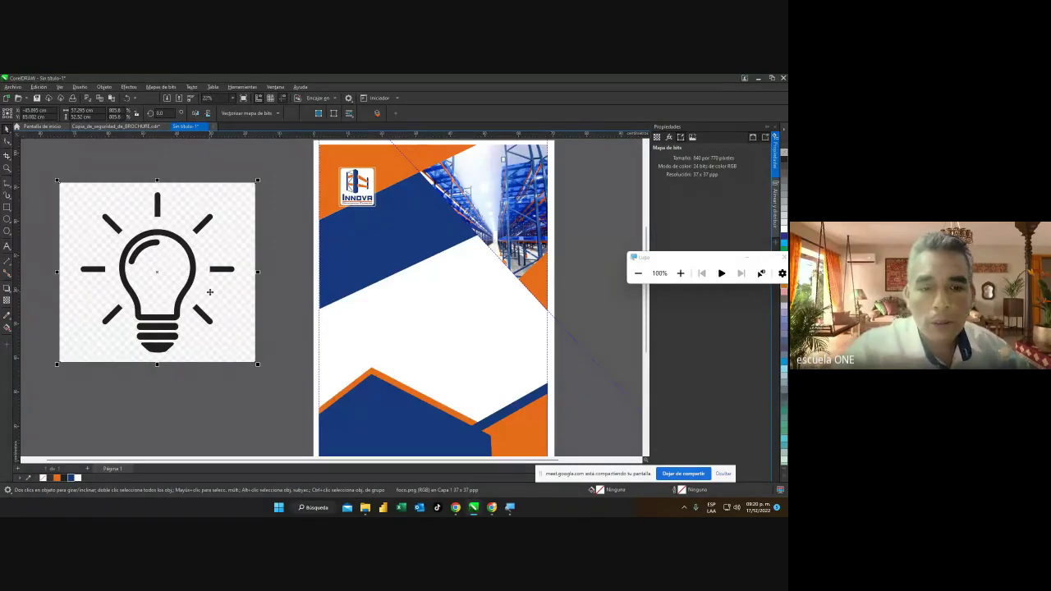
{"action": "left_click_drag", "start_coordinate": [209, 295], "coordinate": [212, 281]}
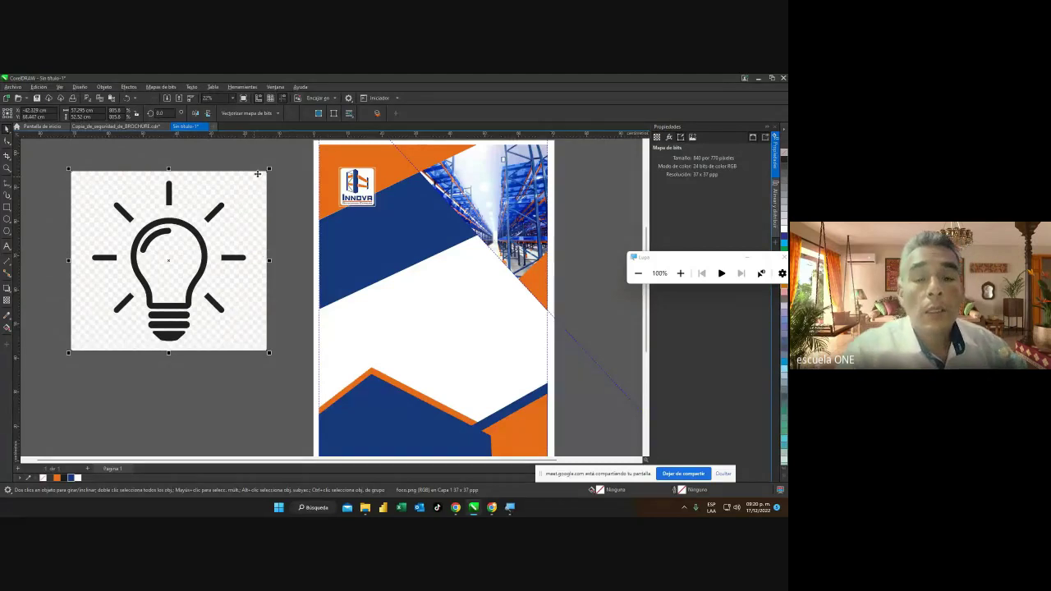
Magnify the screen to review the bitmap tracing options, apply Vectorización rápida to the light bulb, and return the magnification to 100%.
{"action": "left_click_drag", "start_coordinate": [668, 257], "coordinate": [428, 249]}
{"action": "left_click", "coordinate": [437, 266]}
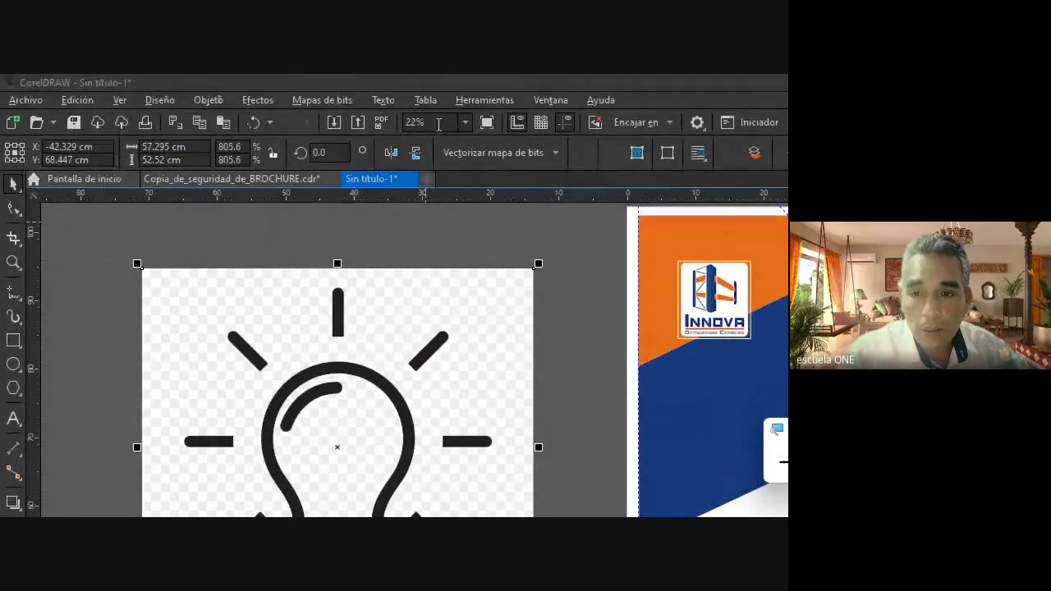
{"action": "left_click", "coordinate": [517, 154]}
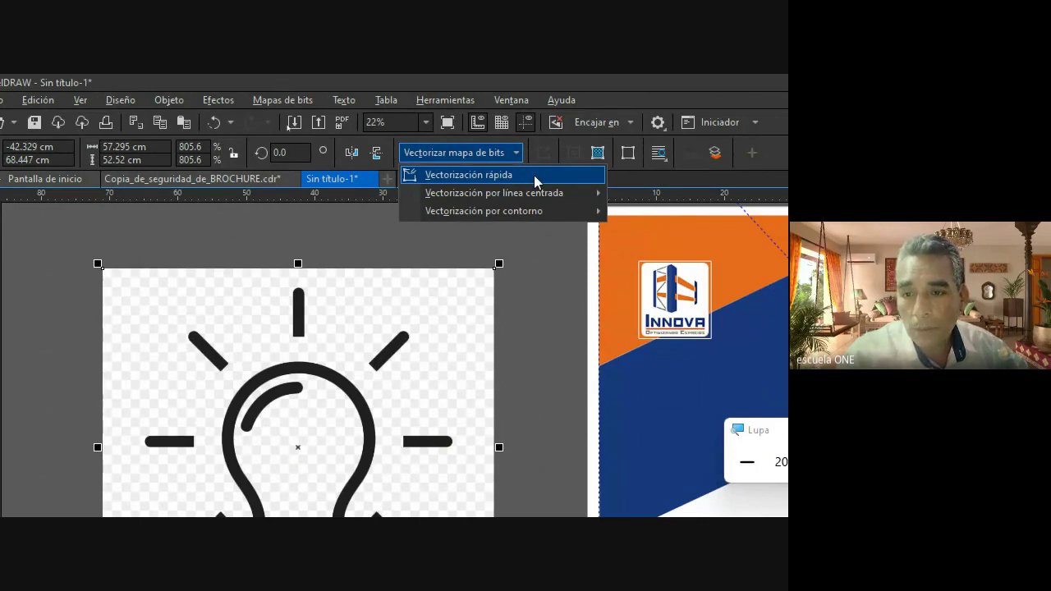
{"action": "mouse_move", "coordinate": [530, 194]}
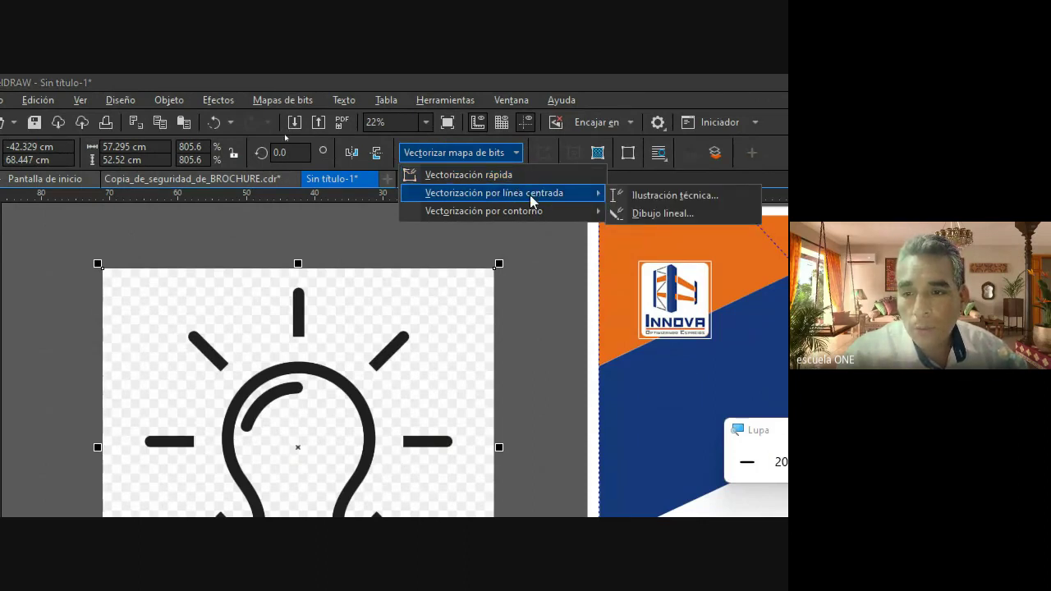
{"action": "mouse_move", "coordinate": [526, 220]}
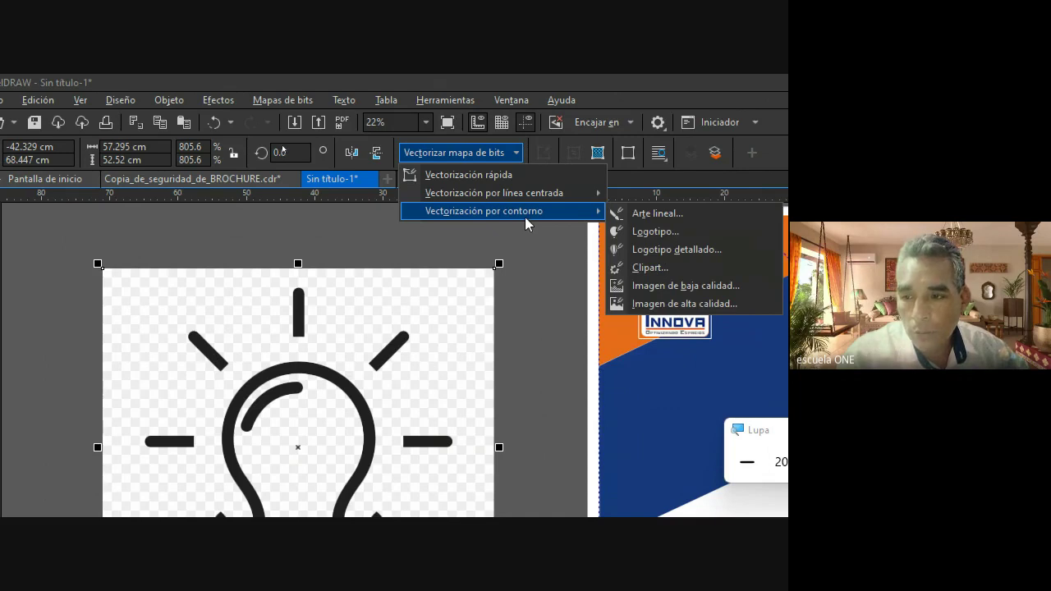
{"action": "left_click", "coordinate": [482, 175]}
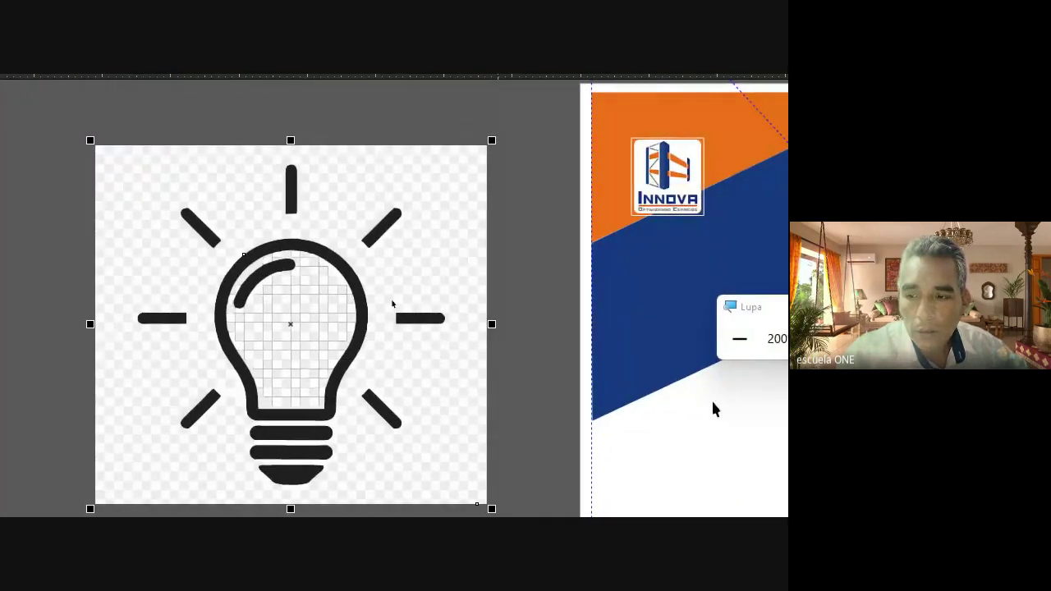
{"action": "left_click", "coordinate": [746, 339]}
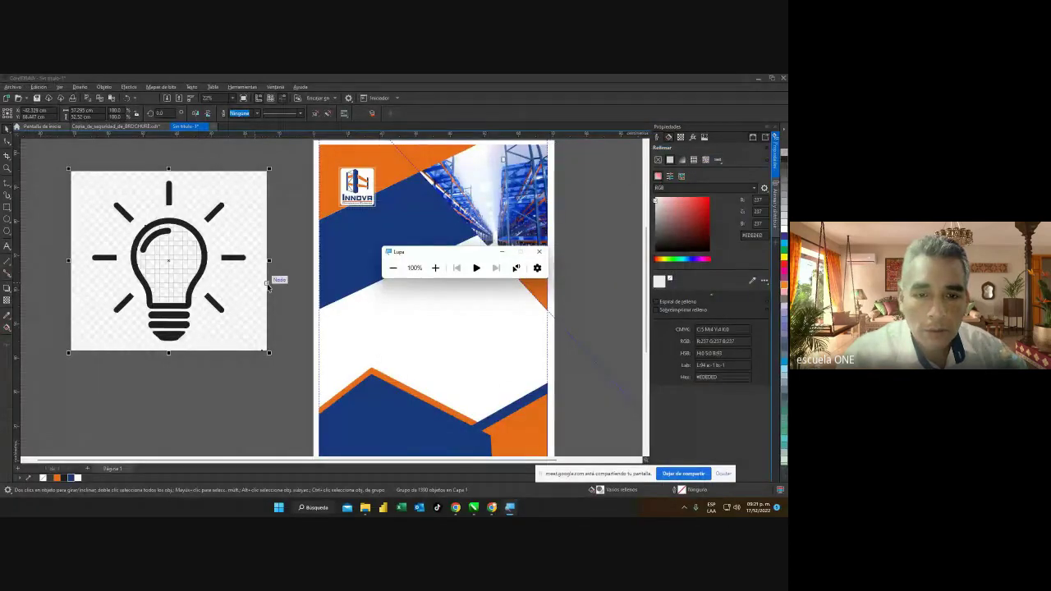
Separate the traced light bulb group from its source bitmap, moving the bitmap down and away from the brochure page.
{"action": "left_click_drag", "start_coordinate": [267, 292], "coordinate": [423, 362]}
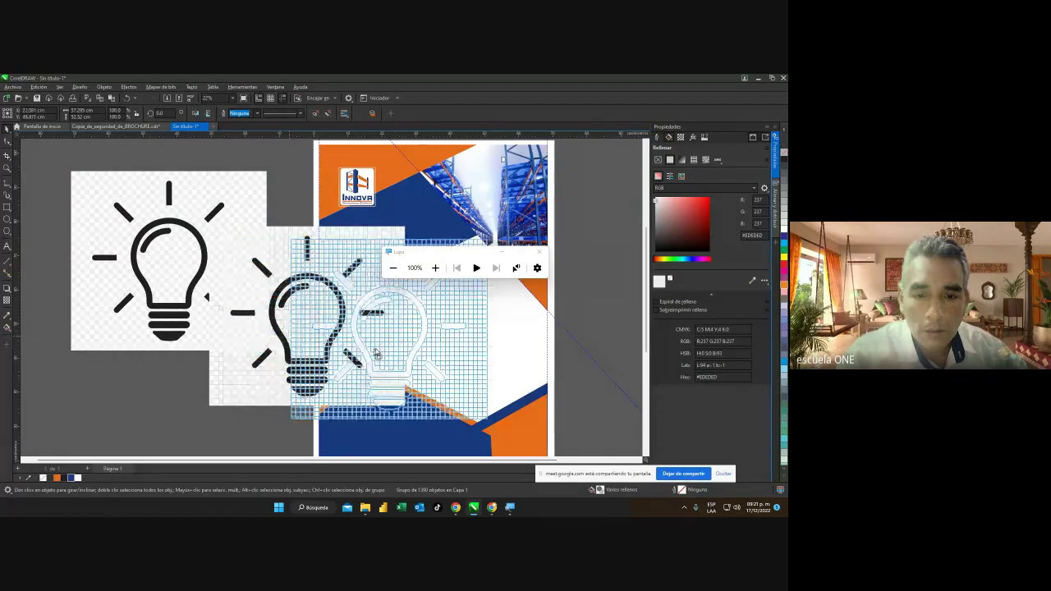
{"action": "left_click", "coordinate": [253, 327]}
{"action": "left_click_drag", "start_coordinate": [250, 335], "coordinate": [208, 310]}
{"action": "left_click", "coordinate": [374, 354]}
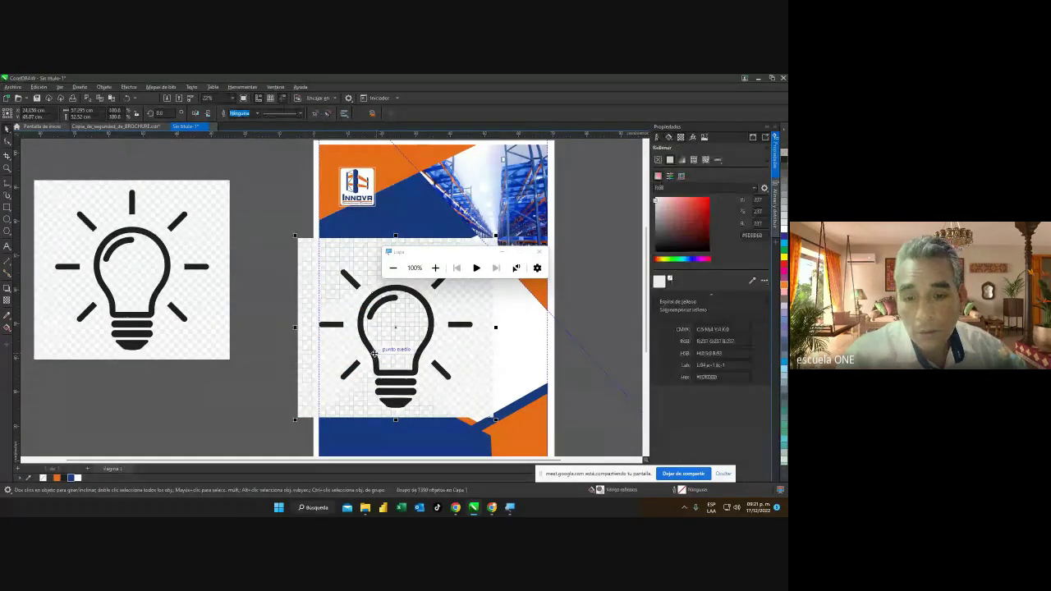
{"action": "left_click_drag", "start_coordinate": [375, 355], "coordinate": [271, 358]}
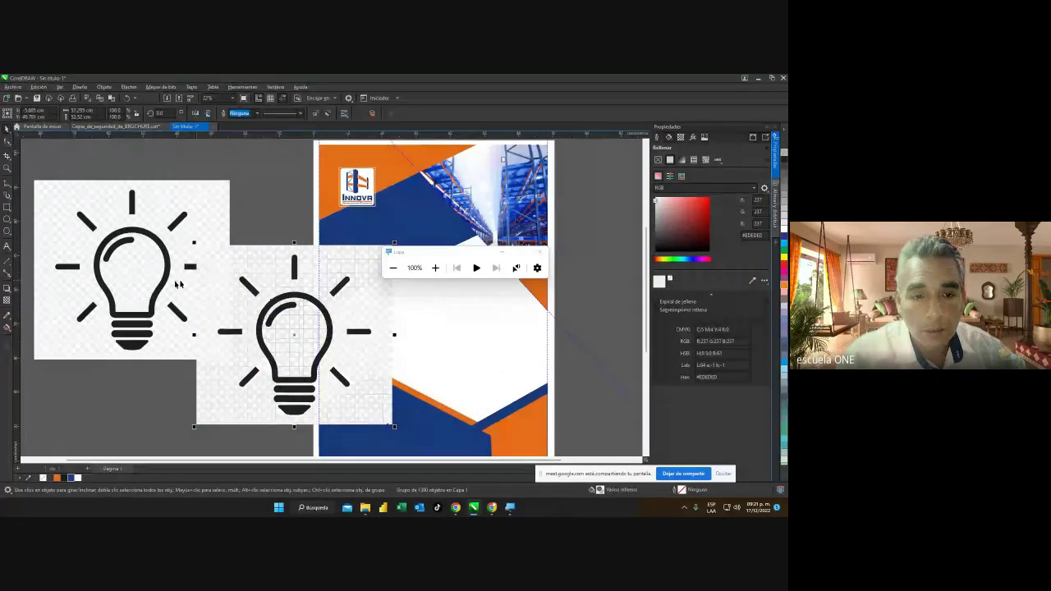
{"action": "left_click_drag", "start_coordinate": [136, 265], "coordinate": [153, 250]}
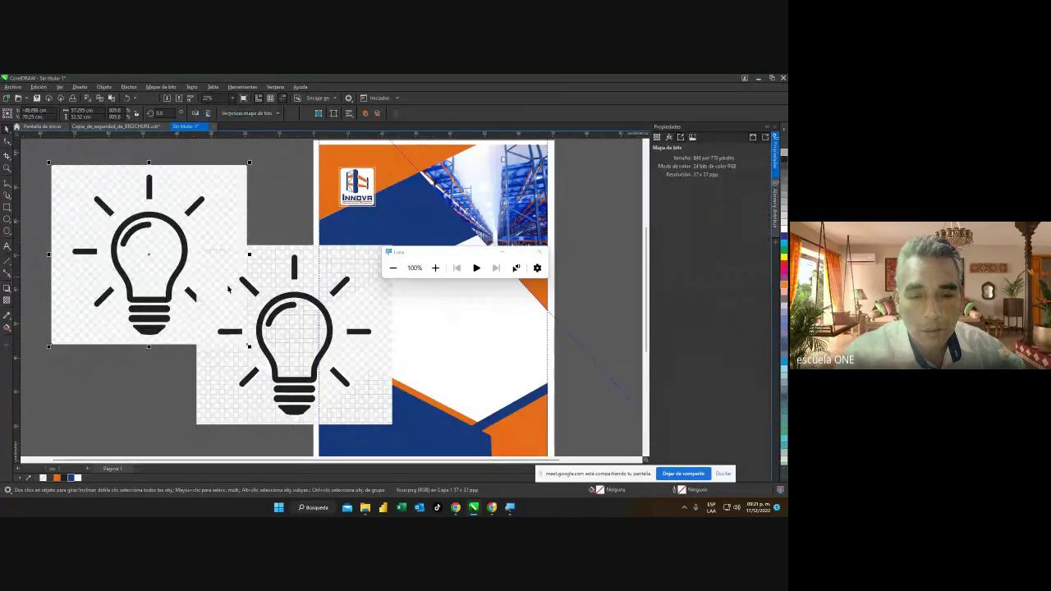
{"action": "left_click_drag", "start_coordinate": [194, 202], "coordinate": [78, 392]}
Delete the traced light bulb group and bring the original bitmap back beside the brochure page.
{"action": "left_click_drag", "start_coordinate": [325, 319], "coordinate": [197, 239]}
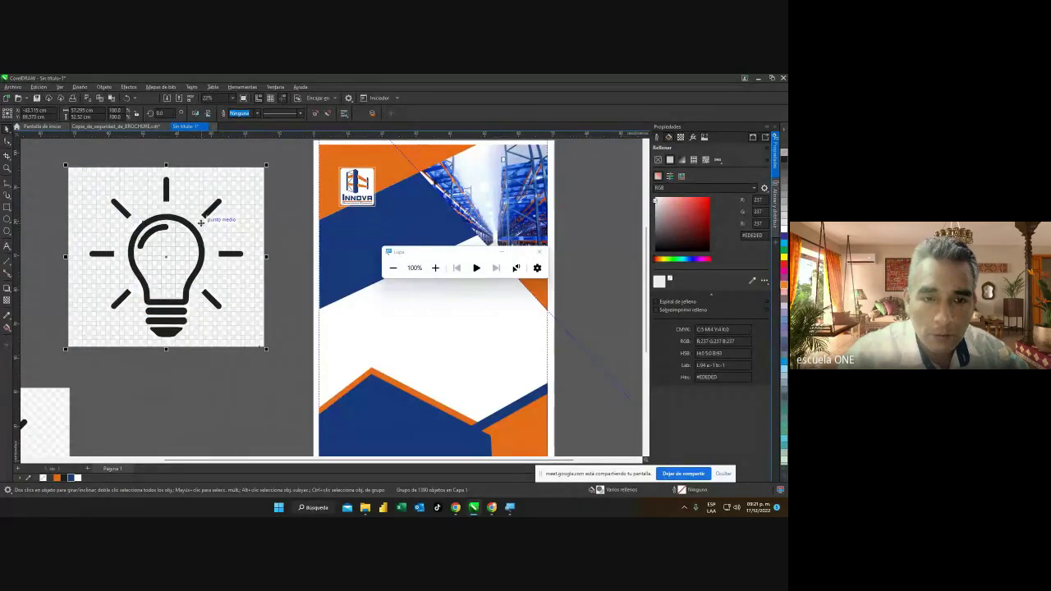
{"action": "key", "text": "Delete"}
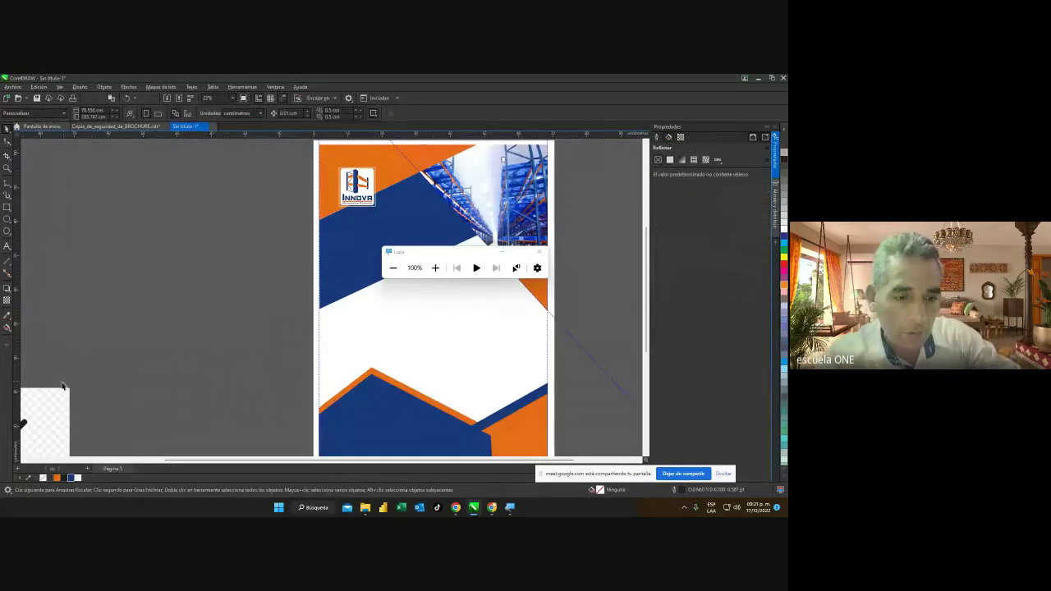
{"action": "left_click_drag", "start_coordinate": [43, 407], "coordinate": [258, 193]}
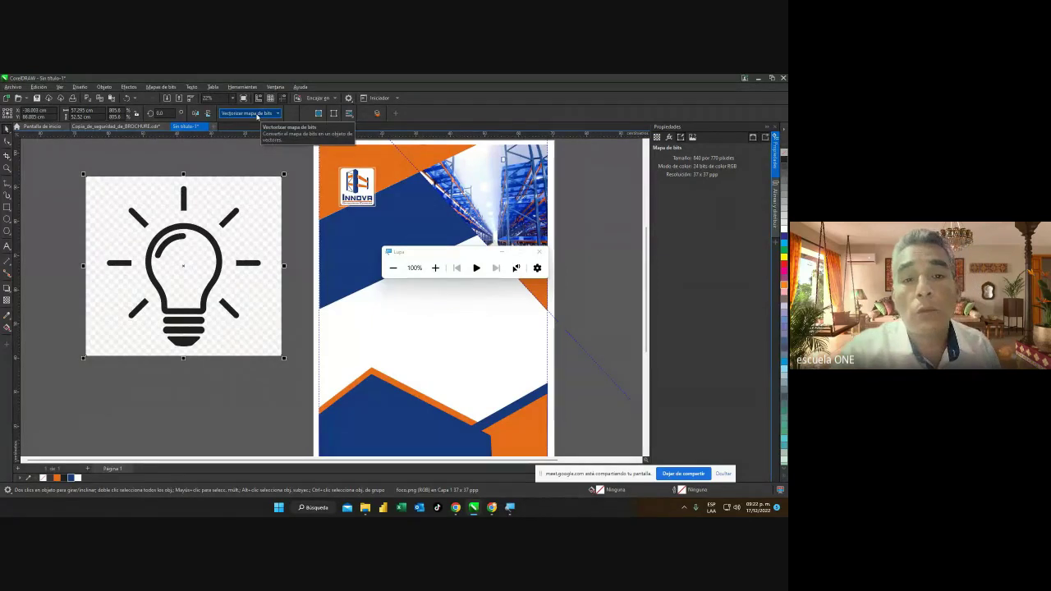
Trace the light bulb bitmap into vectors with Vectorización rápida.
{"action": "left_click", "coordinate": [257, 114]}
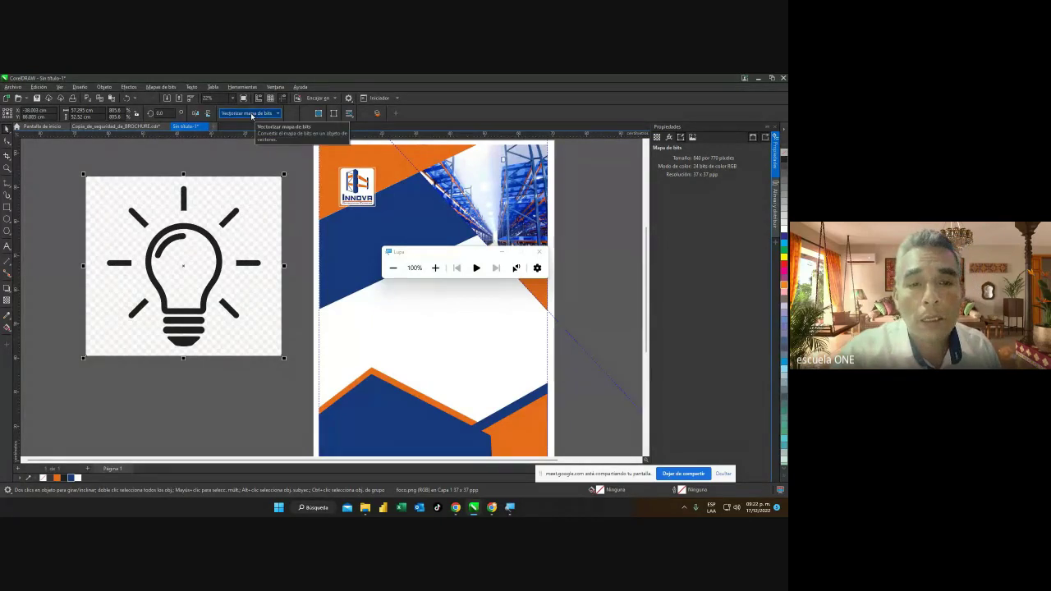
{"action": "left_click", "coordinate": [251, 115]}
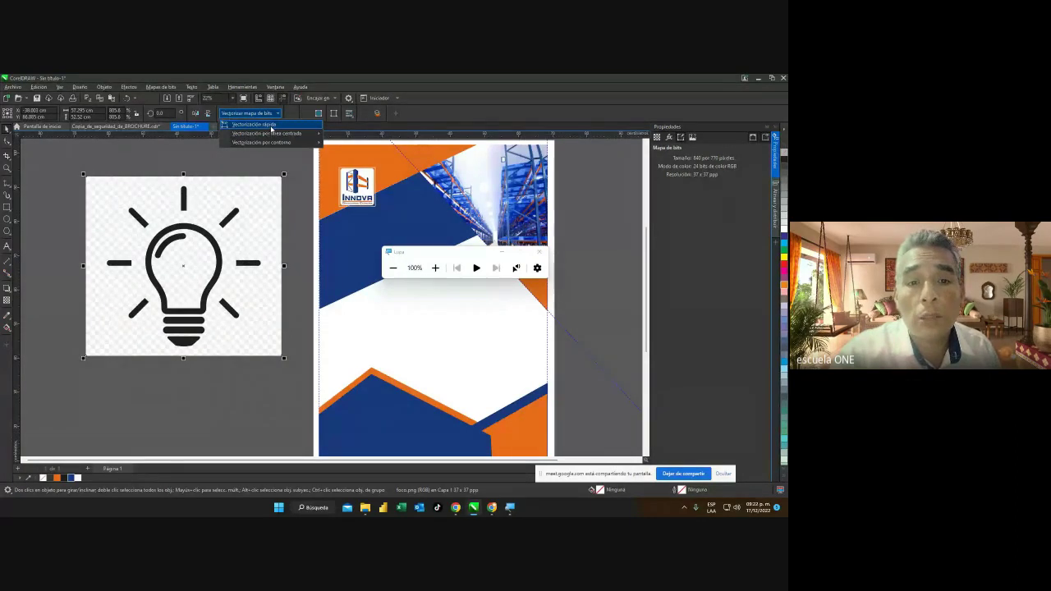
{"action": "left_click", "coordinate": [271, 126]}
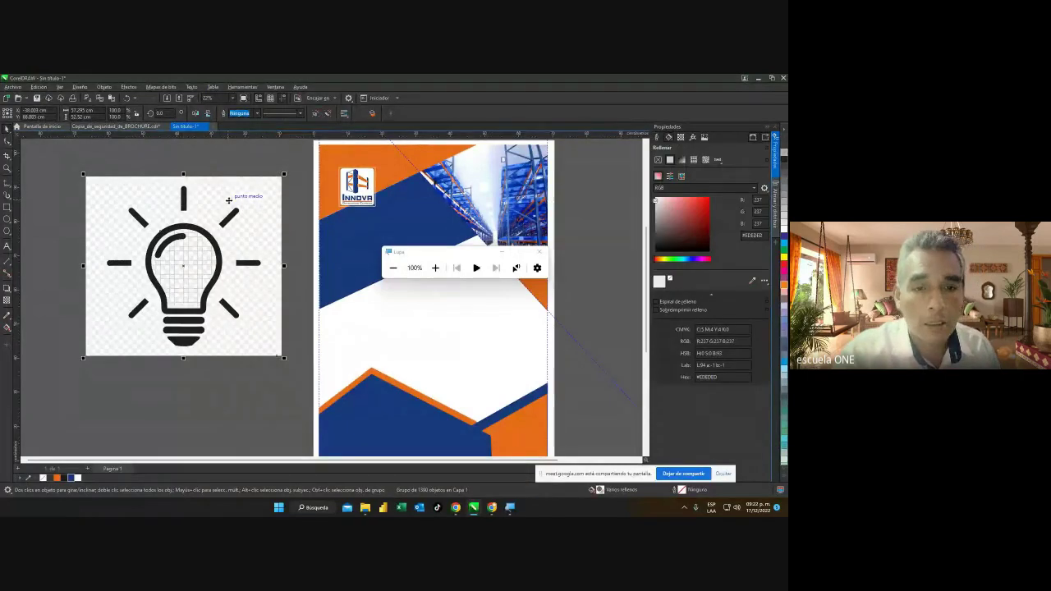
Move the source bitmap out to the far left and place the traced light bulb group beside the brochure page.
{"action": "mouse_move", "coordinate": [182, 248]}
{"action": "left_mouse_down"}
{"action": "mouse_move", "coordinate": [280, 292]}
{"action": "mouse_move", "coordinate": [343, 291]}
{"action": "mouse_move", "coordinate": [312, 301]}
{"action": "mouse_move", "coordinate": [357, 319]}
{"action": "left_mouse_up"}
{"action": "mouse_move", "coordinate": [250, 213]}
{"action": "left_mouse_down"}
{"action": "mouse_move", "coordinate": [220, 242]}
{"action": "mouse_move", "coordinate": [56, 324]}
{"action": "left_mouse_up"}
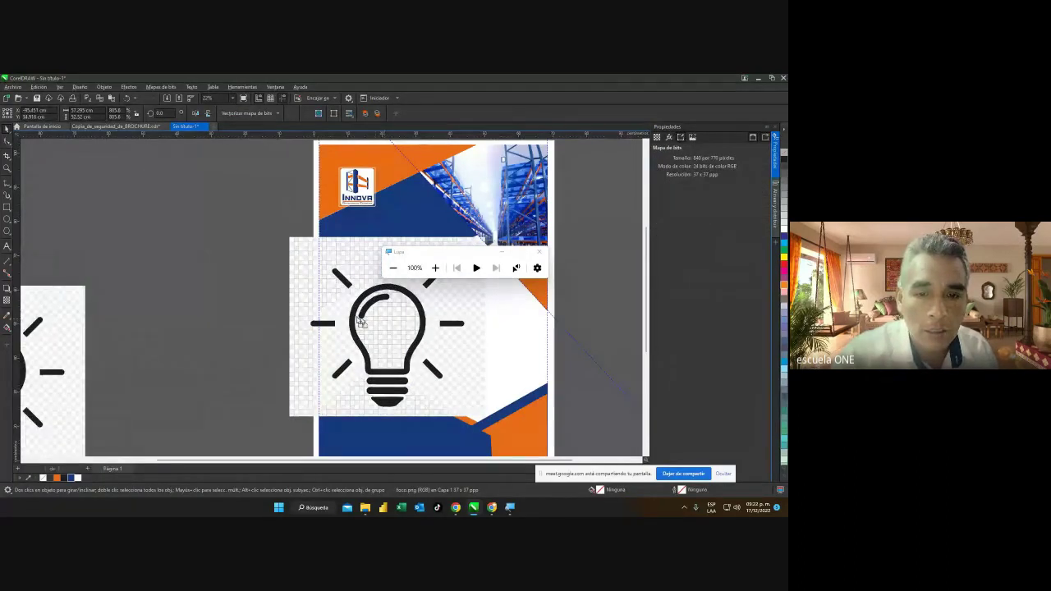
{"action": "mouse_move", "coordinate": [362, 322]}
{"action": "left_mouse_down"}
{"action": "mouse_move", "coordinate": [197, 237]}
{"action": "mouse_move", "coordinate": [218, 257]}
{"action": "mouse_move", "coordinate": [232, 252]}
{"action": "left_mouse_up"}
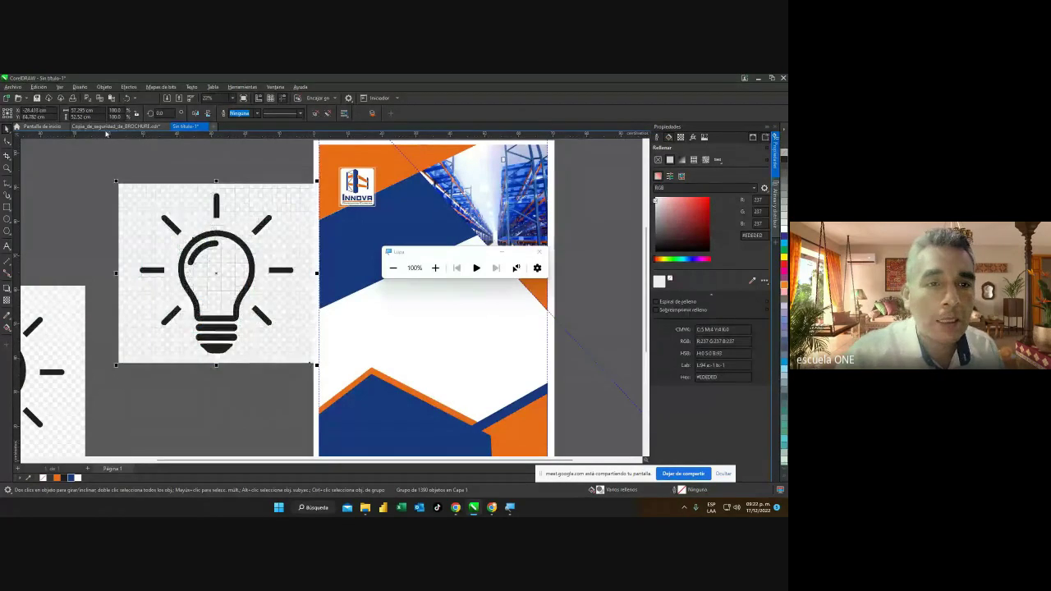
Ungroup all objects of the traced light bulb and shift the pieces slightly up and away from the brochure page.
{"action": "left_click", "coordinate": [103, 86]}
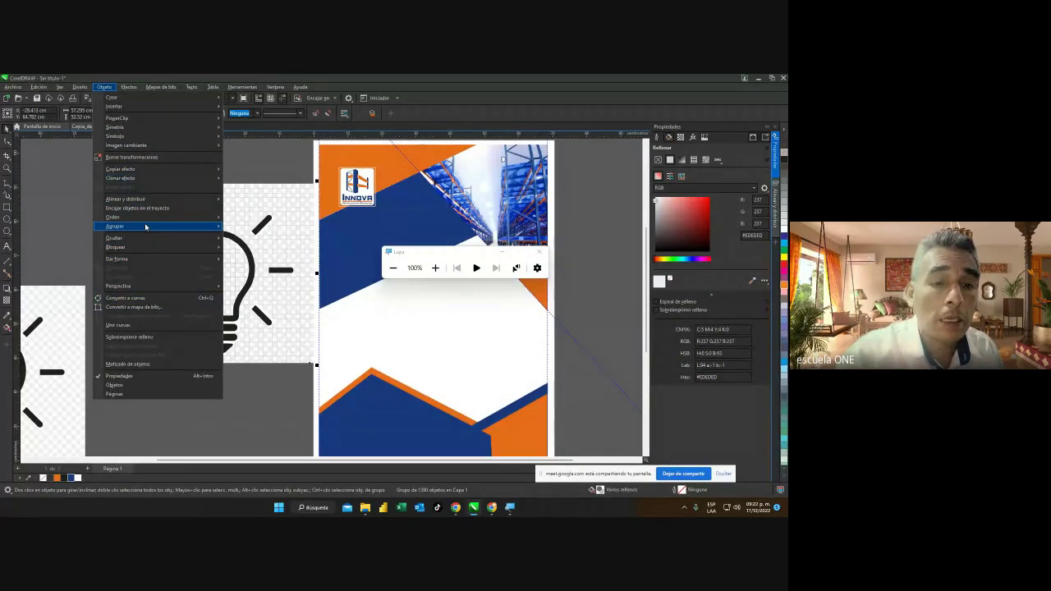
{"action": "mouse_move", "coordinate": [145, 227]}
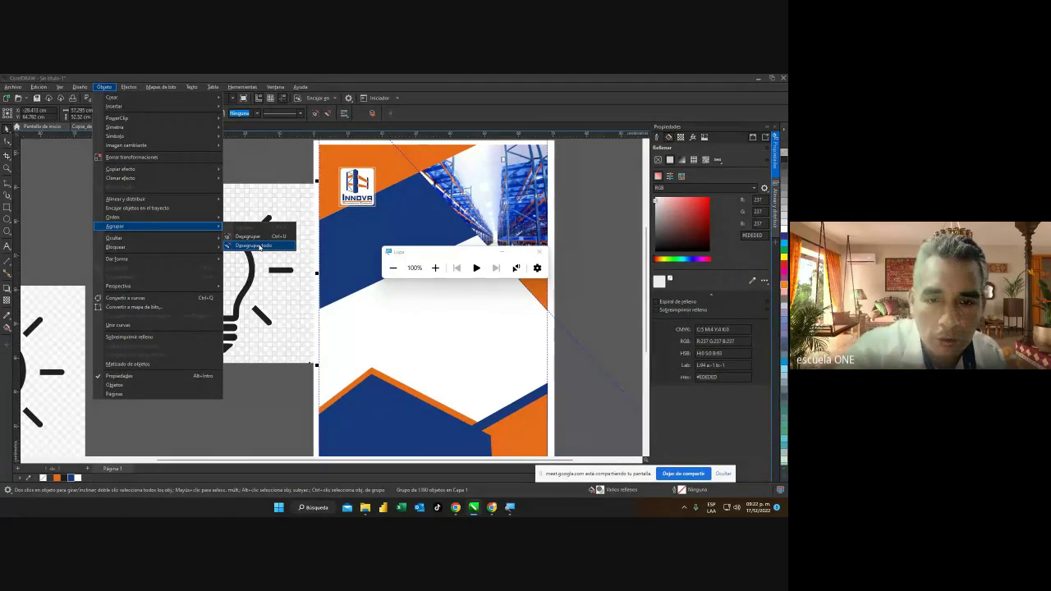
{"action": "left_click", "coordinate": [260, 247]}
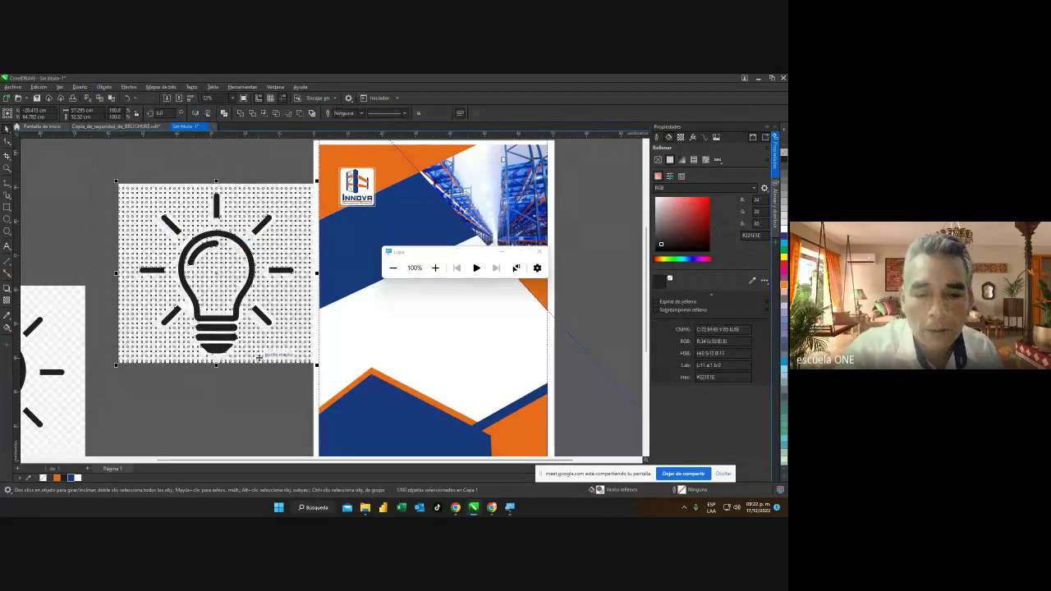
{"action": "left_click_drag", "start_coordinate": [300, 308], "coordinate": [283, 278]}
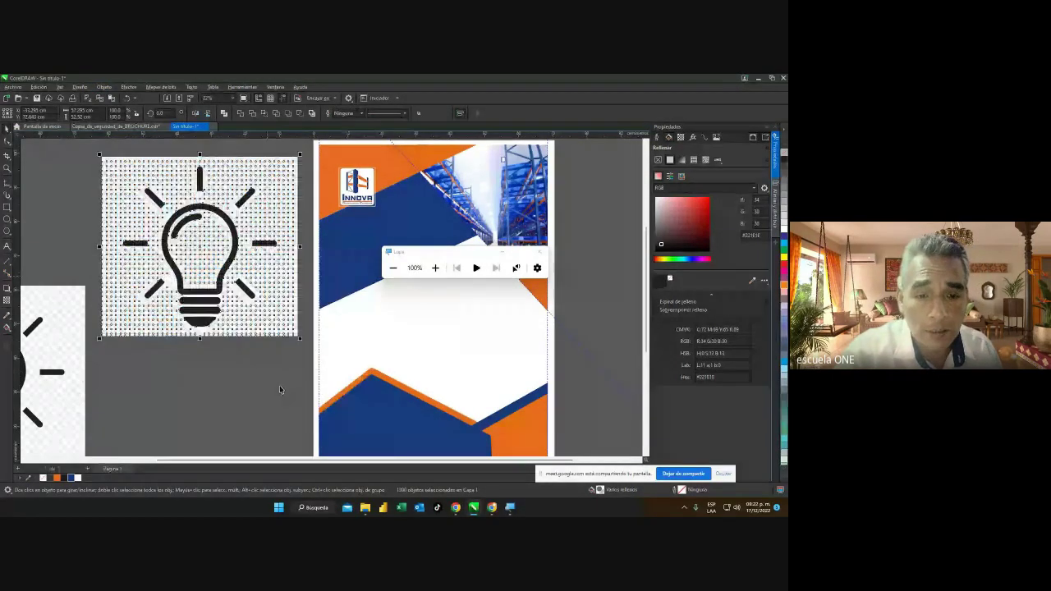
{"action": "left_click", "coordinate": [279, 390]}
Try pulling the bulb's bottom tip below the traced image, and undo the move.
{"action": "left_click", "coordinate": [205, 331]}
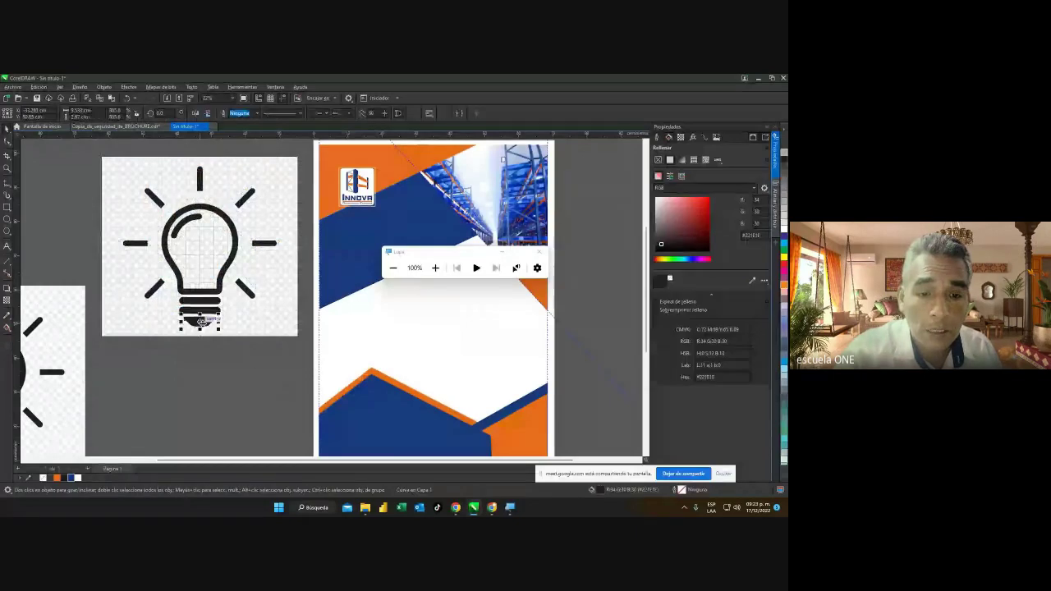
{"action": "left_click_drag", "start_coordinate": [206, 331], "coordinate": [206, 370]}
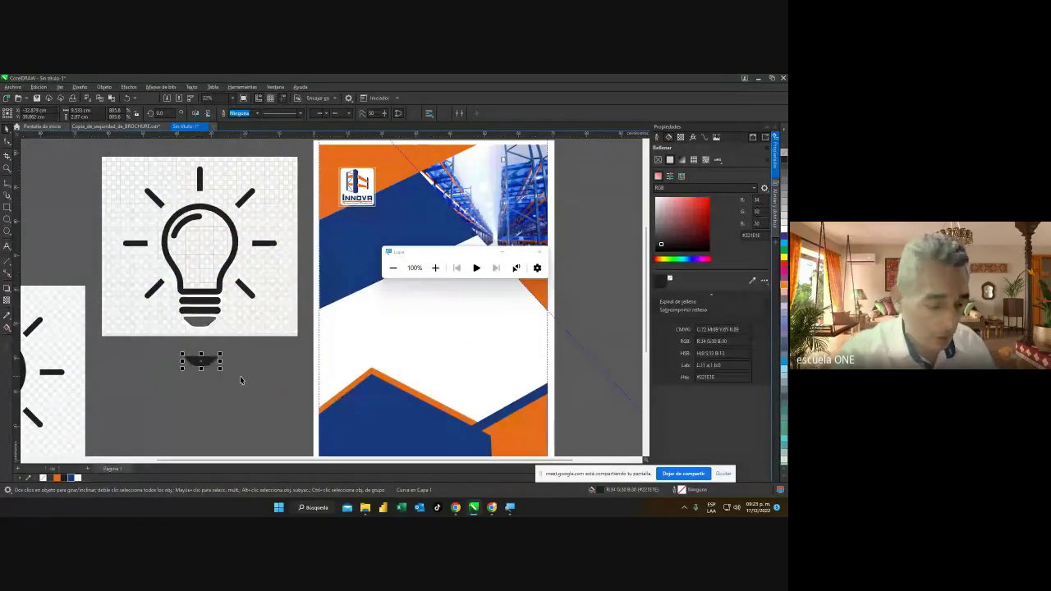
{"action": "key", "text": "ctrl+z"}
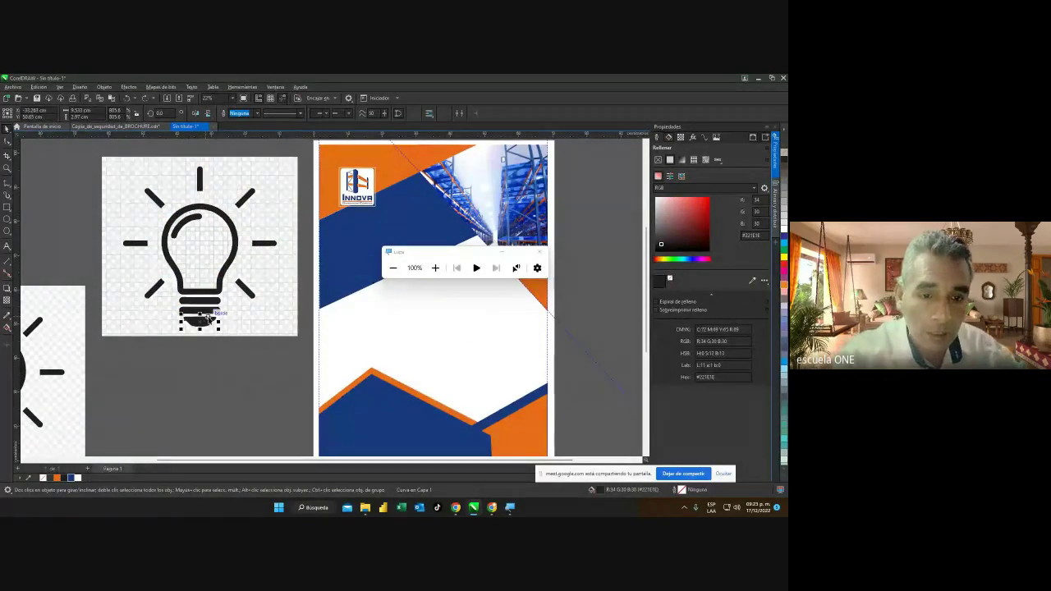
{"action": "left_click", "coordinate": [218, 358]}
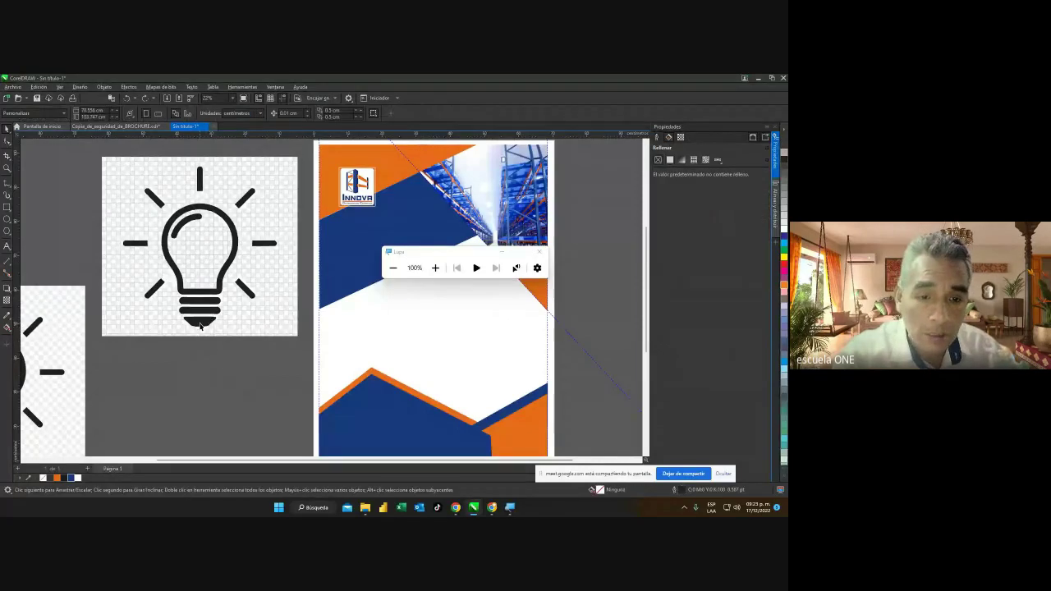
{"action": "left_click", "coordinate": [199, 323]}
{"action": "scroll", "coordinate": [205, 304], "scroll_direction": "up", "scroll_amount": 2}
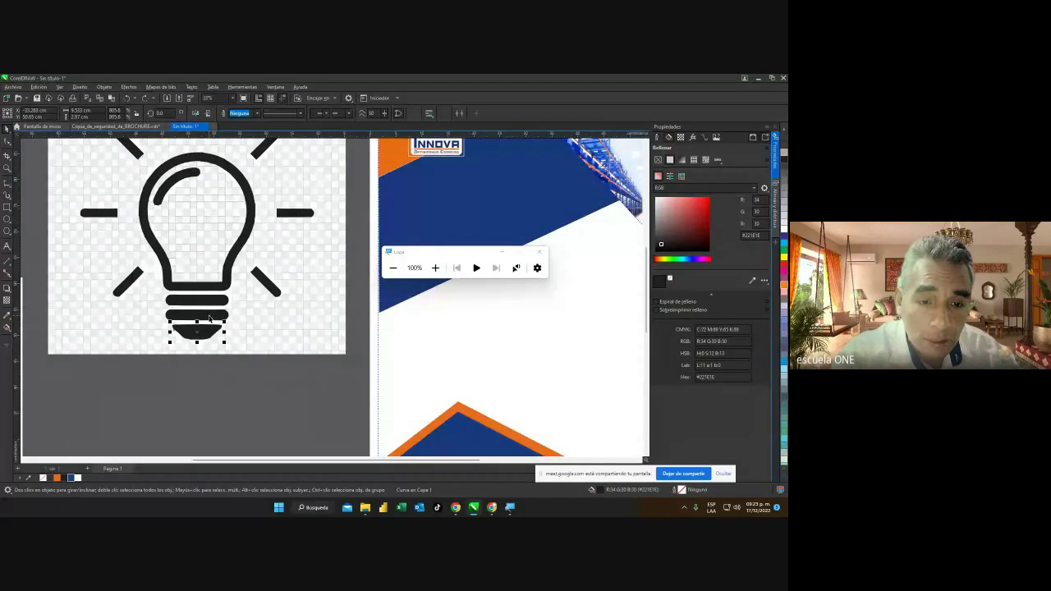
{"action": "left_click", "coordinate": [210, 315], "text": "shift"}
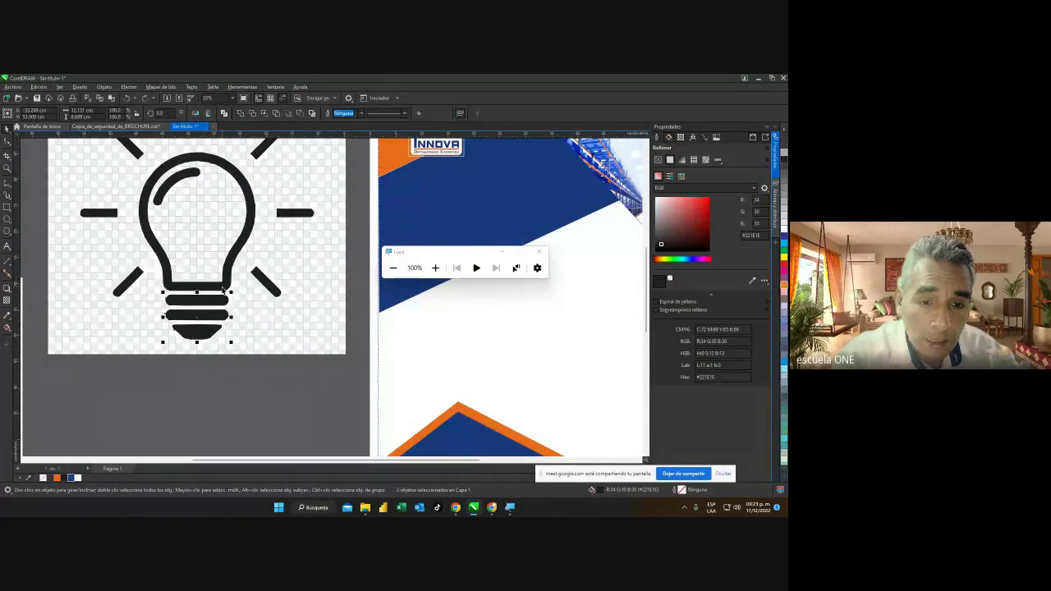
{"action": "left_click", "coordinate": [222, 285], "text": "shift"}
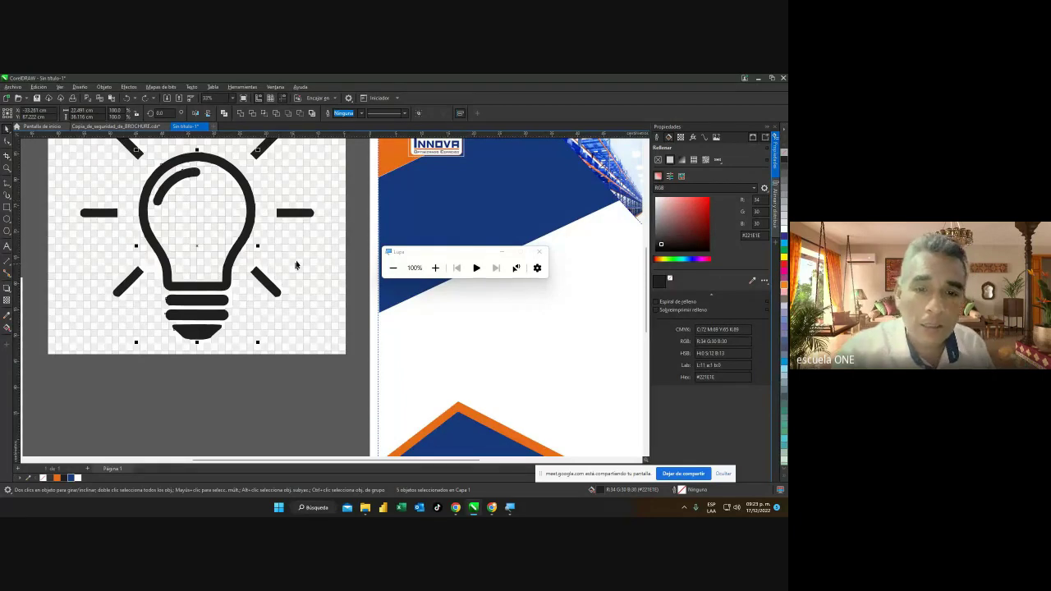
{"action": "left_click", "coordinate": [223, 379]}
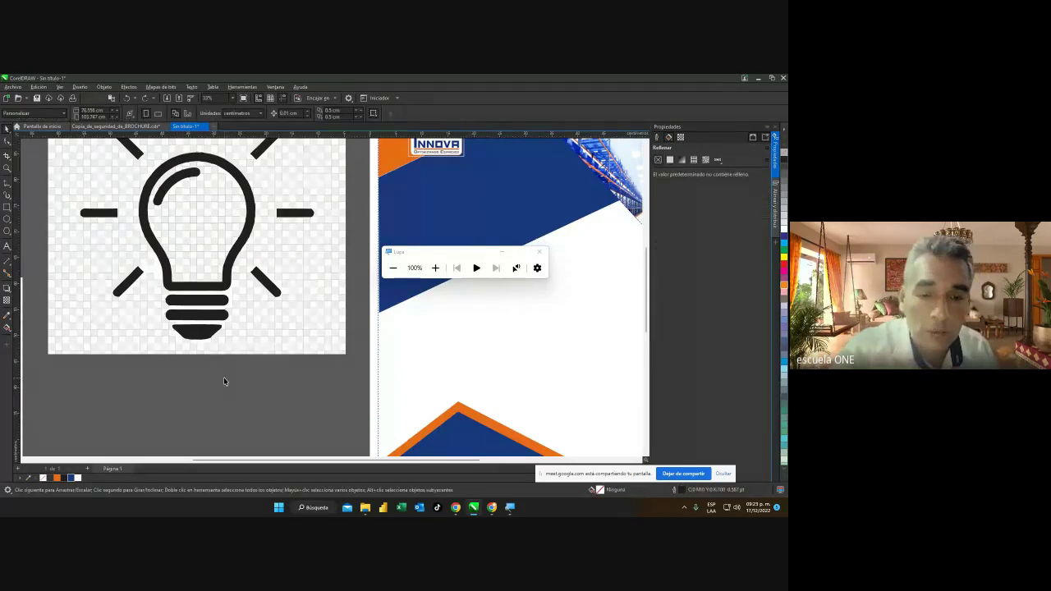
Move the bulb's base pieces, body and highlight together out of the trace onto the white area of the brochure page.
{"action": "left_click", "coordinate": [201, 332]}
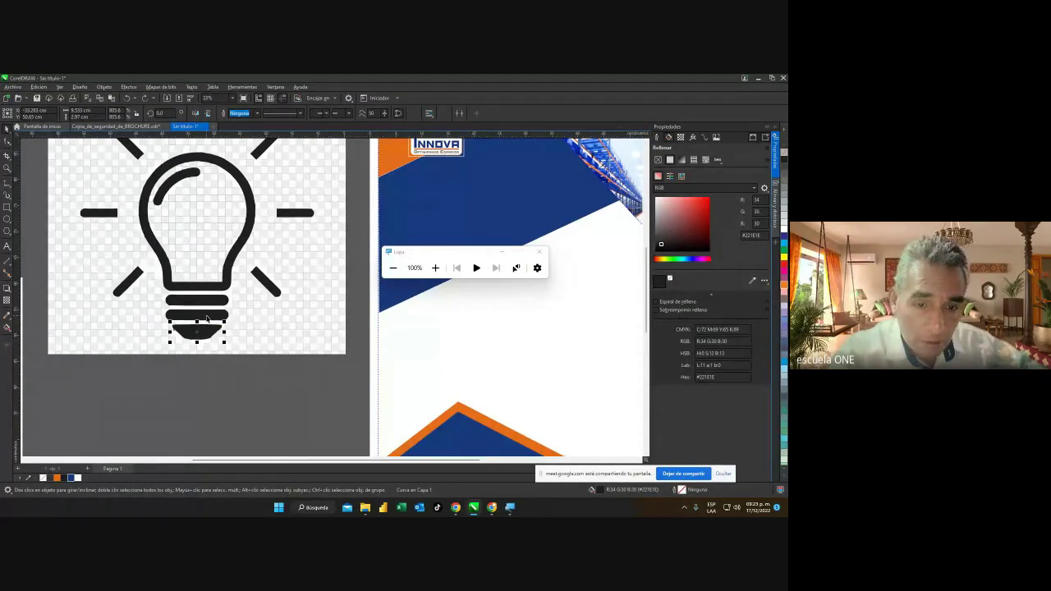
{"action": "left_click", "coordinate": [207, 318], "text": "shift"}
{"action": "left_click", "coordinate": [220, 298], "text": "shift"}
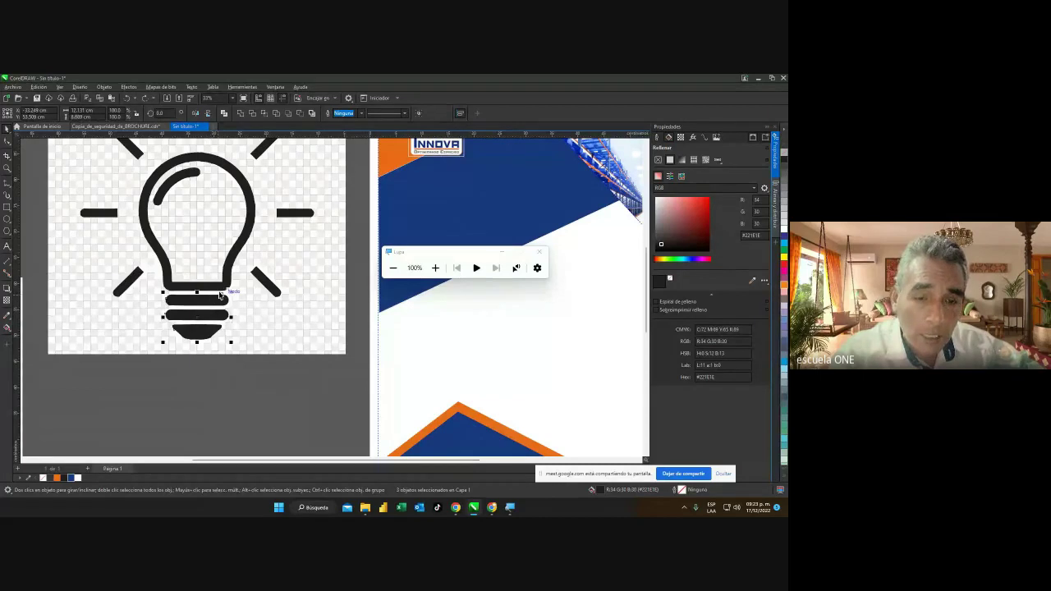
{"action": "left_click", "coordinate": [223, 286], "text": "shift"}
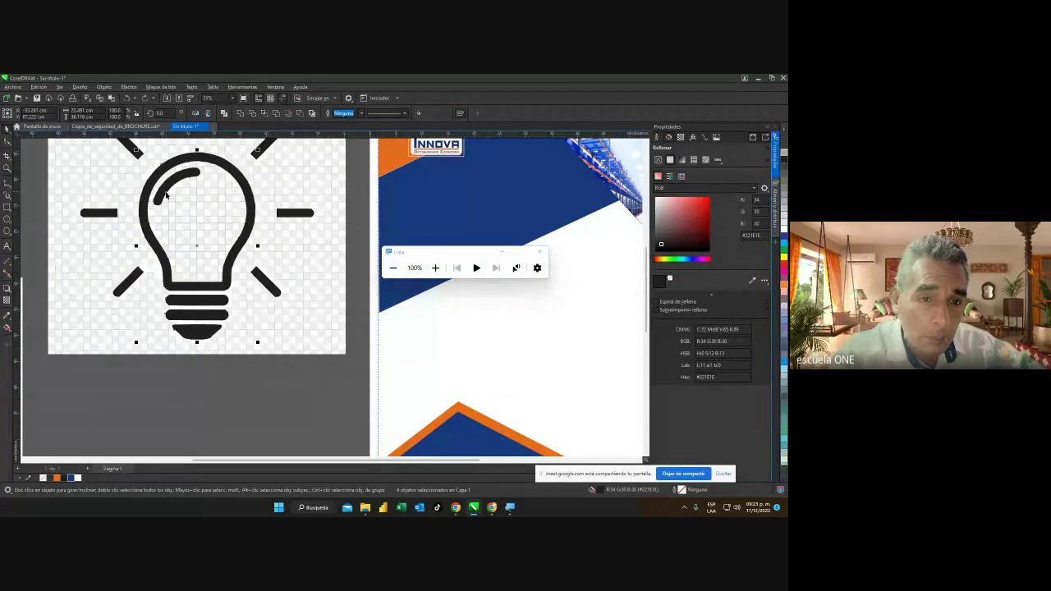
{"action": "left_click", "coordinate": [183, 196], "text": "shift"}
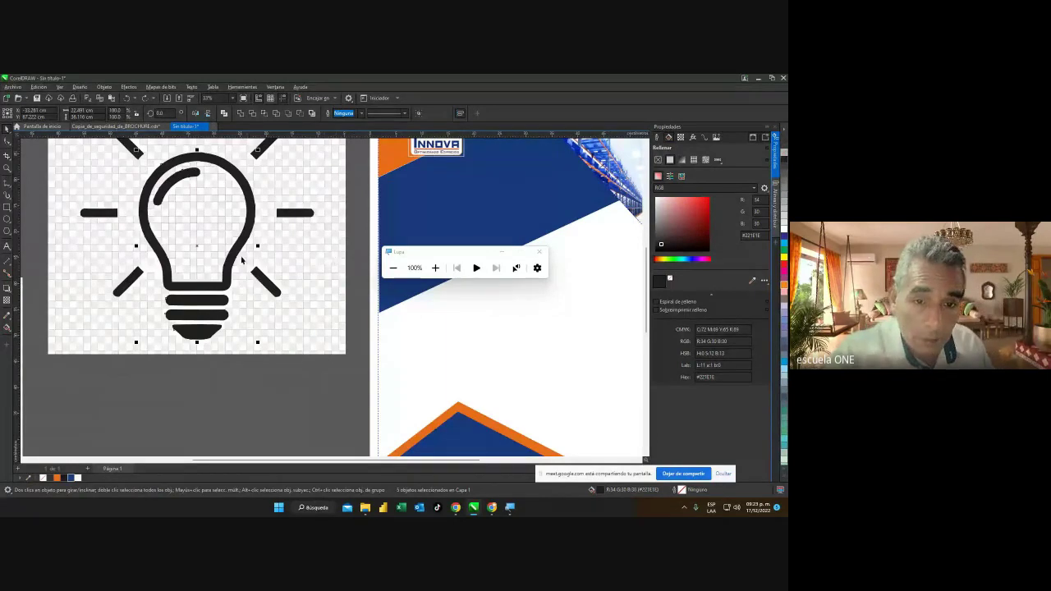
{"action": "left_click_drag", "start_coordinate": [241, 260], "coordinate": [560, 389]}
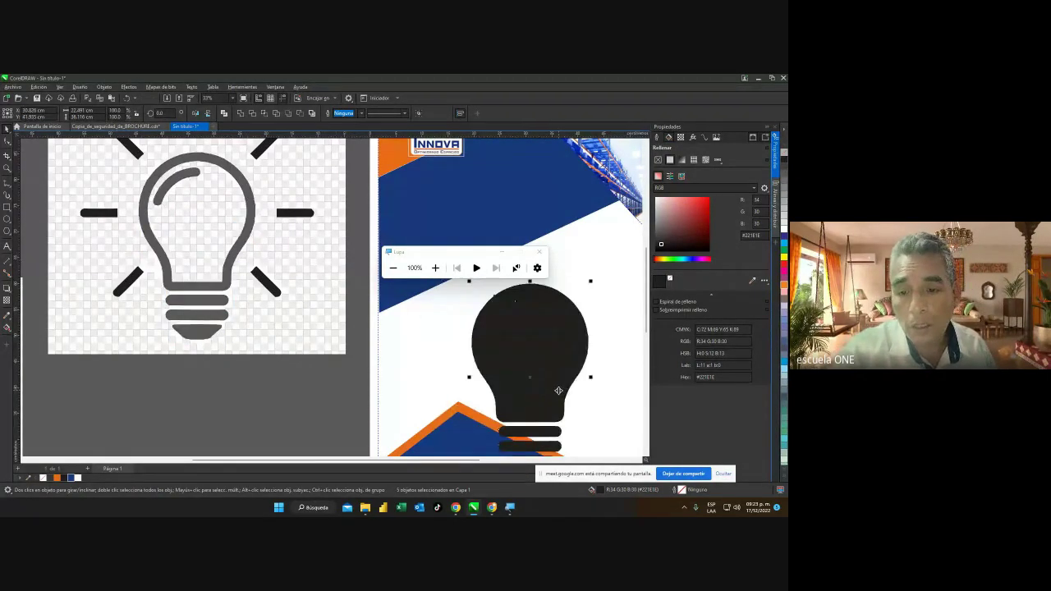
{"action": "left_click", "coordinate": [326, 403]}
Remove the fill from the bulb's body and give it a 10 pt outline.
{"action": "left_click", "coordinate": [523, 380]}
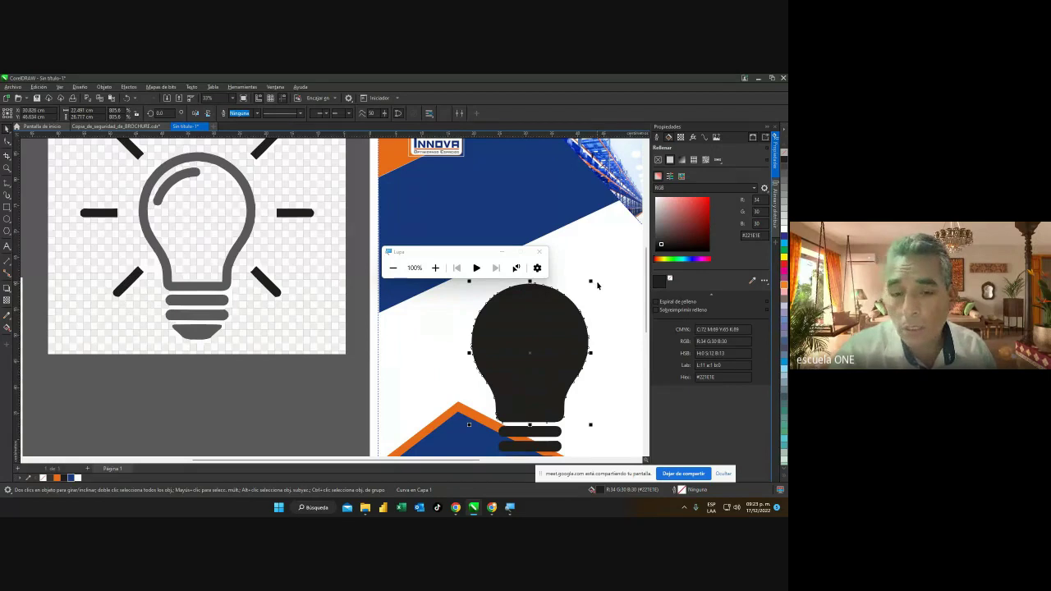
{"action": "left_click", "coordinate": [783, 156]}
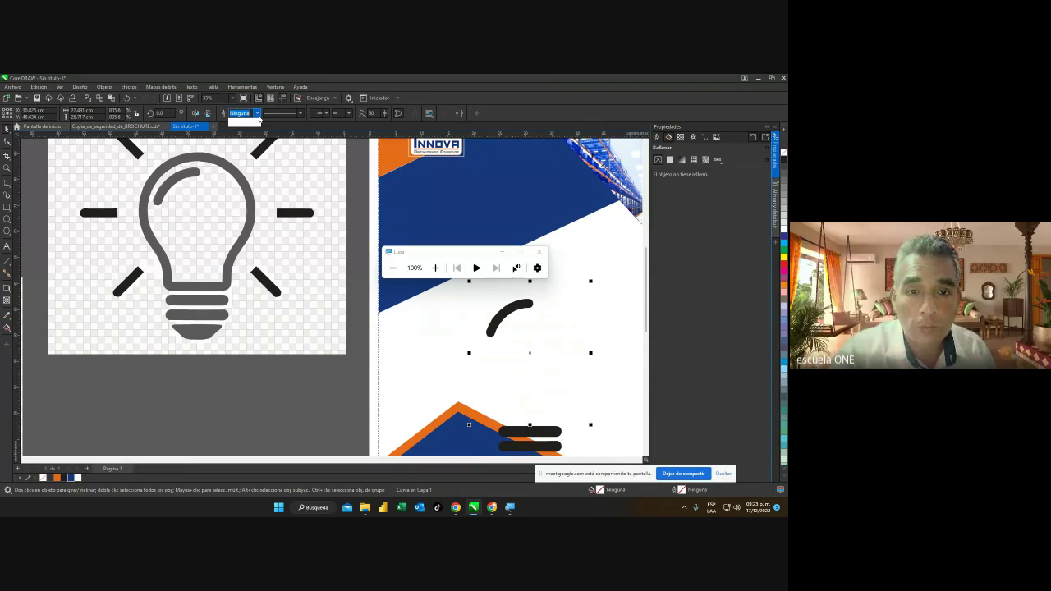
{"action": "left_click", "coordinate": [257, 113]}
{"action": "left_click", "coordinate": [238, 183]}
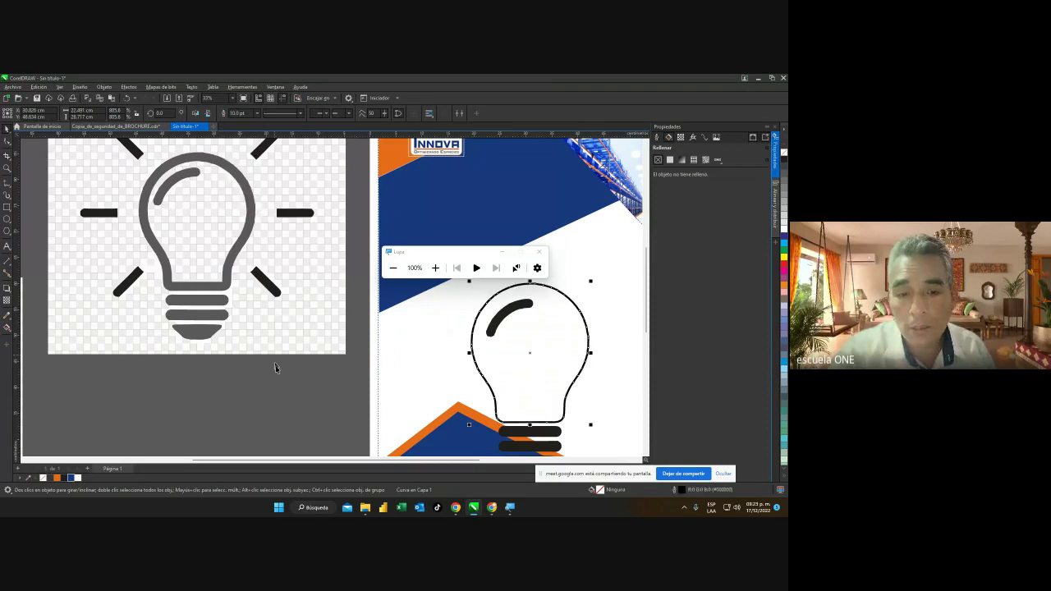
{"action": "left_click", "coordinate": [273, 378]}
Delete the remaining traced background and ray pieces beside the brochure page.
{"action": "scroll", "coordinate": [268, 339], "scroll_direction": "down", "scroll_amount": 1}
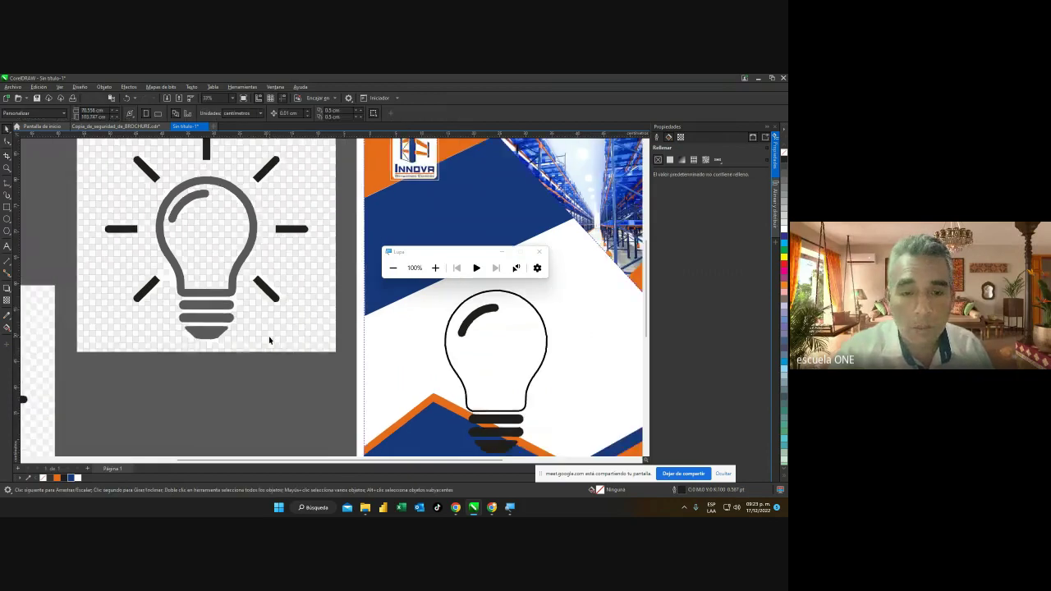
{"action": "scroll", "coordinate": [269, 339], "scroll_direction": "down", "scroll_amount": 1}
{"action": "left_click_drag", "start_coordinate": [132, 182], "coordinate": [324, 379]}
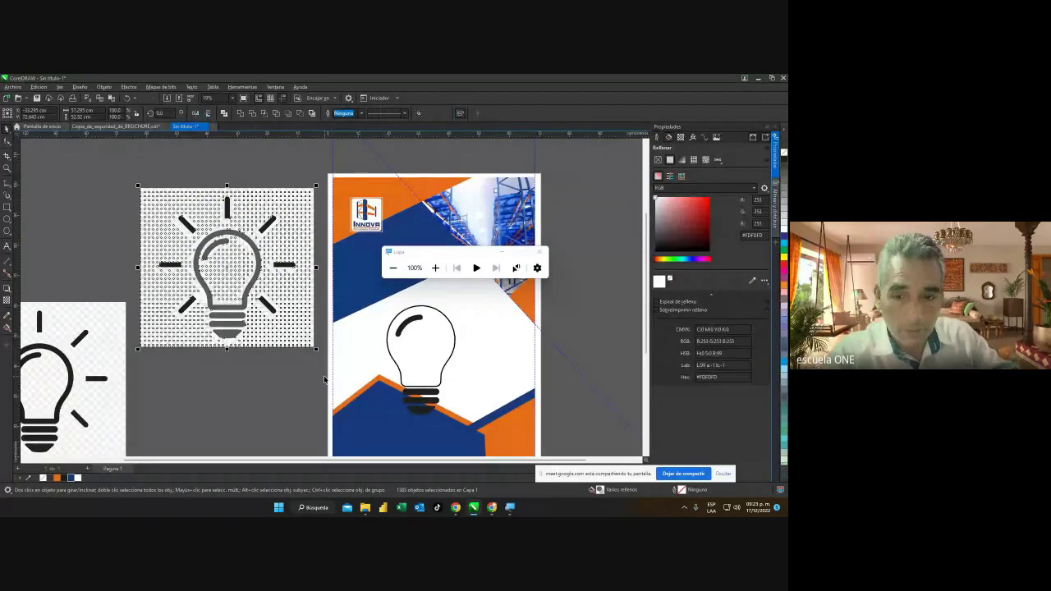
{"action": "key", "text": "Delete"}
Set the outline width of the bulb's body to 30 pt.
{"action": "scroll", "coordinate": [422, 374], "scroll_direction": "up", "scroll_amount": 2}
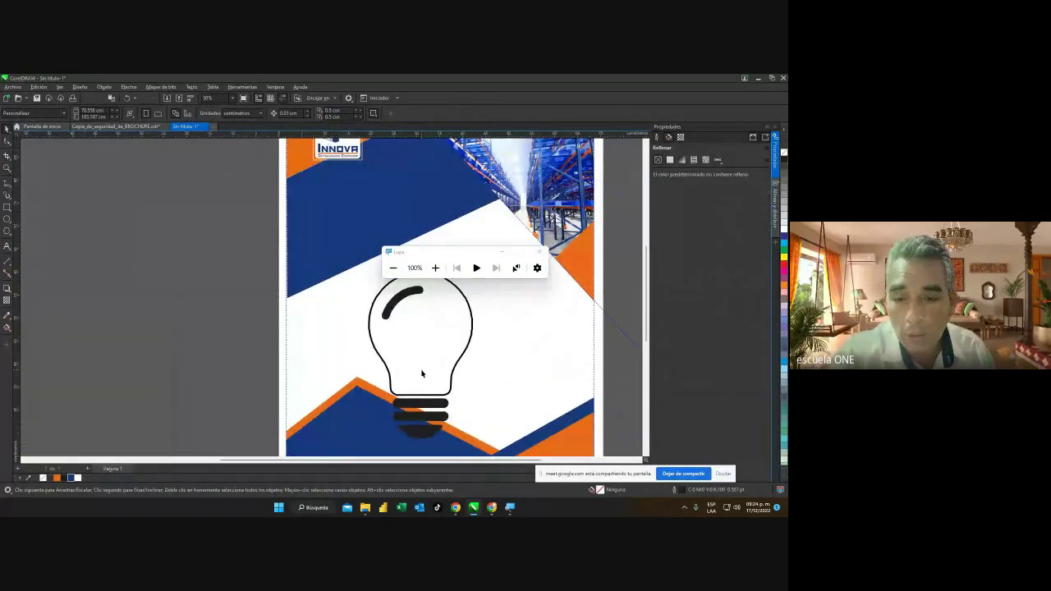
{"action": "left_click", "coordinate": [374, 348]}
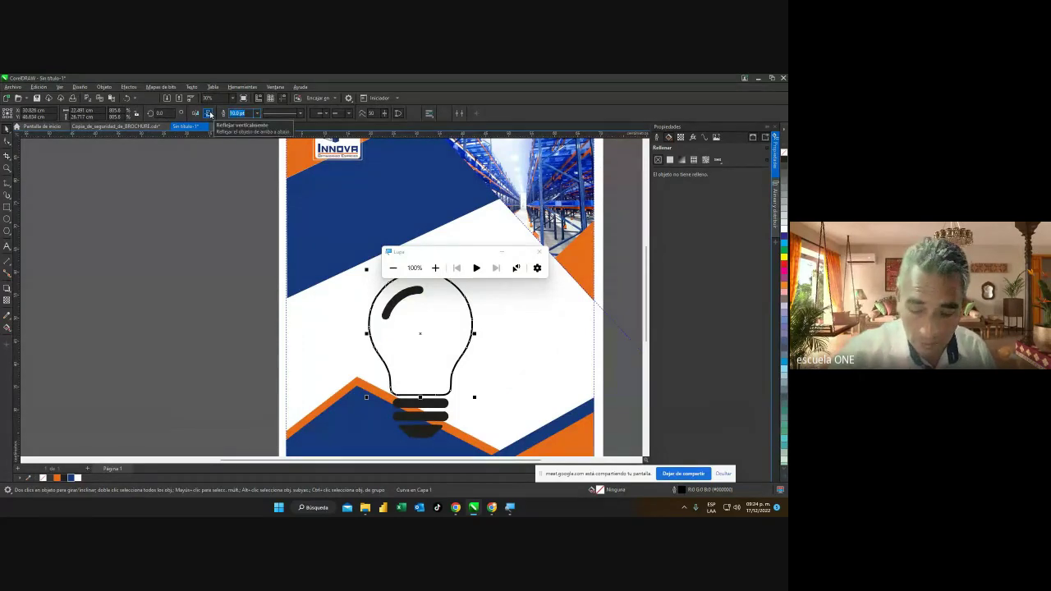
{"action": "key", "text": "Return"}
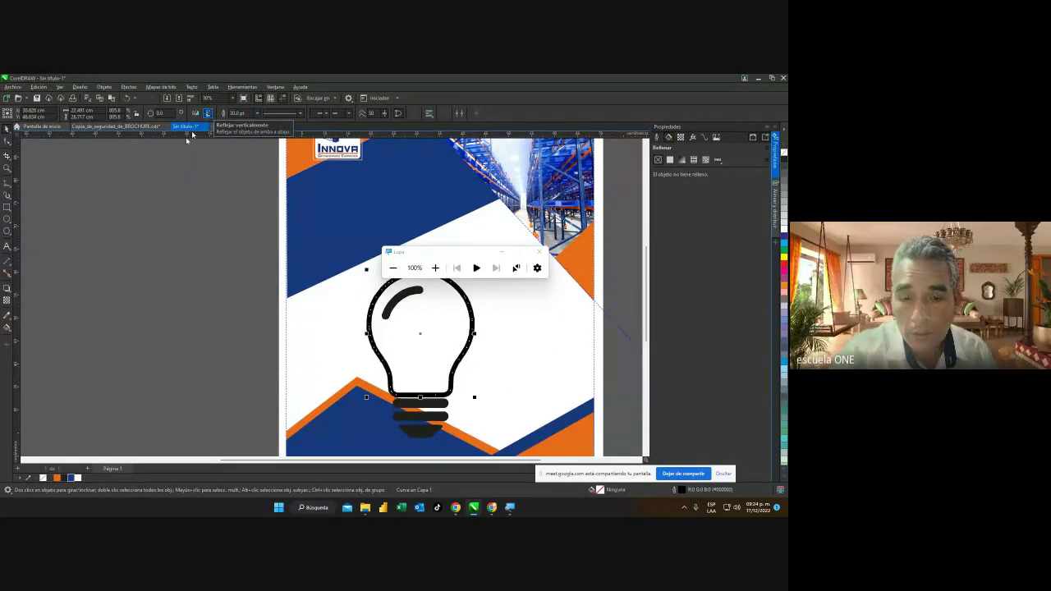
{"action": "left_click", "coordinate": [95, 216]}
Fill the curved highlight inside the bulb with the near-black colour from the document palette.
{"action": "left_click", "coordinate": [395, 308]}
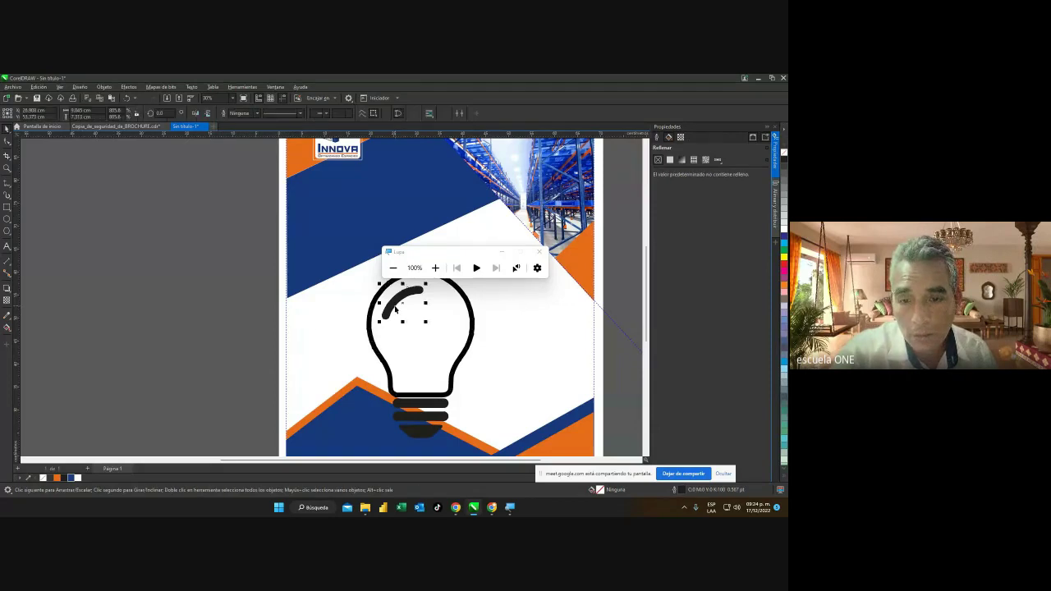
{"action": "key", "text": "ctrl+shift+q"}
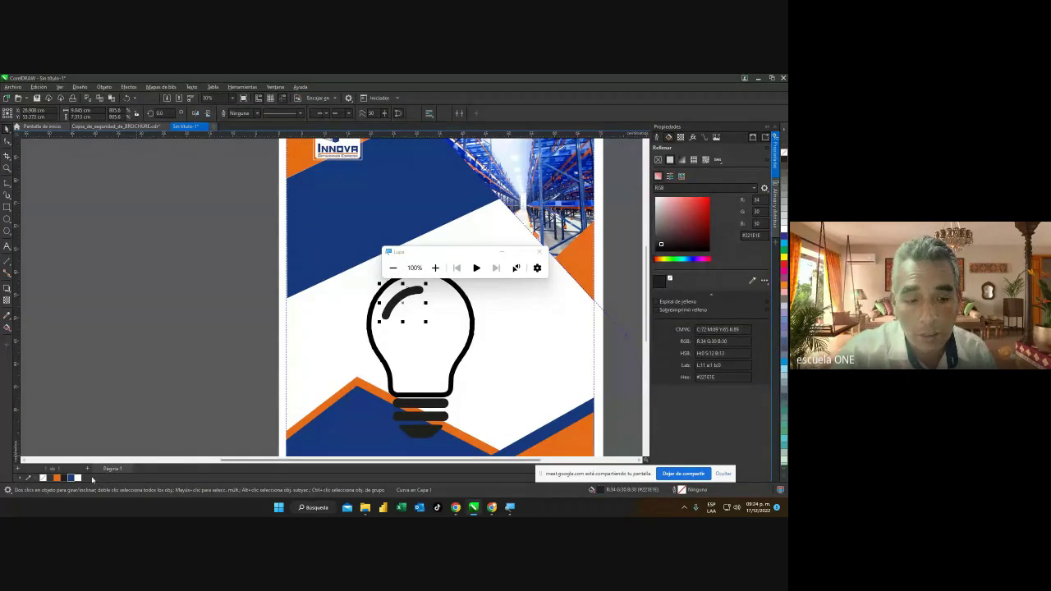
{"action": "left_click", "coordinate": [76, 478]}
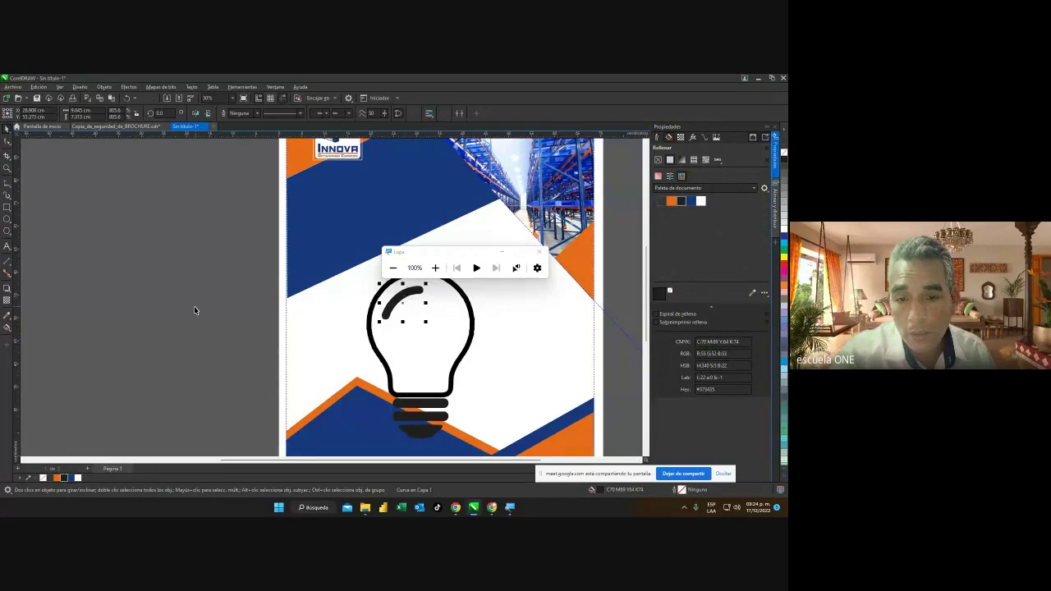
{"action": "left_click", "coordinate": [258, 352]}
Fill the bulb's three base pieces with K100 black and move the magnifier window clear of the bulb.
{"action": "left_click", "coordinate": [436, 405]}
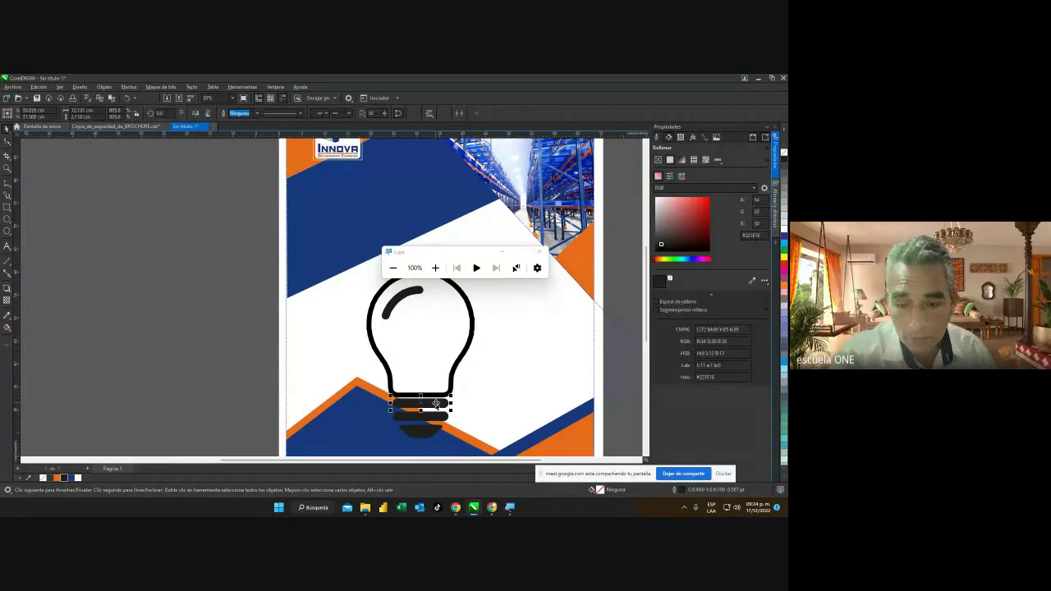
{"action": "left_click", "coordinate": [433, 422], "text": "shift"}
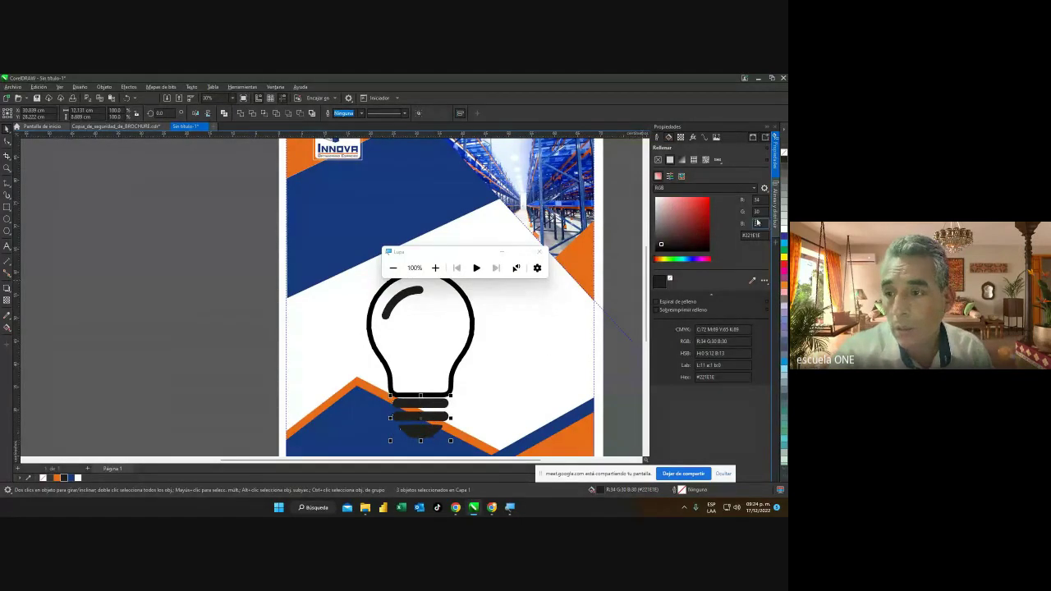
{"action": "left_click", "coordinate": [785, 161]}
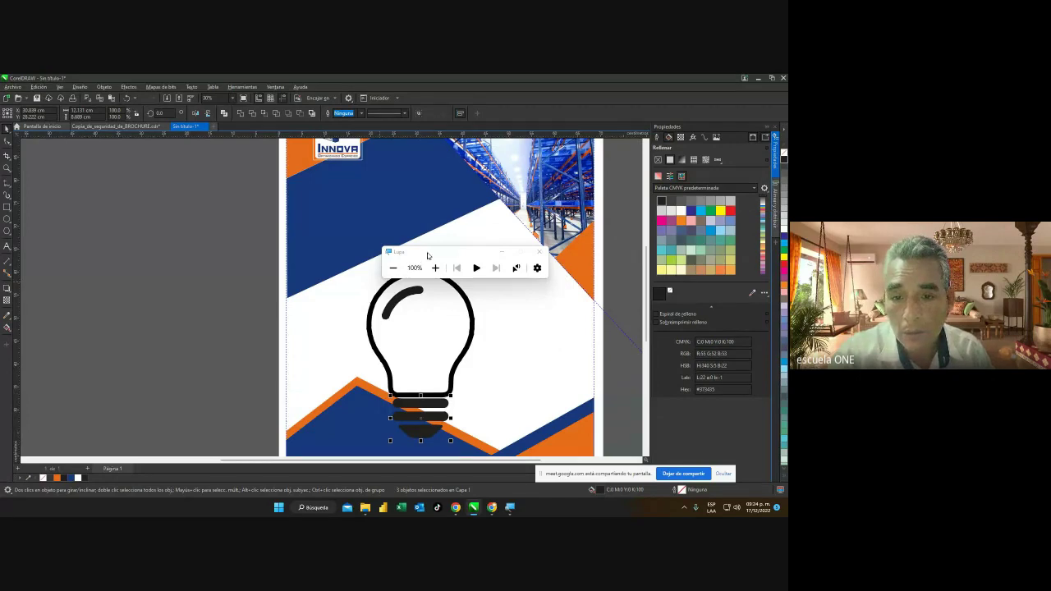
{"action": "left_click_drag", "start_coordinate": [427, 256], "coordinate": [464, 197]}
Group the bulb's body, highlight and base pieces and scale the group down to about 6.65 cm wide.
{"action": "left_click", "coordinate": [458, 386]}
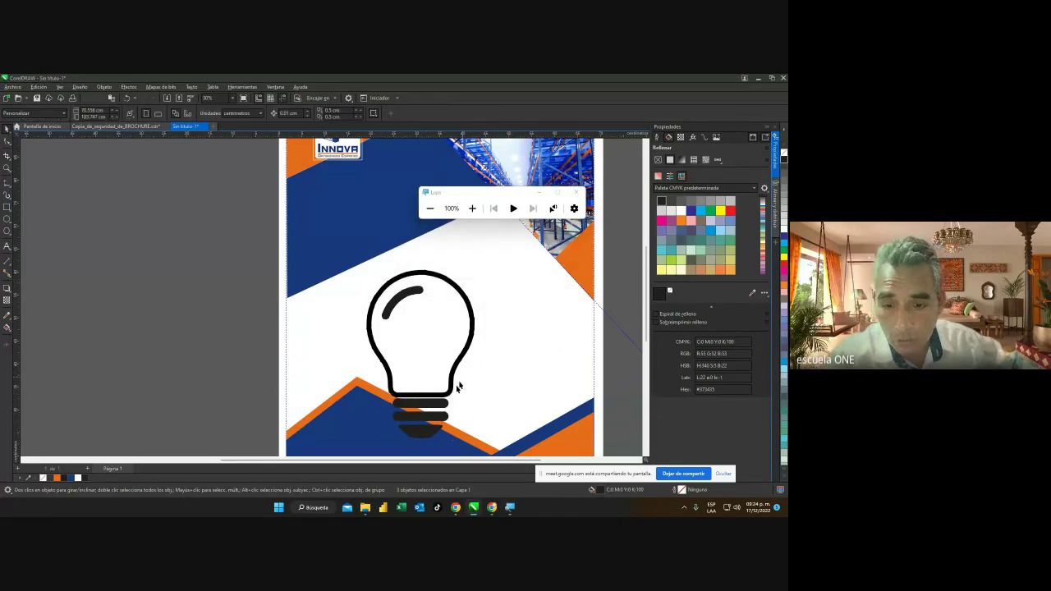
{"action": "left_click", "coordinate": [433, 417]}
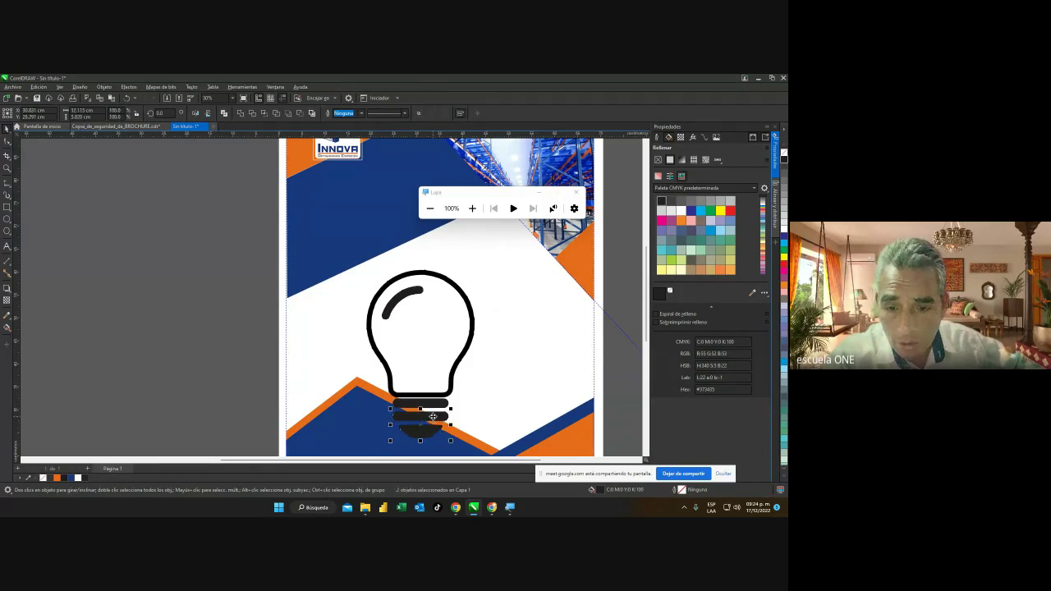
{"action": "left_click", "coordinate": [450, 395], "text": "shift"}
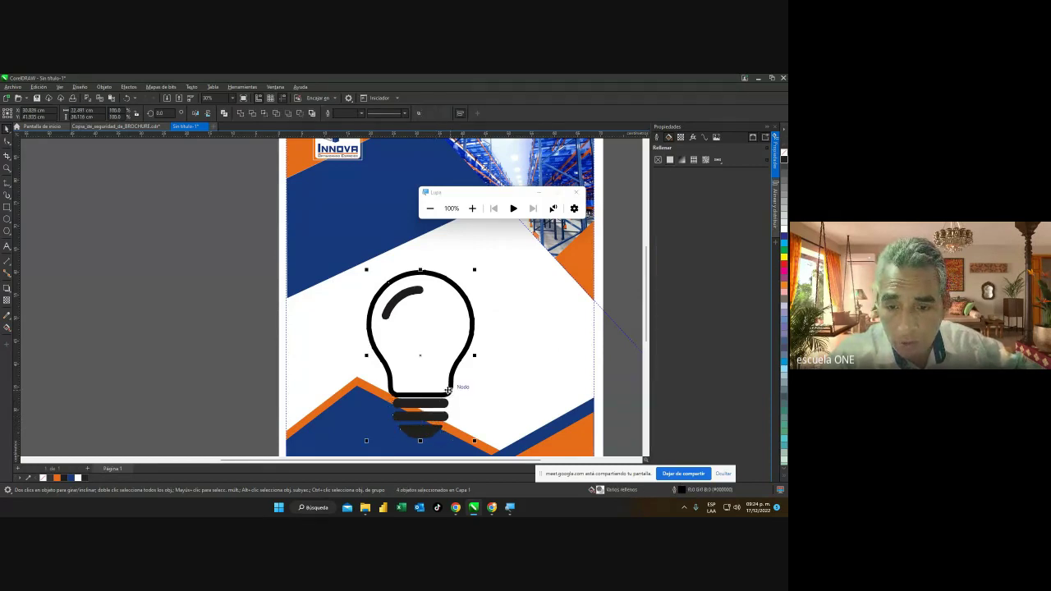
{"action": "left_click", "coordinate": [399, 302], "text": "shift"}
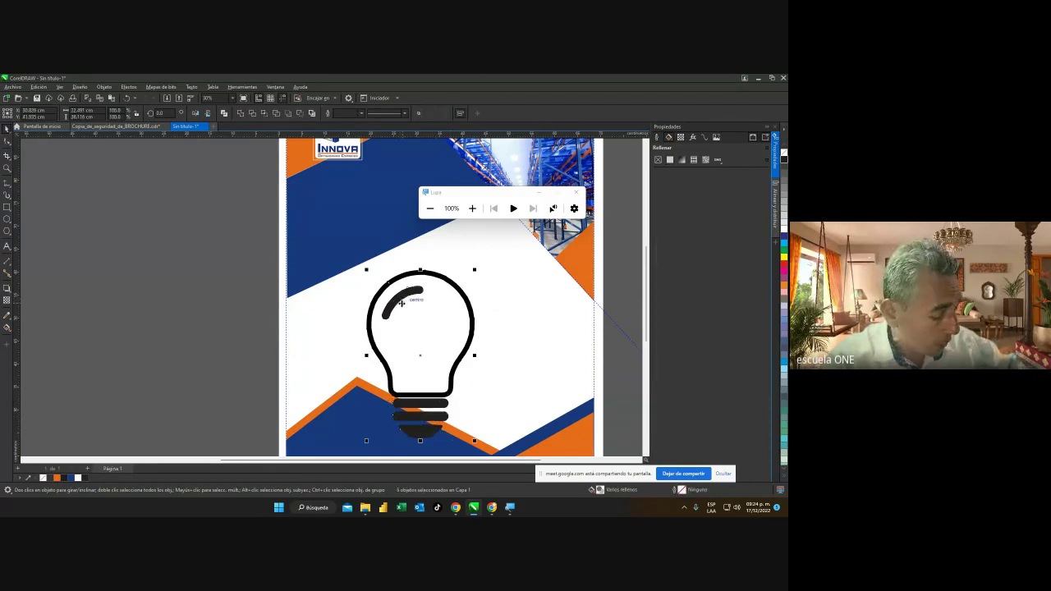
{"action": "key", "text": "ctrl+g"}
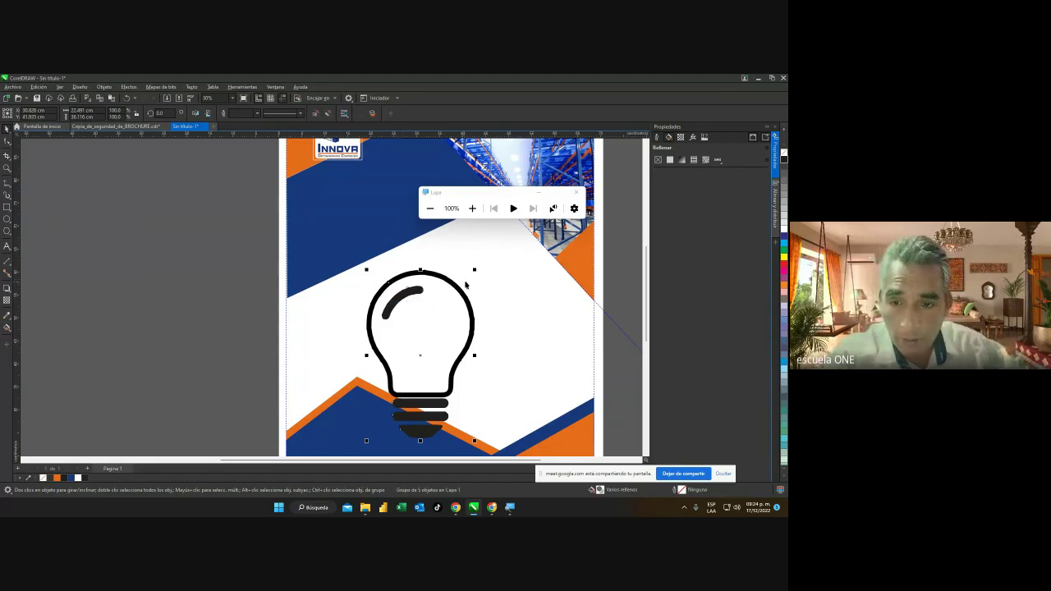
{"action": "left_click_drag", "start_coordinate": [474, 272], "coordinate": [371, 305]}
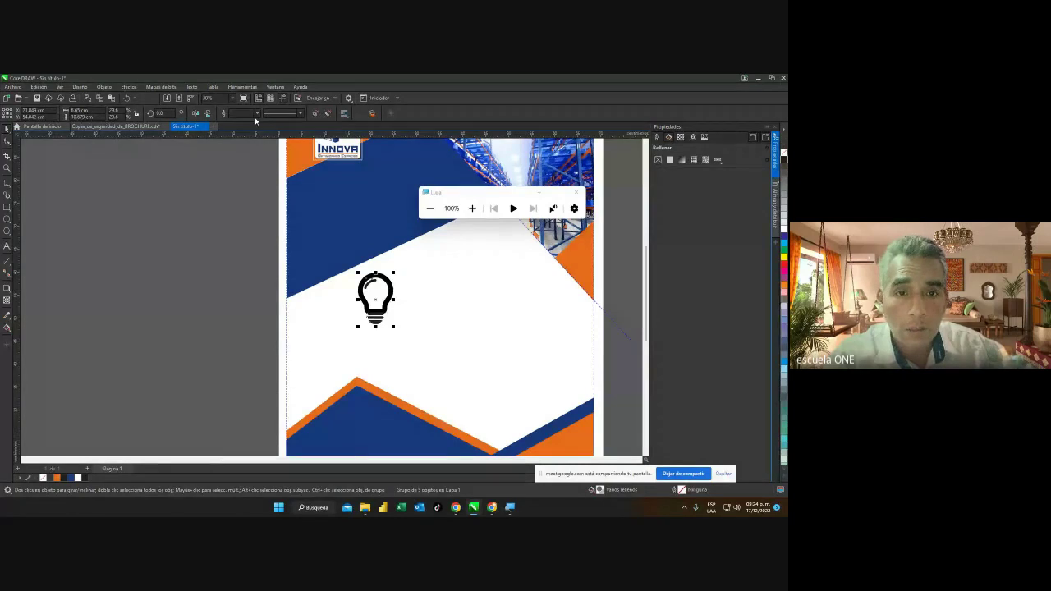
Set the outline width of the grouped bulb to 16 pt.
{"action": "left_click", "coordinate": [256, 113]}
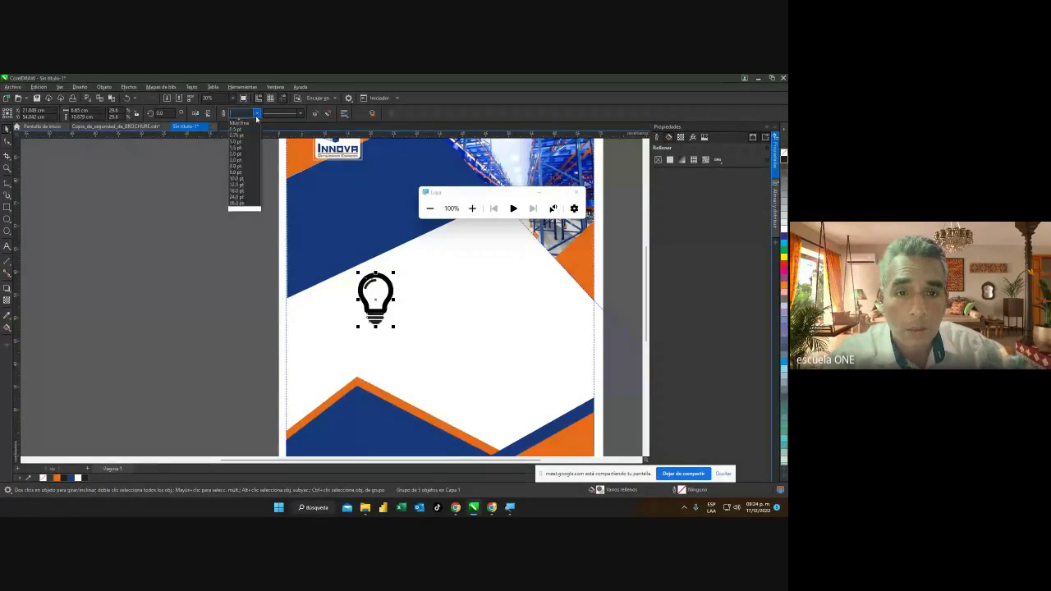
{"action": "left_click", "coordinate": [246, 196]}
{"action": "left_click", "coordinate": [190, 218]}
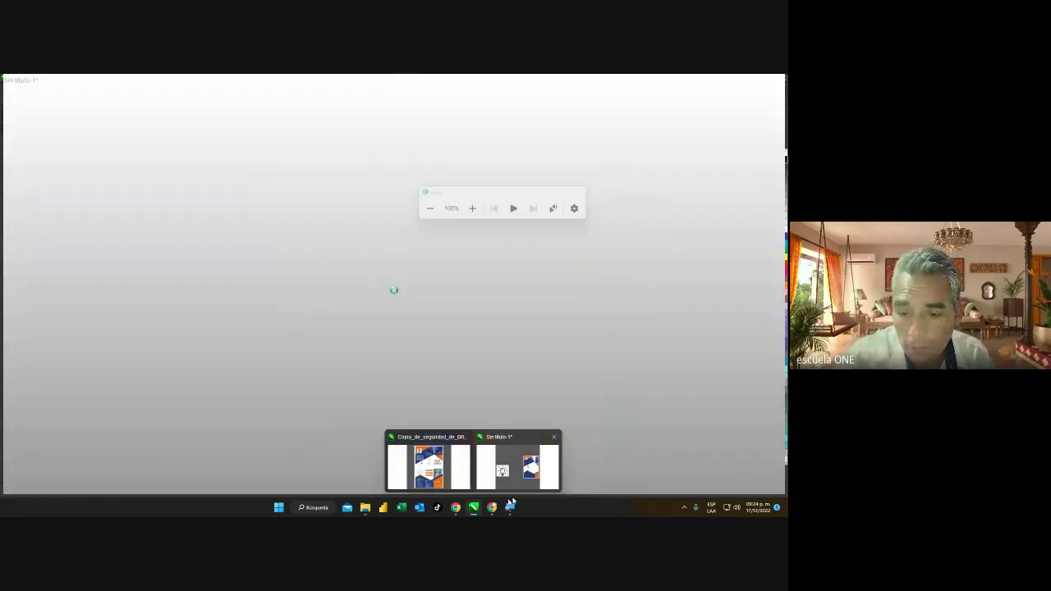
Read the latest call messages in the Google Meet window and return to CorelDRAW.
{"action": "mouse_move", "coordinate": [491, 506]}
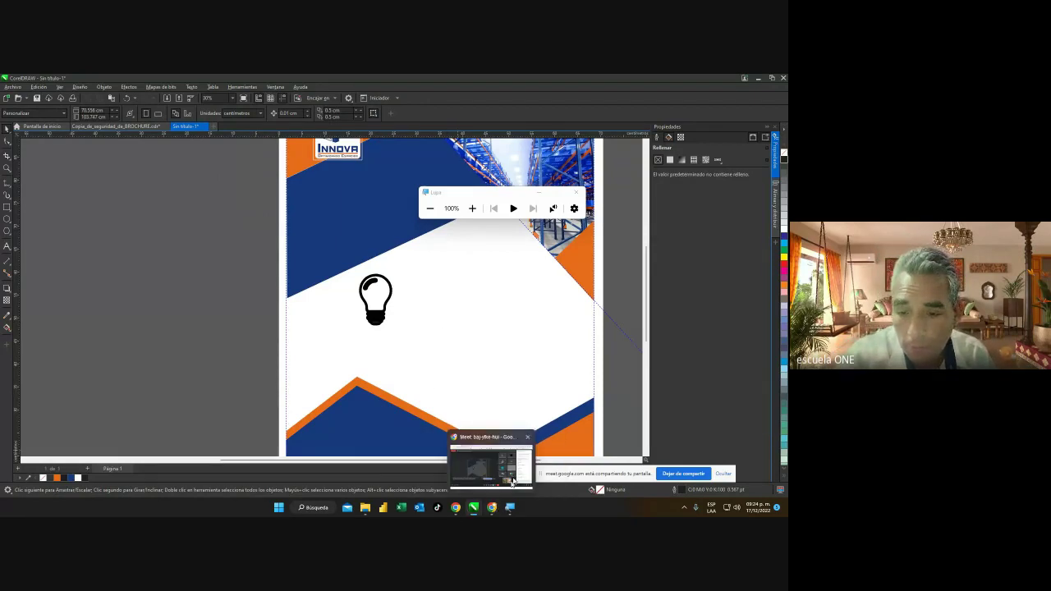
{"action": "left_click", "coordinate": [512, 481]}
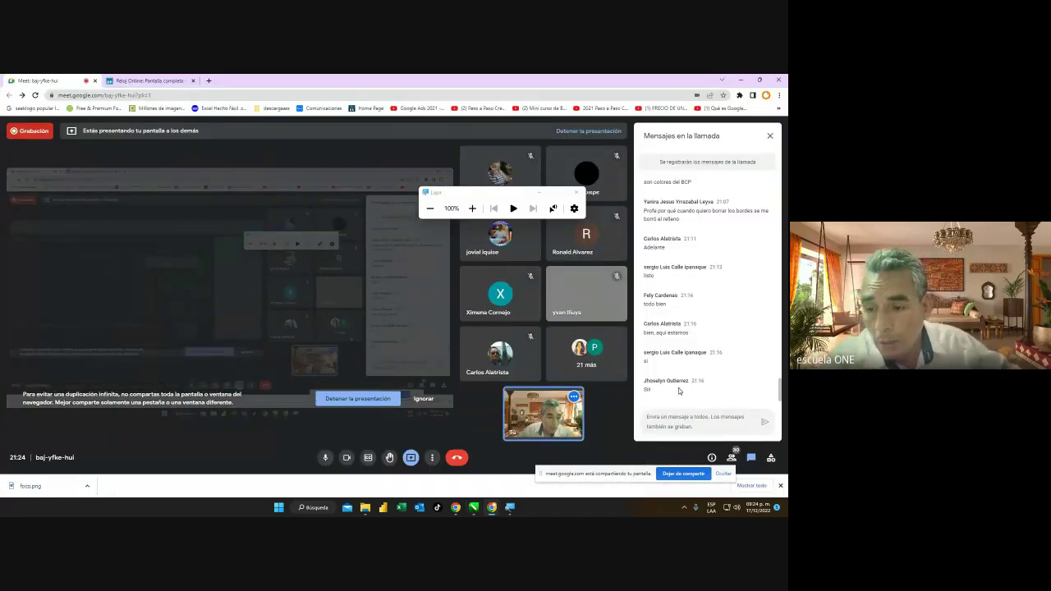
{"action": "key", "text": "alt+Tab"}
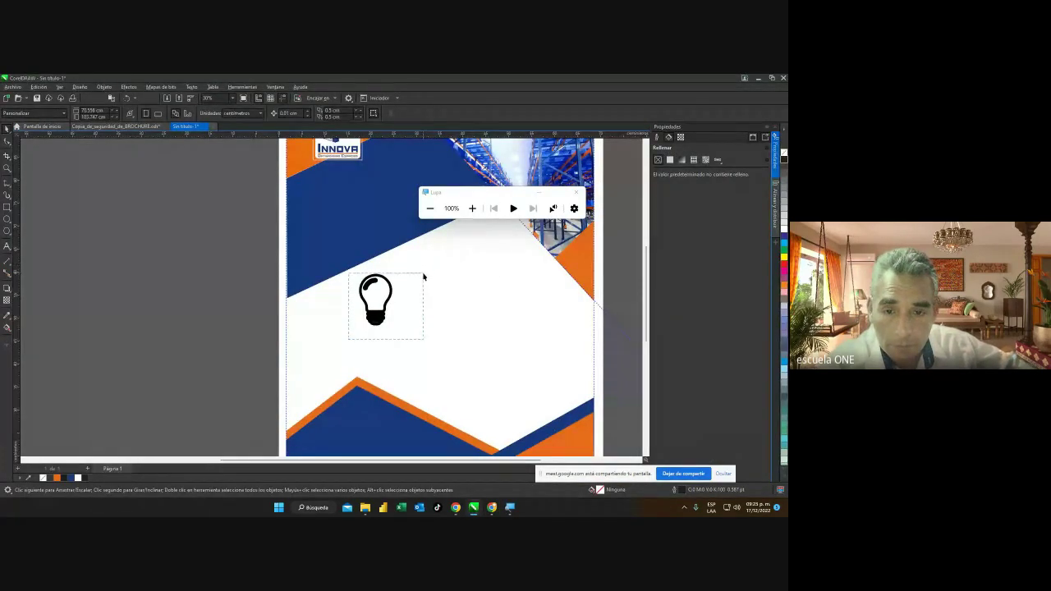
Move the grouped bulb off the brochure page onto the empty workspace left of the page.
{"action": "left_click", "coordinate": [384, 299]}
{"action": "left_click_drag", "start_coordinate": [373, 300], "coordinate": [158, 284]}
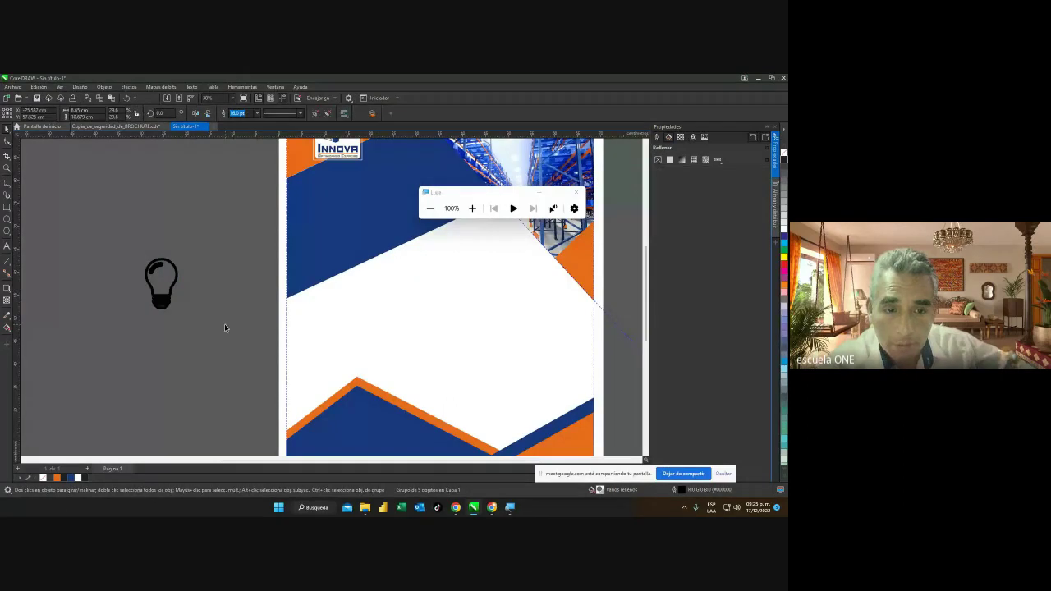
{"action": "left_click", "coordinate": [227, 324]}
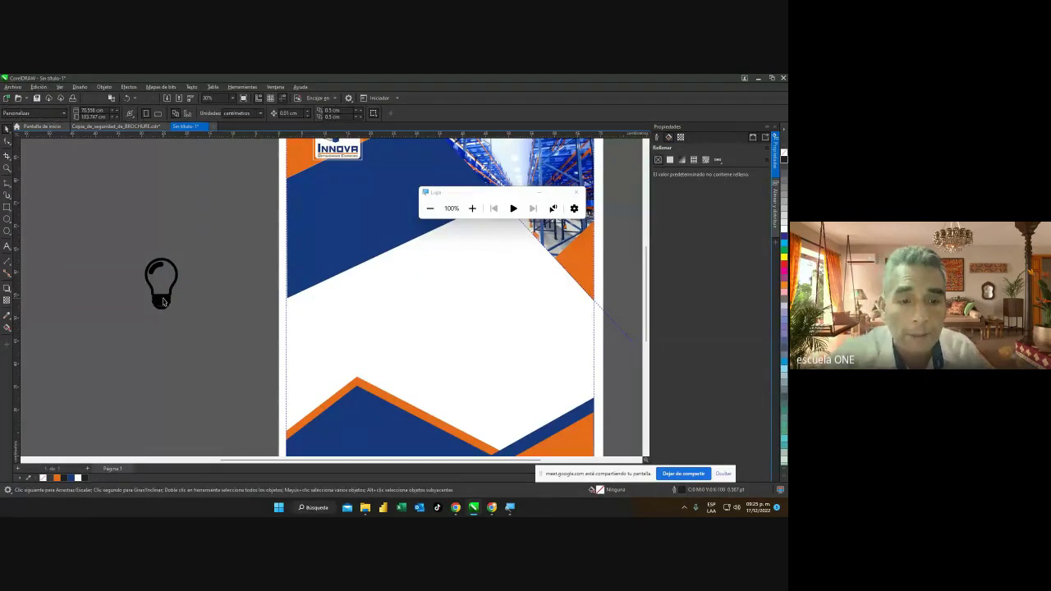
{"action": "scroll", "coordinate": [161, 302], "scroll_direction": "up", "scroll_amount": 5}
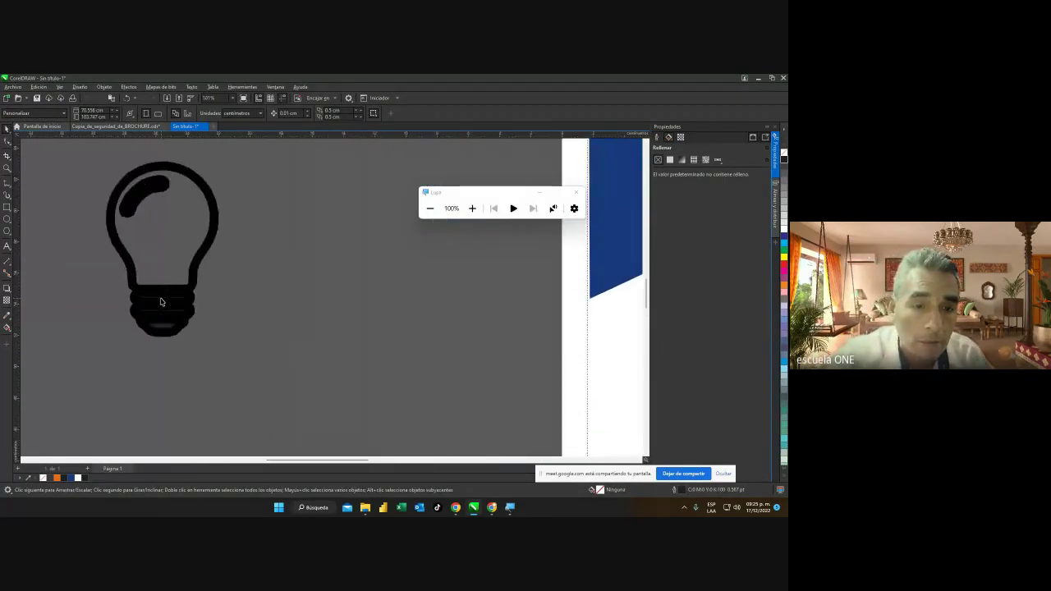
{"action": "scroll", "coordinate": [161, 302], "scroll_direction": "up", "scroll_amount": 1}
{"action": "left_click", "coordinate": [147, 189]}
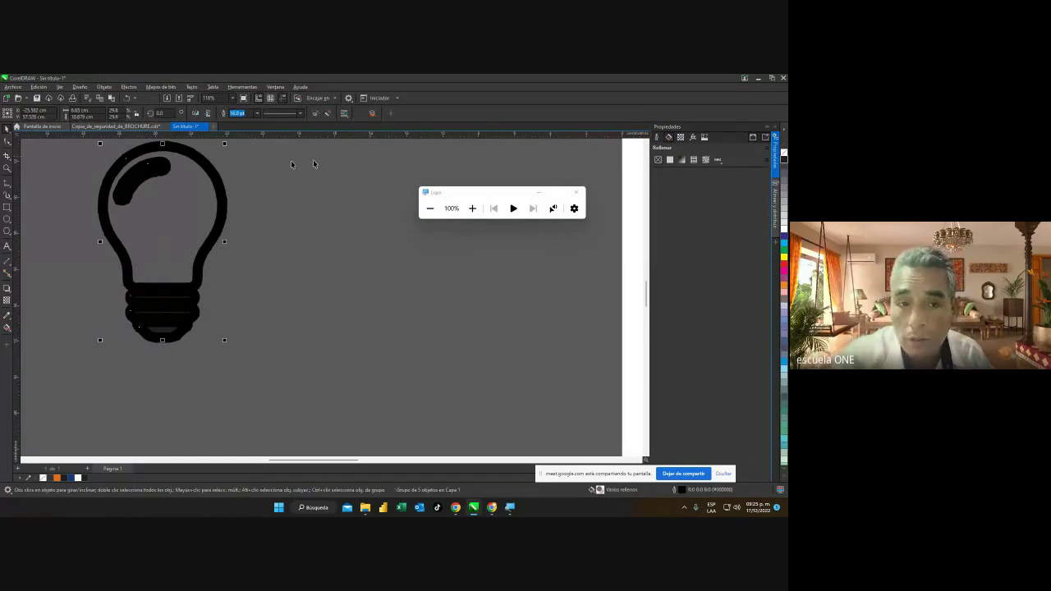
{"action": "left_click_drag", "start_coordinate": [148, 165], "coordinate": [151, 197]}
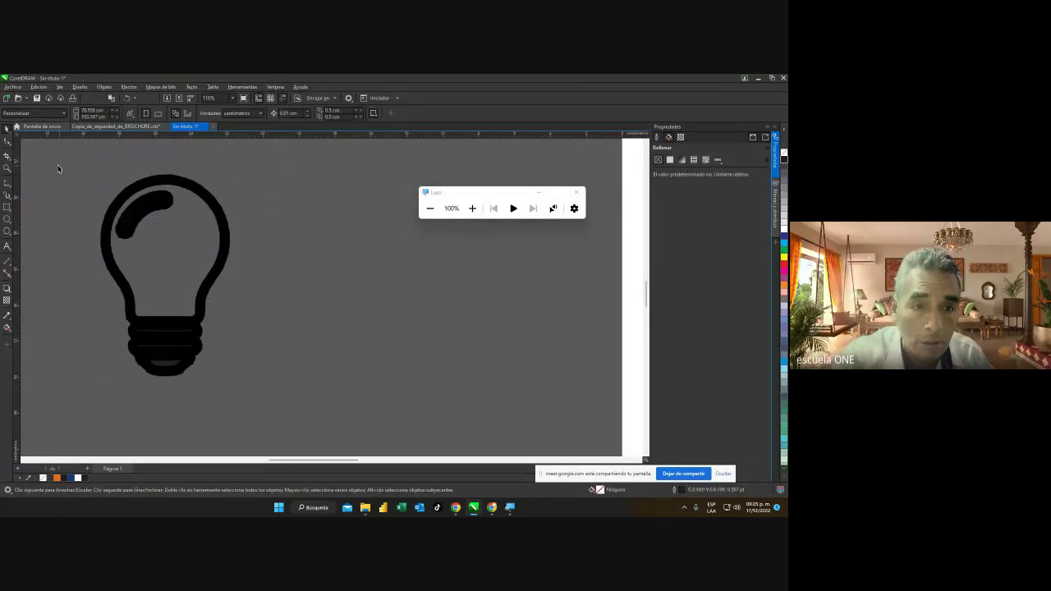
Set the outline width of the grouped bulb beside the page to 10 pt.
{"action": "left_click_drag", "start_coordinate": [59, 164], "coordinate": [319, 379]}
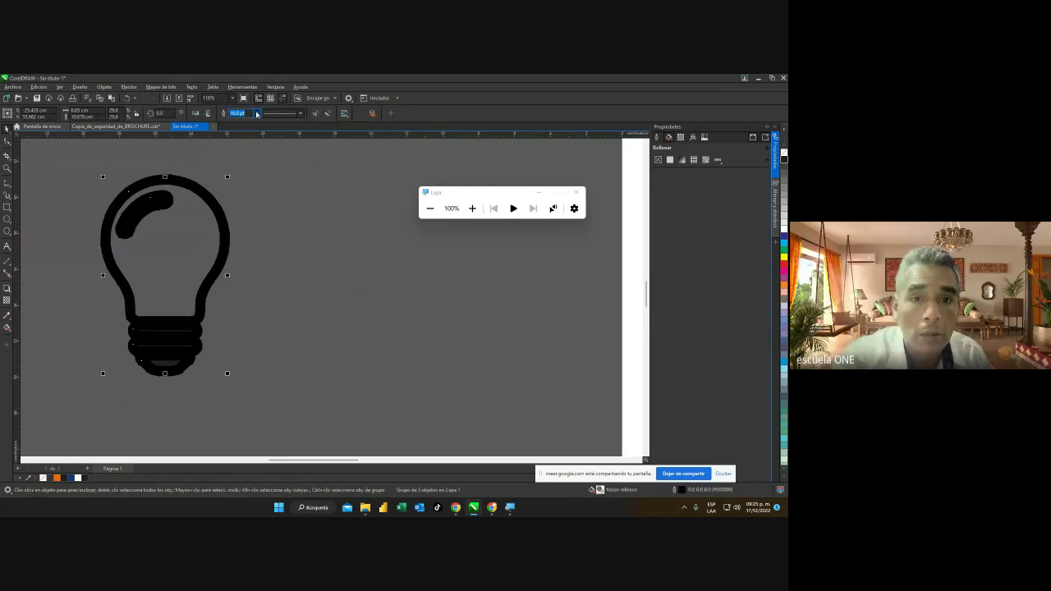
{"action": "left_click", "coordinate": [257, 113]}
{"action": "left_click", "coordinate": [240, 185]}
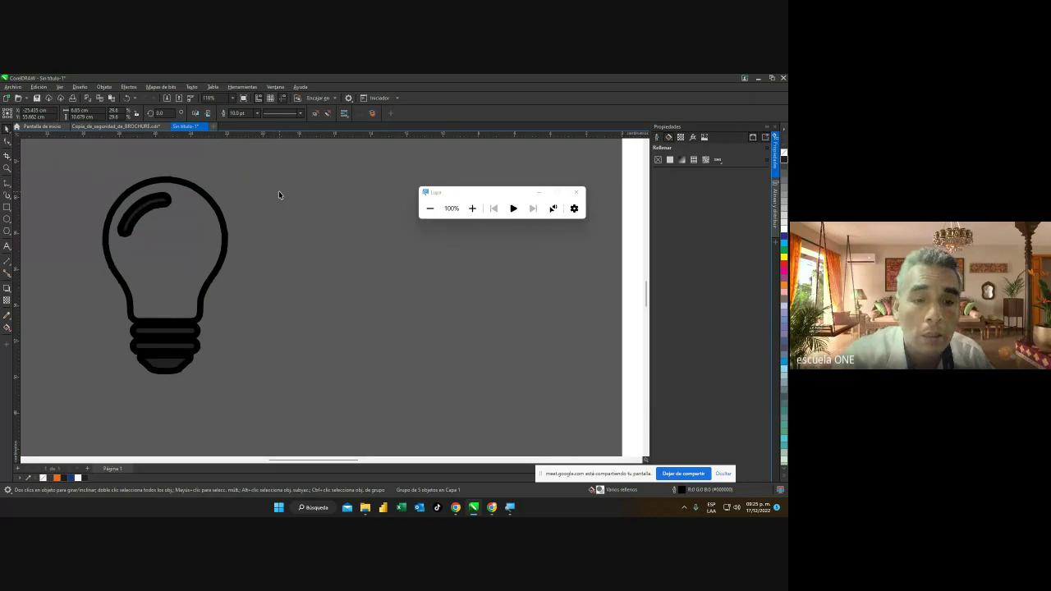
{"action": "left_click", "coordinate": [279, 191]}
Remove the fill from the whole bulb group and change its outline colour to K100 black.
{"action": "left_click_drag", "start_coordinate": [87, 166], "coordinate": [349, 429]}
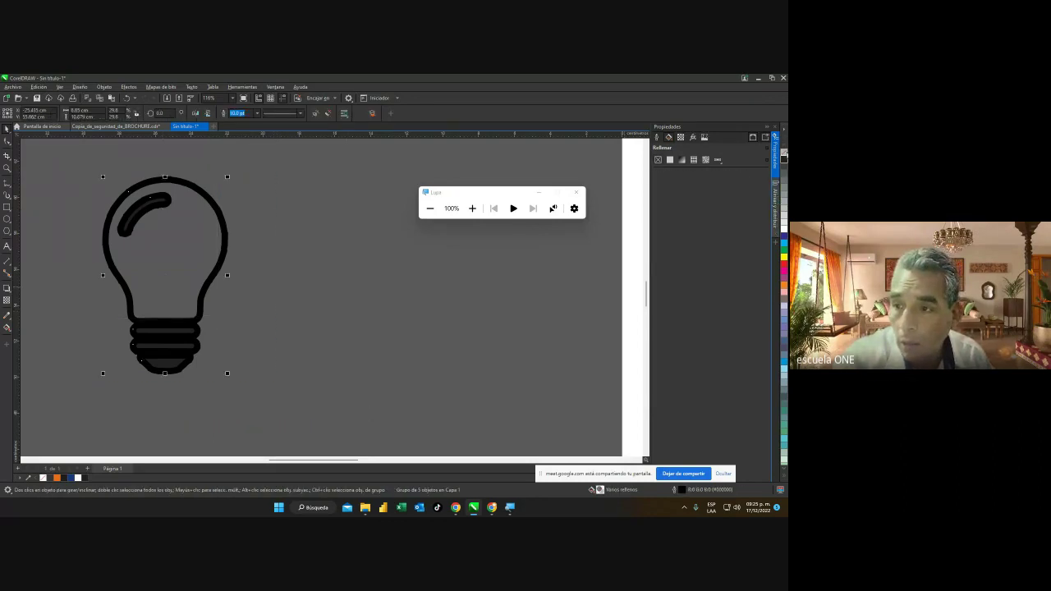
{"action": "left_click", "coordinate": [784, 160]}
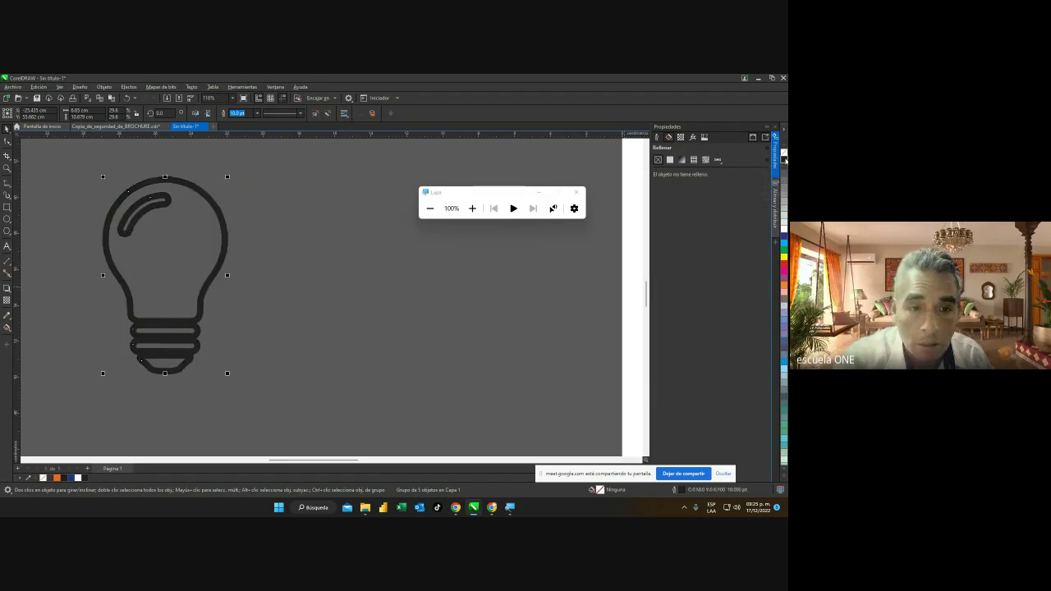
{"action": "left_click", "coordinate": [294, 236]}
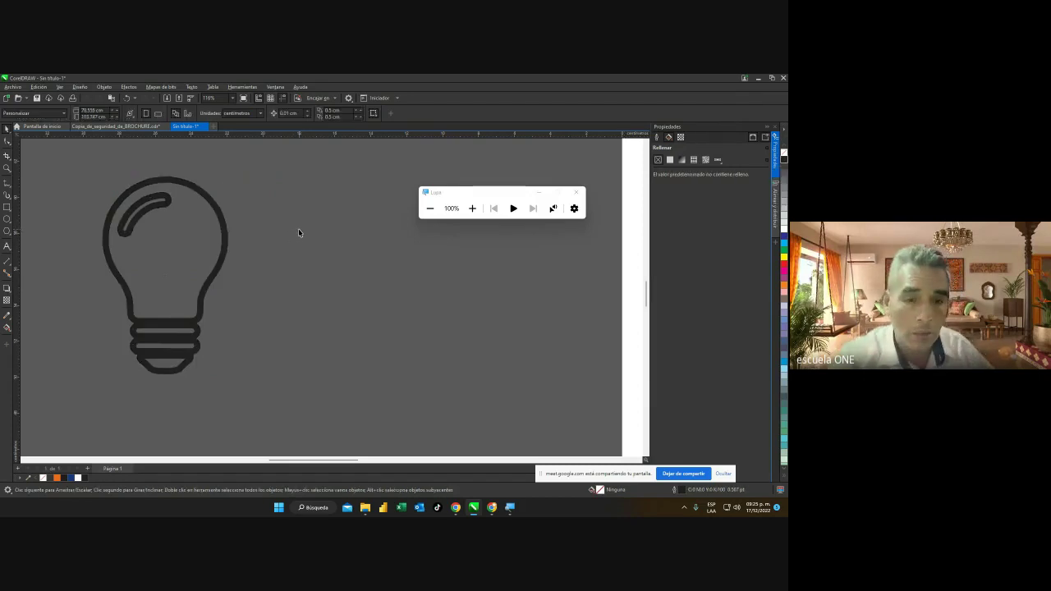
{"action": "scroll", "coordinate": [299, 228], "scroll_direction": "down", "scroll_amount": 3}
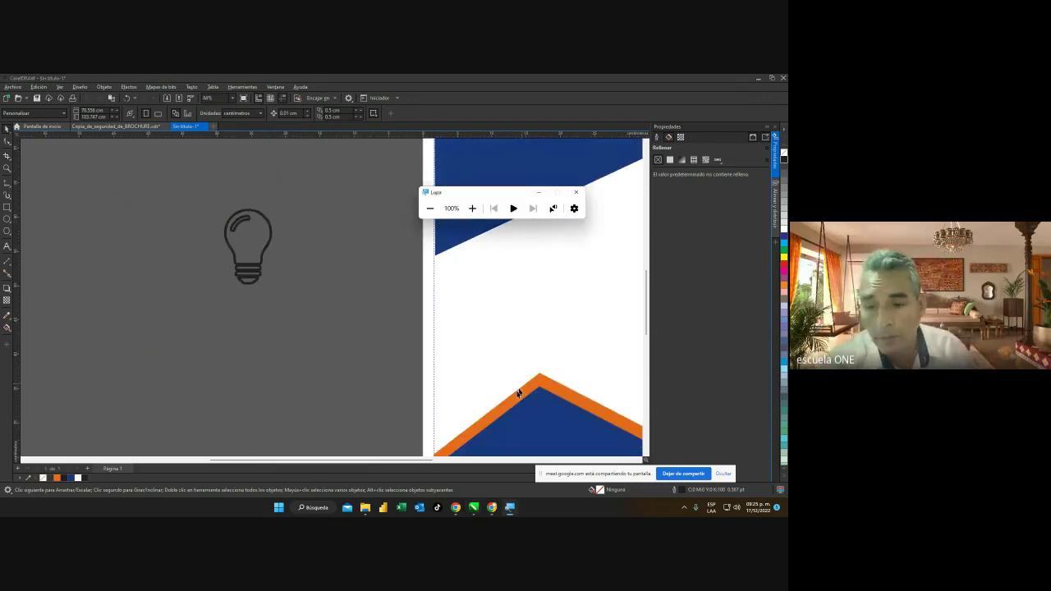
{"action": "left_click_drag", "start_coordinate": [525, 322], "coordinate": [511, 329]}
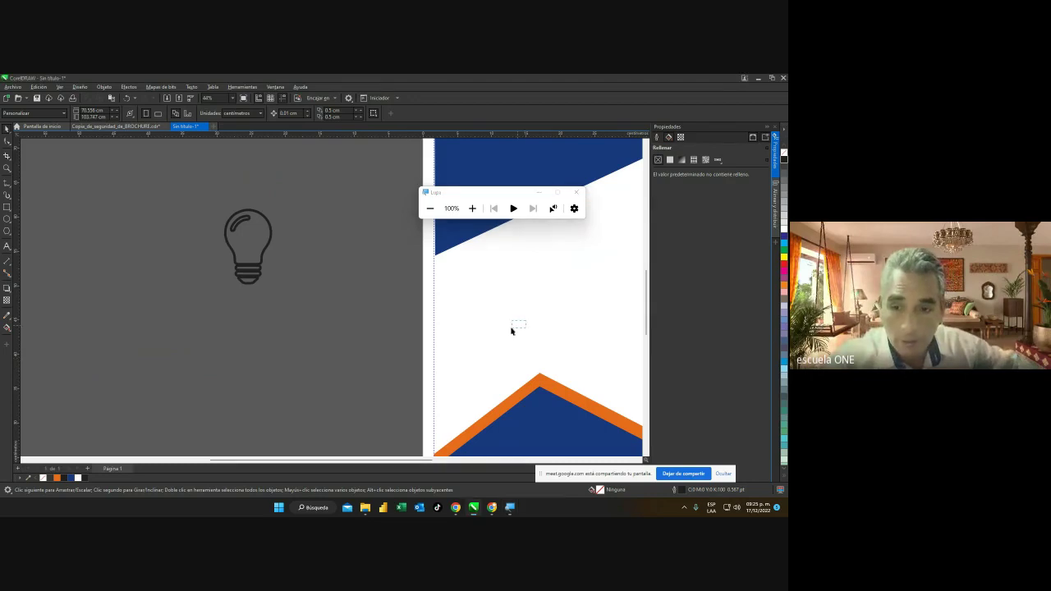
{"action": "scroll", "coordinate": [413, 337], "scroll_direction": "down", "scroll_amount": 2}
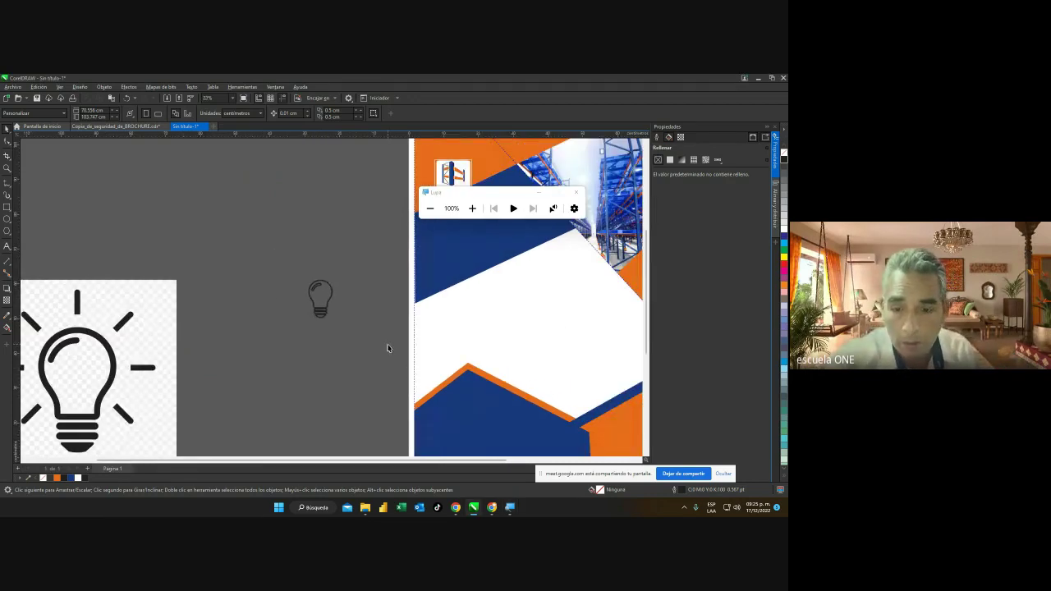
{"action": "left_click_drag", "start_coordinate": [439, 464], "coordinate": [550, 464]}
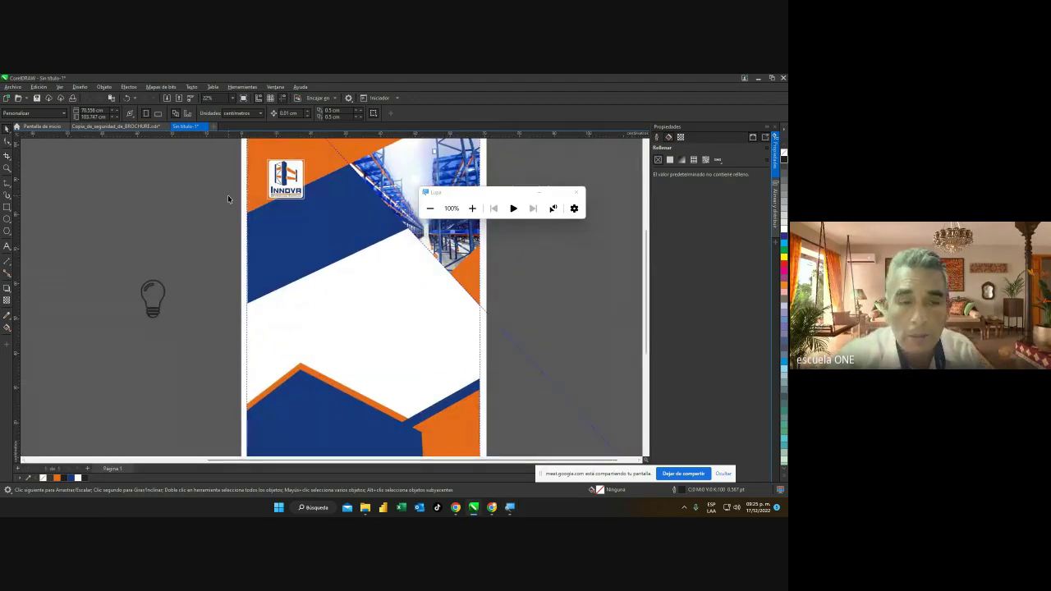
Switch to the Google Meet window and read the new replies in the call chat.
{"action": "mouse_move", "coordinate": [491, 506]}
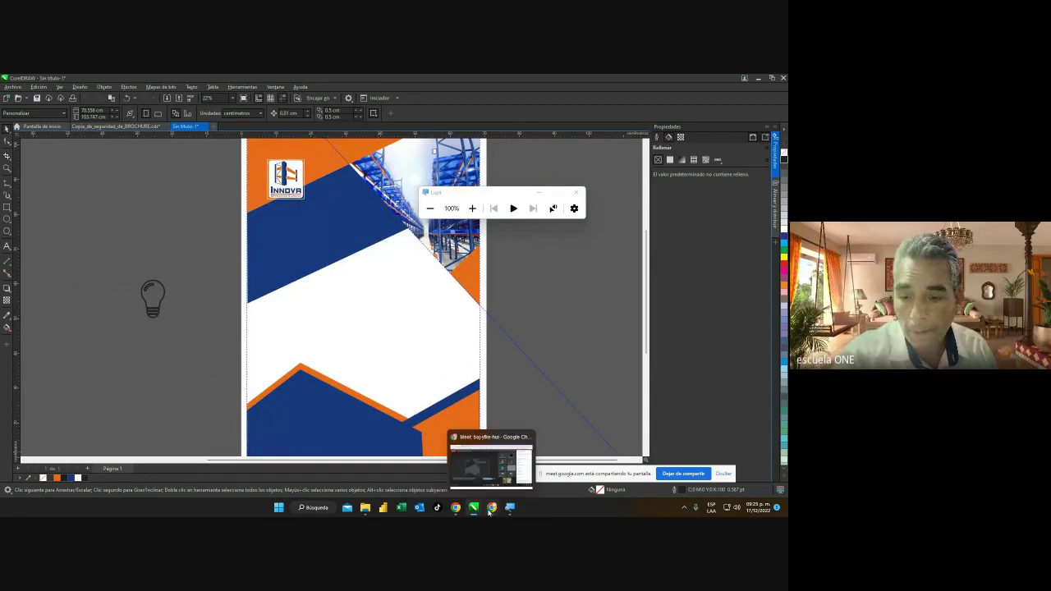
{"action": "left_click", "coordinate": [508, 474]}
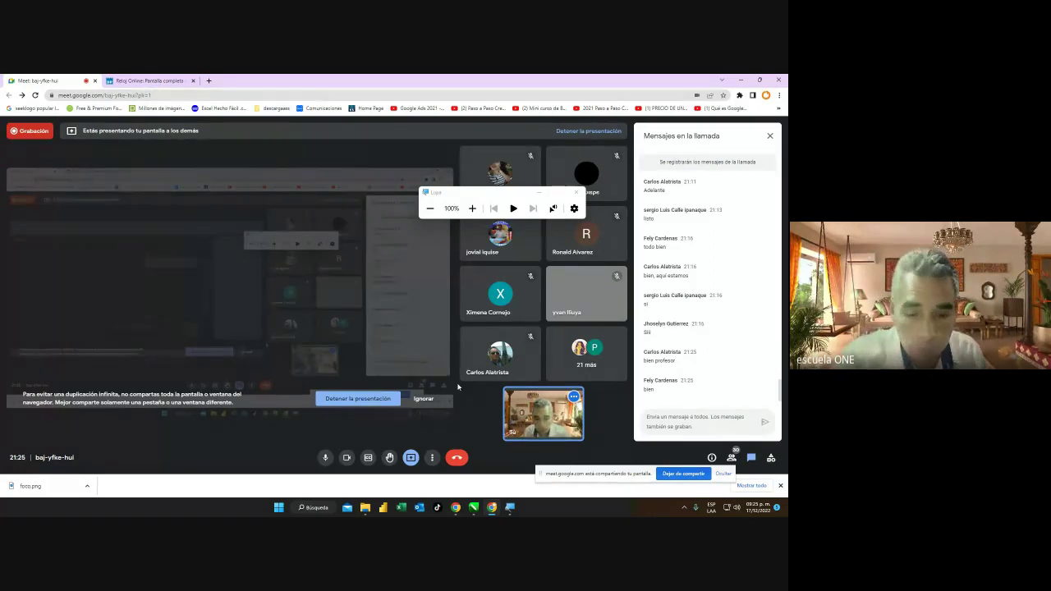
{"action": "mouse_move", "coordinate": [492, 508]}
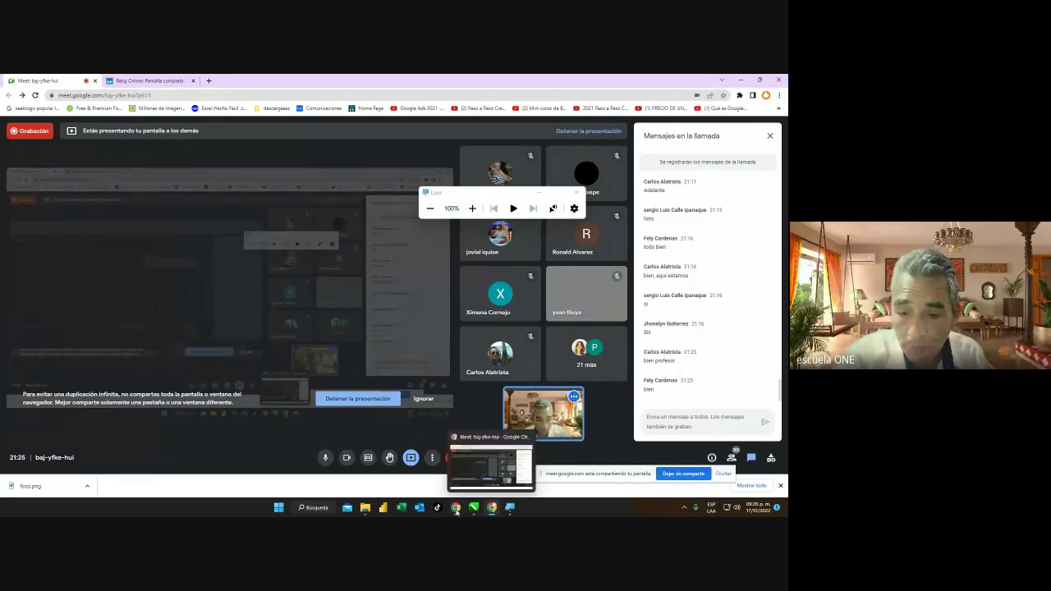